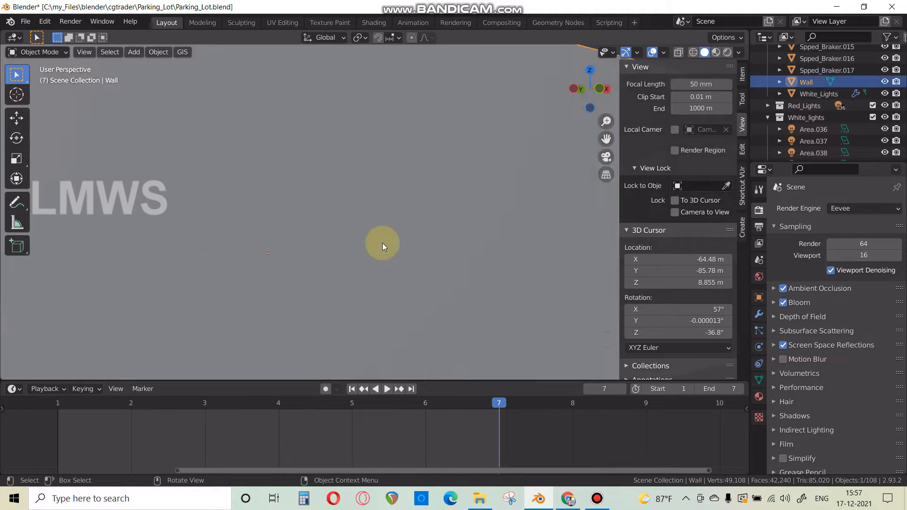
- Zoom out to view the whole Wall object and show its material settings
{"action": "scroll", "coordinate": [437, 298], "scroll_direction": "down", "scroll_amount": 5}
{"action": "middle_click_drag", "start_coordinate": [438, 298], "coordinate": [425, 325]}
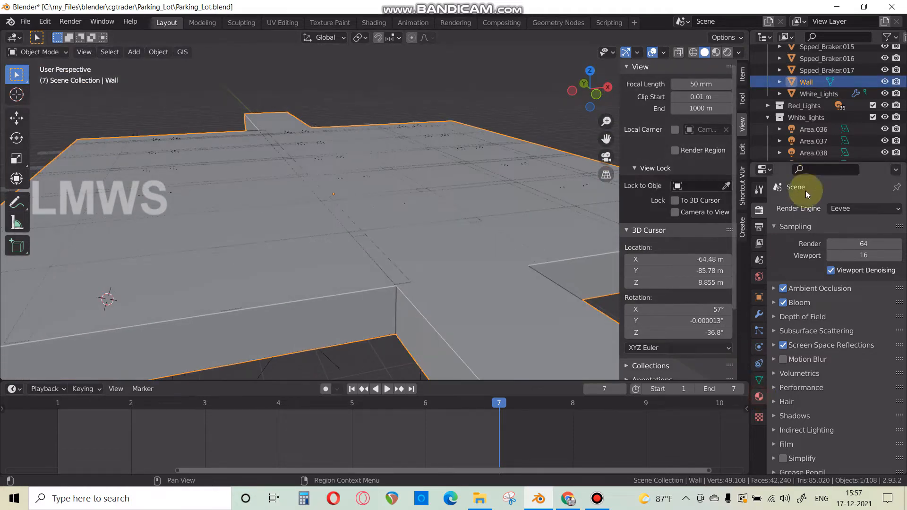
{"action": "left_click", "coordinate": [759, 397]}
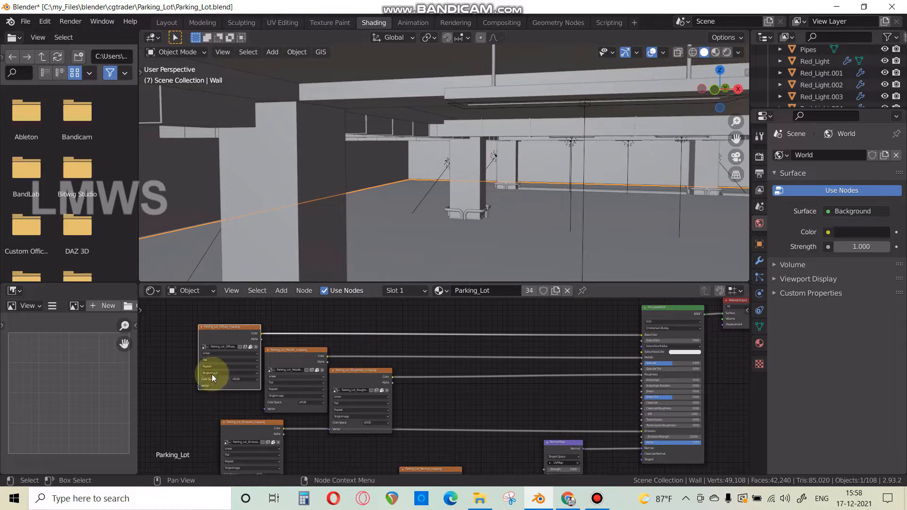
- Examine the Parking_Lot material's diffuse, metallic and roughness image texture nodes and the parking lot interior
{"action": "scroll", "coordinate": [219, 372], "scroll_direction": "up", "scroll_amount": 6}
{"action": "middle_click_drag", "start_coordinate": [224, 372], "coordinate": [479, 397]}
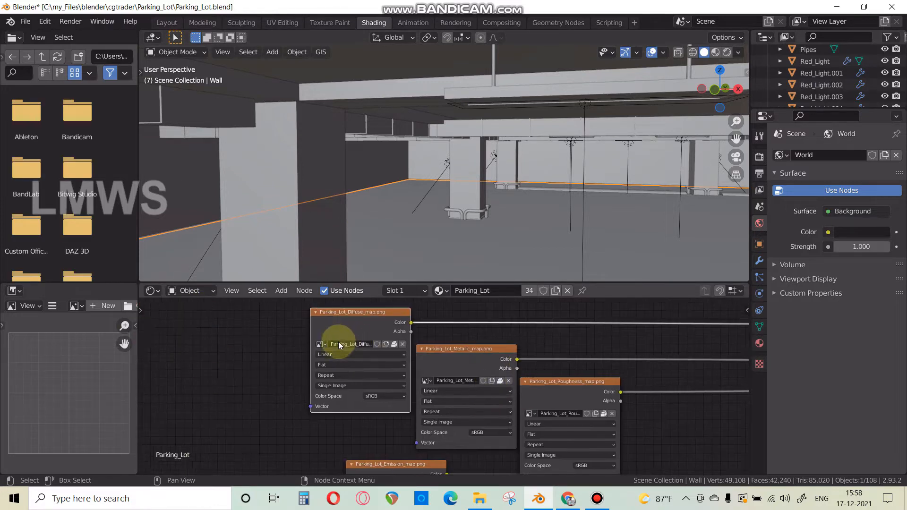
{"action": "scroll", "coordinate": [338, 341], "scroll_direction": "up", "scroll_amount": 1}
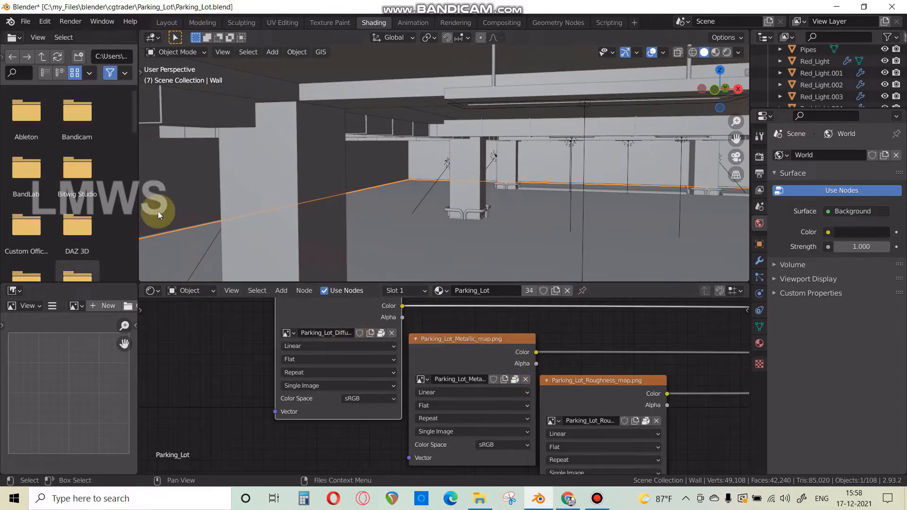
{"action": "scroll", "coordinate": [356, 215], "scroll_direction": "down", "scroll_amount": 2}
{"action": "scroll", "coordinate": [360, 219], "scroll_direction": "up", "scroll_amount": 3}
{"action": "middle_click_drag", "start_coordinate": [360, 220], "coordinate": [442, 227]}
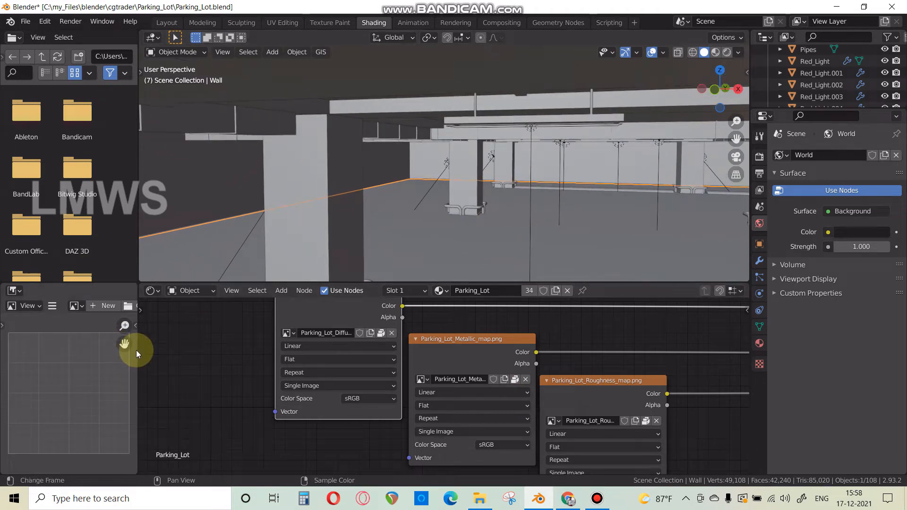
- Widen the Image Editor, display Parking_Lot_Diffuse_map.png in it and examine the texture's regions up close
{"action": "left_click_drag", "start_coordinate": [136, 350], "coordinate": [258, 349]}
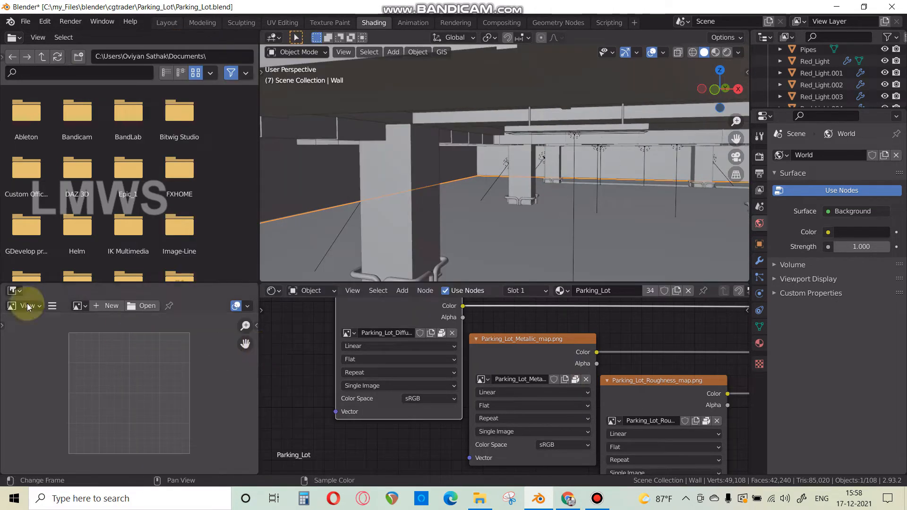
{"action": "left_click", "coordinate": [78, 306]}
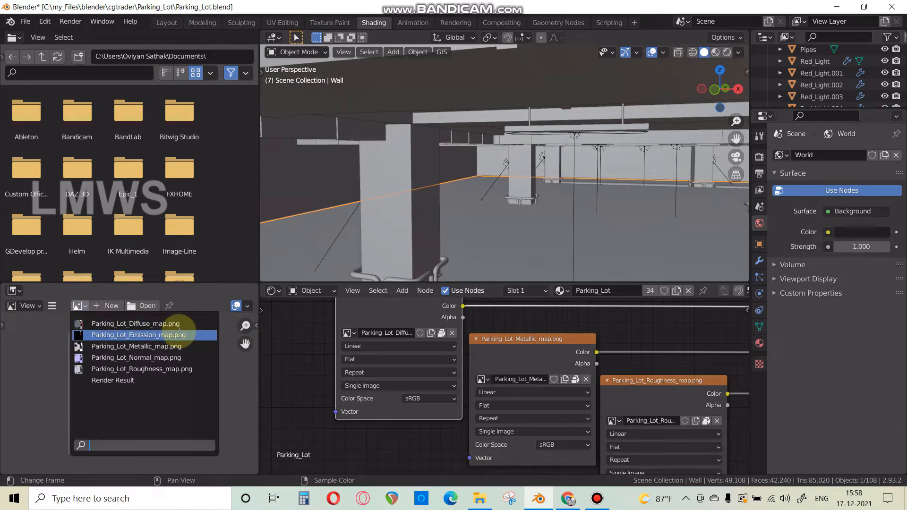
{"action": "left_click", "coordinate": [171, 323]}
{"action": "middle_click_drag", "start_coordinate": [134, 391], "coordinate": [50, 406]}
{"action": "scroll", "coordinate": [138, 402], "scroll_direction": "down", "scroll_amount": 2}
{"action": "middle_click_drag", "start_coordinate": [209, 390], "coordinate": [132, 404]}
{"action": "scroll", "coordinate": [132, 404], "scroll_direction": "up", "scroll_amount": 4}
{"action": "scroll", "coordinate": [155, 401], "scroll_direction": "down", "scroll_amount": 3}
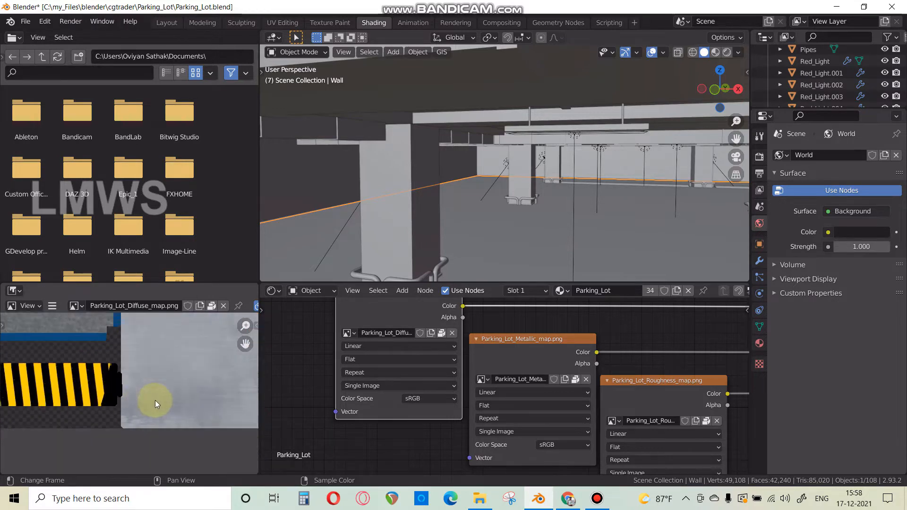
{"action": "middle_click_drag", "start_coordinate": [226, 369], "coordinate": [151, 401]}
{"action": "scroll", "coordinate": [151, 401], "scroll_direction": "down", "scroll_amount": 3}
- Display Parking_Lot_Metallic_map.png in the Image Editor and examine its black and white regions up close
{"action": "left_click", "coordinate": [76, 306]}
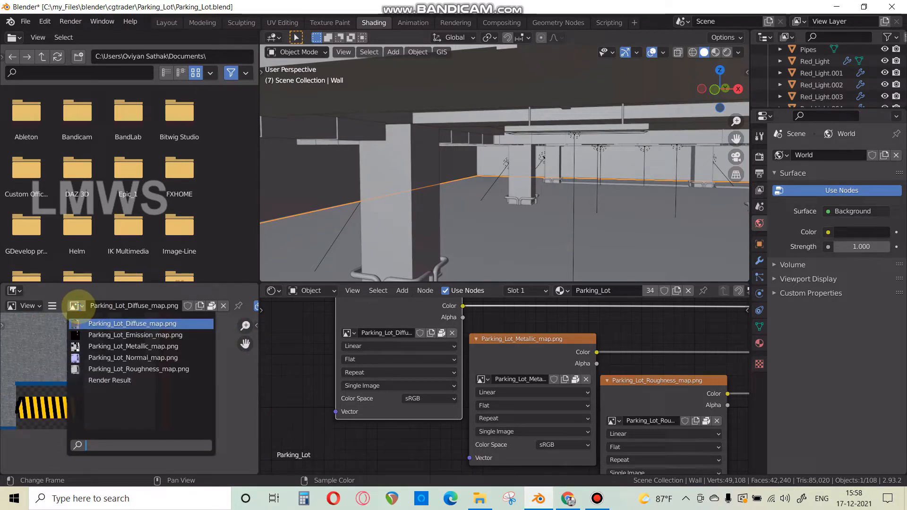
{"action": "left_click", "coordinate": [121, 346]}
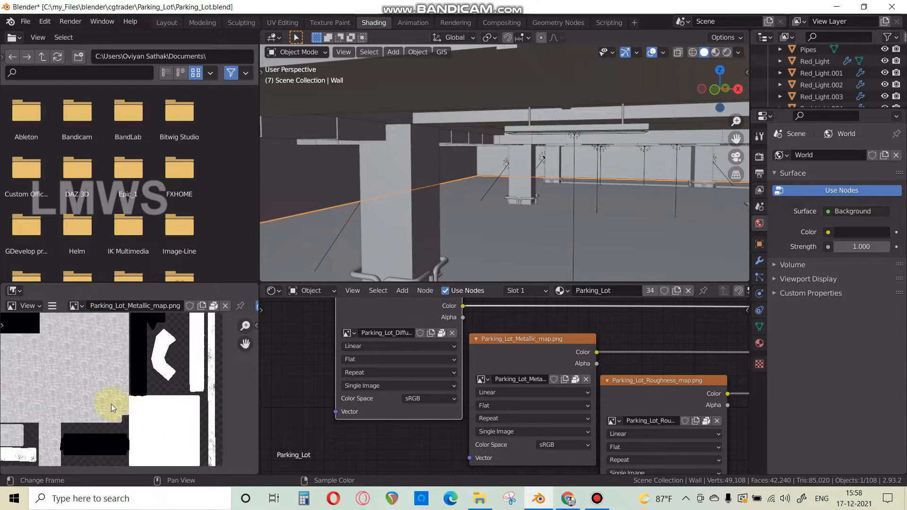
{"action": "scroll", "coordinate": [111, 404], "scroll_direction": "up", "scroll_amount": 2}
{"action": "middle_click_drag", "start_coordinate": [100, 379], "coordinate": [173, 407]}
{"action": "scroll", "coordinate": [173, 407], "scroll_direction": "down", "scroll_amount": 2}
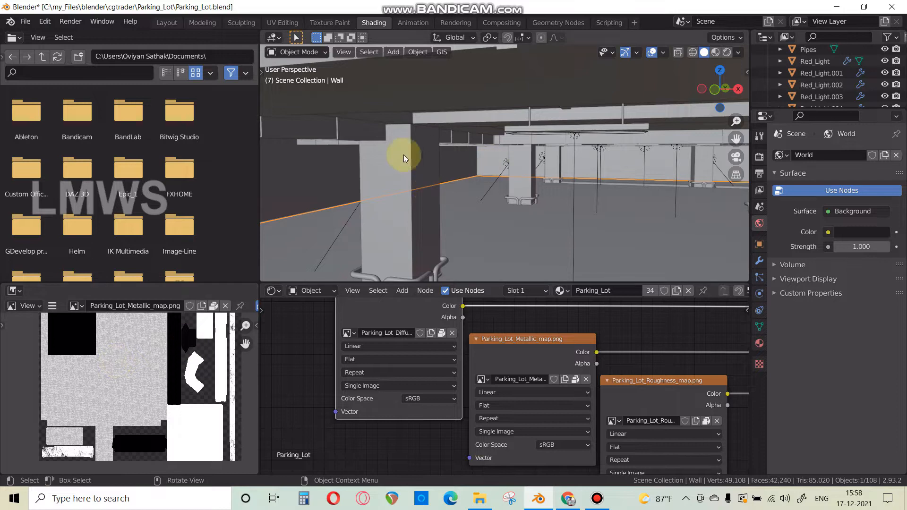
{"action": "scroll", "coordinate": [180, 413], "scroll_direction": "up", "scroll_amount": 5}
{"action": "middle_click_drag", "start_coordinate": [180, 413], "coordinate": [137, 443]}
{"action": "scroll", "coordinate": [137, 443], "scroll_direction": "up", "scroll_amount": 4}
{"action": "scroll", "coordinate": [176, 415], "scroll_direction": "down", "scroll_amount": 4}
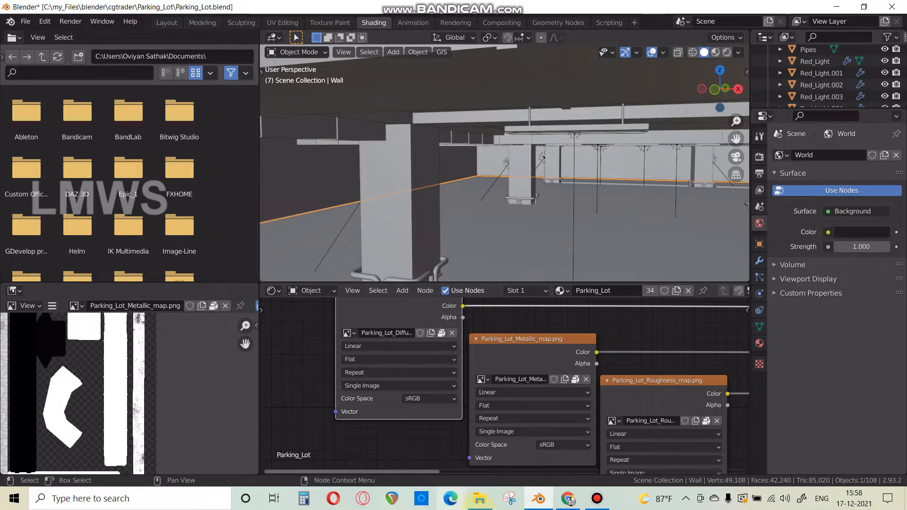
- Switch to File Explorer and open the textures folder inside my_Files > blender
{"action": "left_click", "coordinate": [478, 499]}
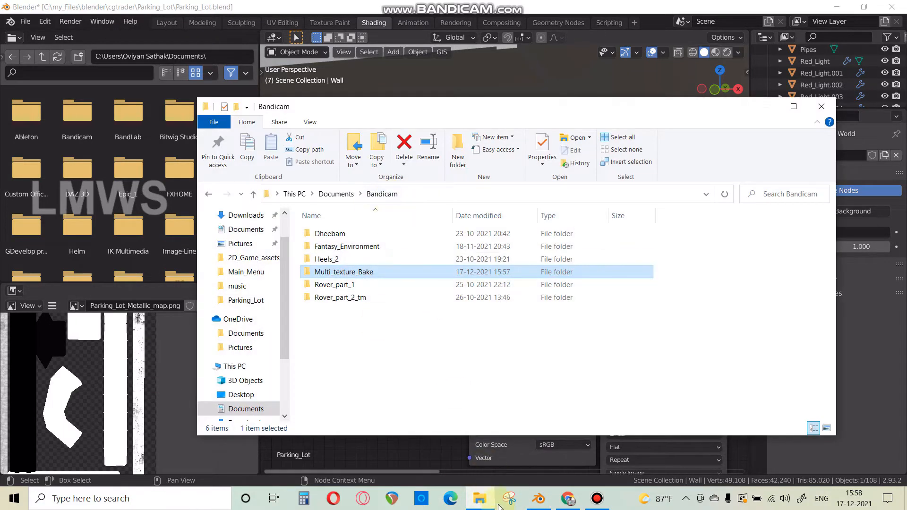
{"action": "left_click", "coordinate": [264, 260]}
{"action": "left_click", "coordinate": [261, 273]}
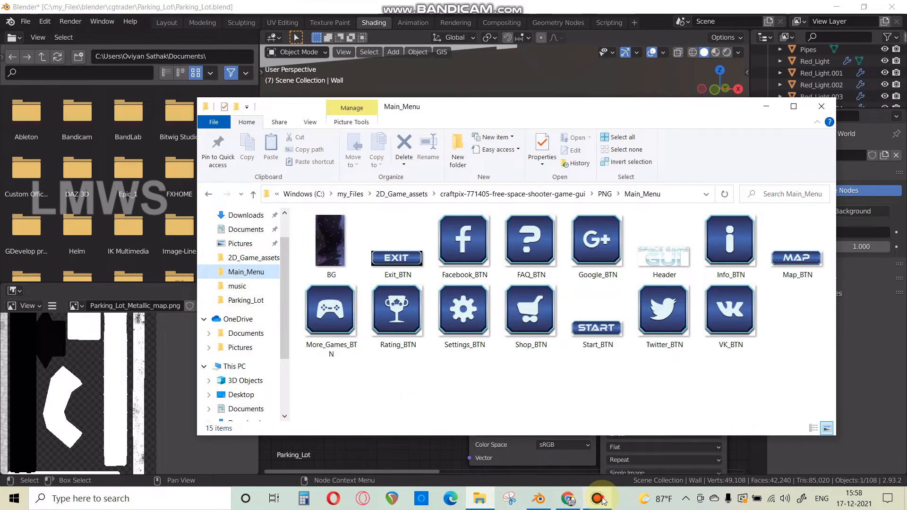
{"action": "left_click", "coordinate": [597, 498]}
{"action": "left_click", "coordinate": [320, 137]}
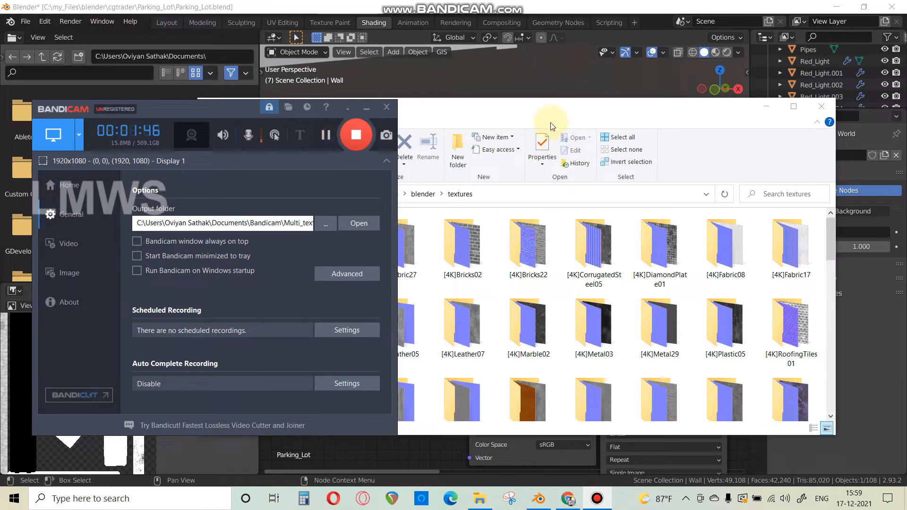
{"action": "left_click", "coordinate": [565, 113]}
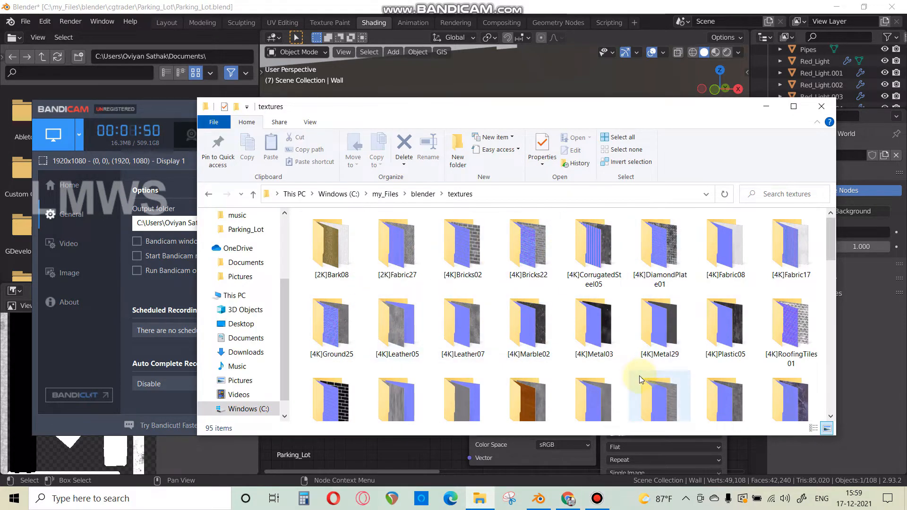
- Open the [4K]Bricks02 texture folder and go through its colour, displacement, roughness and normal images
{"action": "scroll", "coordinate": [640, 374], "scroll_direction": "down", "scroll_amount": 2}
{"action": "scroll", "coordinate": [394, 341], "scroll_direction": "up", "scroll_amount": 2}
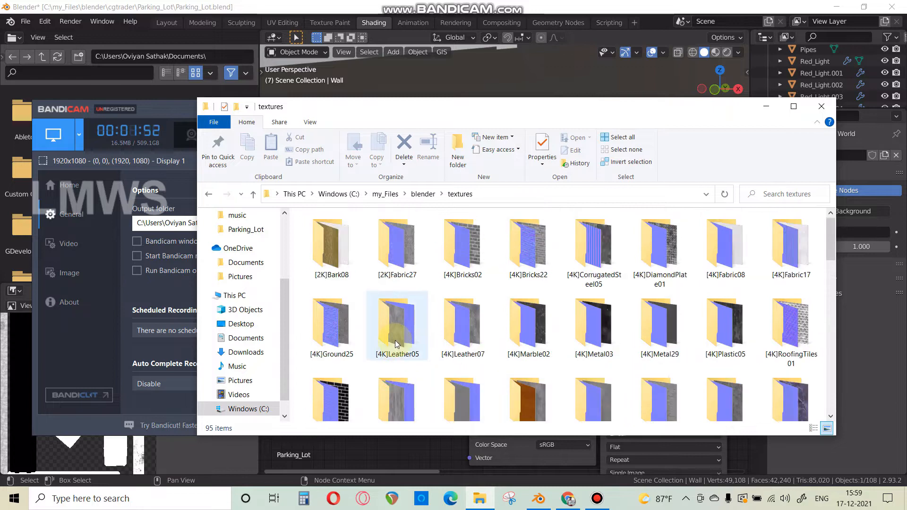
{"action": "left_click", "coordinate": [472, 252]}
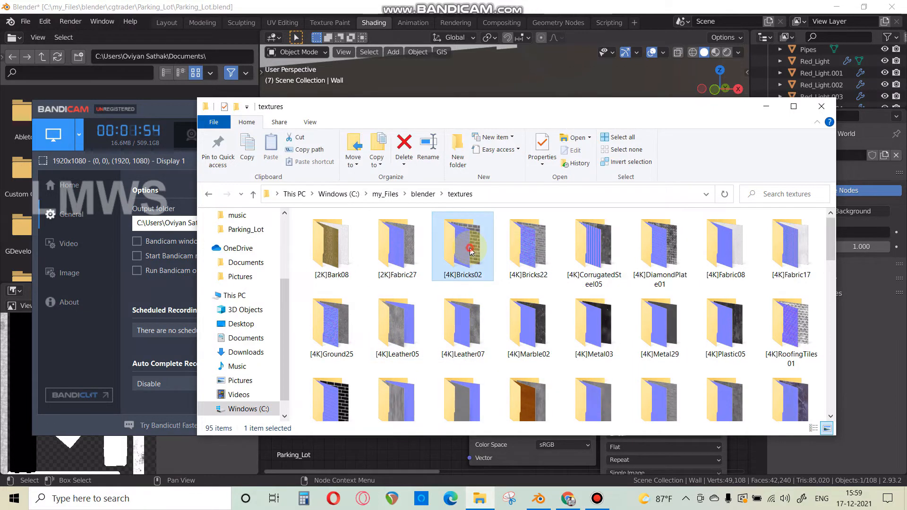
{"action": "double_click", "coordinate": [468, 247]}
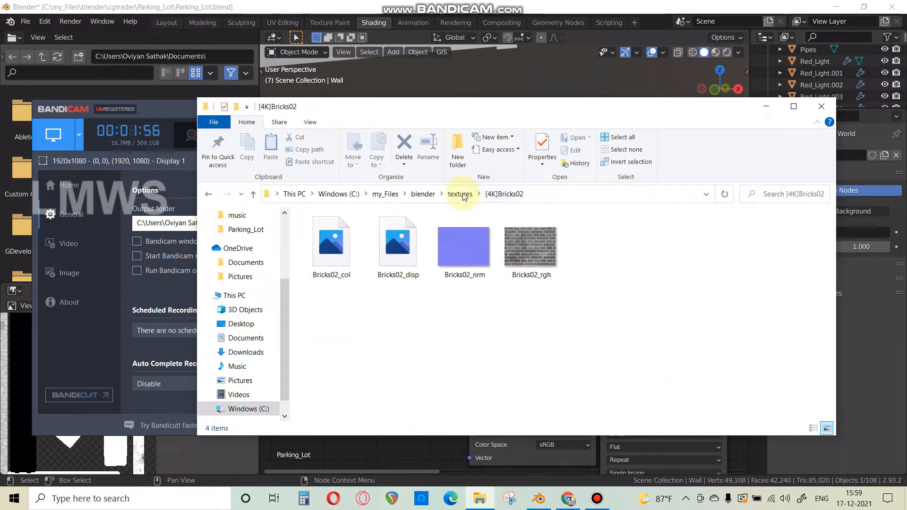
{"action": "left_click", "coordinate": [361, 278]}
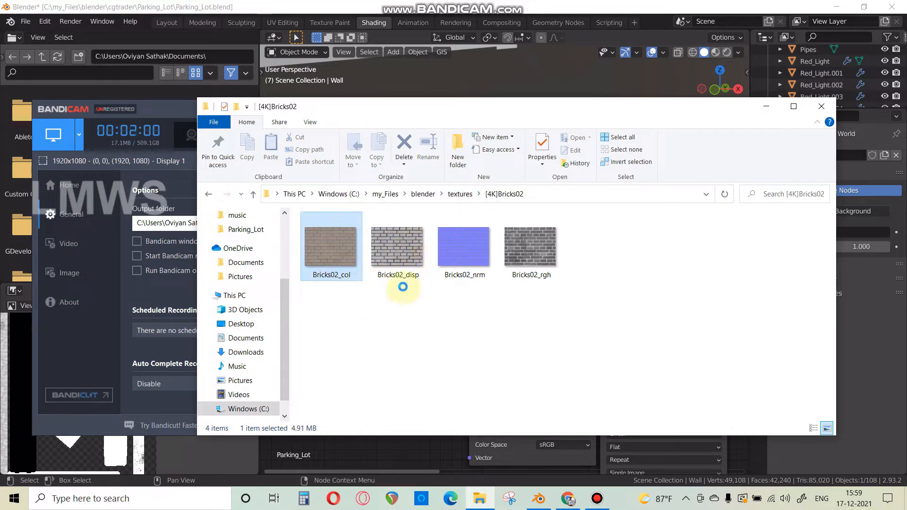
{"action": "left_click", "coordinate": [402, 244]}
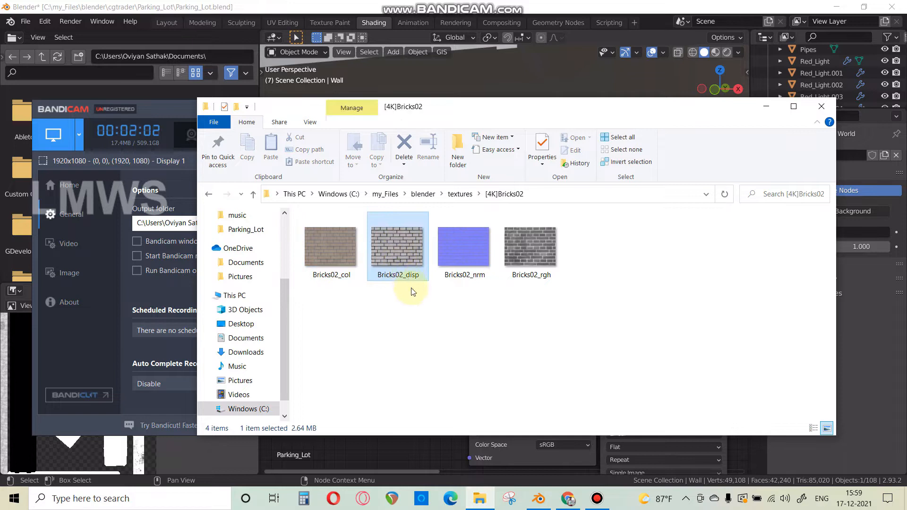
{"action": "left_click", "coordinate": [531, 252]}
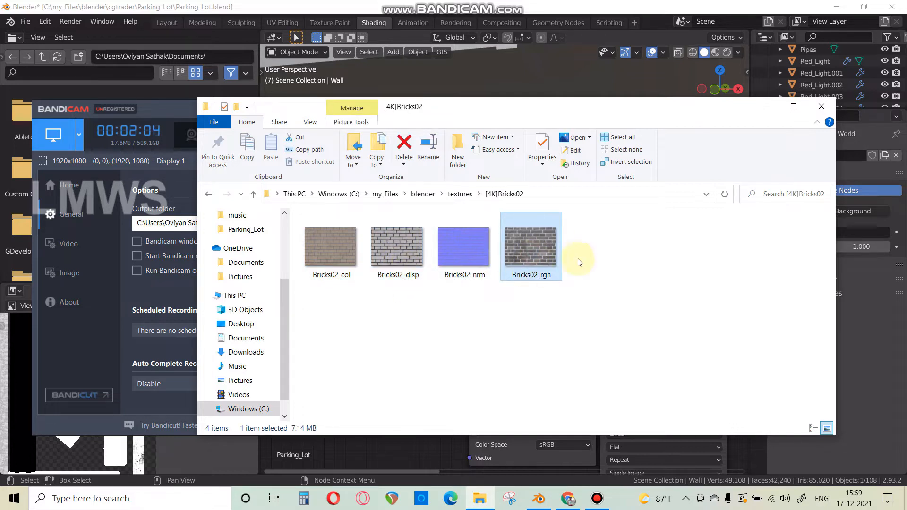
{"action": "left_click", "coordinate": [463, 255]}
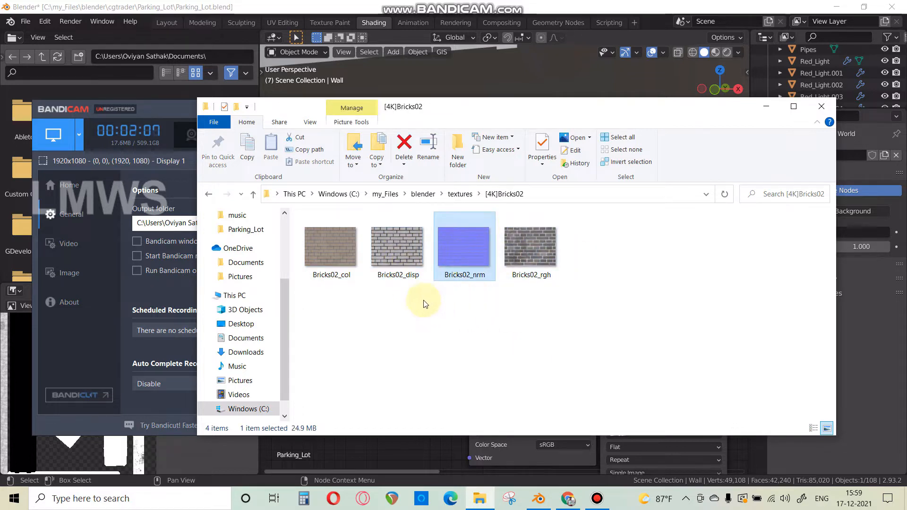
- Return to the textures folder, open [2K]Fabric27 and go through its colour, normal and roughness images
{"action": "left_click", "coordinate": [459, 193]}
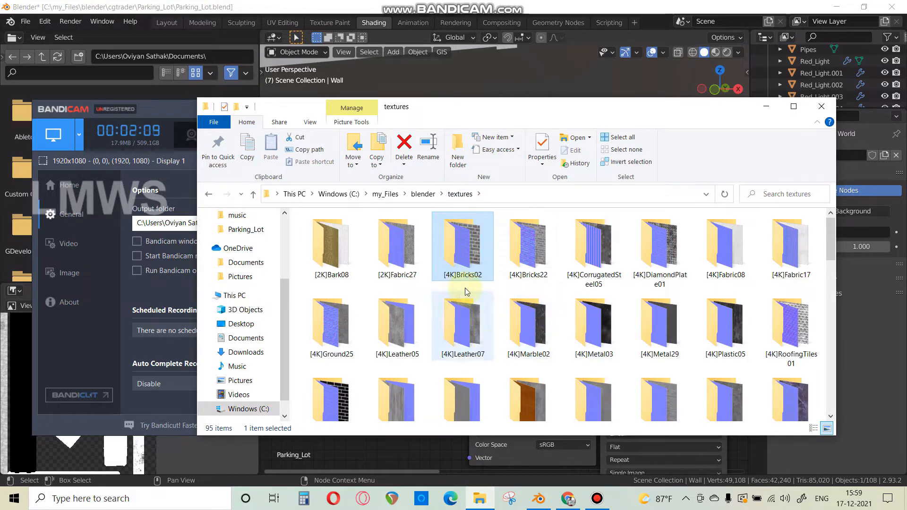
{"action": "double_click", "coordinate": [399, 265]}
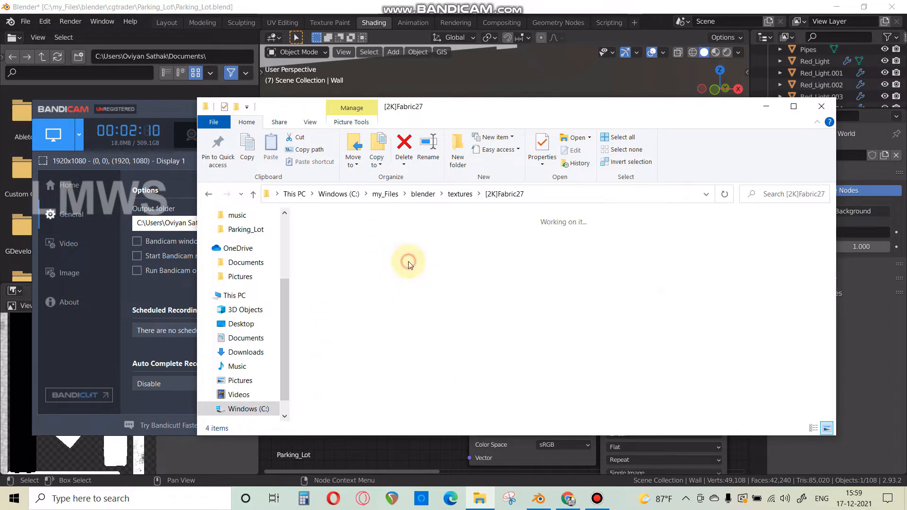
{"action": "left_click", "coordinate": [338, 264]}
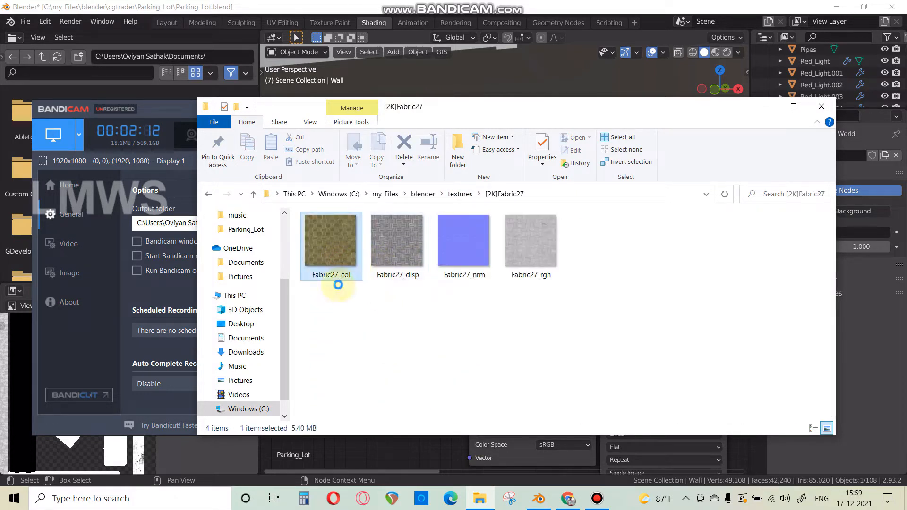
{"action": "left_click", "coordinate": [470, 257]}
{"action": "left_click", "coordinate": [541, 259]}
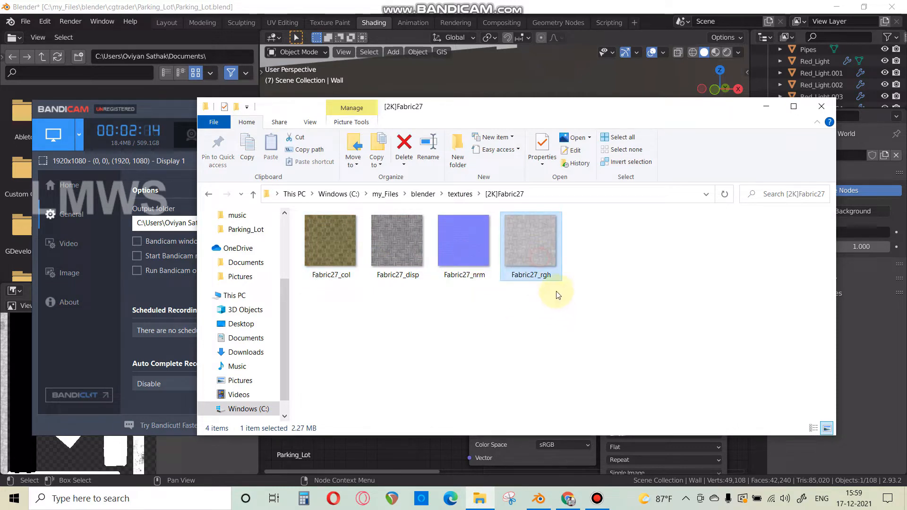
- Return to the textures folder, open [4K]Marble02 and go through its colour, displacement, normal and roughness images
{"action": "left_click", "coordinate": [469, 198]}
{"action": "scroll", "coordinate": [524, 293], "scroll_direction": "down", "scroll_amount": 3}
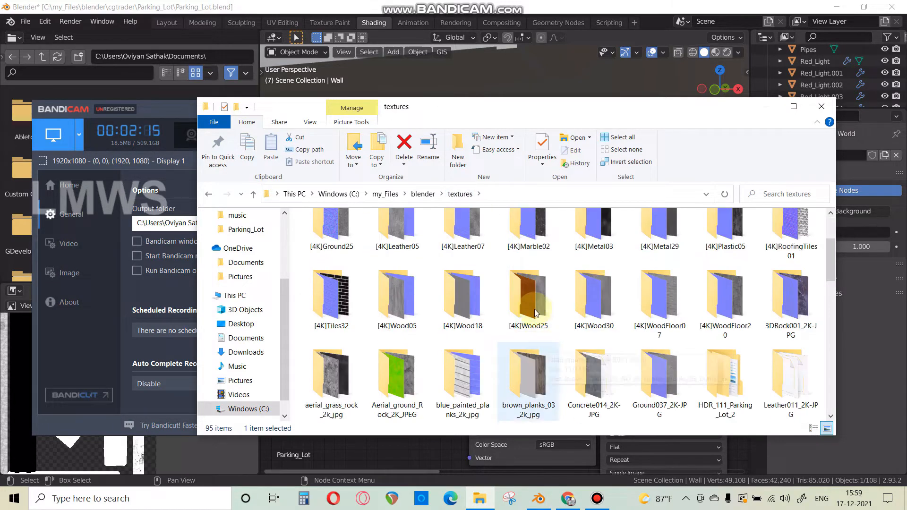
{"action": "double_click", "coordinate": [527, 238]}
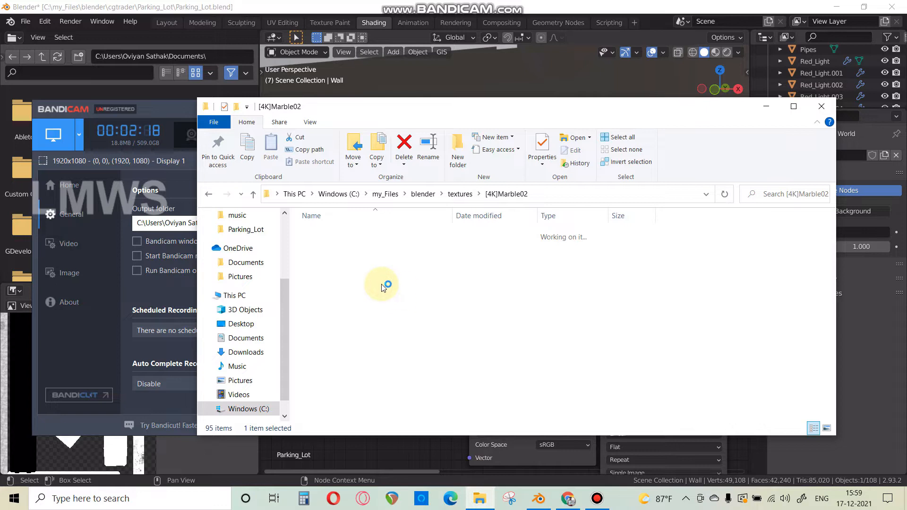
{"action": "left_click", "coordinate": [325, 254]}
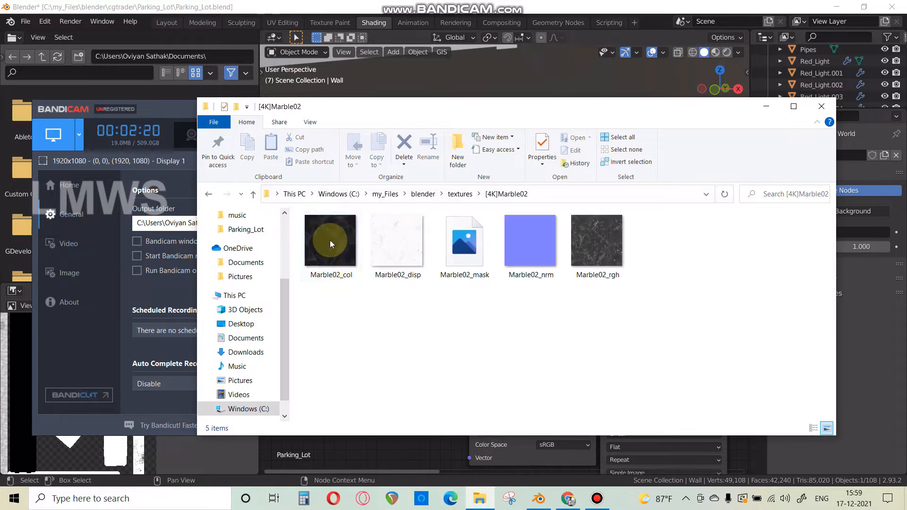
{"action": "left_click", "coordinate": [397, 279]}
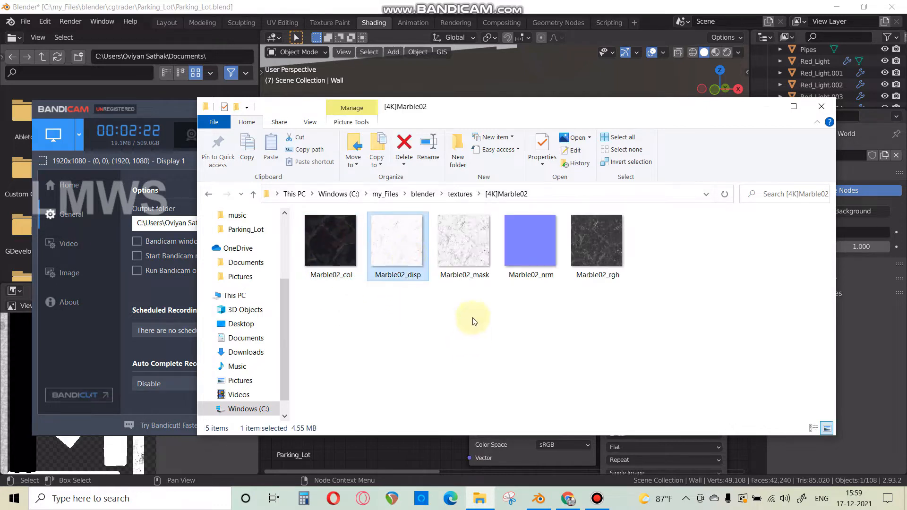
{"action": "left_click", "coordinate": [526, 271]}
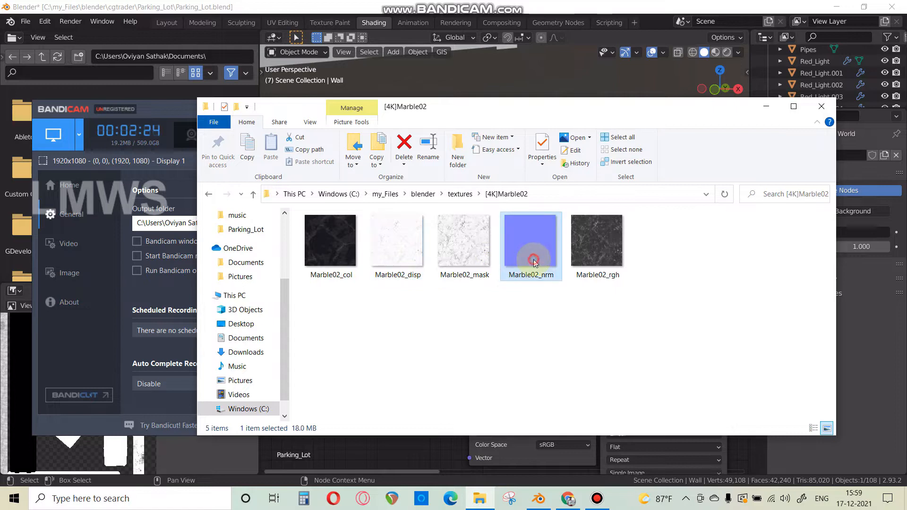
{"action": "left_click", "coordinate": [598, 253]}
- Return to the textures folder, open Metal010_2K-JPG, go through its colour and roughness images, and go back to the textures folder
{"action": "left_click", "coordinate": [460, 195]}
{"action": "scroll", "coordinate": [522, 300], "scroll_direction": "down", "scroll_amount": 3}
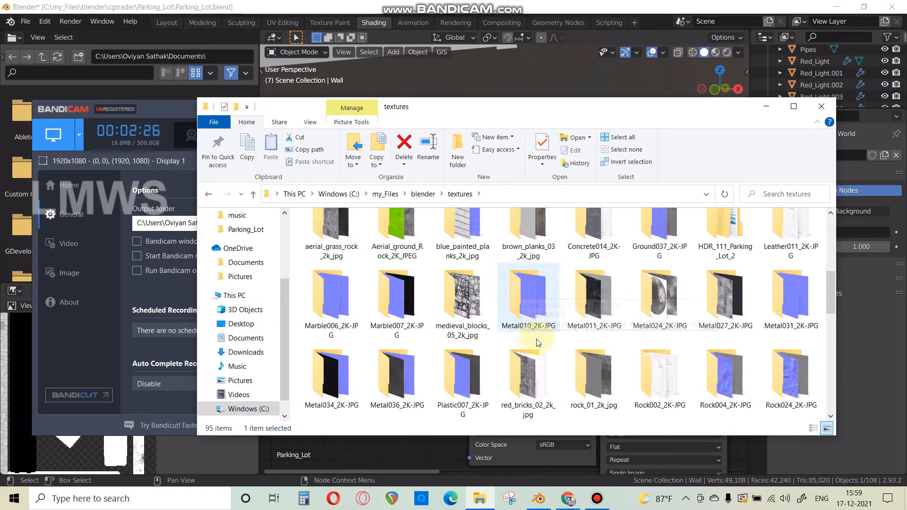
{"action": "double_click", "coordinate": [528, 295]}
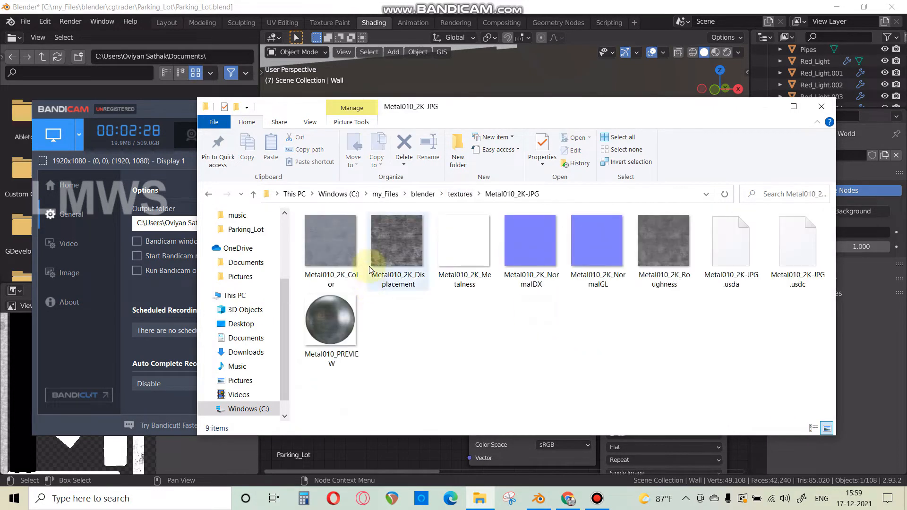
{"action": "left_click", "coordinate": [324, 234]}
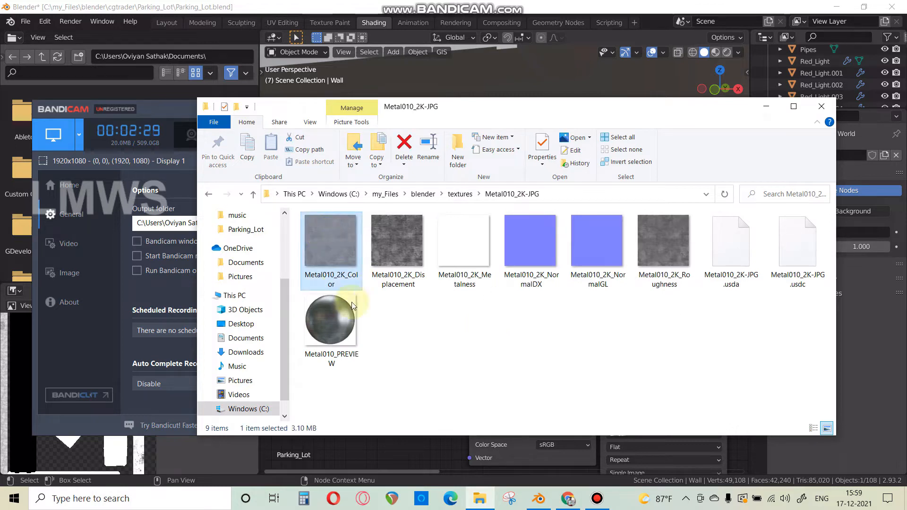
{"action": "left_click", "coordinate": [365, 277]}
{"action": "left_click", "coordinate": [664, 264]}
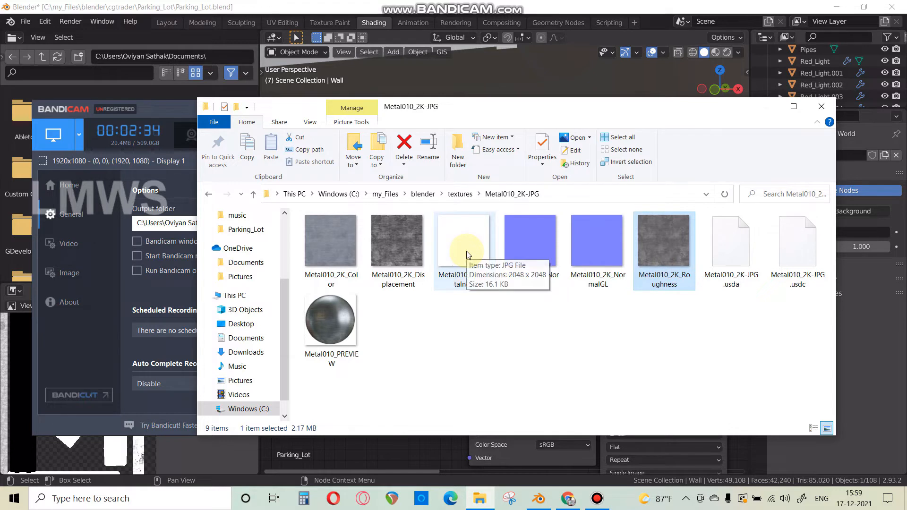
{"action": "left_click", "coordinate": [460, 194]}
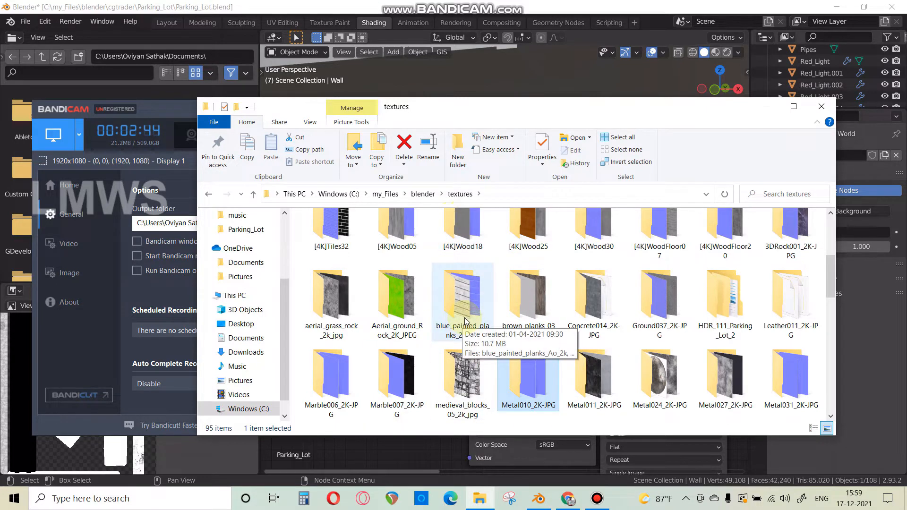
- Open Paint and draw a black outlined square in the upper-left area of the blank canvas
{"action": "left_click", "coordinate": [181, 500]}
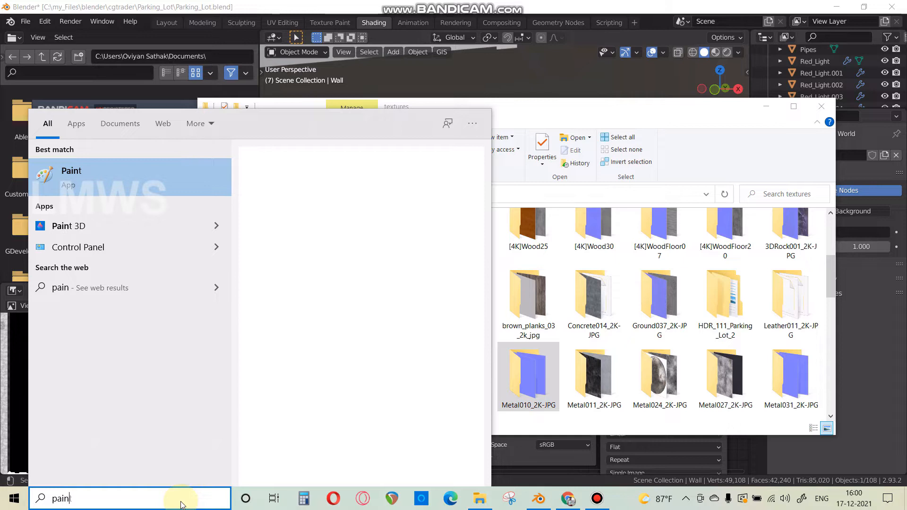
{"action": "key", "text": "Escape"}
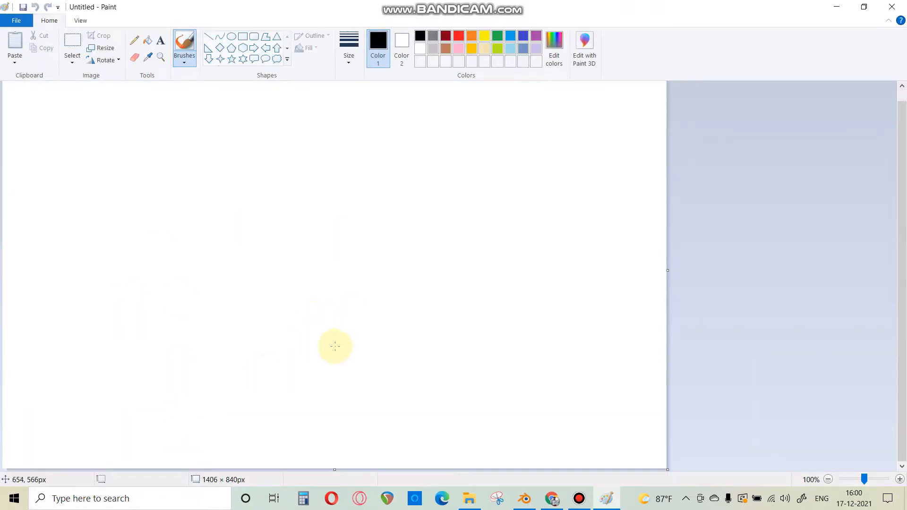
{"action": "left_click", "coordinate": [243, 40]}
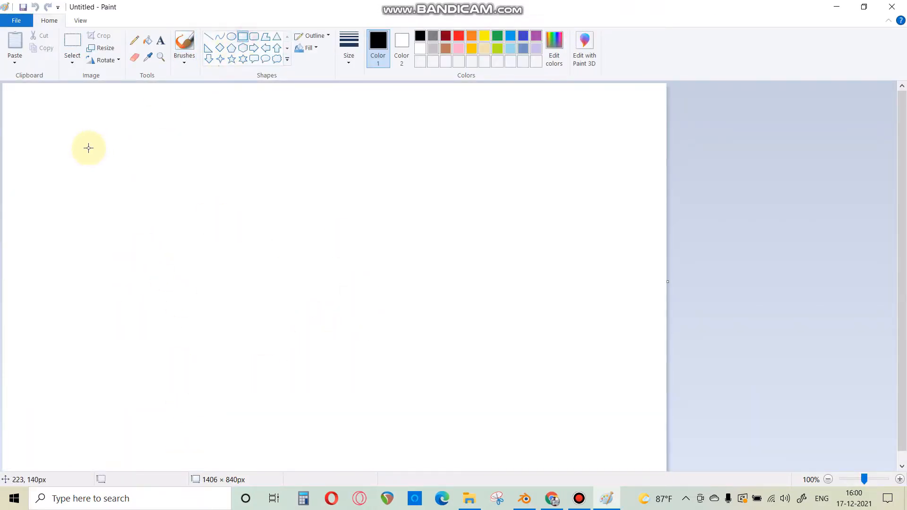
{"action": "mouse_move", "coordinate": [63, 130]}
{"action": "left_mouse_down"}
{"action": "mouse_move", "coordinate": [134, 205]}
{"action": "mouse_move", "coordinate": [217, 264]}
{"action": "mouse_move", "coordinate": [219, 282]}
{"action": "left_mouse_up"}
{"action": "left_click", "coordinate": [291, 247]}
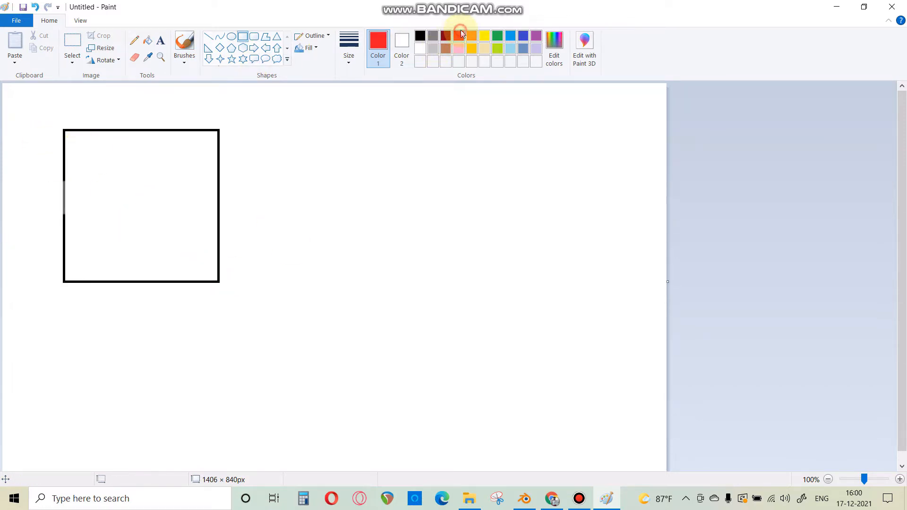
- Draw a red rectangle and an orange rectangle side by side in the upper half of the black square
{"action": "left_click_drag", "start_coordinate": [69, 136], "coordinate": [127, 188]}
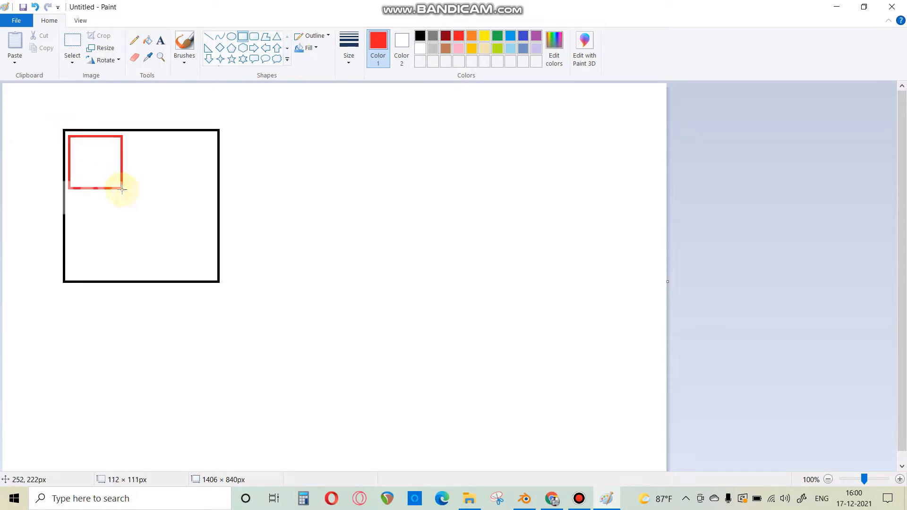
{"action": "left_click", "coordinate": [297, 178]}
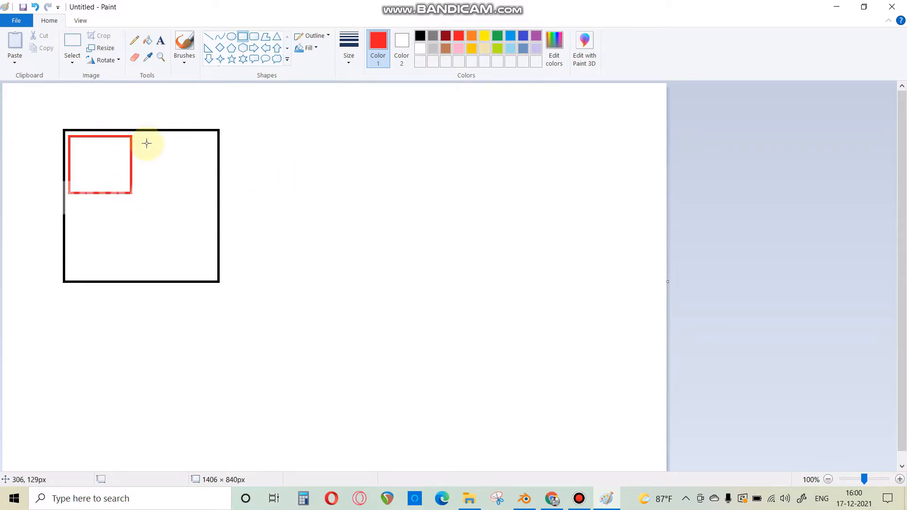
{"action": "left_click", "coordinate": [471, 37]}
{"action": "left_click_drag", "start_coordinate": [139, 137], "coordinate": [209, 197]}
{"action": "left_click", "coordinate": [255, 179]}
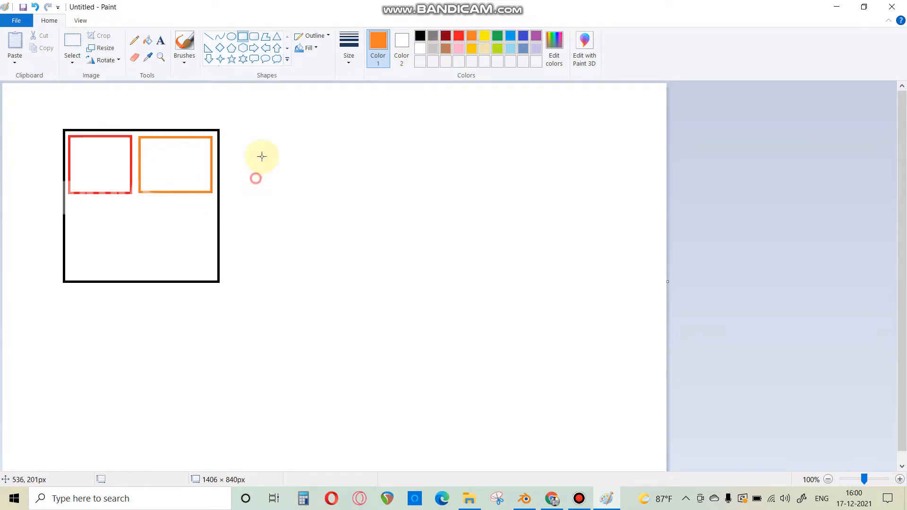
- Draw a yellow rectangle below the red one and a green rectangle below the orange one inside the black square
{"action": "left_click", "coordinate": [482, 37]}
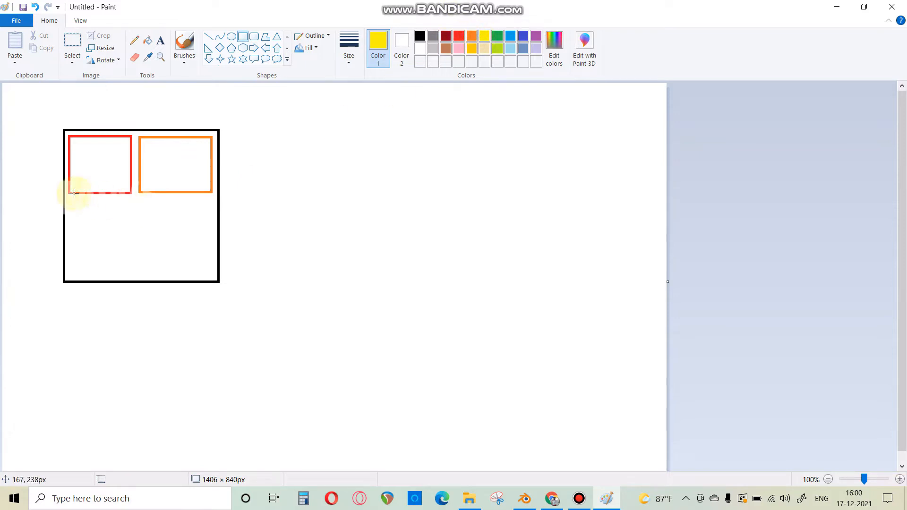
{"action": "left_click_drag", "start_coordinate": [69, 199], "coordinate": [129, 275]}
{"action": "left_click", "coordinate": [281, 231]}
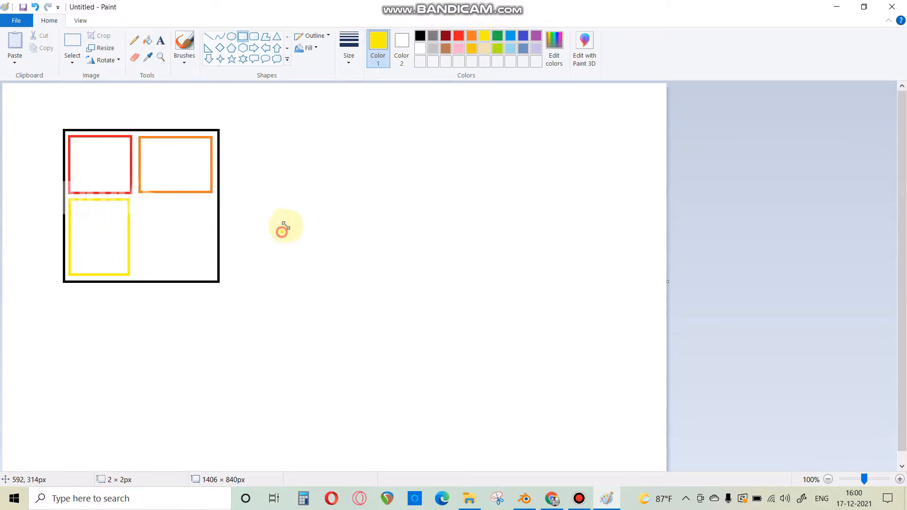
{"action": "left_click", "coordinate": [494, 38]}
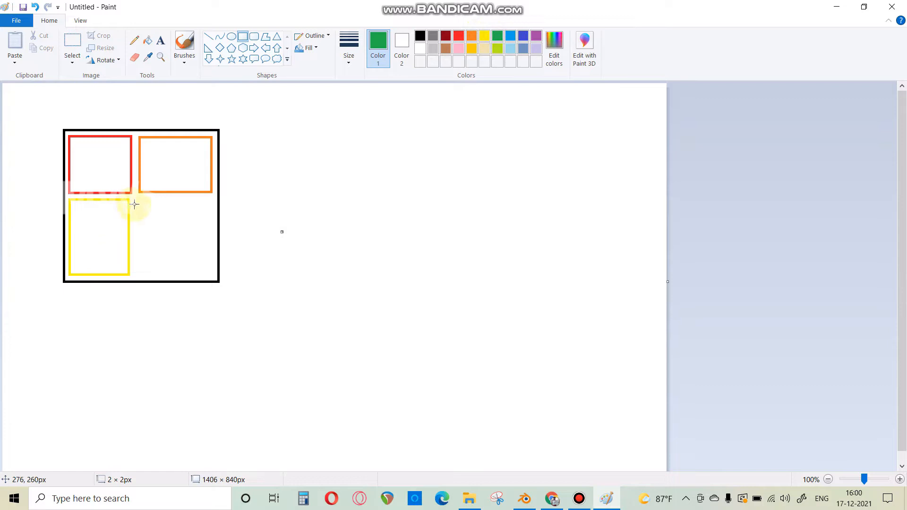
{"action": "left_click_drag", "start_coordinate": [138, 198], "coordinate": [210, 269]}
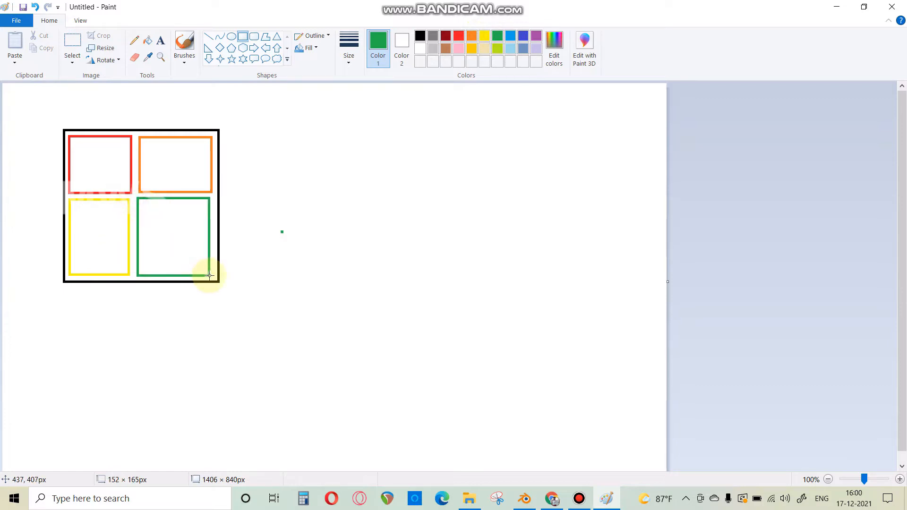
{"action": "left_click", "coordinate": [282, 231]}
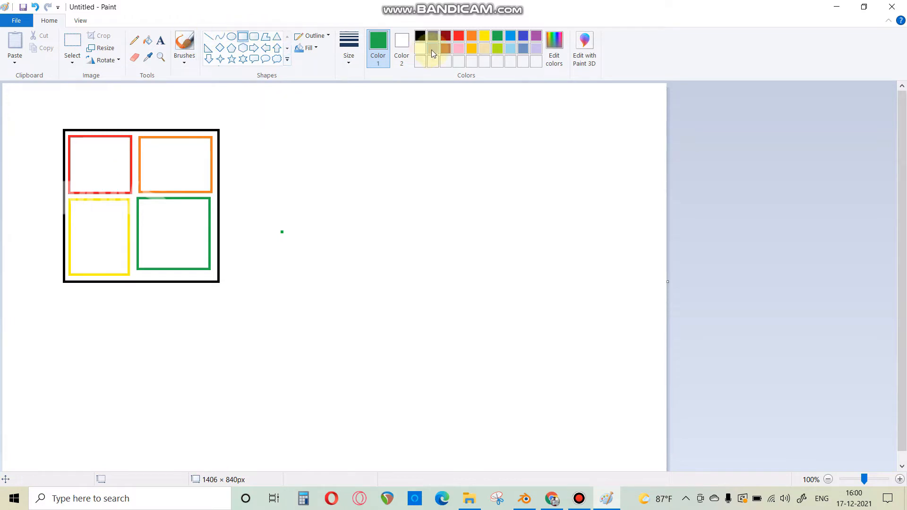
- Draw a second black frame beside the first and place four light blue rectangles inside it in a two-by-two layout
{"action": "left_click", "coordinate": [419, 36]}
{"action": "mouse_move", "coordinate": [249, 125]}
{"action": "left_mouse_down"}
{"action": "mouse_move", "coordinate": [420, 296]}
{"action": "mouse_move", "coordinate": [403, 281]}
{"action": "mouse_move", "coordinate": [420, 280]}
{"action": "left_mouse_up"}
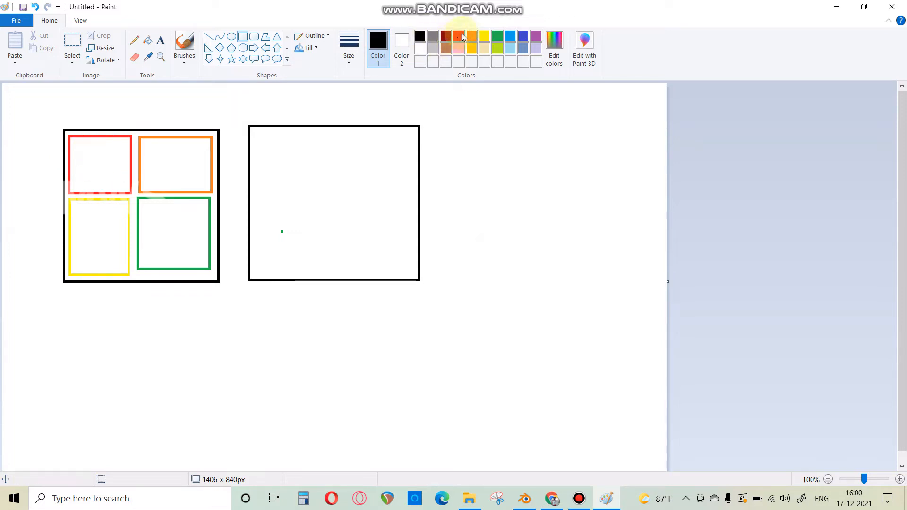
{"action": "left_click", "coordinate": [510, 37]}
{"action": "left_click_drag", "start_coordinate": [256, 130], "coordinate": [325, 182]}
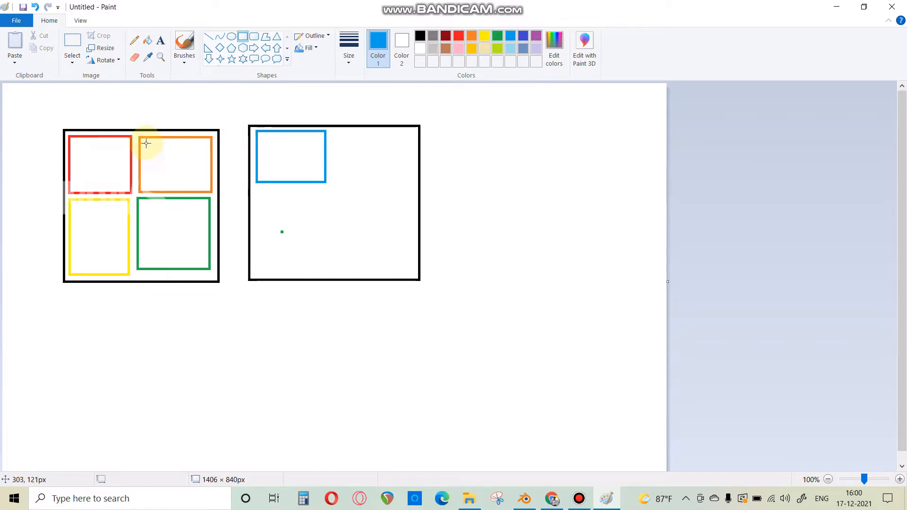
{"action": "left_click_drag", "start_coordinate": [331, 133], "coordinate": [414, 179]}
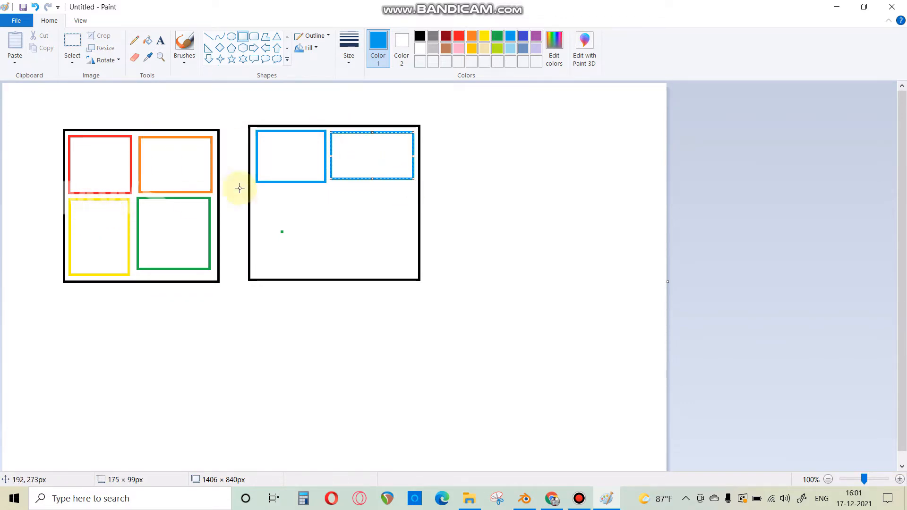
{"action": "left_click_drag", "start_coordinate": [260, 191], "coordinate": [323, 273]}
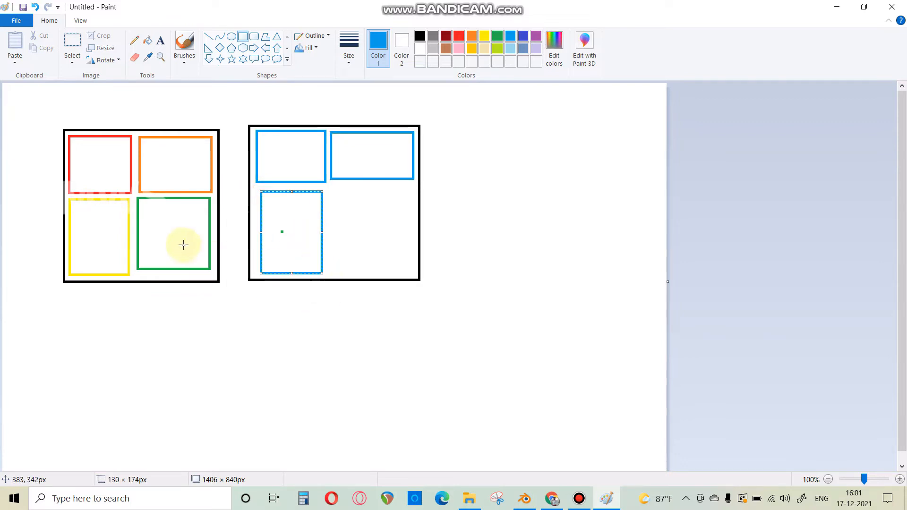
{"action": "left_click_drag", "start_coordinate": [331, 188], "coordinate": [412, 270]}
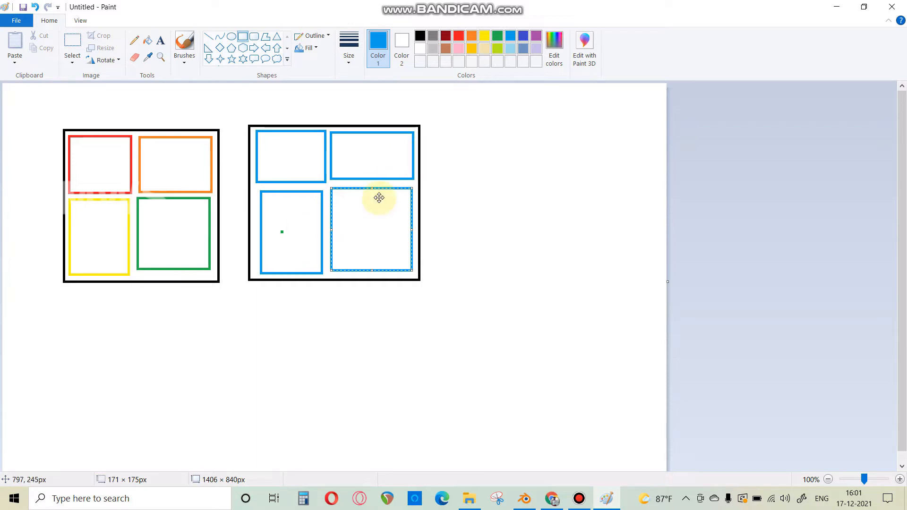
{"action": "left_click", "coordinate": [509, 282]}
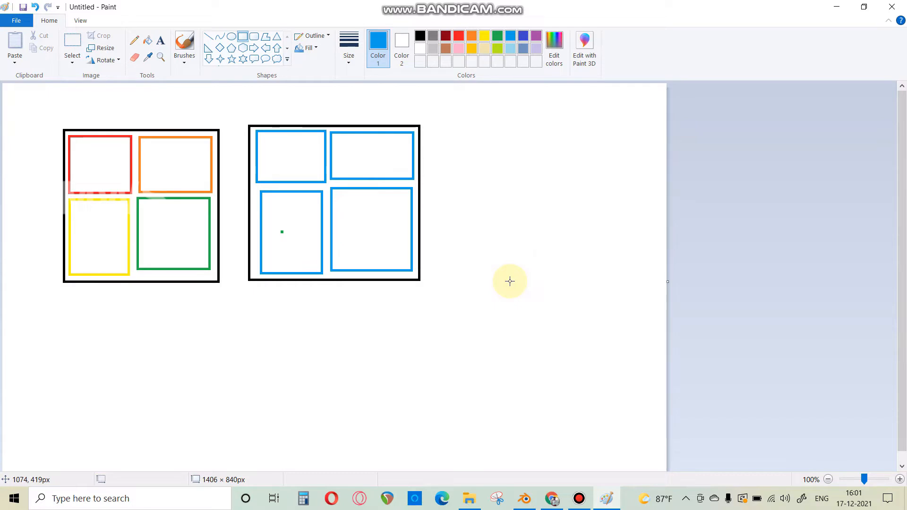
- Switch to Blender, enlarge the Image Editor and examine the texture pieces in Parking_Lot_Metallic_map.png
{"action": "left_click", "coordinate": [524, 498]}
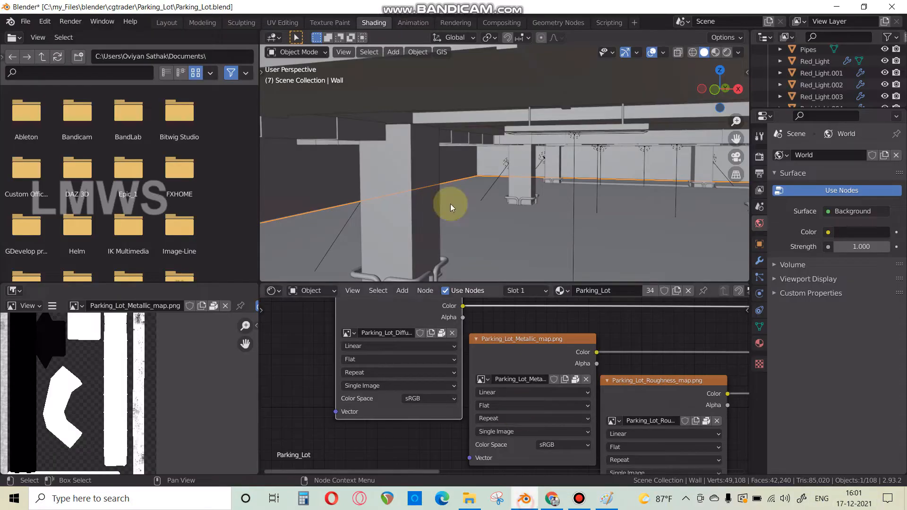
{"action": "middle_click_drag", "start_coordinate": [522, 215], "coordinate": [669, 220]}
{"action": "scroll", "coordinate": [449, 378], "scroll_direction": "down", "scroll_amount": 1}
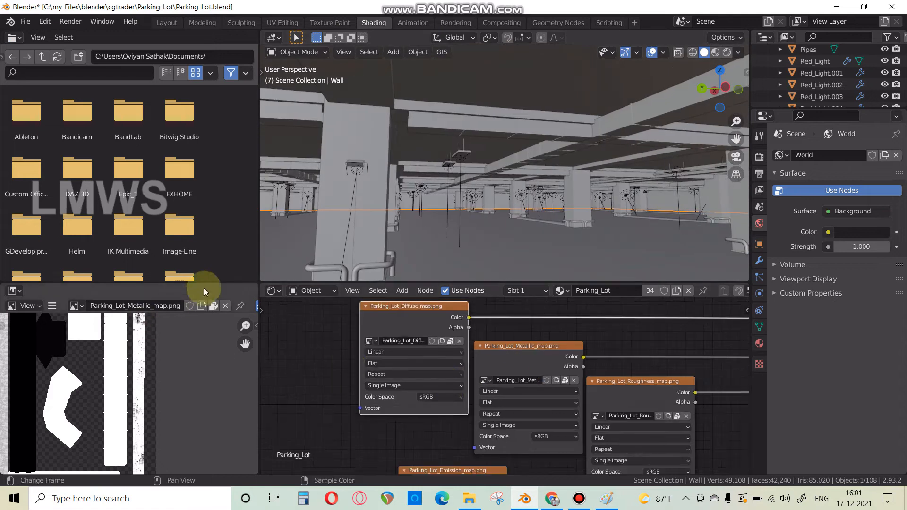
{"action": "mouse_move", "coordinate": [203, 285]}
{"action": "left_mouse_down"}
{"action": "mouse_move", "coordinate": [219, 279]}
{"action": "mouse_move", "coordinate": [193, 271]}
{"action": "left_mouse_up"}
{"action": "scroll", "coordinate": [124, 341], "scroll_direction": "up", "scroll_amount": 2}
{"action": "scroll", "coordinate": [101, 342], "scroll_direction": "down", "scroll_amount": 3}
{"action": "middle_click_drag", "start_coordinate": [102, 347], "coordinate": [194, 378]}
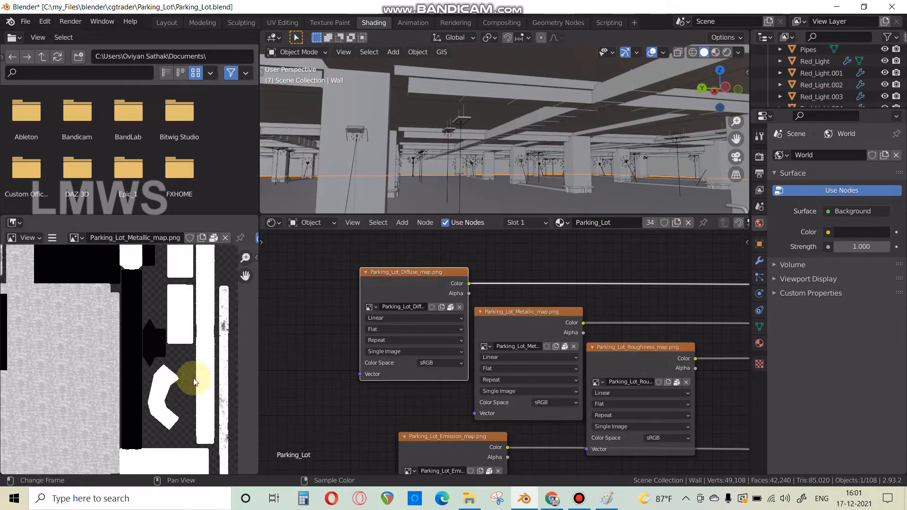
- Display Parking_Lot_Normal_map.png in the Image Editor and examine the pieces across the whole map
{"action": "left_click", "coordinate": [71, 237]}
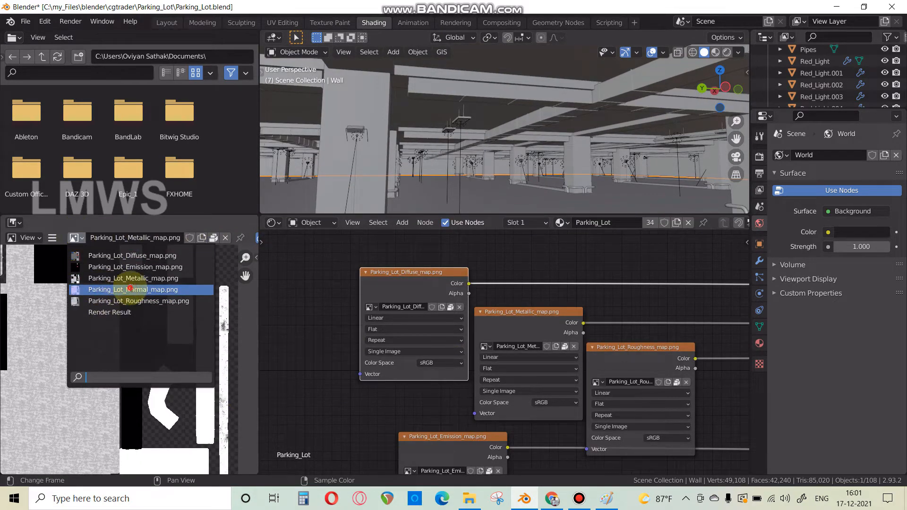
{"action": "left_click", "coordinate": [116, 330]}
{"action": "scroll", "coordinate": [157, 353], "scroll_direction": "up", "scroll_amount": 5}
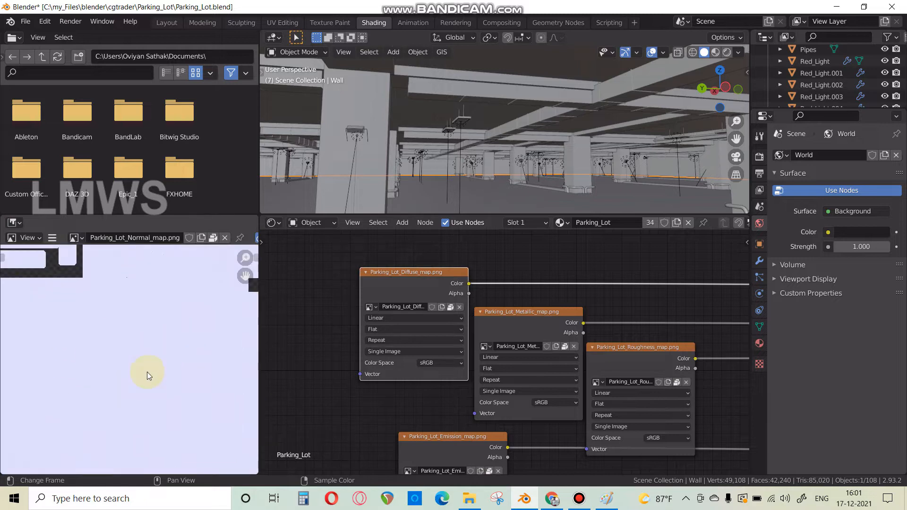
{"action": "scroll", "coordinate": [174, 331], "scroll_direction": "down", "scroll_amount": 3}
{"action": "middle_click_drag", "start_coordinate": [118, 405], "coordinate": [167, 473]}
{"action": "scroll", "coordinate": [120, 391], "scroll_direction": "up", "scroll_amount": 5}
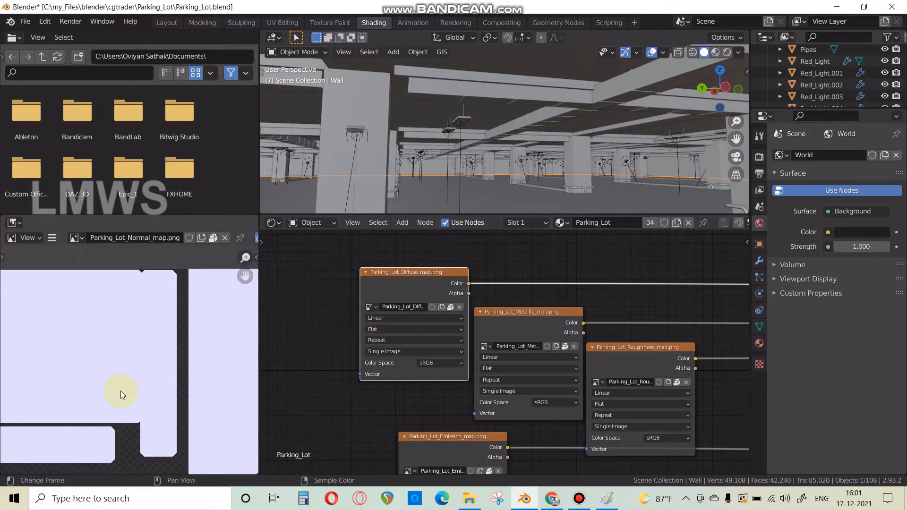
{"action": "scroll", "coordinate": [110, 353], "scroll_direction": "down", "scroll_amount": 3}
{"action": "scroll", "coordinate": [110, 353], "scroll_direction": "down", "scroll_amount": 4}
{"action": "middle_click_drag", "start_coordinate": [82, 376], "coordinate": [131, 396]}
{"action": "scroll", "coordinate": [131, 396], "scroll_direction": "up", "scroll_amount": 6}
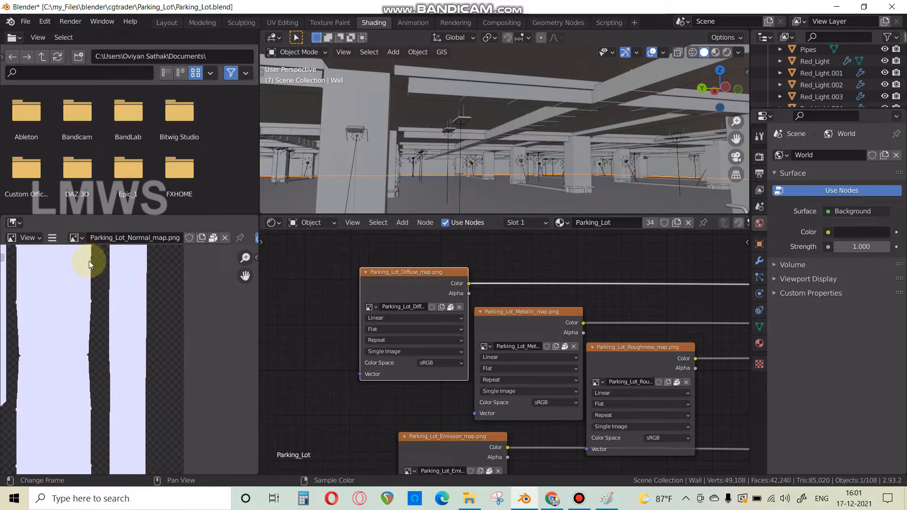
{"action": "scroll", "coordinate": [121, 358], "scroll_direction": "down", "scroll_amount": 5}
{"action": "middle_click_drag", "start_coordinate": [103, 468], "coordinate": [163, 348]}
{"action": "scroll", "coordinate": [163, 347], "scroll_direction": "up", "scroll_amount": 7}
{"action": "scroll", "coordinate": [159, 364], "scroll_direction": "down", "scroll_amount": 3}
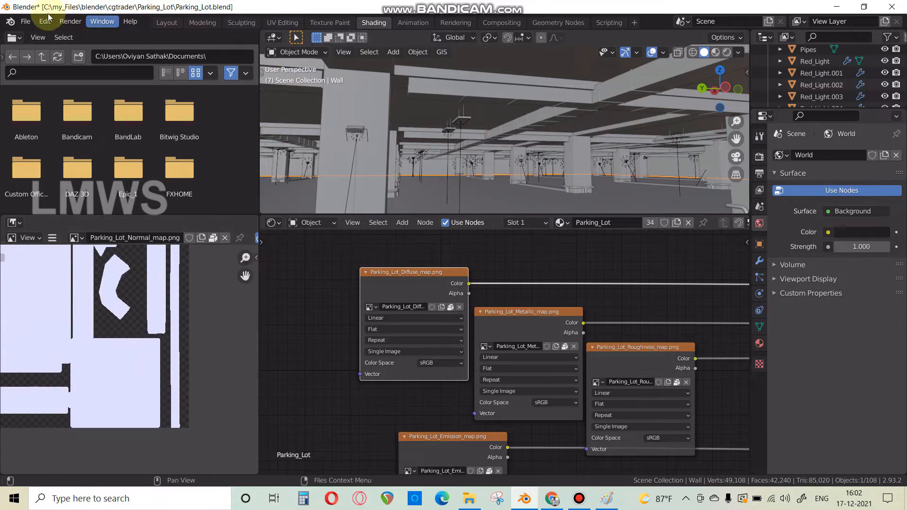
- Open the recently used file multi_texture_Bake.blend
{"action": "left_click", "coordinate": [26, 21]}
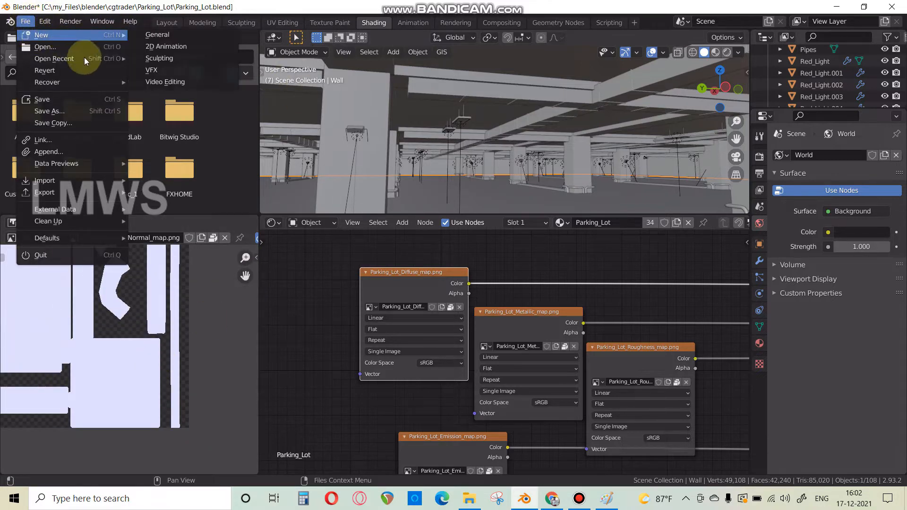
{"action": "mouse_move", "coordinate": [87, 58]}
{"action": "left_click", "coordinate": [171, 70]}
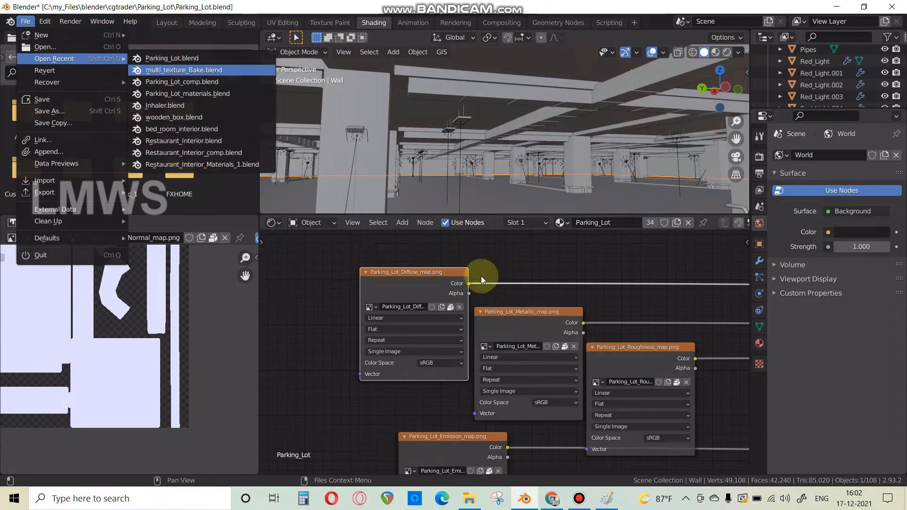
{"action": "left_click", "coordinate": [486, 270]}
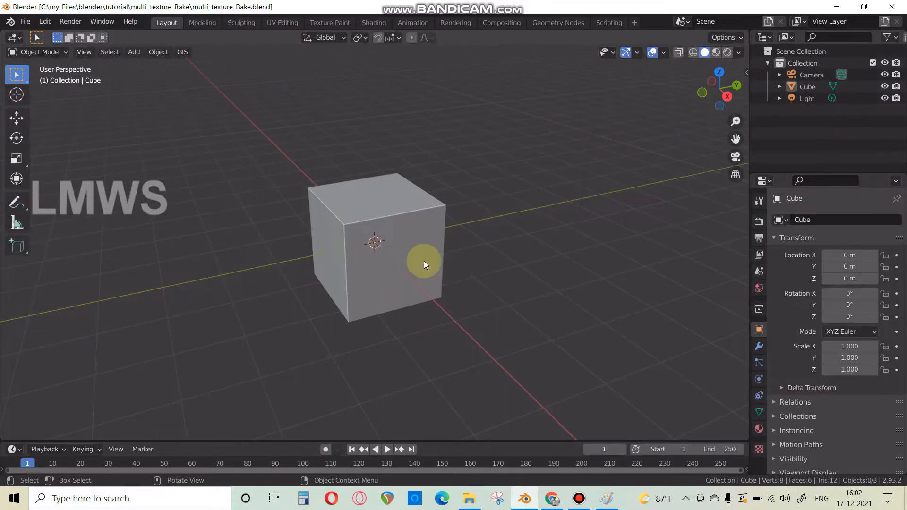
- Delete the default cube and add a Monkey mesh in its place
{"action": "key", "text": "x"}
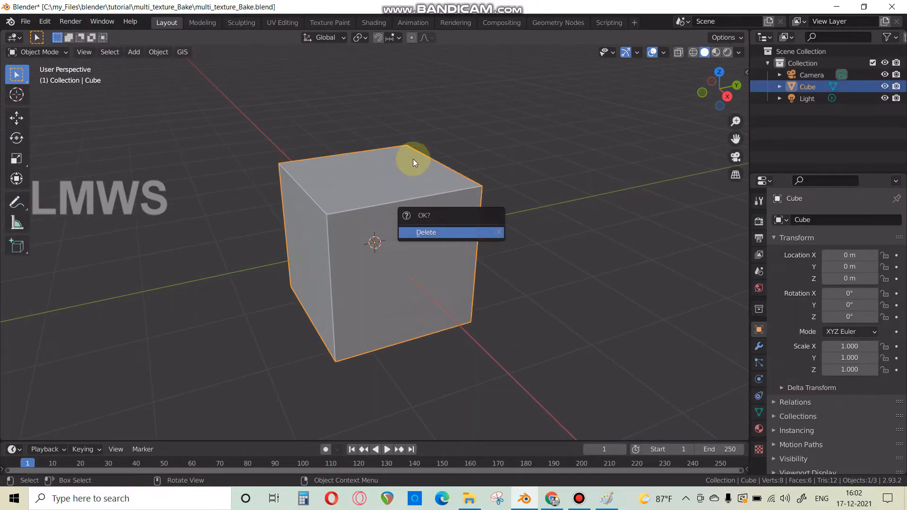
{"action": "key", "text": "Return"}
{"action": "key", "text": "shift+a"}
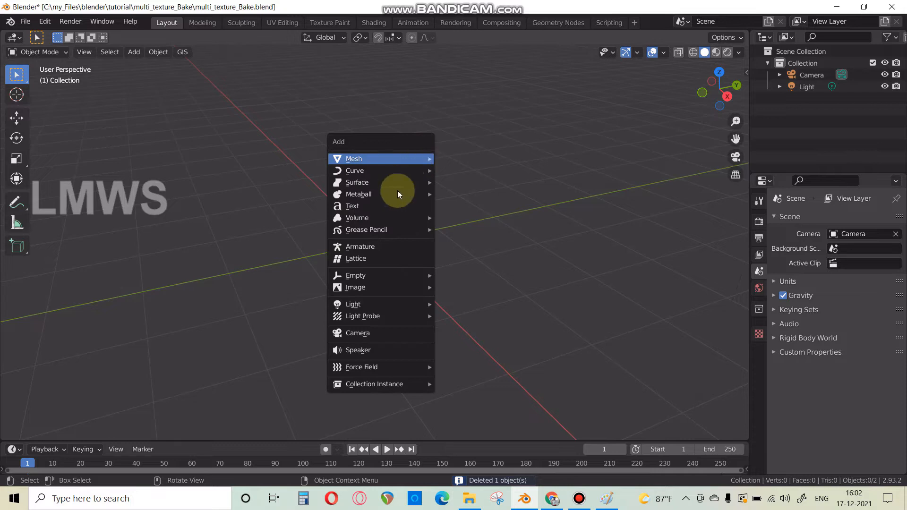
{"action": "mouse_move", "coordinate": [399, 159]}
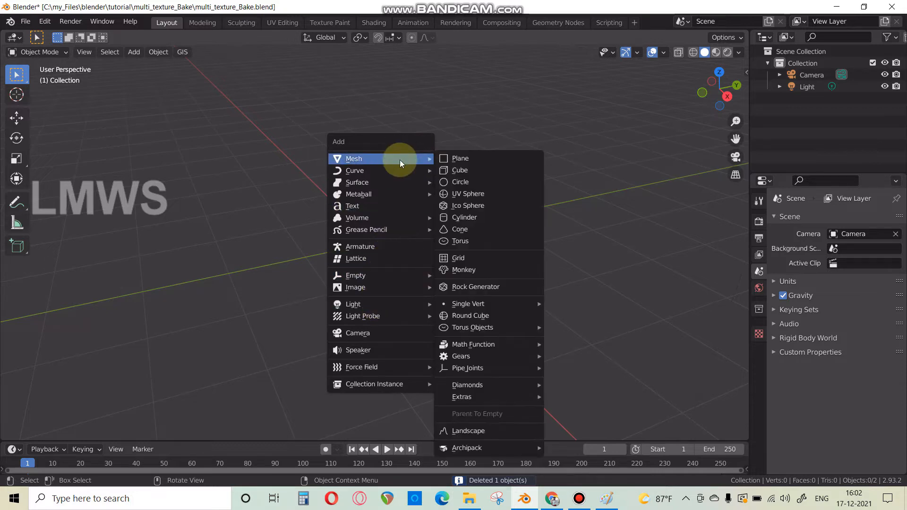
{"action": "left_click", "coordinate": [465, 271]}
{"action": "middle_click_drag", "start_coordinate": [425, 273], "coordinate": [302, 366]}
{"action": "left_click", "coordinate": [115, 425]}
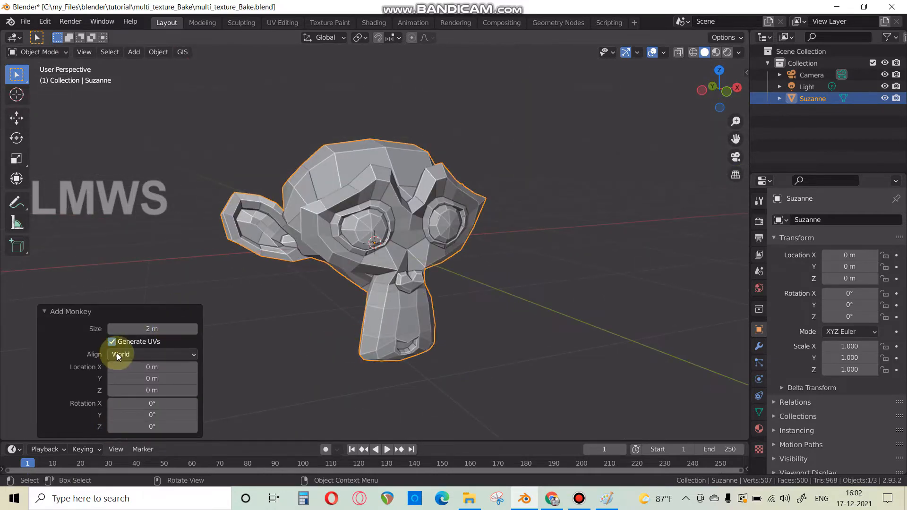
{"action": "left_click", "coordinate": [72, 310]}
{"action": "left_click", "coordinate": [758, 347]}
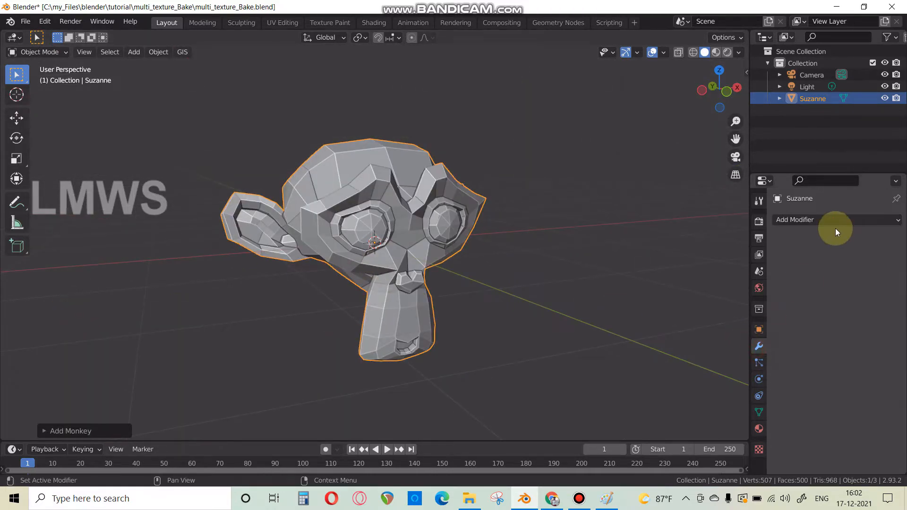
{"action": "left_click", "coordinate": [835, 225]}
{"action": "middle_click_drag", "start_coordinate": [451, 269], "coordinate": [421, 255]}
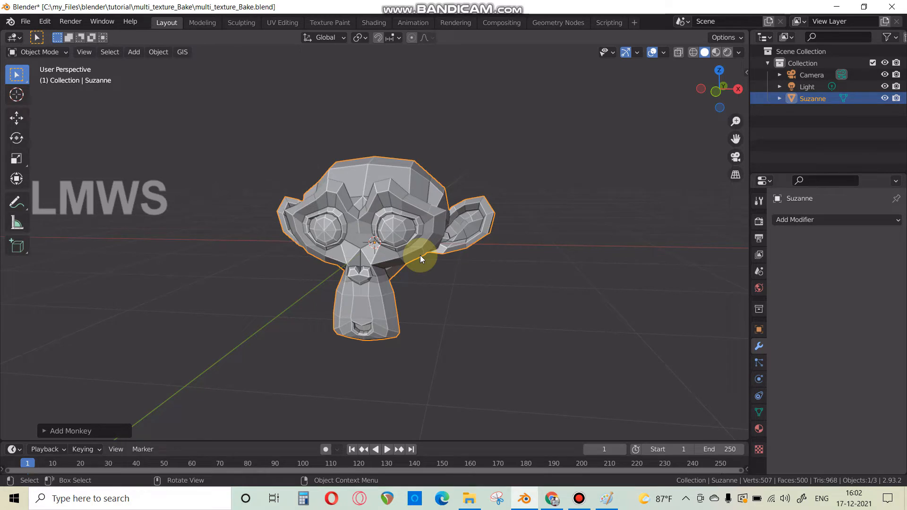
{"action": "scroll", "coordinate": [322, 279], "scroll_direction": "up", "scroll_amount": 3}
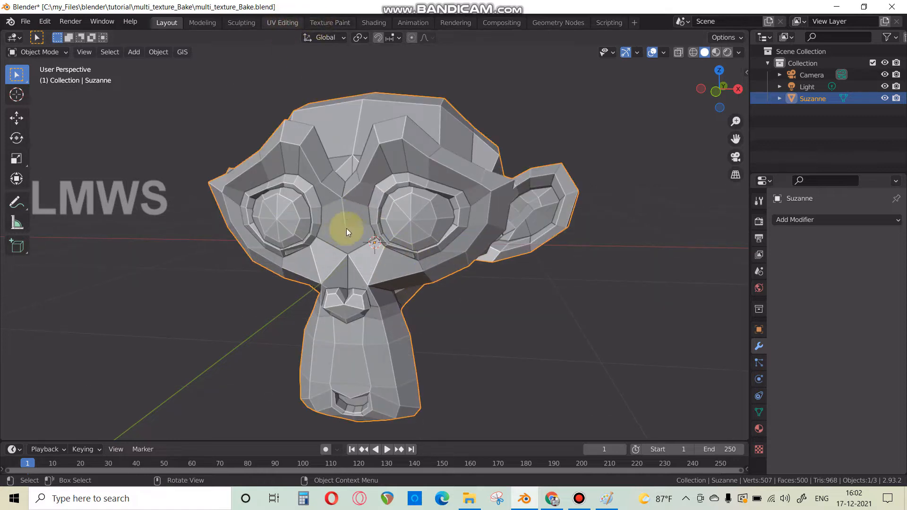
- Examine the monkey's UV layout alongside its mesh in the UV Editing workspace, then return to the Layout workspace
{"action": "left_click", "coordinate": [282, 22]}
{"action": "scroll", "coordinate": [183, 321], "scroll_direction": "up", "scroll_amount": 4}
{"action": "middle_click_drag", "start_coordinate": [144, 376], "coordinate": [185, 308]}
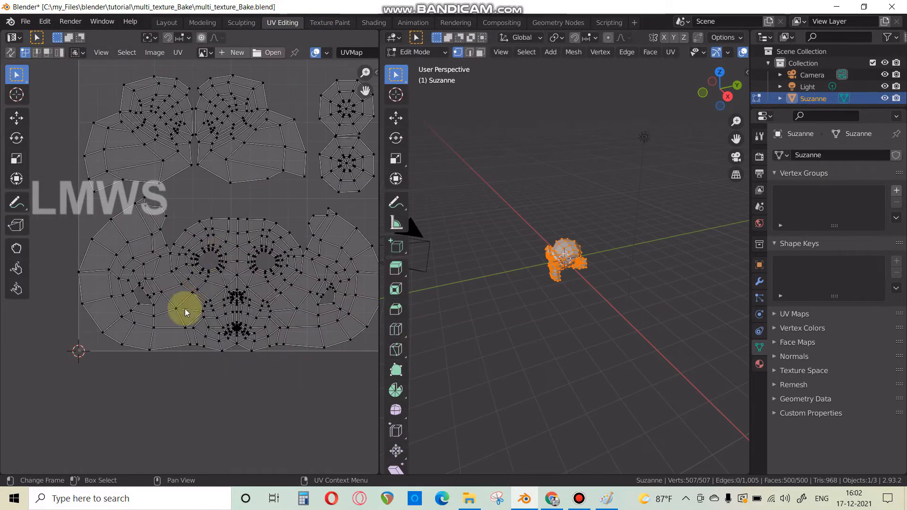
{"action": "scroll", "coordinate": [185, 306], "scroll_direction": "up", "scroll_amount": 2}
{"action": "scroll", "coordinate": [184, 300], "scroll_direction": "down", "scroll_amount": 2}
{"action": "scroll", "coordinate": [534, 352], "scroll_direction": "up", "scroll_amount": 4}
{"action": "middle_click_drag", "start_coordinate": [520, 348], "coordinate": [621, 350]}
{"action": "scroll", "coordinate": [622, 349], "scroll_direction": "up", "scroll_amount": 3}
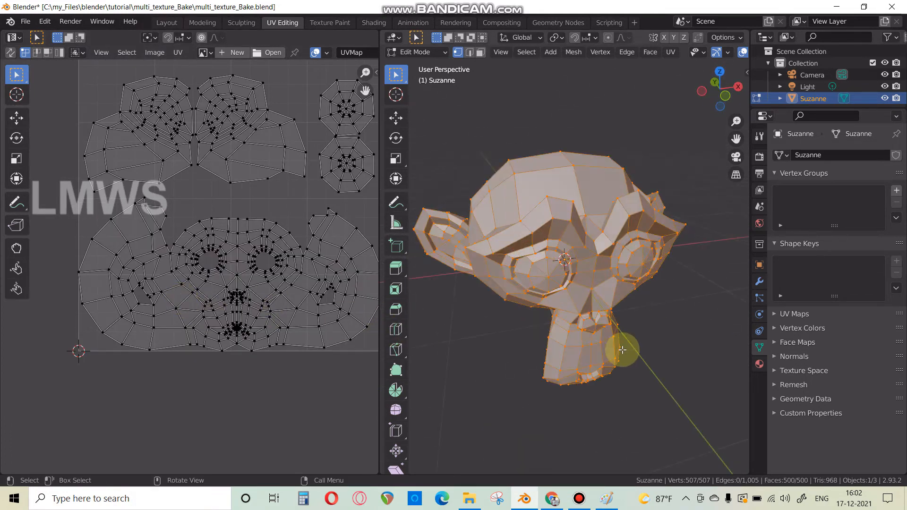
{"action": "scroll", "coordinate": [562, 349], "scroll_direction": "up", "scroll_amount": 3}
{"action": "scroll", "coordinate": [559, 348], "scroll_direction": "down", "scroll_amount": 4}
{"action": "middle_click_drag", "start_coordinate": [559, 348], "coordinate": [529, 307]}
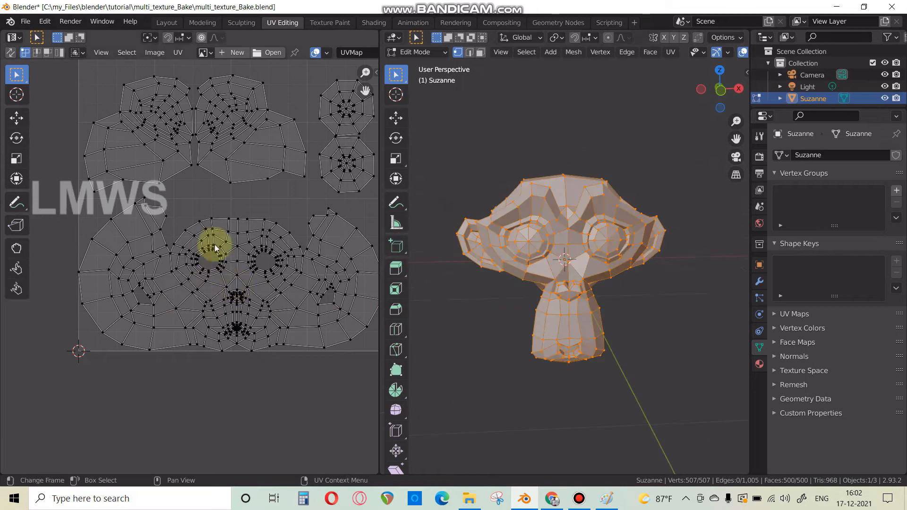
{"action": "scroll", "coordinate": [214, 243], "scroll_direction": "up", "scroll_amount": 2}
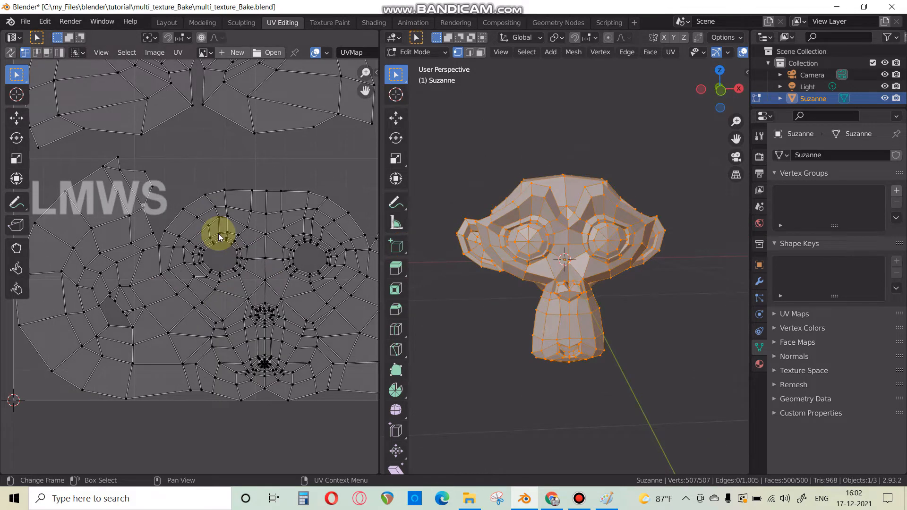
{"action": "left_click", "coordinate": [166, 22]}
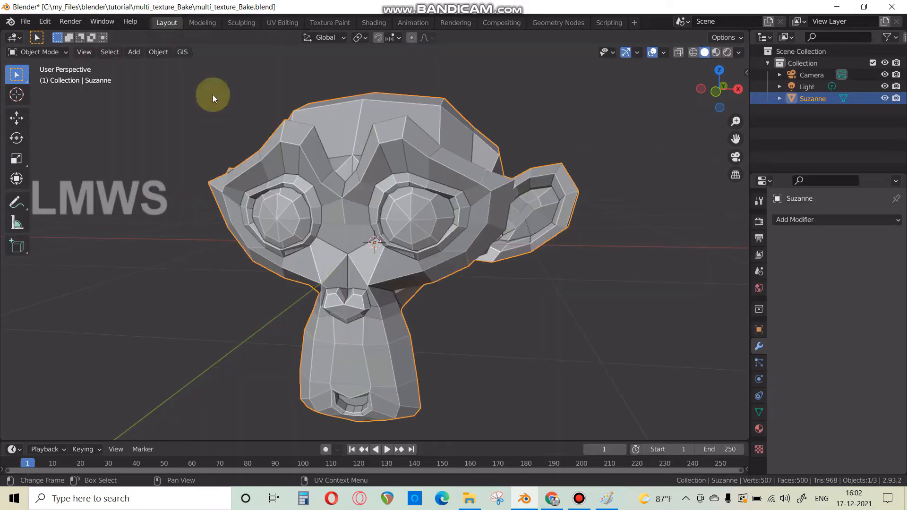
- Show the monkey in front wireframe view and give it the existing material named Material
{"action": "scroll", "coordinate": [344, 230], "scroll_direction": "down", "scroll_amount": 4}
{"action": "middle_click_drag", "start_coordinate": [345, 230], "coordinate": [349, 284]}
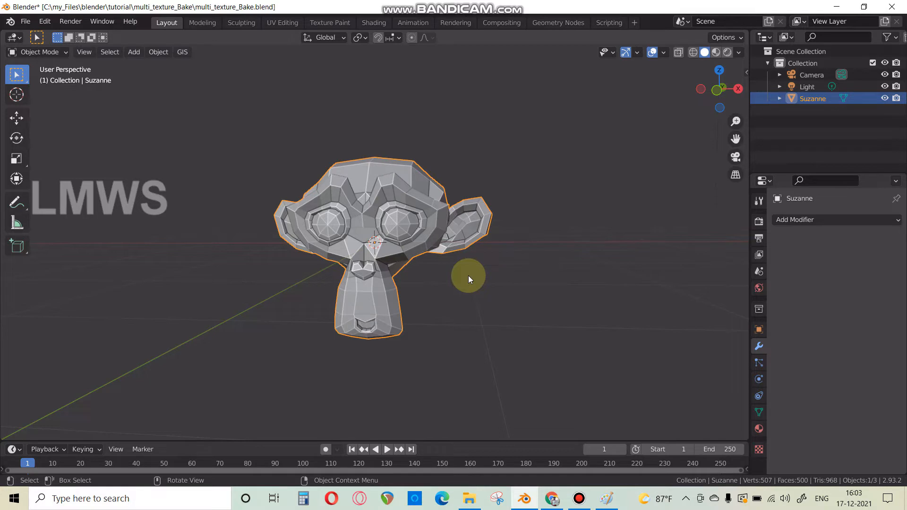
{"action": "key", "text": "KP_1"}
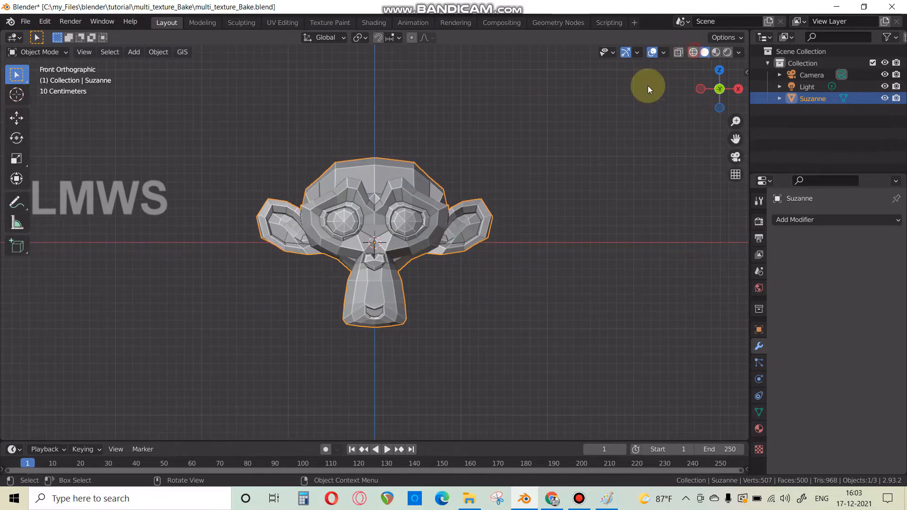
{"action": "key", "text": "shift+z"}
{"action": "left_click", "coordinate": [758, 430]}
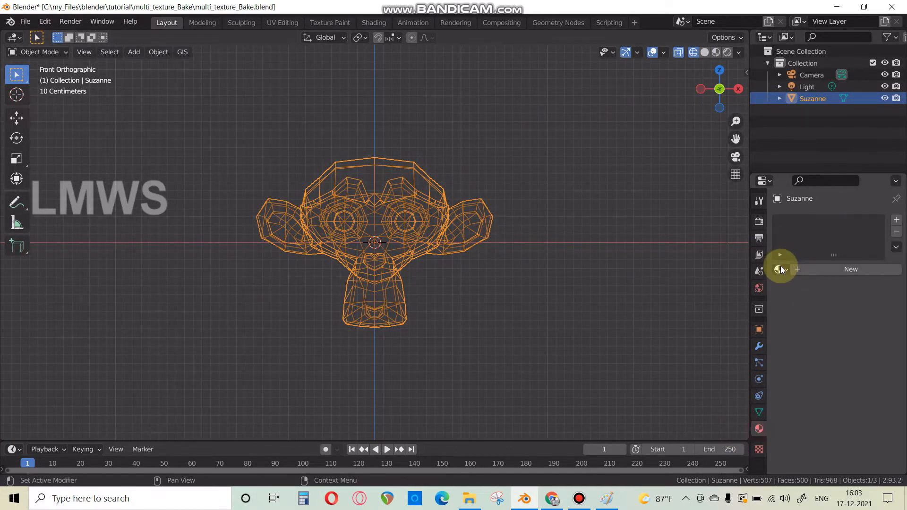
{"action": "left_click", "coordinate": [778, 269]}
{"action": "left_click", "coordinate": [664, 279]}
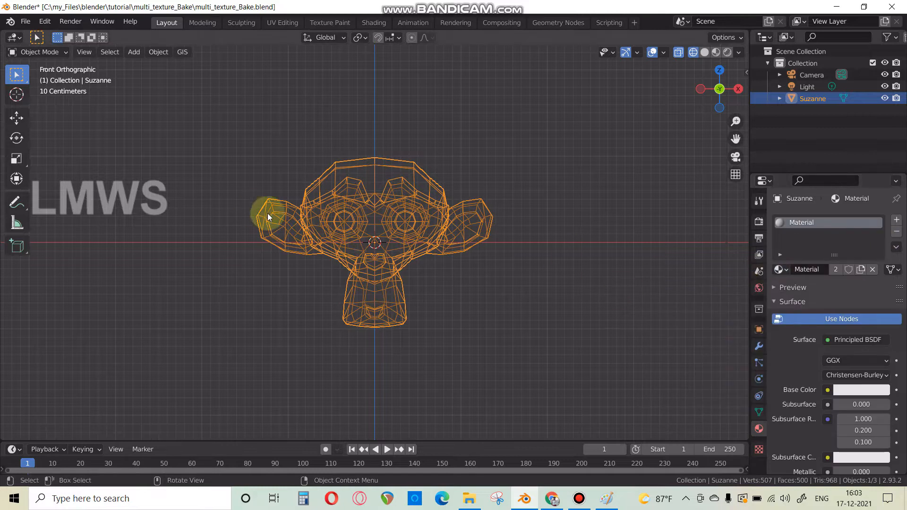
- Rename the monkey's material to Mrtallic and save the file
{"action": "scroll", "coordinate": [284, 212], "scroll_direction": "up", "scroll_amount": 1}
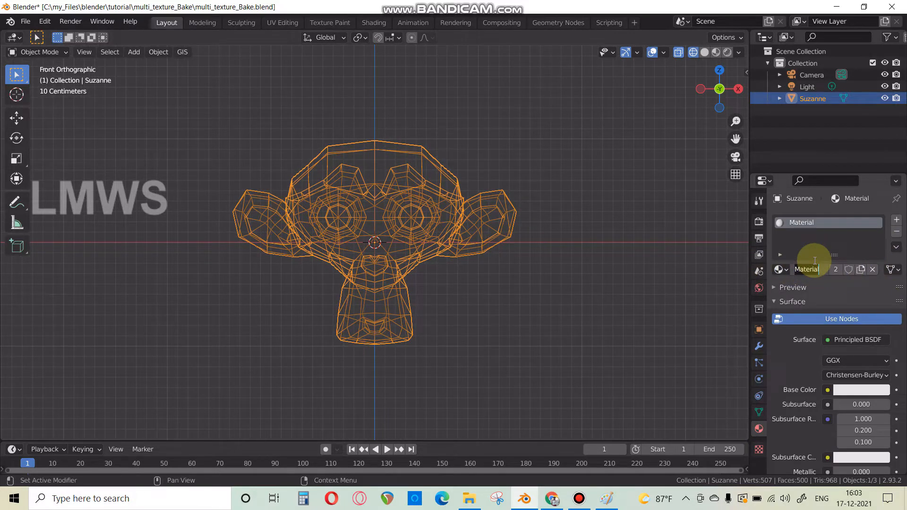
{"action": "type", "text": "Mr"}
{"action": "key", "text": "ctrl+s"}
- In Edit Mode with face selection, select the faces on the monkey's negative-X half and assign the Mrtallic material to them
{"action": "key", "text": "Tab"}
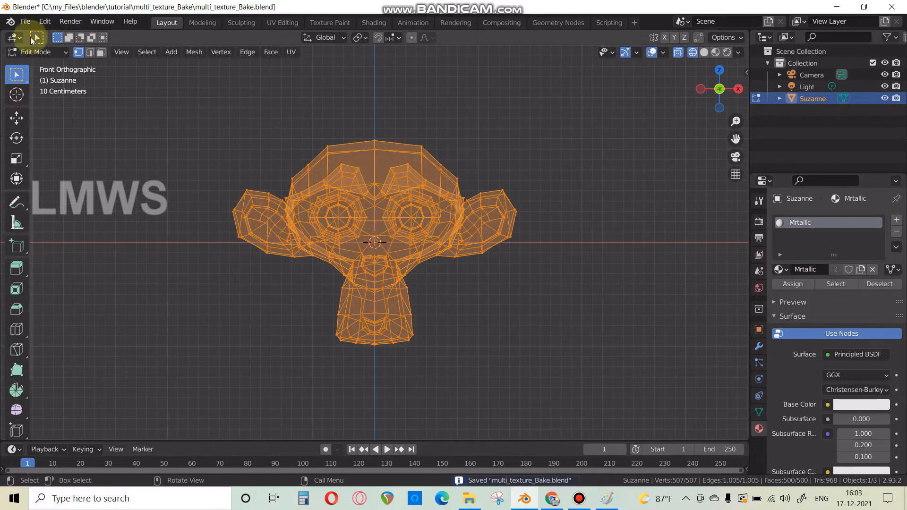
{"action": "key", "text": "Tab"}
{"action": "key", "text": "Tab"}
{"action": "key", "text": "alt+a"}
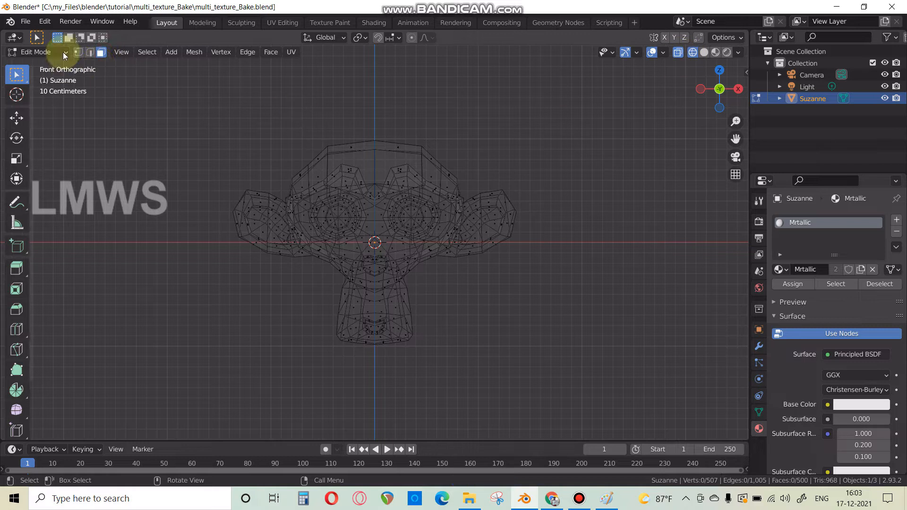
{"action": "left_click", "coordinate": [376, 116]}
{"action": "left_click_drag", "start_coordinate": [357, 146], "coordinate": [156, 416]}
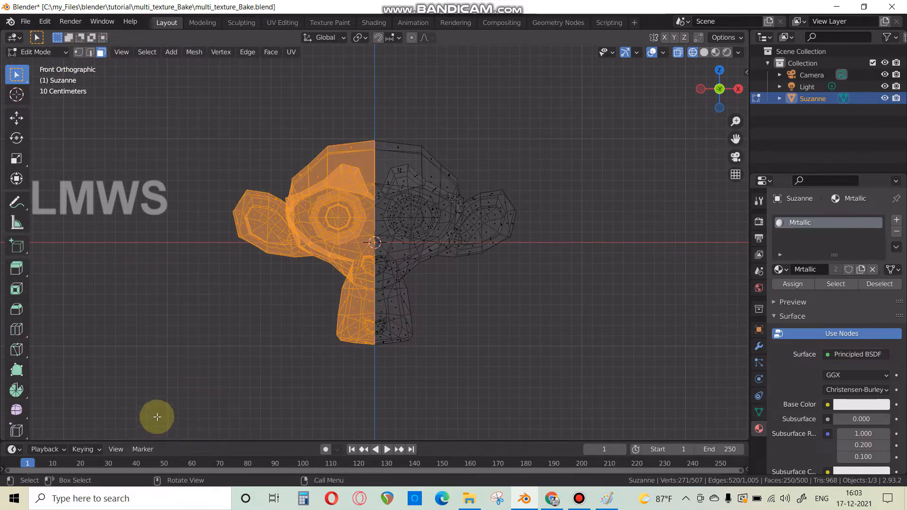
{"action": "left_click", "coordinate": [794, 284]}
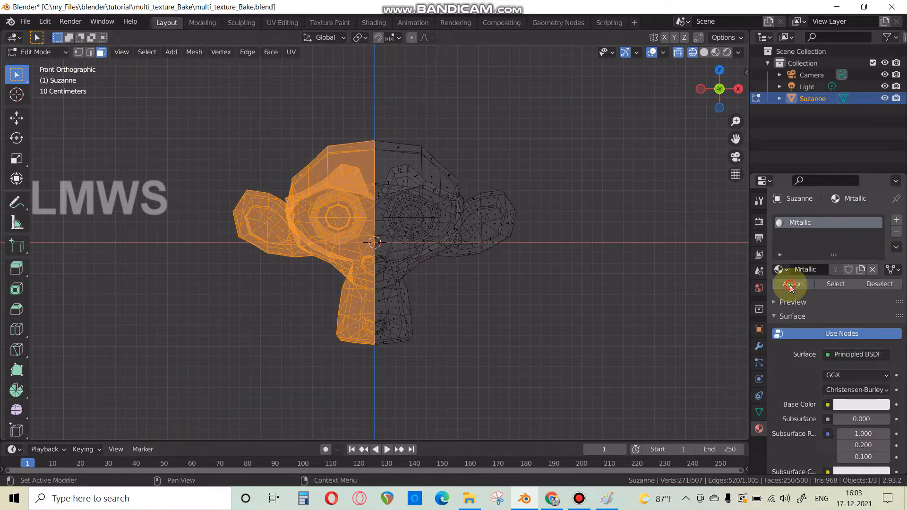
- Add a second material slot to the monkey with a new material named Wooden
{"action": "left_click", "coordinate": [897, 220]}
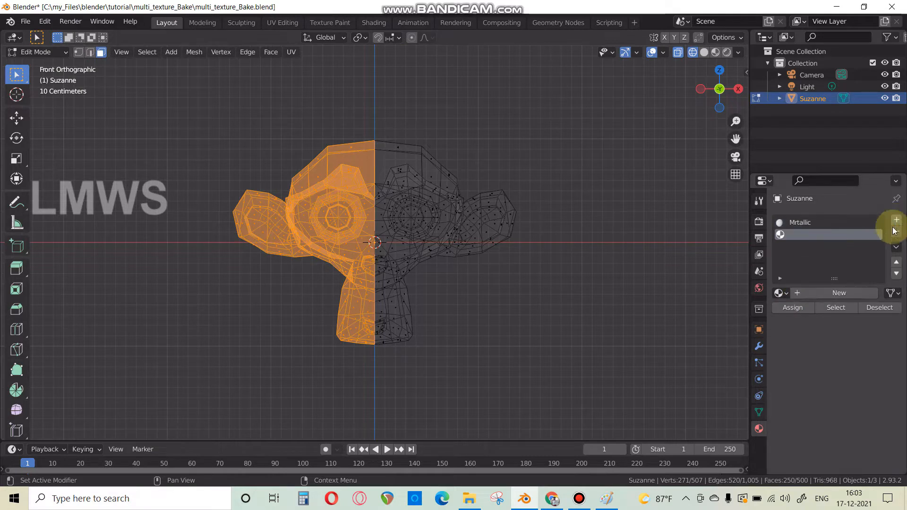
{"action": "left_click", "coordinate": [840, 293]}
{"action": "left_click", "coordinate": [817, 293]}
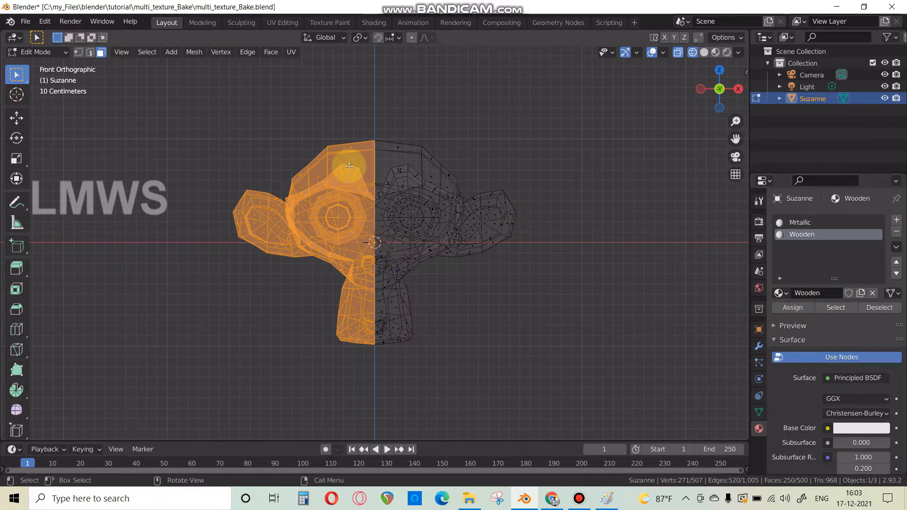
- Assign the Wooden material to the faces on the monkey's positive-X half and clear the selection
{"action": "left_click_drag", "start_coordinate": [379, 121], "coordinate": [635, 470]}
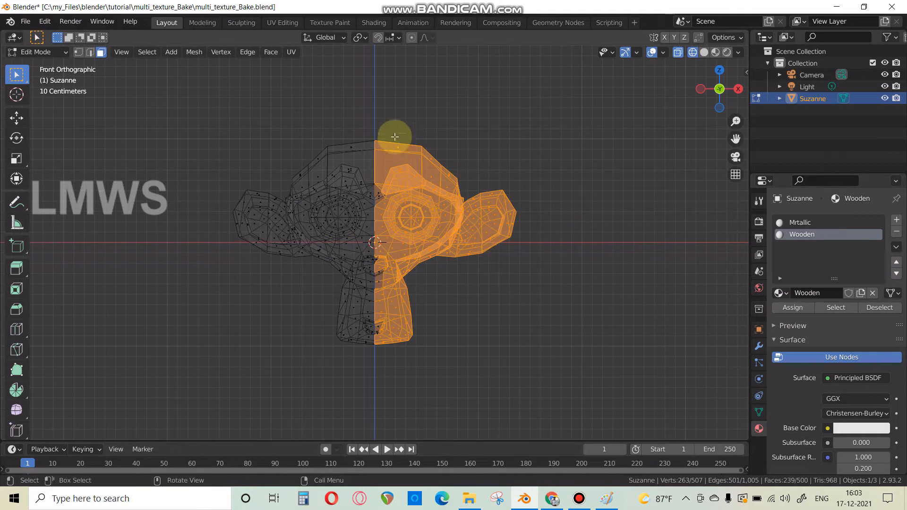
{"action": "left_click_drag", "start_coordinate": [375, 121], "coordinate": [709, 441]}
{"action": "left_click", "coordinate": [784, 307]}
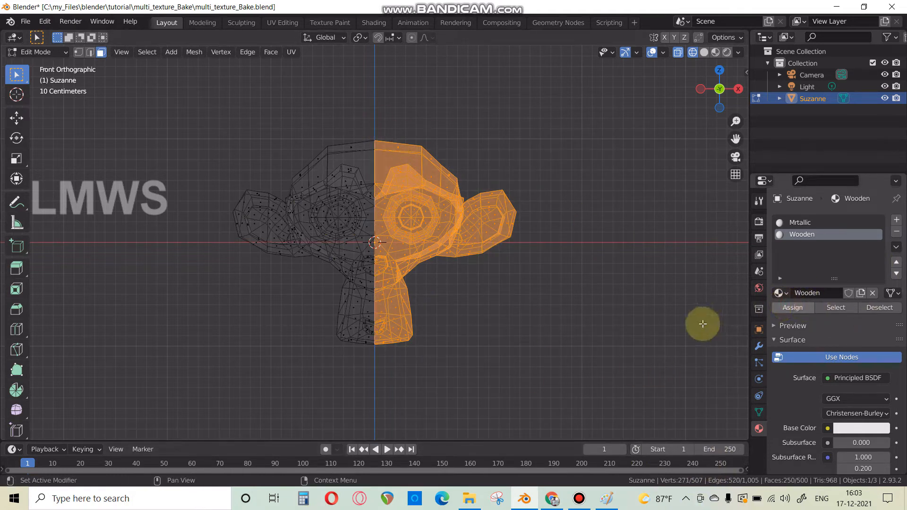
{"action": "key", "text": "alt+a"}
- Check which faces use the Mrtallic material by selecting them through its slot, comparing with a box selection of the negative-X half
{"action": "left_click", "coordinate": [826, 223]}
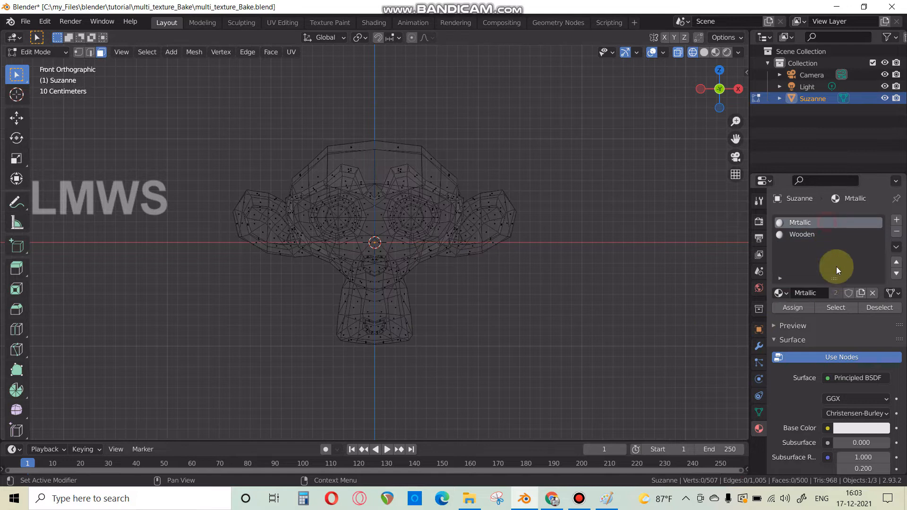
{"action": "left_click", "coordinate": [834, 308]}
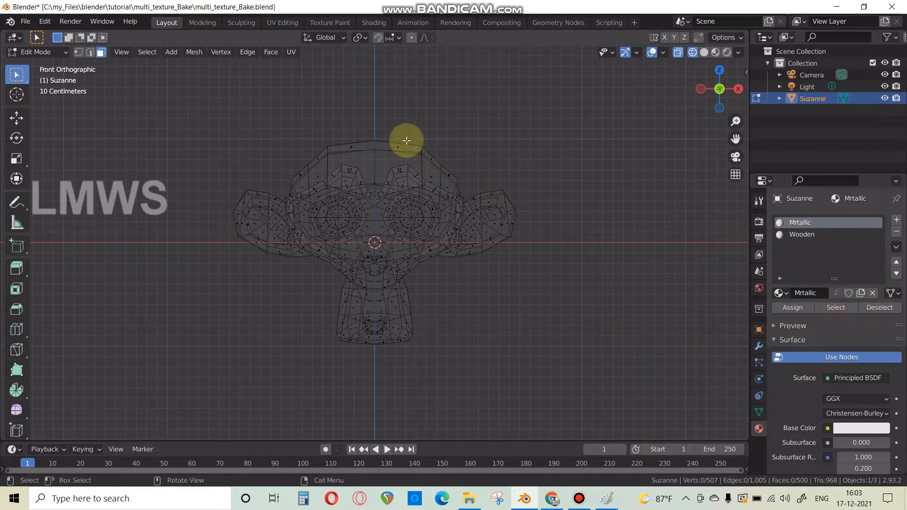
{"action": "left_click", "coordinate": [418, 304]}
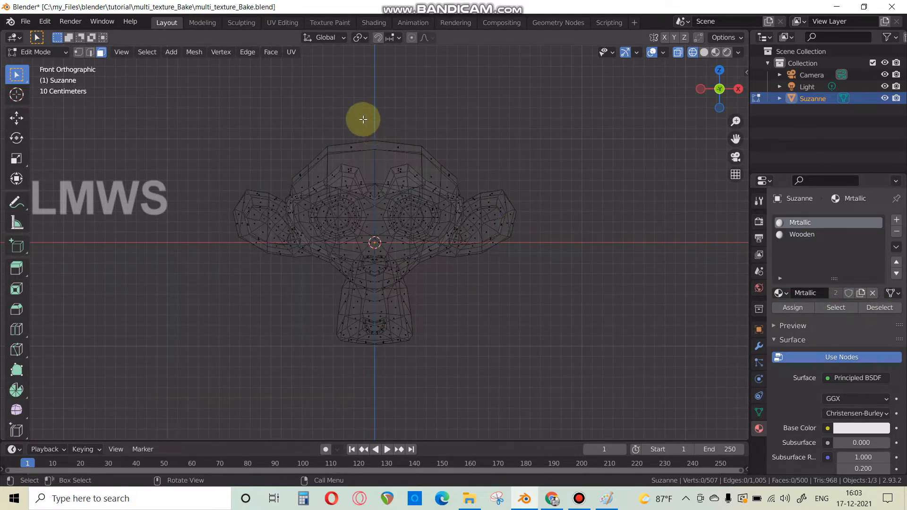
{"action": "left_click_drag", "start_coordinate": [373, 126], "coordinate": [142, 435]}
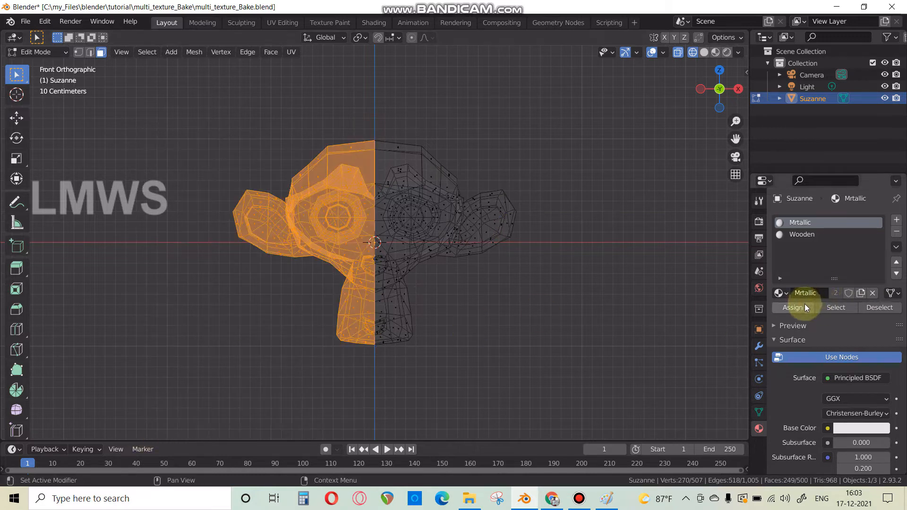
{"action": "left_click", "coordinate": [543, 278]}
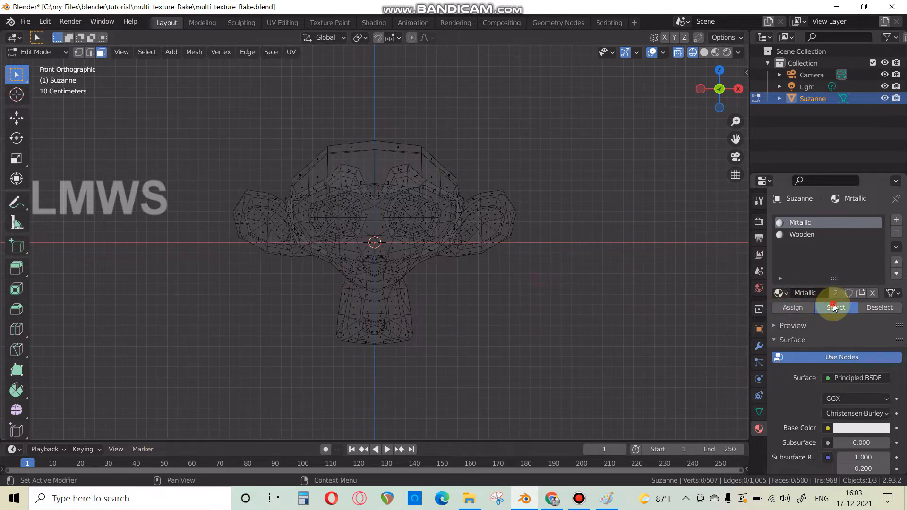
{"action": "left_click", "coordinate": [833, 307]}
{"action": "left_click", "coordinate": [580, 297]}
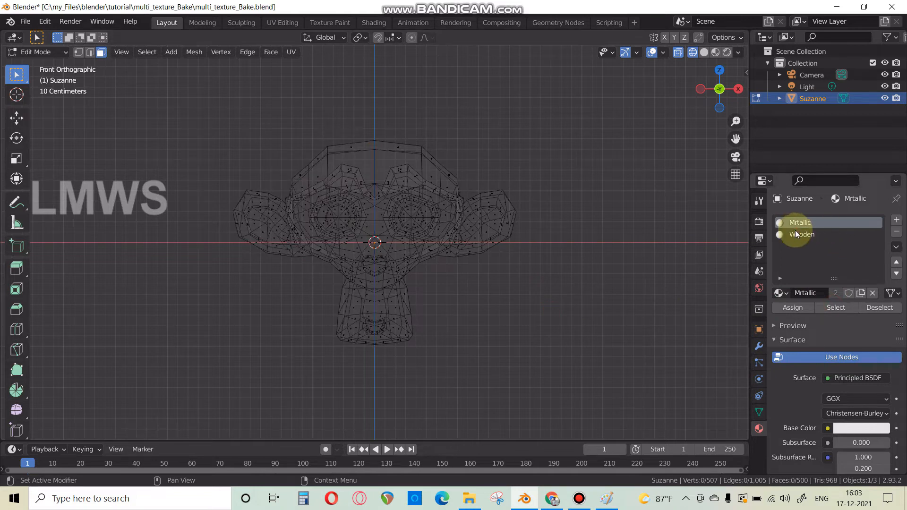
- Check the Wooden material's faces by selecting them through its slot and inspecting the boundary along the monkey's centre line
{"action": "left_click", "coordinate": [798, 234]}
{"action": "left_click", "coordinate": [835, 308]}
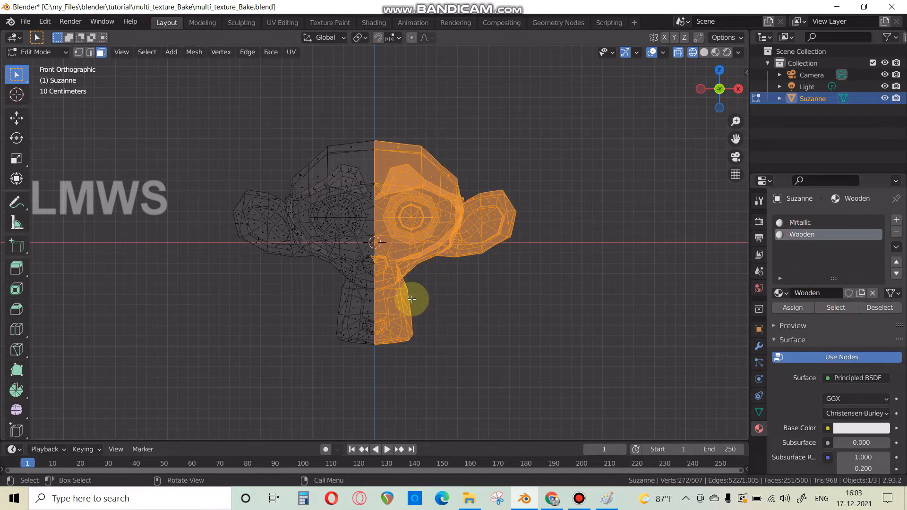
{"action": "scroll", "coordinate": [429, 328], "scroll_direction": "up", "scroll_amount": 8}
{"action": "scroll", "coordinate": [431, 326], "scroll_direction": "up", "scroll_amount": 1}
{"action": "scroll", "coordinate": [468, 337], "scroll_direction": "down", "scroll_amount": 9}
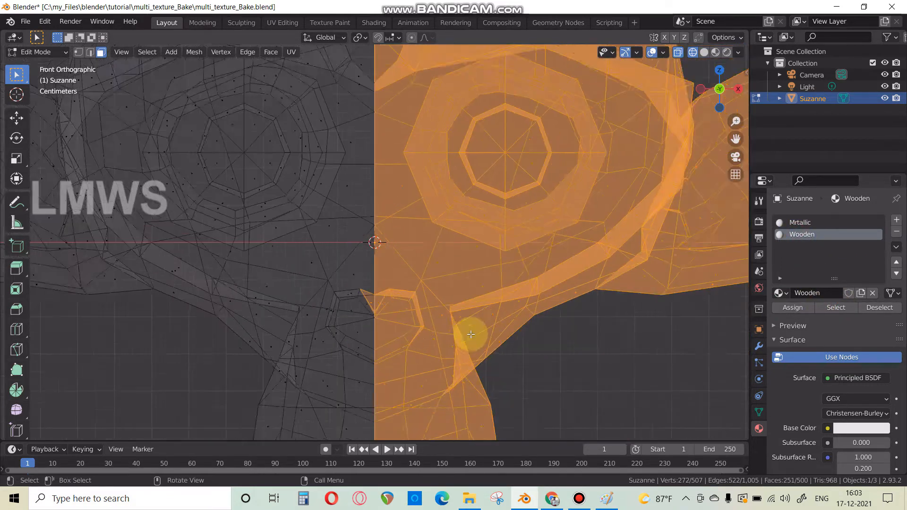
{"action": "left_click", "coordinate": [562, 343]}
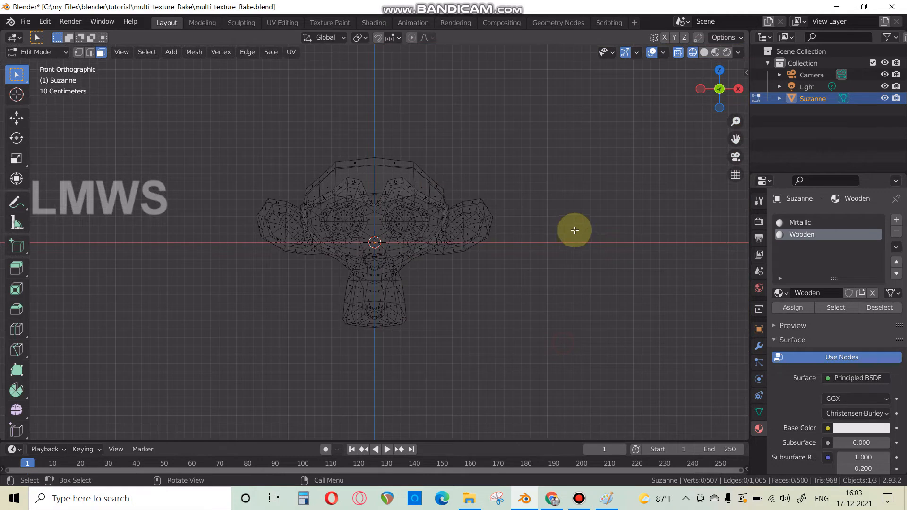
- Switch to the Shading workspace and bring the monkey's head and the Wooden material's nodes into view
{"action": "left_click", "coordinate": [371, 22]}
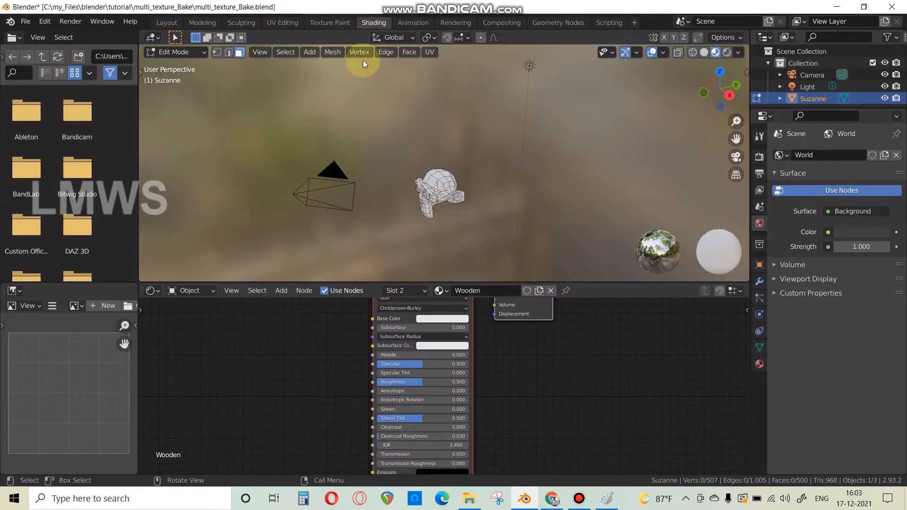
{"action": "scroll", "coordinate": [410, 191], "scroll_direction": "up", "scroll_amount": 7}
{"action": "mouse_move", "coordinate": [411, 193]}
{"action": "middle_mouse_down"}
{"action": "mouse_move", "coordinate": [483, 202]}
{"action": "mouse_move", "coordinate": [495, 237]}
{"action": "middle_mouse_up"}
{"action": "scroll", "coordinate": [547, 368], "scroll_direction": "down", "scroll_amount": 3}
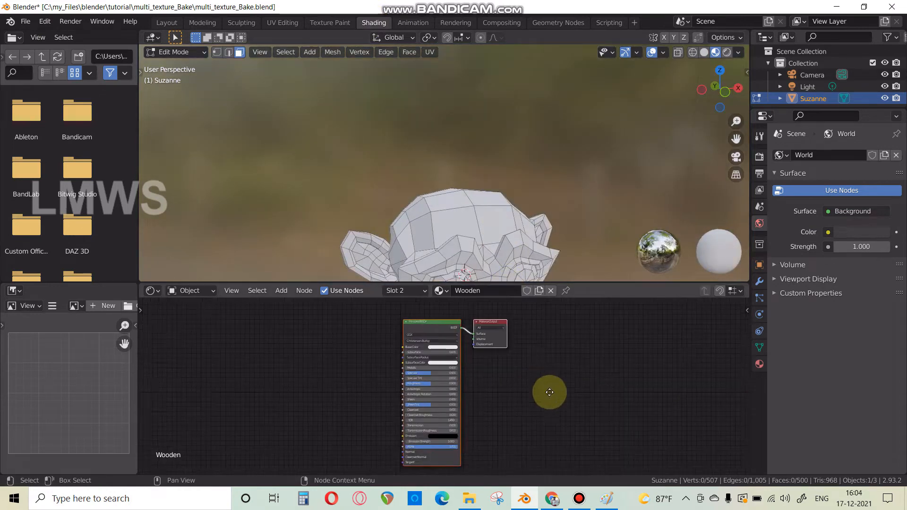
{"action": "key", "text": "shift+a"}
{"action": "type", "text": "iamge"}
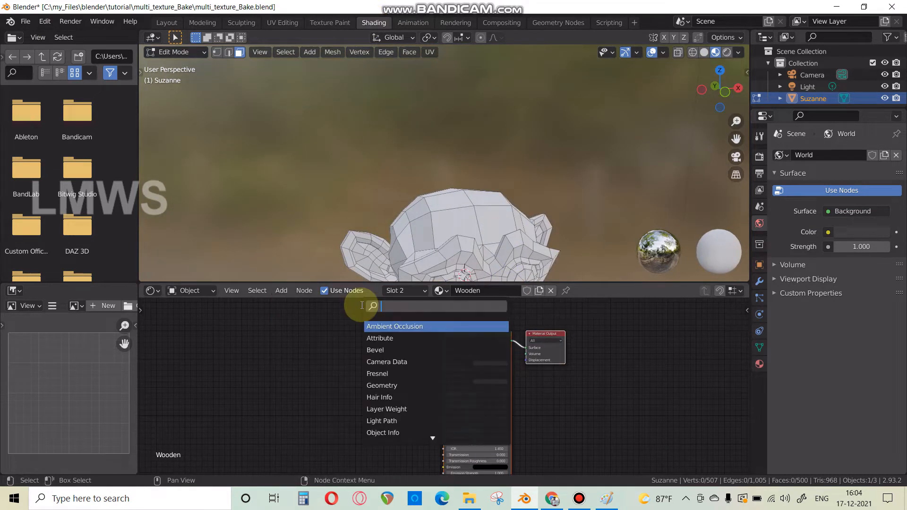
{"action": "key", "text": "Return"}
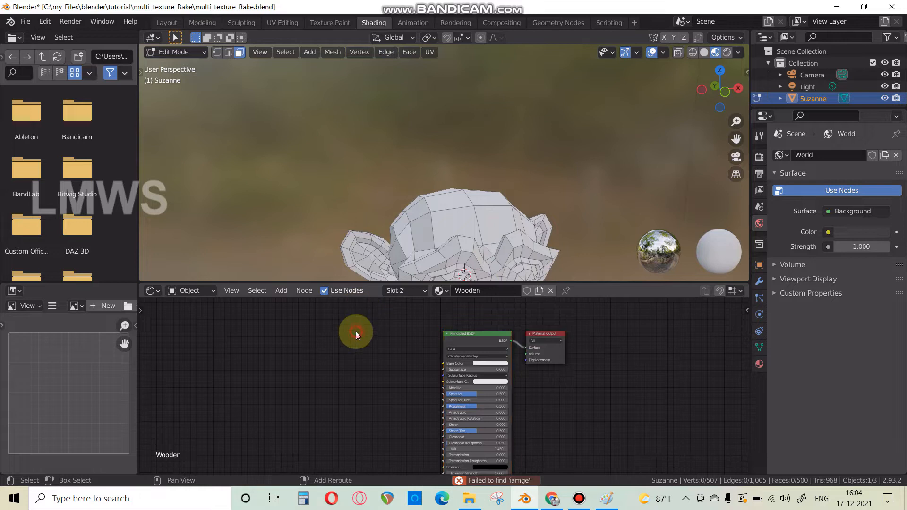
- Add an Image Texture node to the Wooden material, placed well to the left of the Principled BSDF
{"action": "key", "text": "shift+a"}
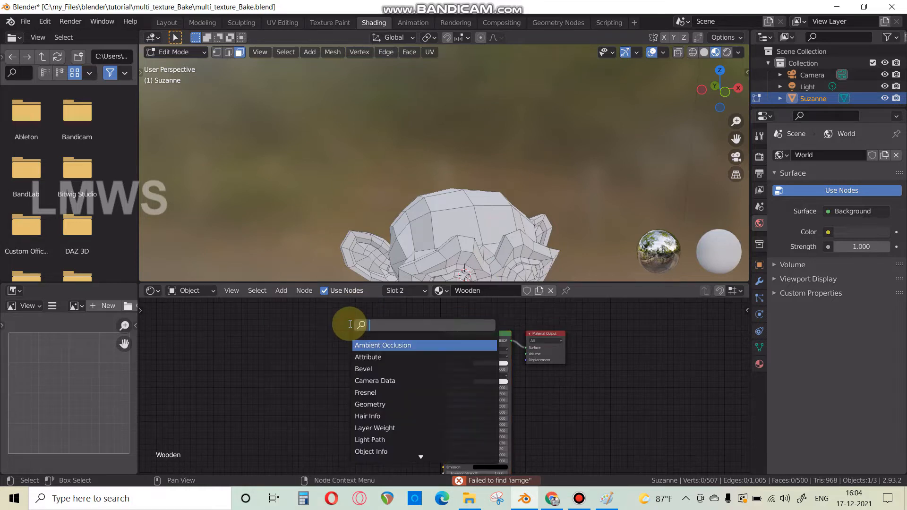
{"action": "type", "text": "image"}
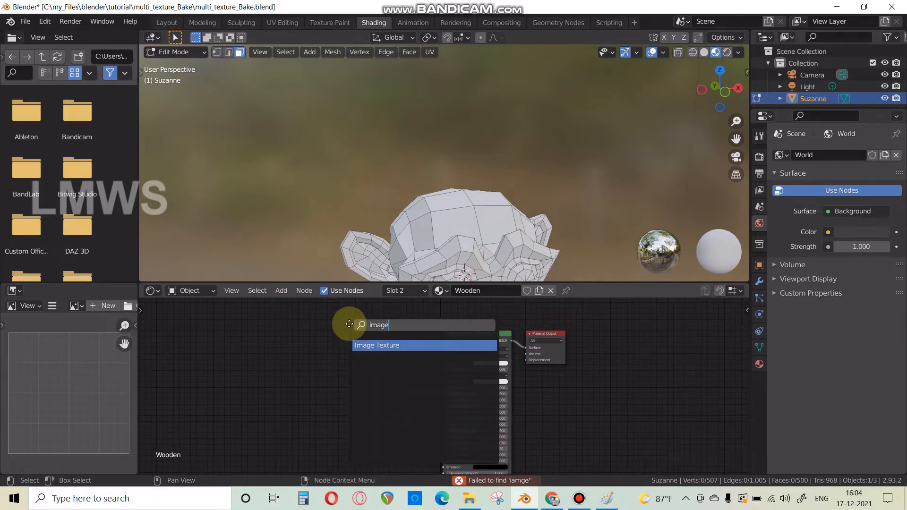
{"action": "key", "text": "Return"}
{"action": "left_click", "coordinate": [306, 326]}
{"action": "scroll", "coordinate": [400, 400], "scroll_direction": "up", "scroll_amount": 2}
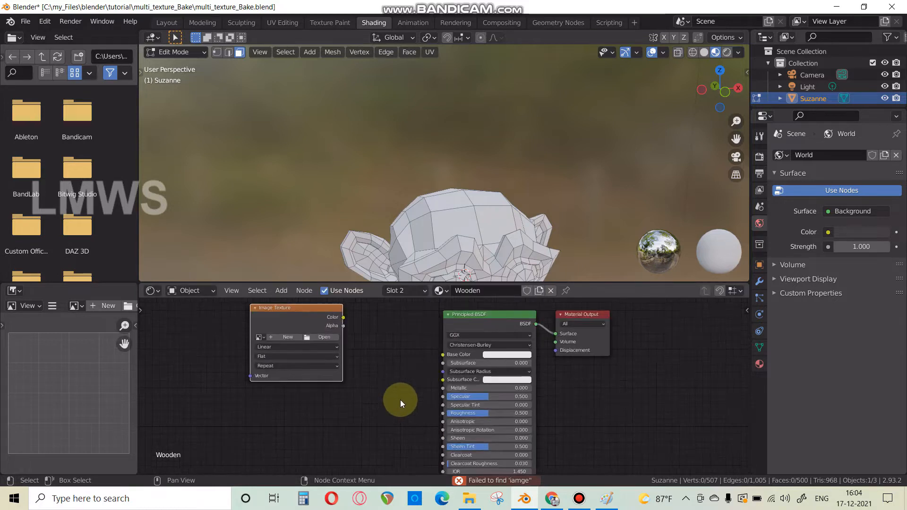
{"action": "scroll", "coordinate": [401, 399], "scroll_direction": "down", "scroll_amount": 2}
{"action": "left_click_drag", "start_coordinate": [321, 319], "coordinate": [276, 322]}
{"action": "scroll", "coordinate": [356, 394], "scroll_direction": "up", "scroll_amount": 3}
{"action": "middle_click_drag", "start_coordinate": [356, 395], "coordinate": [426, 423]}
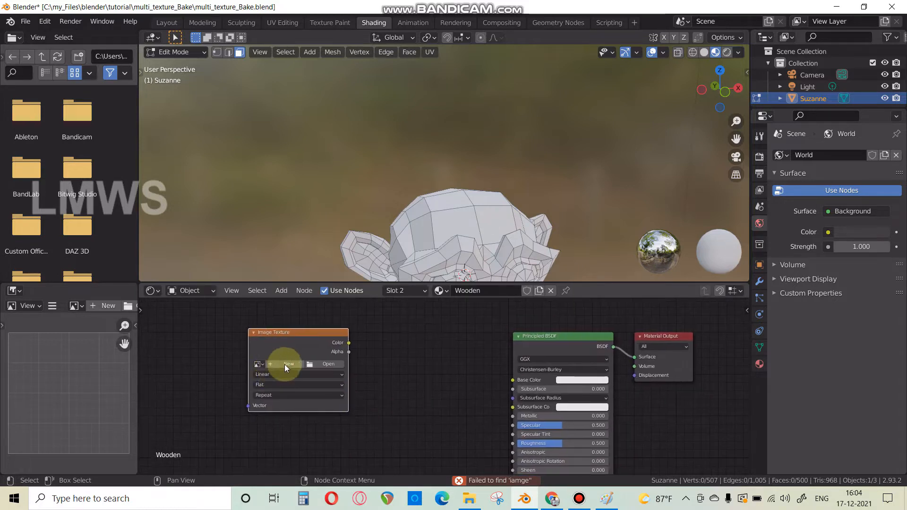
- Load Wood30_col.jpg from the [4K]Wood30 textures folder into the Image Texture node and connect its Color to Base Color
{"action": "left_click", "coordinate": [286, 366]}
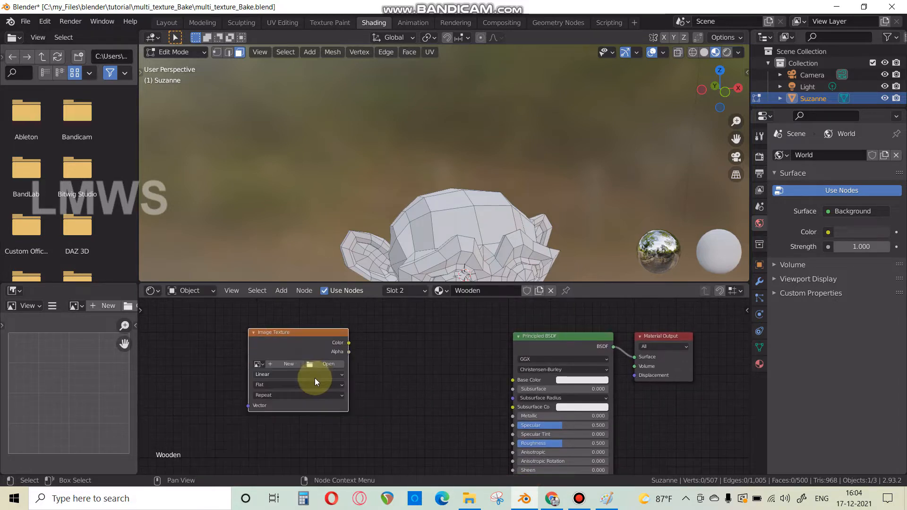
{"action": "left_click", "coordinate": [326, 361]}
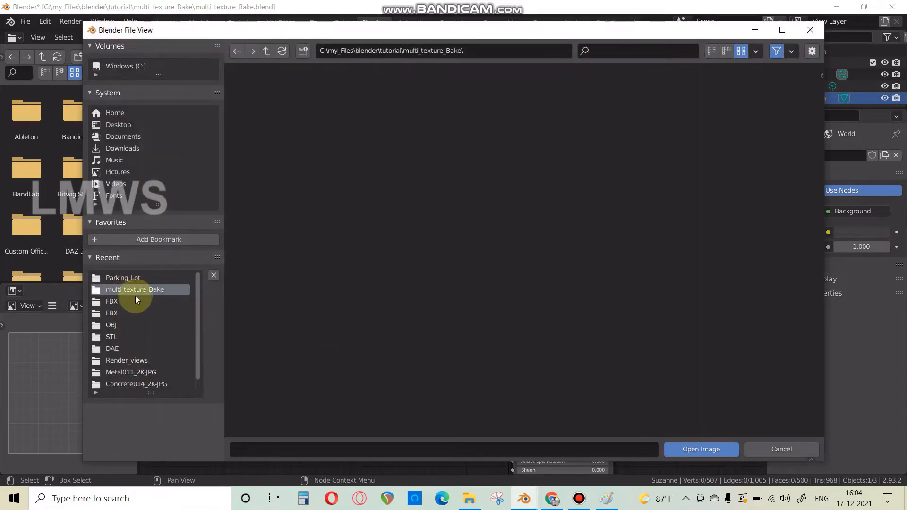
{"action": "left_click", "coordinate": [137, 376]}
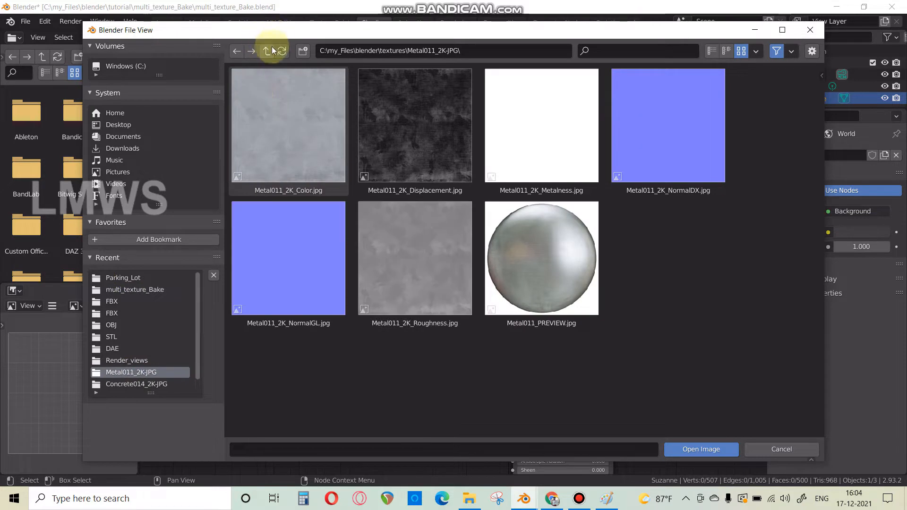
{"action": "left_click", "coordinate": [267, 49]}
{"action": "scroll", "coordinate": [462, 271], "scroll_direction": "down", "scroll_amount": 10}
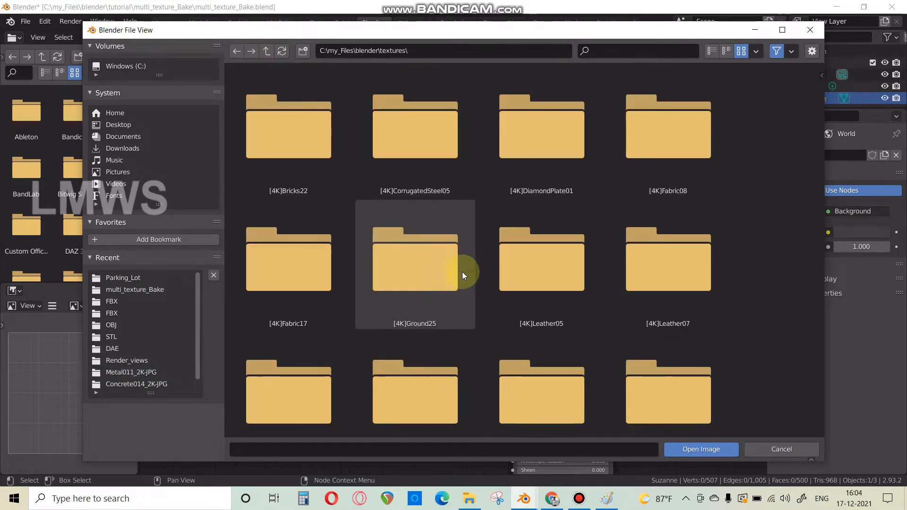
{"action": "scroll", "coordinate": [464, 273], "scroll_direction": "up", "scroll_amount": 2}
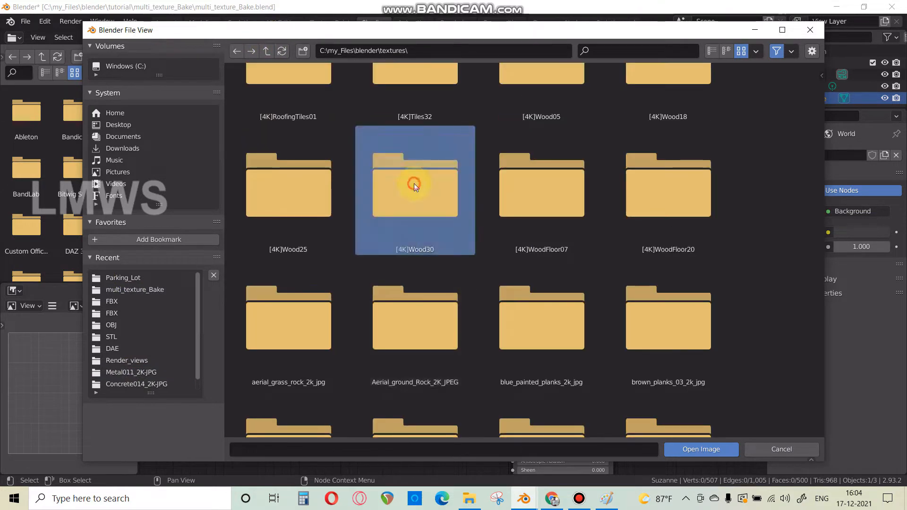
{"action": "double_click", "coordinate": [414, 183]}
{"action": "left_click", "coordinate": [293, 146]}
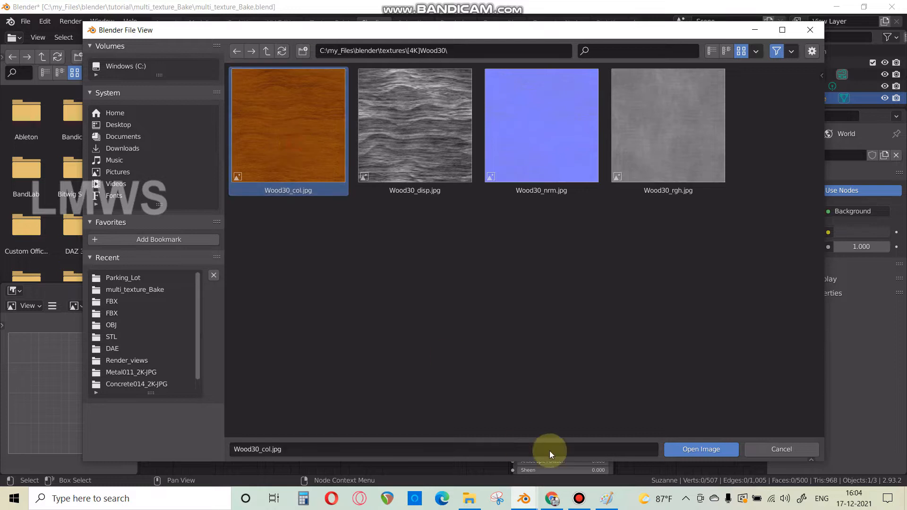
{"action": "left_click", "coordinate": [668, 446]}
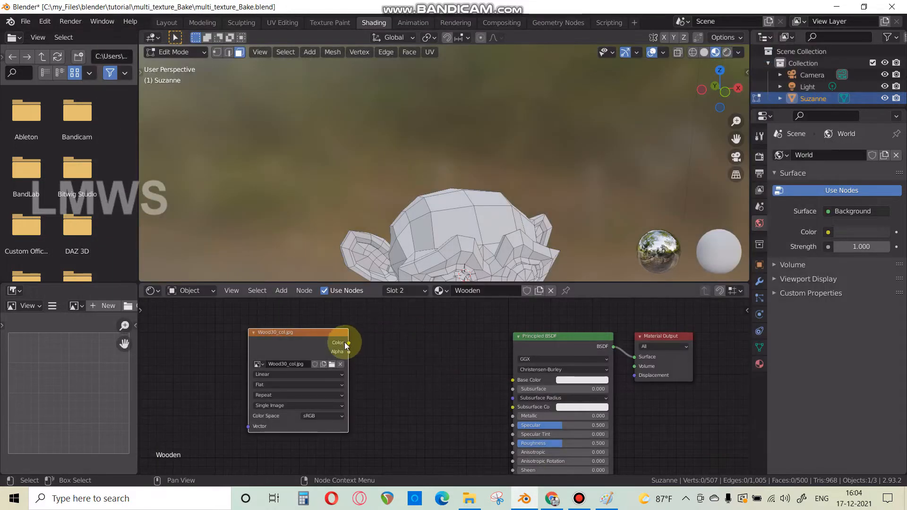
{"action": "left_click_drag", "start_coordinate": [346, 342], "coordinate": [512, 380]}
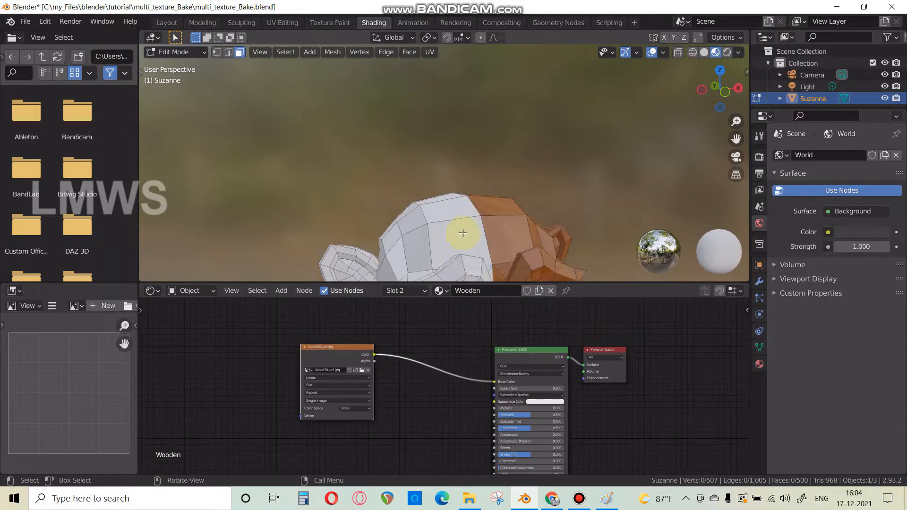
- Add a Texture Coordinate node and a Mapping node to the left of the wood image texture
{"action": "key", "text": "shift+a"}
{"action": "left_click", "coordinate": [405, 323]}
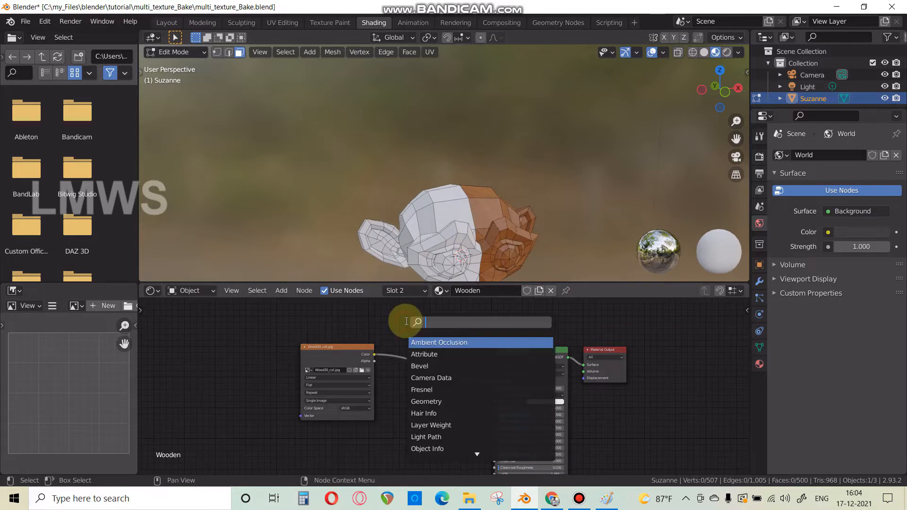
{"action": "type", "text": "iuange"}
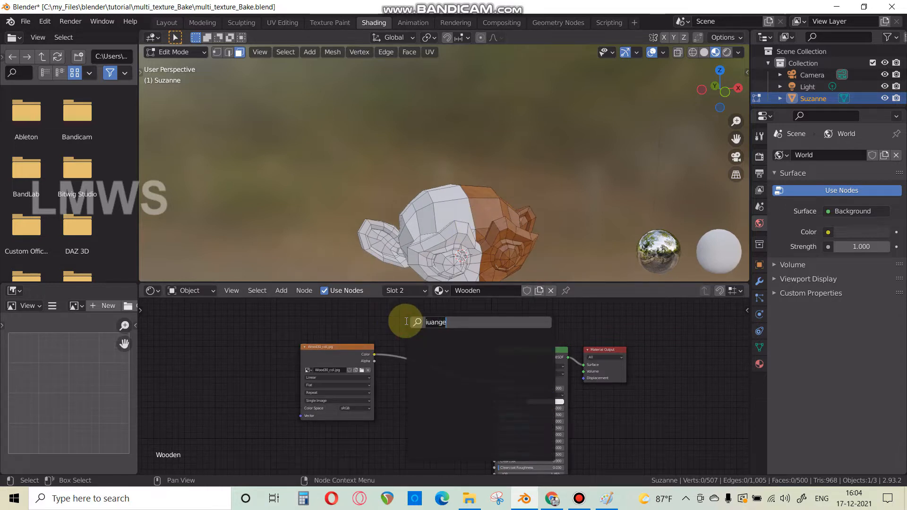
{"action": "type", "text": "coo"}
{"action": "key", "text": "Return"}
{"action": "left_click_drag", "start_coordinate": [405, 321], "coordinate": [146, 360]}
{"action": "key", "text": "shift+a"}
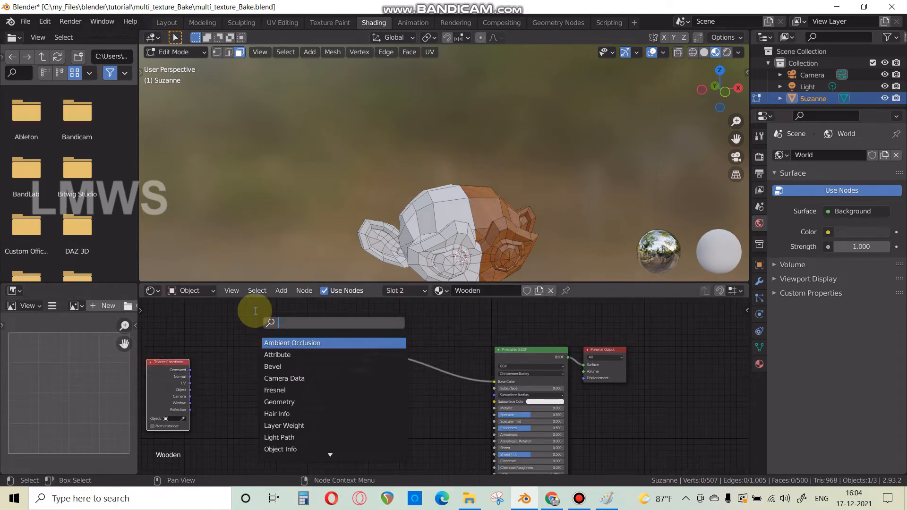
{"action": "type", "text": "mapping"}
{"action": "key", "text": "Return"}
{"action": "left_click", "coordinate": [229, 324]}
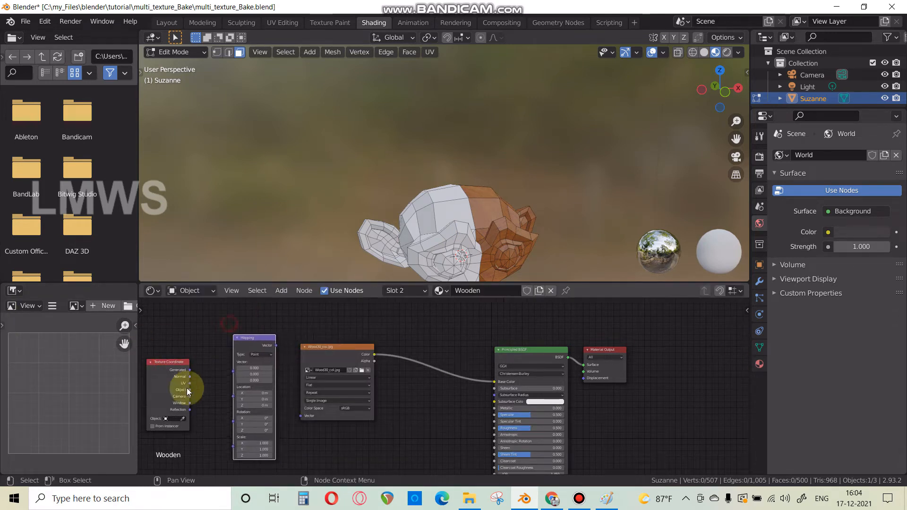
- Connect the Texture Coordinate's UV output to the Mapping Vector input, and the Mapping output to the wood image's Vector
{"action": "middle_click_drag", "start_coordinate": [187, 392], "coordinate": [359, 386]}
{"action": "scroll", "coordinate": [386, 418], "scroll_direction": "up", "scroll_amount": 6}
{"action": "left_click", "coordinate": [299, 384]}
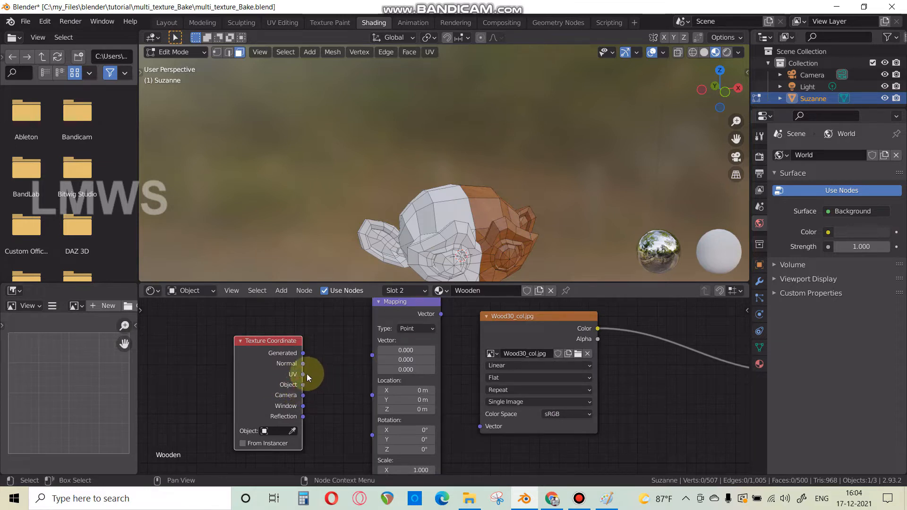
{"action": "left_click_drag", "start_coordinate": [302, 374], "coordinate": [372, 355]}
{"action": "middle_click_drag", "start_coordinate": [434, 327], "coordinate": [318, 360]}
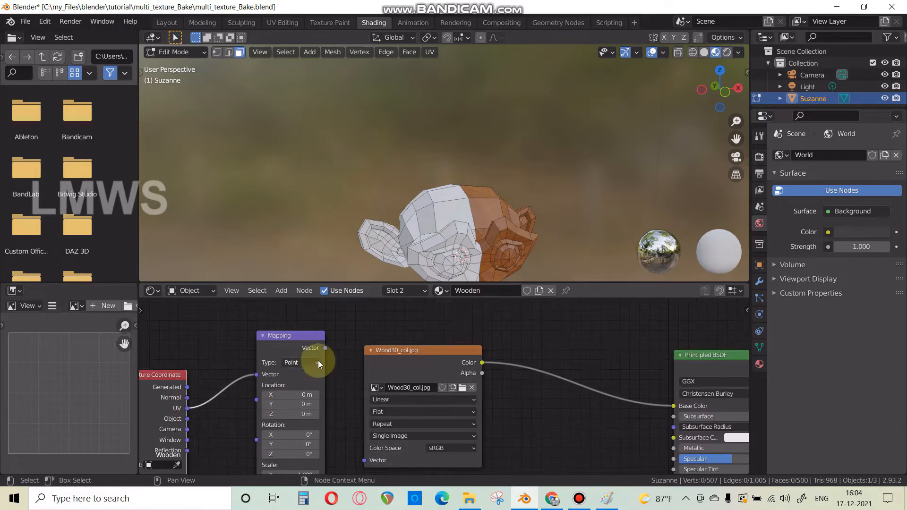
{"action": "left_click_drag", "start_coordinate": [326, 352], "coordinate": [364, 460]}
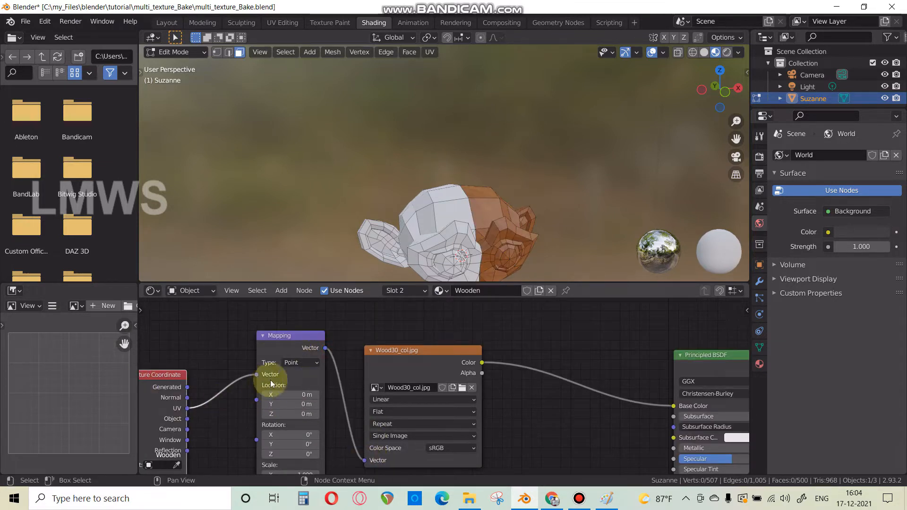
- Return the monkey to Object Mode with its wood-textured half in close view
{"action": "middle_click_drag", "start_coordinate": [453, 222], "coordinate": [474, 209]}
{"action": "scroll", "coordinate": [473, 209], "scroll_direction": "up", "scroll_amount": 6}
{"action": "key", "text": "Tab"}
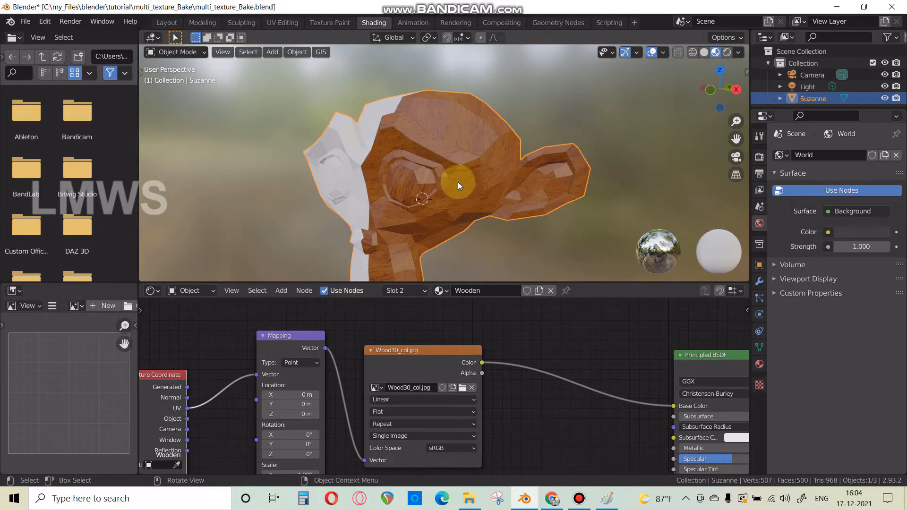
- Try Object coordinates as the Mapping node's Vector input and inspect the wood grain on the monkey
{"action": "middle_click_drag", "start_coordinate": [276, 380], "coordinate": [354, 357]}
{"action": "scroll", "coordinate": [247, 396], "scroll_direction": "up", "scroll_amount": 2}
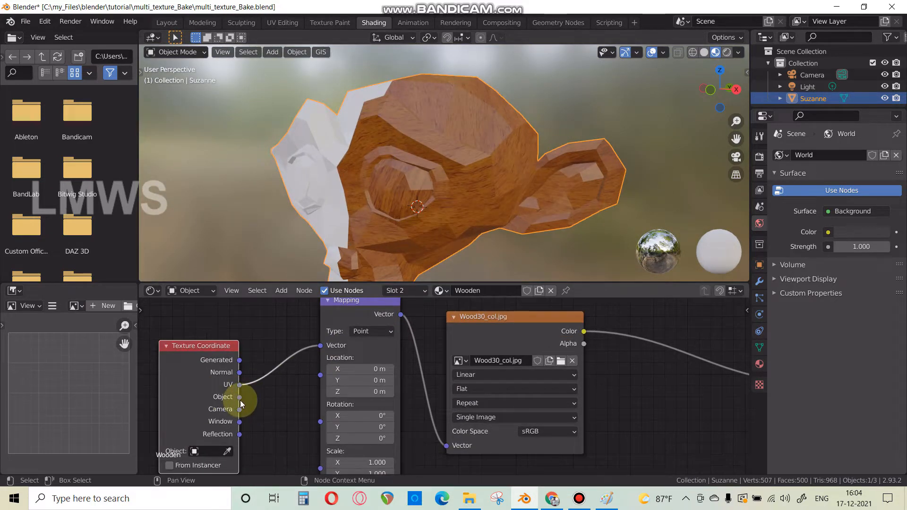
{"action": "left_click_drag", "start_coordinate": [239, 397], "coordinate": [321, 347]}
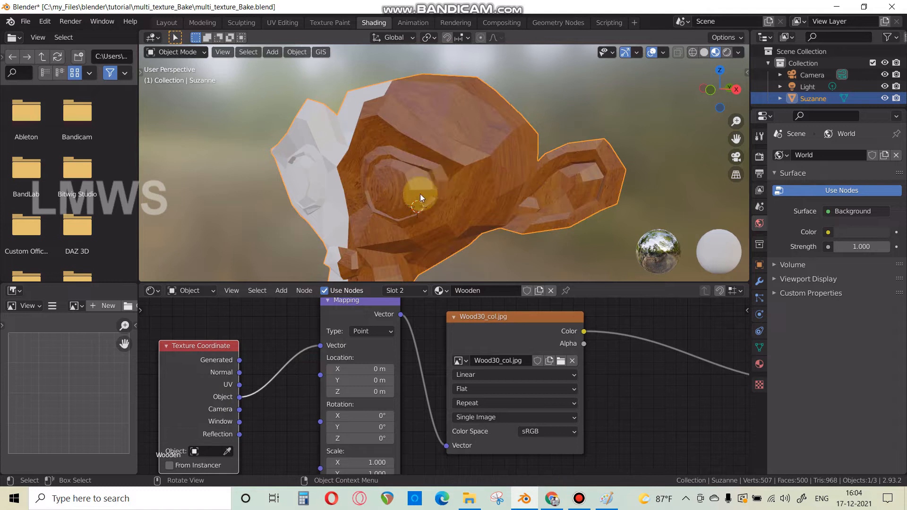
{"action": "middle_click_drag", "start_coordinate": [420, 193], "coordinate": [449, 202]}
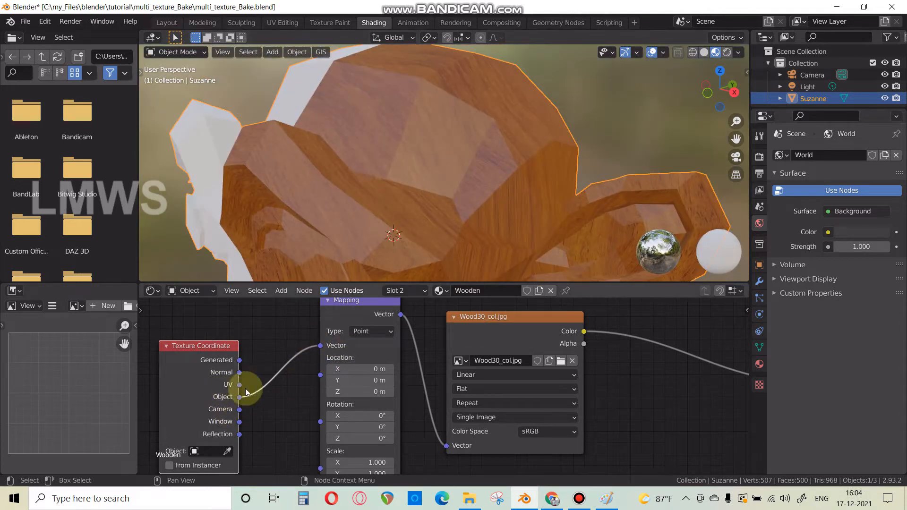
- Compare UV and Generated coordinates as the Mapping node's Vector input and reconnect UV
{"action": "middle_click_drag", "start_coordinate": [344, 463], "coordinate": [318, 399]}
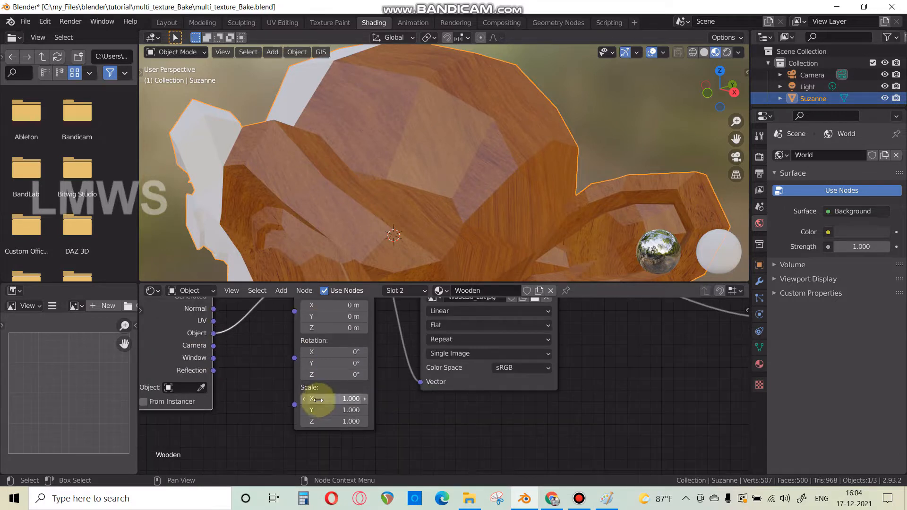
{"action": "middle_click_drag", "start_coordinate": [245, 339], "coordinate": [227, 379]}
{"action": "left_click_drag", "start_coordinate": [220, 371], "coordinate": [299, 330]}
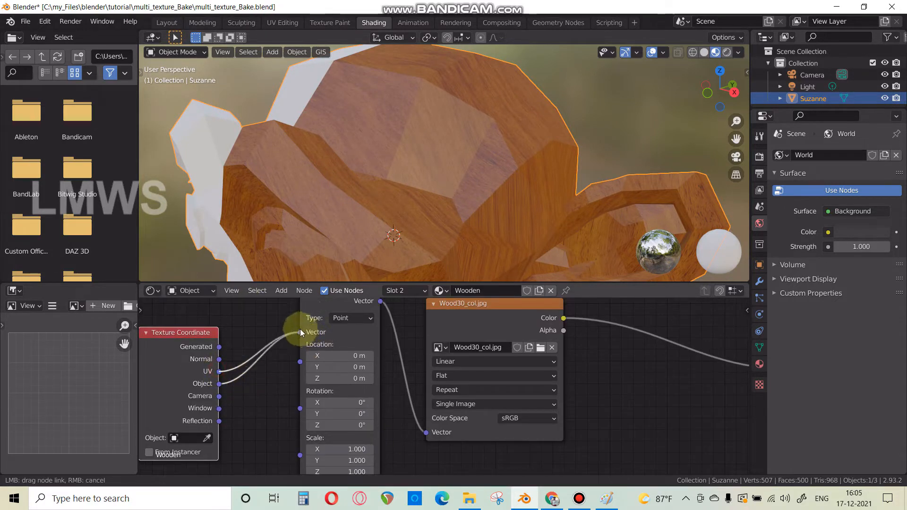
{"action": "left_click_drag", "start_coordinate": [219, 347], "coordinate": [300, 332]}
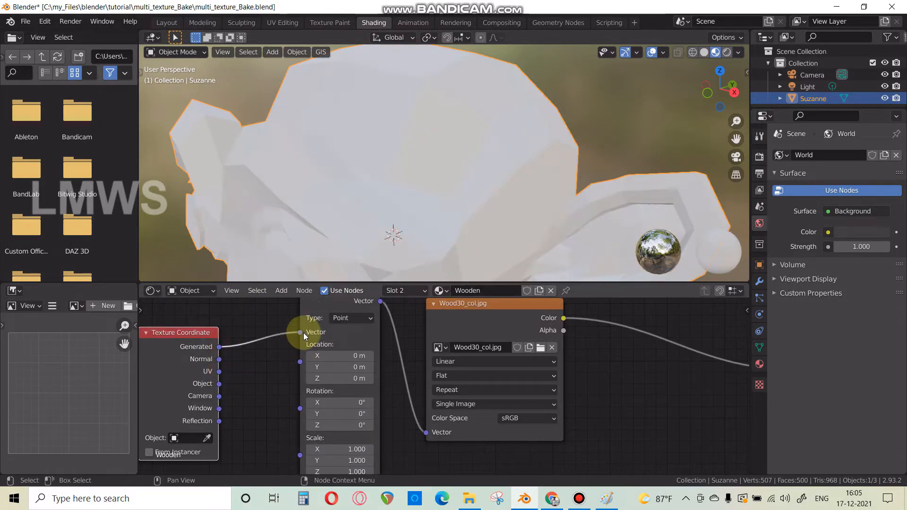
{"action": "scroll", "coordinate": [375, 220], "scroll_direction": "down", "scroll_amount": 6}
{"action": "middle_click_drag", "start_coordinate": [420, 366], "coordinate": [457, 324]}
{"action": "middle_click_drag", "start_coordinate": [259, 335], "coordinate": [249, 364]}
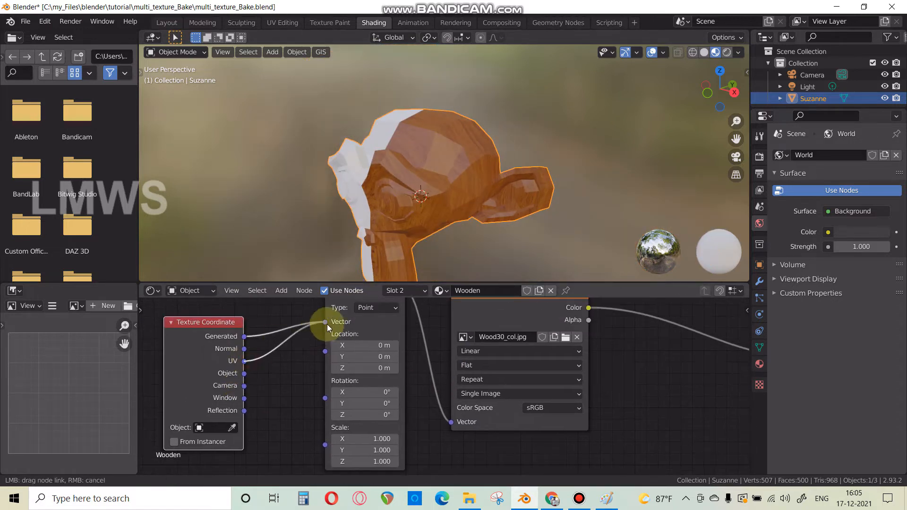
- Add a Value node to the Wooden material below the Texture Coordinate node, near the Mapping node's Scale input
{"action": "key", "text": "shift+a"}
{"action": "left_click", "coordinate": [307, 313]}
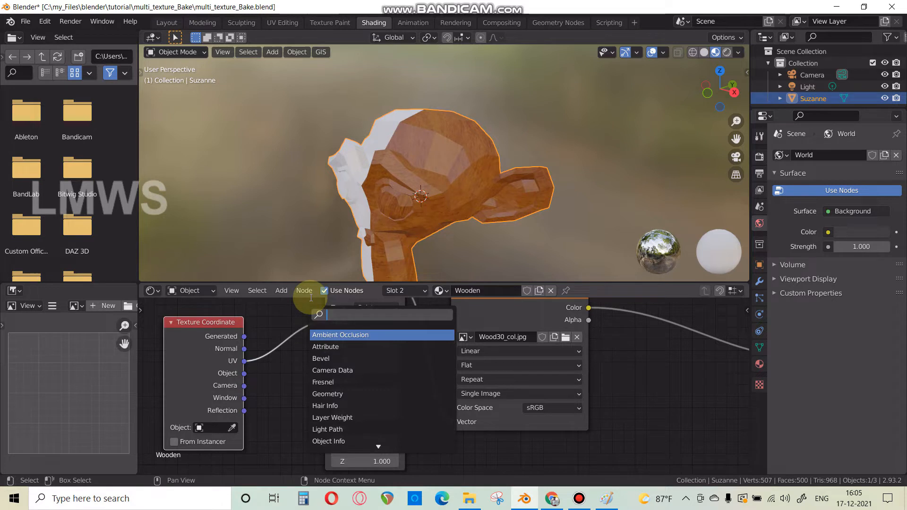
{"action": "type", "text": "value"}
{"action": "key", "text": "Return"}
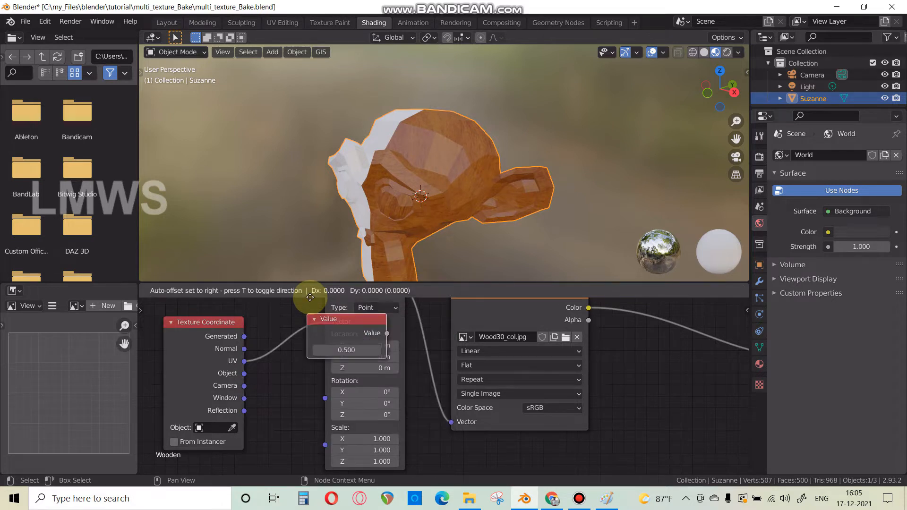
{"action": "left_click", "coordinate": [196, 455]}
{"action": "scroll", "coordinate": [335, 375], "scroll_direction": "up", "scroll_amount": 3}
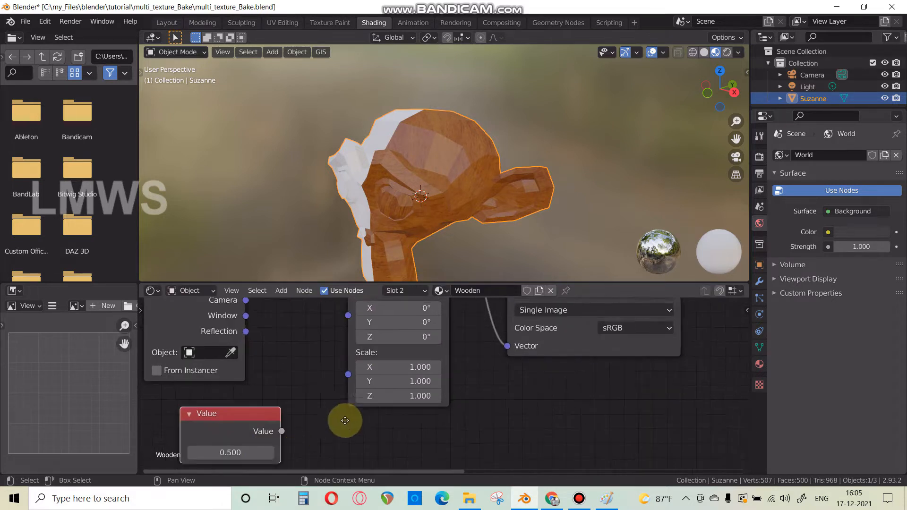
{"action": "middle_click_drag", "start_coordinate": [345, 421], "coordinate": [364, 392]}
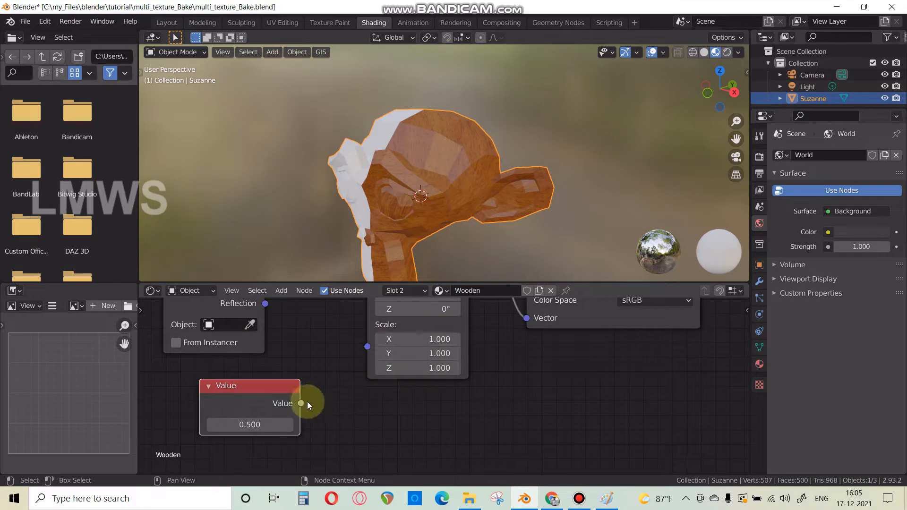
- Drive the Mapping node's Scale with the Value node, set the value to 9.2, and open the monkey's material properties
{"action": "left_click_drag", "start_coordinate": [301, 403], "coordinate": [367, 347]}
{"action": "left_click", "coordinate": [242, 423]}
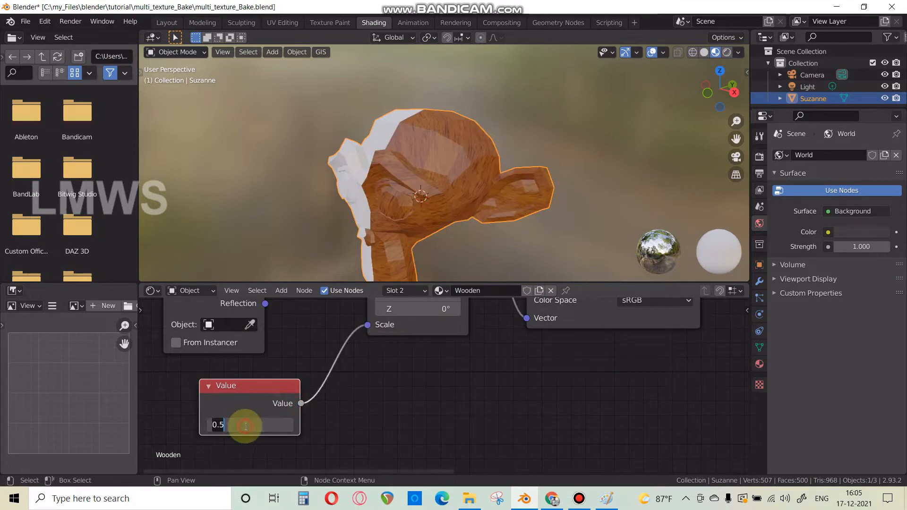
{"action": "scroll", "coordinate": [316, 113], "scroll_direction": "up", "scroll_amount": 6}
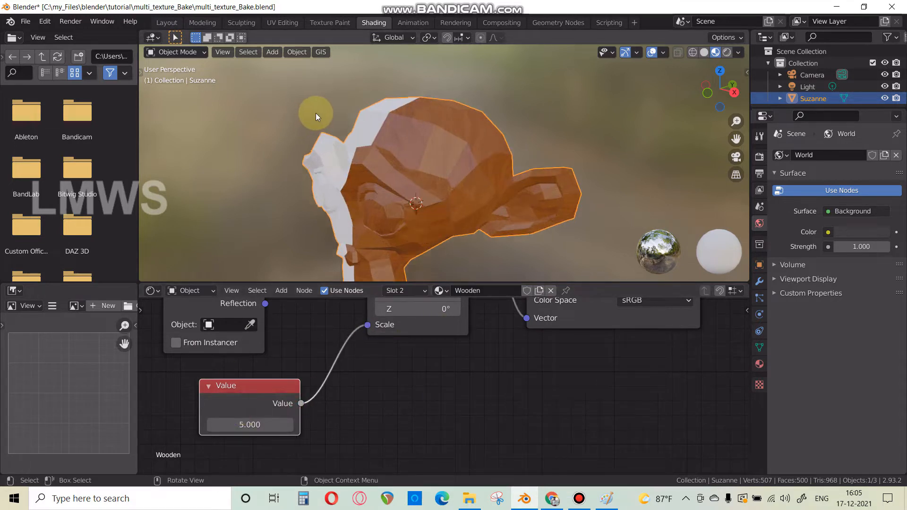
{"action": "left_click_drag", "start_coordinate": [238, 424], "coordinate": [265, 424]}
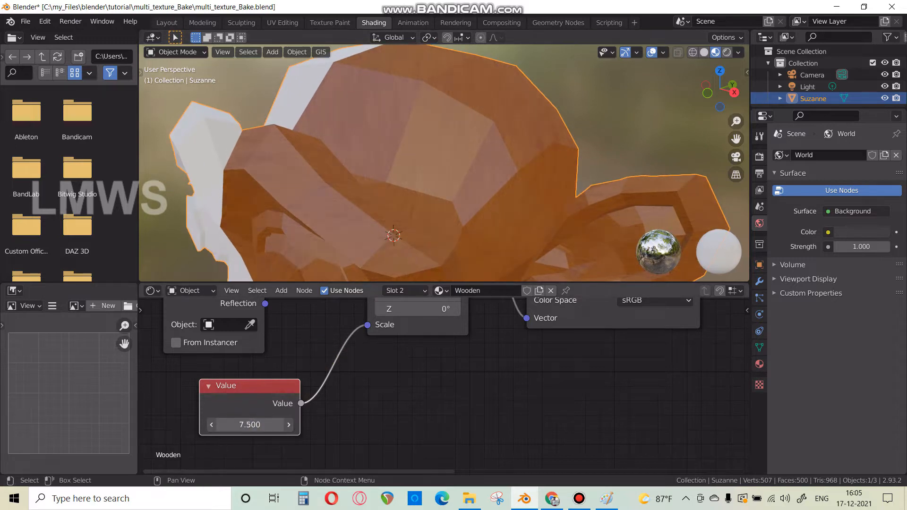
{"action": "scroll", "coordinate": [383, 190], "scroll_direction": "down", "scroll_amount": 5}
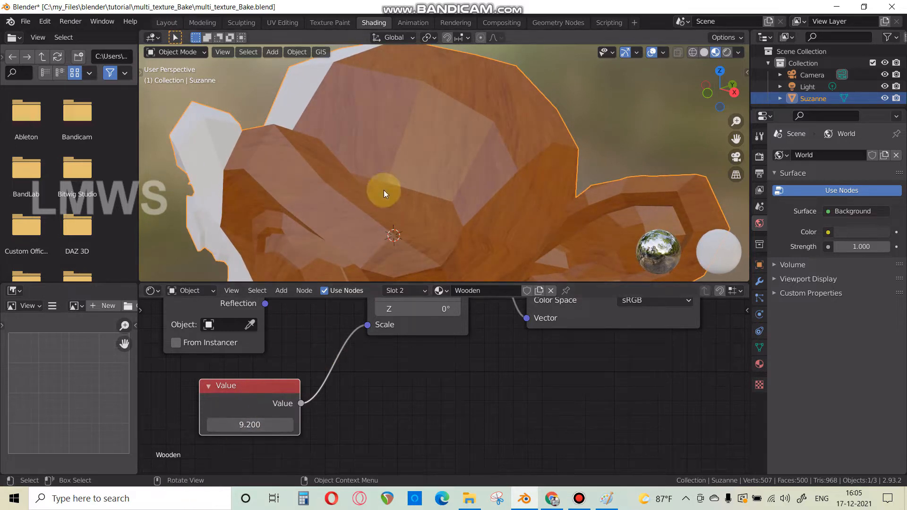
{"action": "middle_click_drag", "start_coordinate": [396, 197], "coordinate": [388, 279]}
{"action": "scroll", "coordinate": [388, 338], "scroll_direction": "down", "scroll_amount": 5}
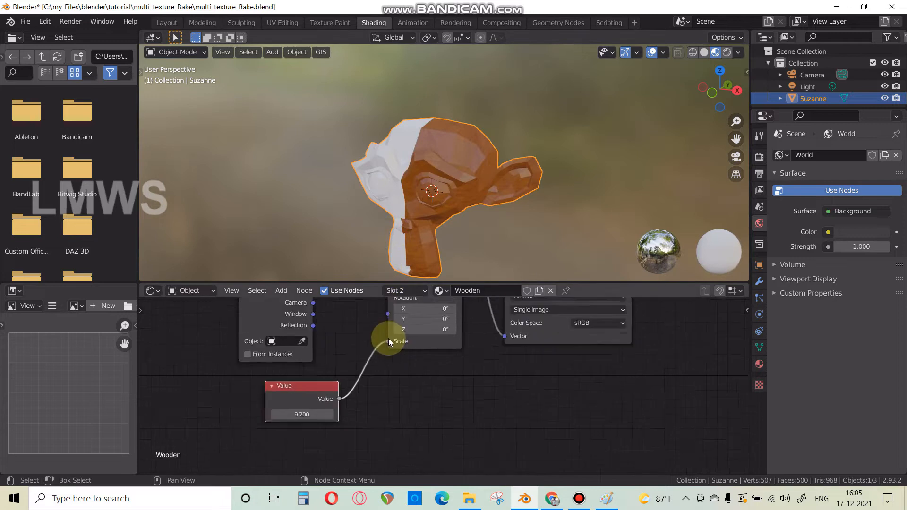
{"action": "scroll", "coordinate": [344, 366], "scroll_direction": "up", "scroll_amount": 1}
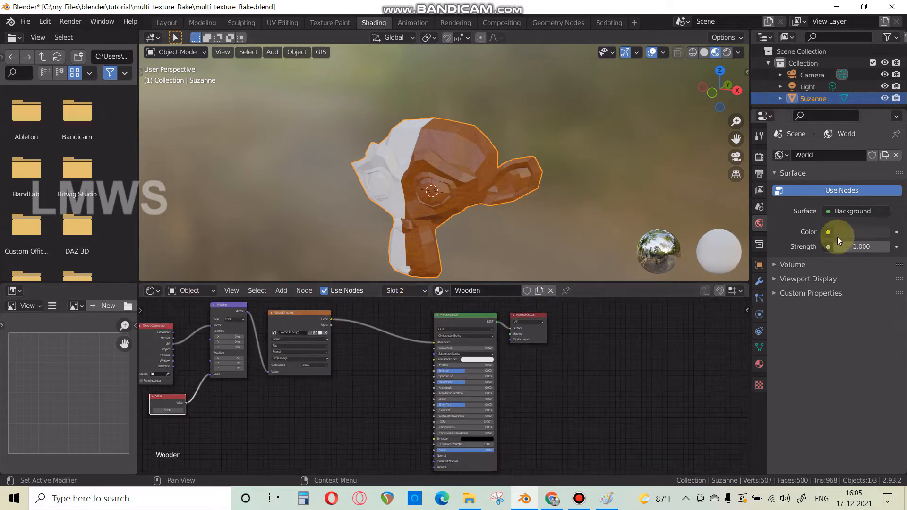
{"action": "left_click", "coordinate": [759, 364]}
{"action": "left_click", "coordinate": [815, 157]}
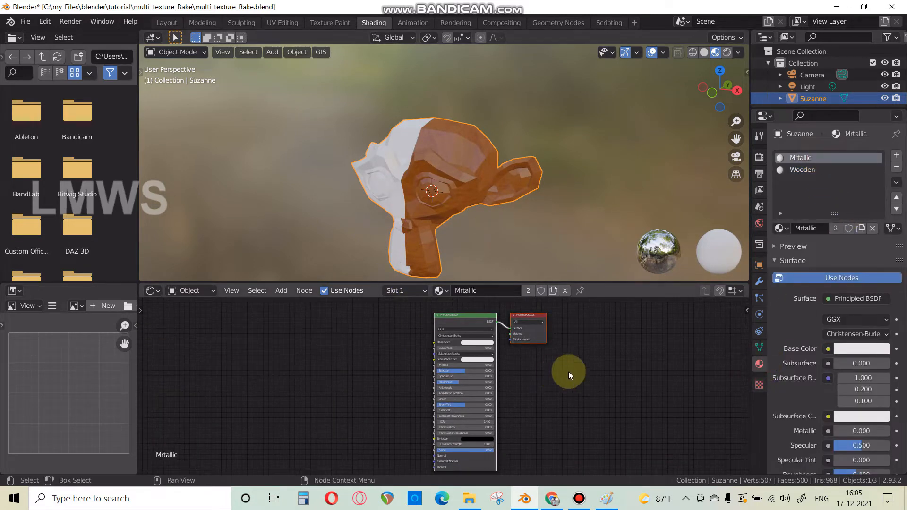
{"action": "left_click", "coordinate": [568, 372]}
{"action": "scroll", "coordinate": [364, 366], "scroll_direction": "up", "scroll_amount": 5}
{"action": "key", "text": "shift+a"}
{"action": "left_click", "coordinate": [345, 313]}
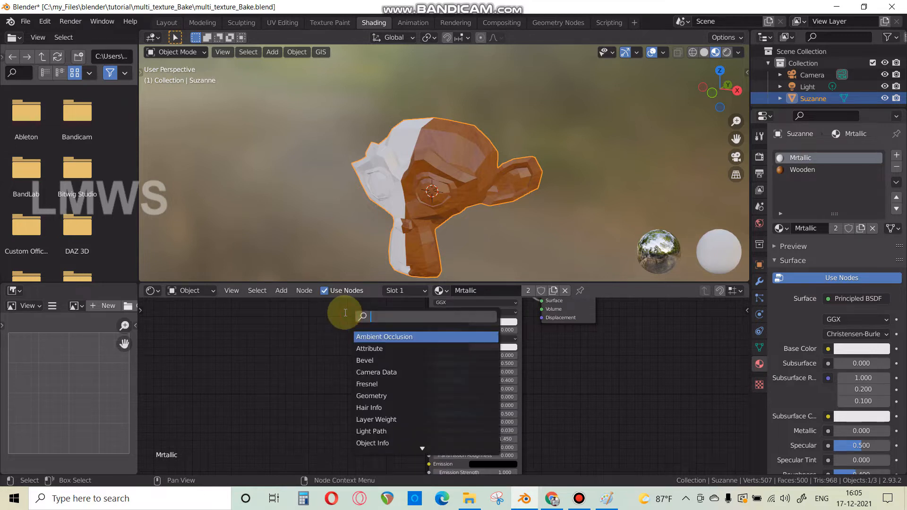
- Copy the Texture Coordinate, Mapping and Value nodes from the Wooden material into the Mrtallic material
{"action": "left_click", "coordinate": [798, 169]}
{"action": "scroll", "coordinate": [364, 367], "scroll_direction": "up", "scroll_amount": 3}
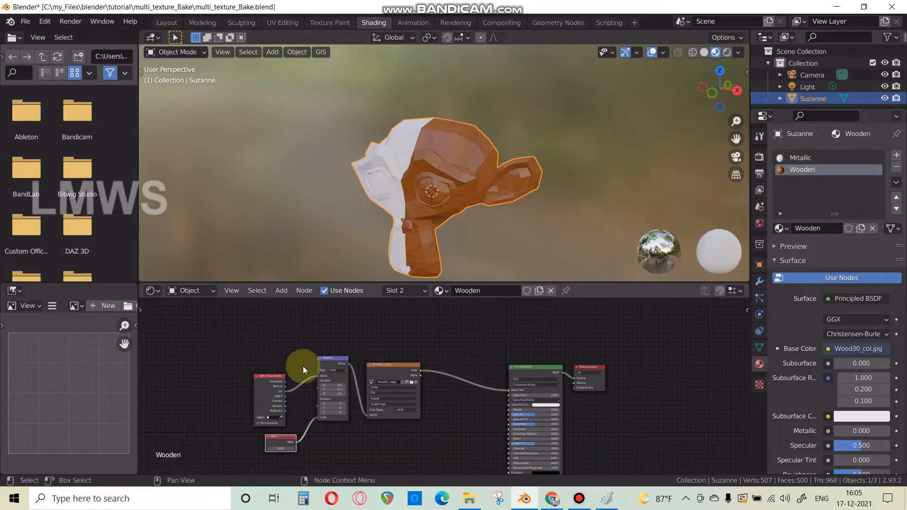
{"action": "left_click_drag", "start_coordinate": [227, 340], "coordinate": [352, 446]}
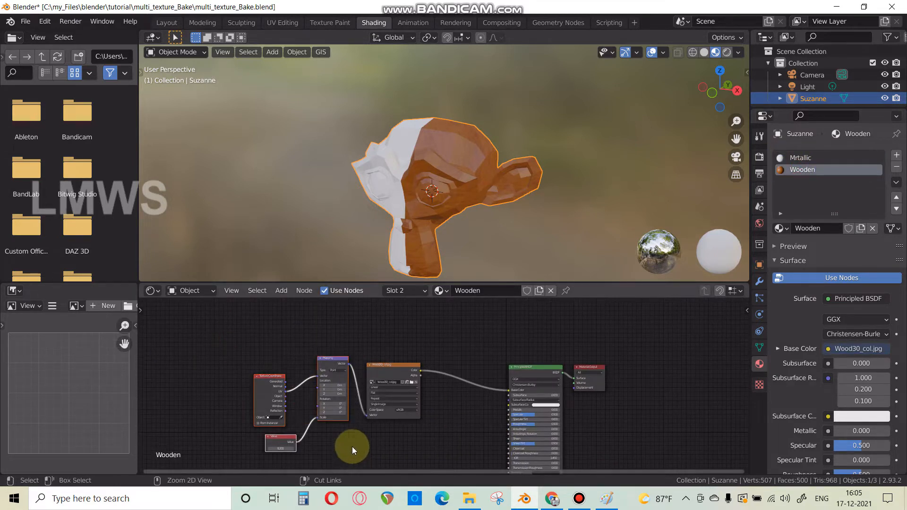
{"action": "key", "text": "ctrl+c"}
{"action": "left_click", "coordinate": [808, 158]}
{"action": "key", "text": "ctrl+v"}
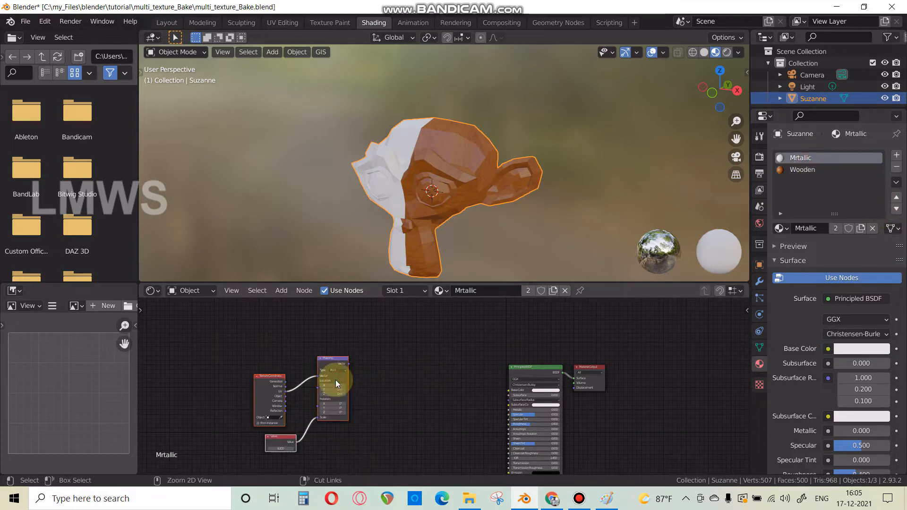
- Add an Image Texture node to the Mrtallic material between the Mapping and Principled BSDF nodes
{"action": "key", "text": "shift+a"}
{"action": "left_click", "coordinate": [387, 351]}
{"action": "type", "text": "im"}
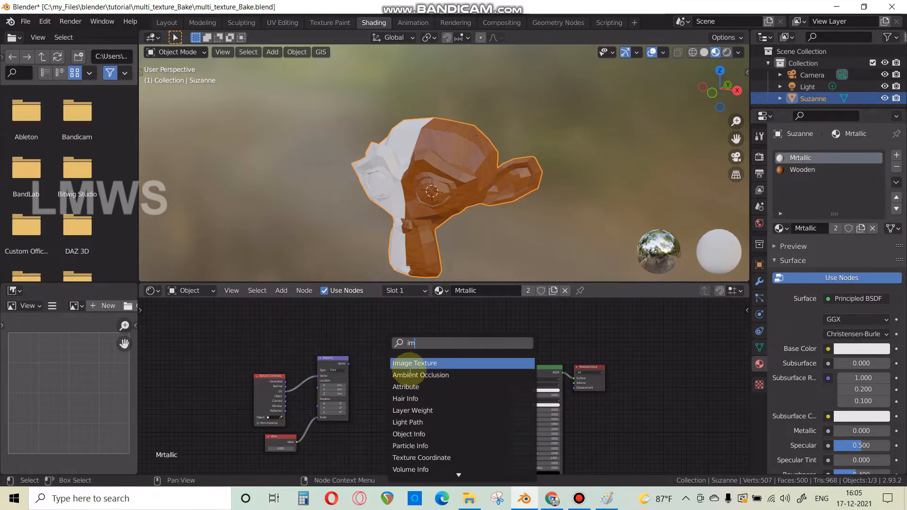
{"action": "left_click", "coordinate": [413, 364]}
{"action": "left_click", "coordinate": [410, 414]}
{"action": "left_click_drag", "start_coordinate": [414, 419], "coordinate": [399, 352]}
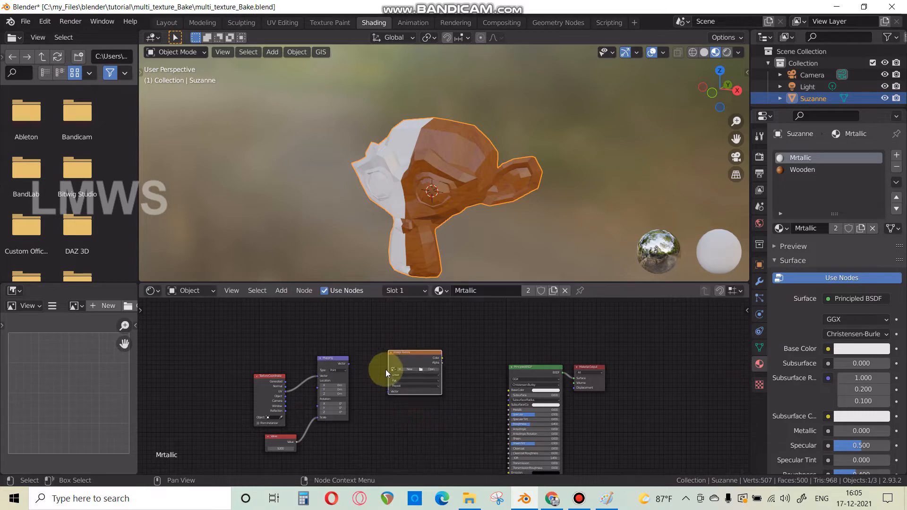
- Link the Mapping output to the Image Texture's Vector and the texture's Color to the Principled BSDF's Base Color
{"action": "scroll", "coordinate": [385, 370], "scroll_direction": "up", "scroll_amount": 2}
{"action": "left_click_drag", "start_coordinate": [287, 353], "coordinate": [355, 395]}
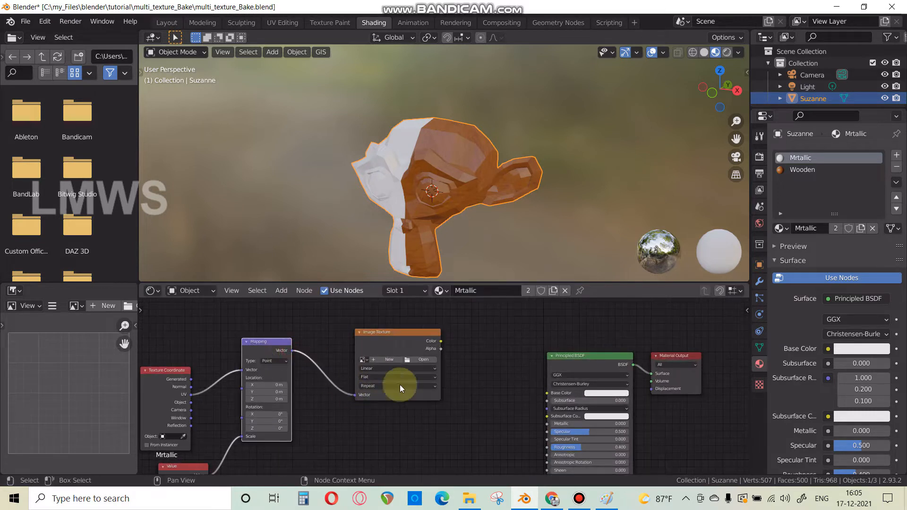
{"action": "left_click_drag", "start_coordinate": [440, 341], "coordinate": [548, 416]}
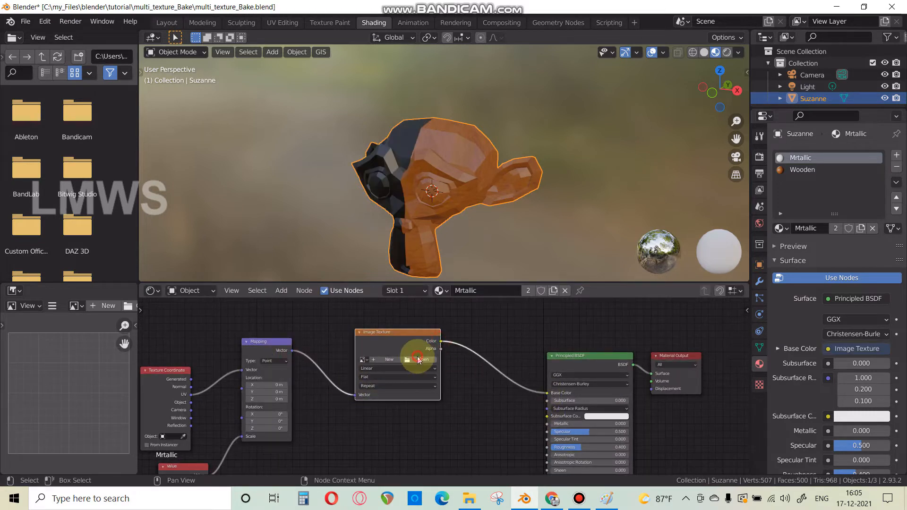
- Load Metal011_2K_Color.jpg from the Metal011_2K-JPG folder into the Mrtallic Image Texture node and save the Blender file
{"action": "left_click", "coordinate": [433, 364]}
{"action": "left_click", "coordinate": [138, 384]}
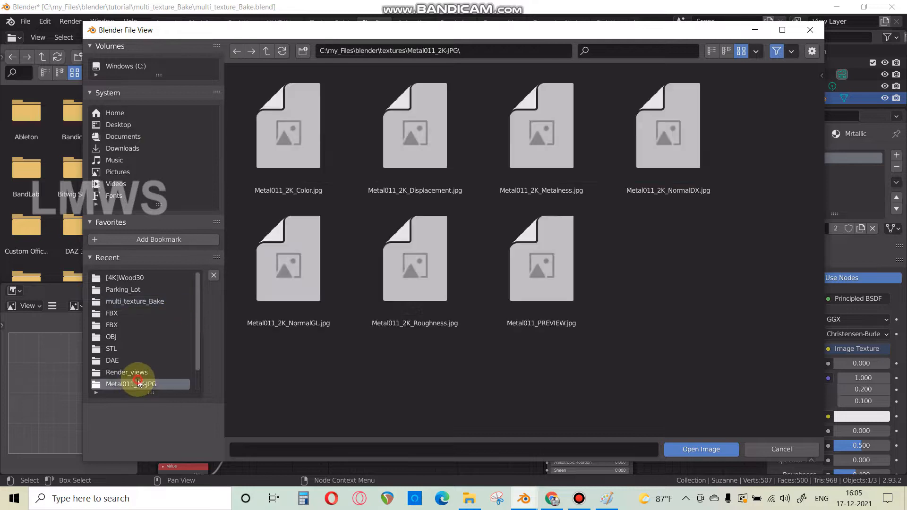
{"action": "left_click", "coordinate": [300, 142]}
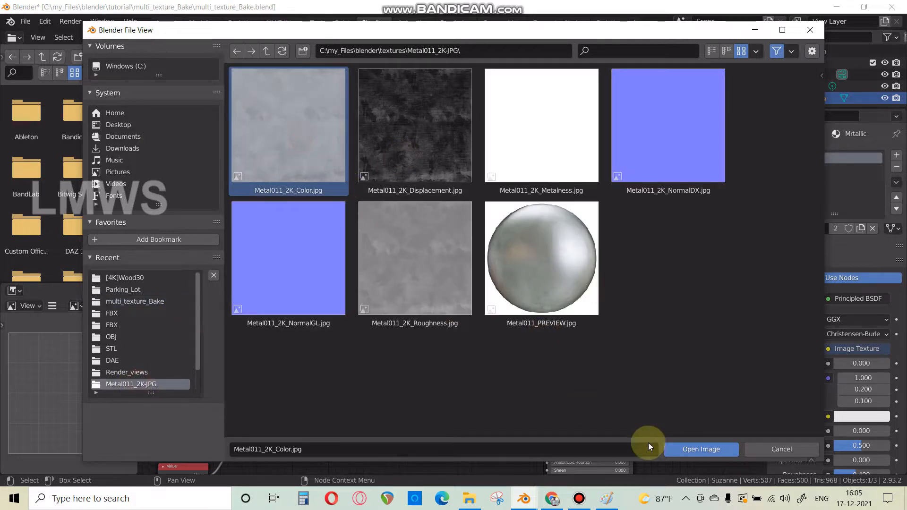
{"action": "left_click", "coordinate": [707, 444]}
{"action": "mouse_move", "coordinate": [434, 204]}
{"action": "middle_mouse_down"}
{"action": "mouse_move", "coordinate": [531, 197]}
{"action": "mouse_move", "coordinate": [435, 203]}
{"action": "middle_mouse_up"}
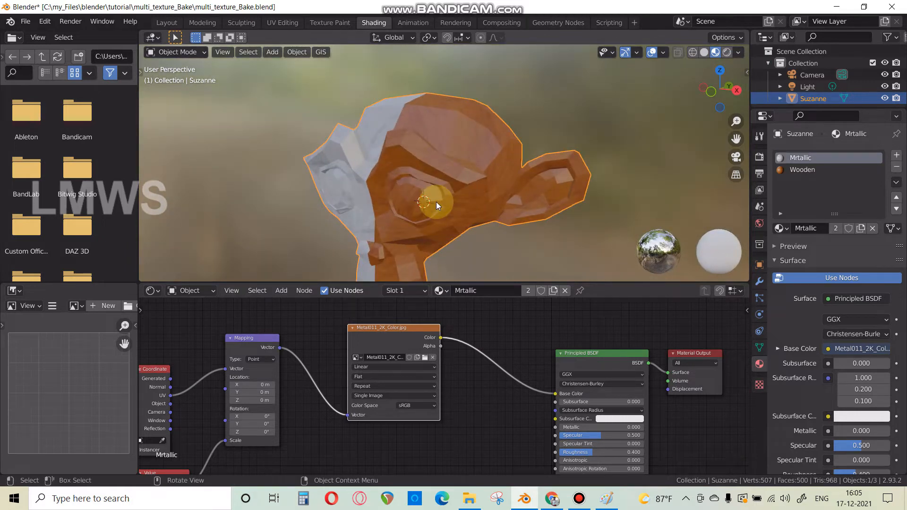
{"action": "key", "text": "ctrl+s"}
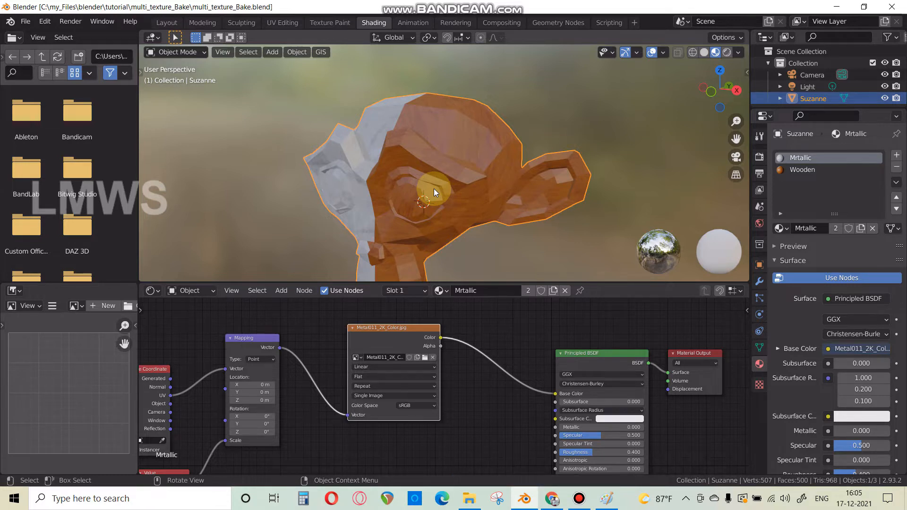
- Examine the metallic side of the monkey and compare the node setups of the Mrtallic and Wooden materials
{"action": "middle_click_drag", "start_coordinate": [586, 440], "coordinate": [522, 367]}
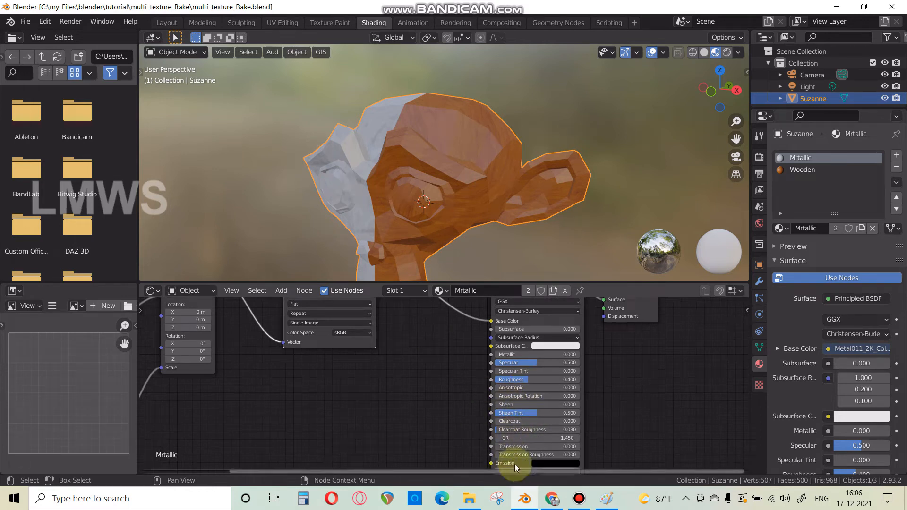
{"action": "scroll", "coordinate": [399, 425], "scroll_direction": "down", "scroll_amount": 1}
{"action": "left_click", "coordinate": [396, 410]}
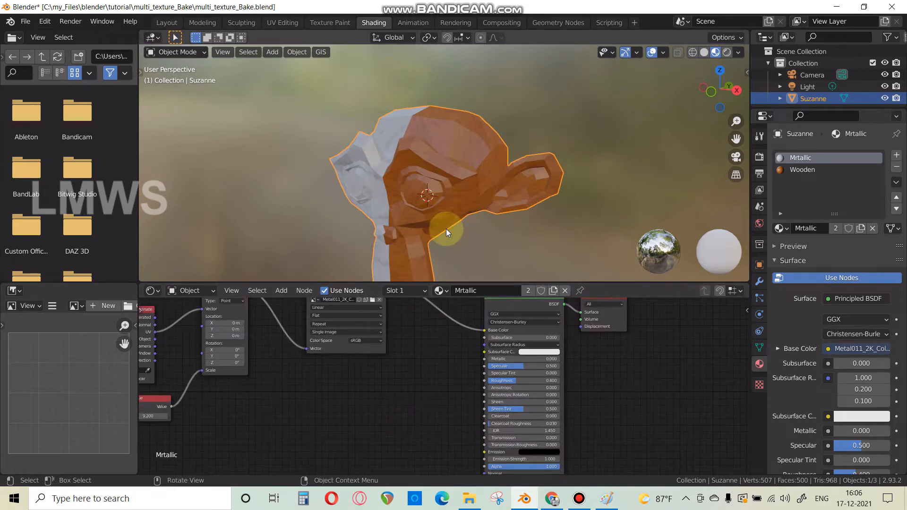
{"action": "middle_click_drag", "start_coordinate": [446, 229], "coordinate": [416, 268]}
{"action": "left_click", "coordinate": [803, 169]}
{"action": "left_click", "coordinate": [804, 158]}
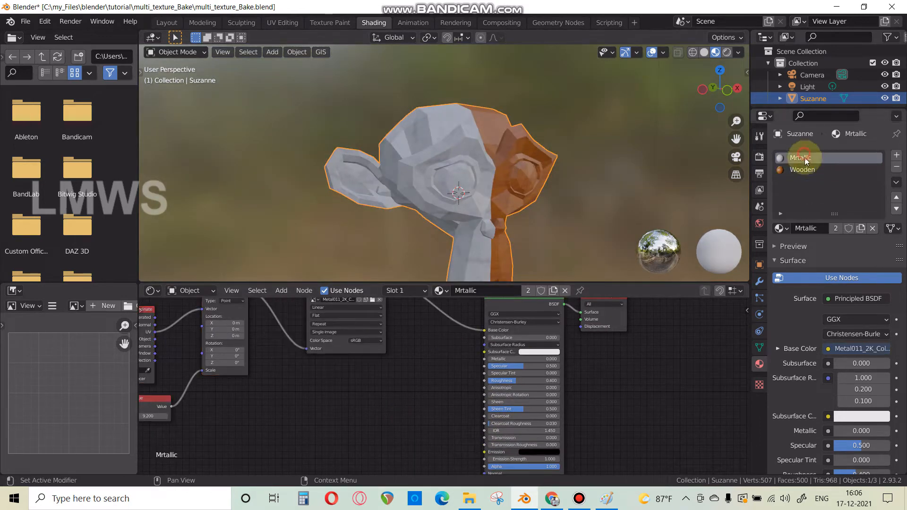
{"action": "left_click", "coordinate": [802, 169]}
{"action": "left_click", "coordinate": [803, 158]}
{"action": "left_click", "coordinate": [802, 168]}
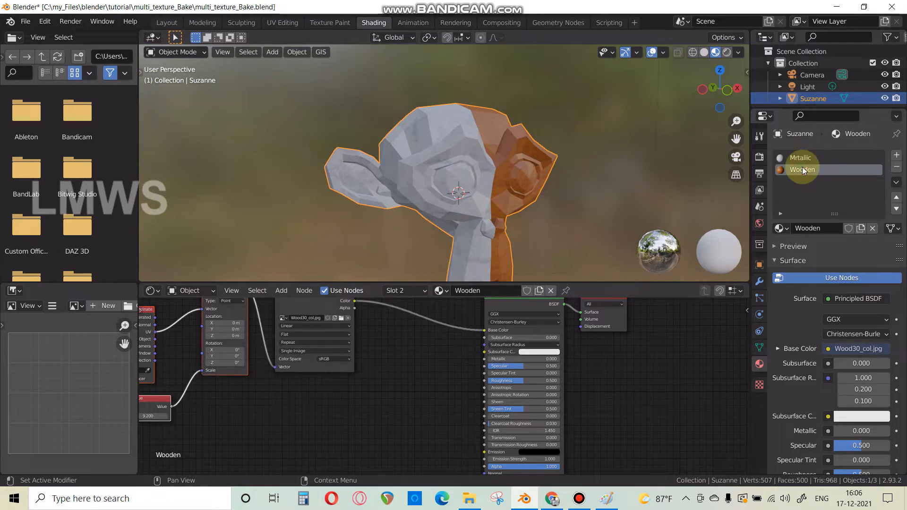
{"action": "left_click", "coordinate": [802, 157]}
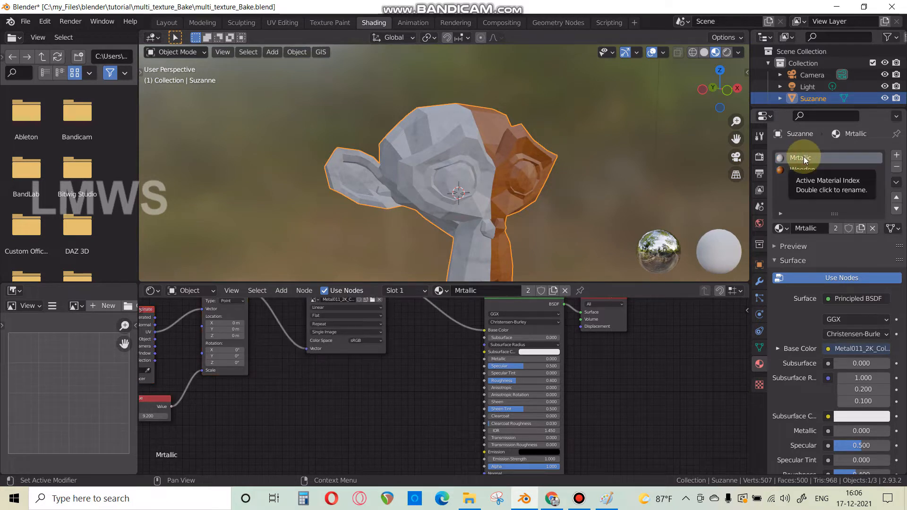
{"action": "scroll", "coordinate": [425, 354], "scroll_direction": "down", "scroll_amount": 2}
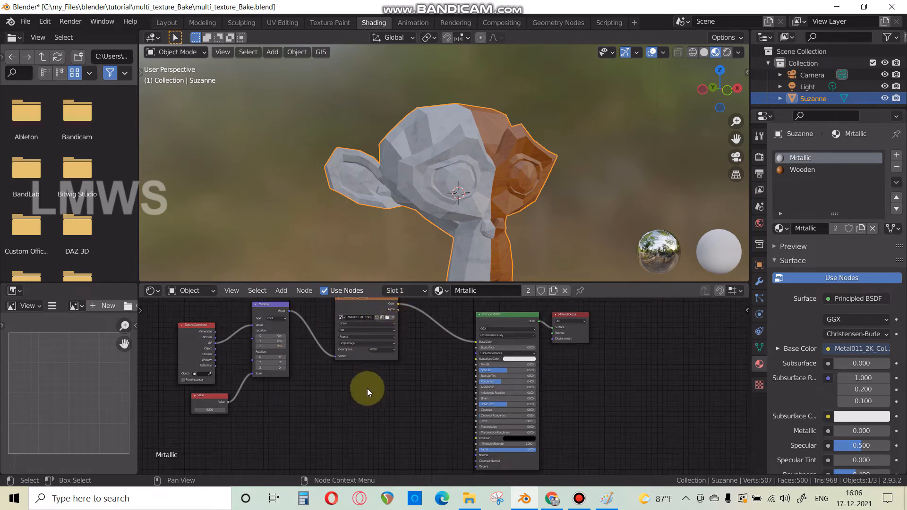
- Move the Wood30_col.jpg texture node in the Wooden material slightly away from the Mapping node
{"action": "left_click", "coordinate": [802, 169]}
{"action": "left_click_drag", "start_coordinate": [327, 321], "coordinate": [347, 319]}
{"action": "left_click", "coordinate": [395, 392]}
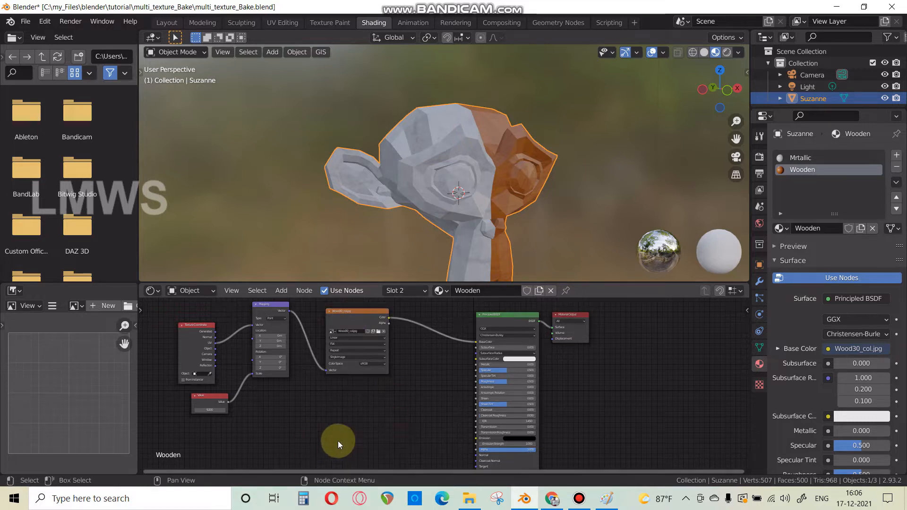
{"action": "left_click", "coordinate": [578, 499]}
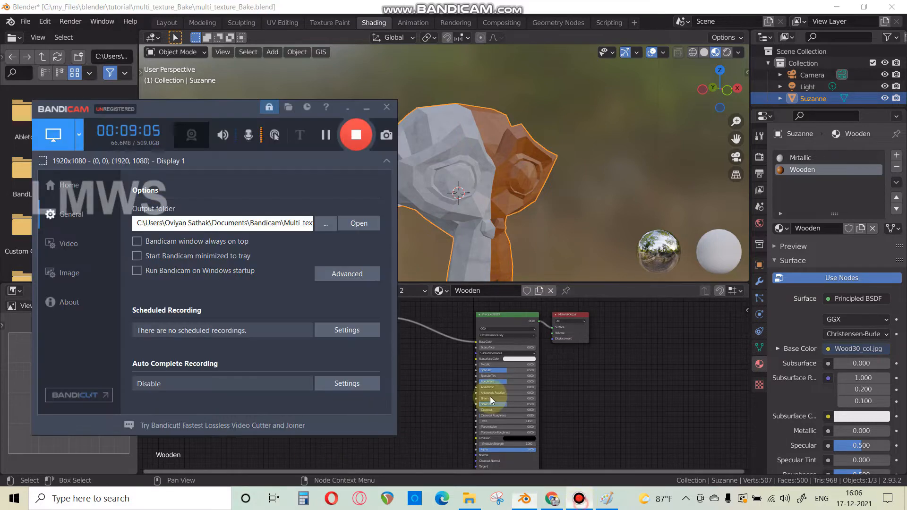
{"action": "left_click", "coordinate": [449, 2]}
{"action": "left_click", "coordinate": [580, 495]}
{"action": "left_click", "coordinate": [451, 5]}
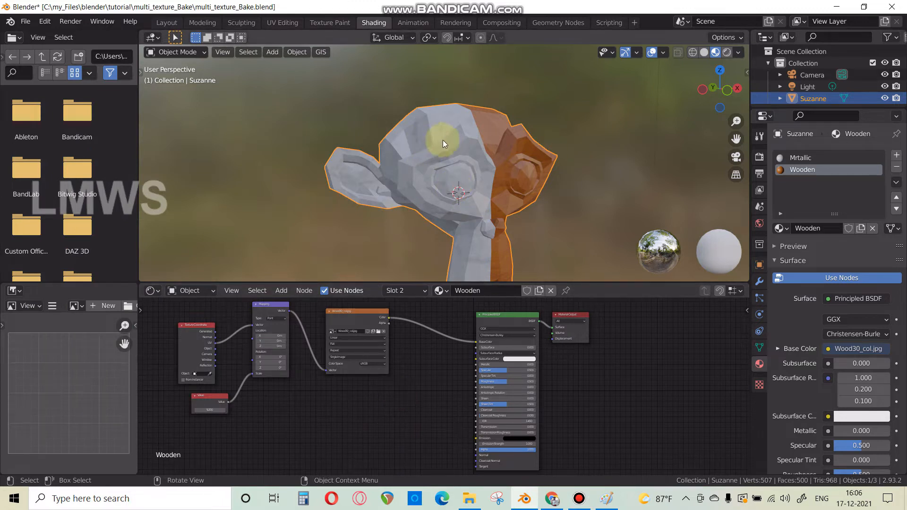
- Add an unconnected Image Texture node to the Wooden material beside the Material Output node
{"action": "scroll", "coordinate": [324, 394], "scroll_direction": "up", "scroll_amount": 1}
{"action": "scroll", "coordinate": [379, 350], "scroll_direction": "up", "scroll_amount": 1}
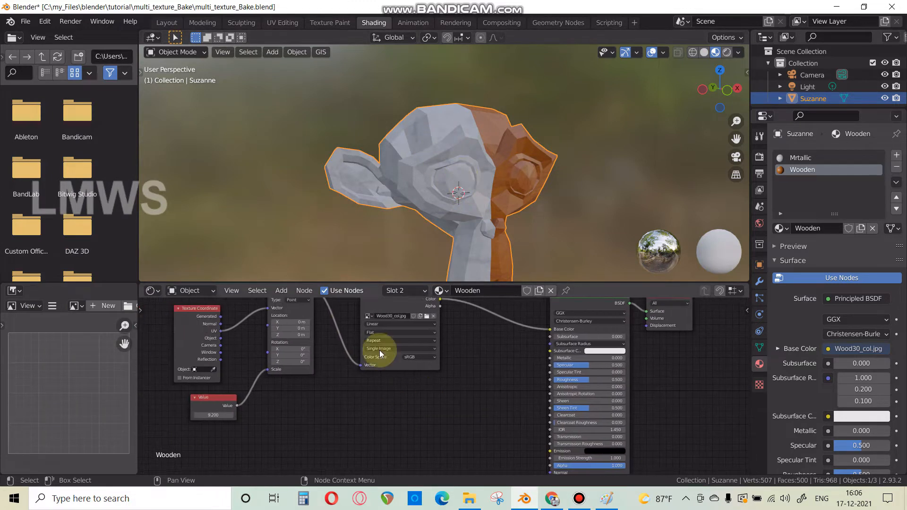
{"action": "scroll", "coordinate": [476, 172], "scroll_direction": "up", "scroll_amount": 3}
{"action": "middle_click_drag", "start_coordinate": [476, 172], "coordinate": [416, 191]}
{"action": "scroll", "coordinate": [473, 331], "scroll_direction": "down", "scroll_amount": 2}
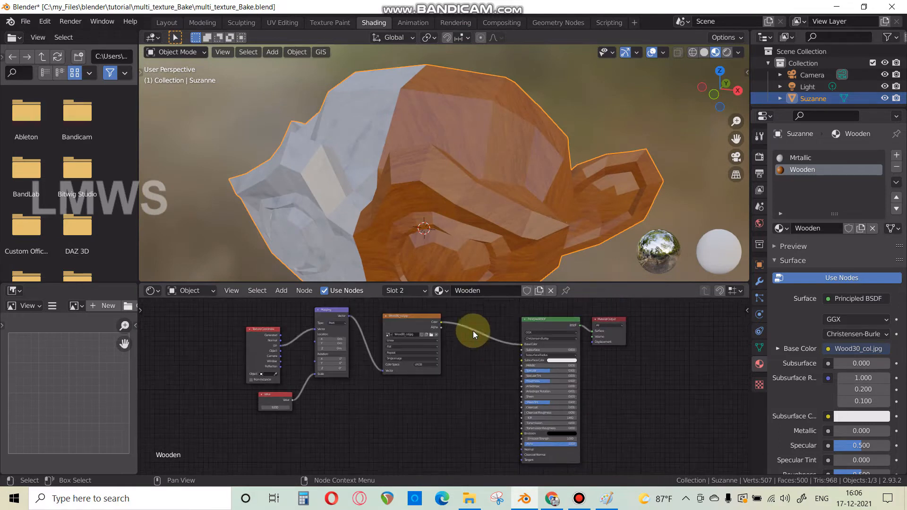
{"action": "key", "text": "shift+a"}
{"action": "left_click", "coordinate": [500, 314]}
{"action": "type", "text": "image"}
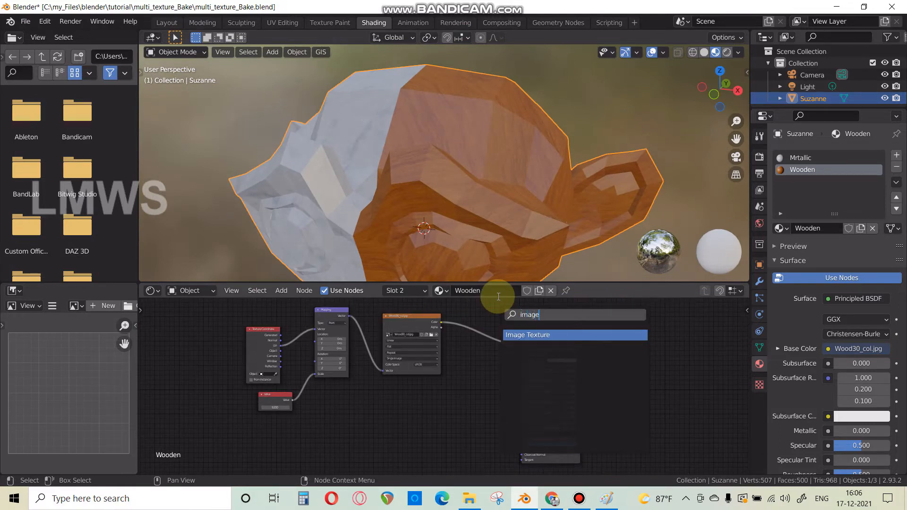
{"action": "key", "text": "Return"}
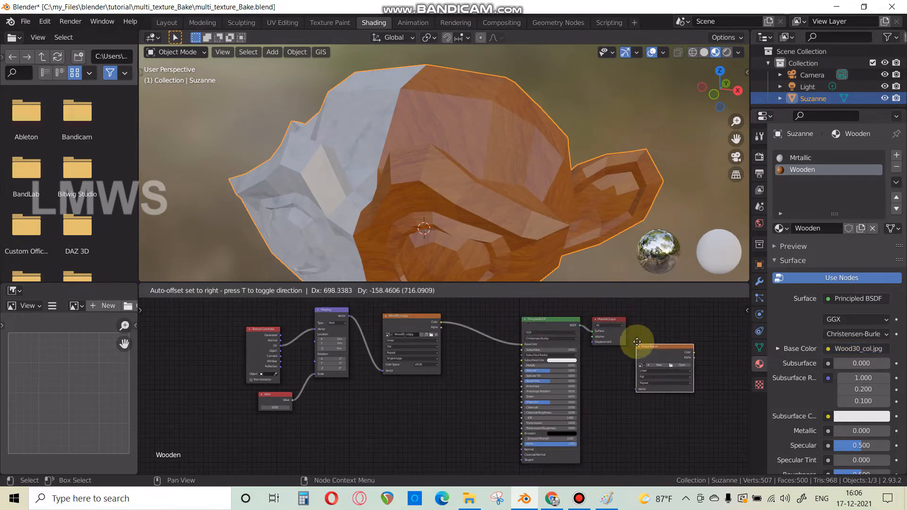
{"action": "left_click", "coordinate": [635, 354]}
- Create a blank 1024 by 1024 px image named Diffuse_Map in the new Image Texture node
{"action": "scroll", "coordinate": [628, 415], "scroll_direction": "up", "scroll_amount": 3}
{"action": "scroll", "coordinate": [520, 392], "scroll_direction": "up", "scroll_amount": 2}
{"action": "left_click", "coordinate": [647, 412]}
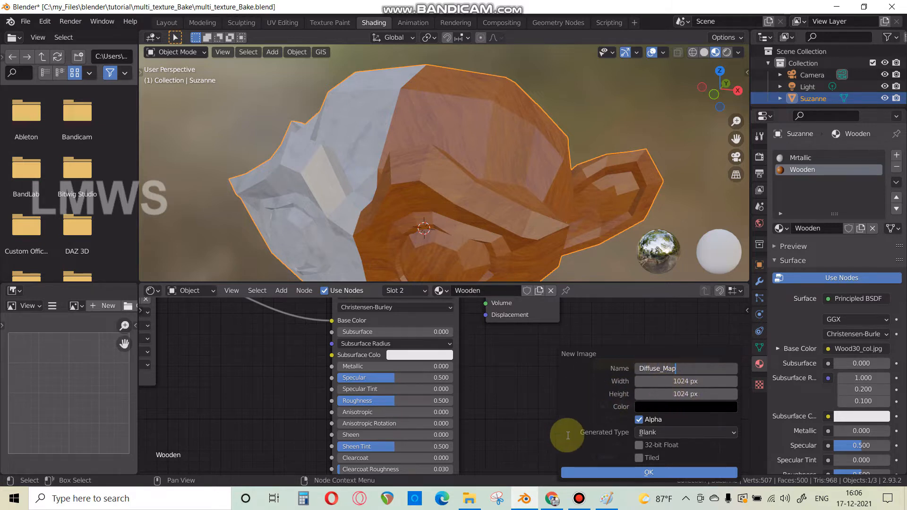
{"action": "left_click", "coordinate": [579, 503]}
{"action": "left_click", "coordinate": [530, 5]}
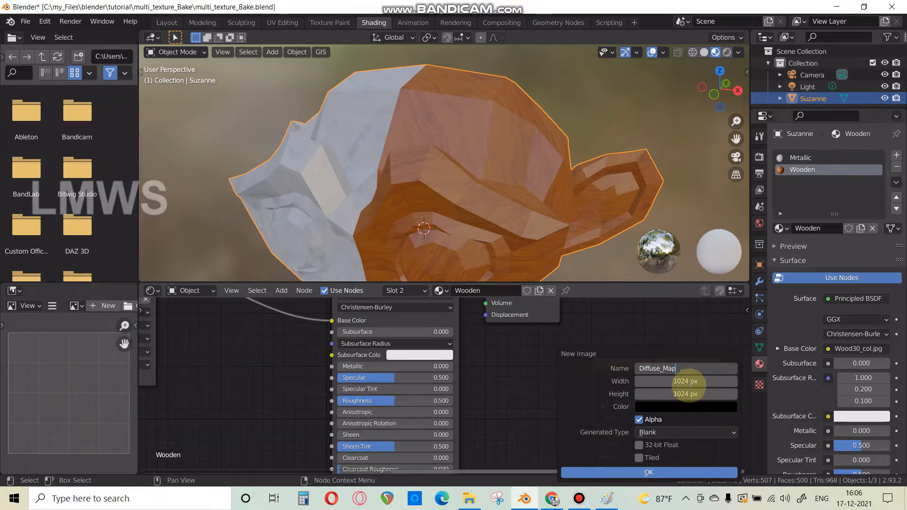
{"action": "left_click", "coordinate": [605, 376]}
{"action": "left_click", "coordinate": [649, 476]}
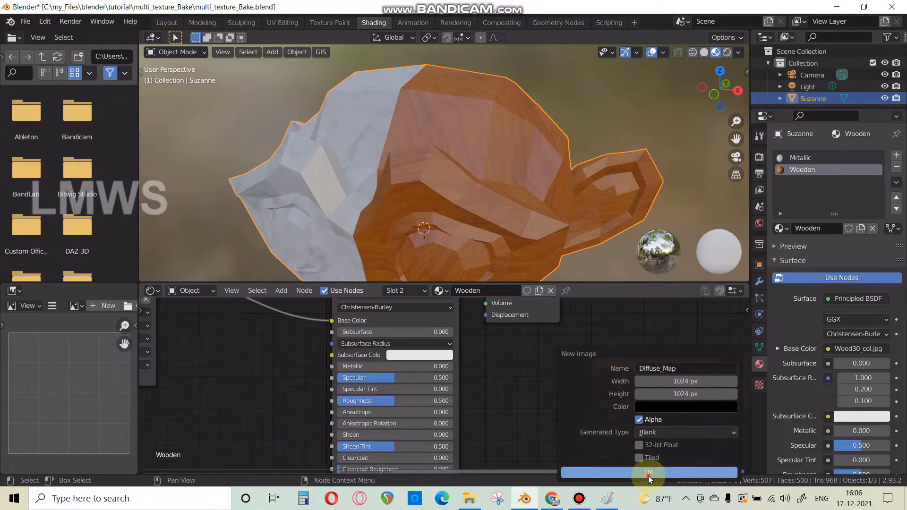
- Copy the Diffuse_Map image texture node from the Wooden material into the Mrtallic material, leaving it unconnected
{"action": "left_click", "coordinate": [647, 372]}
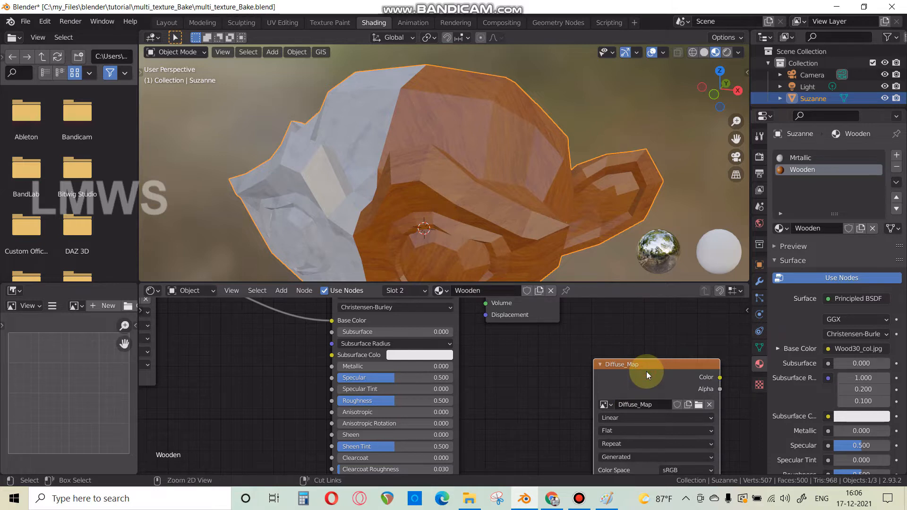
{"action": "left_click", "coordinate": [801, 157]}
{"action": "key", "text": "ctrl+v"}
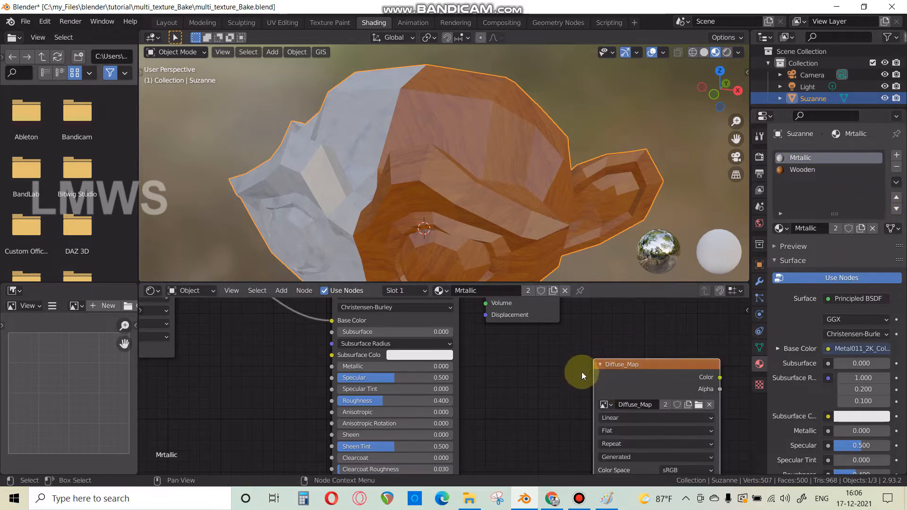
{"action": "left_click", "coordinate": [547, 380]}
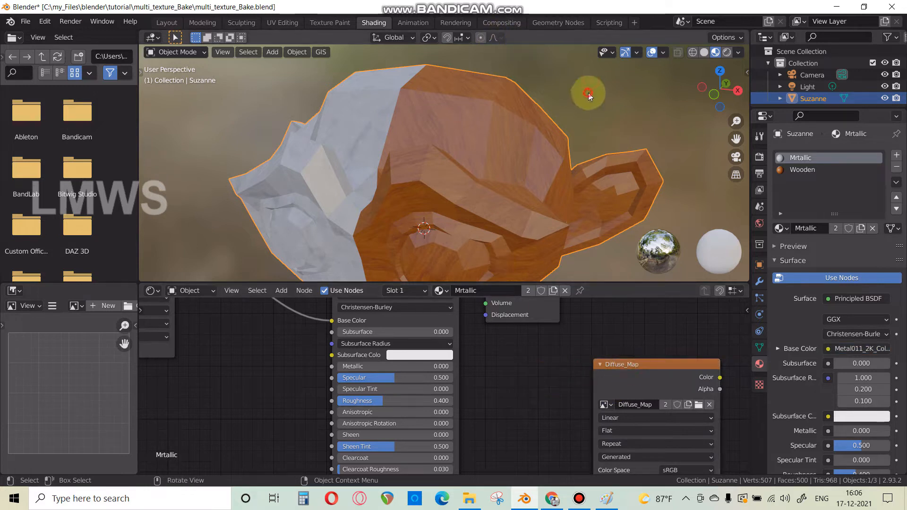
- Compare the placement of the Diffuse_Map node in the Mrtallic and Wooden node trees, keeping the monkey selected
{"action": "left_click", "coordinate": [588, 95]}
{"action": "scroll", "coordinate": [588, 94], "scroll_direction": "down", "scroll_amount": 5}
{"action": "scroll", "coordinate": [520, 375], "scroll_direction": "down", "scroll_amount": 4}
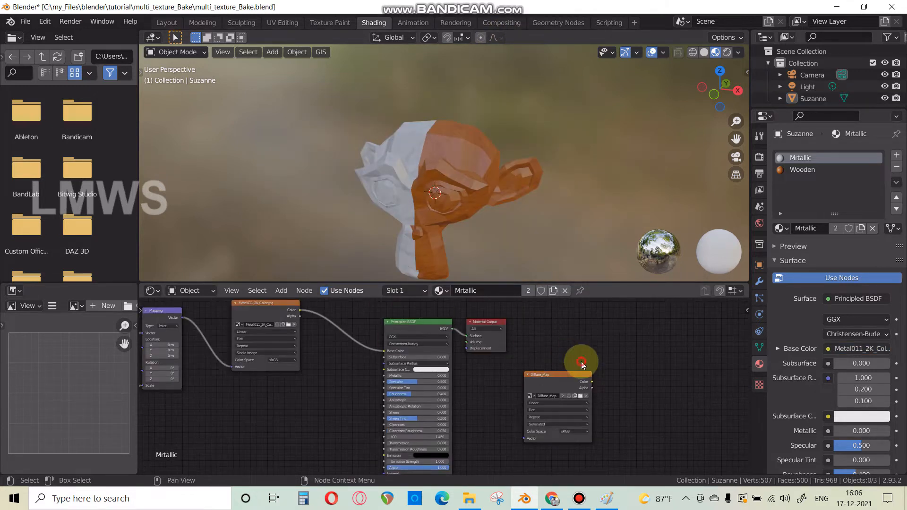
{"action": "left_click", "coordinate": [800, 169]}
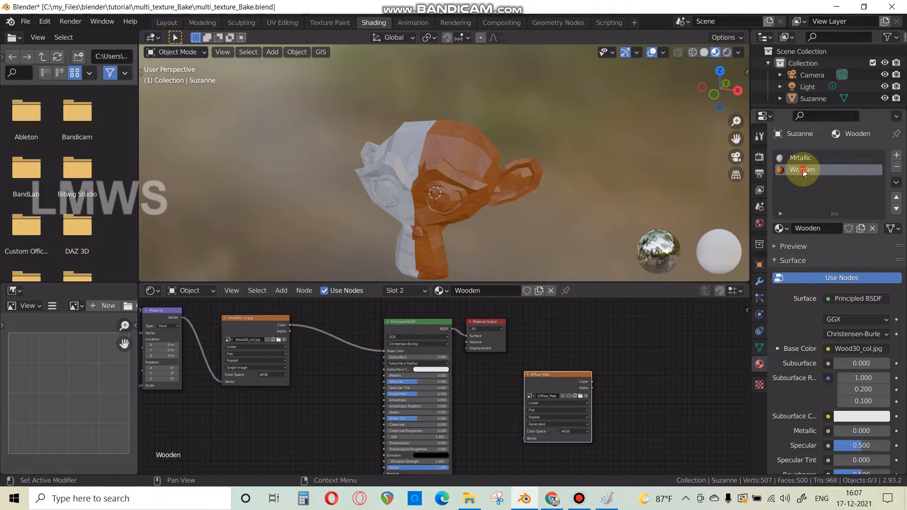
{"action": "left_click", "coordinate": [529, 335]}
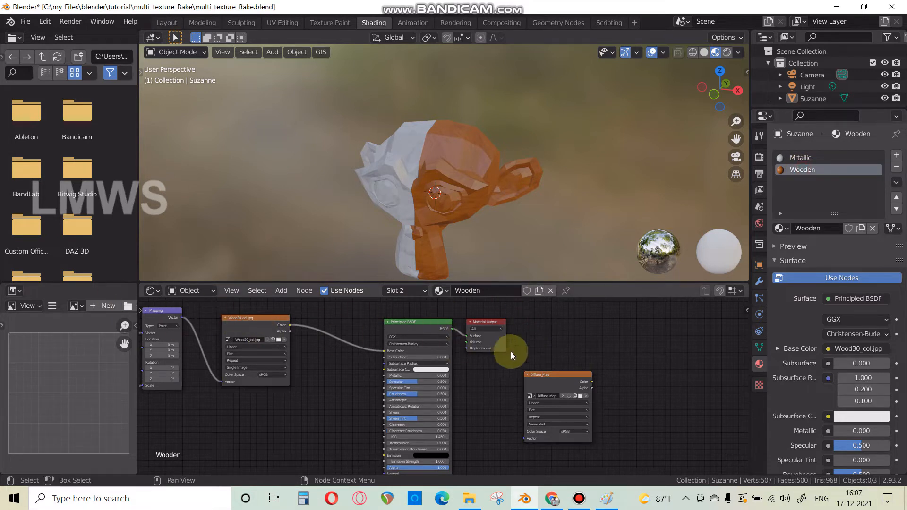
{"action": "left_click", "coordinate": [443, 143]}
{"action": "left_click", "coordinate": [578, 499]}
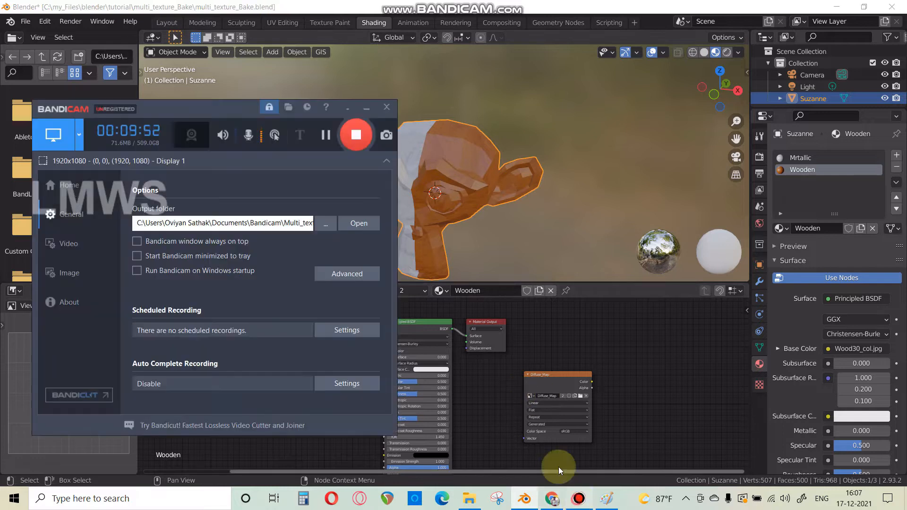
{"action": "left_click", "coordinate": [355, 135]}
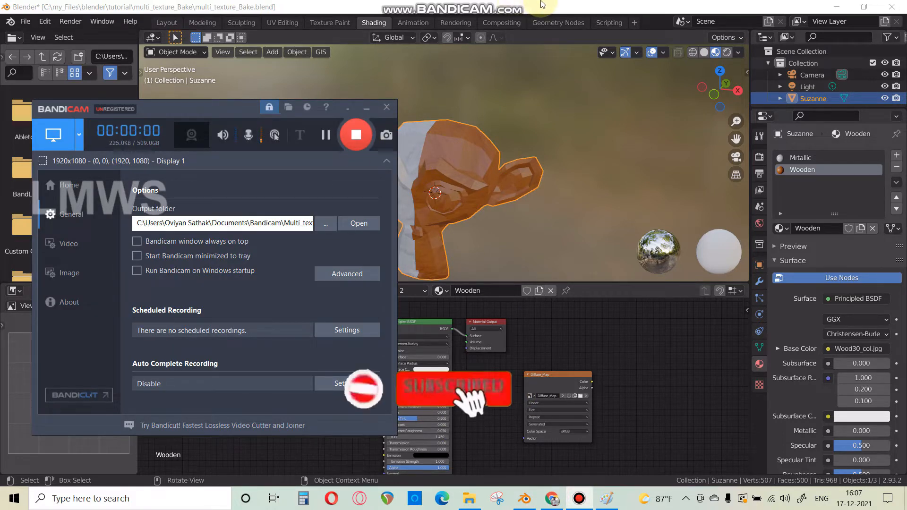
{"action": "left_click", "coordinate": [468, 168]}
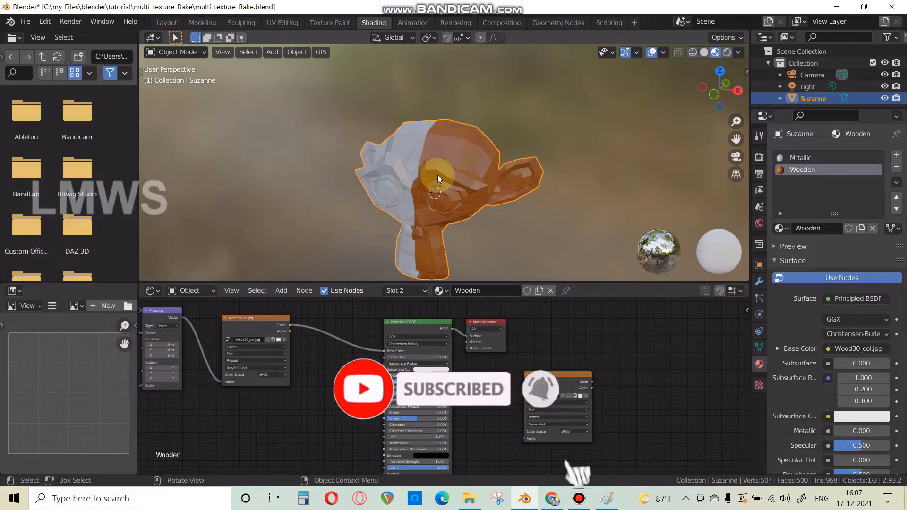
- Check the full Mrtallic node tree and make the Diffuse_Map texture node active in the Wooden material
{"action": "left_click", "coordinate": [806, 158]}
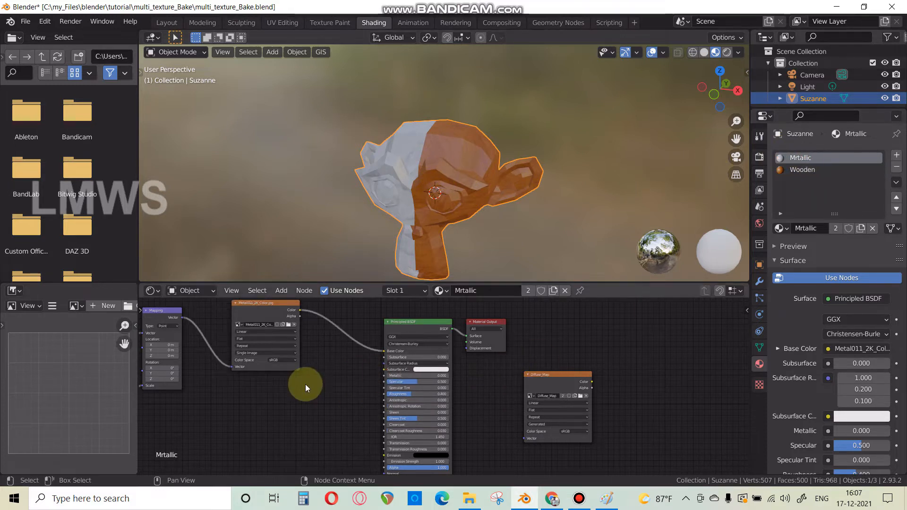
{"action": "key", "text": "Home"}
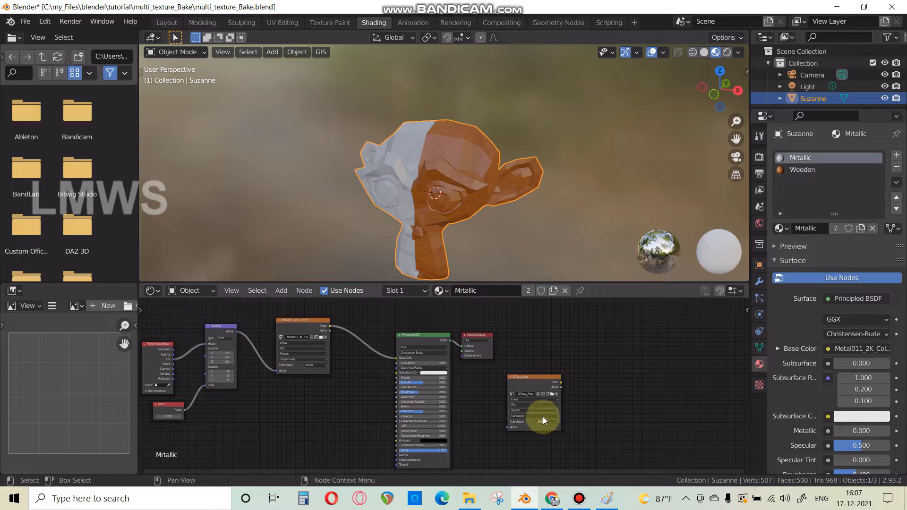
{"action": "left_click", "coordinate": [799, 170]}
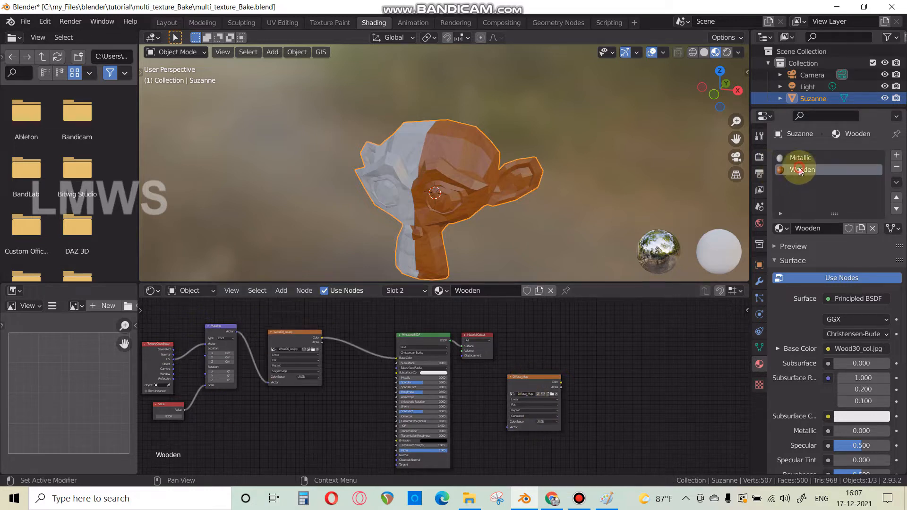
{"action": "left_click", "coordinate": [530, 383]}
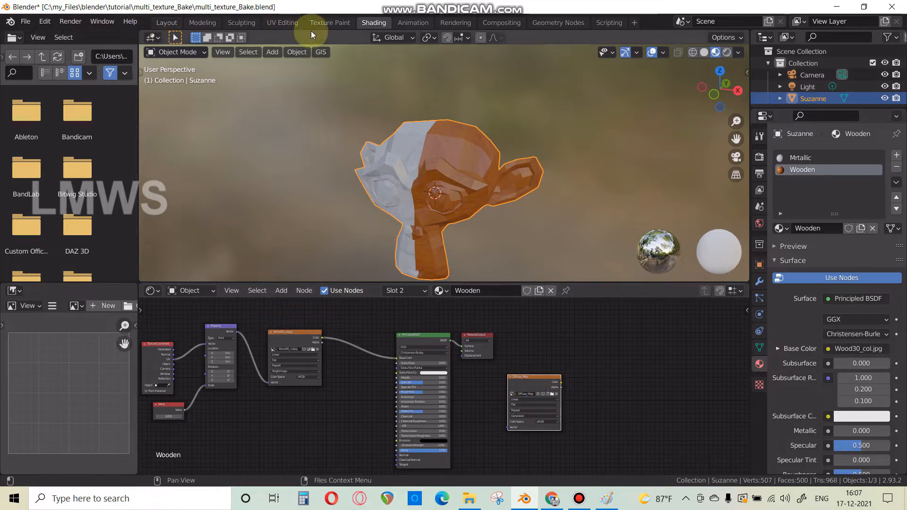
- Split the Layout workspace's viewport into three areas, make the smallest a Shader Editor, and show the monkey in solid shading in the tall viewport
{"action": "left_click", "coordinate": [167, 23]}
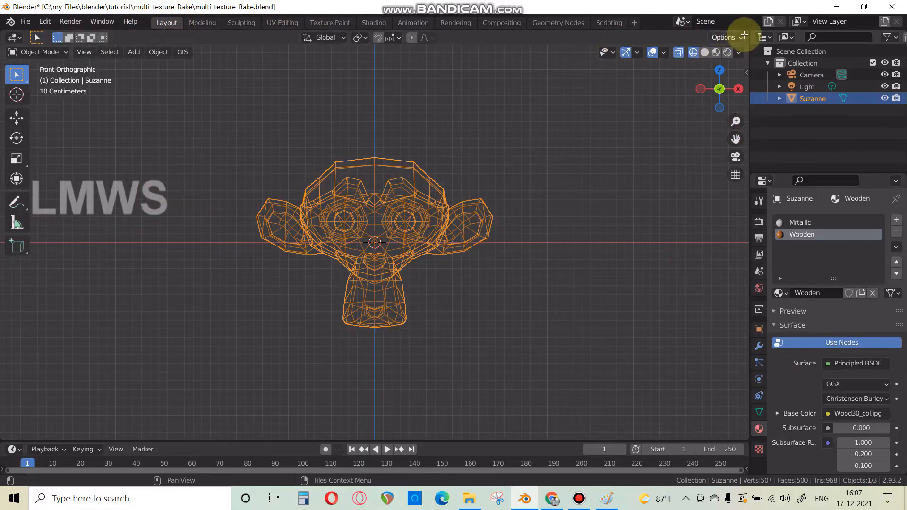
{"action": "left_click_drag", "start_coordinate": [743, 36], "coordinate": [342, 291]}
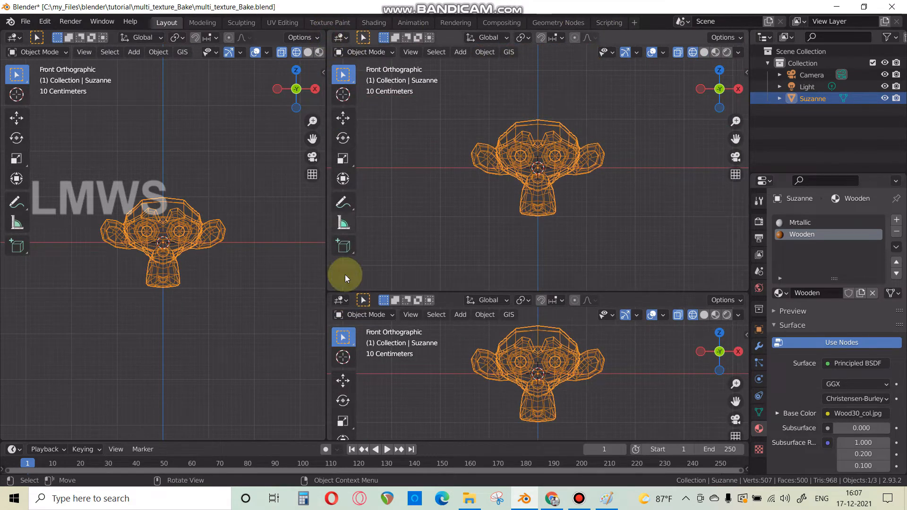
{"action": "left_click", "coordinate": [340, 300]}
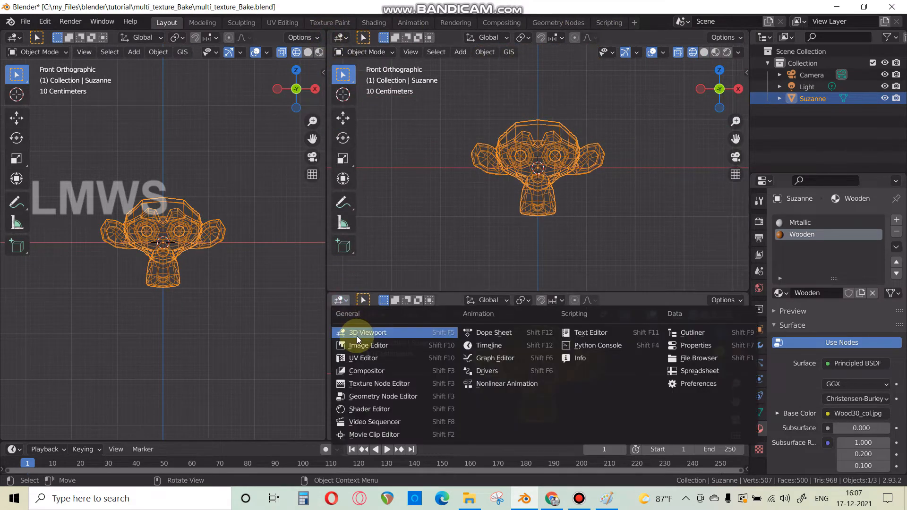
{"action": "left_click", "coordinate": [367, 409]}
{"action": "left_click", "coordinate": [307, 52]}
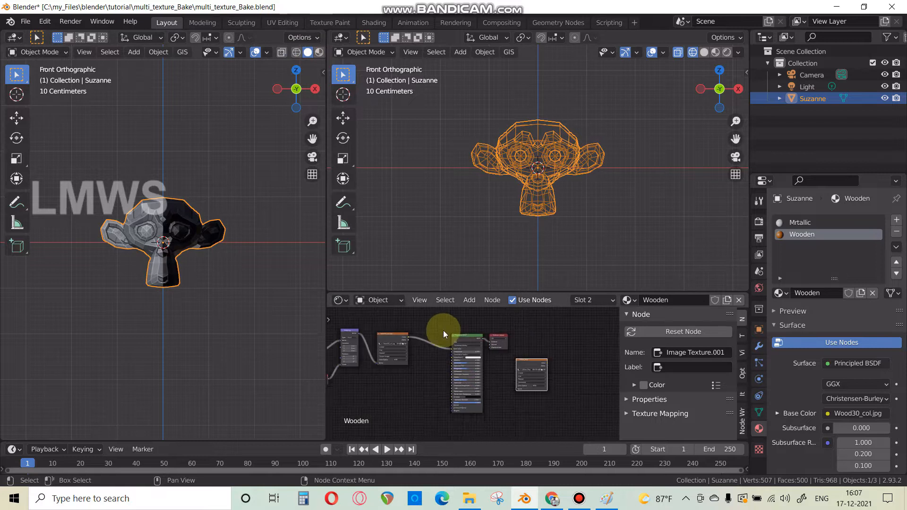
- Make the Diffuse_Map texture node active in the Mrtallic material and return to the Wooden material
{"action": "scroll", "coordinate": [443, 331], "scroll_direction": "up", "scroll_amount": 3}
{"action": "left_click", "coordinate": [816, 223]}
{"action": "left_click", "coordinate": [548, 357]}
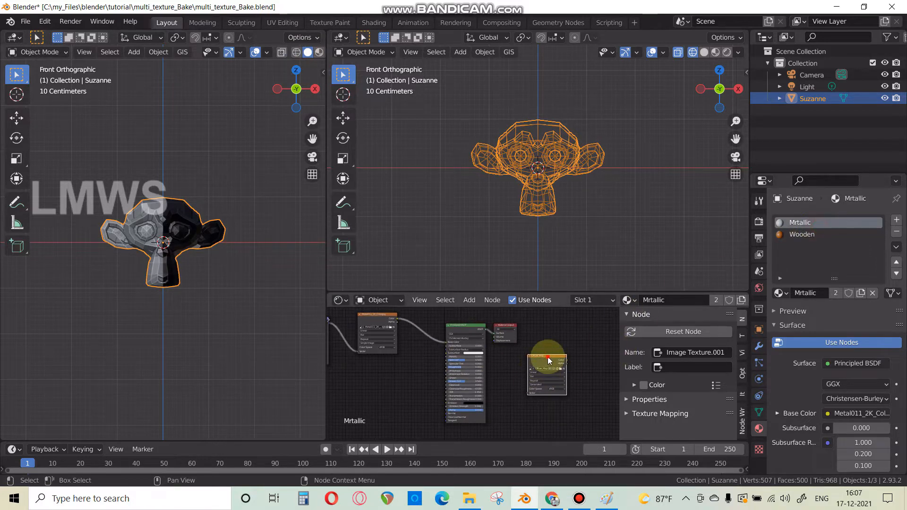
{"action": "left_click", "coordinate": [798, 234]}
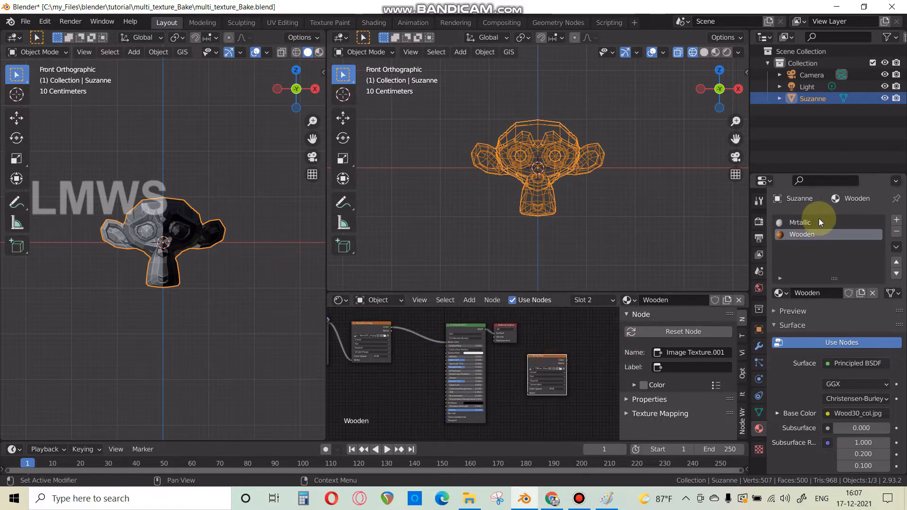
- Turn the wireframe viewport into an Image Editor displaying Diffuse_Map, and show the monkey in Material Preview shading in the remaining viewport
{"action": "left_click", "coordinate": [342, 37]}
{"action": "left_click", "coordinate": [371, 83]}
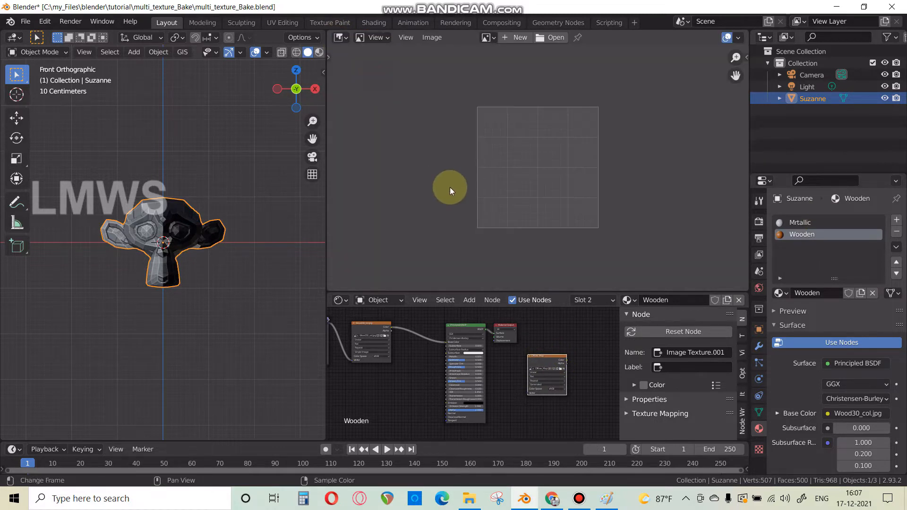
{"action": "left_click", "coordinate": [486, 37]}
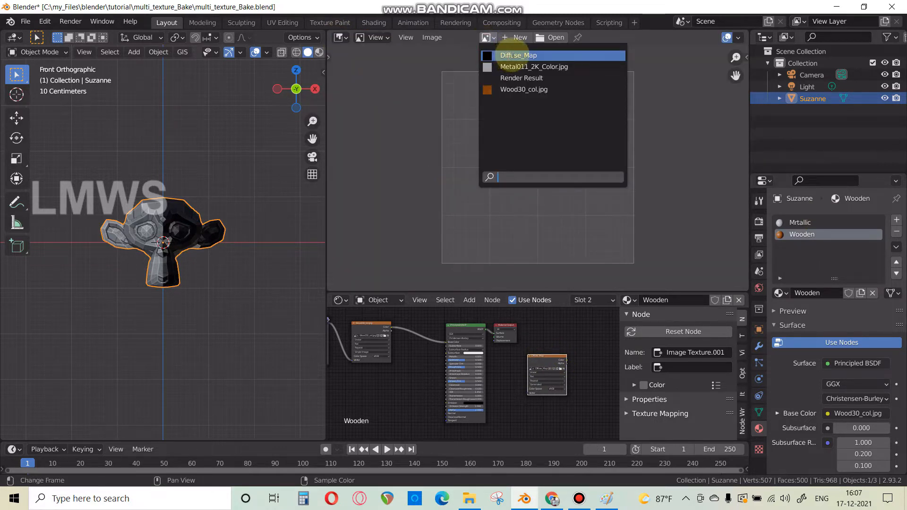
{"action": "left_click", "coordinate": [517, 56]}
{"action": "scroll", "coordinate": [508, 145], "scroll_direction": "down", "scroll_amount": 1}
{"action": "scroll", "coordinate": [203, 279], "scroll_direction": "up", "scroll_amount": 1}
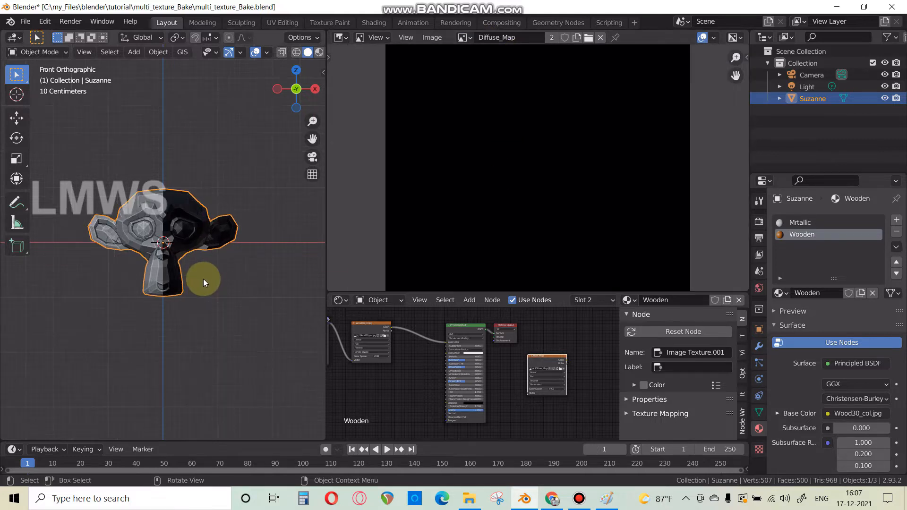
{"action": "scroll", "coordinate": [203, 278], "scroll_direction": "up", "scroll_amount": 2}
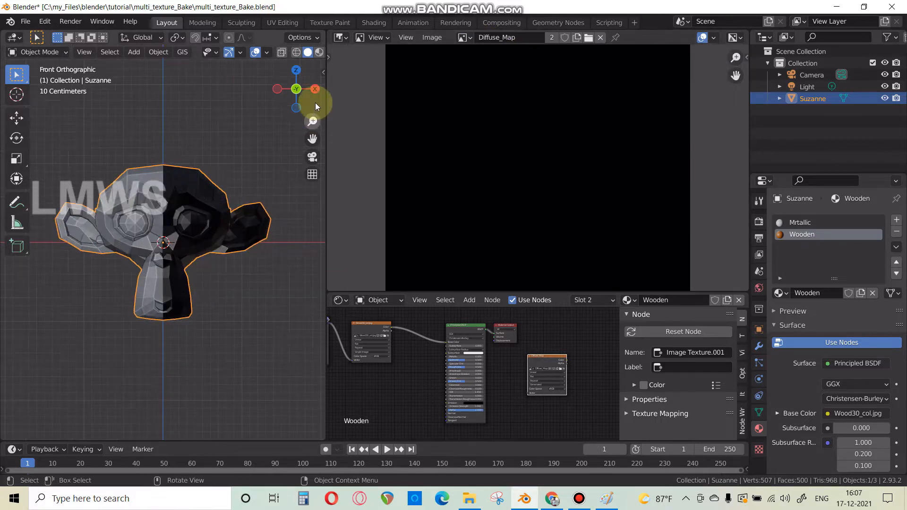
{"action": "left_click", "coordinate": [319, 53]}
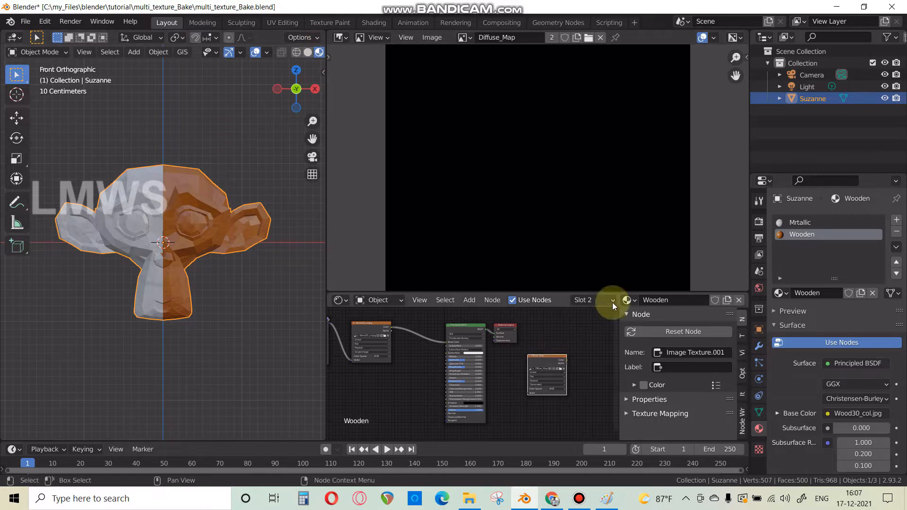
- Set the scene's render engine to Cycles
{"action": "left_click", "coordinate": [759, 222]}
{"action": "left_click", "coordinate": [840, 220]}
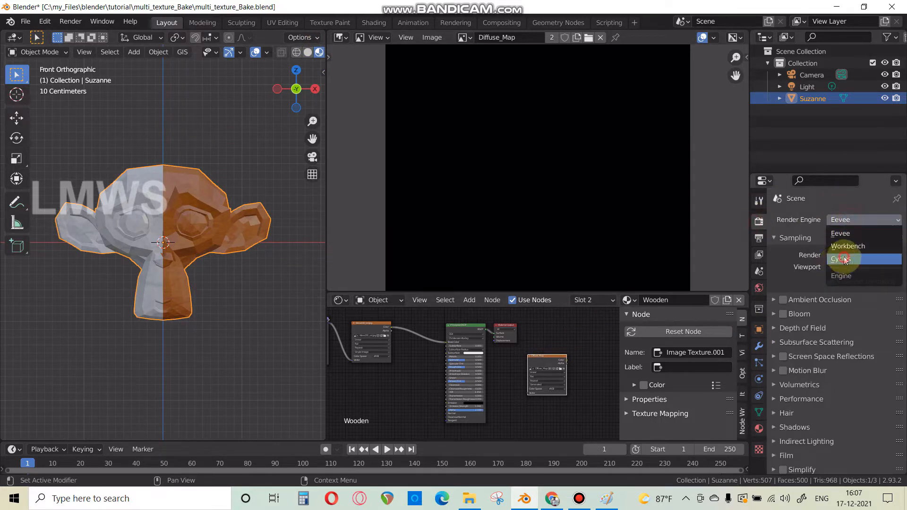
{"action": "left_click", "coordinate": [843, 260]}
- Set the bake type to Diffuse and disable the Direct and Indirect contributions, keeping only Color
{"action": "scroll", "coordinate": [823, 333], "scroll_direction": "down", "scroll_amount": 3}
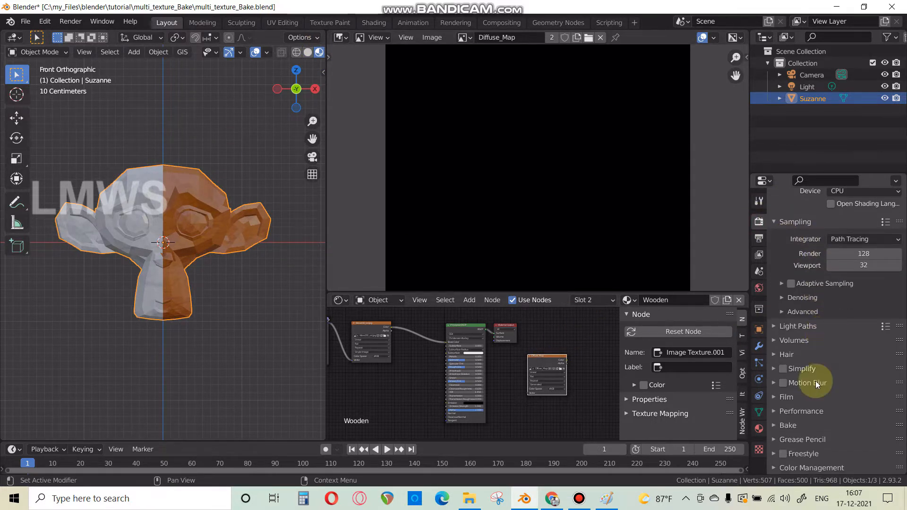
{"action": "left_click", "coordinate": [798, 426]}
{"action": "scroll", "coordinate": [808, 391], "scroll_direction": "down", "scroll_amount": 7}
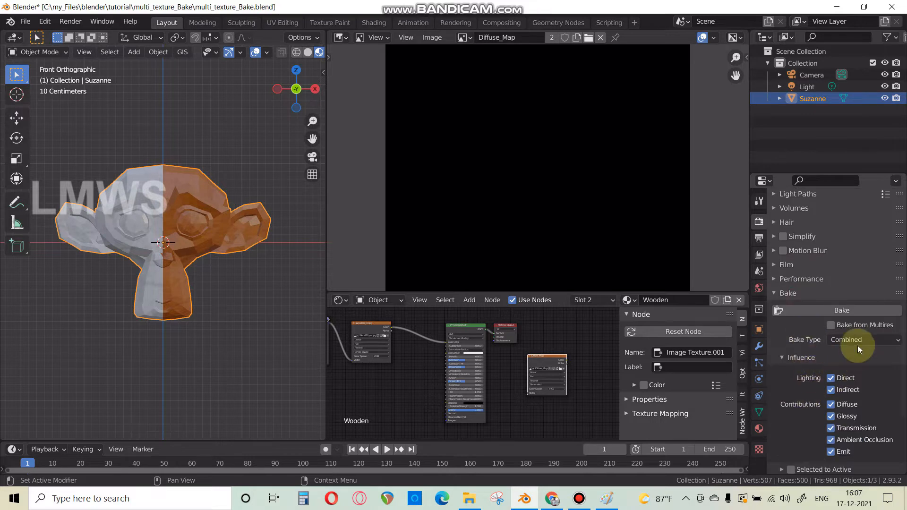
{"action": "left_click", "coordinate": [857, 343]}
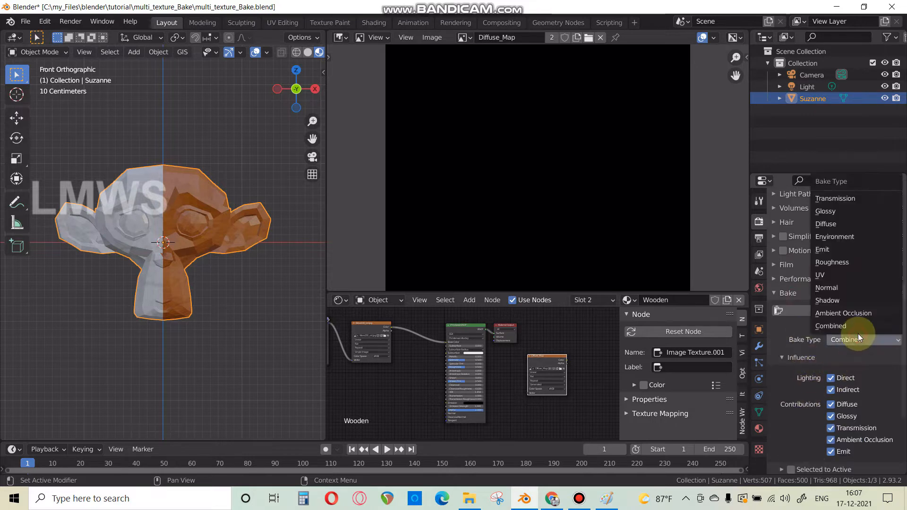
{"action": "left_click", "coordinate": [826, 224]}
{"action": "scroll", "coordinate": [806, 401], "scroll_direction": "down", "scroll_amount": 3}
{"action": "left_click", "coordinate": [831, 333]}
{"action": "left_click", "coordinate": [830, 321]}
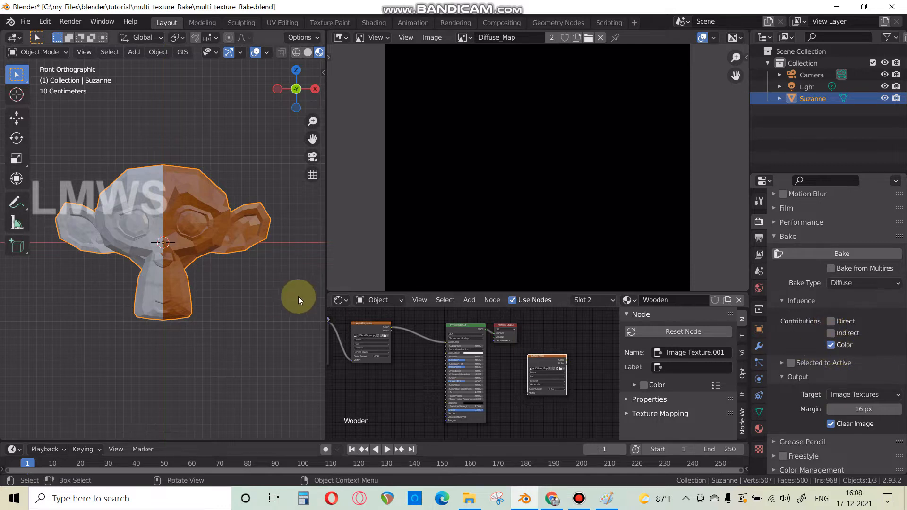
- Examine the monkey's two material halves, the Wooden node tree with its Diffuse_Map node, and the Diffuse_Map image before baking
{"action": "scroll", "coordinate": [298, 297], "scroll_direction": "up", "scroll_amount": 2}
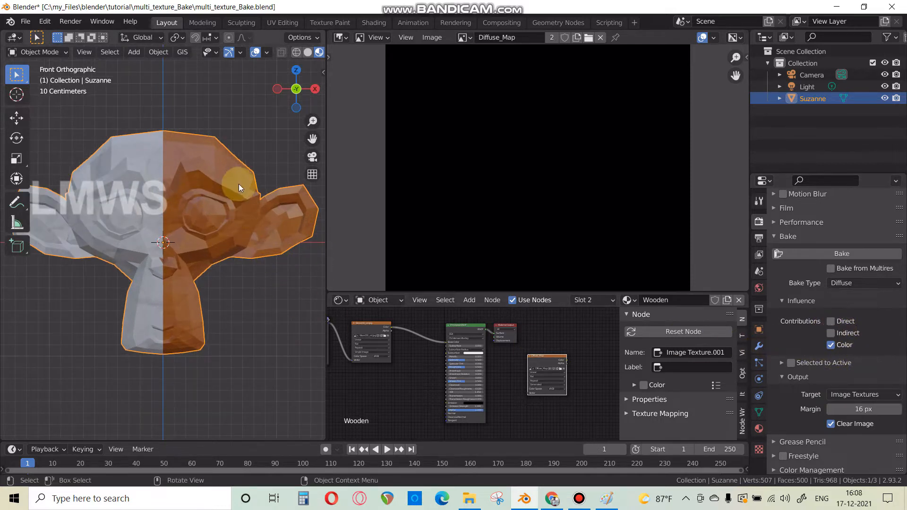
{"action": "scroll", "coordinate": [239, 187], "scroll_direction": "down", "scroll_amount": 3}
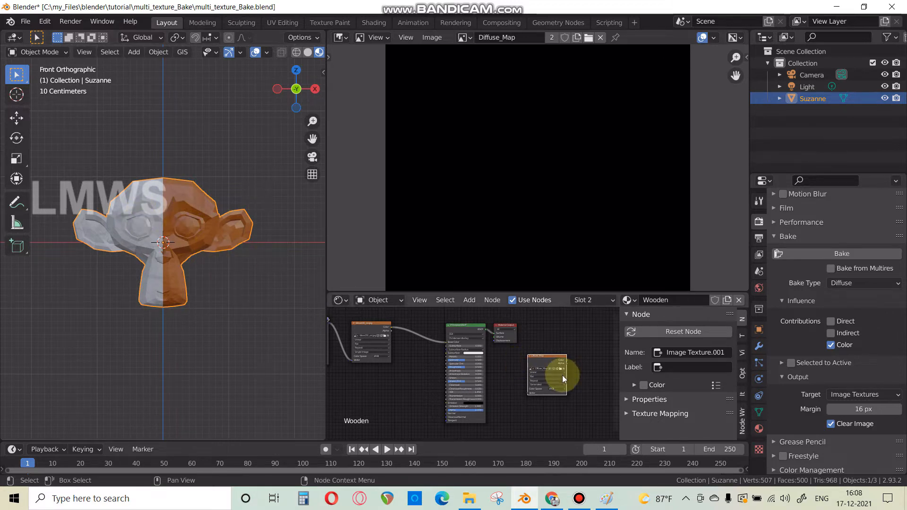
{"action": "scroll", "coordinate": [561, 374], "scroll_direction": "up", "scroll_amount": 7}
{"action": "middle_click_drag", "start_coordinate": [522, 385], "coordinate": [449, 383]}
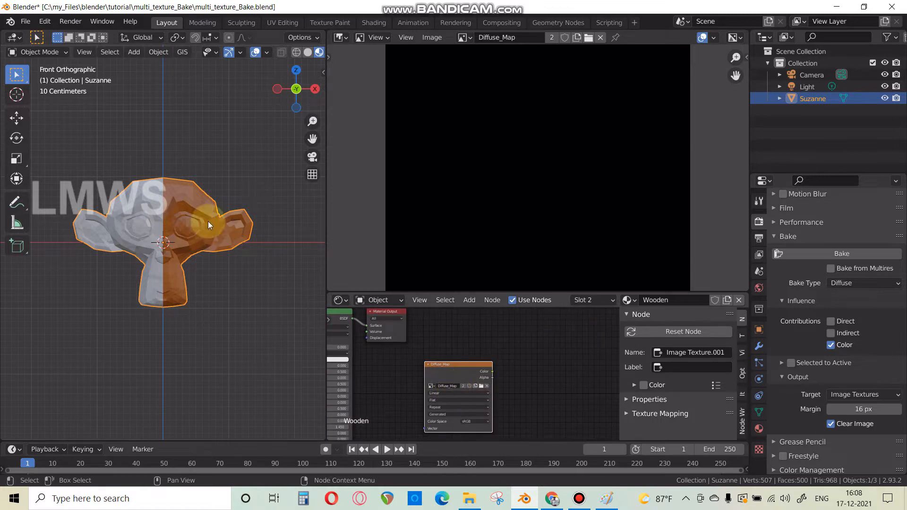
{"action": "scroll", "coordinate": [186, 236], "scroll_direction": "up", "scroll_amount": 3}
{"action": "middle_click_drag", "start_coordinate": [341, 378], "coordinate": [602, 375]}
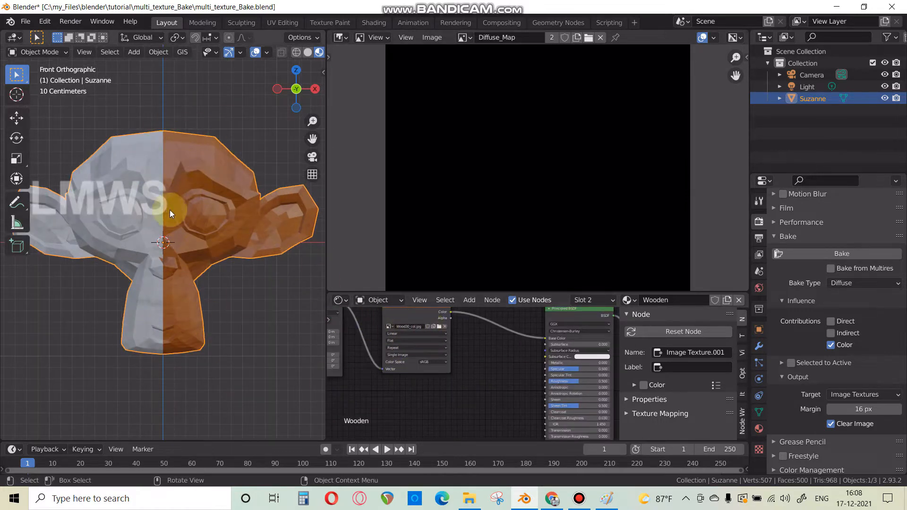
{"action": "scroll", "coordinate": [415, 358], "scroll_direction": "down", "scroll_amount": 2}
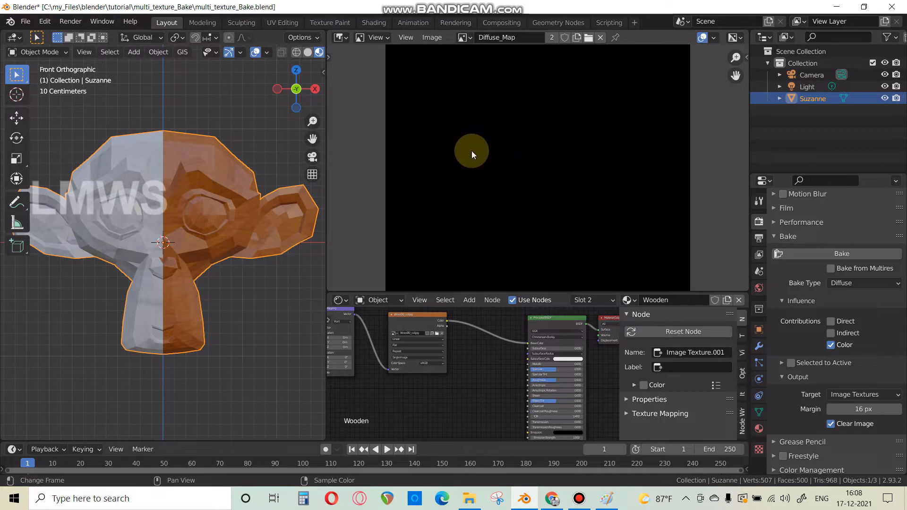
{"action": "scroll", "coordinate": [471, 152], "scroll_direction": "down", "scroll_amount": 2}
{"action": "scroll", "coordinate": [471, 157], "scroll_direction": "up", "scroll_amount": 1}
{"action": "scroll", "coordinate": [452, 384], "scroll_direction": "down", "scroll_amount": 1}
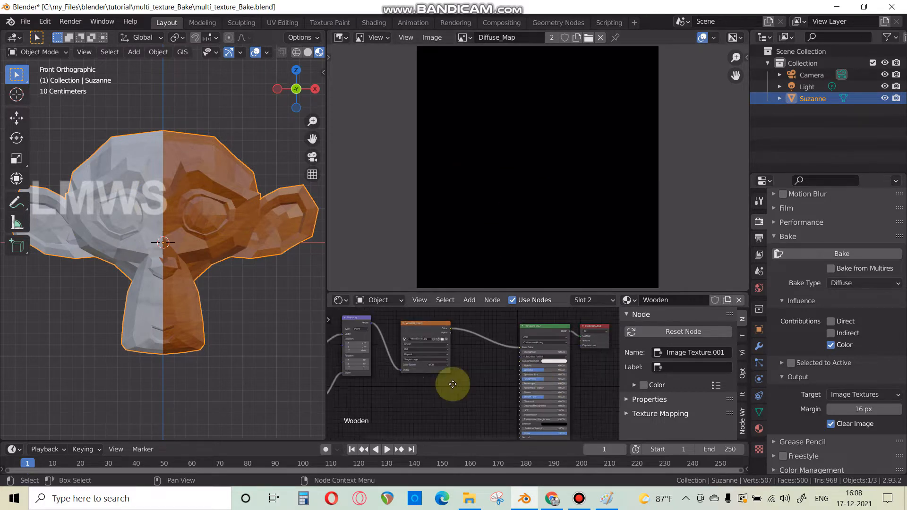
- Select the Diffuse_Map image node in the Wooden material and bake the monkey's diffuse color into it
{"action": "middle_click_drag", "start_coordinate": [452, 384], "coordinate": [296, 379]}
{"action": "scroll", "coordinate": [466, 391], "scroll_direction": "up", "scroll_amount": 8}
{"action": "middle_click_drag", "start_coordinate": [465, 378], "coordinate": [467, 361]}
{"action": "left_click", "coordinate": [517, 341]}
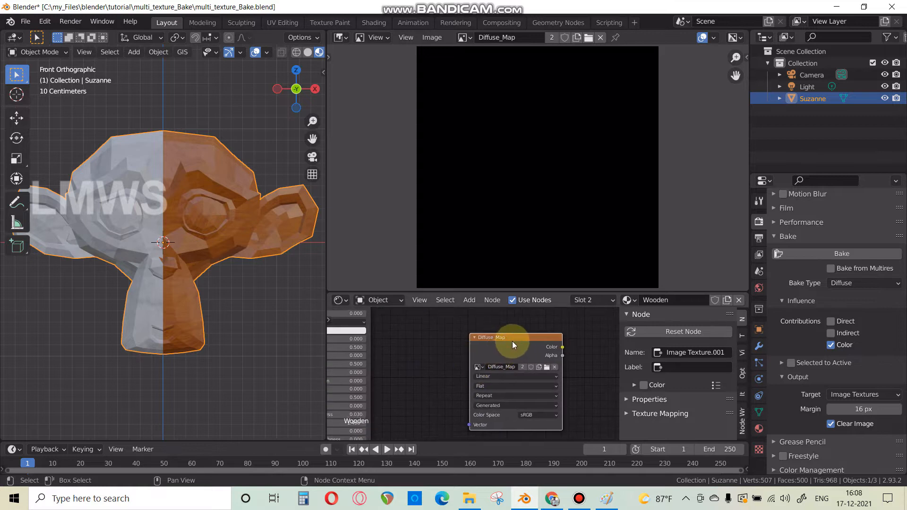
{"action": "left_click", "coordinate": [835, 253]}
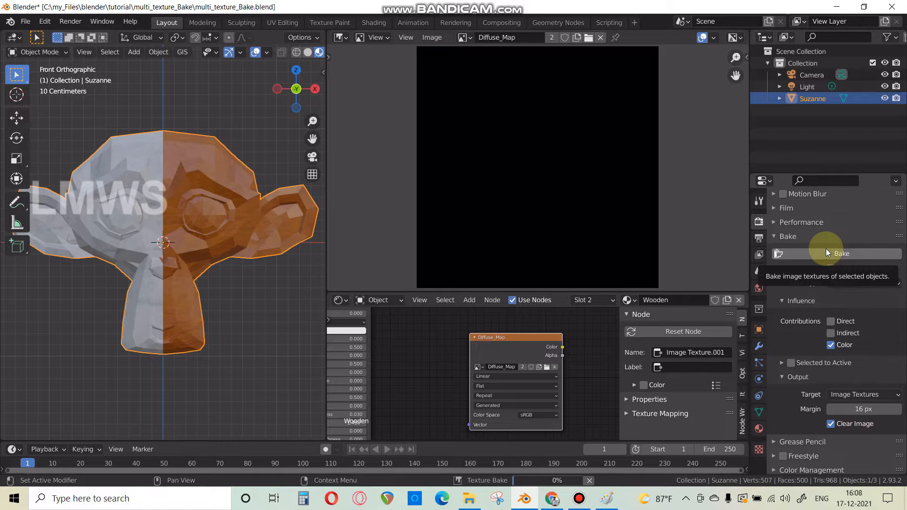
{"action": "mouse_move", "coordinate": [555, 486]}
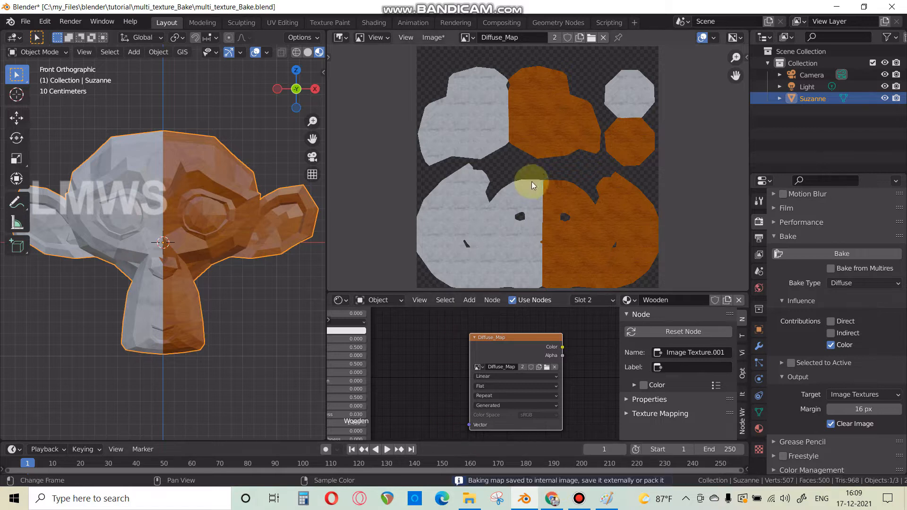
- Examine the baked Diffuse_Map image and compare it with the monkey's two material halves and the Wooden node tree
{"action": "scroll", "coordinate": [514, 249], "scroll_direction": "down", "scroll_amount": 2}
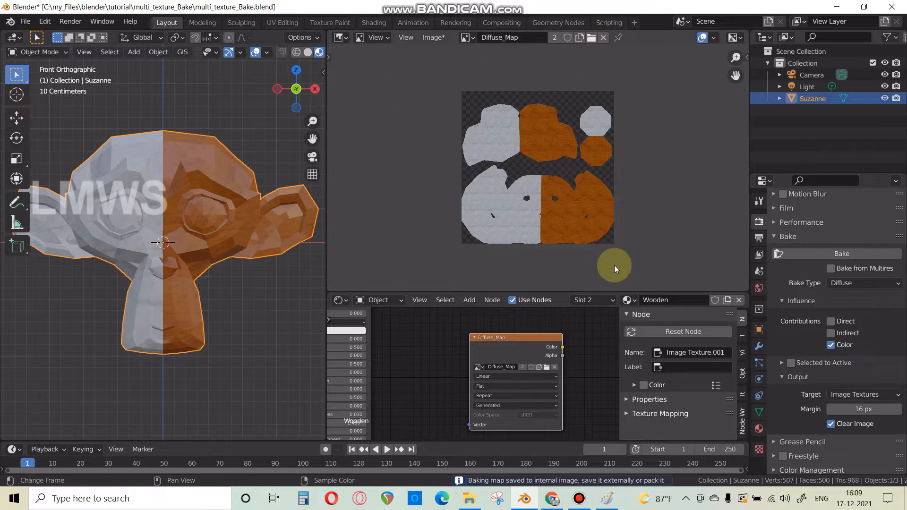
{"action": "scroll", "coordinate": [605, 245], "scroll_direction": "up", "scroll_amount": 5}
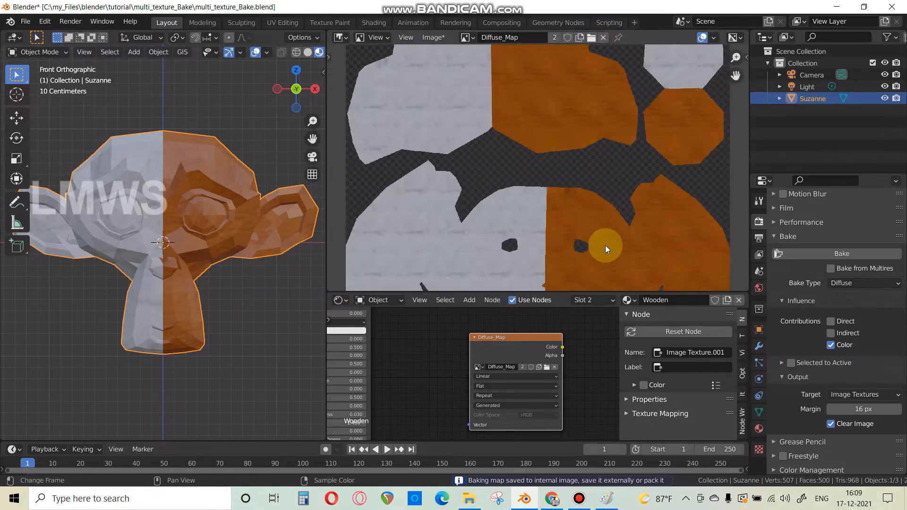
{"action": "scroll", "coordinate": [450, 96], "scroll_direction": "up", "scroll_amount": 4}
{"action": "scroll", "coordinate": [471, 157], "scroll_direction": "down", "scroll_amount": 2}
{"action": "middle_click_drag", "start_coordinate": [428, 136], "coordinate": [554, 204]}
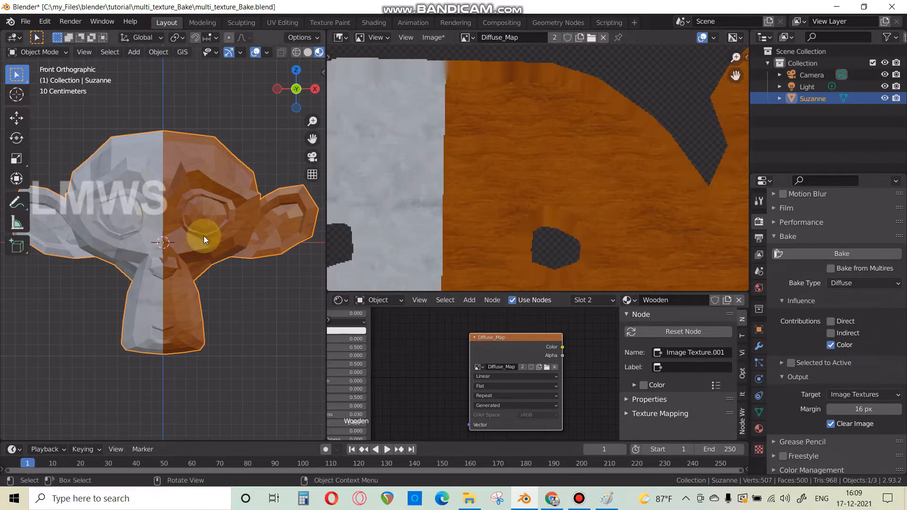
{"action": "scroll", "coordinate": [214, 192], "scroll_direction": "up", "scroll_amount": 2}
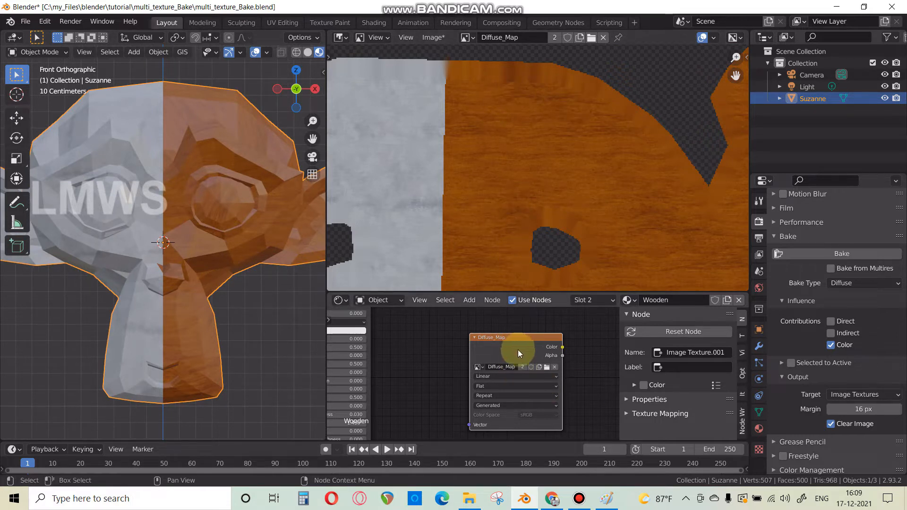
{"action": "scroll", "coordinate": [490, 356], "scroll_direction": "down", "scroll_amount": 6}
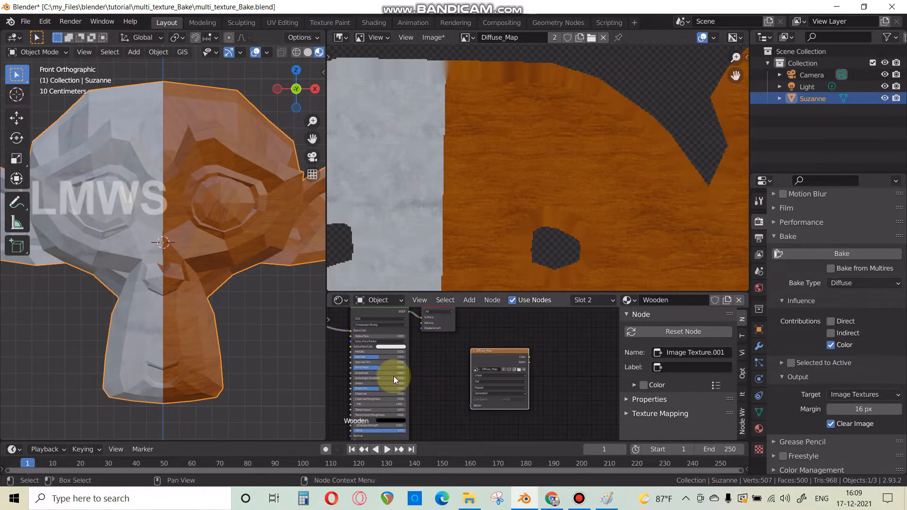
{"action": "middle_click_drag", "start_coordinate": [393, 376], "coordinate": [541, 403]}
{"action": "scroll", "coordinate": [425, 387], "scroll_direction": "up", "scroll_amount": 2}
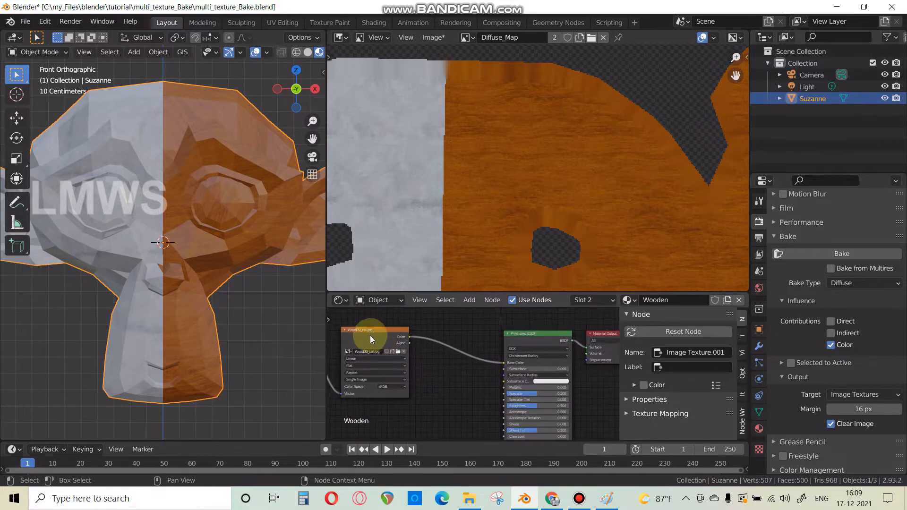
{"action": "scroll", "coordinate": [369, 338], "scroll_direction": "down", "scroll_amount": 1}
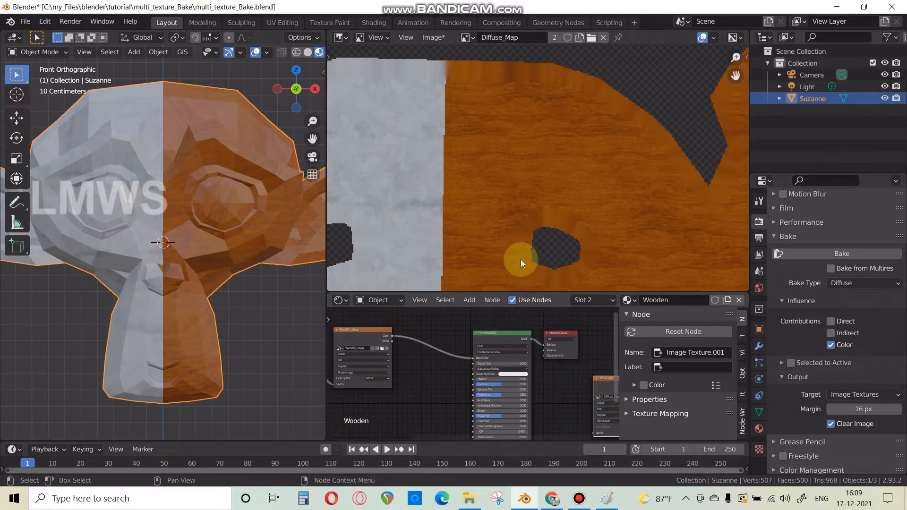
{"action": "scroll", "coordinate": [517, 206], "scroll_direction": "down", "scroll_amount": 4}
{"action": "scroll", "coordinate": [571, 192], "scroll_direction": "down", "scroll_amount": 1}
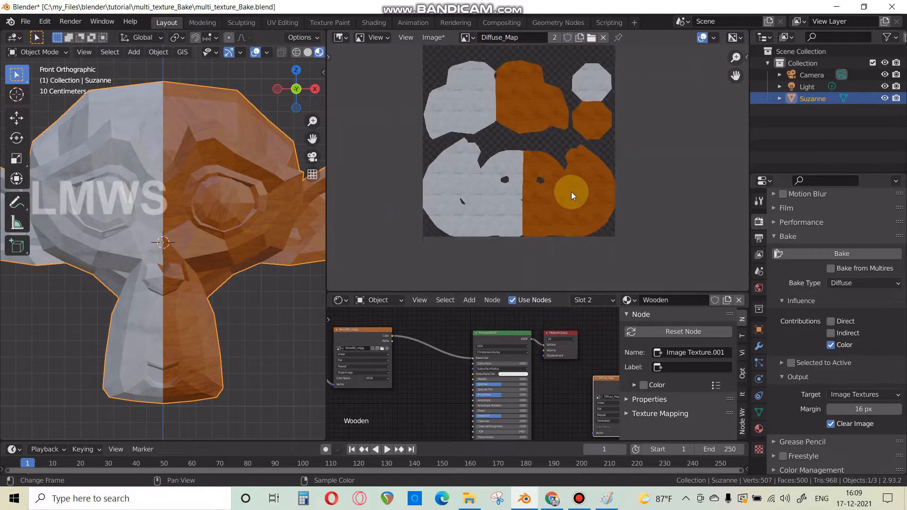
{"action": "scroll", "coordinate": [562, 198], "scroll_direction": "up", "scroll_amount": 3}
{"action": "scroll", "coordinate": [204, 229], "scroll_direction": "down", "scroll_amount": 1}
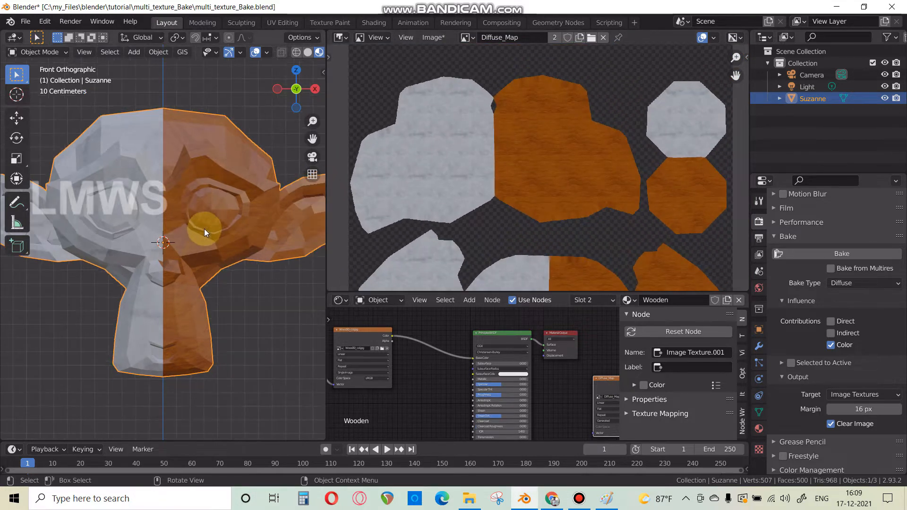
- Switch to the UV Editing workspace and display the Diffuse_Map image in the UV editor
{"action": "left_click", "coordinate": [280, 22]}
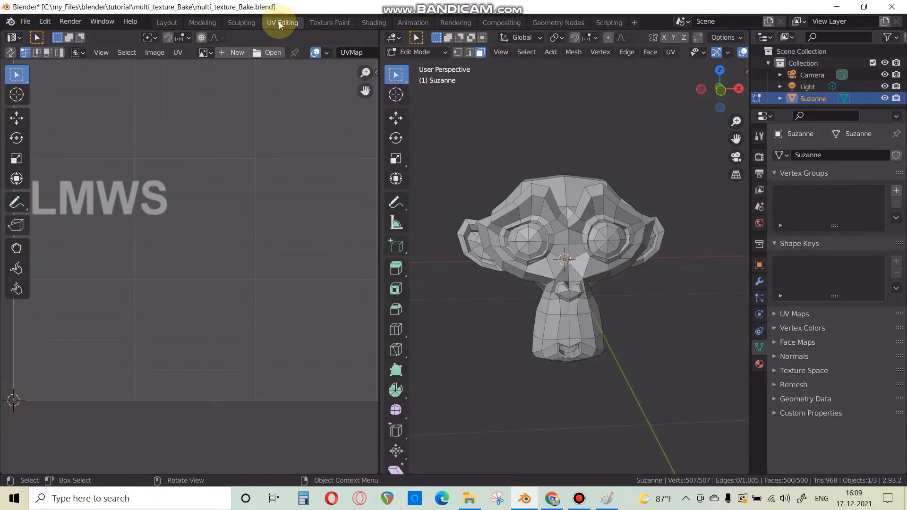
{"action": "left_click", "coordinate": [203, 53]}
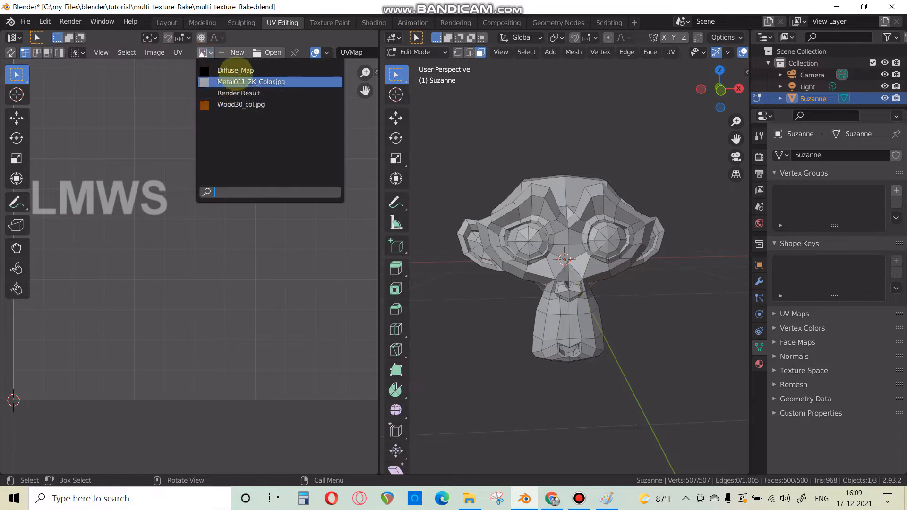
{"action": "left_click", "coordinate": [237, 71]}
{"action": "scroll", "coordinate": [204, 254], "scroll_direction": "down", "scroll_amount": 11}
{"action": "scroll", "coordinate": [199, 252], "scroll_direction": "up", "scroll_amount": 3}
{"action": "scroll", "coordinate": [525, 274], "scroll_direction": "up", "scroll_amount": 1}
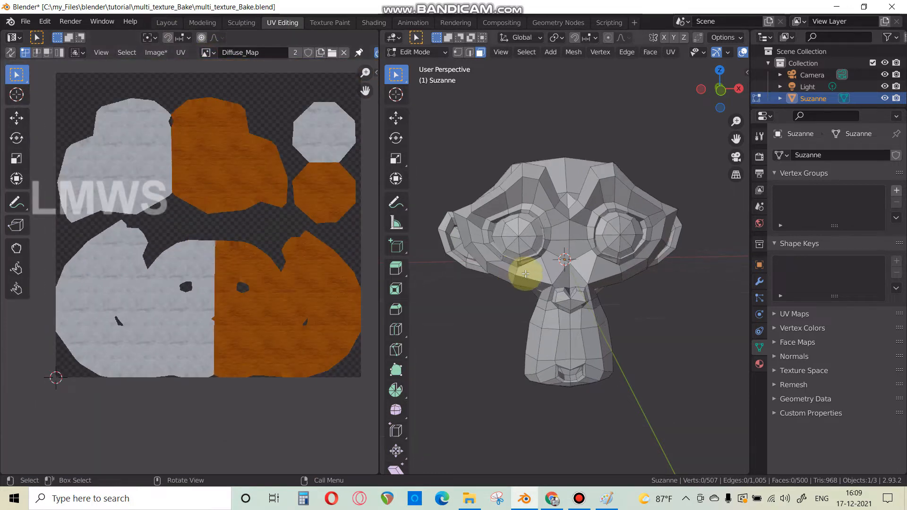
- Show the monkey in Material Preview shading in the UV Editing workspace's 3D viewport
{"action": "scroll", "coordinate": [525, 274], "scroll_direction": "up", "scroll_amount": 3}
{"action": "middle_click_drag", "start_coordinate": [558, 241], "coordinate": [547, 270]}
{"action": "scroll", "coordinate": [548, 257], "scroll_direction": "down", "scroll_amount": 3}
{"action": "scroll", "coordinate": [731, 53], "scroll_direction": "down", "scroll_amount": 1}
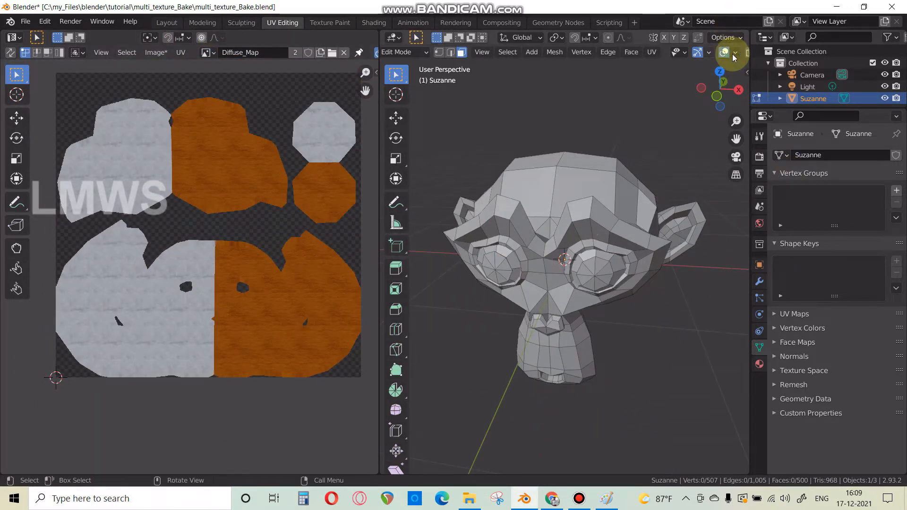
{"action": "scroll", "coordinate": [734, 53], "scroll_direction": "down", "scroll_amount": 3}
{"action": "left_click", "coordinate": [731, 52]}
{"action": "middle_click_drag", "start_coordinate": [591, 223], "coordinate": [587, 166]}
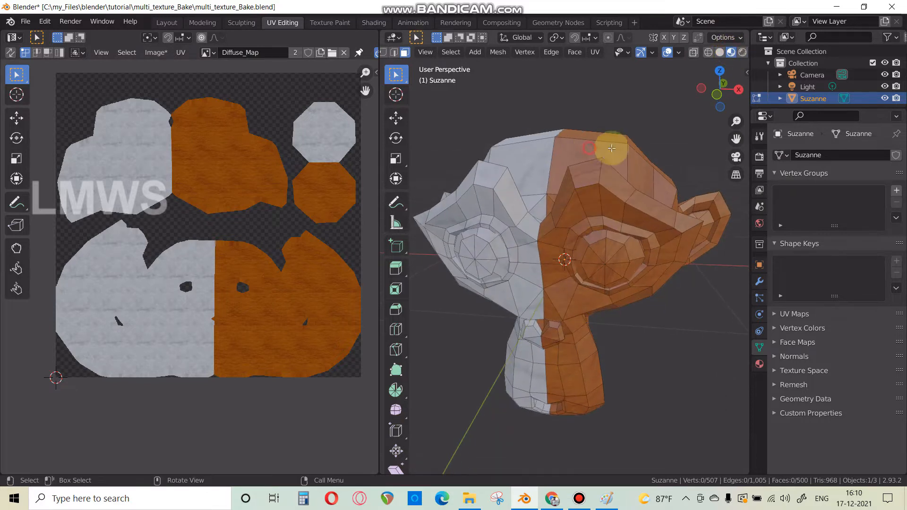
- Select a forehead face on the monkey's wooden half and turn on UV sync selection to show all UV islands
{"action": "left_click", "coordinate": [611, 148]}
{"action": "scroll", "coordinate": [275, 54], "scroll_direction": "down", "scroll_amount": 2}
{"action": "left_click", "coordinate": [10, 52]}
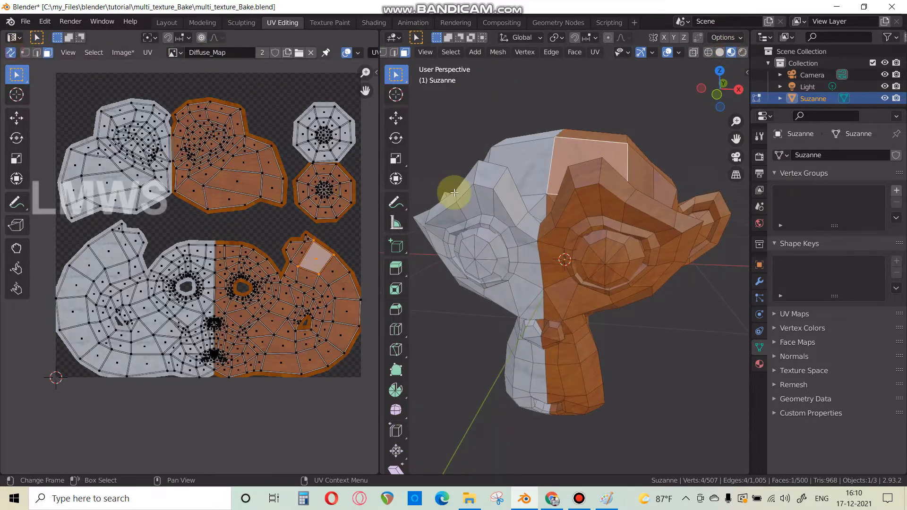
- Compare the UV islands over Diffuse_Map with the metal and wood halves of the monkey, especially along the center seam
{"action": "scroll", "coordinate": [558, 235], "scroll_direction": "up", "scroll_amount": 3}
{"action": "scroll", "coordinate": [588, 297], "scroll_direction": "down", "scroll_amount": 3}
{"action": "middle_click_drag", "start_coordinate": [589, 298], "coordinate": [561, 281]}
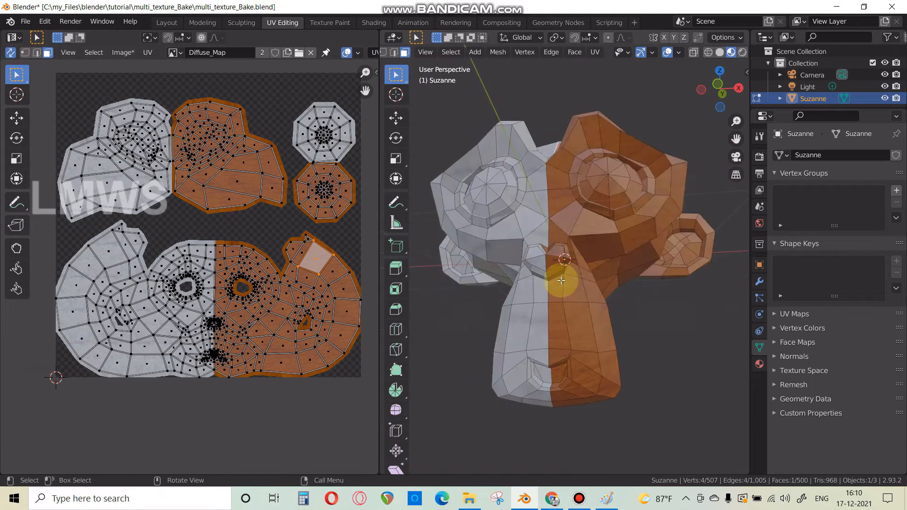
{"action": "scroll", "coordinate": [219, 252], "scroll_direction": "up", "scroll_amount": 2}
{"action": "scroll", "coordinate": [247, 220], "scroll_direction": "down", "scroll_amount": 1}
{"action": "middle_click_drag", "start_coordinate": [186, 113], "coordinate": [156, 204]}
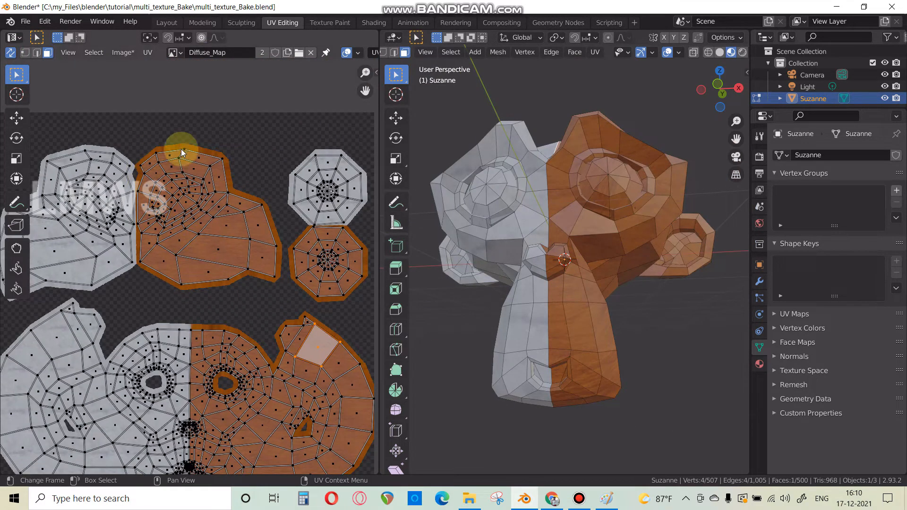
{"action": "middle_click_drag", "start_coordinate": [215, 285], "coordinate": [210, 149]}
{"action": "scroll", "coordinate": [189, 271], "scroll_direction": "up", "scroll_amount": 4}
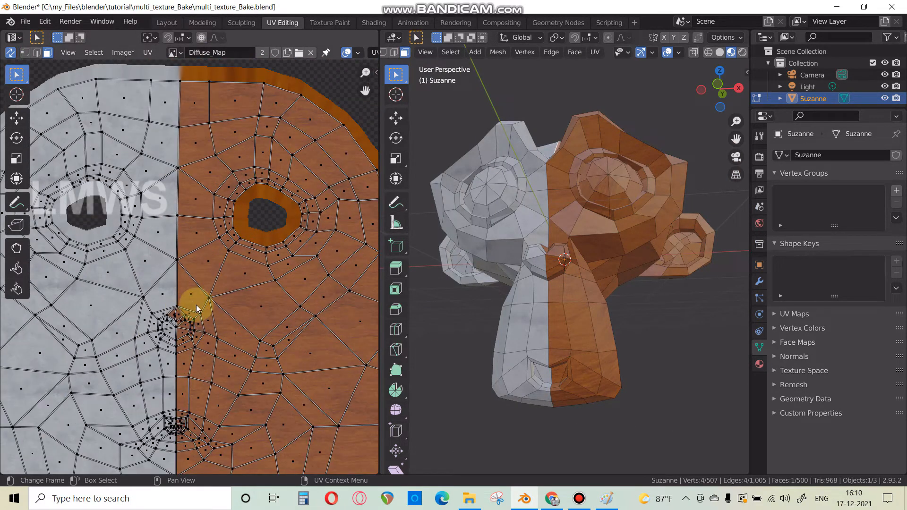
{"action": "middle_click_drag", "start_coordinate": [205, 307], "coordinate": [209, 277]}
{"action": "scroll", "coordinate": [539, 298], "scroll_direction": "up", "scroll_amount": 1}
{"action": "scroll", "coordinate": [538, 298], "scroll_direction": "down", "scroll_amount": 3}
{"action": "middle_click_drag", "start_coordinate": [539, 298], "coordinate": [580, 345]}
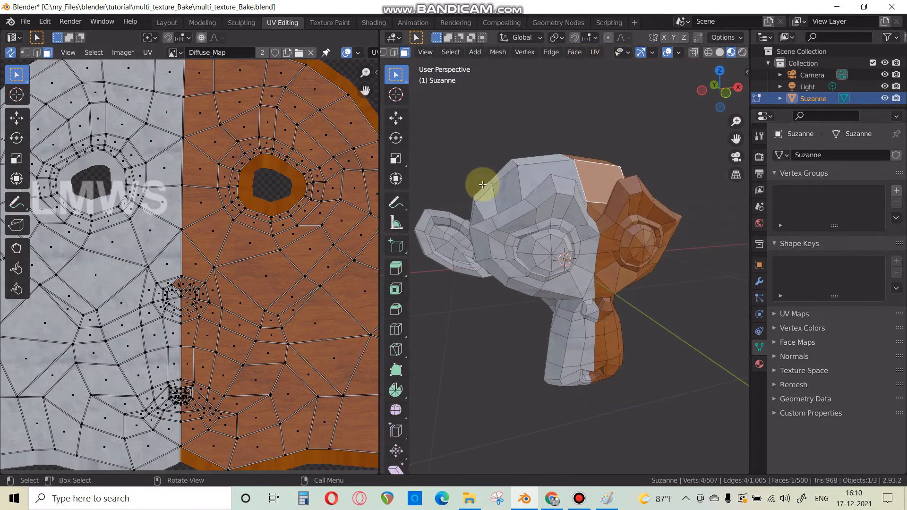
{"action": "scroll", "coordinate": [203, 217], "scroll_direction": "down", "scroll_amount": 3}
{"action": "middle_click_drag", "start_coordinate": [203, 217], "coordinate": [233, 358]}
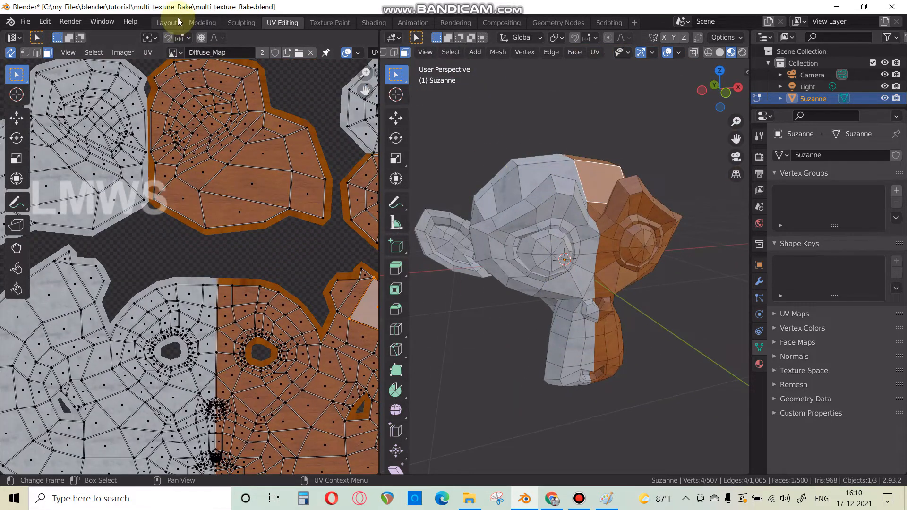
- Return to the Layout workspace, save the baked image as Suzeene_Diffuse_Map.png in the multi_texture_Bake folder, and save the Blender file
{"action": "left_click", "coordinate": [167, 22]}
{"action": "left_click", "coordinate": [425, 37]}
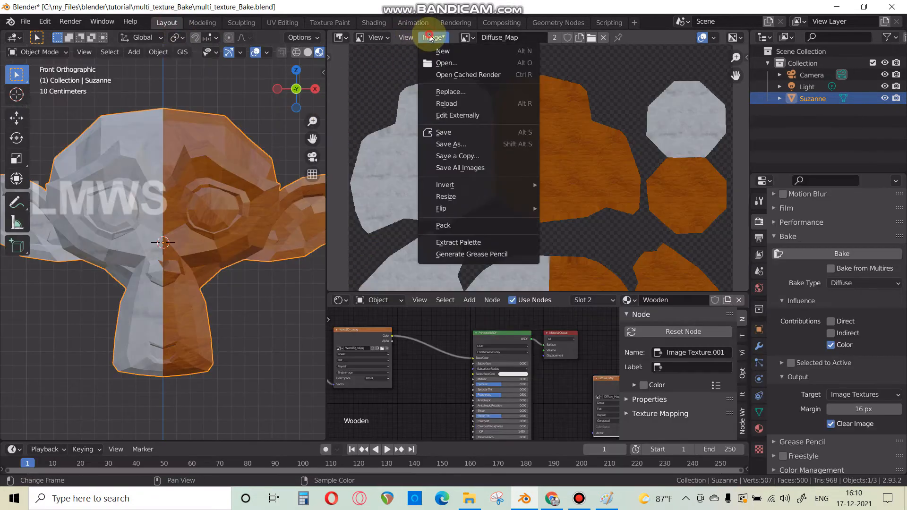
{"action": "left_click", "coordinate": [463, 144]}
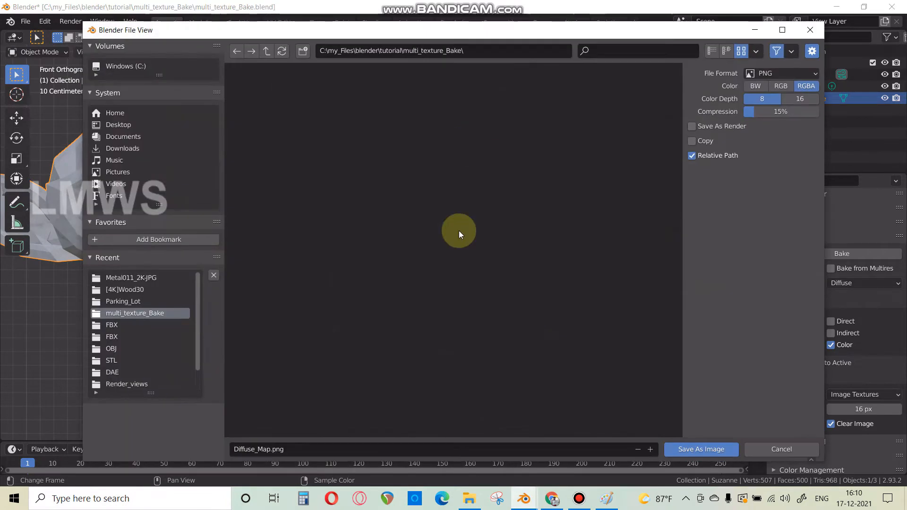
{"action": "left_click", "coordinate": [235, 449]}
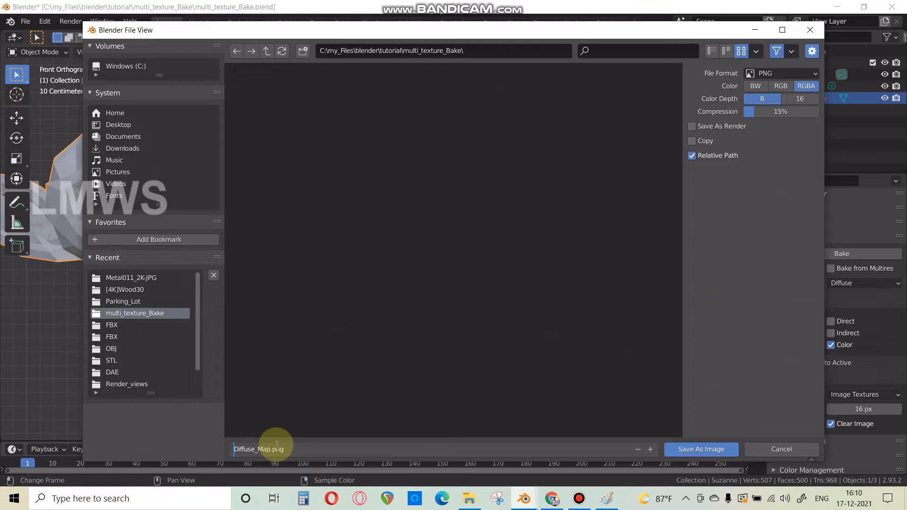
{"action": "key", "text": "Delete"}
{"action": "key", "text": "Delete"}
{"action": "key", "text": "Delete"}
{"action": "key", "text": "Delete"}
{"action": "key", "text": "Delete"}
{"action": "key", "text": "Delete"}
{"action": "key", "text": "Delete"}
{"action": "type", "text": "Suzeen"}
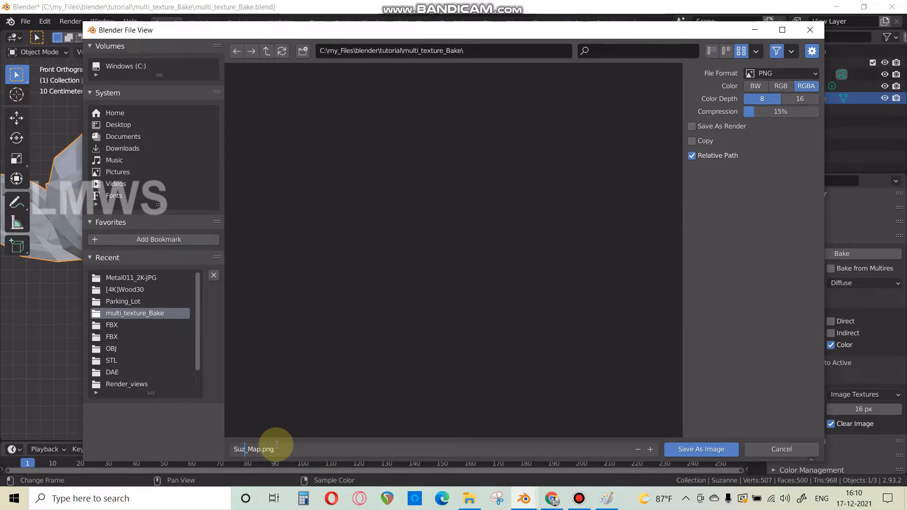
{"action": "type", "text": "e_Diffuse"}
{"action": "key", "text": "Return"}
{"action": "key", "text": "ctrl+s"}
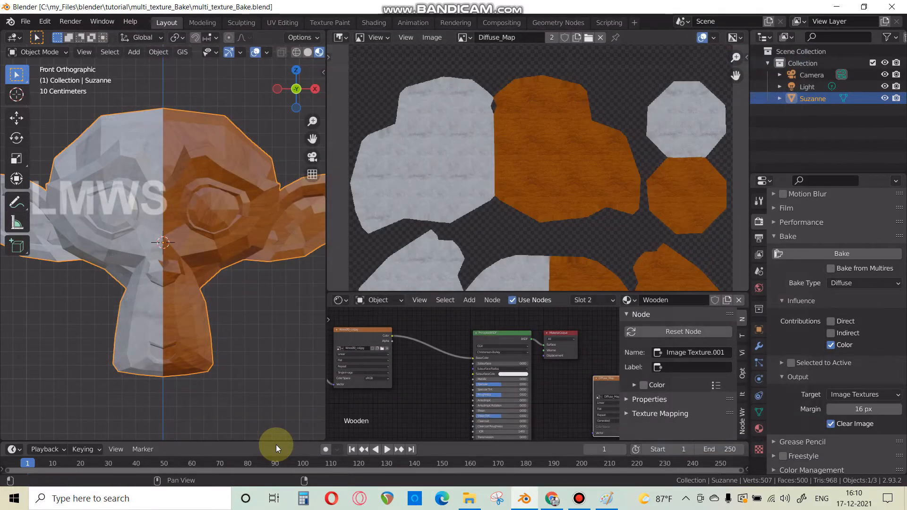
- Select the Wood30_col.jpg image node in the Wooden node tree and show the monkey's material slots and surface settings
{"action": "middle_click_drag", "start_coordinate": [539, 406], "coordinate": [614, 402]}
{"action": "scroll", "coordinate": [461, 385], "scroll_direction": "down", "scroll_amount": 3}
{"action": "scroll", "coordinate": [299, 399], "scroll_direction": "up", "scroll_amount": 2}
{"action": "scroll", "coordinate": [498, 401], "scroll_direction": "up", "scroll_amount": 3}
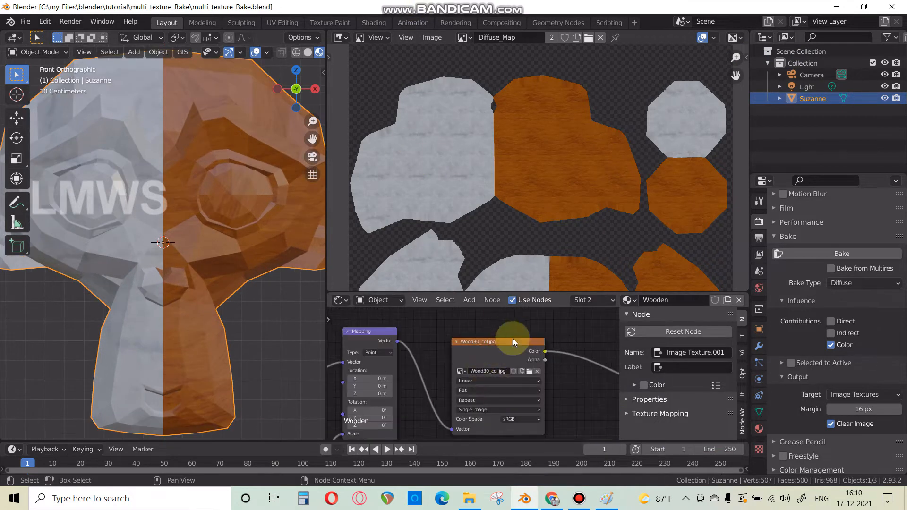
{"action": "left_click", "coordinate": [486, 350]}
{"action": "left_click", "coordinate": [759, 428]}
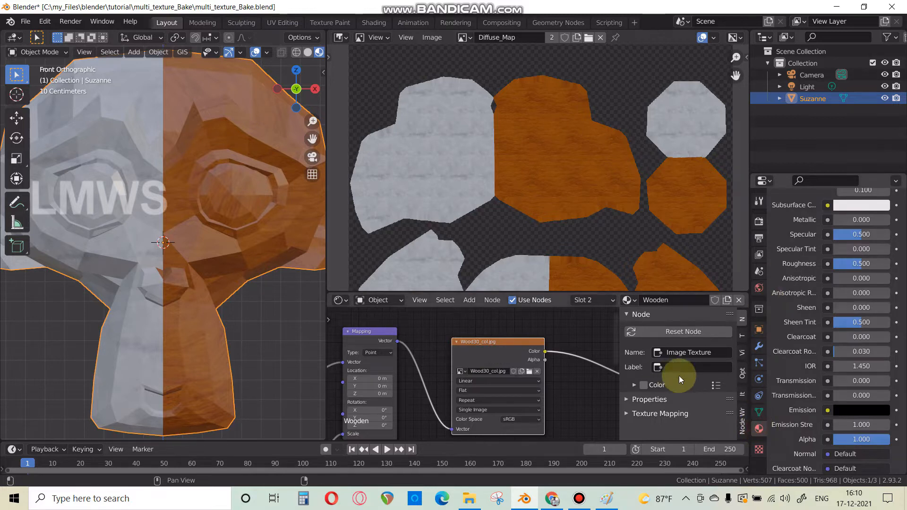
{"action": "scroll", "coordinate": [781, 357], "scroll_direction": "up", "scroll_amount": 10}
{"action": "scroll", "coordinate": [593, 398], "scroll_direction": "down", "scroll_amount": 2}
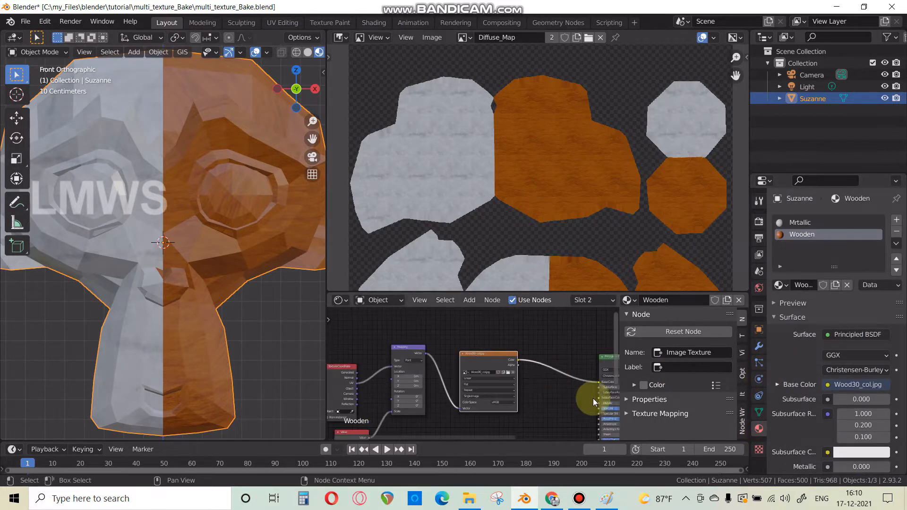
{"action": "scroll", "coordinate": [499, 376], "scroll_direction": "down", "scroll_amount": 1}
{"action": "scroll", "coordinate": [500, 376], "scroll_direction": "up", "scroll_amount": 1}
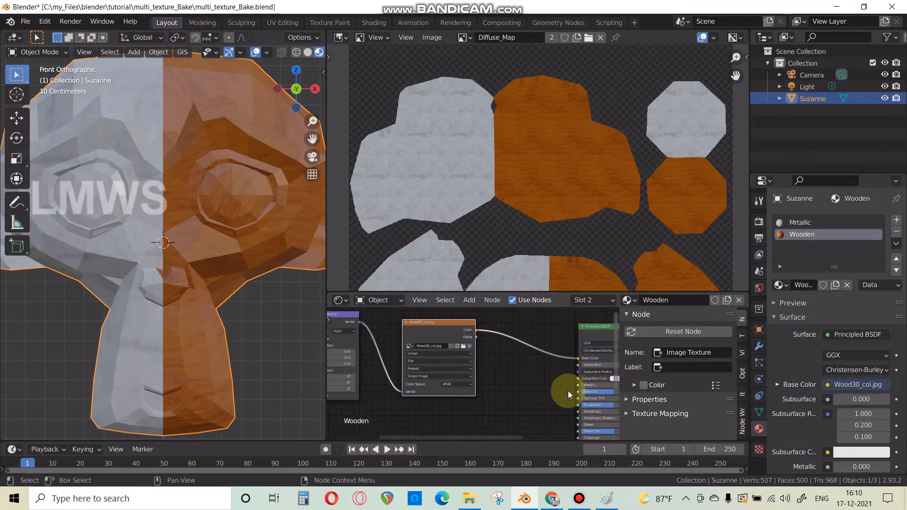
- Replace the Wooden material's color texture with Wood30_rgh.jpg from the [4K]Wood30 folder
{"action": "left_click", "coordinate": [461, 347]}
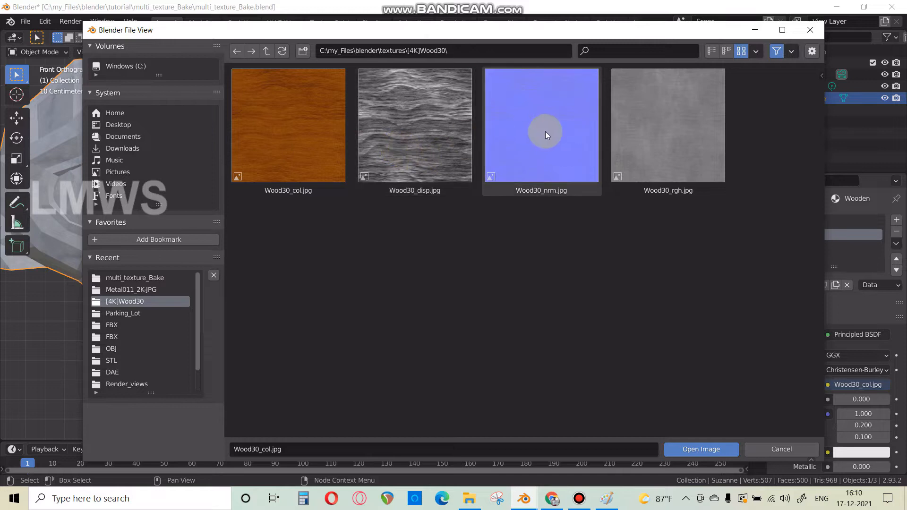
{"action": "left_click", "coordinate": [696, 148]}
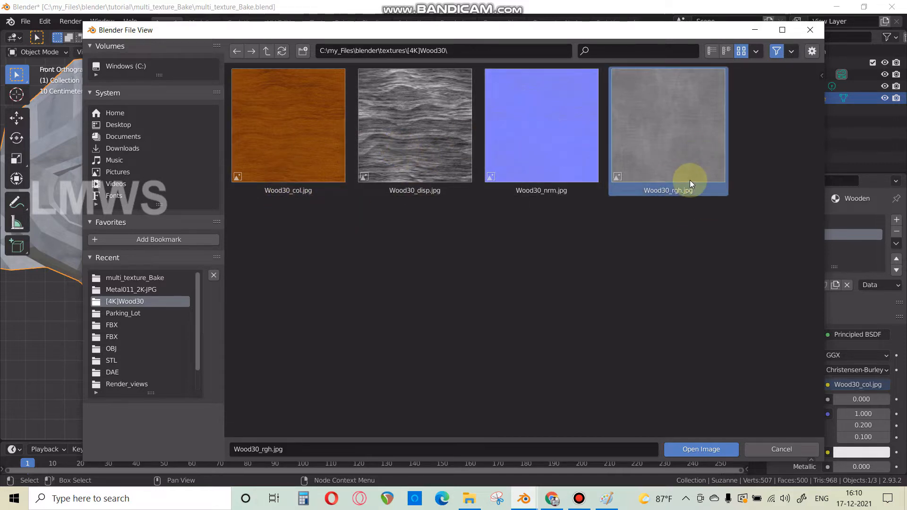
{"action": "left_click", "coordinate": [701, 450]}
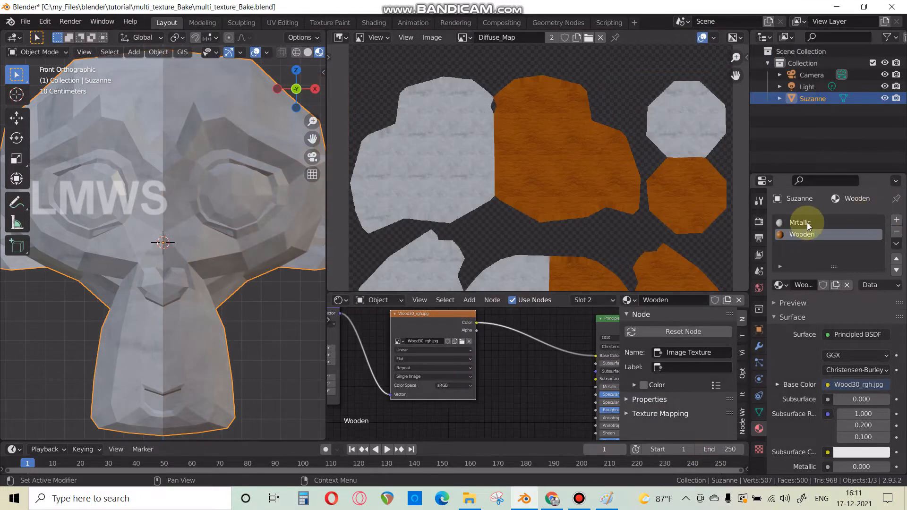
- Replace the Mrtallic material's color texture with Metal011_2K_Roughness.jpg from the Metal011_2K-JPG folder
{"action": "left_click", "coordinate": [807, 223]}
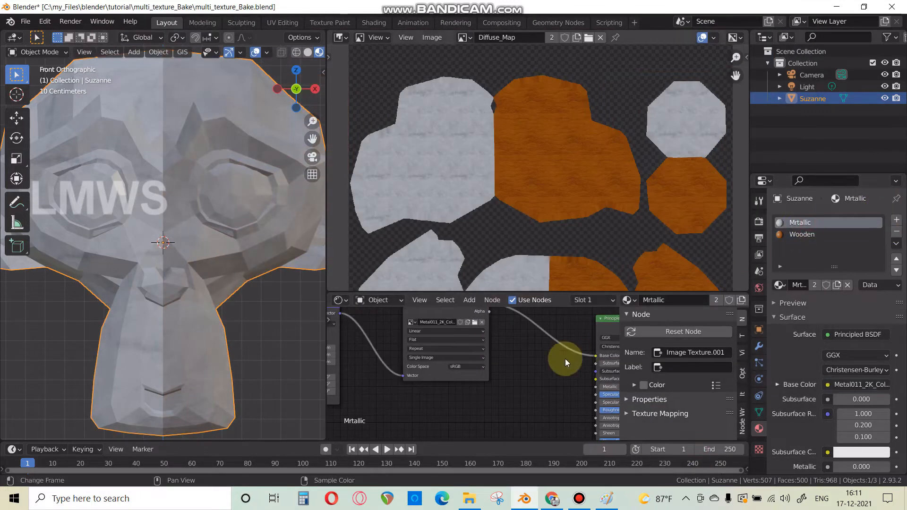
{"action": "middle_click_drag", "start_coordinate": [539, 367], "coordinate": [511, 384]}
{"action": "scroll", "coordinate": [482, 382], "scroll_direction": "up", "scroll_amount": 2}
{"action": "left_click", "coordinate": [438, 337]}
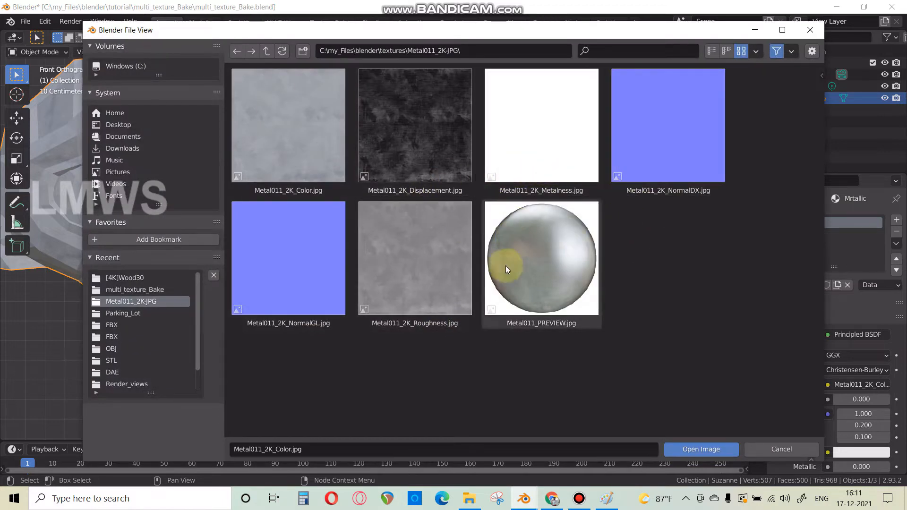
{"action": "double_click", "coordinate": [426, 277]}
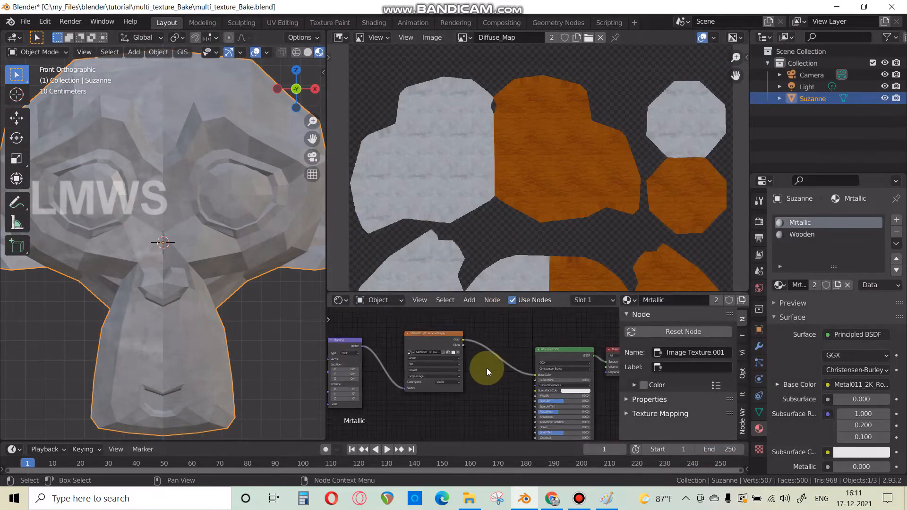
- Select the Diffuse_Map image node as the bake target in both the Mrtallic and Wooden node trees
{"action": "scroll", "coordinate": [486, 368], "scroll_direction": "down", "scroll_amount": 4}
{"action": "middle_click_drag", "start_coordinate": [454, 369], "coordinate": [335, 347]}
{"action": "left_click", "coordinate": [506, 355]}
{"action": "left_click", "coordinate": [512, 377]}
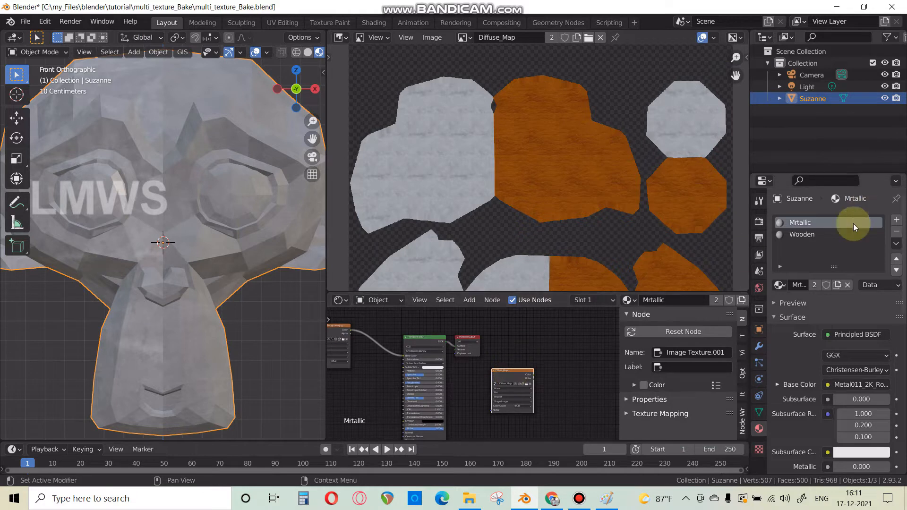
{"action": "left_click", "coordinate": [807, 234]}
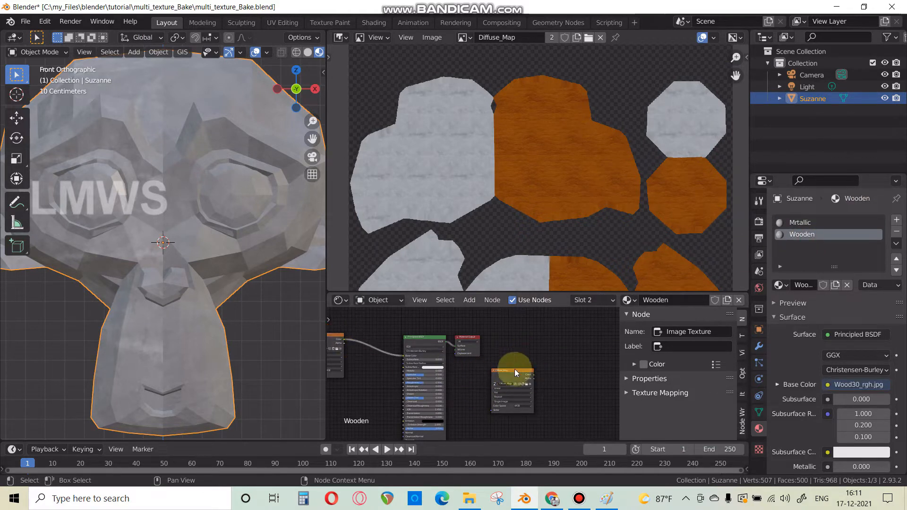
{"action": "left_click", "coordinate": [812, 222]}
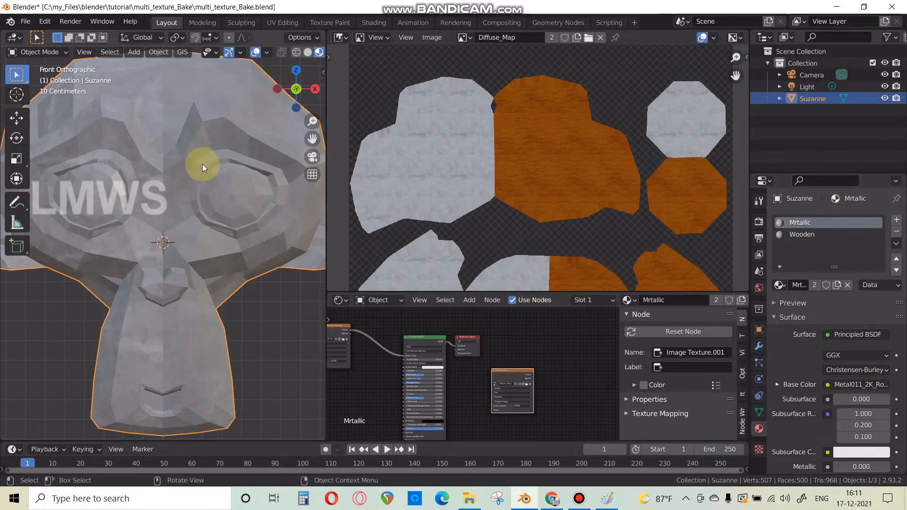
- Bake both materials' roughness textures into the Diffuse_Map image with the Diffuse bake type
{"action": "scroll", "coordinate": [202, 164], "scroll_direction": "down", "scroll_amount": 2}
{"action": "scroll", "coordinate": [517, 164], "scroll_direction": "down", "scroll_amount": 4}
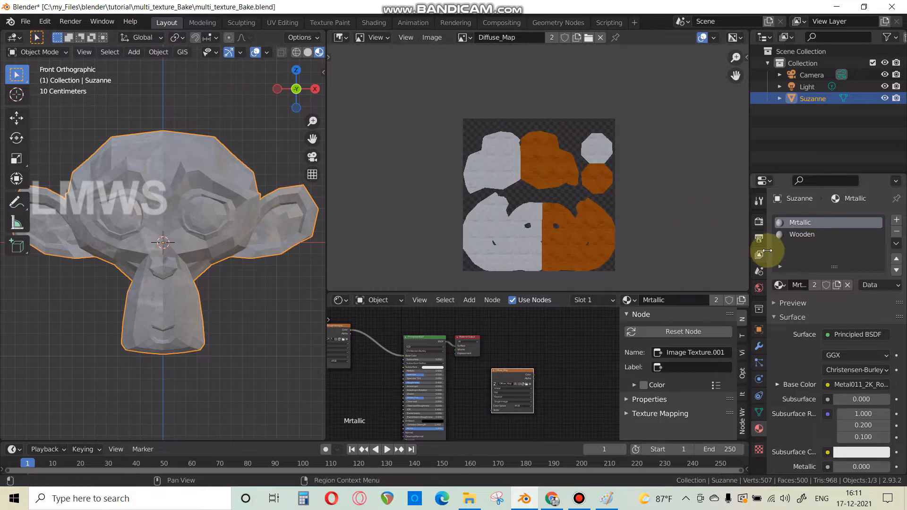
{"action": "left_click", "coordinate": [759, 221]}
{"action": "scroll", "coordinate": [791, 326], "scroll_direction": "down", "scroll_amount": 10}
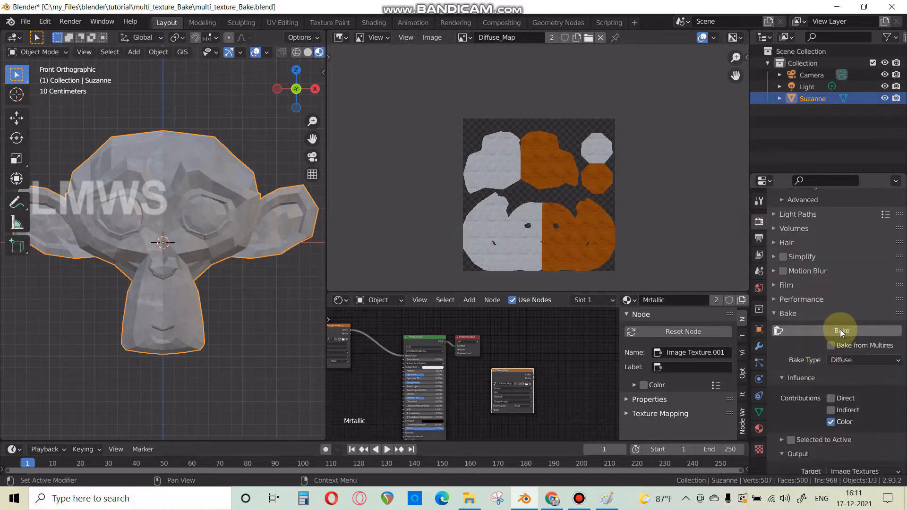
{"action": "left_click", "coordinate": [840, 331]}
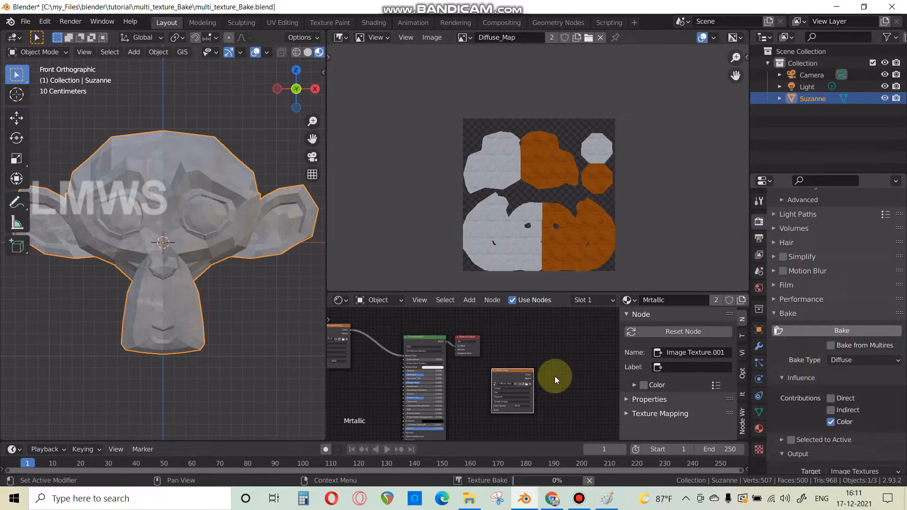
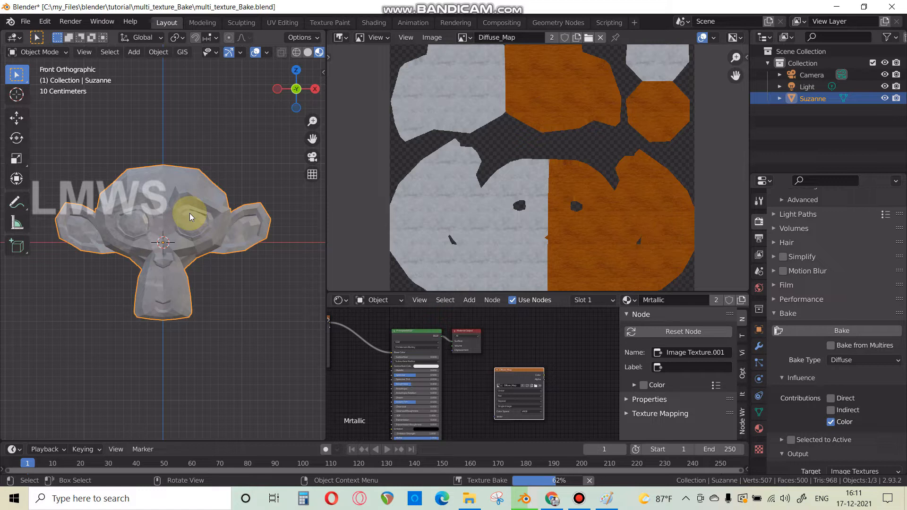
{"action": "scroll", "coordinate": [189, 215], "scroll_direction": "down", "scroll_amount": 2}
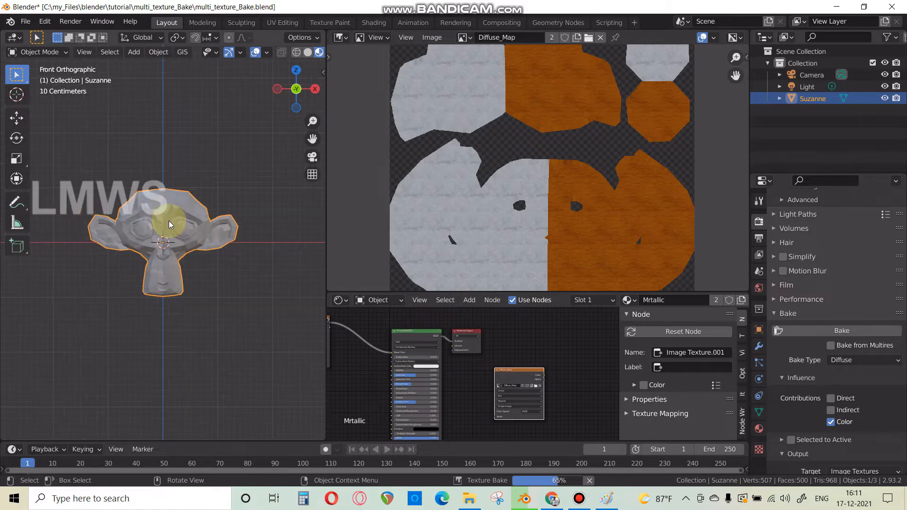
{"action": "scroll", "coordinate": [145, 259], "scroll_direction": "down", "scroll_amount": 1}
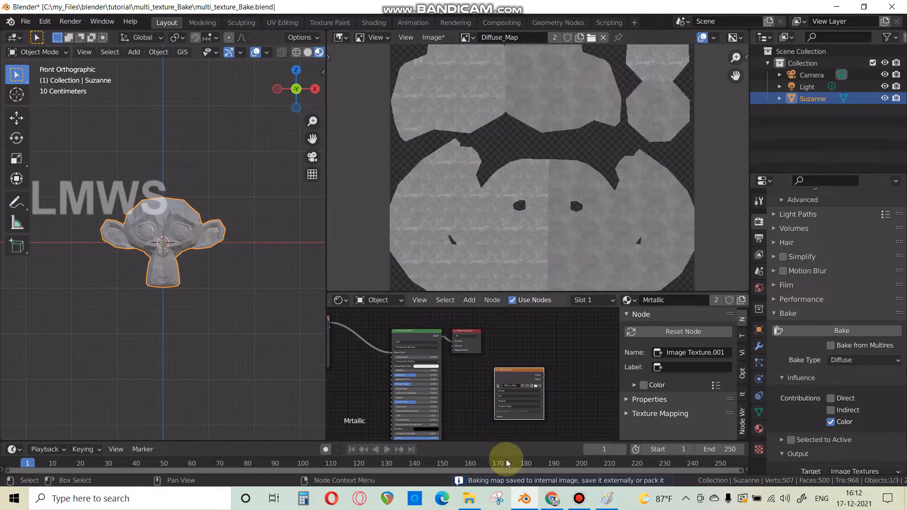
- Examine the baked roughness islands on both sides of the center seam and compare them with the monkey and its node setup
{"action": "middle_click_drag", "start_coordinate": [410, 392], "coordinate": [493, 382]}
{"action": "scroll", "coordinate": [473, 378], "scroll_direction": "up", "scroll_amount": 2}
{"action": "middle_click_drag", "start_coordinate": [356, 372], "coordinate": [418, 420]}
{"action": "middle_click_drag", "start_coordinate": [409, 349], "coordinate": [293, 342]}
{"action": "scroll", "coordinate": [543, 194], "scroll_direction": "up", "scroll_amount": 4}
{"action": "scroll", "coordinate": [561, 199], "scroll_direction": "down", "scroll_amount": 4}
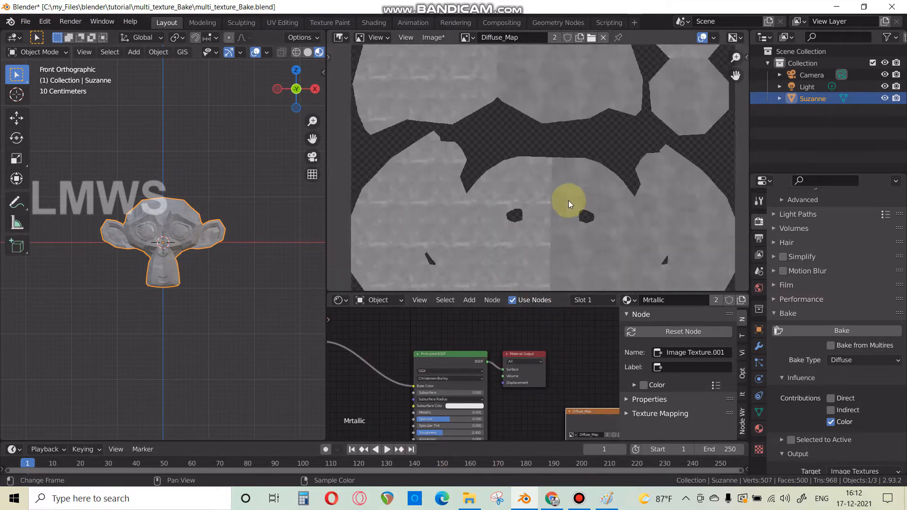
{"action": "scroll", "coordinate": [527, 224], "scroll_direction": "up", "scroll_amount": 3}
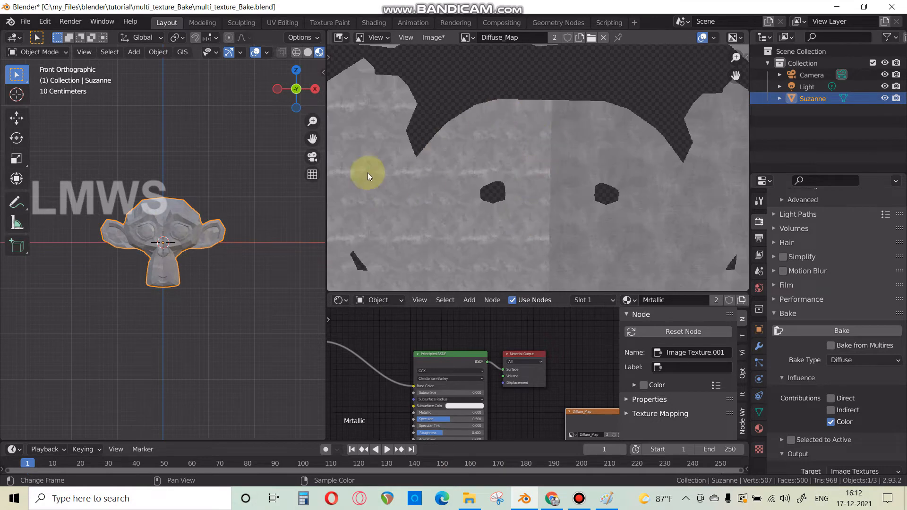
{"action": "scroll", "coordinate": [153, 269], "scroll_direction": "up", "scroll_amount": 3}
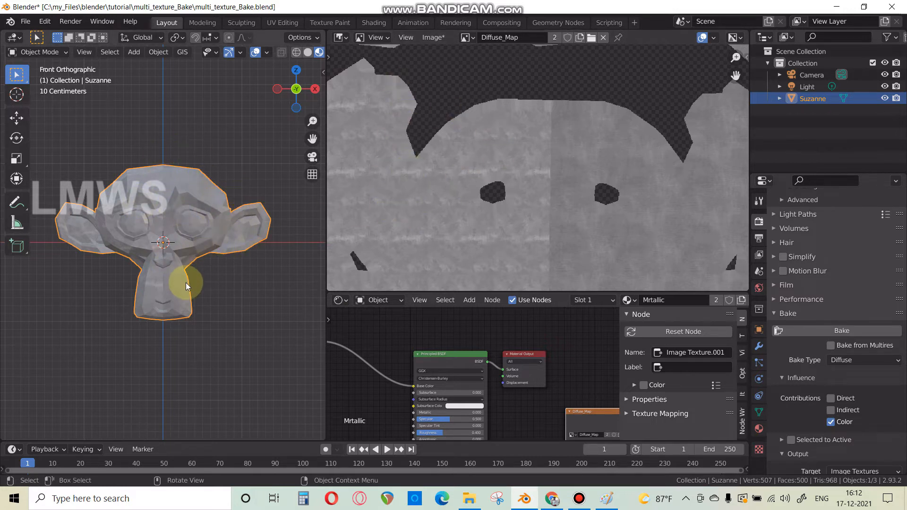
{"action": "scroll", "coordinate": [492, 197], "scroll_direction": "down", "scroll_amount": 3}
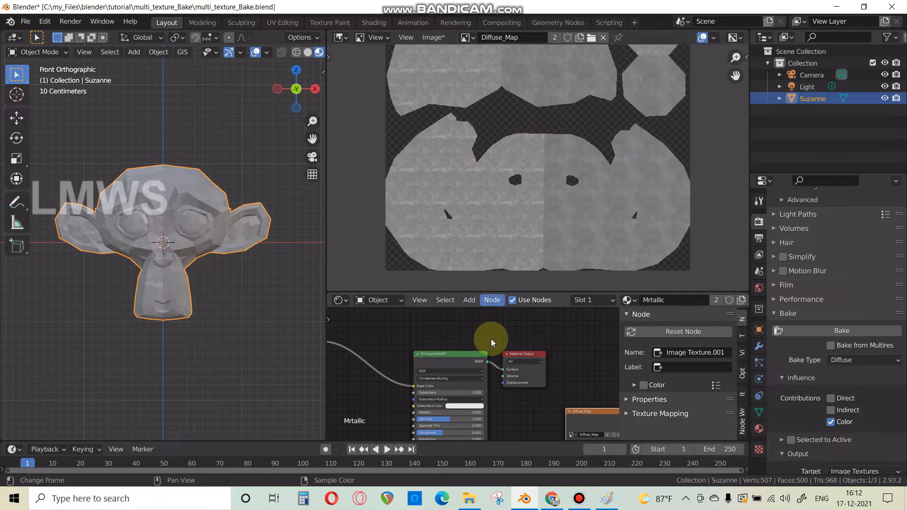
- Save the baked image as Suzeene_Roughness_Map.png in the multi_texture_Bake folder and save the Blender file
{"action": "left_click", "coordinate": [439, 40]}
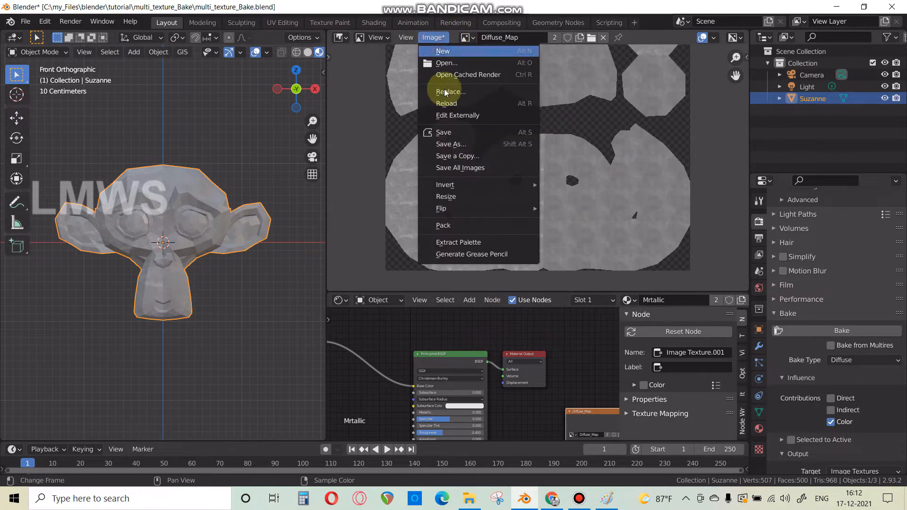
{"action": "left_click", "coordinate": [466, 141]}
{"action": "left_click", "coordinate": [297, 151]}
{"action": "left_click", "coordinate": [284, 451]}
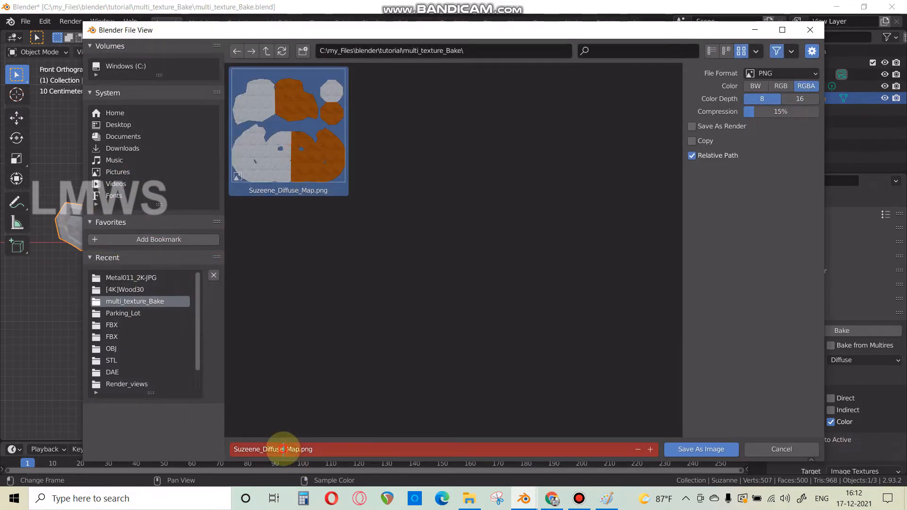
{"action": "left_click_drag", "start_coordinate": [283, 451], "coordinate": [260, 453]}
{"action": "type", "text": "Rough"}
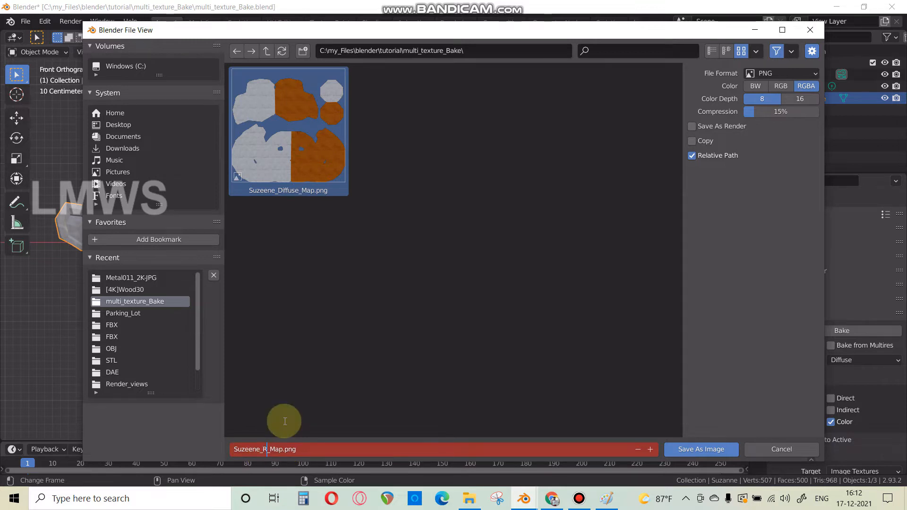
{"action": "type", "text": "ness"}
{"action": "key", "text": "Return"}
{"action": "key", "text": "ctrl+s"}
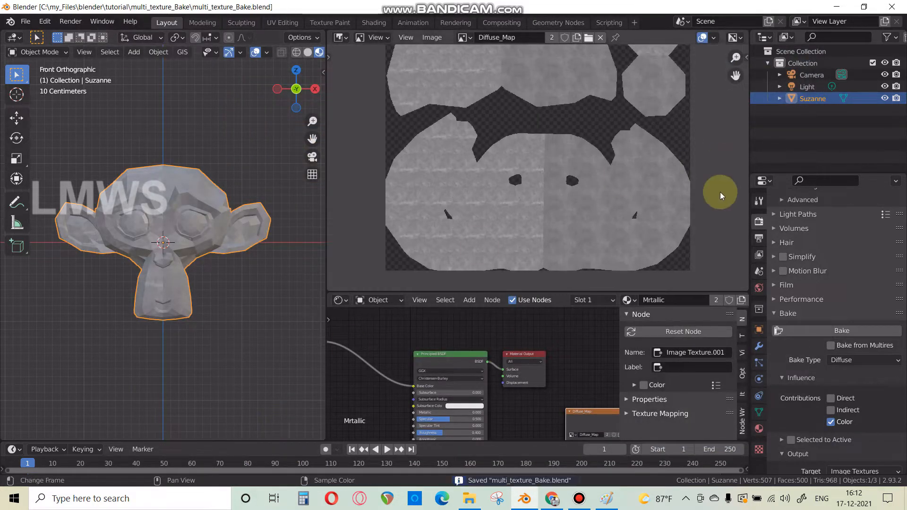
- Replace the Mrtallic material's color texture with Metal011_2K_Metalness.jpg from the Metal011_2K-JPG folder
{"action": "left_click", "coordinate": [759, 429]}
{"action": "scroll", "coordinate": [551, 372], "scroll_direction": "down", "scroll_amount": 3}
{"action": "middle_click_drag", "start_coordinate": [543, 411], "coordinate": [677, 408]}
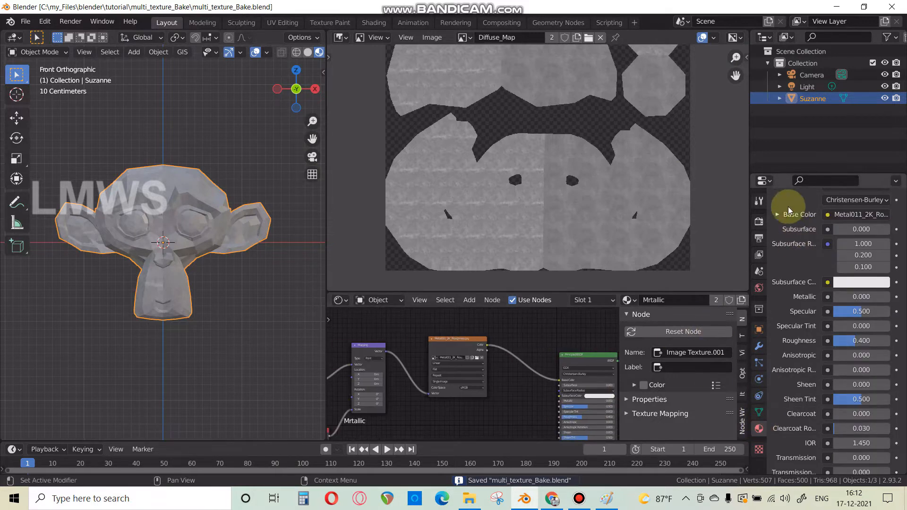
{"action": "scroll", "coordinate": [520, 401], "scroll_direction": "down", "scroll_amount": 3}
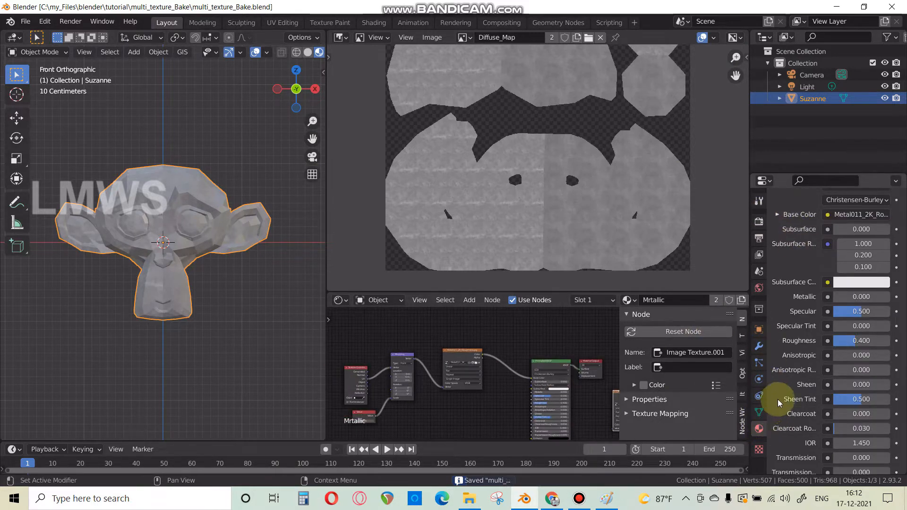
{"action": "scroll", "coordinate": [782, 397], "scroll_direction": "up", "scroll_amount": 8}
{"action": "scroll", "coordinate": [474, 399], "scroll_direction": "down", "scroll_amount": 1}
{"action": "scroll", "coordinate": [477, 392], "scroll_direction": "up", "scroll_amount": 5}
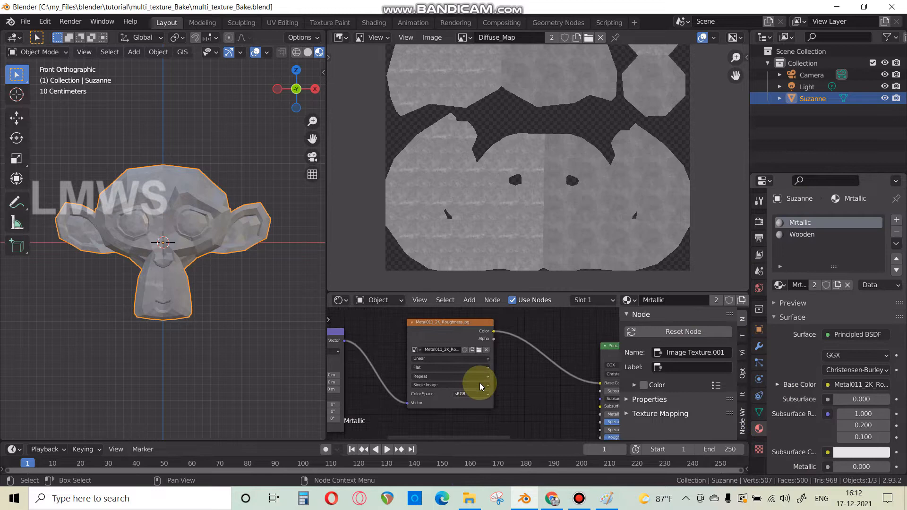
{"action": "left_click", "coordinate": [482, 344]}
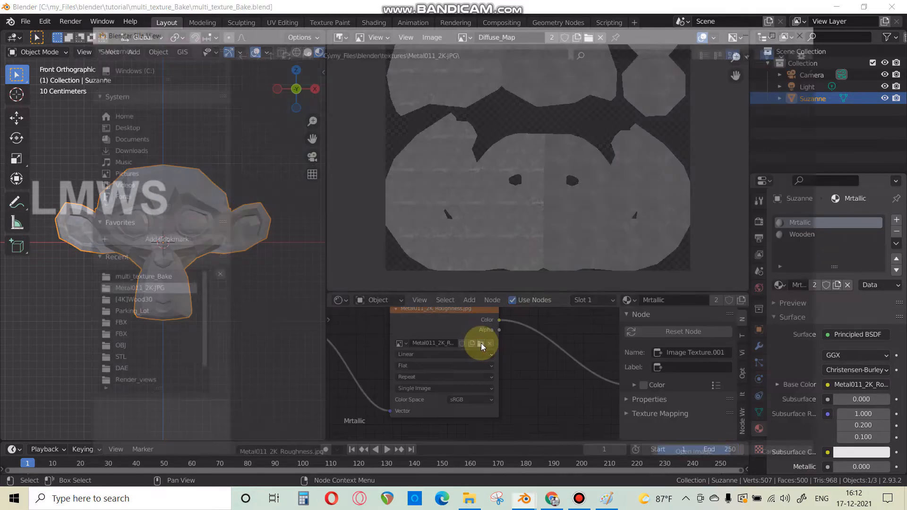
{"action": "left_click", "coordinate": [544, 154]}
{"action": "left_click", "coordinate": [544, 153]}
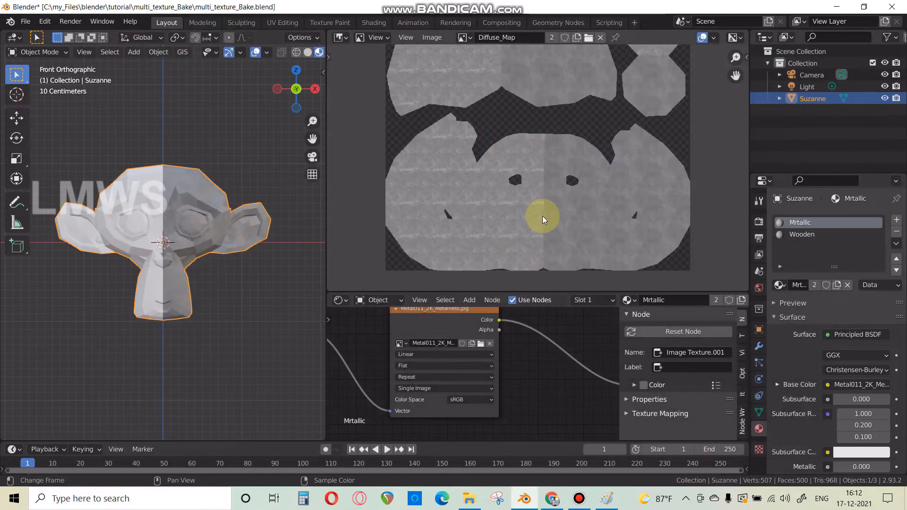
- Disconnect the Wood30_rgh.jpg texture from the Wooden material's Base Color and set that color to black
{"action": "left_click", "coordinate": [794, 235]}
{"action": "scroll", "coordinate": [511, 390], "scroll_direction": "down", "scroll_amount": 3}
{"action": "middle_click_drag", "start_coordinate": [525, 388], "coordinate": [522, 373]}
{"action": "scroll", "coordinate": [486, 372], "scroll_direction": "up", "scroll_amount": 1}
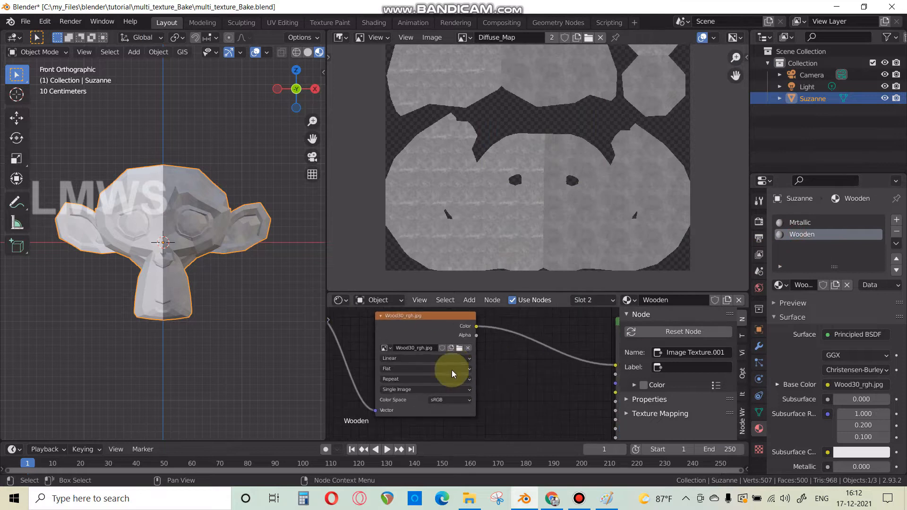
{"action": "middle_click_drag", "start_coordinate": [607, 388], "coordinate": [509, 386]}
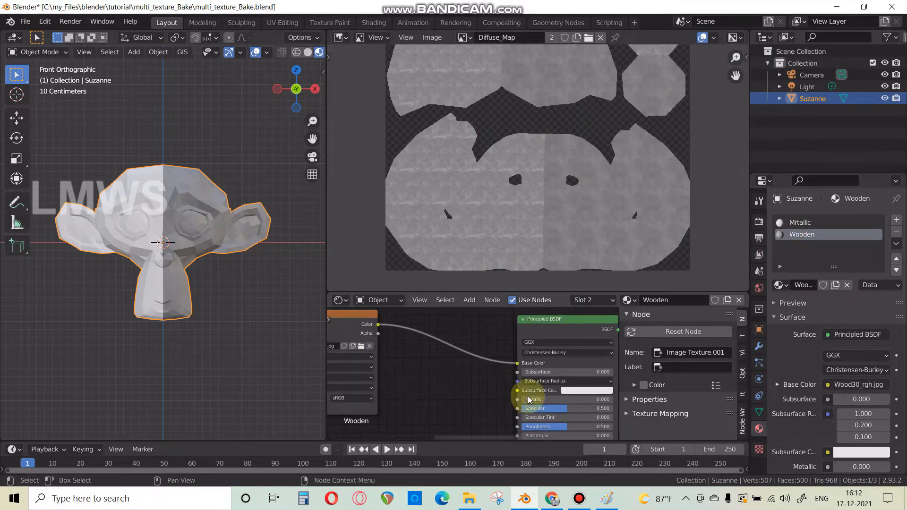
{"action": "left_click_drag", "start_coordinate": [516, 364], "coordinate": [462, 351]}
{"action": "left_click", "coordinate": [588, 364]}
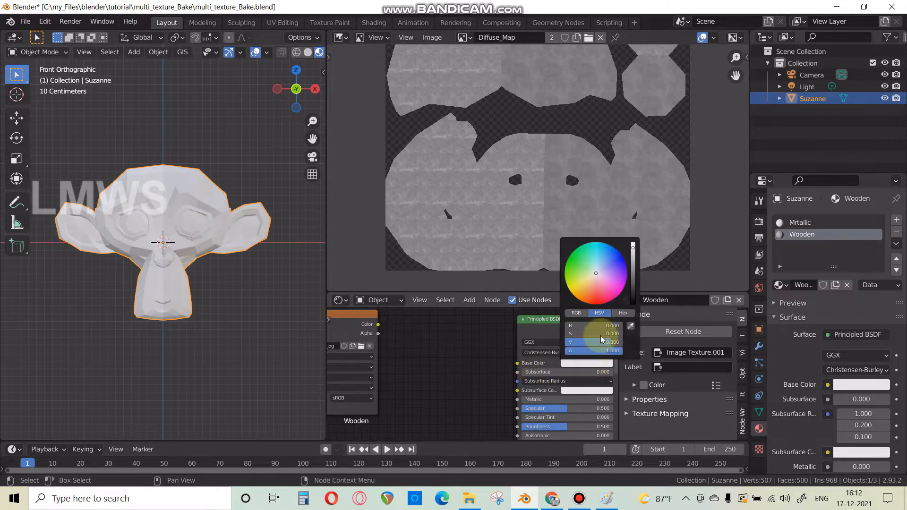
{"action": "mouse_move", "coordinate": [632, 284]}
{"action": "left_mouse_down"}
{"action": "mouse_move", "coordinate": [632, 306]}
{"action": "mouse_move", "coordinate": [632, 284]}
{"action": "left_mouse_up"}
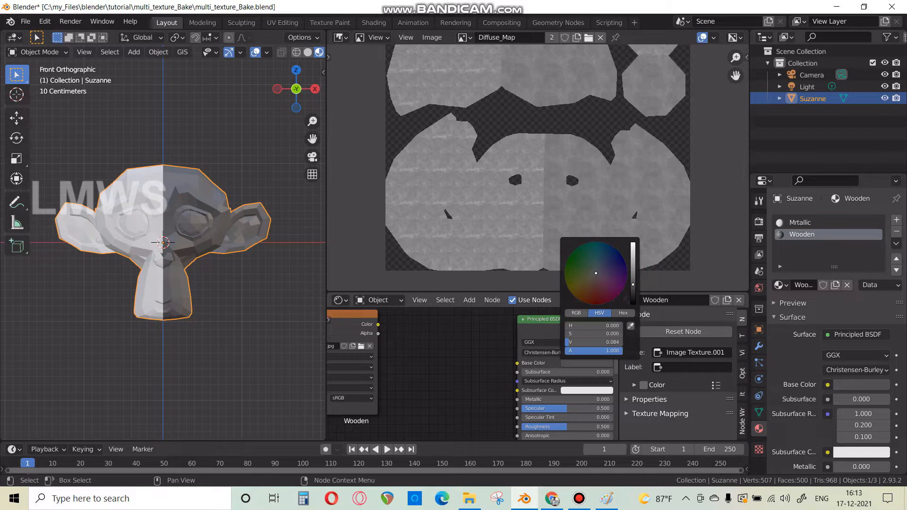
{"action": "left_click_drag", "start_coordinate": [633, 284], "coordinate": [632, 303]}
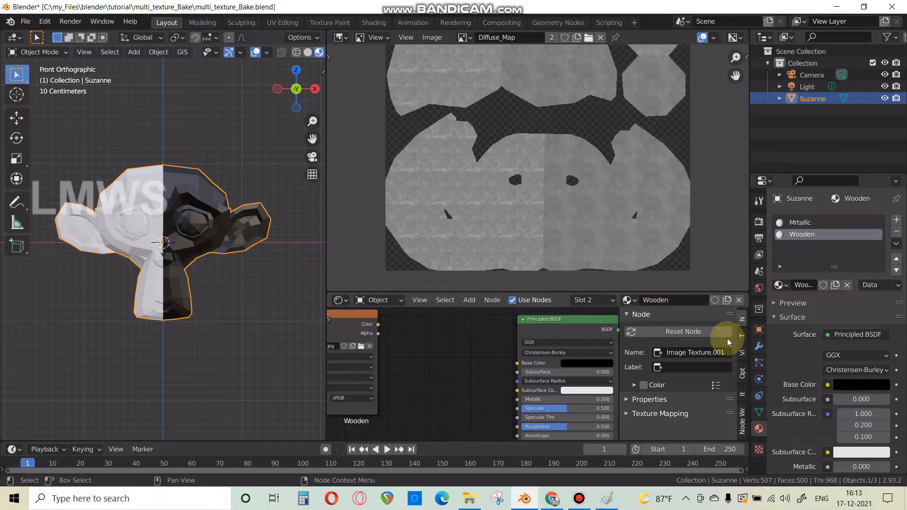
- Check the Diffuse_Map target node in both materials and bake their metalness colors into it with the Diffuse bake type
{"action": "scroll", "coordinate": [457, 387], "scroll_direction": "down", "scroll_amount": 4}
{"action": "middle_click_drag", "start_coordinate": [468, 386], "coordinate": [409, 381]}
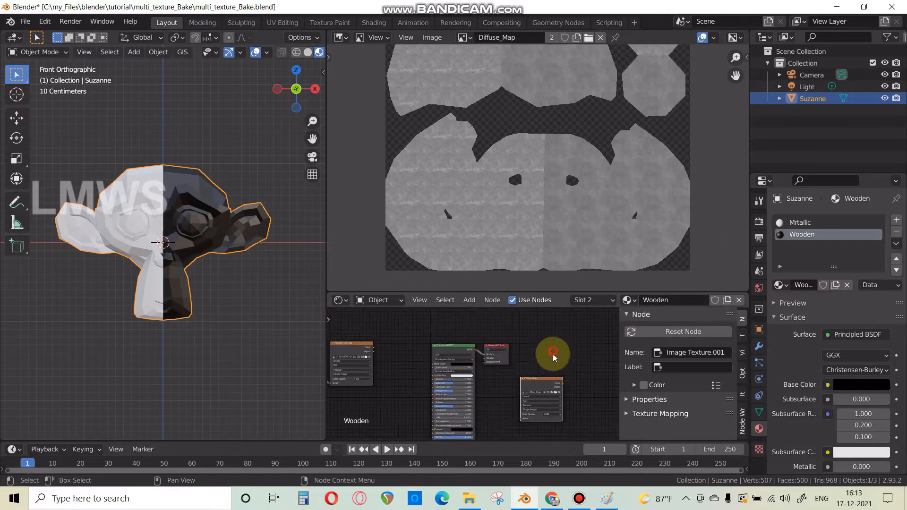
{"action": "left_click", "coordinate": [803, 222]}
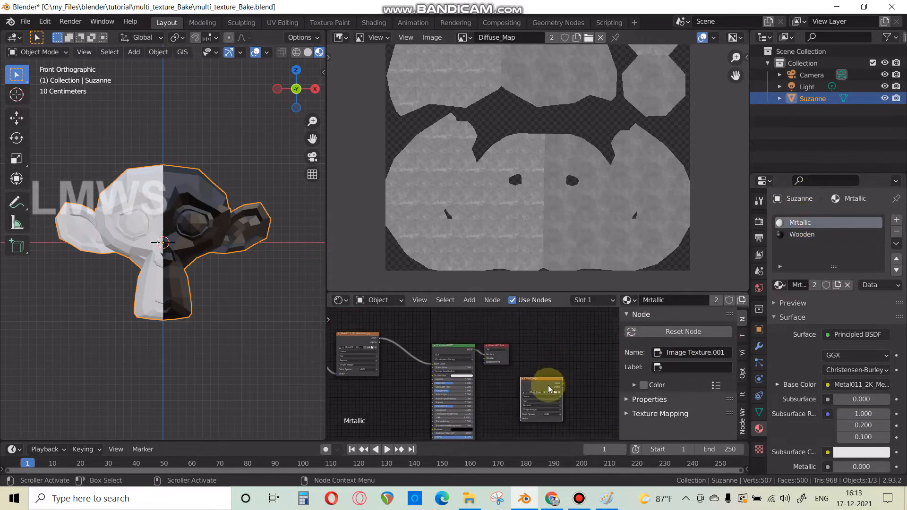
{"action": "scroll", "coordinate": [519, 373], "scroll_direction": "up", "scroll_amount": 2}
{"action": "left_click", "coordinate": [758, 221]}
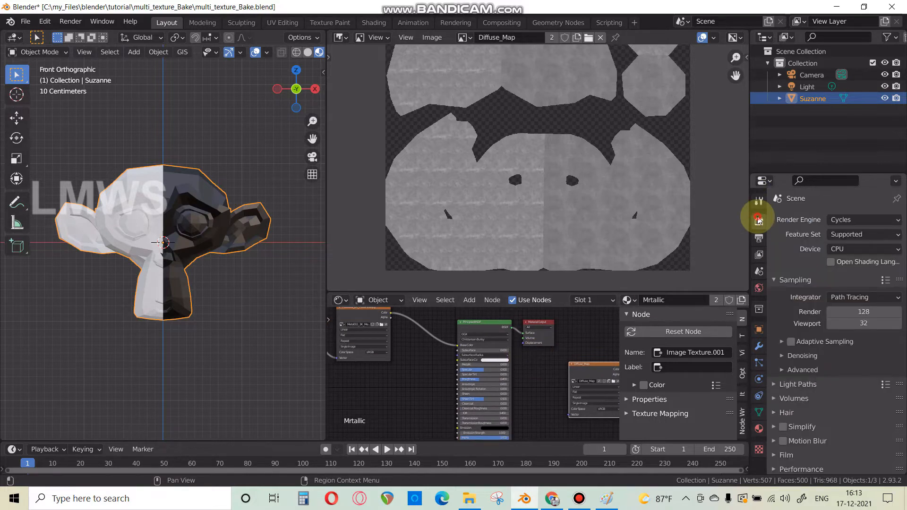
{"action": "scroll", "coordinate": [834, 380], "scroll_direction": "down", "scroll_amount": 5}
{"action": "left_click", "coordinate": [838, 406]}
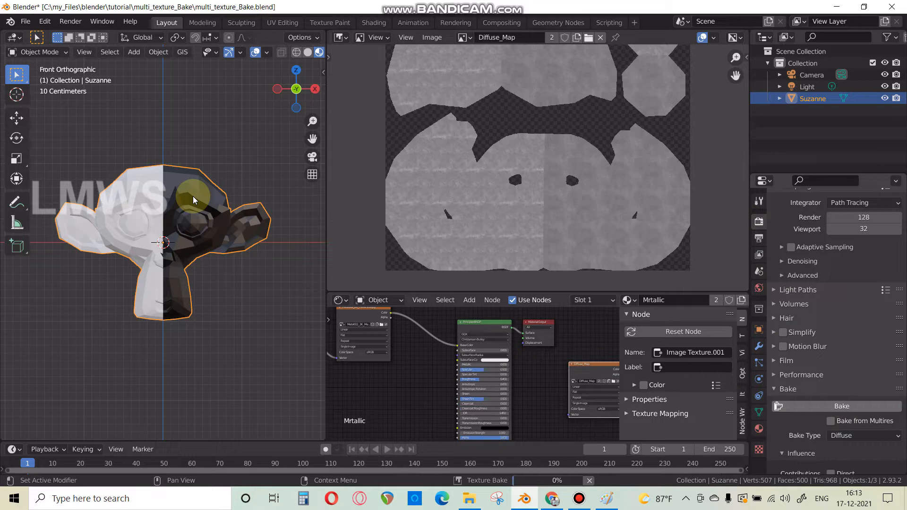
{"action": "middle_click_drag", "start_coordinate": [598, 369], "coordinate": [551, 364]}
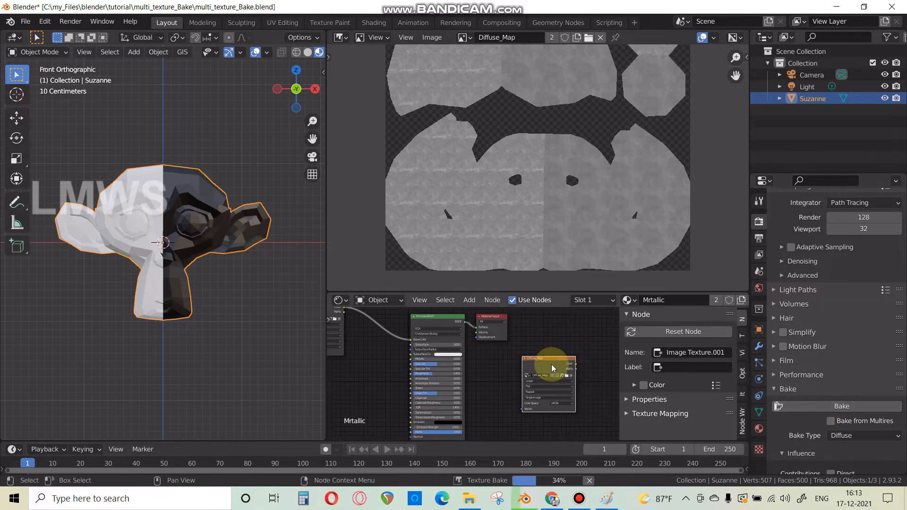
{"action": "middle_click_drag", "start_coordinate": [491, 371], "coordinate": [524, 371]}
{"action": "scroll", "coordinate": [524, 370], "scroll_direction": "up", "scroll_amount": 1}
{"action": "scroll", "coordinate": [524, 371], "scroll_direction": "down", "scroll_amount": 1}
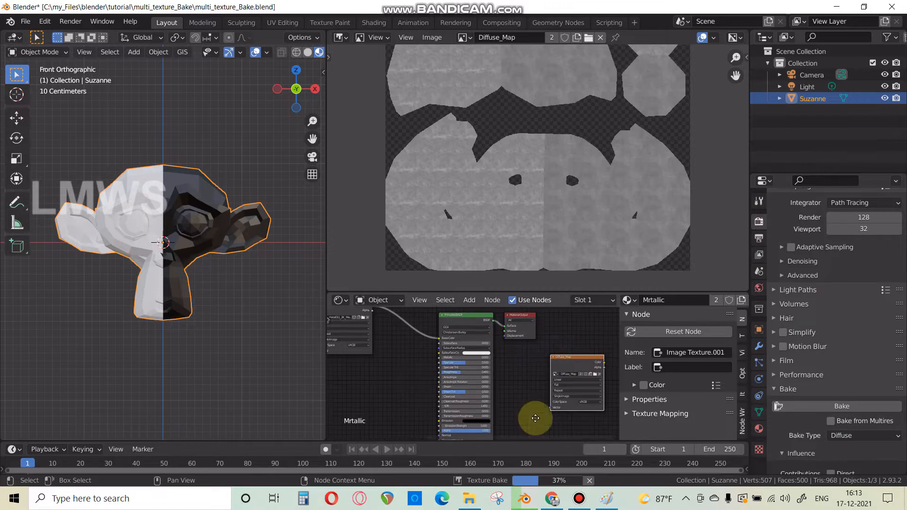
- Examine the Mrtallic material's node setup from the Mapping node through to the Material Output while the bake runs
{"action": "middle_click_drag", "start_coordinate": [352, 364], "coordinate": [469, 398]}
{"action": "scroll", "coordinate": [470, 397], "scroll_direction": "up", "scroll_amount": 4}
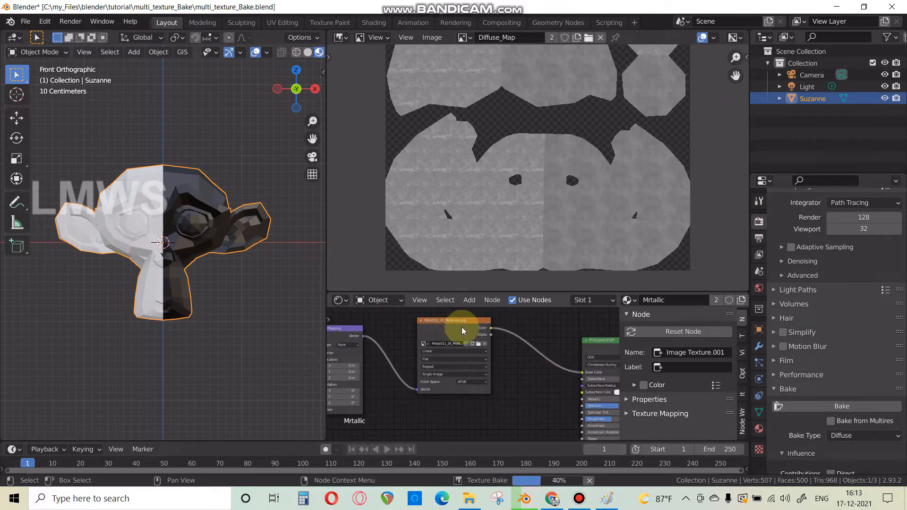
{"action": "scroll", "coordinate": [457, 347], "scroll_direction": "down", "scroll_amount": 3}
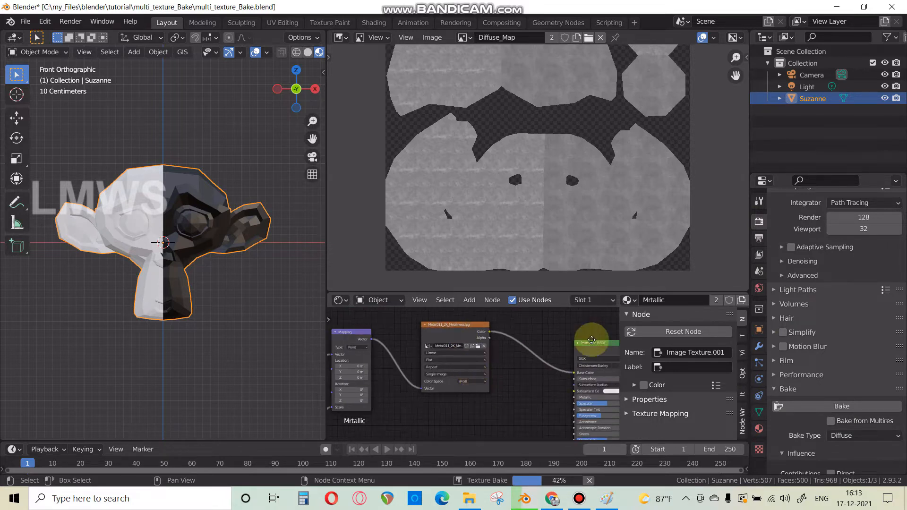
{"action": "middle_click_drag", "start_coordinate": [591, 344], "coordinate": [400, 316]}
{"action": "middle_click_drag", "start_coordinate": [330, 390], "coordinate": [458, 361]}
{"action": "scroll", "coordinate": [484, 353], "scroll_direction": "up", "scroll_amount": 1}
{"action": "scroll", "coordinate": [483, 354], "scroll_direction": "down", "scroll_amount": 3}
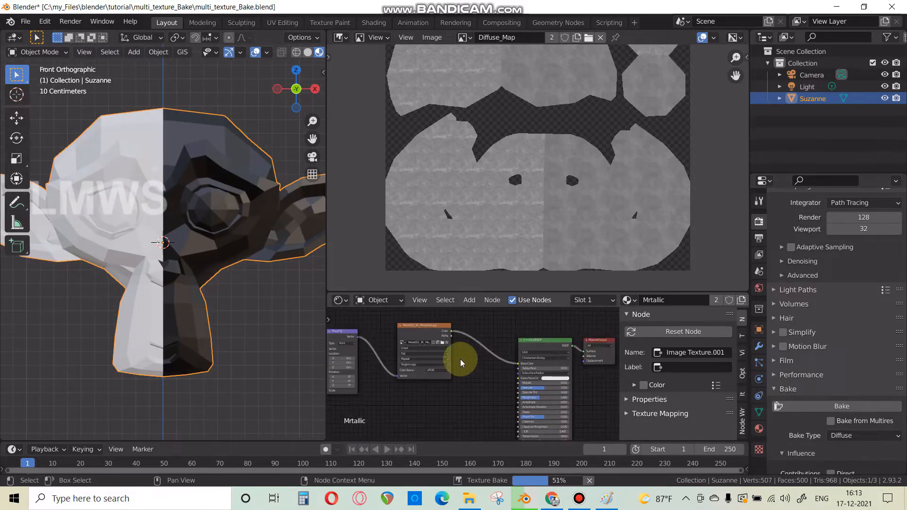
{"action": "scroll", "coordinate": [458, 359], "scroll_direction": "down", "scroll_amount": 3}
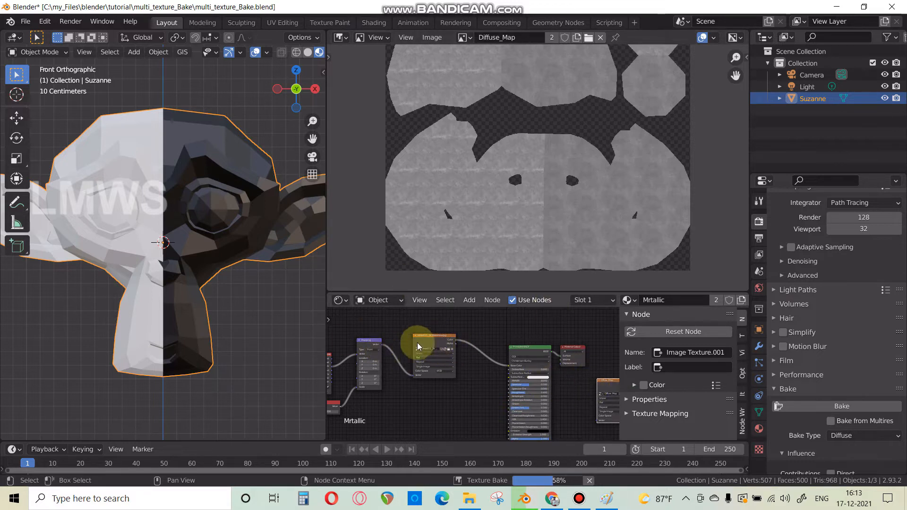
{"action": "scroll", "coordinate": [439, 373], "scroll_direction": "up", "scroll_amount": 3}
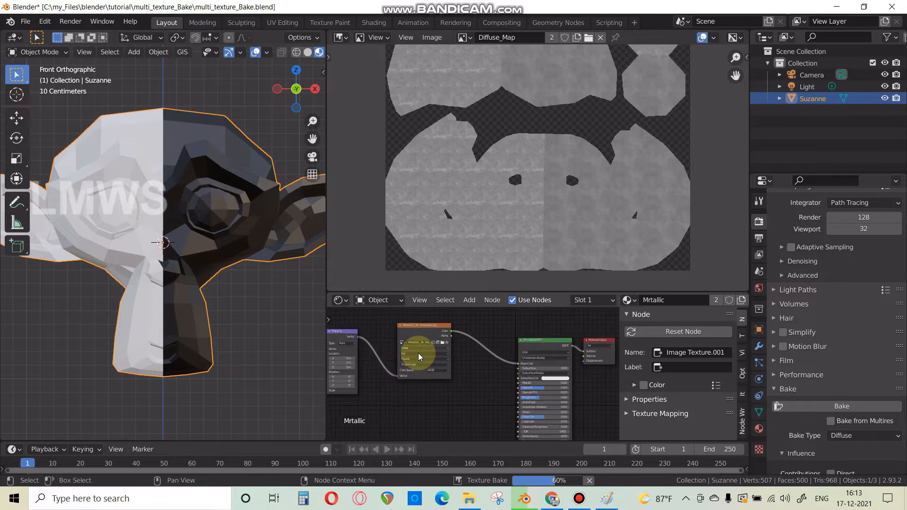
{"action": "scroll", "coordinate": [461, 396], "scroll_direction": "down", "scroll_amount": 3}
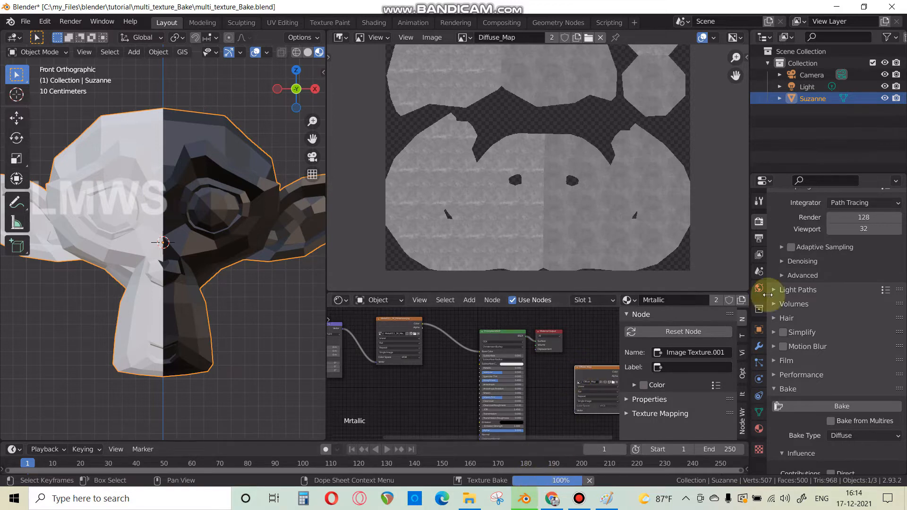
- Inspect the baked metallic map on the UV layout, including the boundary between the metal and wood halves
{"action": "scroll", "coordinate": [549, 192], "scroll_direction": "up", "scroll_amount": 2}
{"action": "scroll", "coordinate": [545, 223], "scroll_direction": "down", "scroll_amount": 2}
{"action": "scroll", "coordinate": [551, 183], "scroll_direction": "up", "scroll_amount": 5}
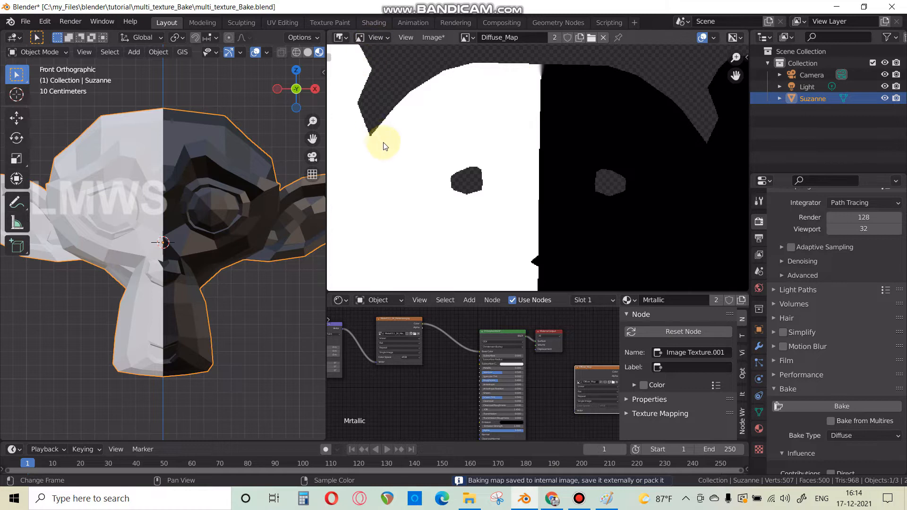
{"action": "scroll", "coordinate": [392, 147], "scroll_direction": "down", "scroll_amount": 5}
{"action": "scroll", "coordinate": [477, 174], "scroll_direction": "up", "scroll_amount": 2}
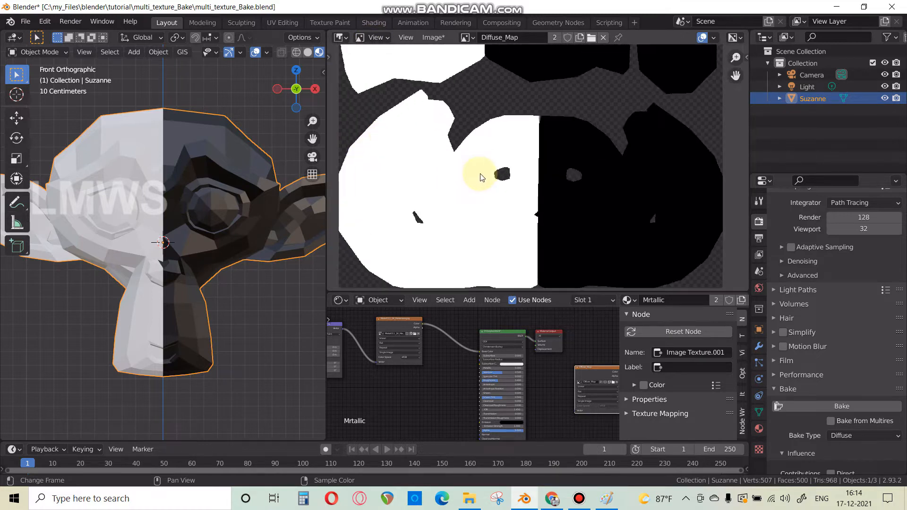
{"action": "scroll", "coordinate": [481, 177], "scroll_direction": "up", "scroll_amount": 2}
{"action": "scroll", "coordinate": [452, 129], "scroll_direction": "up", "scroll_amount": 5}
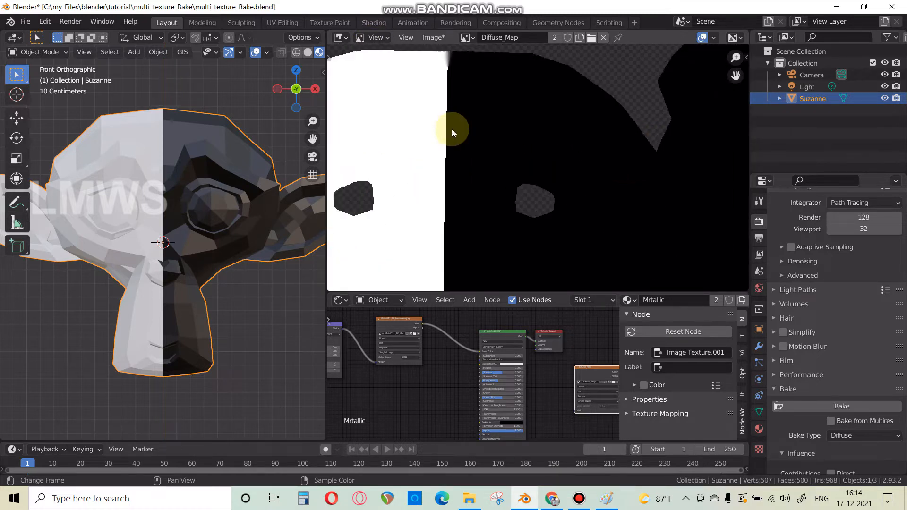
{"action": "scroll", "coordinate": [464, 185], "scroll_direction": "down", "scroll_amount": 4}
{"action": "scroll", "coordinate": [463, 188], "scroll_direction": "down", "scroll_amount": 4}
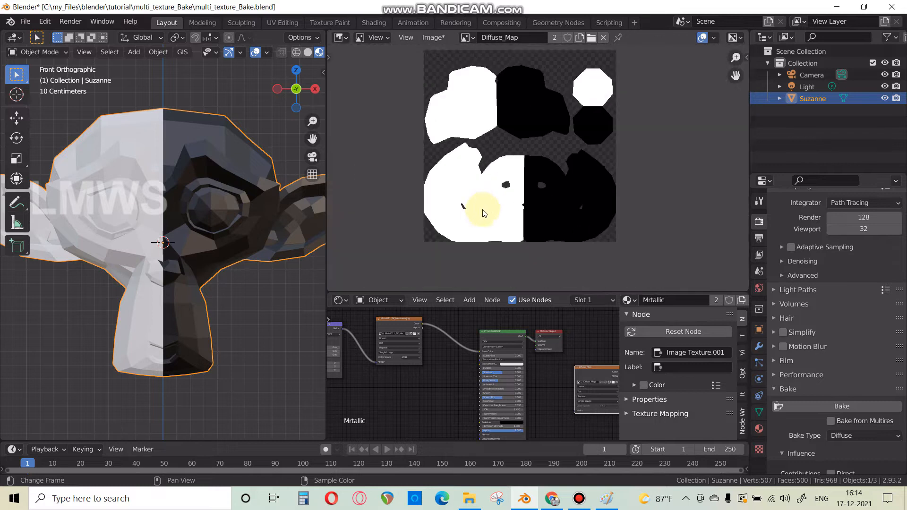
{"action": "scroll", "coordinate": [480, 206], "scroll_direction": "up", "scroll_amount": 2}
{"action": "scroll", "coordinate": [554, 163], "scroll_direction": "down", "scroll_amount": 1}
{"action": "scroll", "coordinate": [554, 163], "scroll_direction": "down", "scroll_amount": 1}
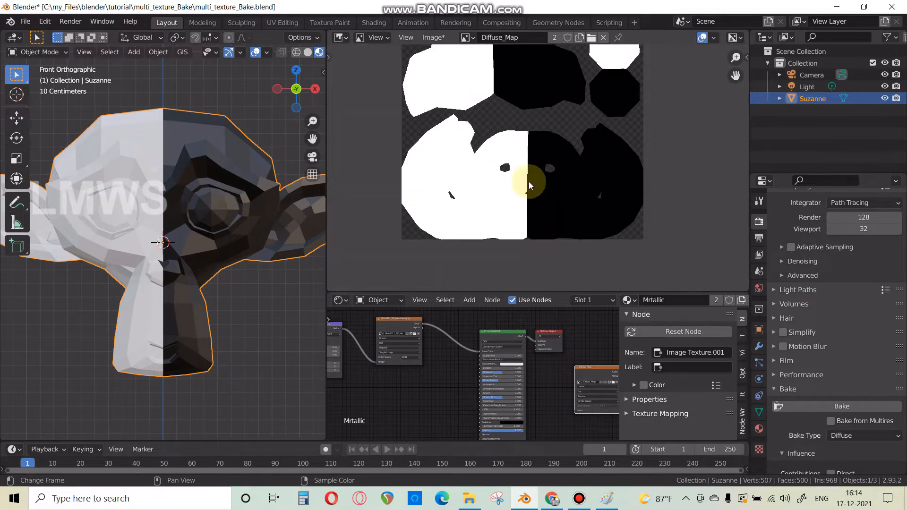
- Save a copy of the baked image as Suzeene_Metallic_Map.png and save the Blender project
{"action": "left_click", "coordinate": [433, 37]}
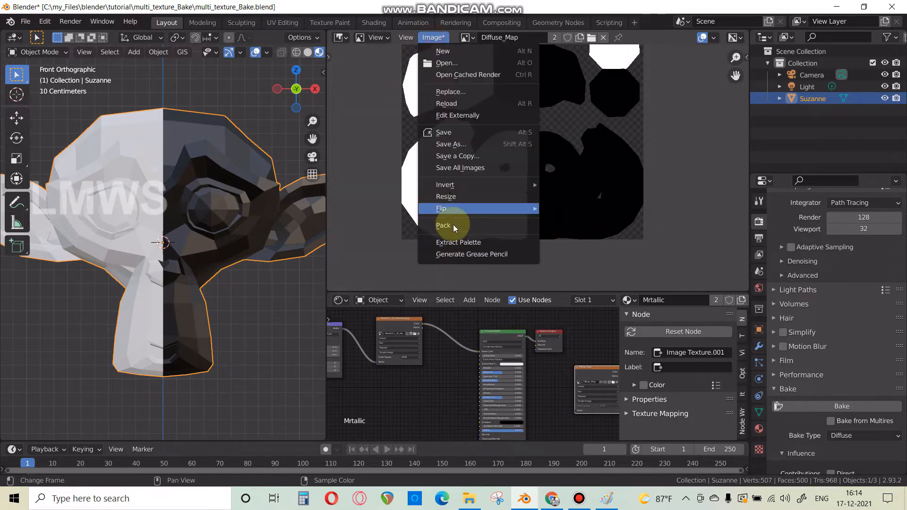
{"action": "left_click", "coordinate": [476, 155]}
{"action": "left_click", "coordinate": [282, 449]}
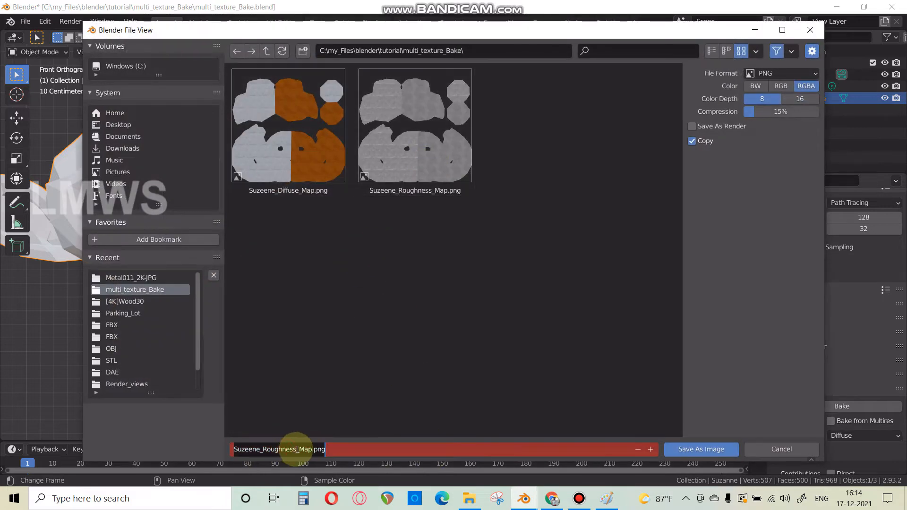
{"action": "left_click_drag", "start_coordinate": [296, 450], "coordinate": [263, 451]}
{"action": "type", "text": "ME"}
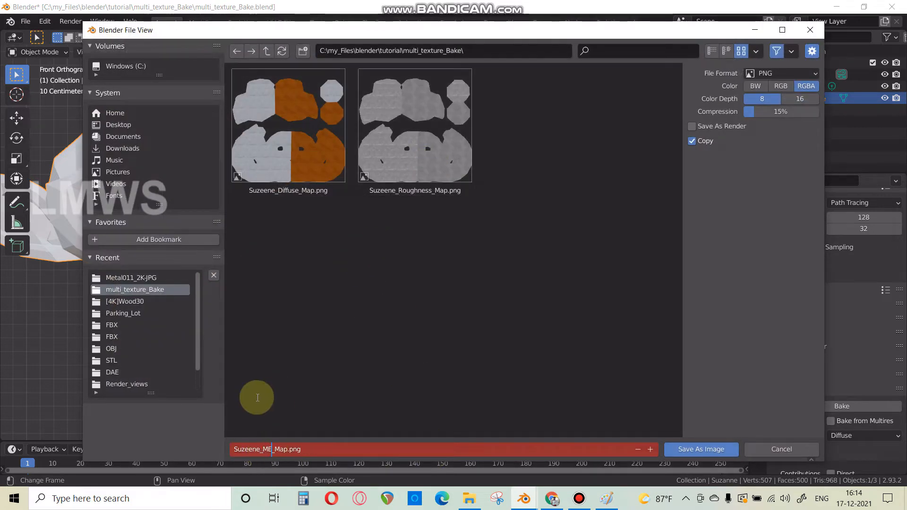
{"action": "key", "text": "BackSpace"}
{"action": "key", "text": "BackSpace"}
{"action": "key", "text": "BackSpace"}
{"action": "key", "text": "BackSpace"}
{"action": "type", "text": "etallic"}
{"action": "key", "text": "Return"}
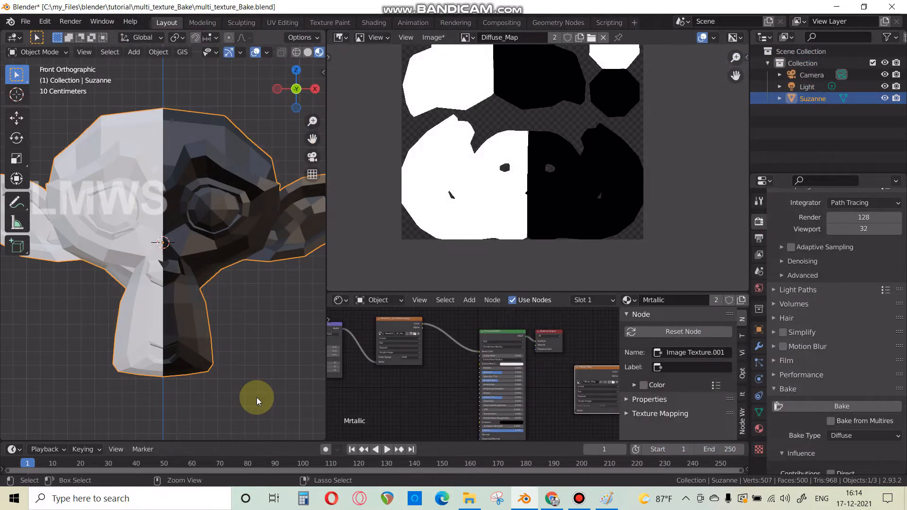
{"action": "key", "text": "ctrl+s"}
{"action": "left_click", "coordinate": [579, 498]}
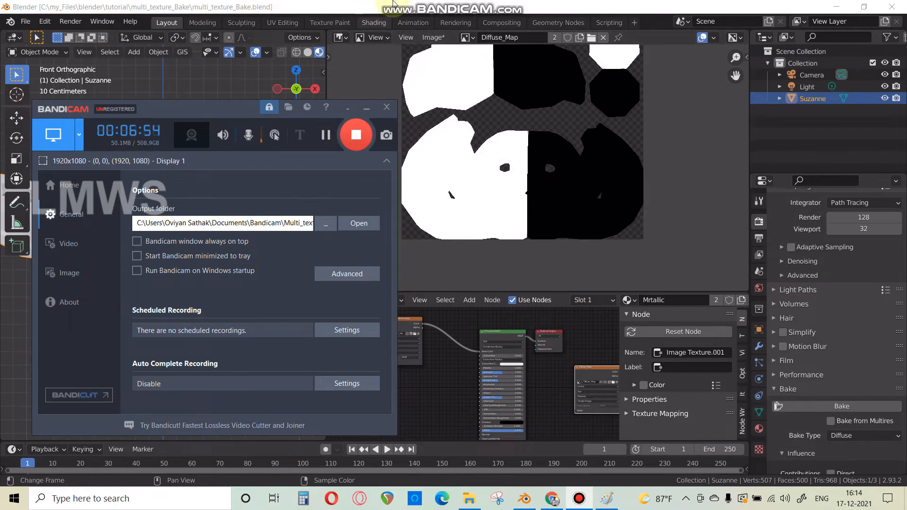
{"action": "left_click", "coordinate": [464, 175]}
- Load Metal011_2K_NormalDX.jpg into the Mrtallic material's texture node that feeds the Base Color
{"action": "scroll", "coordinate": [460, 188], "scroll_direction": "down", "scroll_amount": 2}
{"action": "scroll", "coordinate": [382, 354], "scroll_direction": "down", "scroll_amount": 2}
{"action": "middle_click_drag", "start_coordinate": [409, 389], "coordinate": [455, 417]}
{"action": "scroll", "coordinate": [456, 418], "scroll_direction": "up", "scroll_amount": 4}
{"action": "scroll", "coordinate": [455, 420], "scroll_direction": "up", "scroll_amount": 2}
{"action": "left_click", "coordinate": [759, 428]}
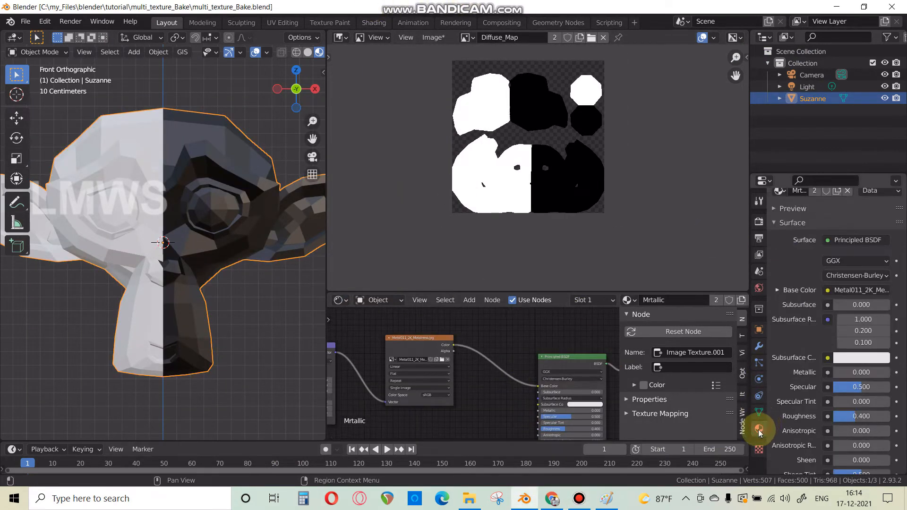
{"action": "scroll", "coordinate": [812, 370], "scroll_direction": "up", "scroll_amount": 3}
{"action": "scroll", "coordinate": [812, 371], "scroll_direction": "up", "scroll_amount": 2}
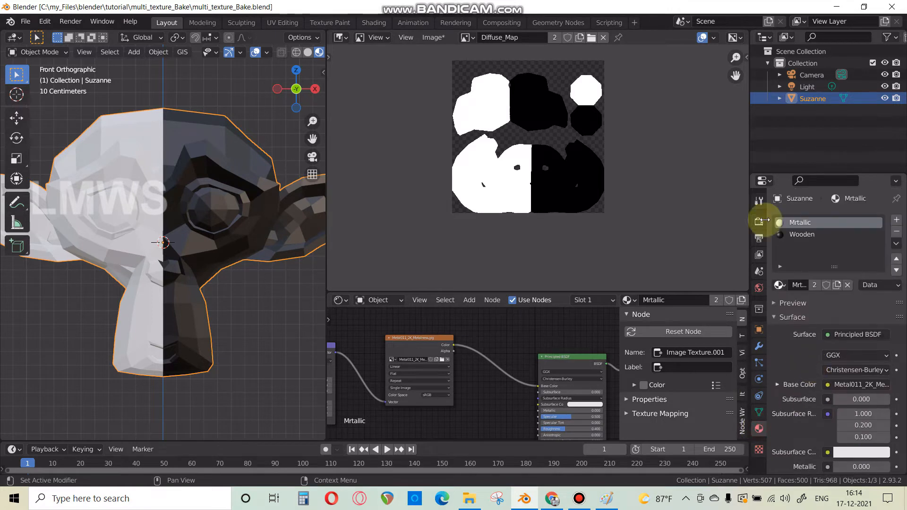
{"action": "left_click", "coordinate": [442, 359]}
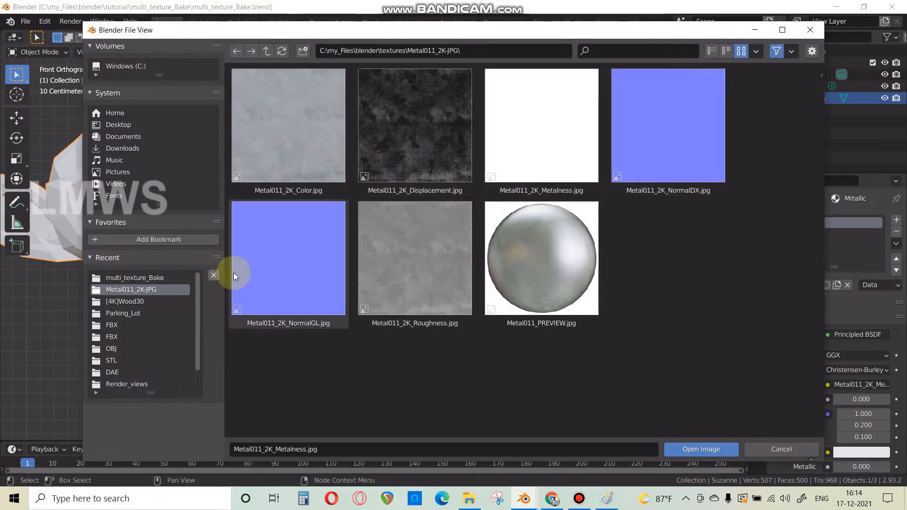
{"action": "double_click", "coordinate": [640, 138]}
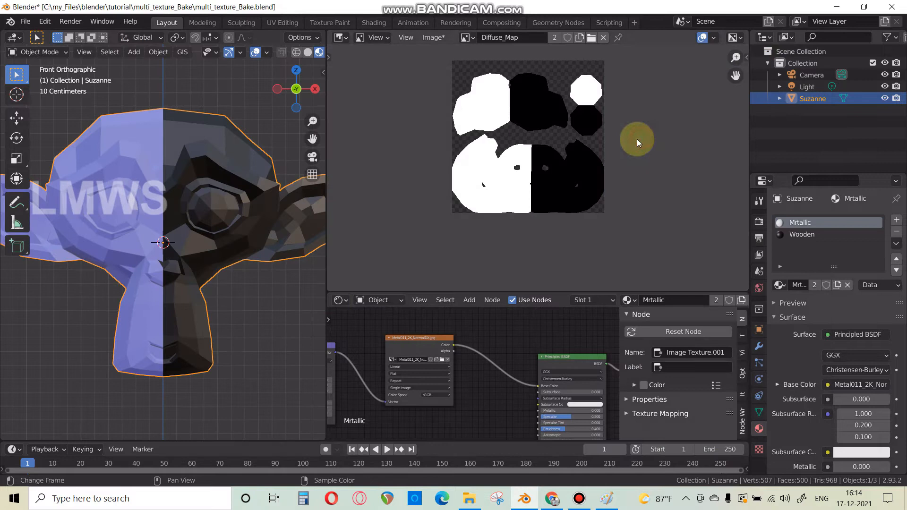
- Load Wood30_nrm.jpg into the Wooden material's texture node and connect its Color output to the Principled BSDF Base Color
{"action": "left_click", "coordinate": [804, 233]}
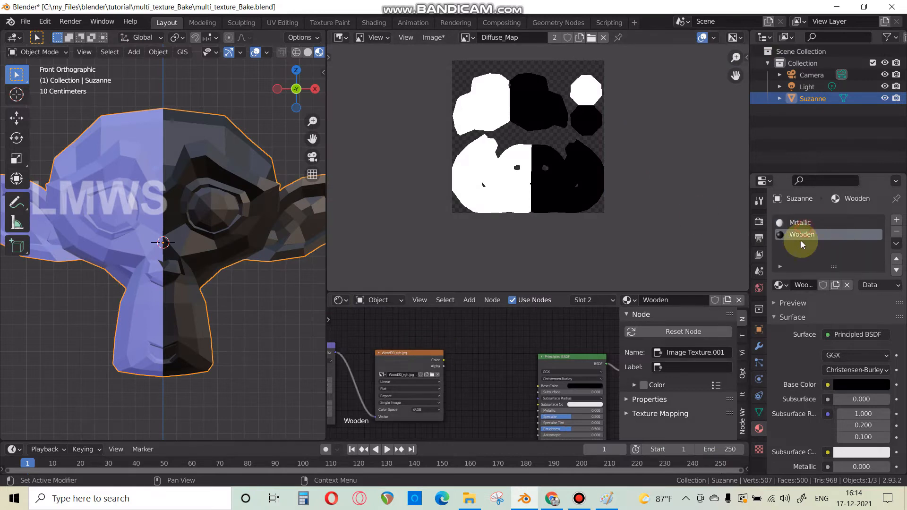
{"action": "left_click", "coordinate": [431, 376]}
{"action": "double_click", "coordinate": [534, 147]}
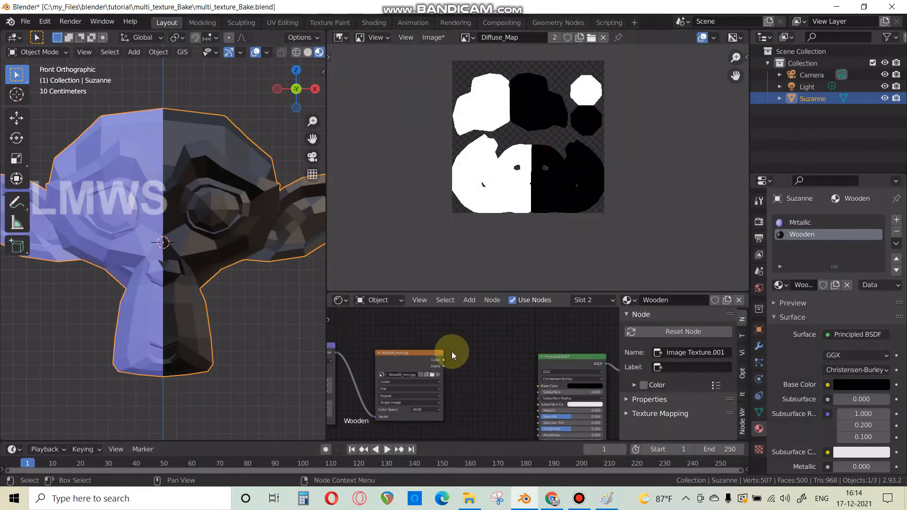
{"action": "left_click_drag", "start_coordinate": [445, 364], "coordinate": [538, 385]}
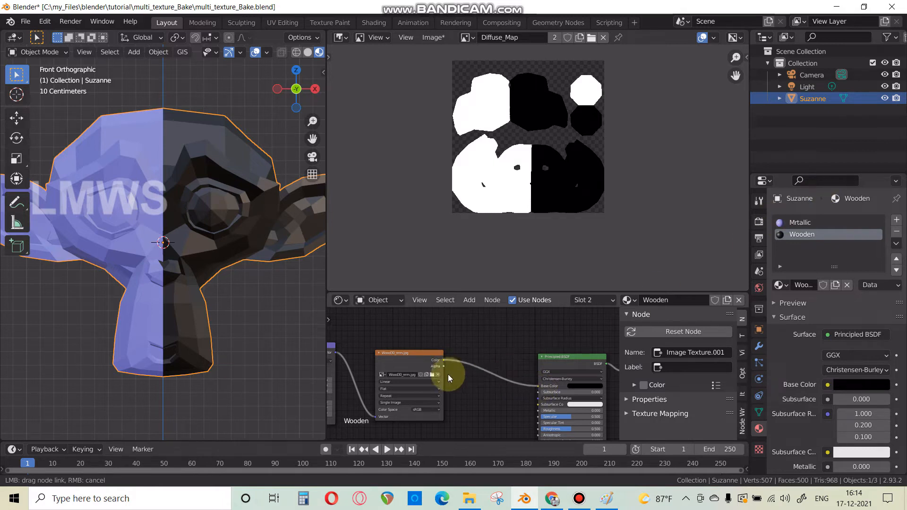
- Make the unconnected Diffuse_Map texture node the active bake target in both the Wooden and Mrtallic materials
{"action": "scroll", "coordinate": [567, 381], "scroll_direction": "down", "scroll_amount": 3}
{"action": "middle_click_drag", "start_coordinate": [565, 381], "coordinate": [476, 365]}
{"action": "left_click", "coordinate": [514, 375]}
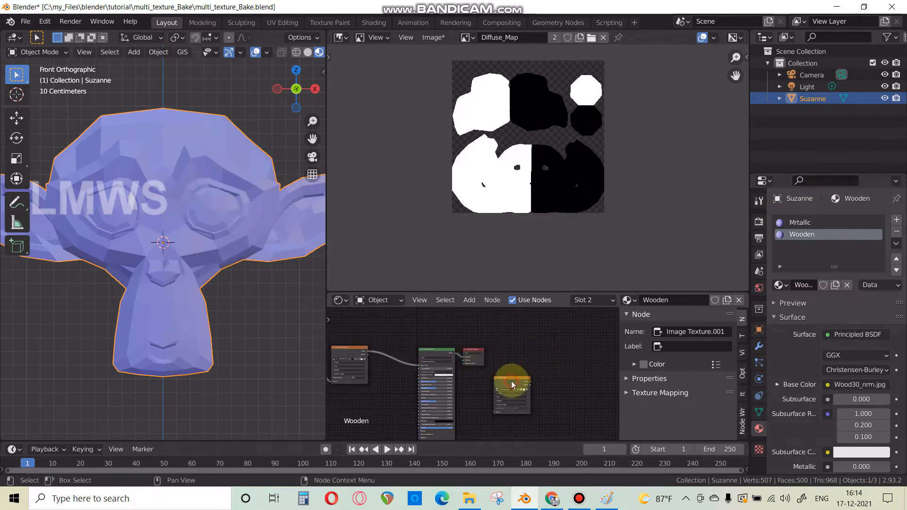
{"action": "left_click", "coordinate": [511, 381]}
{"action": "left_click", "coordinate": [802, 222]}
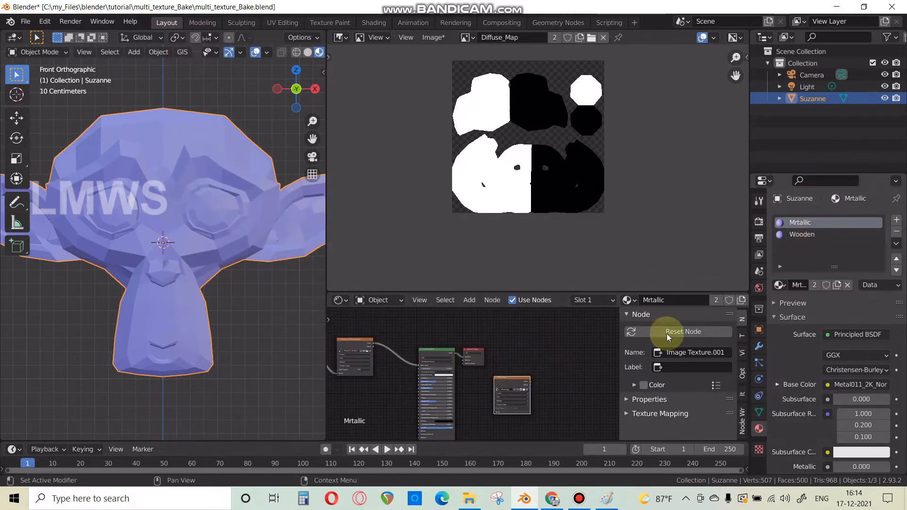
{"action": "left_click_drag", "start_coordinate": [523, 386], "coordinate": [547, 381]}
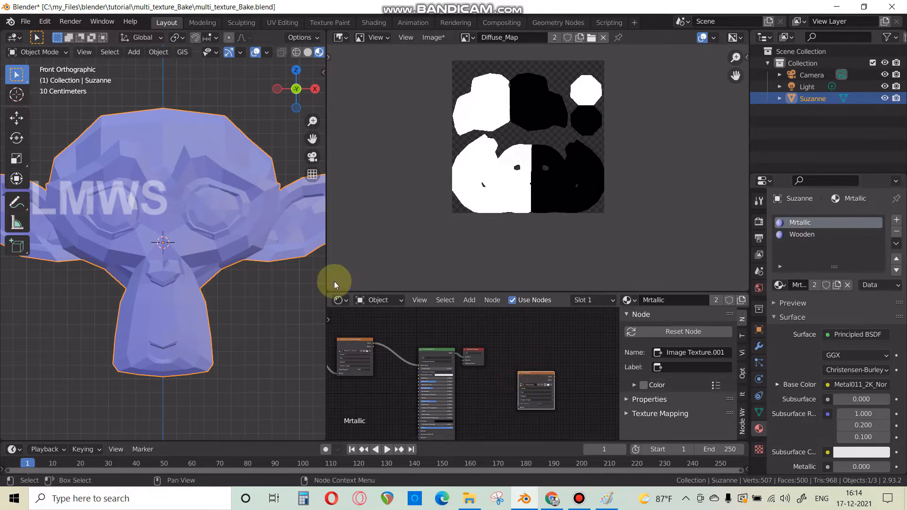
- Bake Suzanne's normal textures into the Diffuse_Map image using the Diffuse bake type with only the Color contribution
{"action": "left_click", "coordinate": [71, 21]}
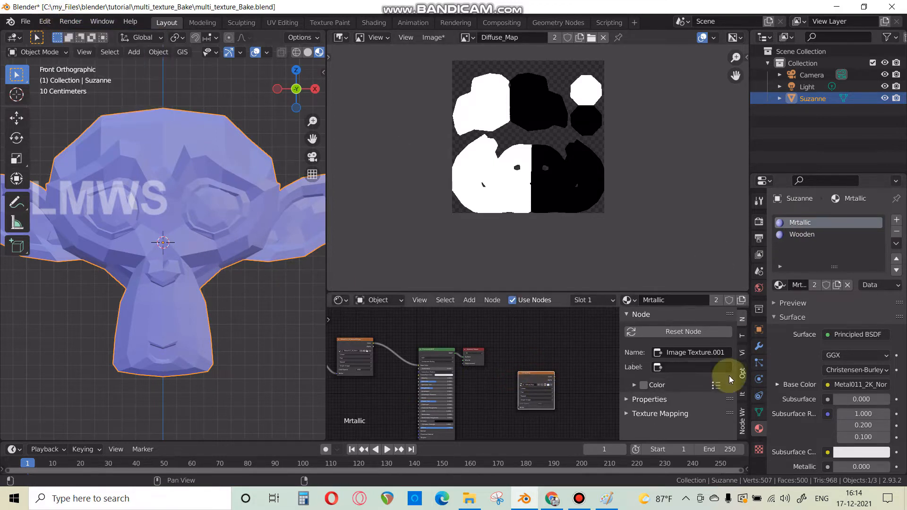
{"action": "left_click", "coordinate": [758, 221]}
{"action": "scroll", "coordinate": [803, 378], "scroll_direction": "down", "scroll_amount": 15}
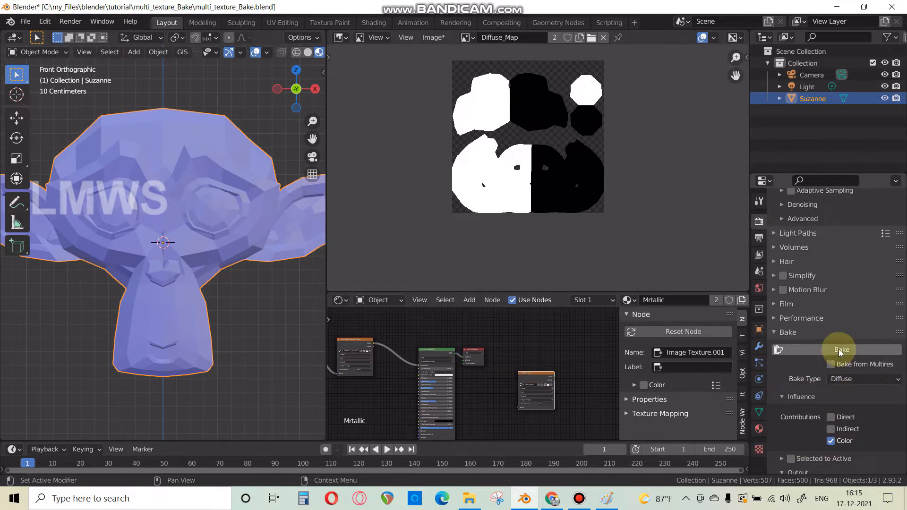
{"action": "left_click", "coordinate": [836, 350]}
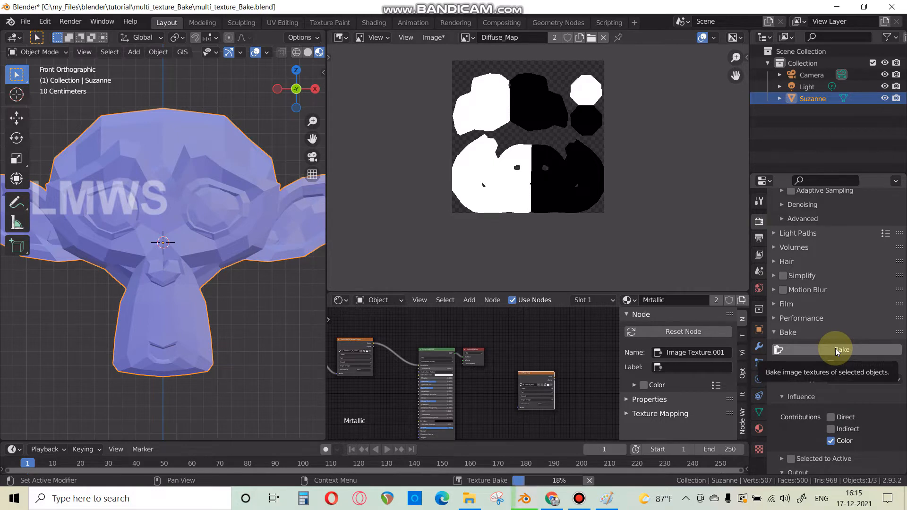
{"action": "left_click", "coordinate": [759, 428]}
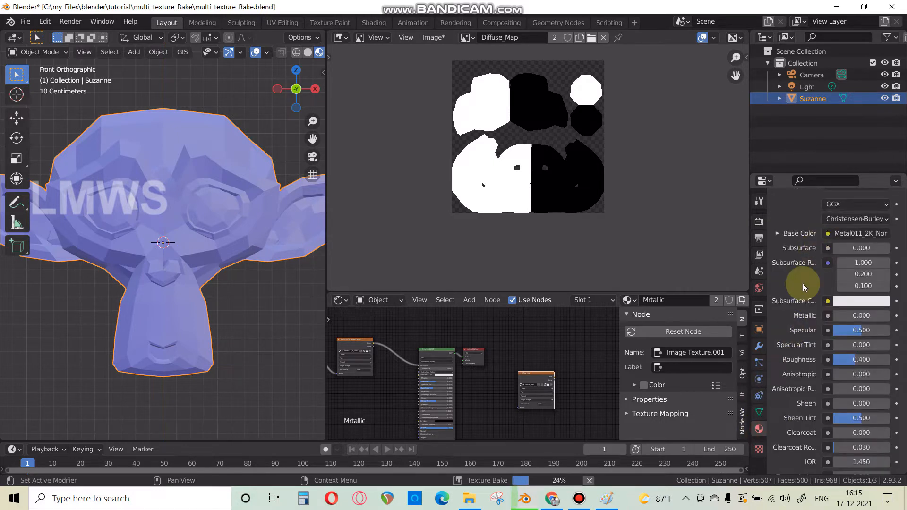
{"action": "scroll", "coordinate": [805, 283], "scroll_direction": "up", "scroll_amount": 5}
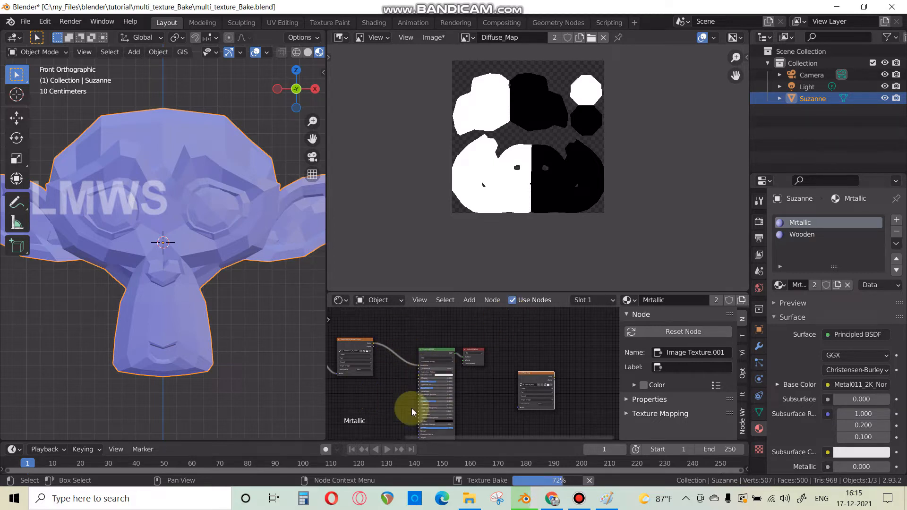
{"action": "middle_click_drag", "start_coordinate": [392, 423], "coordinate": [417, 418]}
{"action": "scroll", "coordinate": [481, 380], "scroll_direction": "up", "scroll_amount": 2}
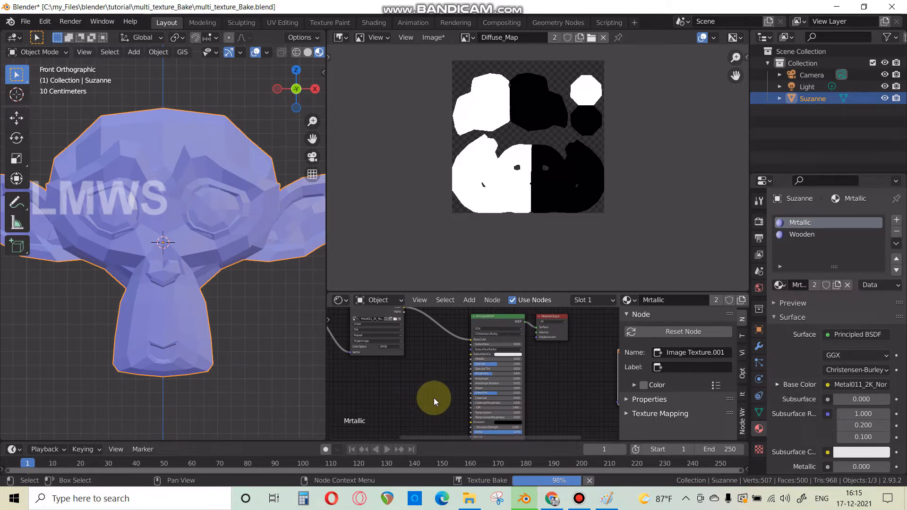
{"action": "scroll", "coordinate": [529, 322], "scroll_direction": "down", "scroll_amount": 1}
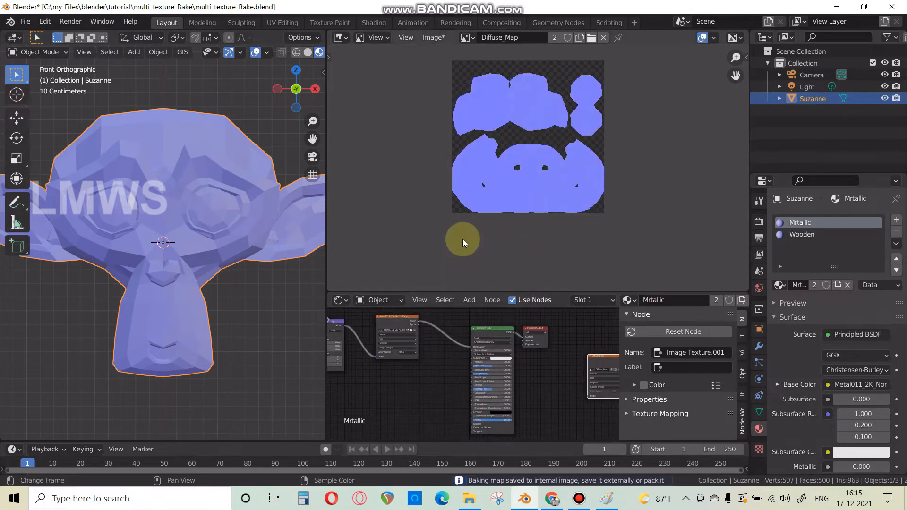
- Save a copy of the baked normal image as Suzeene_Normal_Map.png in the multi_texture_Bake folder and save the Blender file
{"action": "scroll", "coordinate": [463, 239], "scroll_direction": "up", "scroll_amount": 3}
{"action": "left_click", "coordinate": [432, 37]}
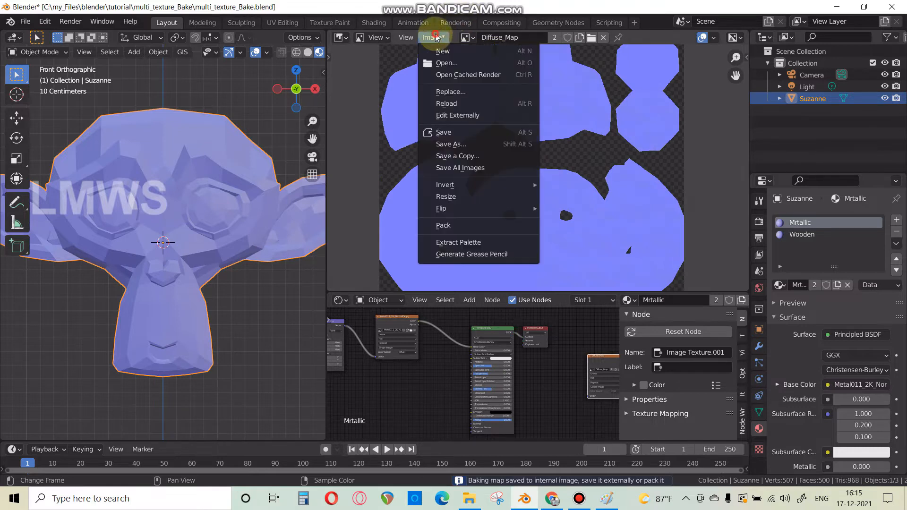
{"action": "left_click", "coordinate": [465, 156]}
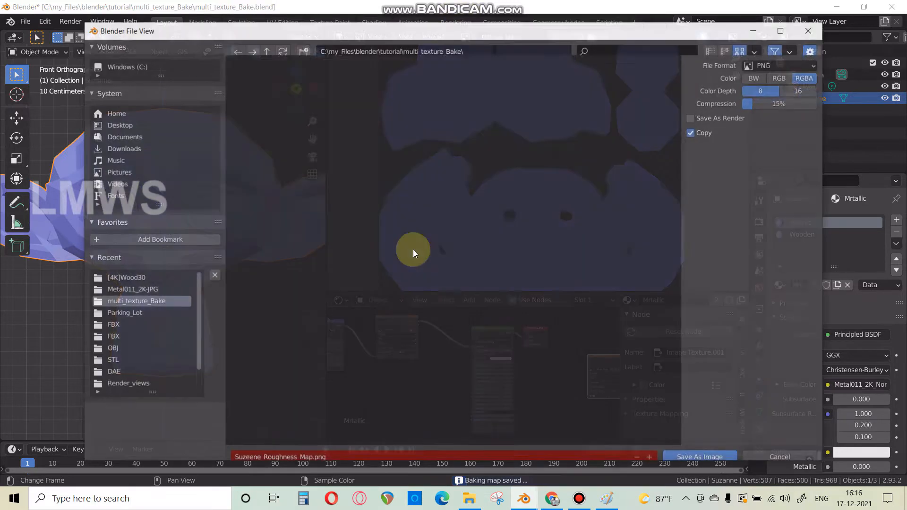
{"action": "left_click", "coordinate": [290, 451]}
{"action": "left_click_drag", "start_coordinate": [293, 450], "coordinate": [263, 451]}
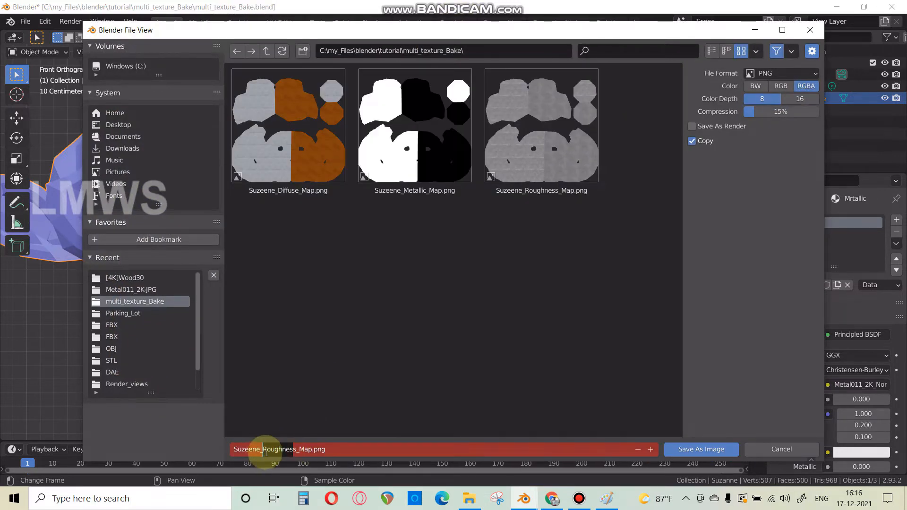
{"action": "type", "text": "Nos"}
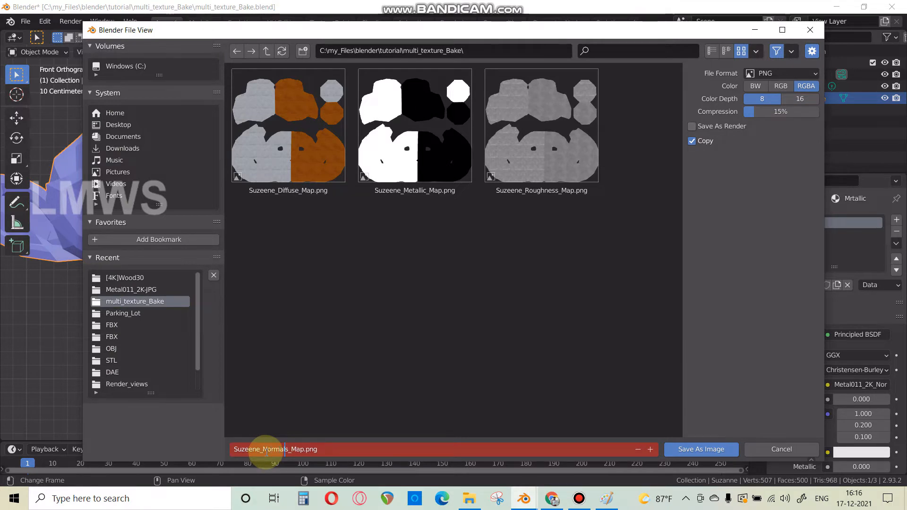
{"action": "type", "text": "mals"}
{"action": "key", "text": "Return"}
{"action": "key", "text": "ctrl+s"}
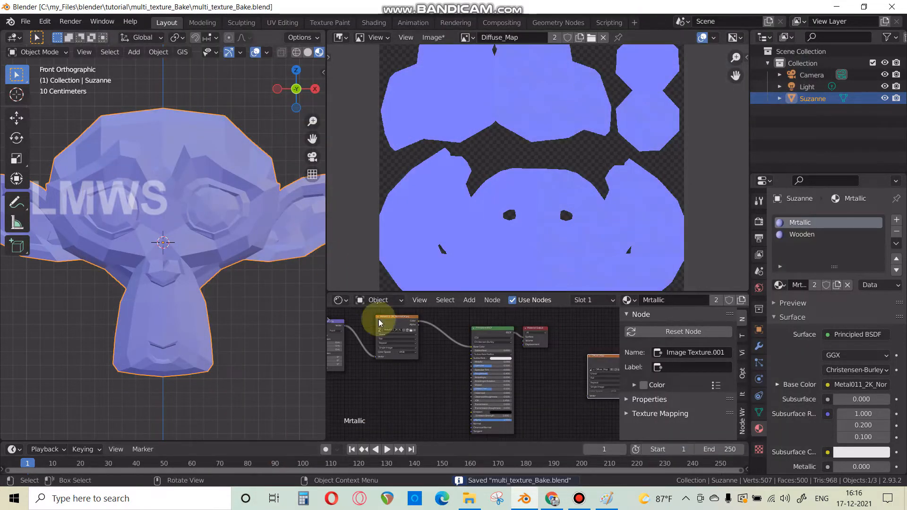
- Widen the 3D viewport, remove both the Mrtallic and Wooden material slots from Suzanne, and create a new material
{"action": "scroll", "coordinate": [421, 373], "scroll_direction": "down", "scroll_amount": 2}
{"action": "scroll", "coordinate": [302, 208], "scroll_direction": "down", "scroll_amount": 2}
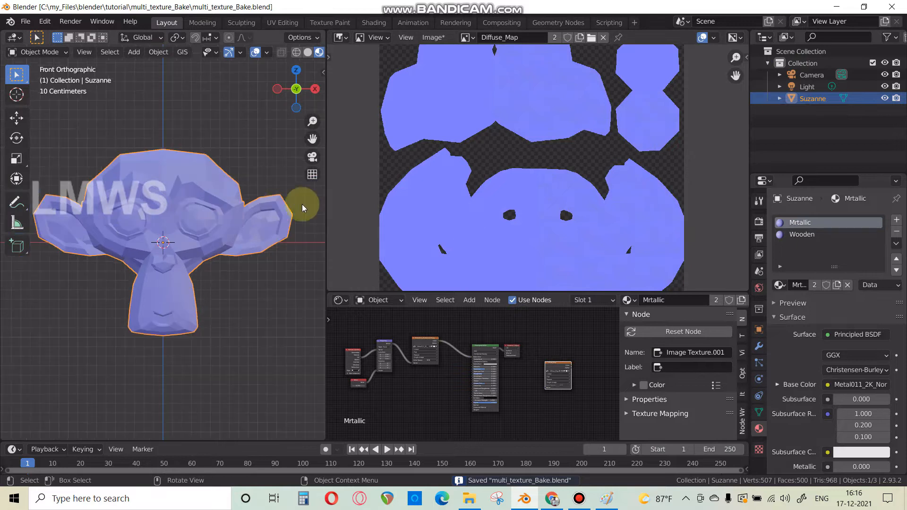
{"action": "left_click_drag", "start_coordinate": [325, 197], "coordinate": [405, 200]}
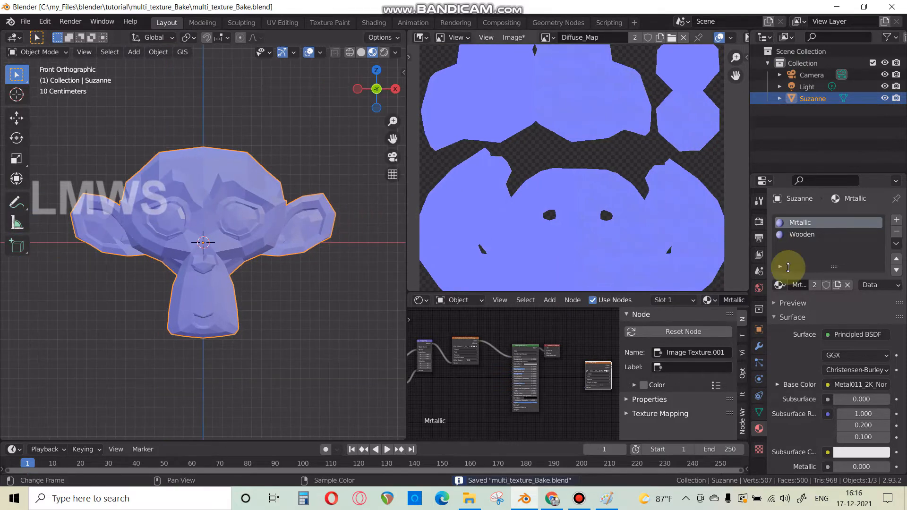
{"action": "left_click", "coordinate": [896, 231]}
{"action": "left_click", "coordinate": [896, 232]}
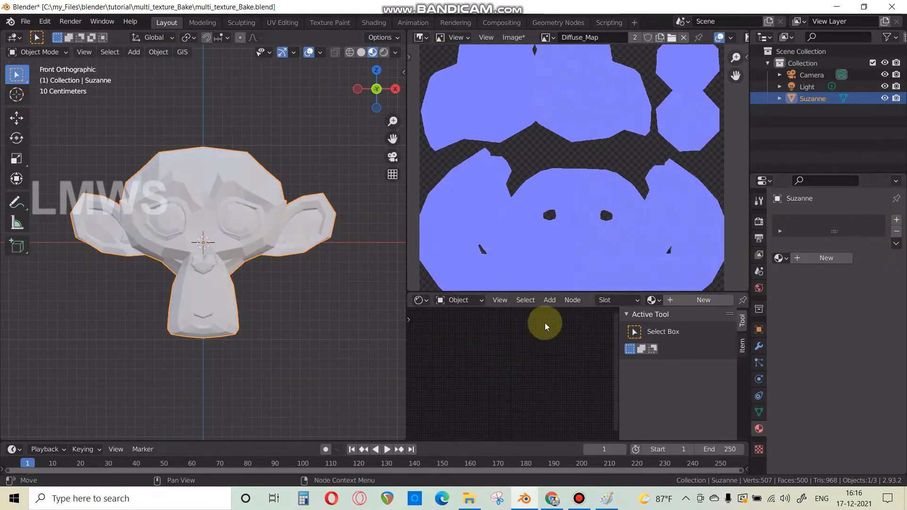
{"action": "left_click", "coordinate": [826, 258]}
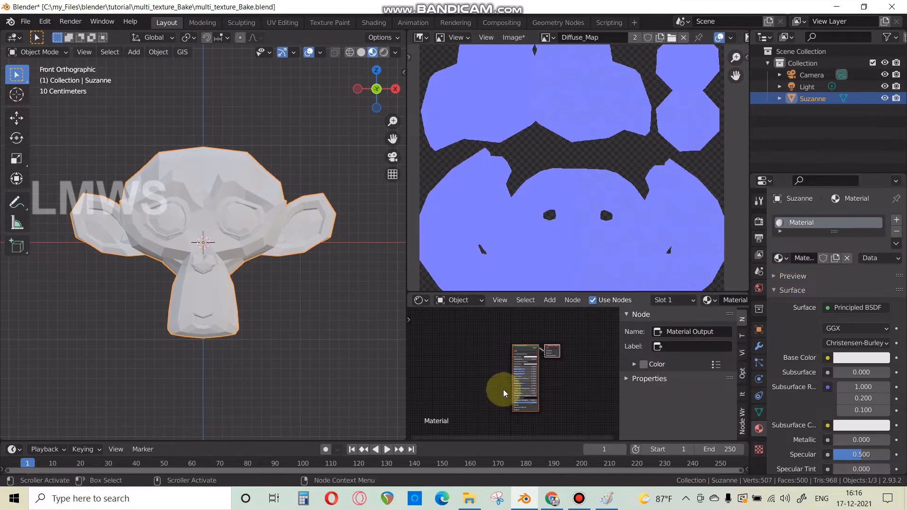
- Add an Image Texture node with Suzeene_Diffuse_Map.png and connect its Color to the Principled BSDF Base Color
{"action": "key", "text": "shift+a"}
{"action": "left_click", "coordinate": [462, 330]}
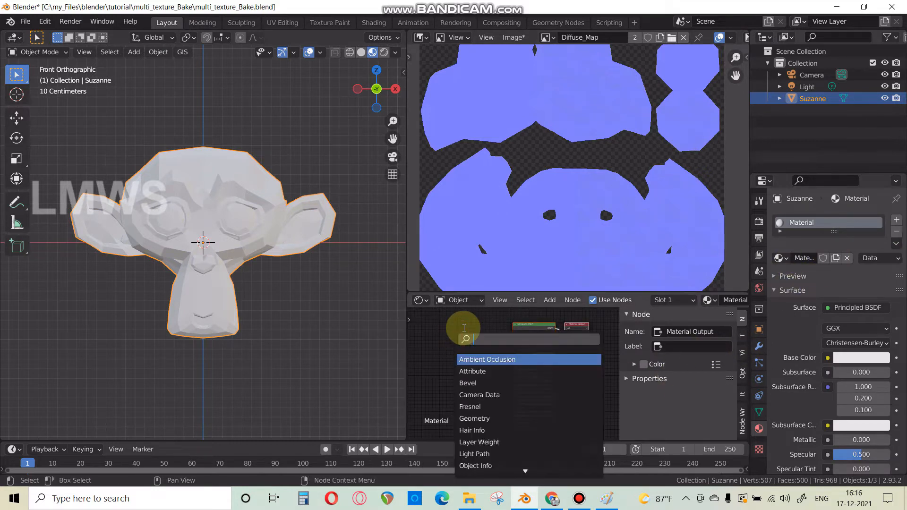
{"action": "type", "text": "image"}
{"action": "key", "text": "Return"}
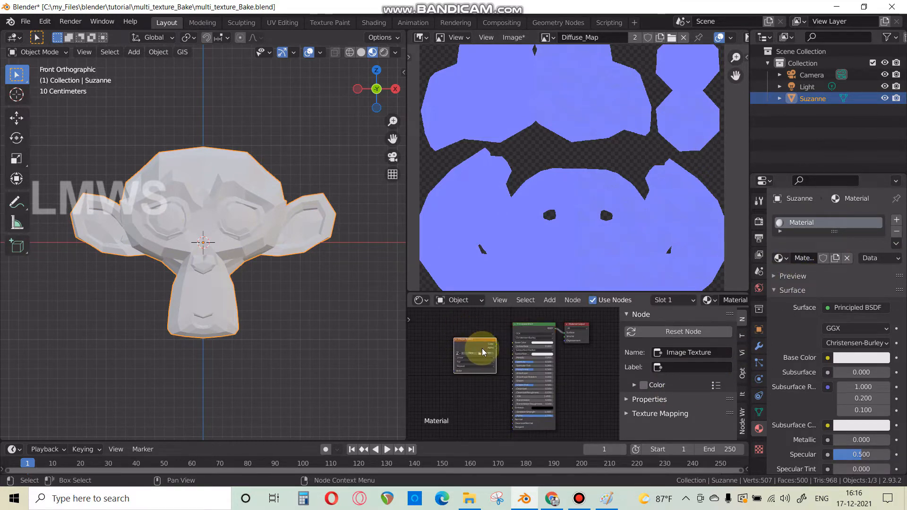
{"action": "left_click", "coordinate": [482, 352]}
{"action": "double_click", "coordinate": [320, 148]}
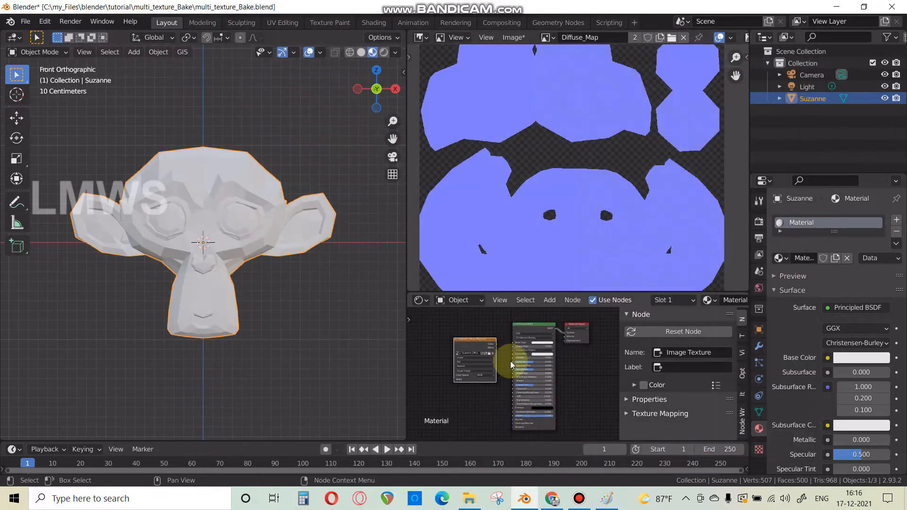
{"action": "left_click_drag", "start_coordinate": [494, 343], "coordinate": [513, 342]}
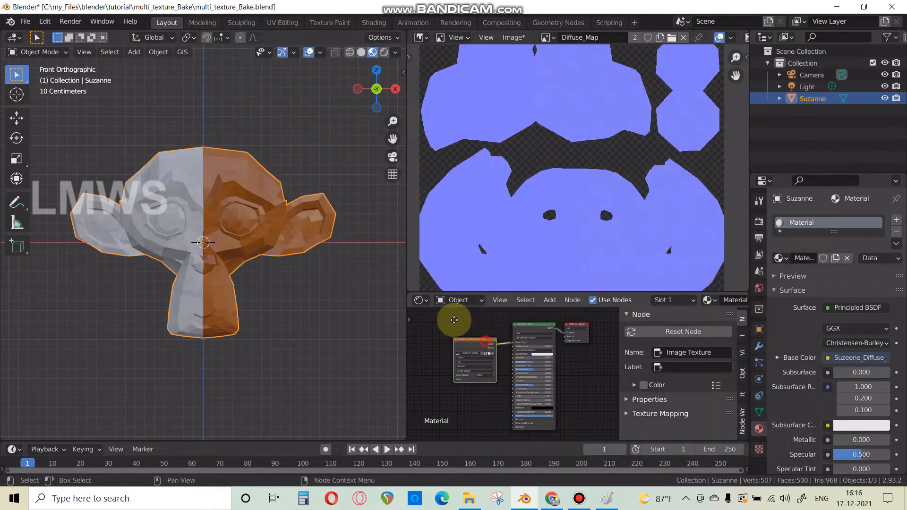
- Duplicate the diffuse texture node, load Suzeene_Metallic_Map.png into the copy, and connect its Color to the Principled BSDF Metallic input
{"action": "left_click_drag", "start_coordinate": [454, 320], "coordinate": [443, 321]}
{"action": "key", "text": "shift+d"}
{"action": "left_click", "coordinate": [444, 367]}
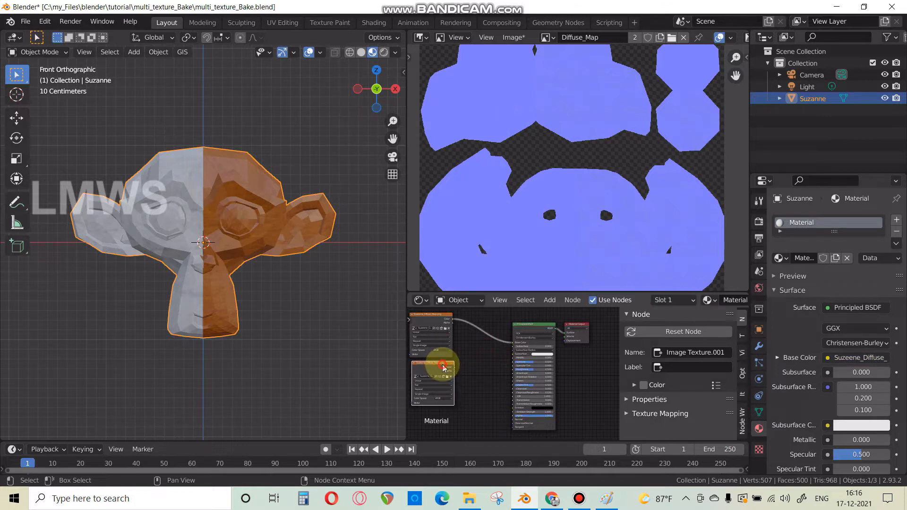
{"action": "scroll", "coordinate": [430, 407], "scroll_direction": "up", "scroll_amount": 5}
{"action": "middle_click_drag", "start_coordinate": [430, 406], "coordinate": [554, 407]}
{"action": "scroll", "coordinate": [491, 384], "scroll_direction": "up", "scroll_amount": 4}
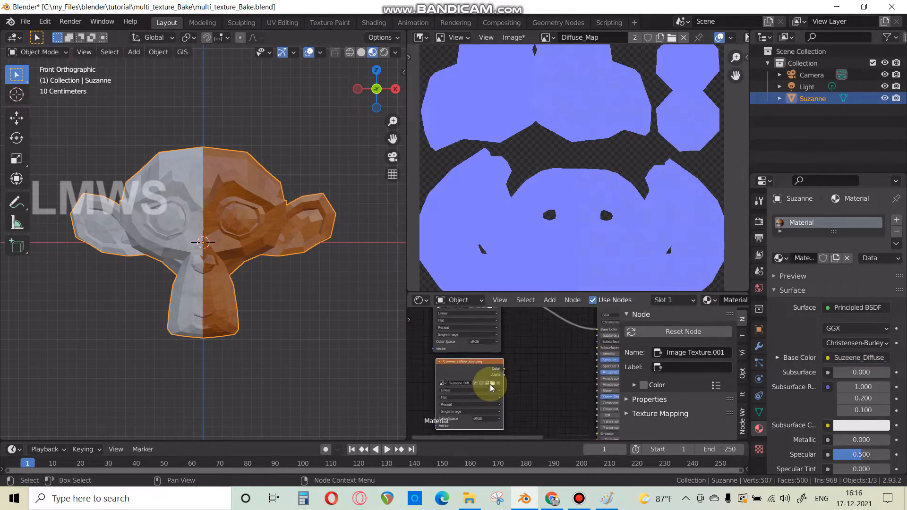
{"action": "left_click", "coordinate": [491, 387]}
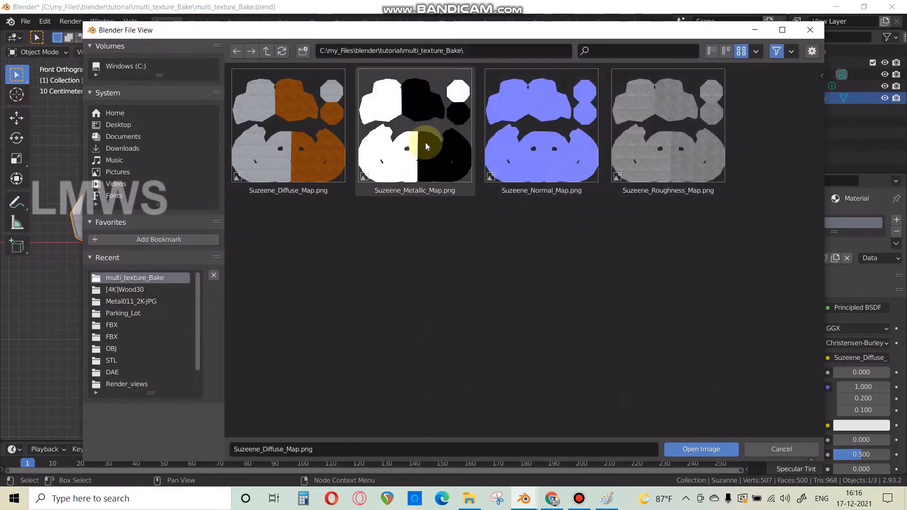
{"action": "double_click", "coordinate": [424, 142]}
{"action": "scroll", "coordinate": [489, 366], "scroll_direction": "down", "scroll_amount": 2}
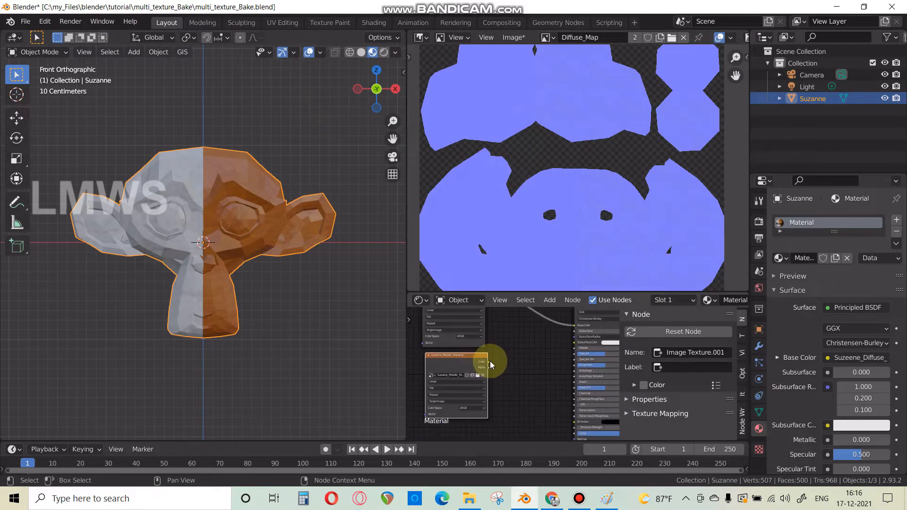
{"action": "left_click_drag", "start_coordinate": [540, 360], "coordinate": [567, 353]}
- Duplicate the metallic texture node, load Suzeene_Roughness_Map.png into the copy, and connect its Color to the Principled BSDF Roughness input
{"action": "middle_click_drag", "start_coordinate": [485, 348], "coordinate": [489, 299]}
{"action": "key", "text": "shift+d"}
{"action": "left_click", "coordinate": [468, 385]}
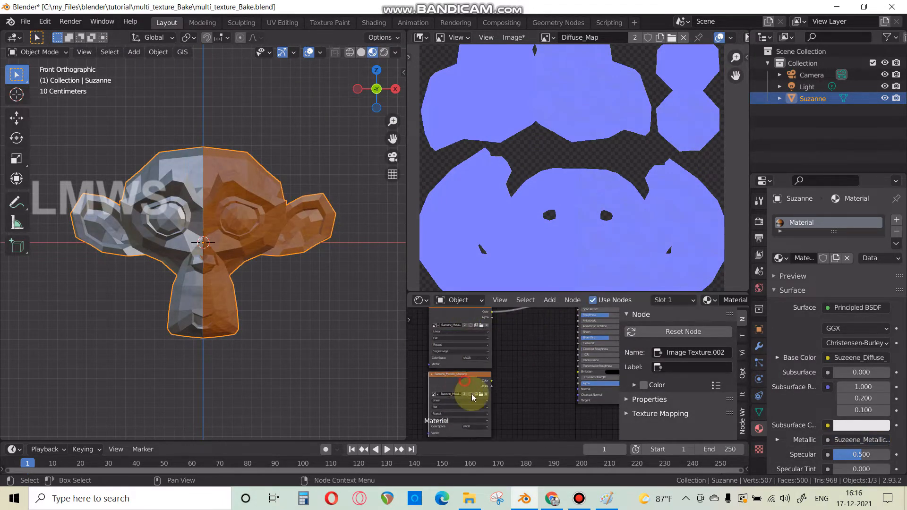
{"action": "left_click", "coordinate": [481, 385]}
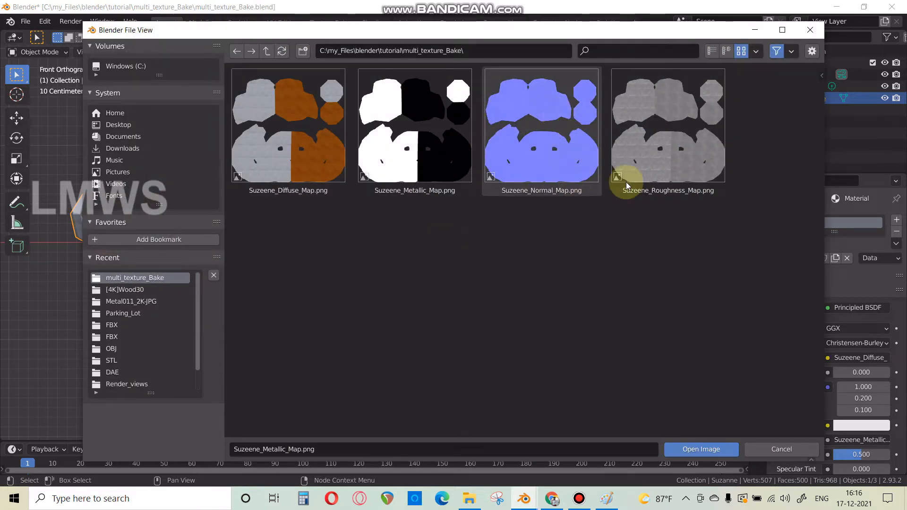
{"action": "double_click", "coordinate": [659, 167]}
{"action": "left_click_drag", "start_coordinate": [490, 380], "coordinate": [544, 351]}
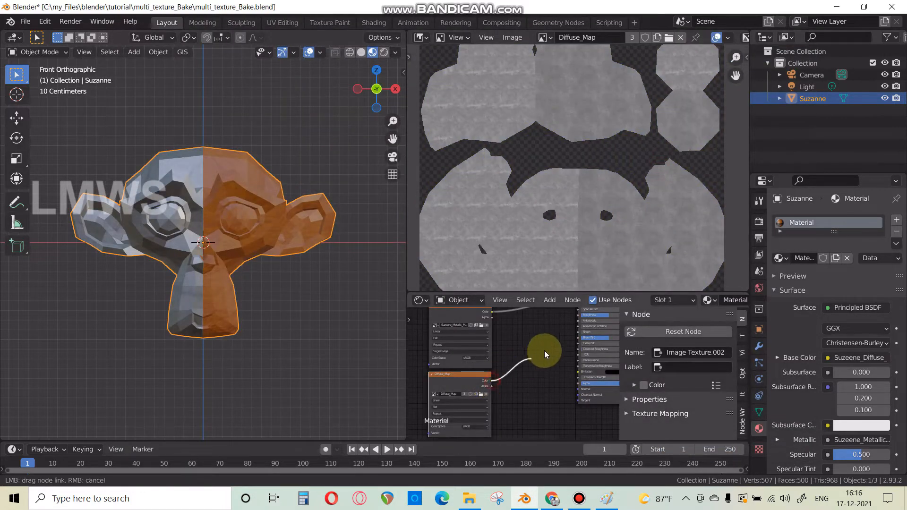
{"action": "left_click_drag", "start_coordinate": [574, 320], "coordinate": [577, 314]}
- Duplicate the roughness texture node below itself and load Suzeene_Normal_Map.png into the copy
{"action": "key", "text": "shift+d"}
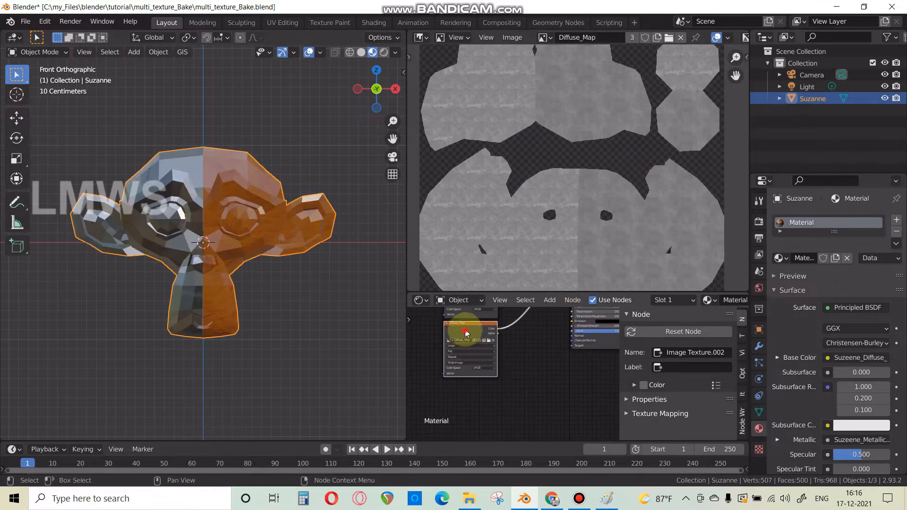
{"action": "left_click", "coordinate": [466, 390]}
{"action": "left_click", "coordinate": [491, 399]}
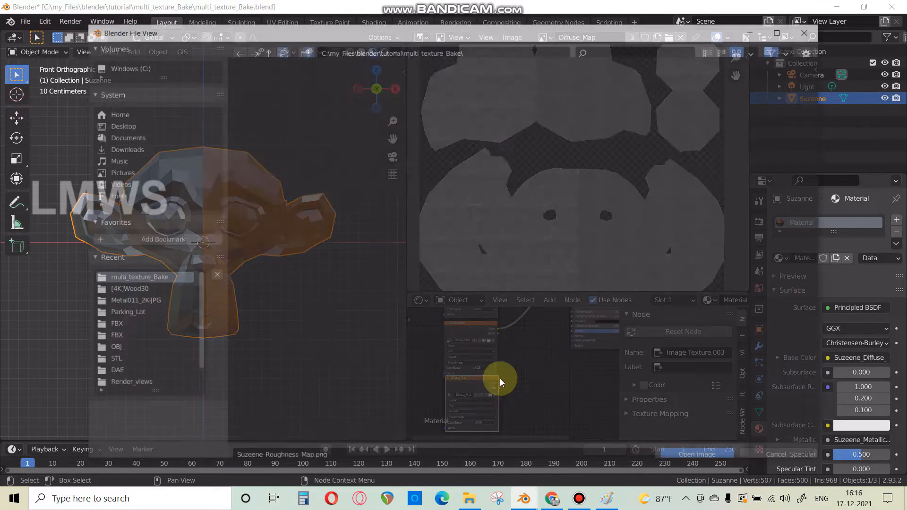
{"action": "double_click", "coordinate": [555, 164]}
- Add a Normal Map node between the image texture nodes and the Principled BSDF
{"action": "key", "text": "shift+a"}
{"action": "left_click", "coordinate": [522, 336]}
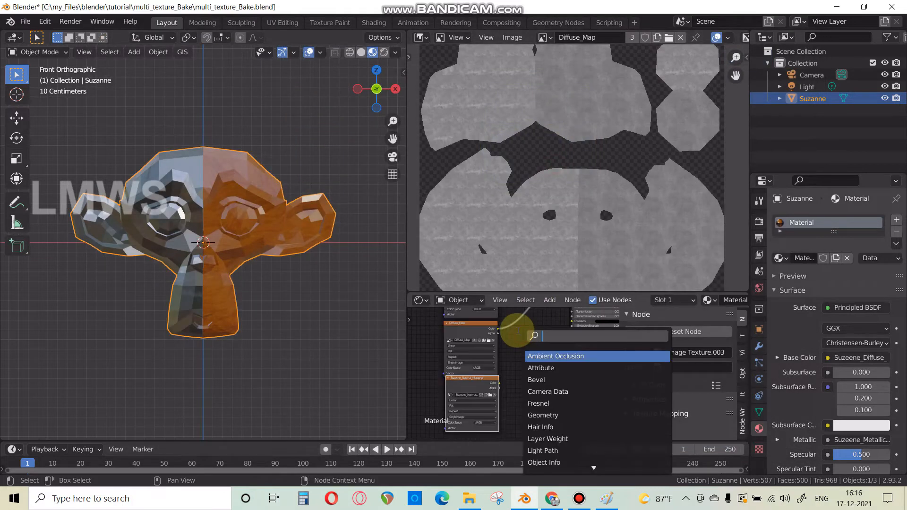
{"action": "type", "text": "not"}
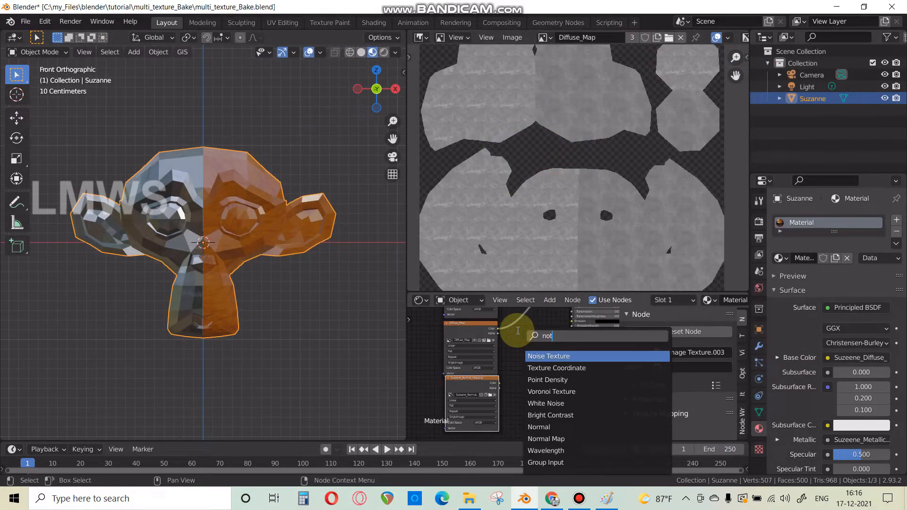
{"action": "key", "text": "BackSpace"}
{"action": "type", "text": "rm"}
{"action": "key", "text": "Down"}
{"action": "key", "text": "Return"}
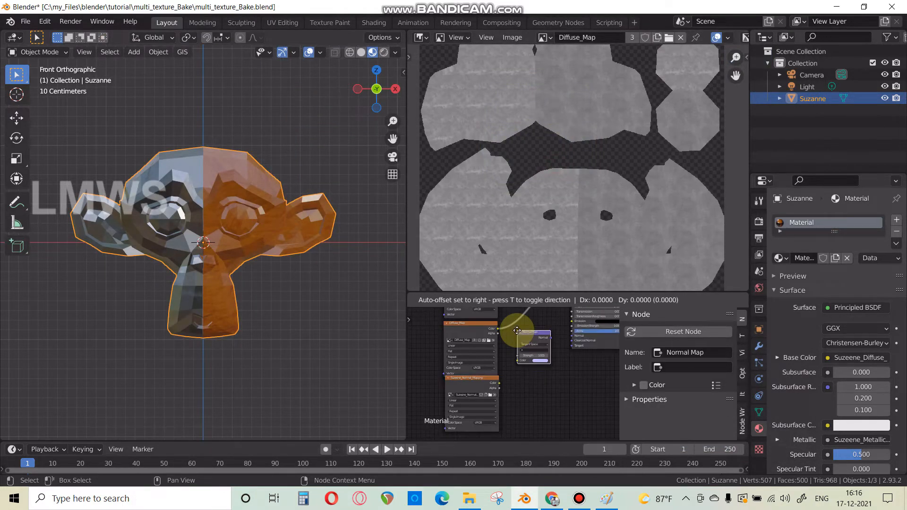
{"action": "left_click", "coordinate": [516, 330]}
- Connect the normal texture's Color through the Normal Map node to the Principled BSDF Normal input, using the UVMap
{"action": "scroll", "coordinate": [506, 405], "scroll_direction": "up", "scroll_amount": 3}
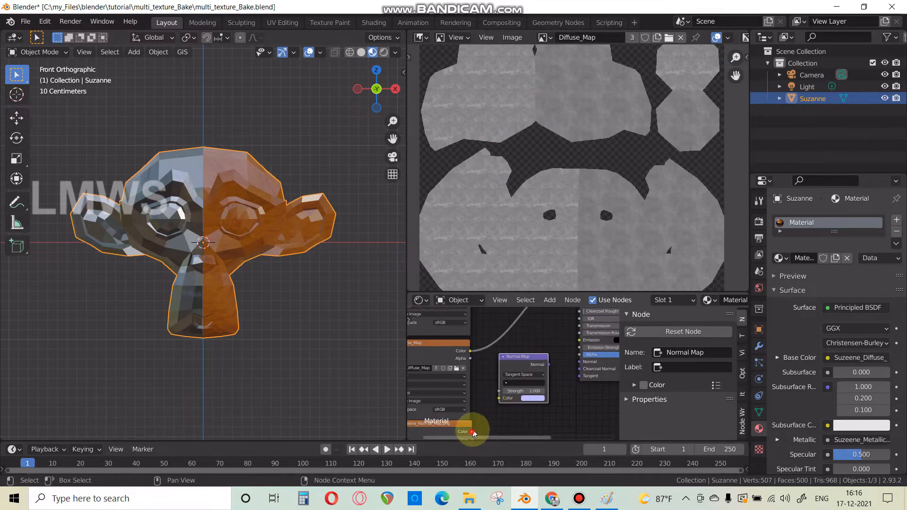
{"action": "left_click_drag", "start_coordinate": [472, 432], "coordinate": [499, 398]}
{"action": "left_click_drag", "start_coordinate": [548, 364], "coordinate": [579, 362]}
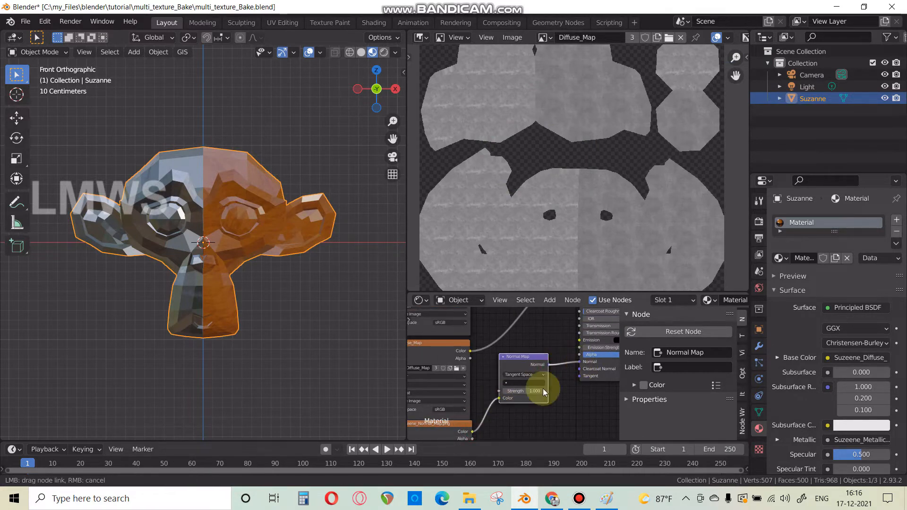
{"action": "left_click", "coordinate": [526, 383]}
{"action": "left_click", "coordinate": [520, 396]}
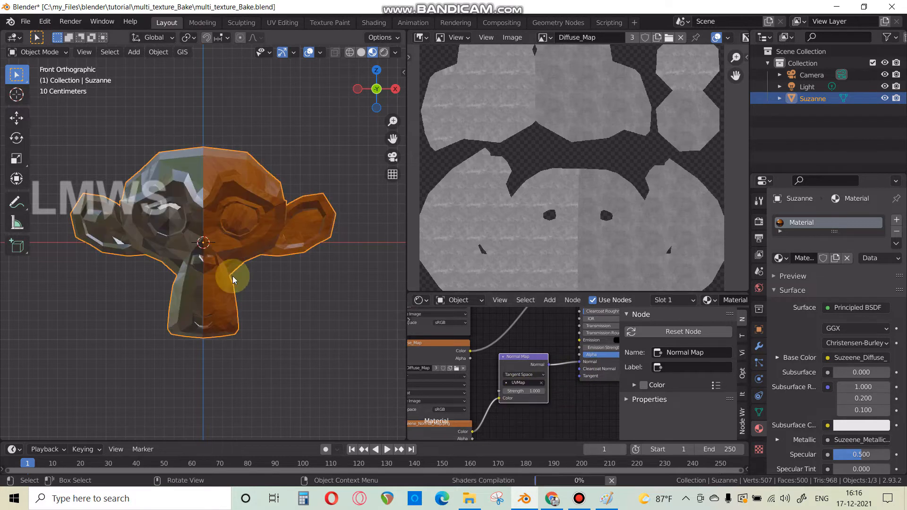
- Examine Suzanne's textured surface from several angles, the single material slot, and the four baked texture nodes with their connections
{"action": "middle_click_drag", "start_coordinate": [233, 278], "coordinate": [245, 330]}
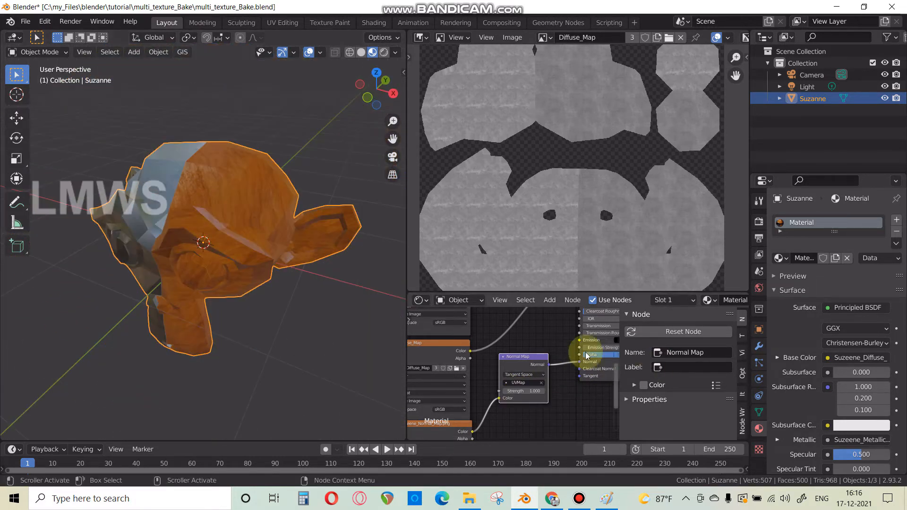
{"action": "middle_click_drag", "start_coordinate": [208, 279], "coordinate": [189, 278]}
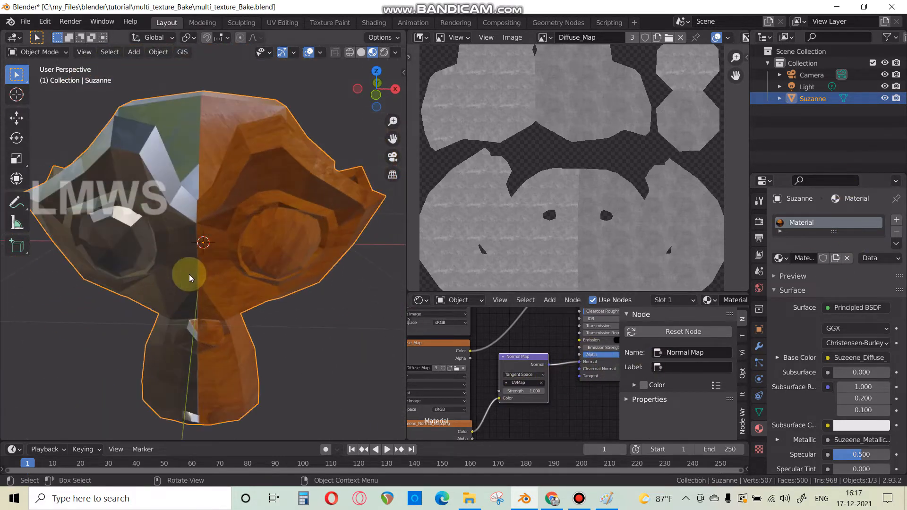
{"action": "left_click_drag", "start_coordinate": [831, 236], "coordinate": [833, 287]}
{"action": "scroll", "coordinate": [523, 412], "scroll_direction": "down", "scroll_amount": 7}
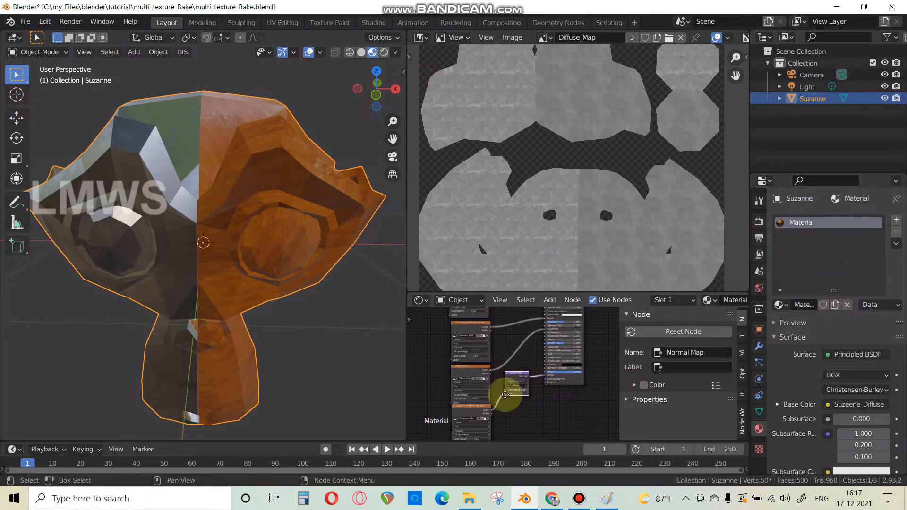
{"action": "middle_click_drag", "start_coordinate": [508, 392], "coordinate": [505, 439]}
{"action": "middle_click_drag", "start_coordinate": [489, 397], "coordinate": [506, 357]}
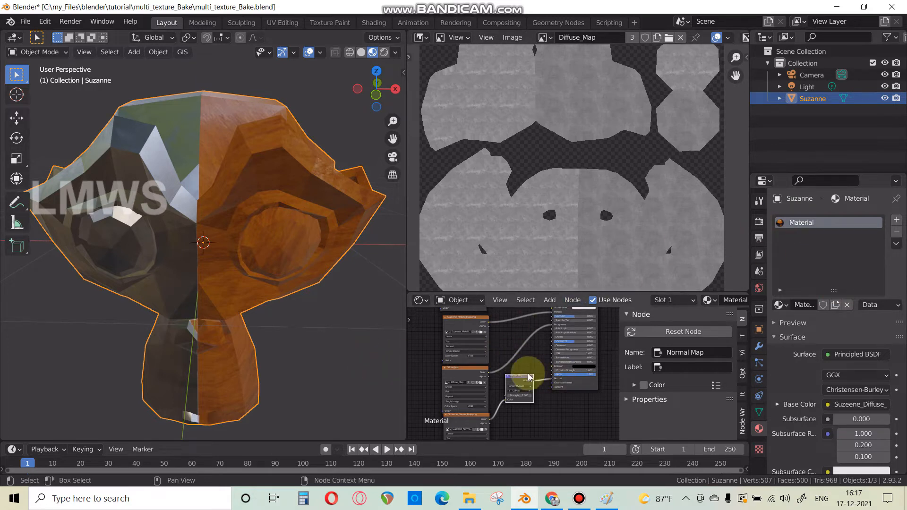
{"action": "scroll", "coordinate": [526, 376], "scroll_direction": "down", "scroll_amount": 1}
{"action": "scroll", "coordinate": [526, 376], "scroll_direction": "down", "scroll_amount": 3}
{"action": "middle_click_drag", "start_coordinate": [517, 372], "coordinate": [515, 401]}
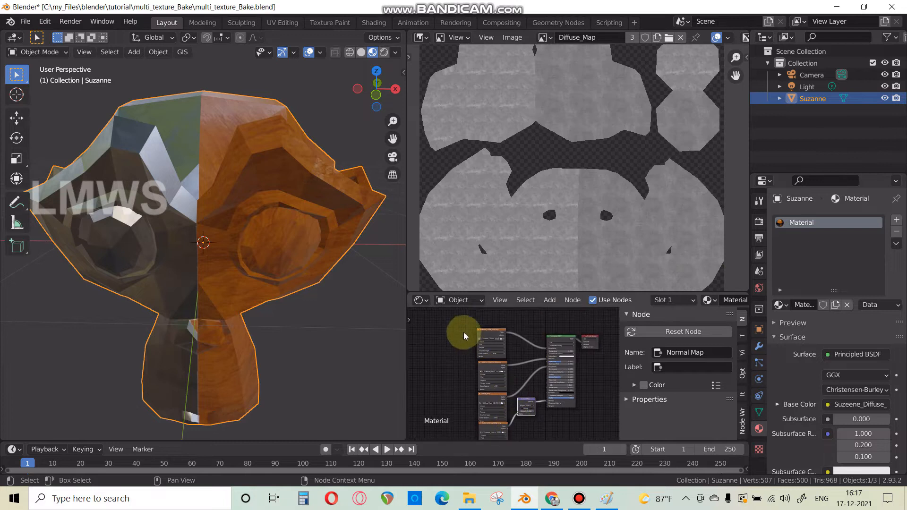
{"action": "left_click_drag", "start_coordinate": [458, 321], "coordinate": [511, 454]}
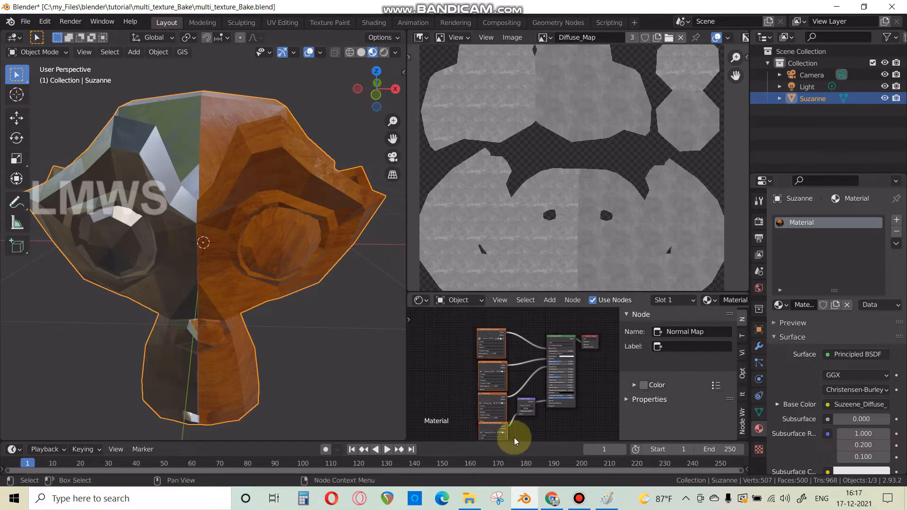
{"action": "middle_click_drag", "start_coordinate": [513, 437], "coordinate": [540, 417]}
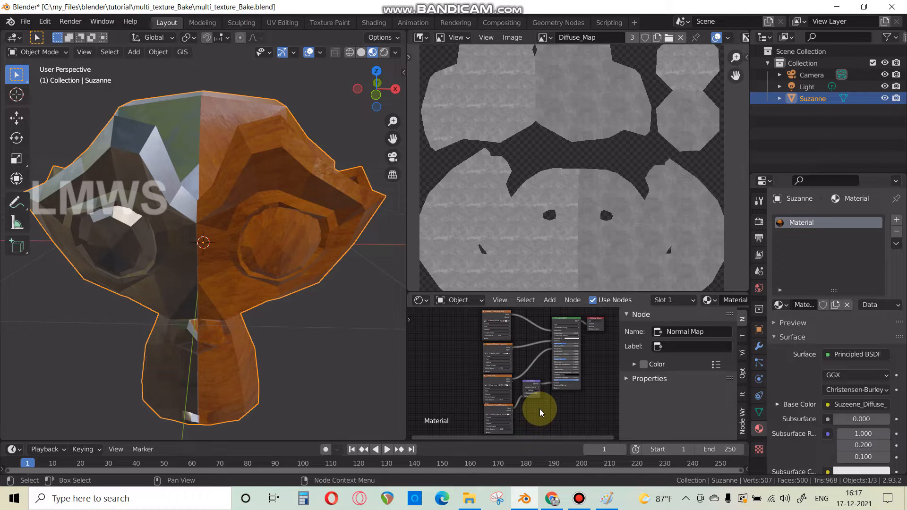
- Examine Suzanne's textured surface from both sides and the texture nodes that make up its single material
{"action": "scroll", "coordinate": [535, 394], "scroll_direction": "up", "scroll_amount": 1}
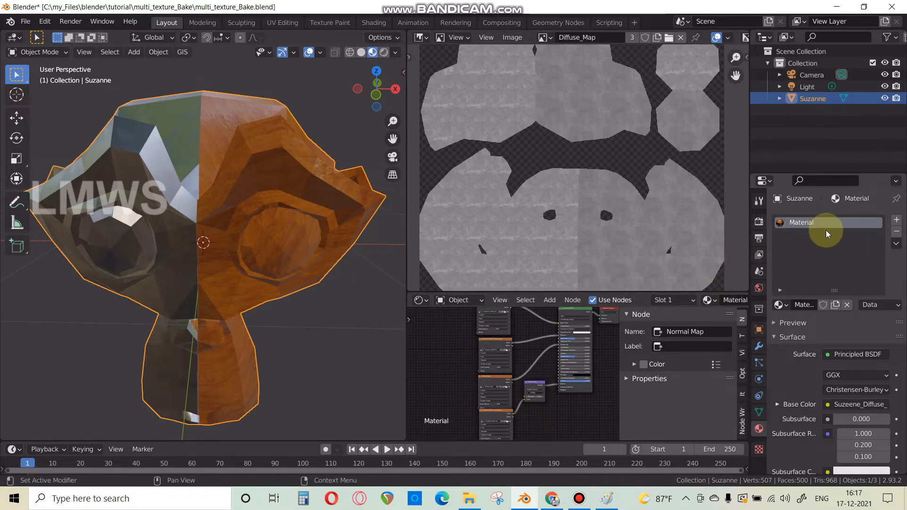
{"action": "scroll", "coordinate": [277, 353], "scroll_direction": "down", "scroll_amount": 2}
{"action": "middle_click_drag", "start_coordinate": [277, 352], "coordinate": [302, 351]}
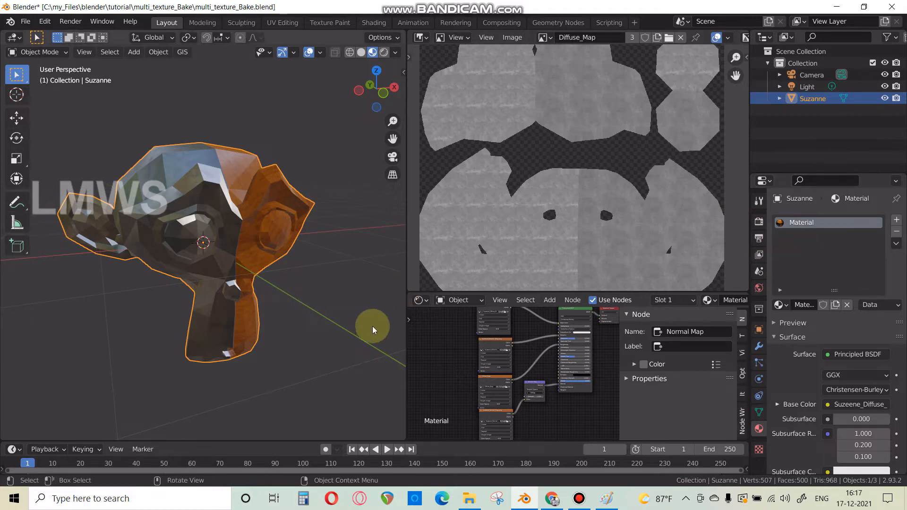
{"action": "middle_click_drag", "start_coordinate": [372, 326], "coordinate": [275, 325]}
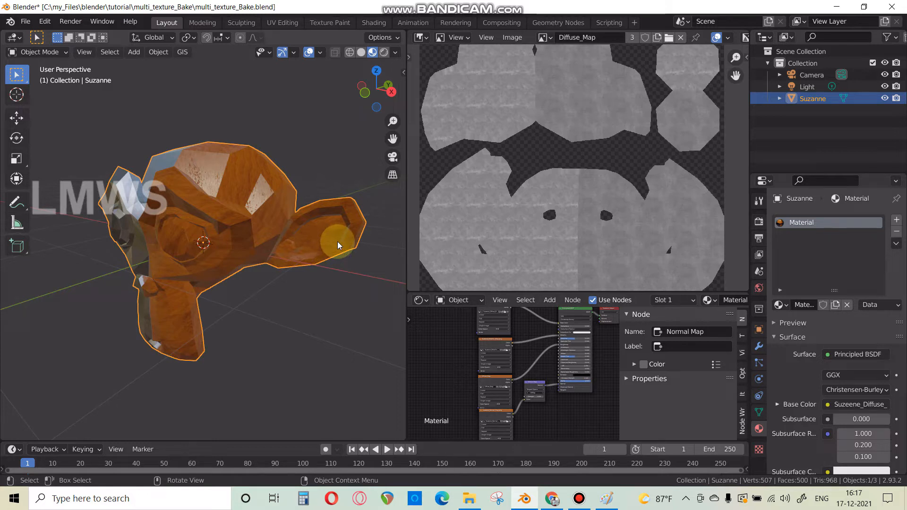
{"action": "scroll", "coordinate": [477, 373], "scroll_direction": "down", "scroll_amount": 2}
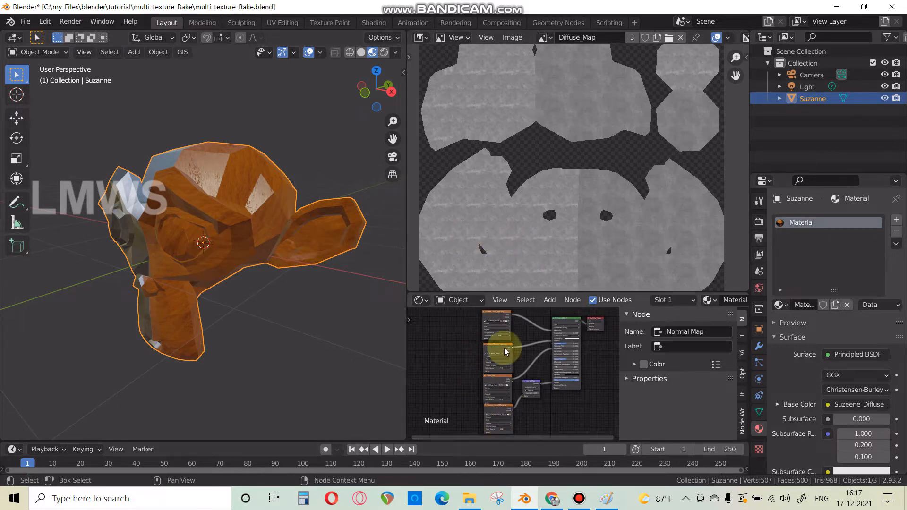
{"action": "middle_click_drag", "start_coordinate": [520, 353], "coordinate": [520, 337]}
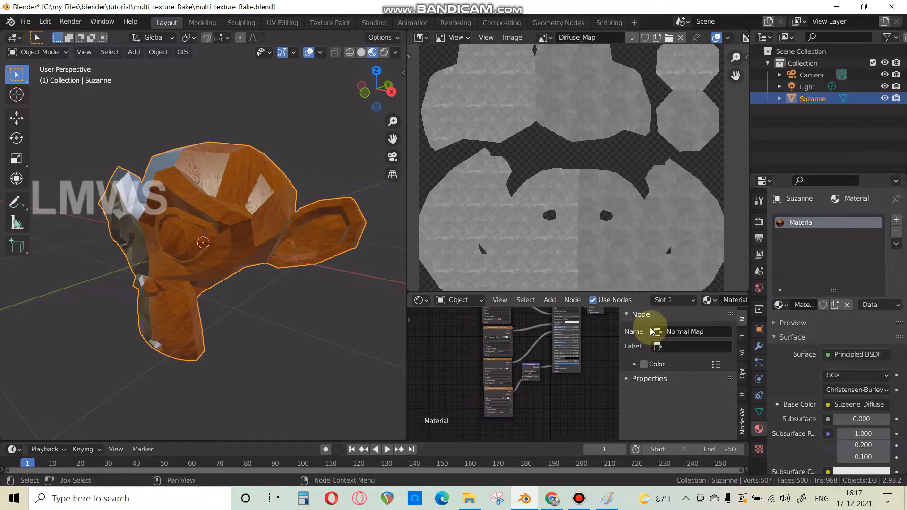
{"action": "scroll", "coordinate": [522, 385], "scroll_direction": "up", "scroll_amount": 2}
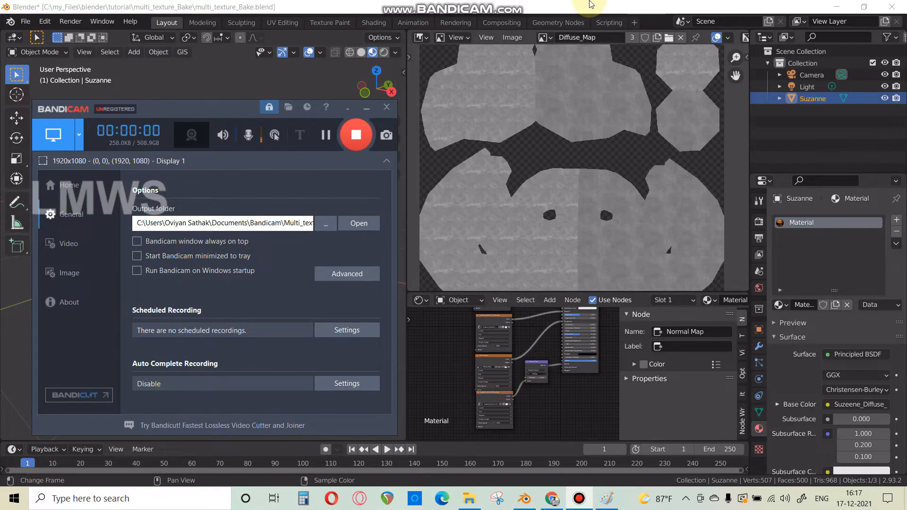
{"action": "left_click", "coordinate": [589, 4]}
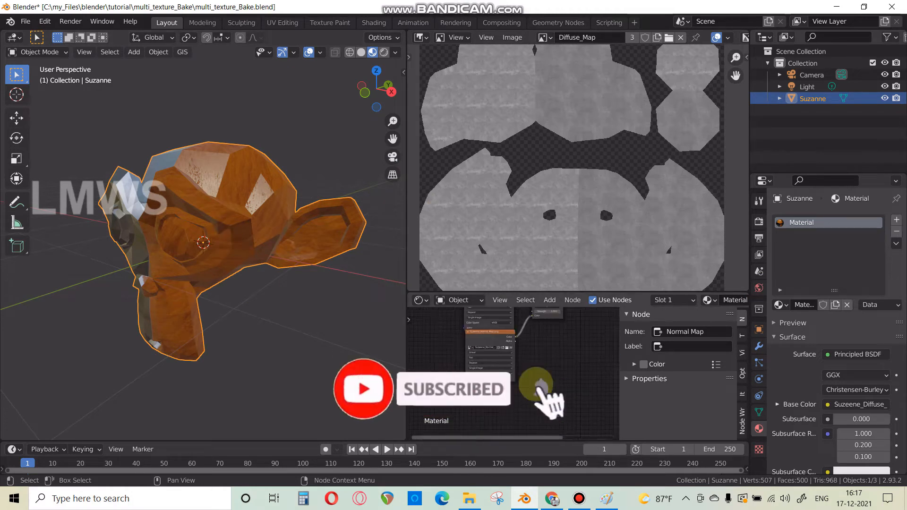
- Set the color space of the normal map image texture to Non-Color and check the shading on Suzanne
{"action": "scroll", "coordinate": [512, 397], "scroll_direction": "up", "scroll_amount": 2}
{"action": "left_click", "coordinate": [510, 395]}
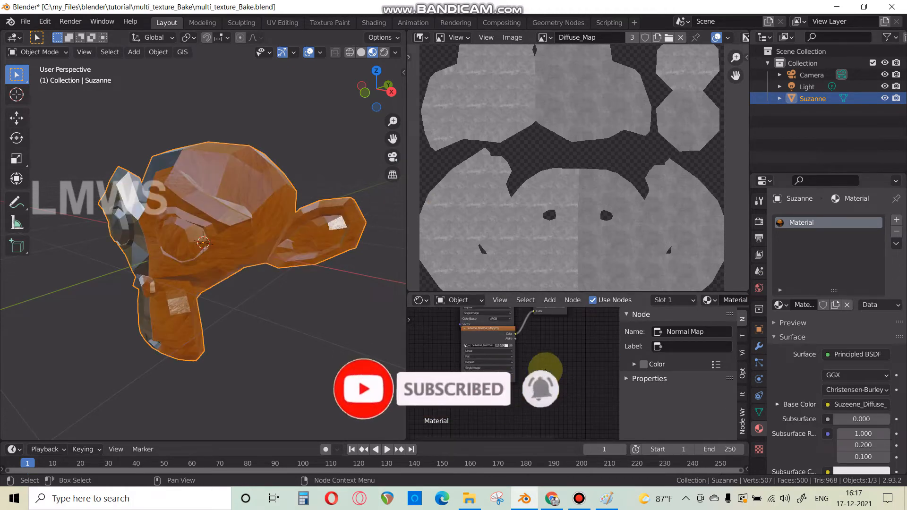
{"action": "scroll", "coordinate": [545, 367], "scroll_direction": "down", "scroll_amount": 1}
{"action": "middle_click_drag", "start_coordinate": [544, 367], "coordinate": [531, 406]}
{"action": "middle_click_drag", "start_coordinate": [171, 304], "coordinate": [261, 263]}
{"action": "scroll", "coordinate": [236, 307], "scroll_direction": "up", "scroll_amount": 3}
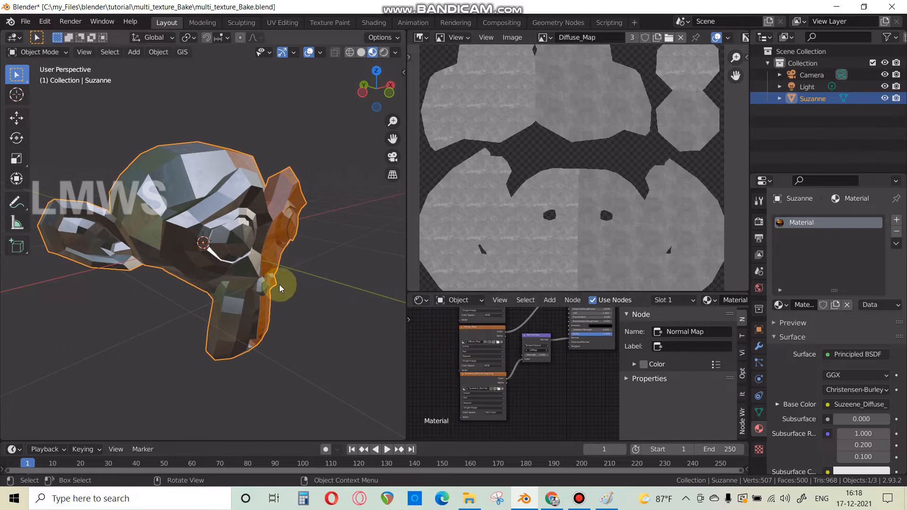
{"action": "scroll", "coordinate": [498, 409], "scroll_direction": "down", "scroll_amount": 2}
{"action": "middle_click_drag", "start_coordinate": [498, 410], "coordinate": [498, 459]}
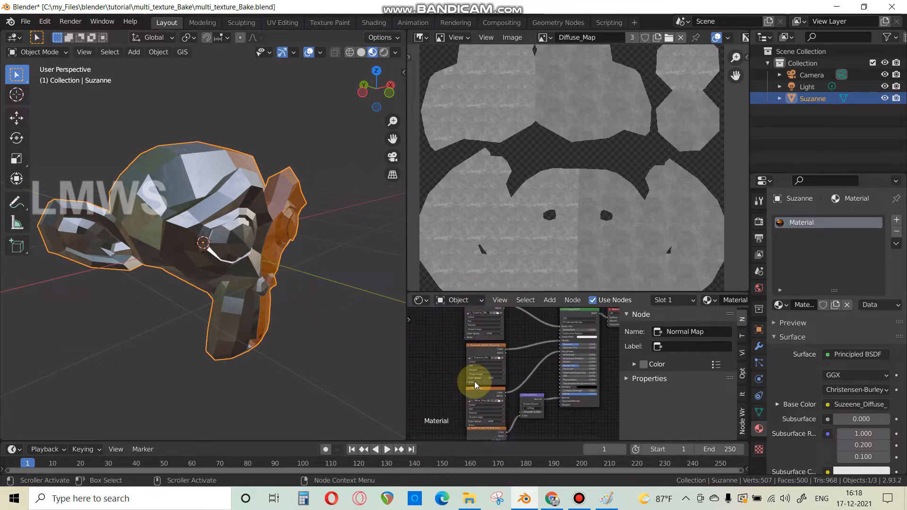
- Save multi_texture_Bake.blend and start a new General file
{"action": "key", "text": "ctrl+s"}
{"action": "key", "text": "ctrl+n"}
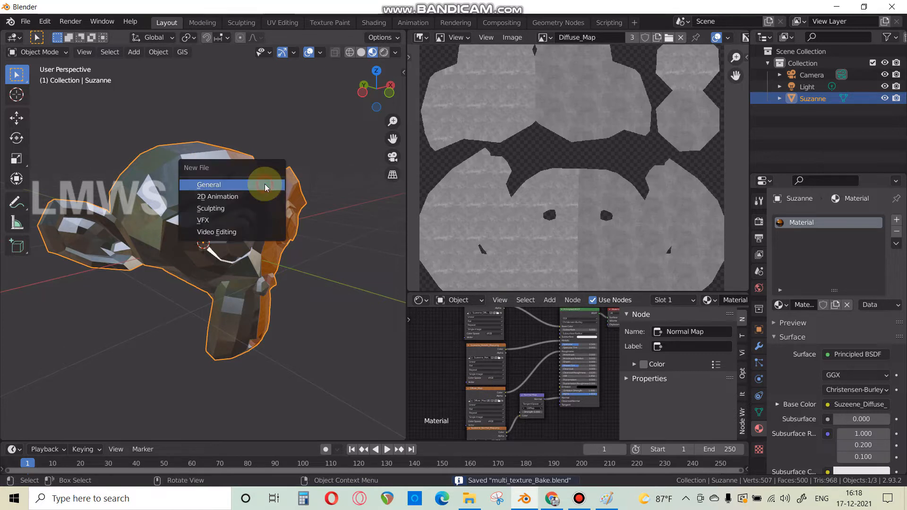
{"action": "left_click", "coordinate": [265, 186]}
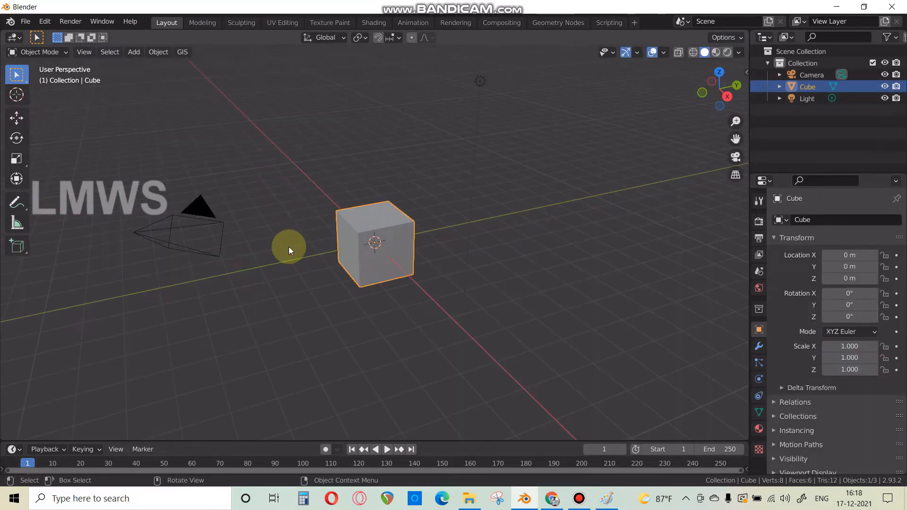
- Move the default cube away from the origin along the X axis, to about X -7.35 m
{"action": "middle_click_drag", "start_coordinate": [288, 247], "coordinate": [426, 275]}
{"action": "key", "text": "g"}
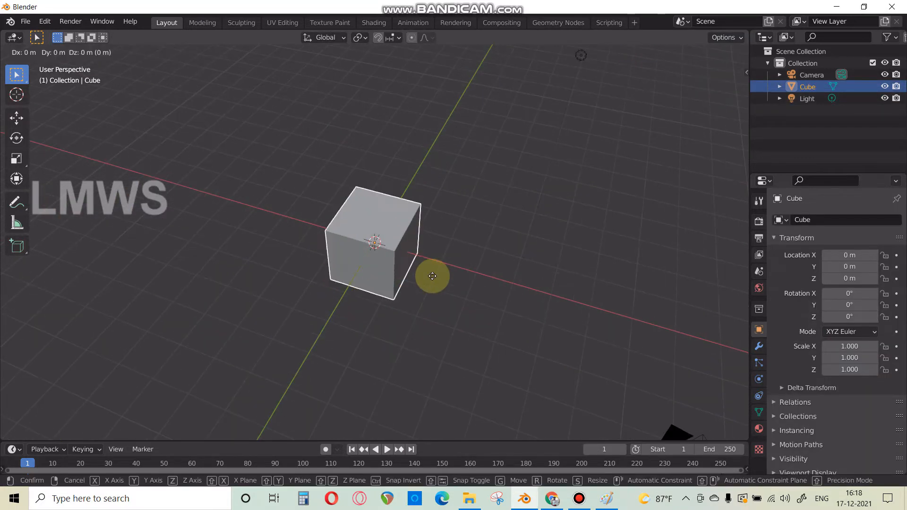
{"action": "left_click", "coordinate": [174, 212]}
- Add a Monkey mesh and move it next to the cube, at about X -4.29 m
{"action": "key", "text": "shift+a"}
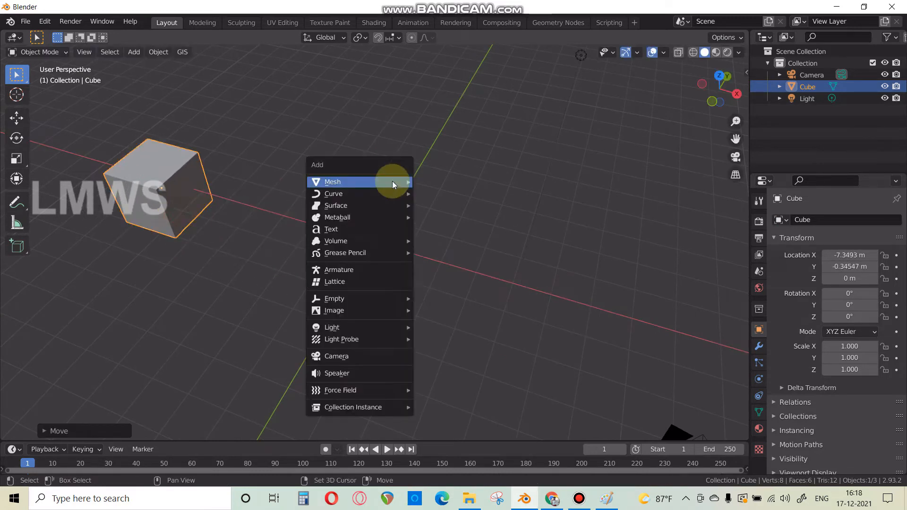
{"action": "mouse_move", "coordinate": [392, 184]}
{"action": "left_click", "coordinate": [449, 293]}
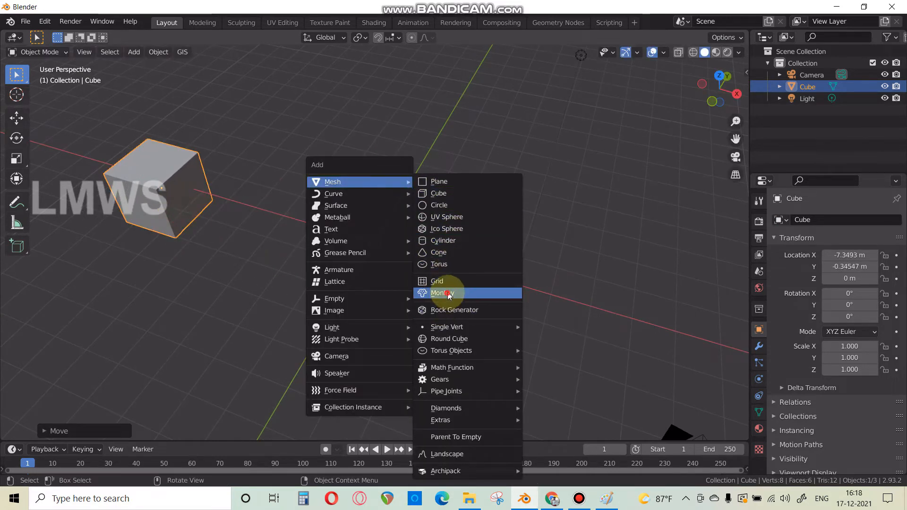
{"action": "key", "text": "g"}
{"action": "left_click", "coordinate": [208, 193]}
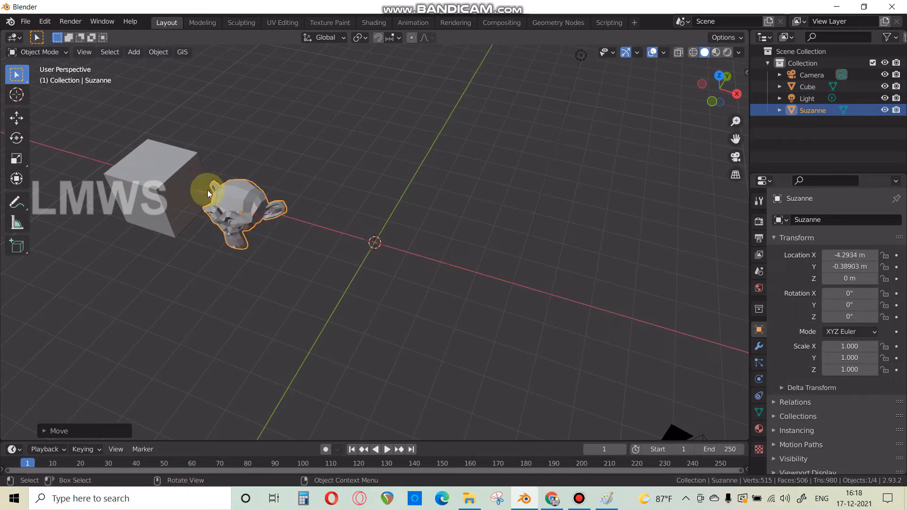
- Add a cone and move it in the ground plane beside the monkey, to about X -2.68 m, Y 0.63 m
{"action": "key", "text": "shift+a"}
{"action": "mouse_move", "coordinate": [364, 235]}
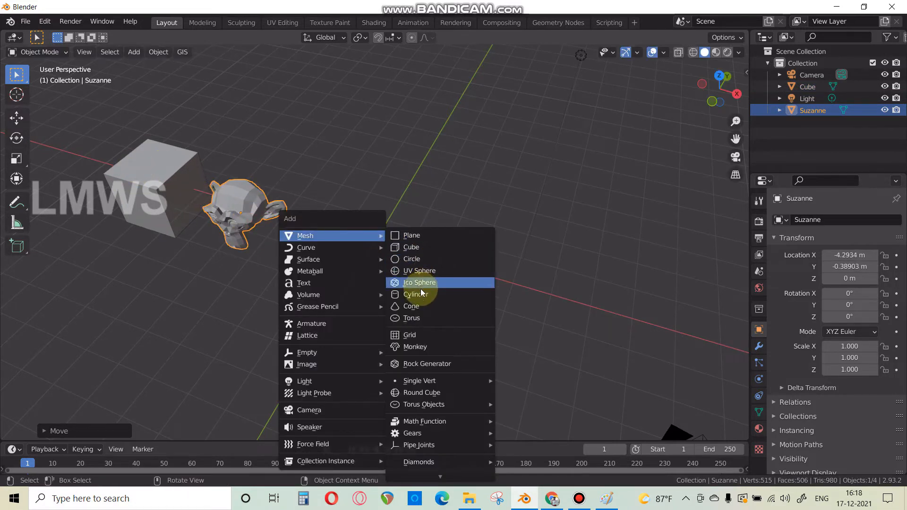
{"action": "left_click", "coordinate": [415, 306]}
{"action": "key", "text": "g"}
{"action": "key", "text": "shift+z"}
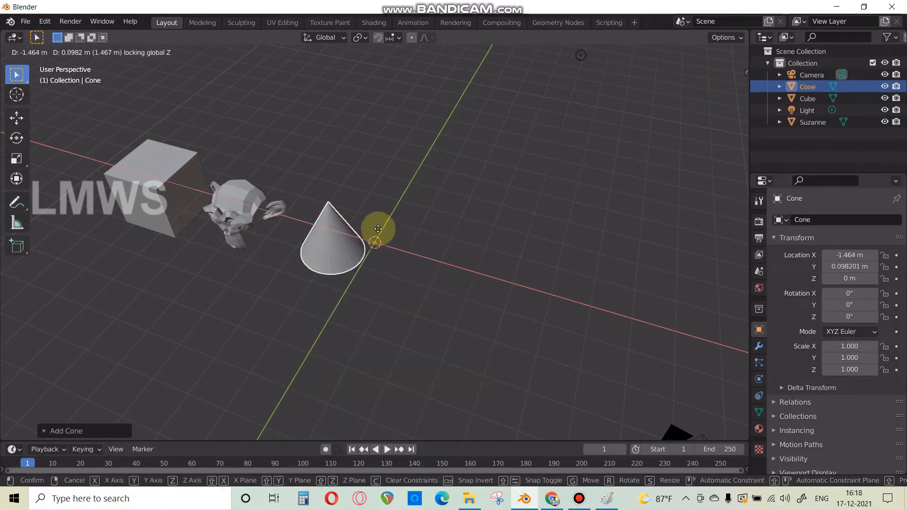
{"action": "left_click", "coordinate": [349, 208]}
- Add a UV sphere at the origin
{"action": "key", "text": "shift+a"}
{"action": "mouse_move", "coordinate": [415, 189]}
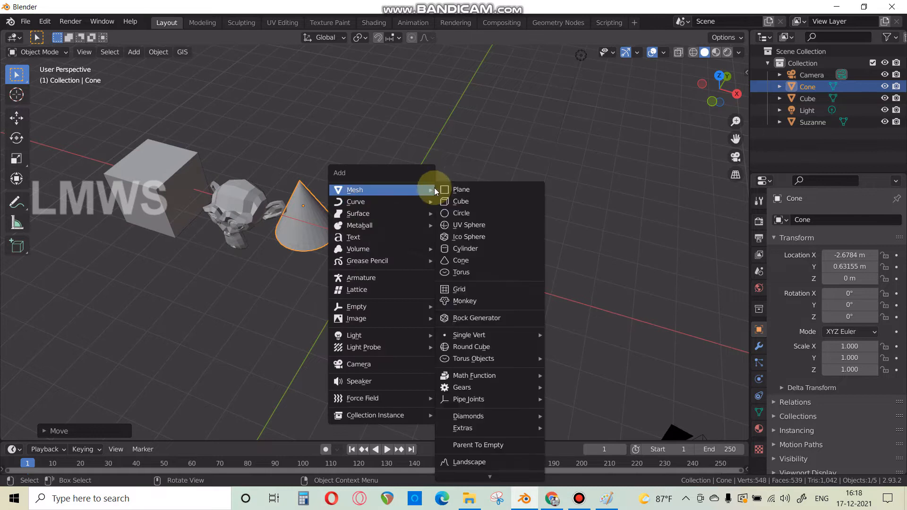
{"action": "left_click", "coordinate": [468, 225]}
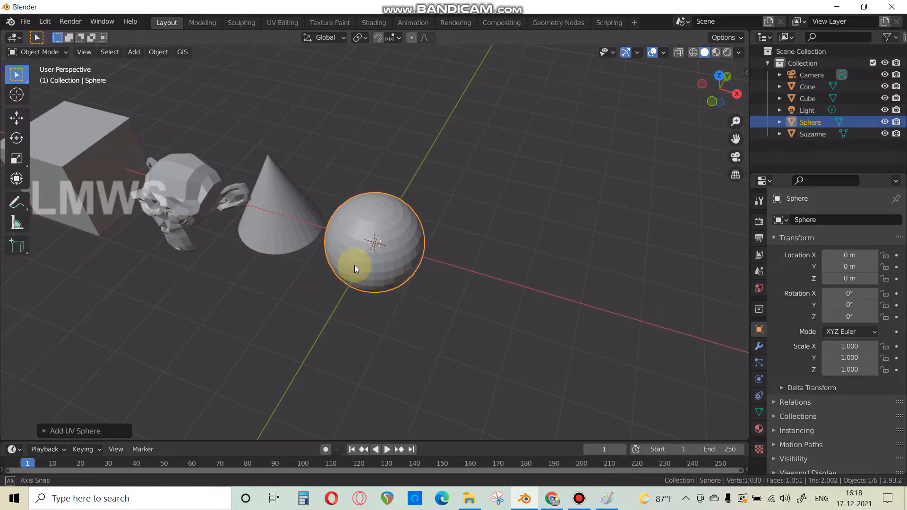
- Move Suzanne along the X axis away from the cone, to about X -5.05 m
{"action": "middle_click_drag", "start_coordinate": [354, 265], "coordinate": [310, 197]}
{"action": "left_click", "coordinate": [311, 197]}
{"action": "key", "text": "g"}
{"action": "key", "text": "y"}
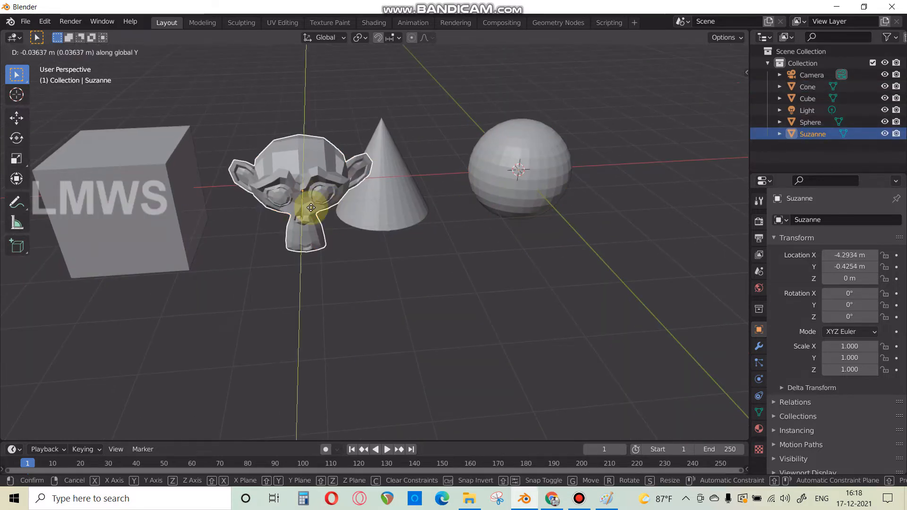
{"action": "key", "text": "x"}
{"action": "left_click", "coordinate": [313, 222]}
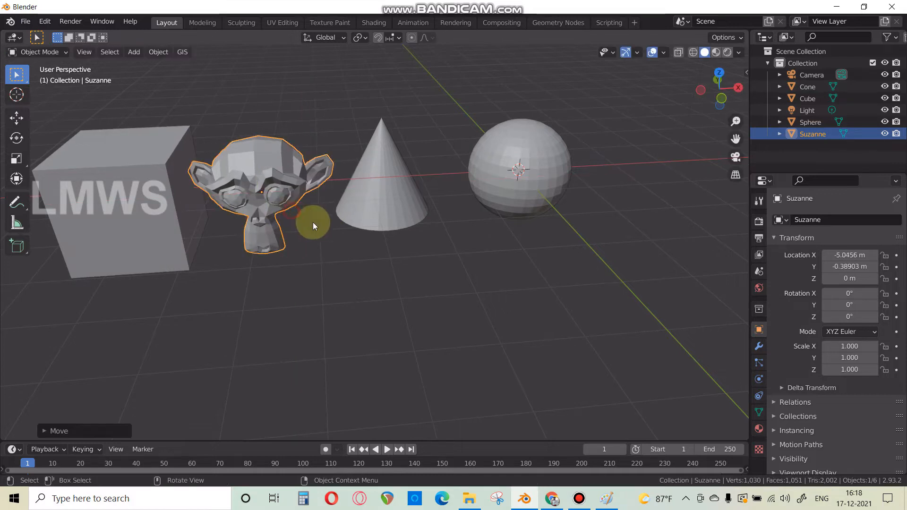
{"action": "left_click", "coordinate": [134, 162]}
{"action": "left_click", "coordinate": [223, 166]}
{"action": "left_click", "coordinate": [813, 121]}
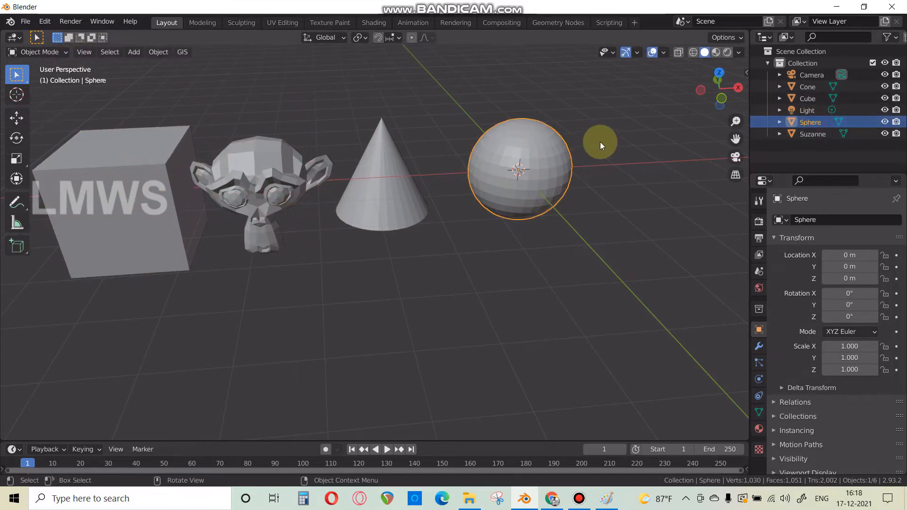
{"action": "left_click_drag", "start_coordinate": [572, 87], "coordinate": [226, 215]}
{"action": "left_click", "coordinate": [261, 194]}
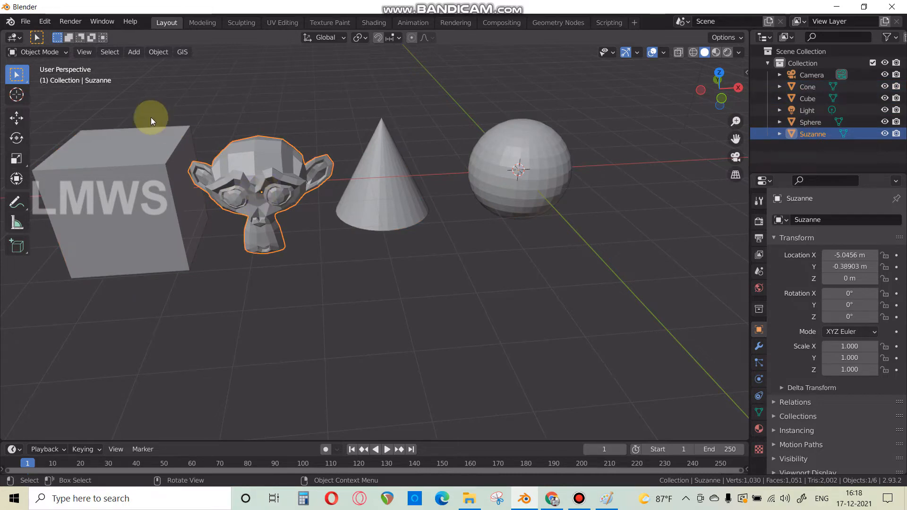
- Select only the cube and view its unwrapped layout in the UV Editing workspace
{"action": "left_click", "coordinate": [135, 173]}
{"action": "left_click_drag", "start_coordinate": [157, 106], "coordinate": [228, 118]}
{"action": "left_click", "coordinate": [283, 23]}
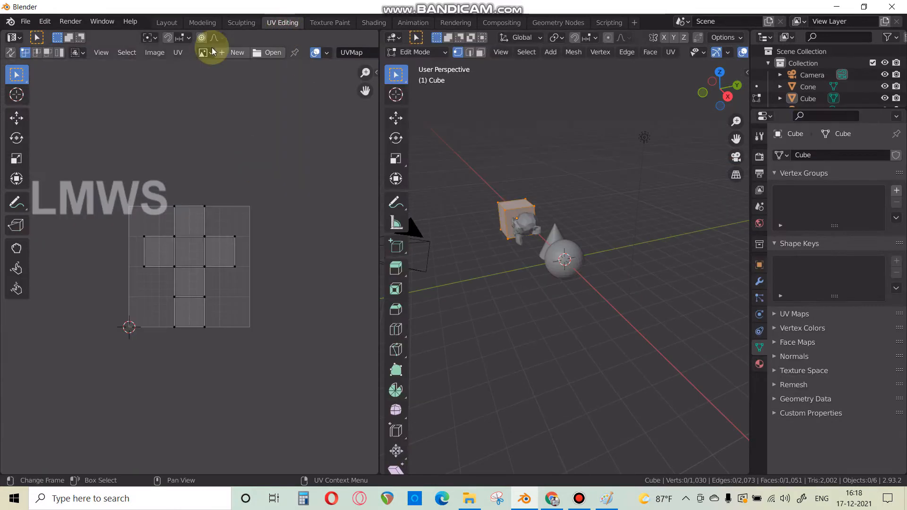
- Select the cube, Suzanne, cone and sphere together in the Layout workspace and show their combined UVs in UV Editing
{"action": "left_click", "coordinate": [169, 22]}
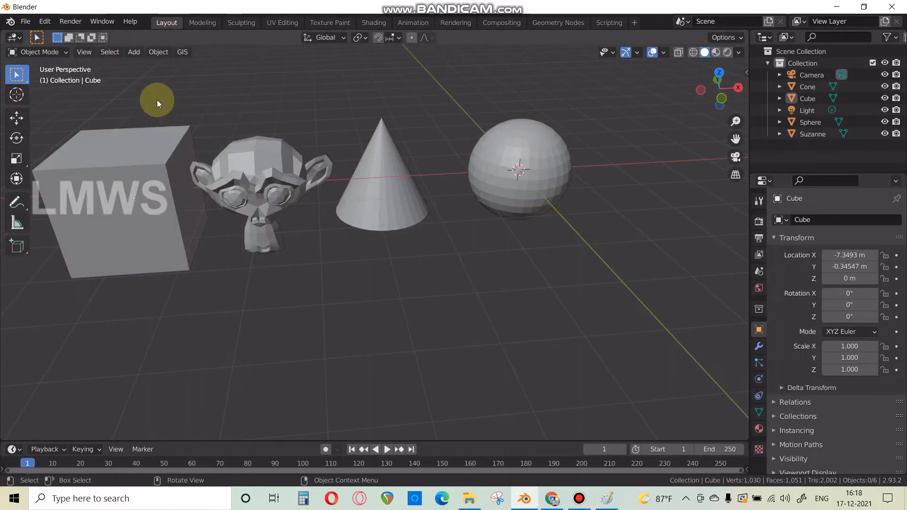
{"action": "left_click_drag", "start_coordinate": [157, 100], "coordinate": [489, 203]}
{"action": "left_click", "coordinate": [279, 23]}
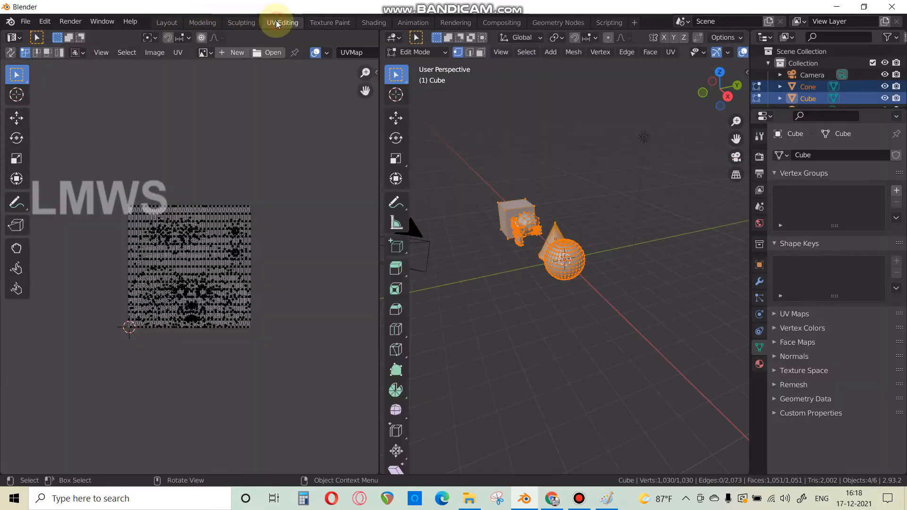
- Examine how the UV layouts of the four objects share the same UV space, comparing them with the meshes
{"action": "scroll", "coordinate": [167, 250], "scroll_direction": "up", "scroll_amount": 6}
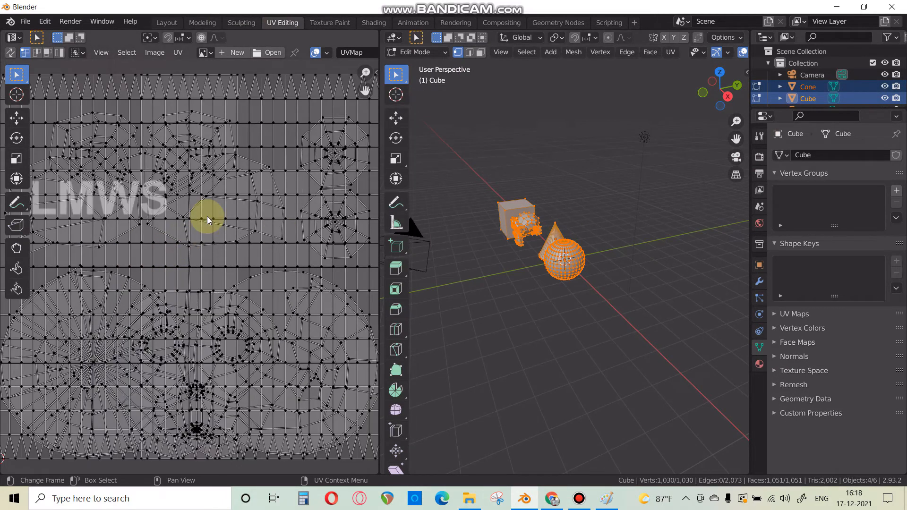
{"action": "scroll", "coordinate": [597, 237], "scroll_direction": "up", "scroll_amount": 4}
{"action": "middle_click_drag", "start_coordinate": [532, 277], "coordinate": [620, 267]}
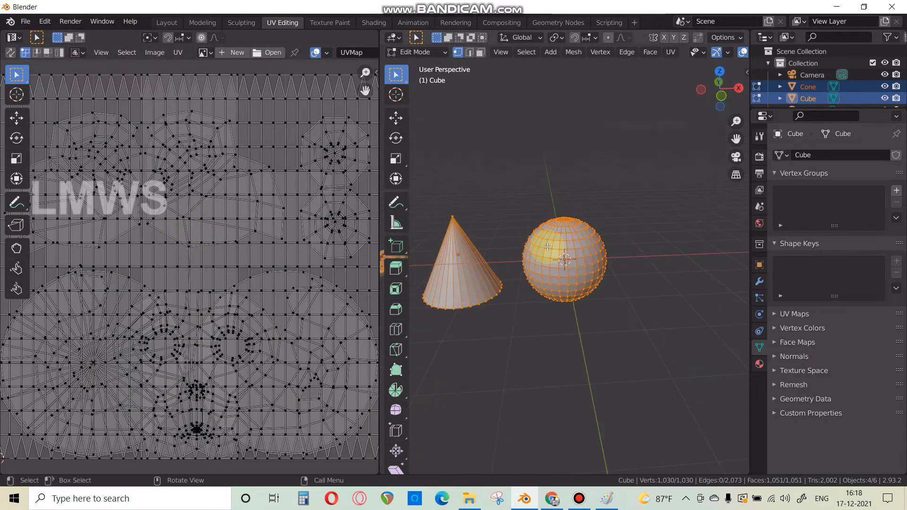
{"action": "scroll", "coordinate": [546, 247], "scroll_direction": "up", "scroll_amount": 4}
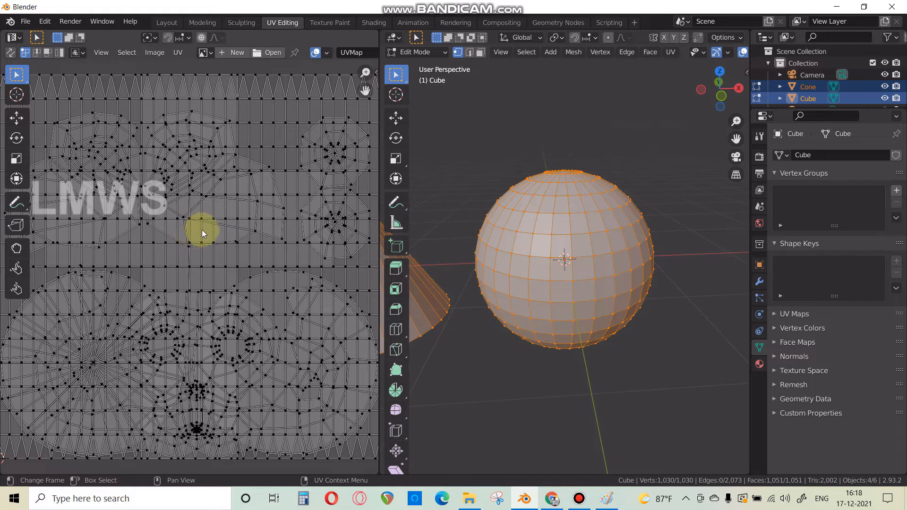
{"action": "scroll", "coordinate": [202, 230], "scroll_direction": "down", "scroll_amount": 3}
{"action": "scroll", "coordinate": [460, 231], "scroll_direction": "down", "scroll_amount": 5}
{"action": "scroll", "coordinate": [545, 263], "scroll_direction": "up", "scroll_amount": 2}
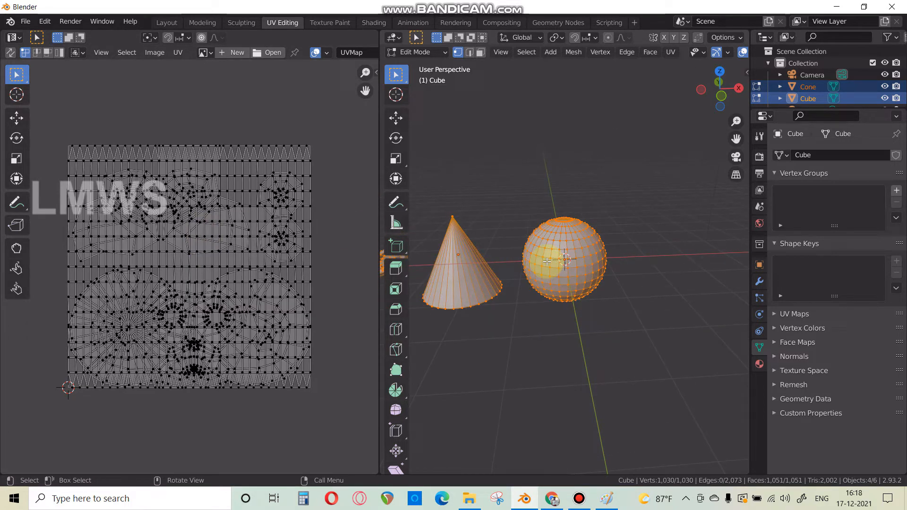
{"action": "key", "text": "ctrl+s"}
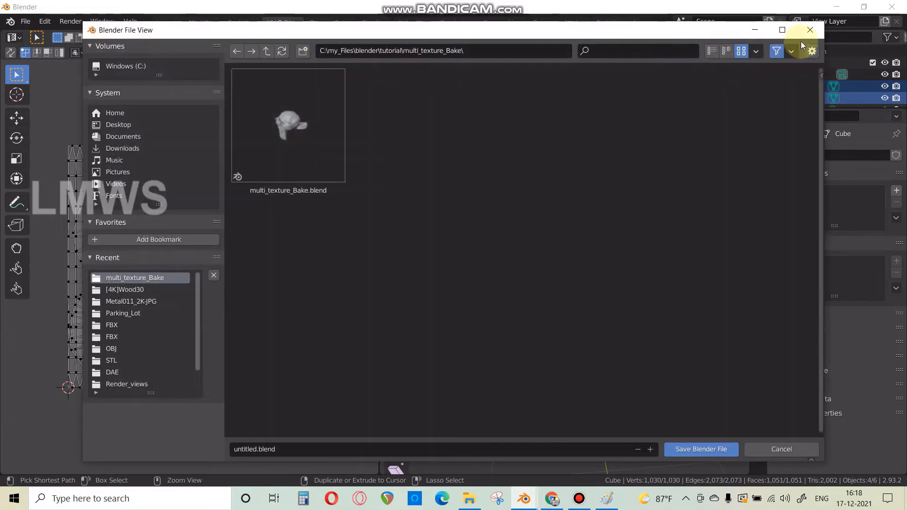
{"action": "key", "text": "Escape"}
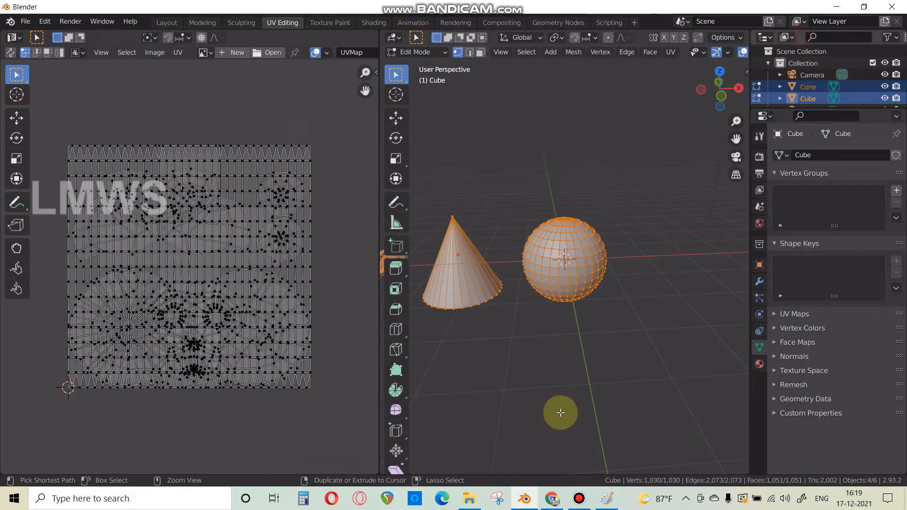
- Open the recent file Restaurant_Interior in a new Blender window
{"action": "right_click", "coordinate": [524, 503]}
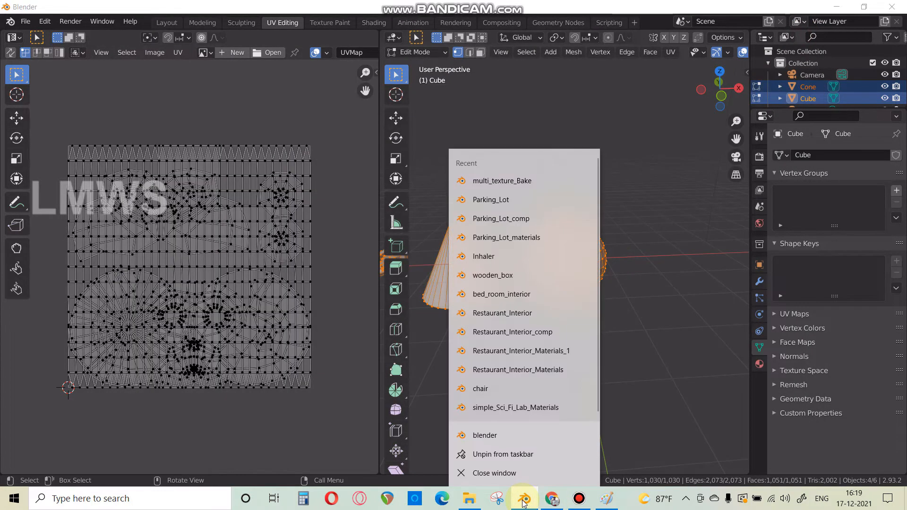
{"action": "left_click", "coordinate": [524, 313]}
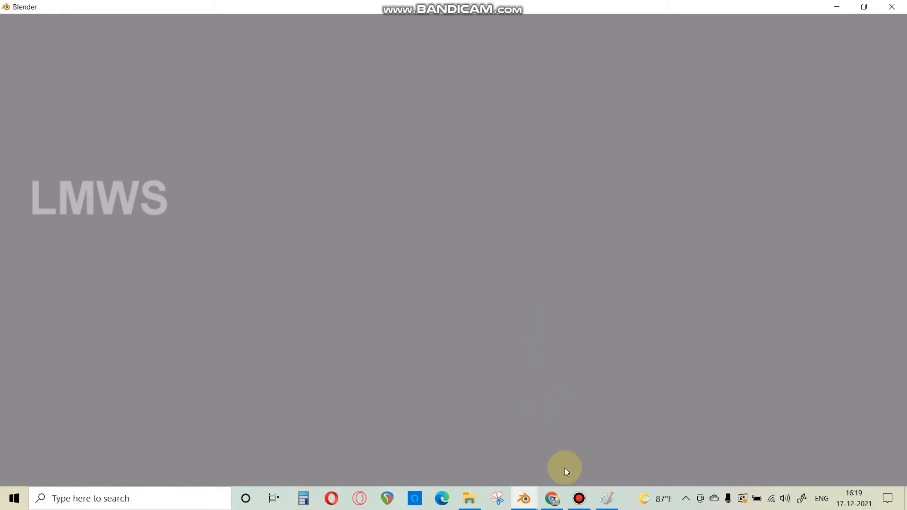
- Collapse the Furnitures collection, expand Collection 2 and select the Basic_Shape object of the restaurant interior
{"action": "left_click", "coordinate": [576, 499]}
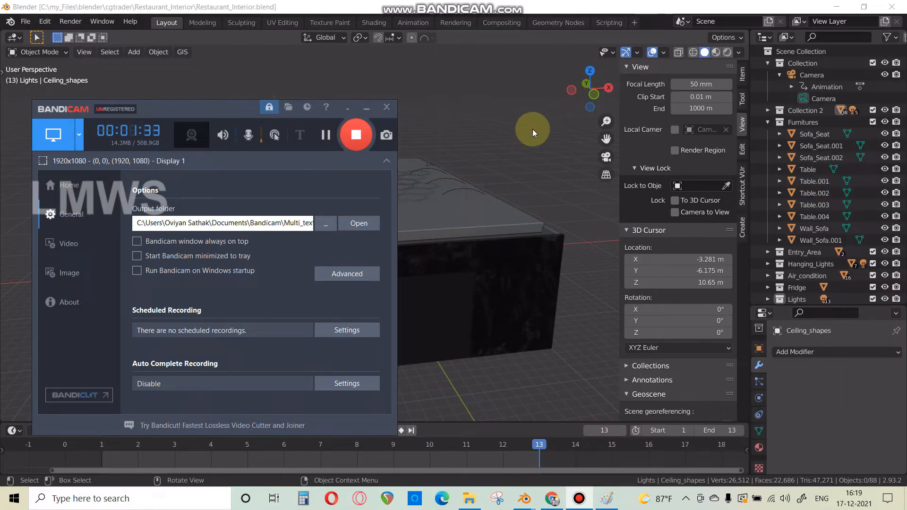
{"action": "left_click", "coordinate": [393, 240]}
{"action": "scroll", "coordinate": [393, 240], "scroll_direction": "up", "scroll_amount": 5}
{"action": "mouse_move", "coordinate": [378, 259]}
{"action": "middle_mouse_down"}
{"action": "mouse_move", "coordinate": [480, 259]}
{"action": "mouse_move", "coordinate": [584, 235]}
{"action": "mouse_move", "coordinate": [498, 274]}
{"action": "mouse_move", "coordinate": [226, 270]}
{"action": "mouse_move", "coordinate": [114, 256]}
{"action": "mouse_move", "coordinate": [189, 237]}
{"action": "mouse_move", "coordinate": [391, 265]}
{"action": "middle_mouse_up"}
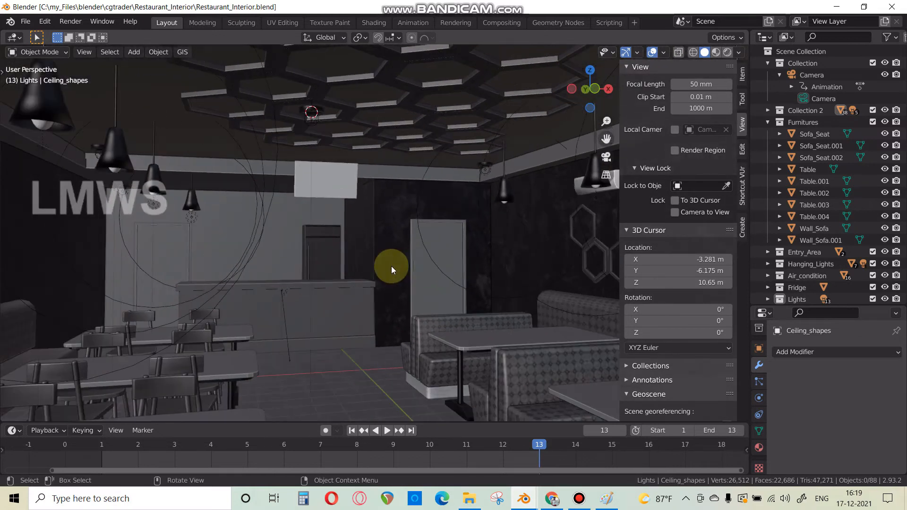
{"action": "left_click", "coordinate": [767, 121]}
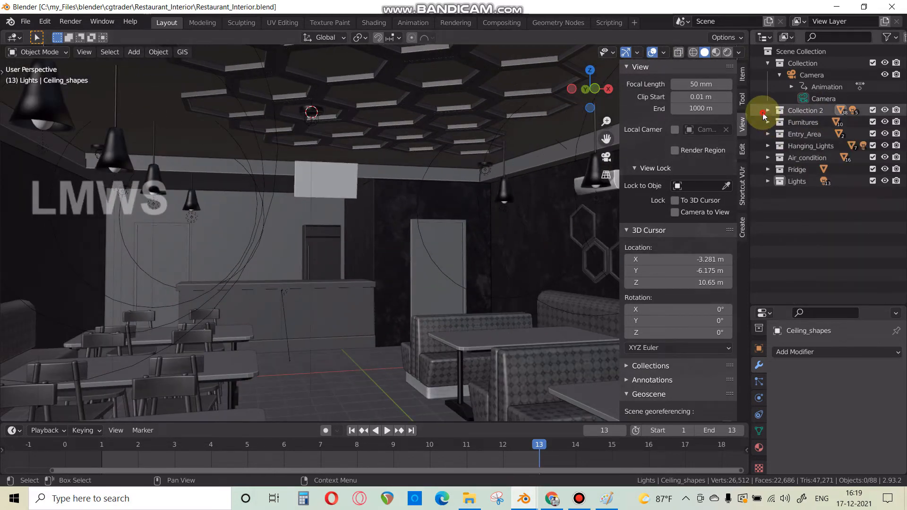
{"action": "left_click", "coordinate": [767, 110]}
{"action": "left_click", "coordinate": [830, 124]}
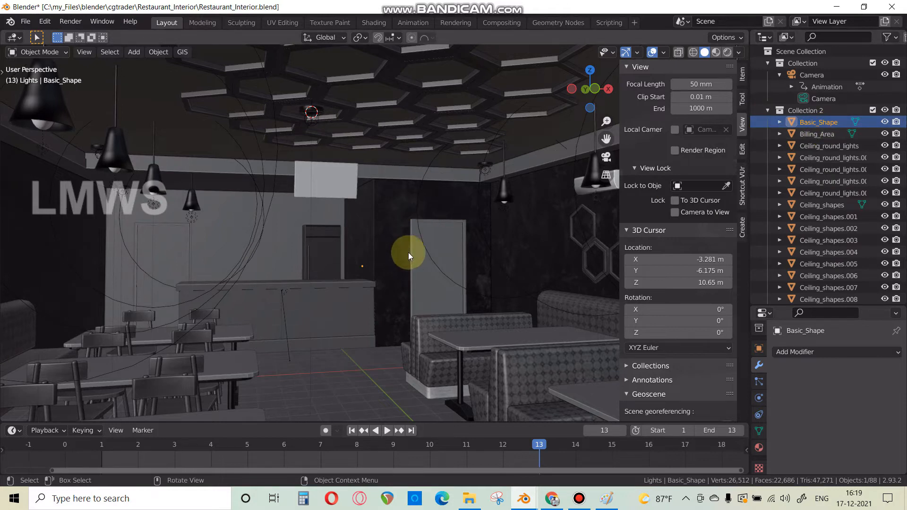
- Select the table, billing counter, fridge, hanging light and room shell in turn to check which parts are separate objects
{"action": "left_click", "coordinate": [434, 320]}
{"action": "left_click", "coordinate": [475, 341]}
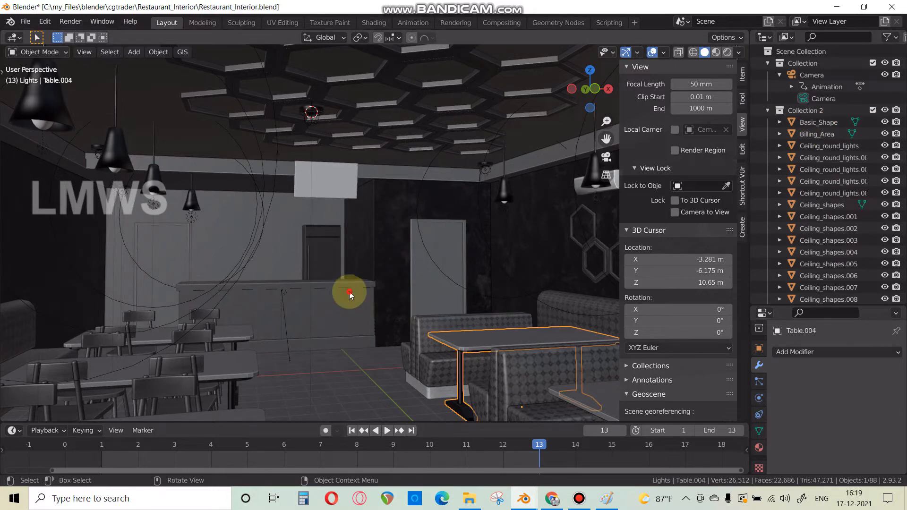
{"action": "left_click", "coordinate": [350, 290]}
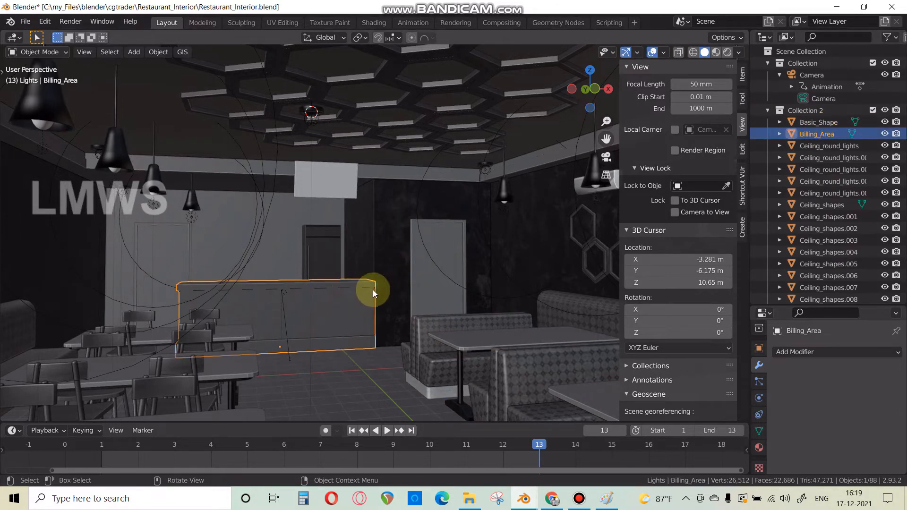
{"action": "left_click", "coordinate": [329, 243]}
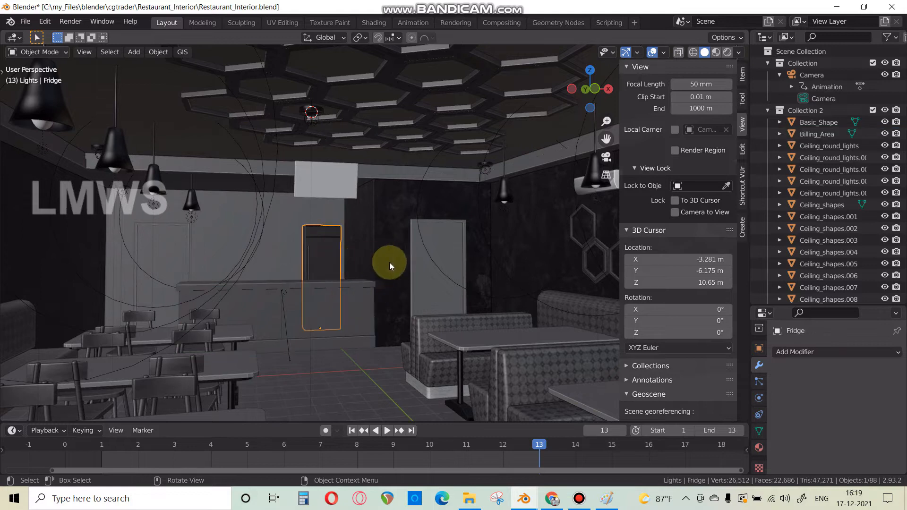
{"action": "left_click", "coordinate": [414, 273]}
{"action": "left_click", "coordinate": [196, 236]}
{"action": "left_click", "coordinate": [204, 219]}
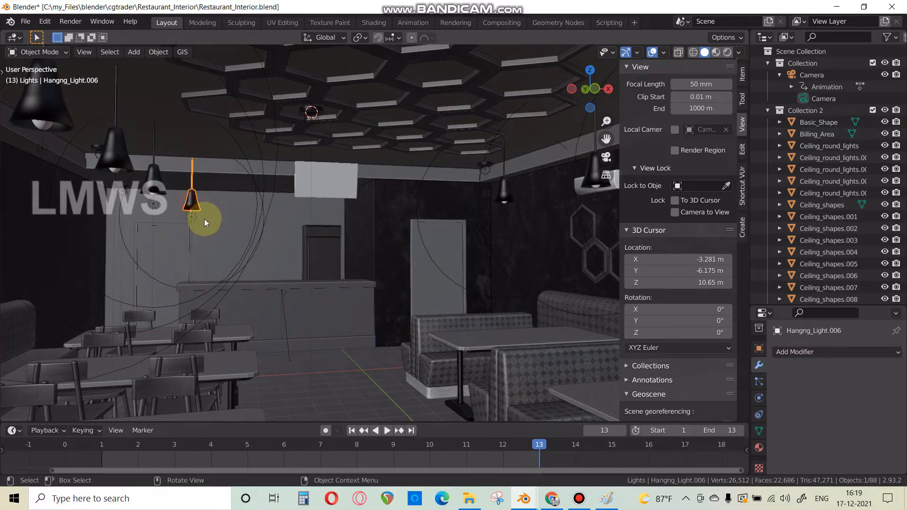
{"action": "left_click", "coordinate": [312, 122]}
{"action": "left_click", "coordinate": [488, 232]}
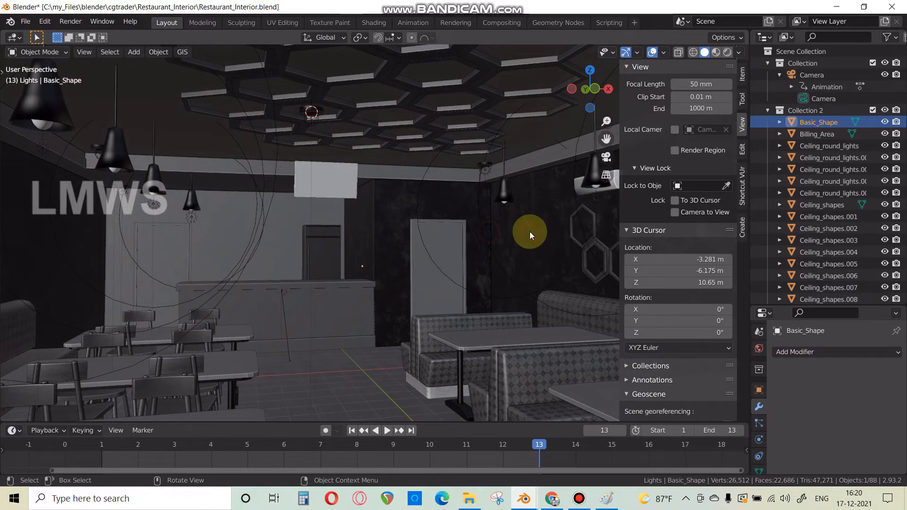
- Show the material settings of Basic_Shape and view its full node tree in the Shading workspace
{"action": "scroll", "coordinate": [817, 195], "scroll_direction": "down", "scroll_amount": 3}
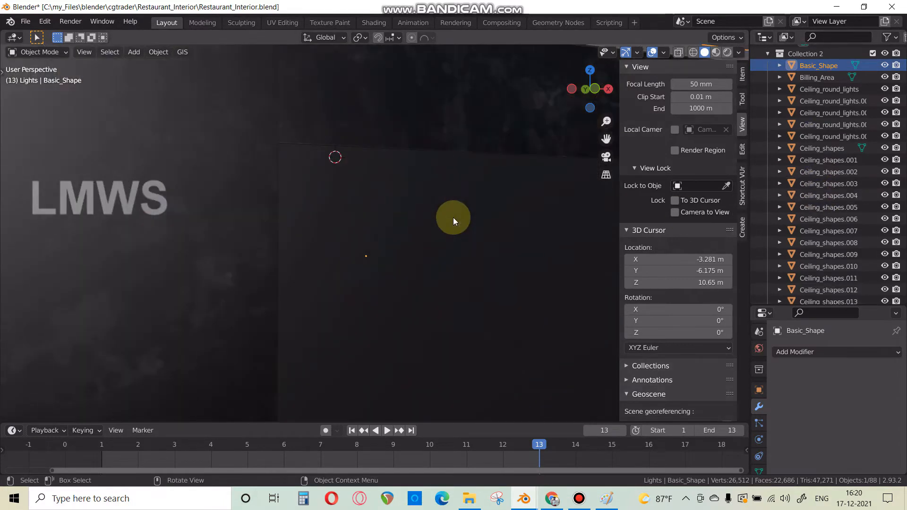
{"action": "key", "text": "KP_Decimal"}
{"action": "scroll", "coordinate": [454, 216], "scroll_direction": "down", "scroll_amount": 8}
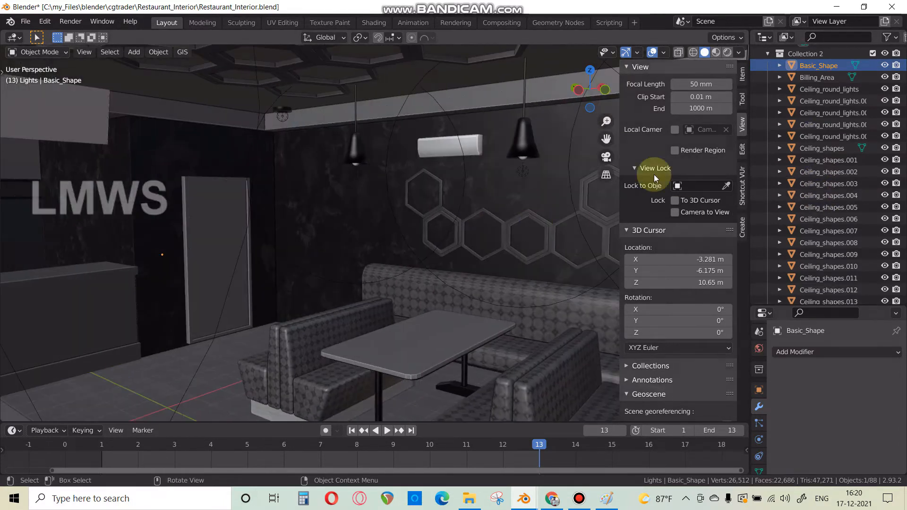
{"action": "left_click_drag", "start_coordinate": [779, 307], "coordinate": [784, 208]}
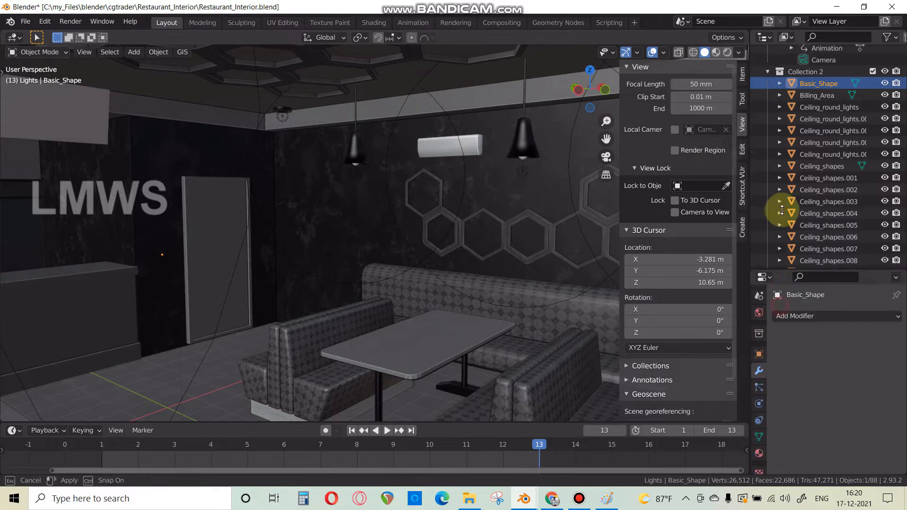
{"action": "left_click", "coordinate": [757, 440]}
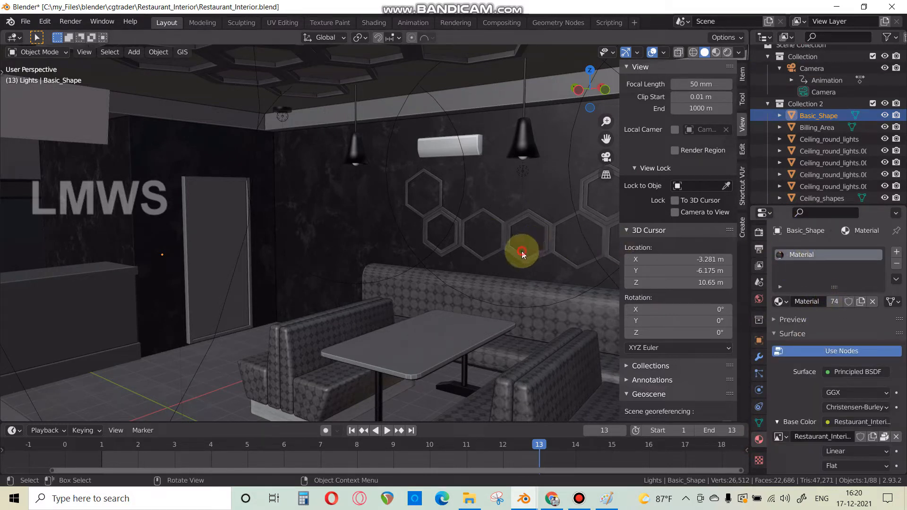
{"action": "left_click", "coordinate": [381, 24]}
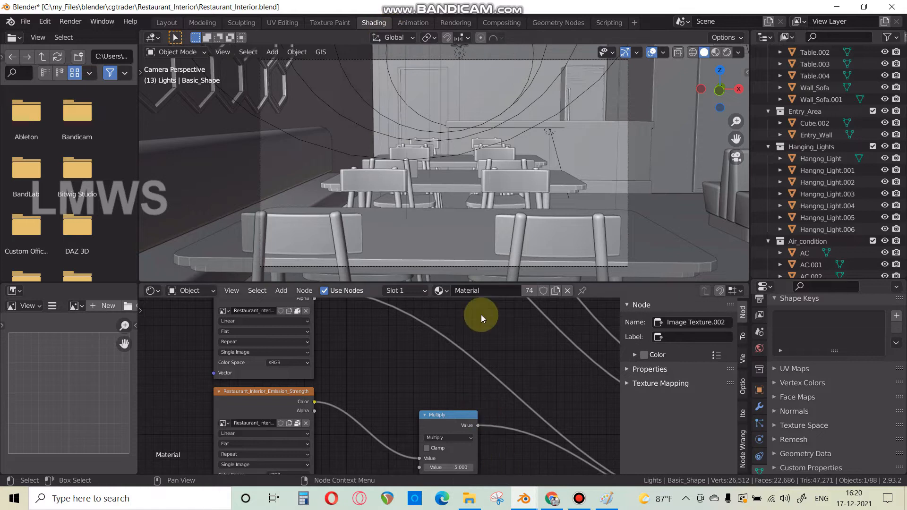
{"action": "scroll", "coordinate": [481, 315], "scroll_direction": "down", "scroll_amount": 6}
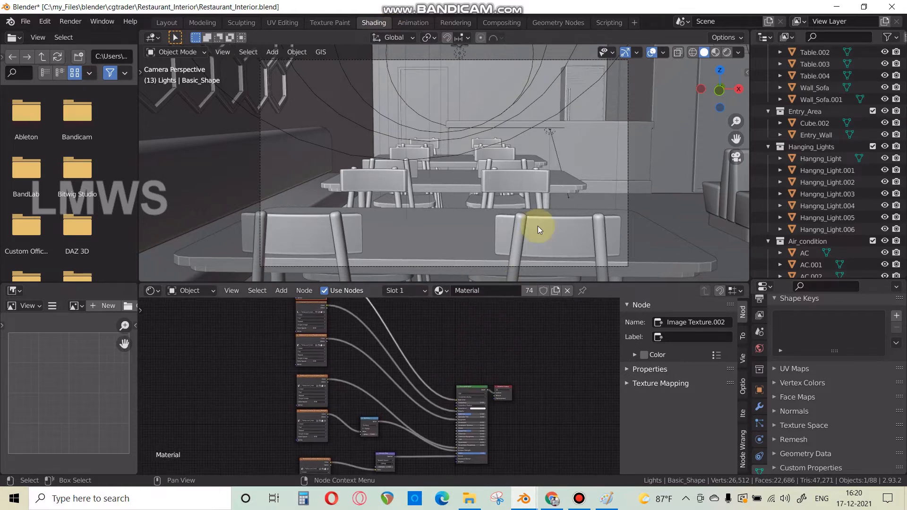
- Display the restaurant interior in Material Preview shading and select the table beside the sofa seats
{"action": "scroll", "coordinate": [546, 203], "scroll_direction": "down", "scroll_amount": 3}
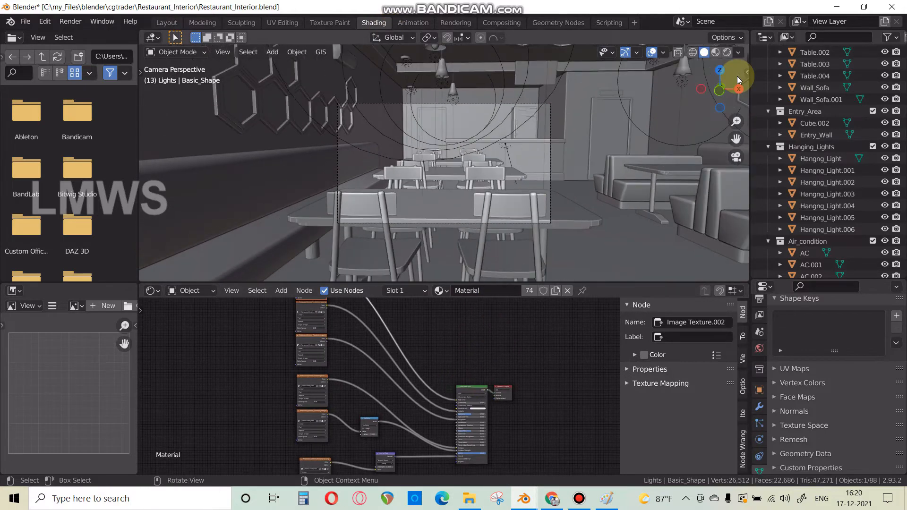
{"action": "left_click", "coordinate": [715, 52]}
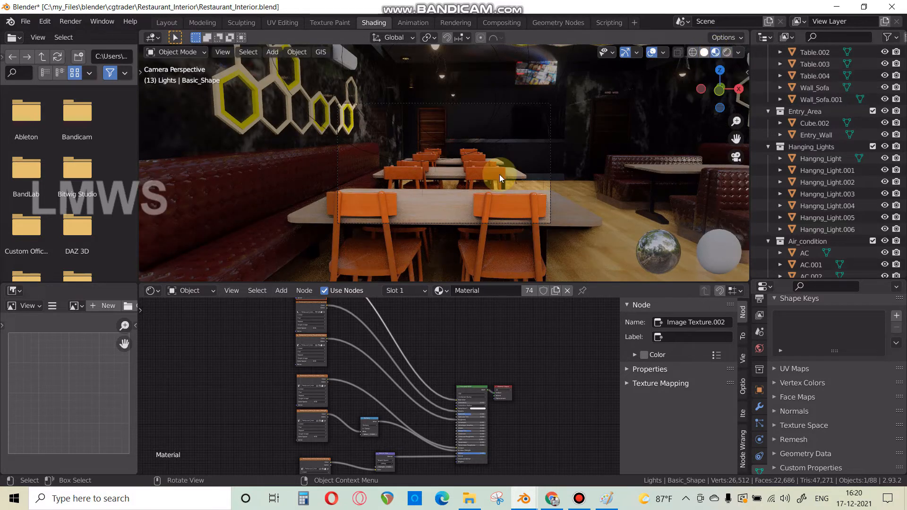
{"action": "middle_click_drag", "start_coordinate": [486, 192], "coordinate": [591, 204]}
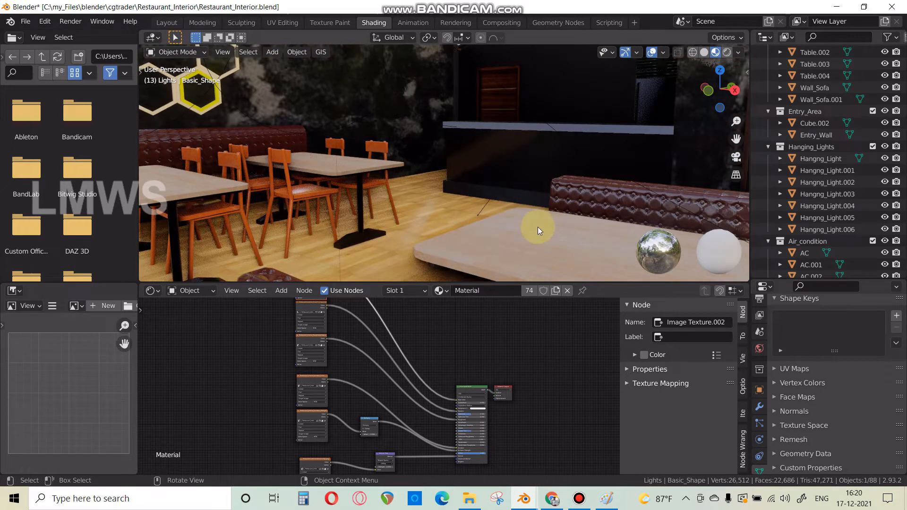
{"action": "left_click", "coordinate": [513, 234]}
{"action": "middle_click_drag", "start_coordinate": [538, 245], "coordinate": [505, 243]}
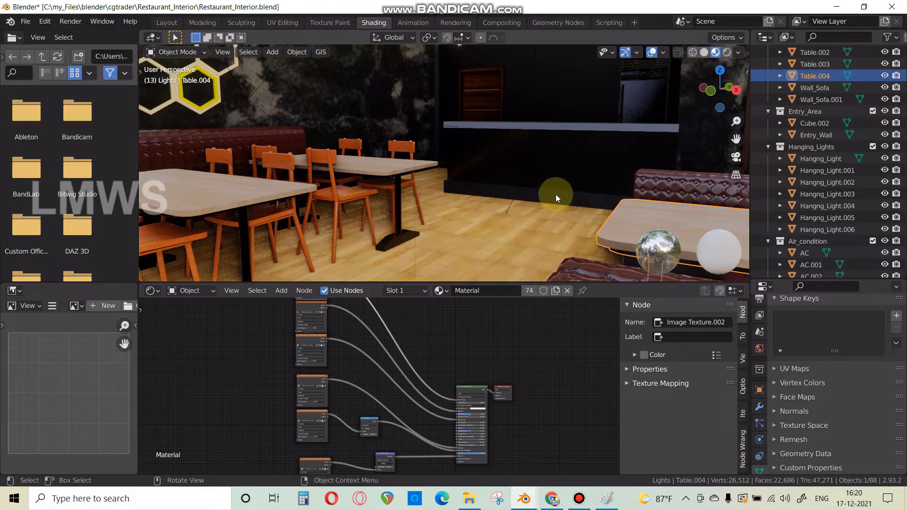
- Examine the textured walls, counter, doors, TV and ceiling shapes against the shared material's node tree
{"action": "middle_click_drag", "start_coordinate": [716, 143], "coordinate": [389, 146]}
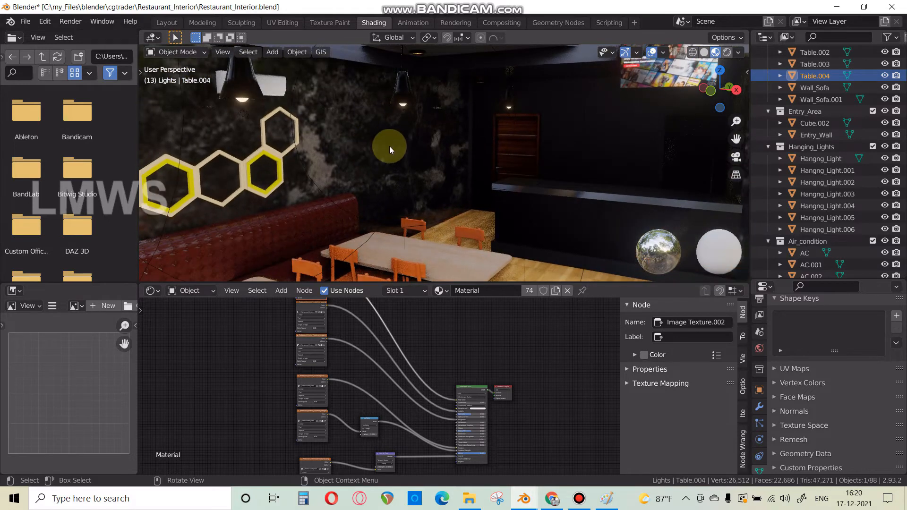
{"action": "middle_click_drag", "start_coordinate": [454, 188], "coordinate": [459, 170]}
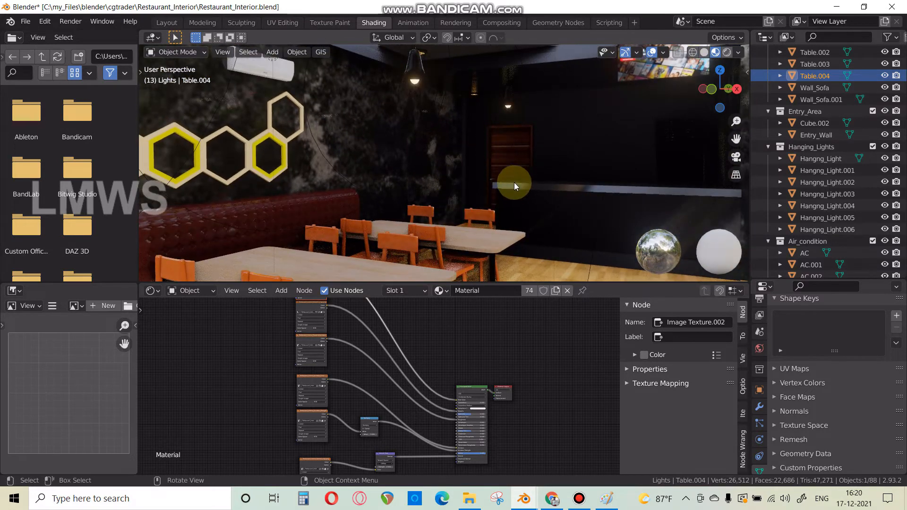
{"action": "middle_click_drag", "start_coordinate": [513, 182], "coordinate": [599, 171]}
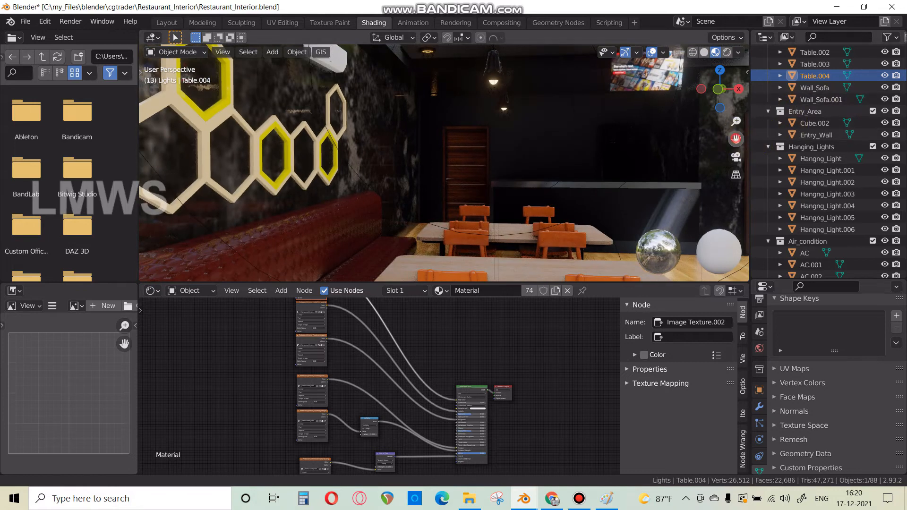
{"action": "left_click_drag", "start_coordinate": [736, 138], "coordinate": [547, 141]}
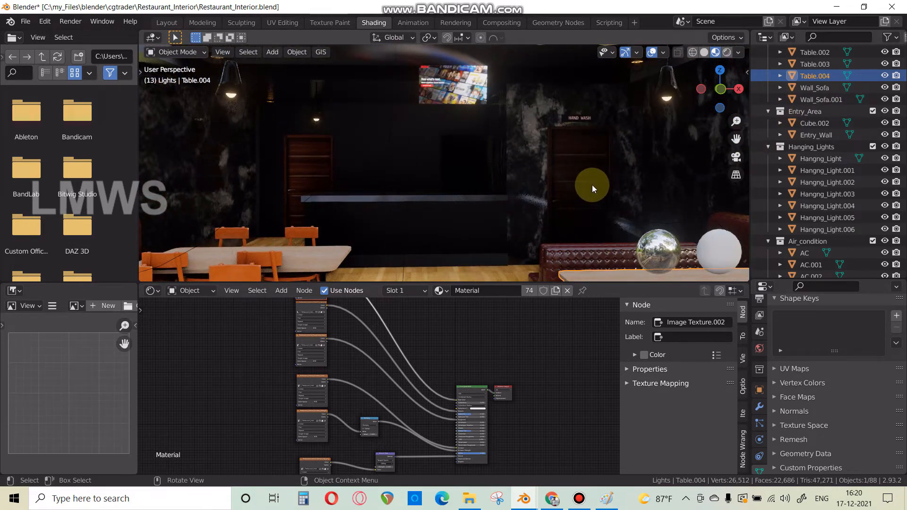
{"action": "scroll", "coordinate": [593, 183], "scroll_direction": "up", "scroll_amount": 3}
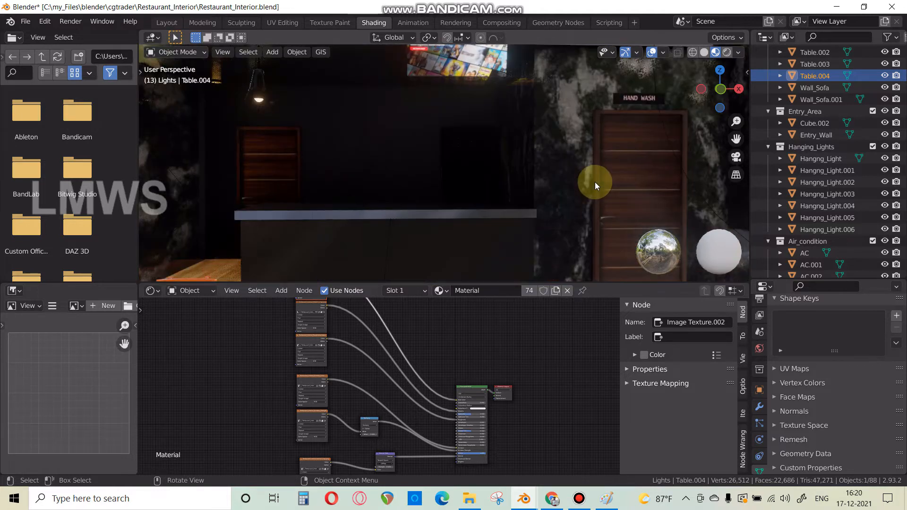
{"action": "middle_click_drag", "start_coordinate": [447, 234], "coordinate": [510, 141]}
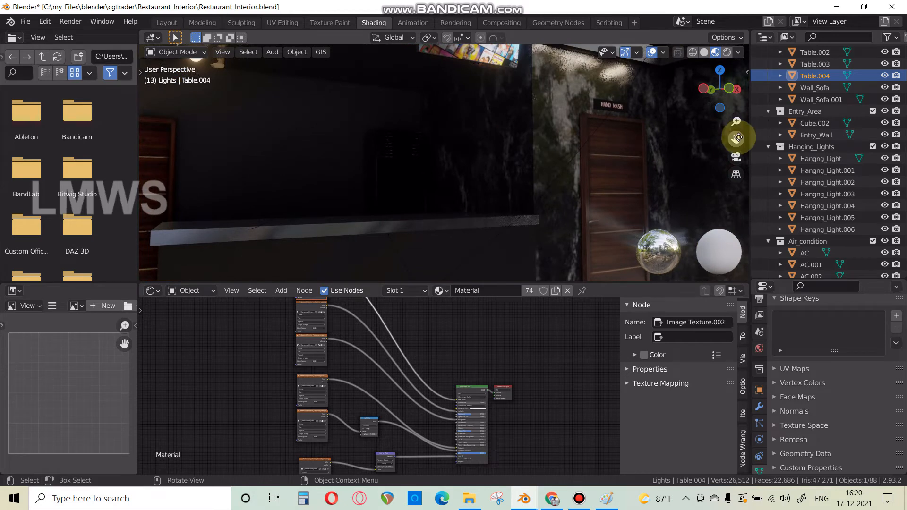
{"action": "left_click_drag", "start_coordinate": [736, 138], "coordinate": [735, 171]}
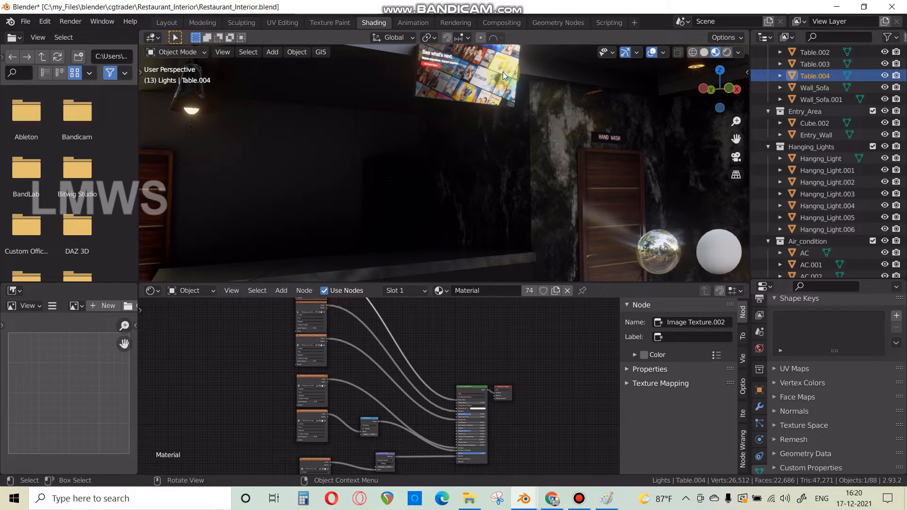
{"action": "middle_click_drag", "start_coordinate": [508, 184], "coordinate": [526, 206]}
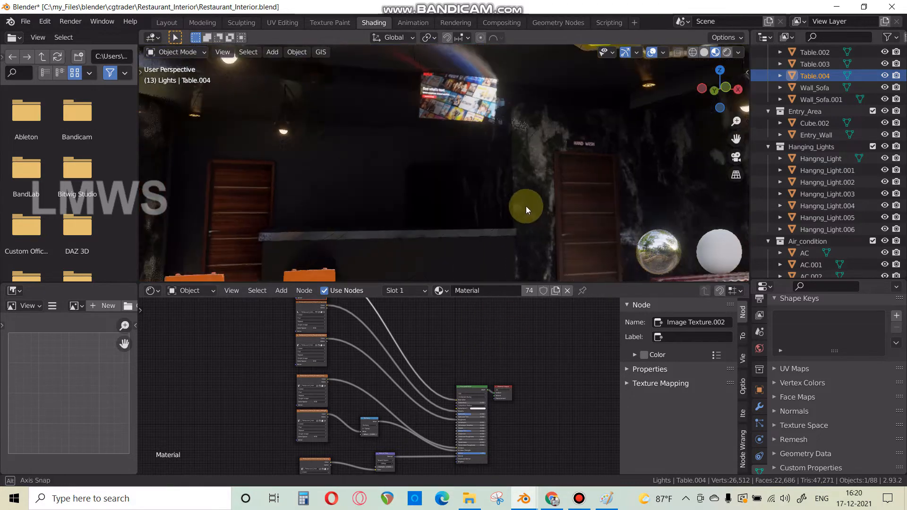
{"action": "scroll", "coordinate": [526, 203], "scroll_direction": "down", "scroll_amount": 5}
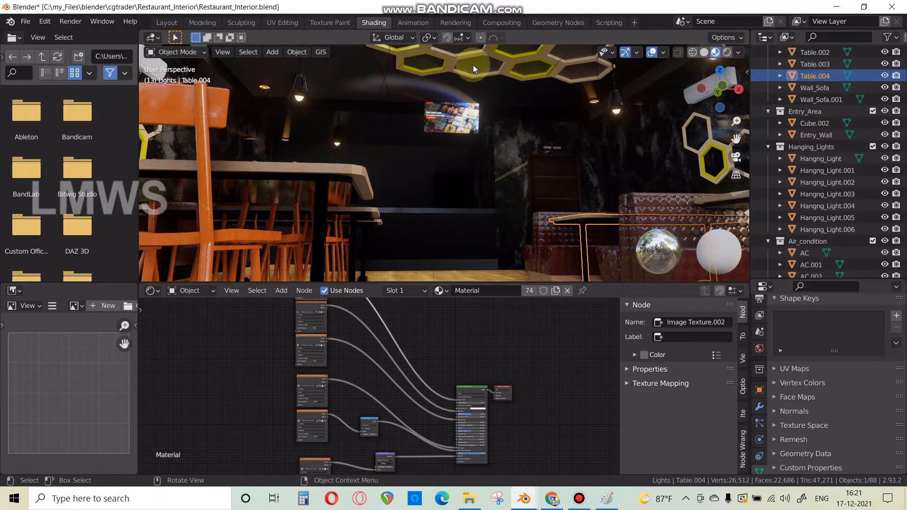
{"action": "middle_click_drag", "start_coordinate": [366, 419], "coordinate": [385, 438]}
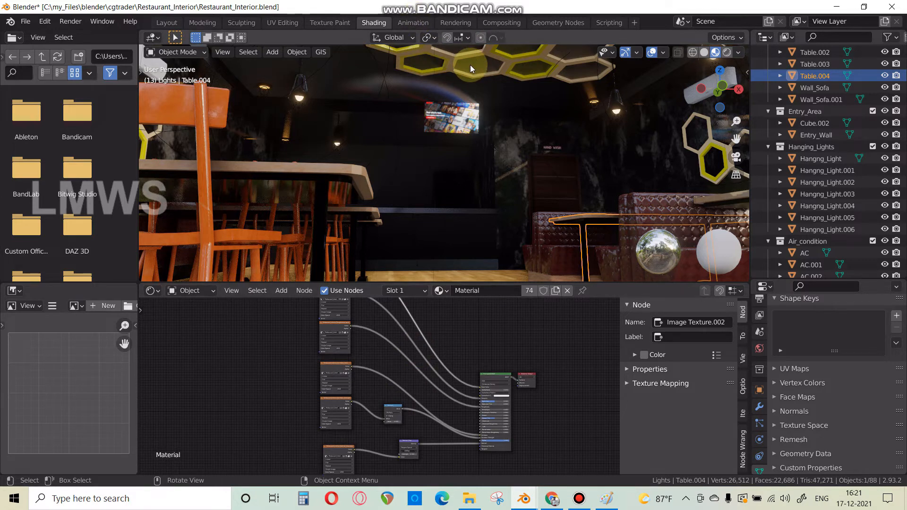
- Collapse the Entry_Area, Hanging_Lights, Air_condition and Lights collections, and hide the Lights collection in the viewport
{"action": "scroll", "coordinate": [417, 81], "scroll_direction": "down", "scroll_amount": 10}
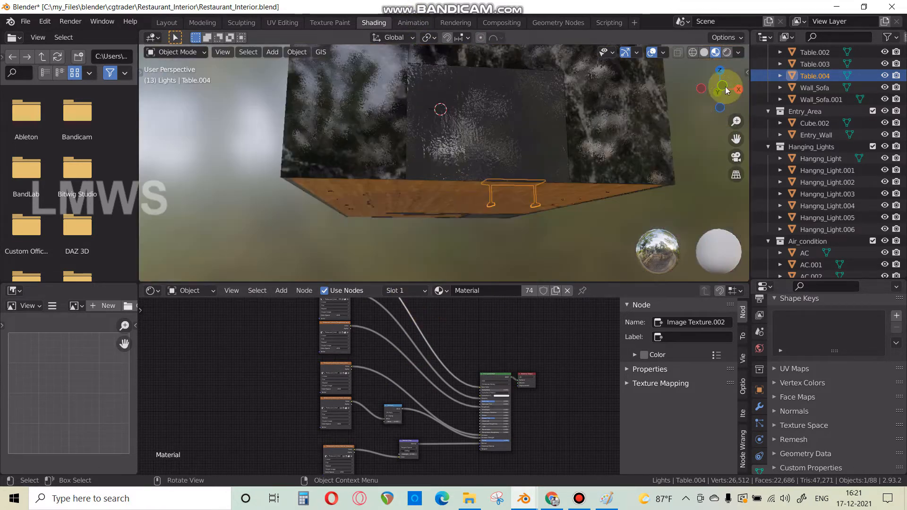
{"action": "left_click", "coordinate": [767, 111]}
{"action": "left_click", "coordinate": [767, 123]}
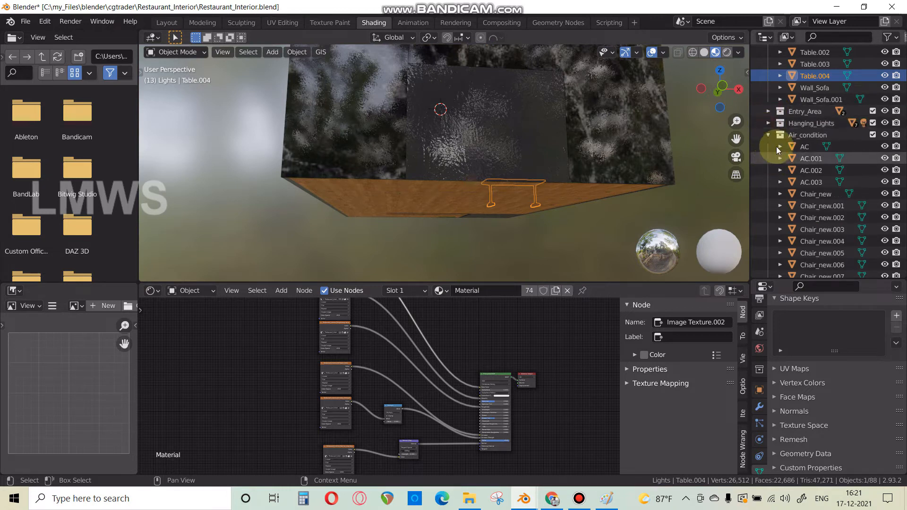
{"action": "left_click", "coordinate": [767, 135]}
{"action": "left_click", "coordinate": [768, 171]}
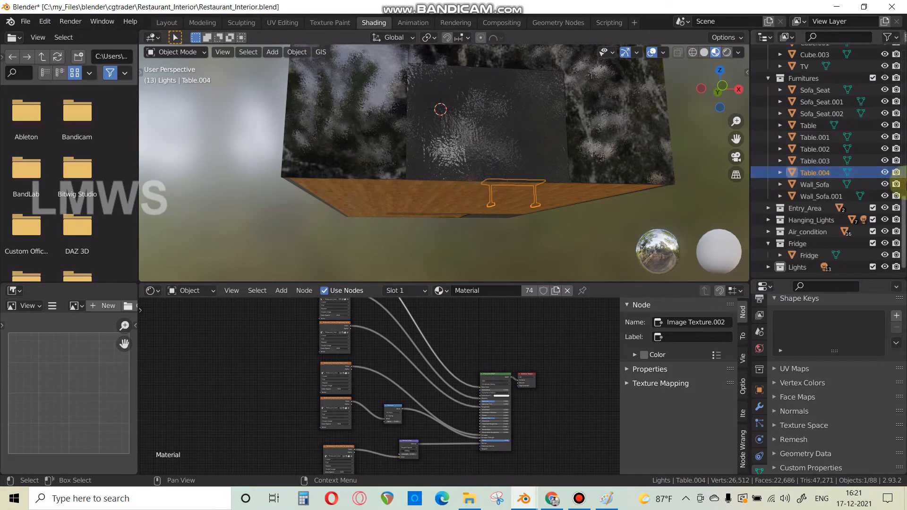
{"action": "left_click", "coordinate": [884, 267]}
- Select all visible restaurant objects in Wireframe shading and show their combined UVs in the UV Editing workspace
{"action": "scroll", "coordinate": [526, 184], "scroll_direction": "down", "scroll_amount": 5}
{"action": "middle_click_drag", "start_coordinate": [526, 184], "coordinate": [490, 196]}
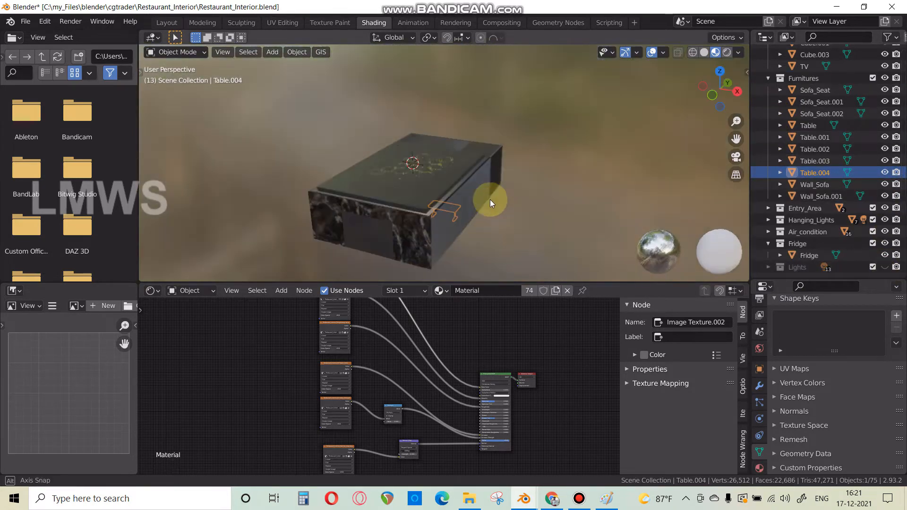
{"action": "left_click", "coordinate": [692, 52]}
{"action": "left_click_drag", "start_coordinate": [535, 122], "coordinate": [331, 224]}
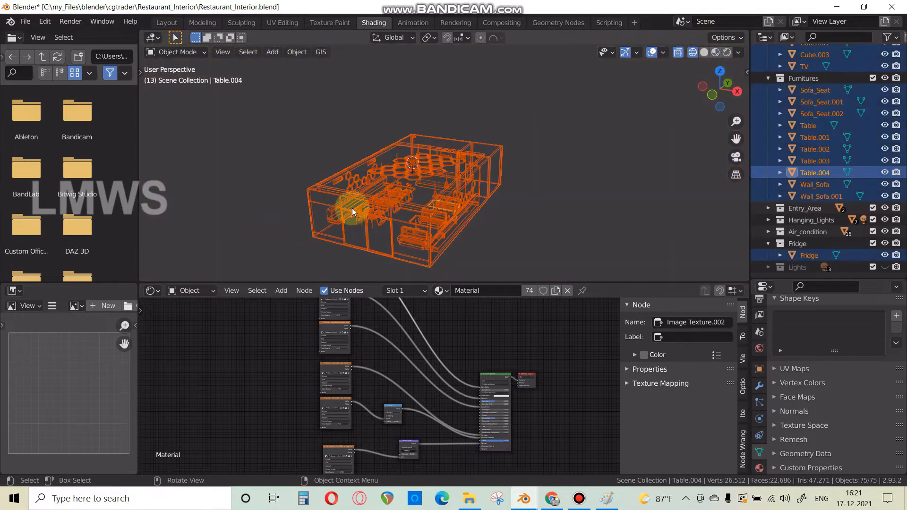
{"action": "scroll", "coordinate": [355, 141], "scroll_direction": "up", "scroll_amount": 2}
{"action": "left_click", "coordinate": [281, 23]}
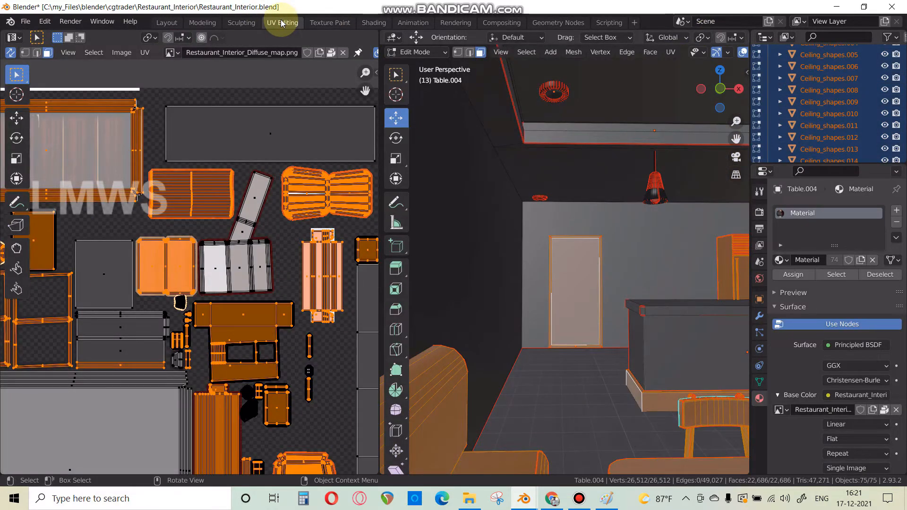
- Examine the restaurant's UV islands on Restaurant_Interior_Diffuse_map.png alongside the model, close up on the wooden parts, hexagonal ring and framed door panels
{"action": "scroll", "coordinate": [239, 145], "scroll_direction": "down", "scroll_amount": 3}
{"action": "scroll", "coordinate": [240, 231], "scroll_direction": "up", "scroll_amount": 2}
{"action": "scroll", "coordinate": [240, 231], "scroll_direction": "up", "scroll_amount": 5}
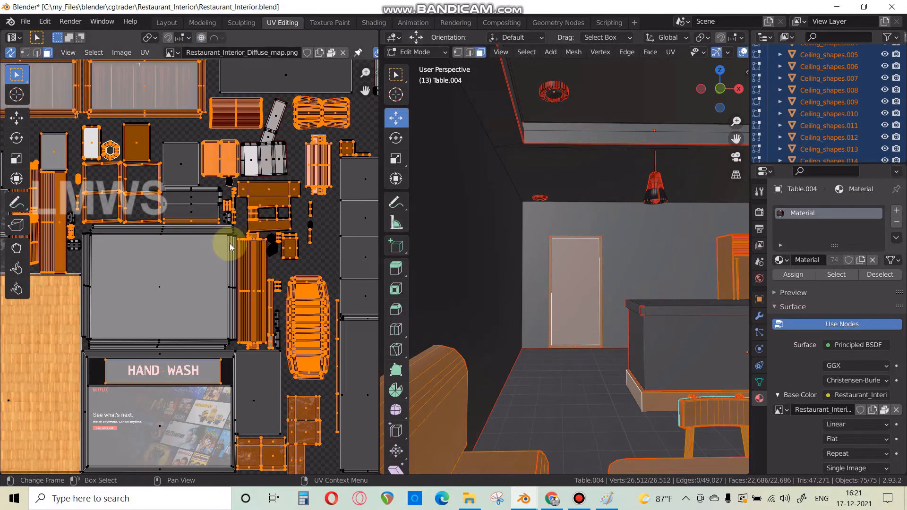
{"action": "middle_click_drag", "start_coordinate": [521, 243], "coordinate": [739, 257]}
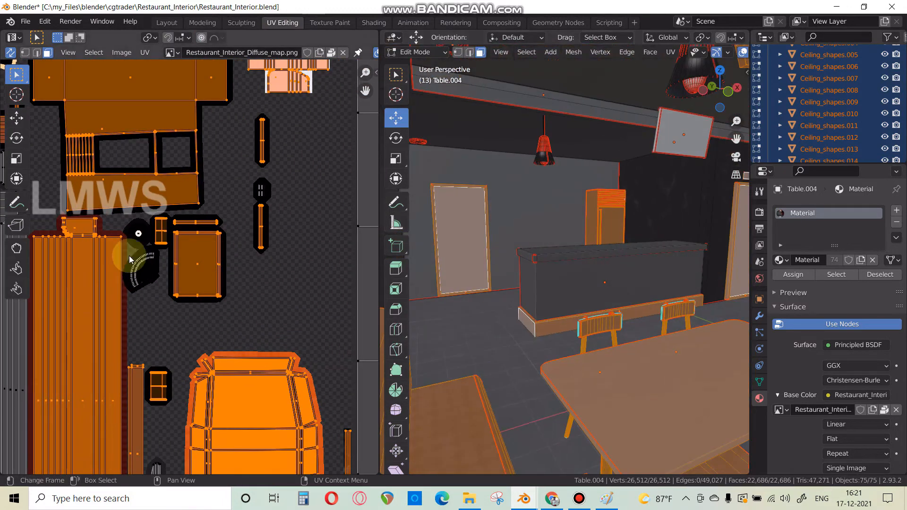
{"action": "scroll", "coordinate": [178, 269], "scroll_direction": "down", "scroll_amount": 3}
{"action": "middle_click_drag", "start_coordinate": [54, 199], "coordinate": [279, 255]}
{"action": "middle_click_drag", "start_coordinate": [193, 228], "coordinate": [238, 288]}
{"action": "scroll", "coordinate": [238, 288], "scroll_direction": "up", "scroll_amount": 2}
{"action": "scroll", "coordinate": [238, 288], "scroll_direction": "up", "scroll_amount": 4}
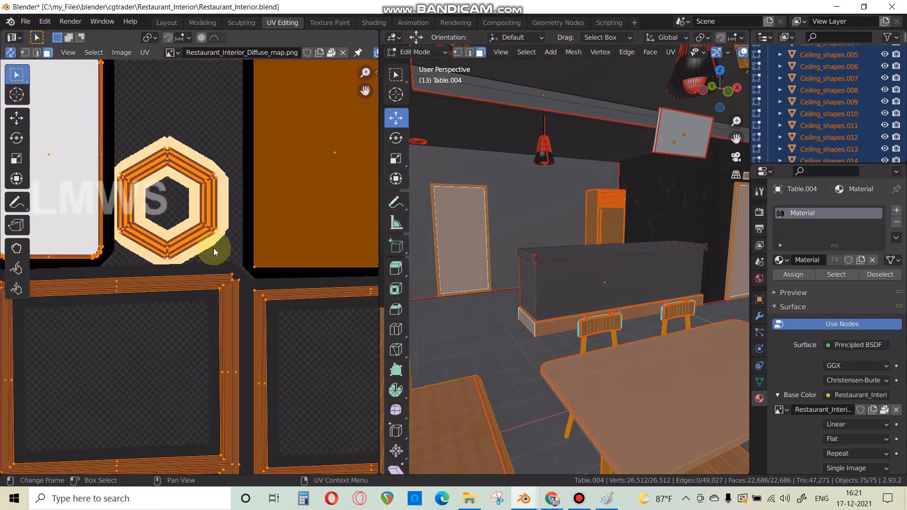
{"action": "middle_click_drag", "start_coordinate": [173, 216], "coordinate": [249, 297]}
{"action": "scroll", "coordinate": [246, 296], "scroll_direction": "down", "scroll_amount": 3}
{"action": "middle_click_drag", "start_coordinate": [202, 216], "coordinate": [362, 472]}
{"action": "scroll", "coordinate": [243, 317], "scroll_direction": "up", "scroll_amount": 3}
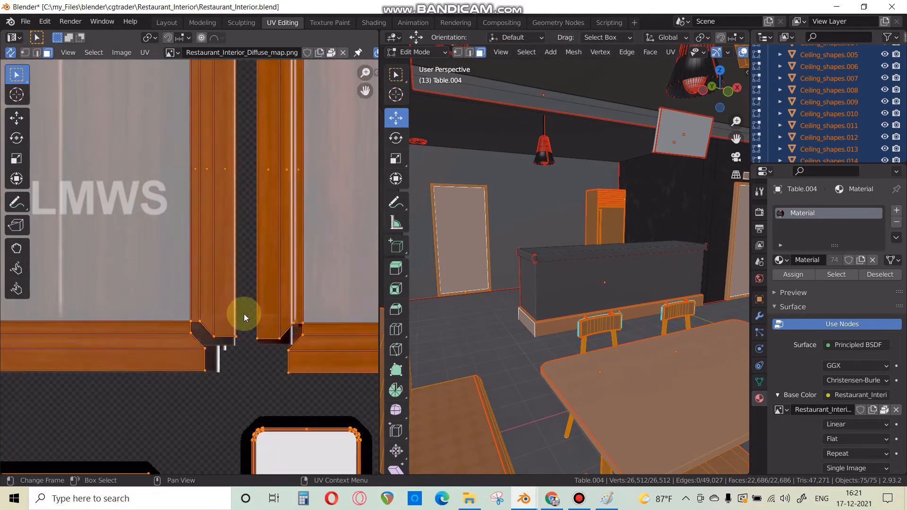
- Examine how the UV islands of all the restaurant objects are arranged across the whole diffuse map
{"action": "scroll", "coordinate": [245, 317], "scroll_direction": "down", "scroll_amount": 11}
{"action": "middle_click_drag", "start_coordinate": [258, 333], "coordinate": [237, 328]}
{"action": "scroll", "coordinate": [229, 156], "scroll_direction": "up", "scroll_amount": 3}
{"action": "middle_click_drag", "start_coordinate": [59, 291], "coordinate": [22, 200]}
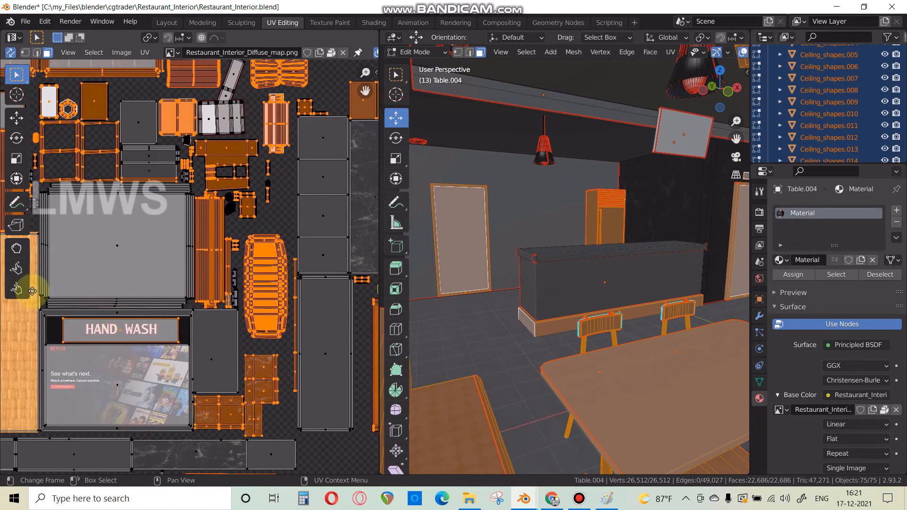
{"action": "middle_click_drag", "start_coordinate": [355, 294], "coordinate": [212, 248]}
{"action": "scroll", "coordinate": [213, 248], "scroll_direction": "up", "scroll_amount": 4}
{"action": "middle_click_drag", "start_coordinate": [295, 87], "coordinate": [179, 191]}
{"action": "scroll", "coordinate": [199, 217], "scroll_direction": "down", "scroll_amount": 3}
{"action": "scroll", "coordinate": [200, 218], "scroll_direction": "down", "scroll_amount": 3}
{"action": "middle_click_drag", "start_coordinate": [50, 308], "coordinate": [219, 301]}
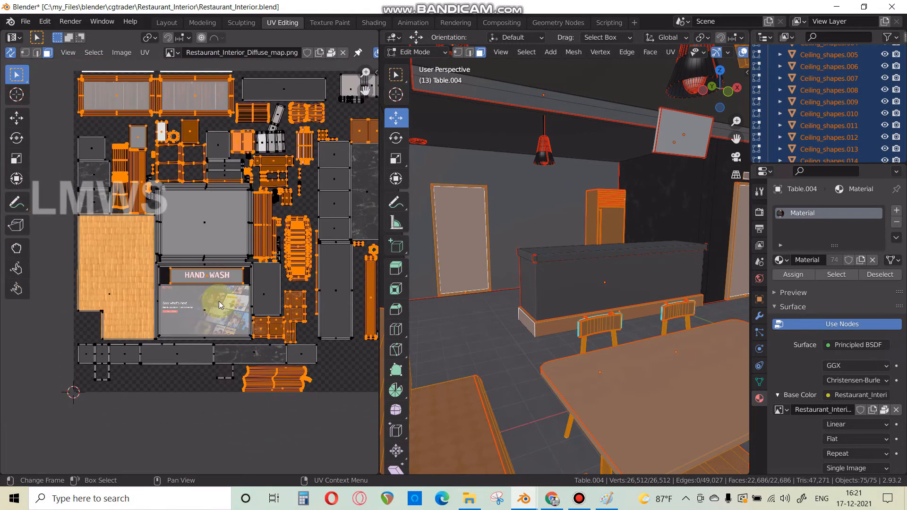
- Examine the HAND WASH sign and Netflix screen islands on the diffuse map, plus the islands surrounding them
{"action": "scroll", "coordinate": [219, 302], "scroll_direction": "up", "scroll_amount": 4}
{"action": "middle_click_drag", "start_coordinate": [245, 262], "coordinate": [431, 335]}
{"action": "scroll", "coordinate": [86, 228], "scroll_direction": "up", "scroll_amount": 1}
{"action": "scroll", "coordinate": [228, 367], "scroll_direction": "down", "scroll_amount": 2}
{"action": "middle_click_drag", "start_coordinate": [303, 426], "coordinate": [170, 370]}
{"action": "scroll", "coordinate": [168, 316], "scroll_direction": "up", "scroll_amount": 2}
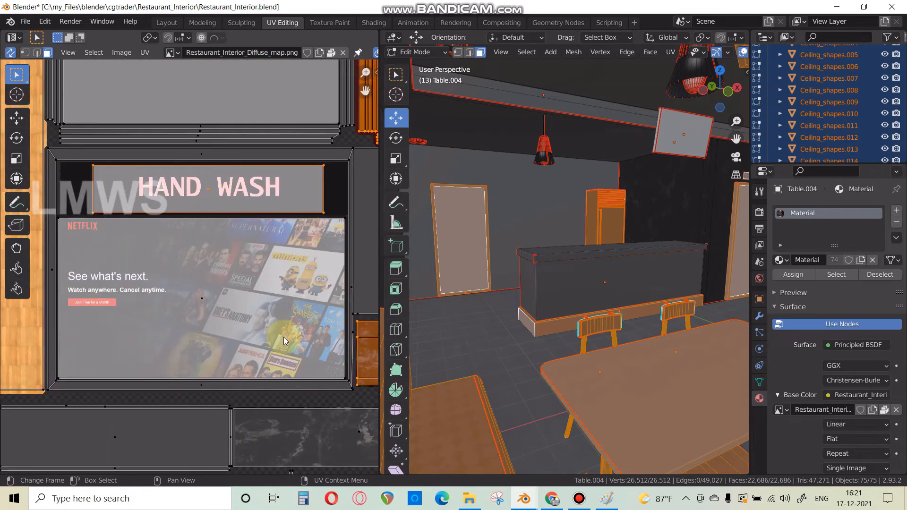
{"action": "scroll", "coordinate": [284, 337], "scroll_direction": "down", "scroll_amount": 2}
{"action": "middle_click_drag", "start_coordinate": [221, 354], "coordinate": [166, 458]}
{"action": "middle_click_drag", "start_coordinate": [247, 224], "coordinate": [282, 293]}
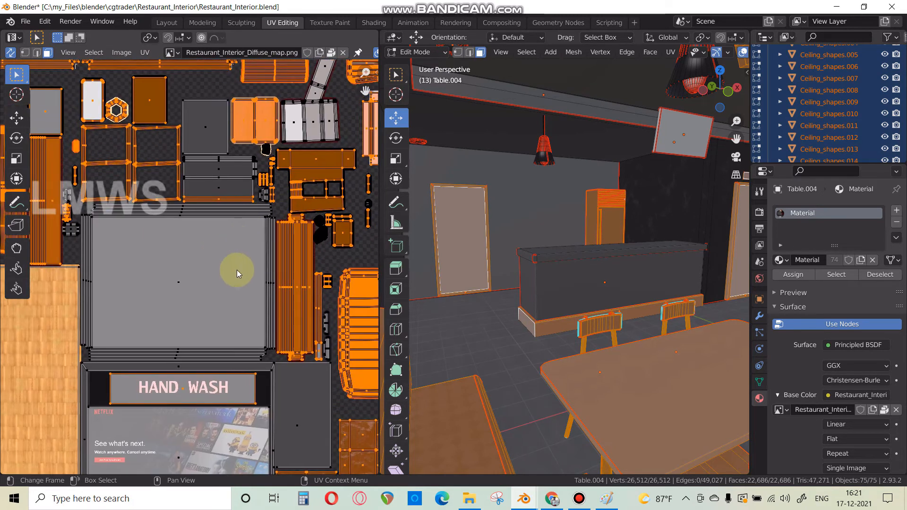
- Display Restaurant_Interior_Emission_Color behind the combined UVs and inspect the TV screen area
{"action": "left_click", "coordinate": [171, 52]}
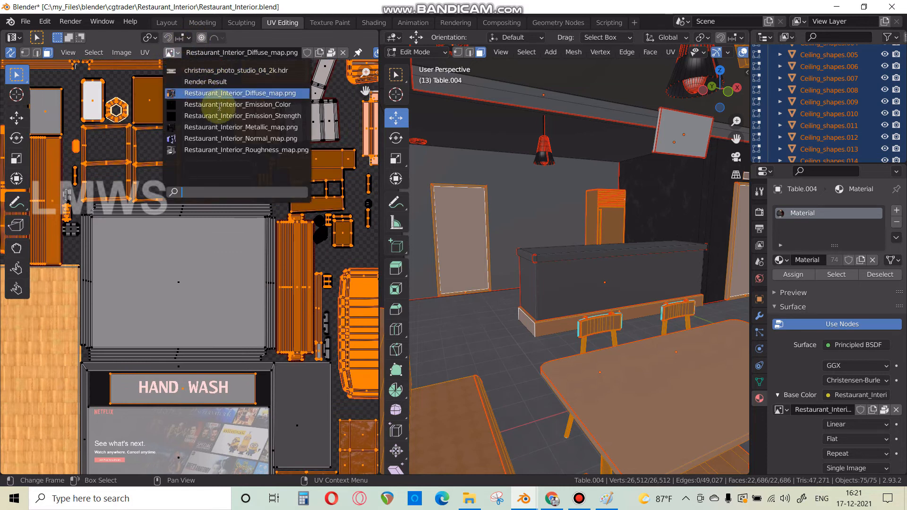
{"action": "left_click", "coordinate": [236, 105]}
{"action": "scroll", "coordinate": [188, 189], "scroll_direction": "down", "scroll_amount": 3}
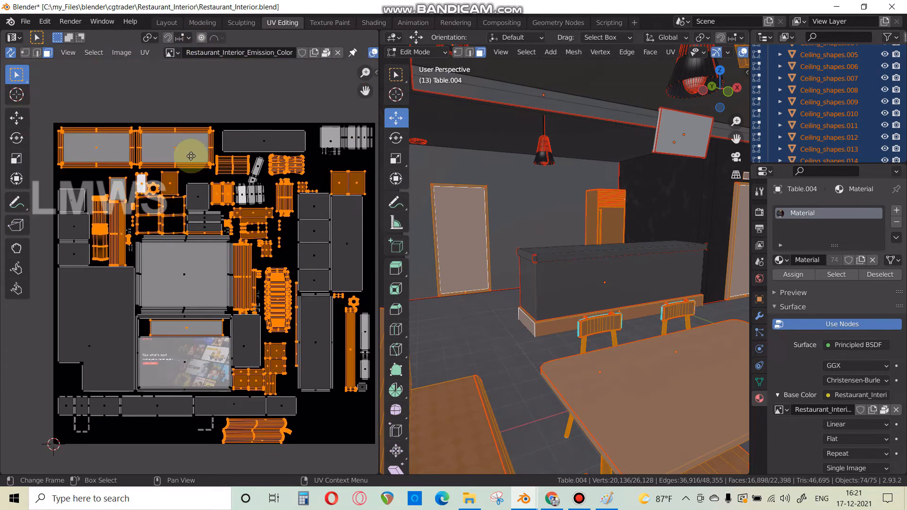
{"action": "scroll", "coordinate": [176, 238], "scroll_direction": "up", "scroll_amount": 5}
- Display Restaurant_Interior_Normal_map.png behind the combined UVs and inspect the floor and wall islands
{"action": "left_click", "coordinate": [171, 52]}
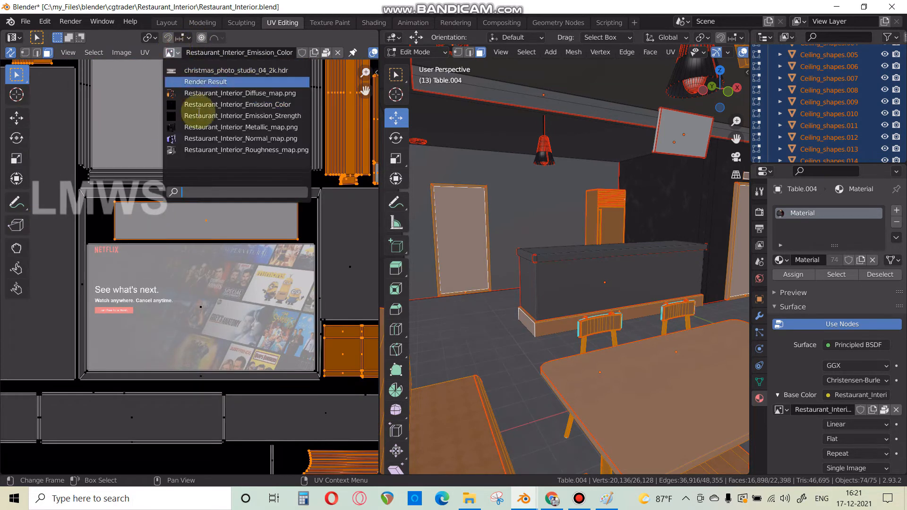
{"action": "left_click", "coordinate": [215, 140]}
{"action": "scroll", "coordinate": [209, 194], "scroll_direction": "down", "scroll_amount": 3}
{"action": "scroll", "coordinate": [150, 249], "scroll_direction": "up", "scroll_amount": 6}
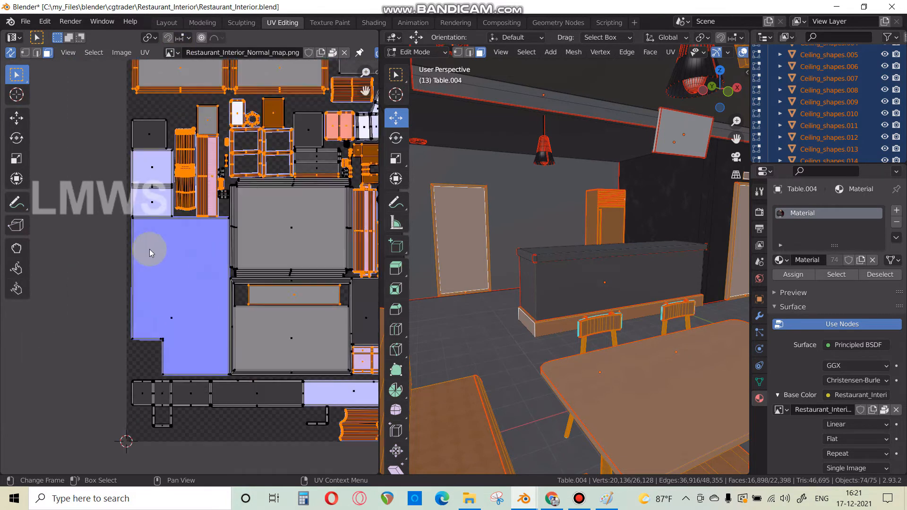
{"action": "scroll", "coordinate": [251, 295], "scroll_direction": "down", "scroll_amount": 3}
{"action": "middle_click_drag", "start_coordinate": [263, 283], "coordinate": [187, 307]}
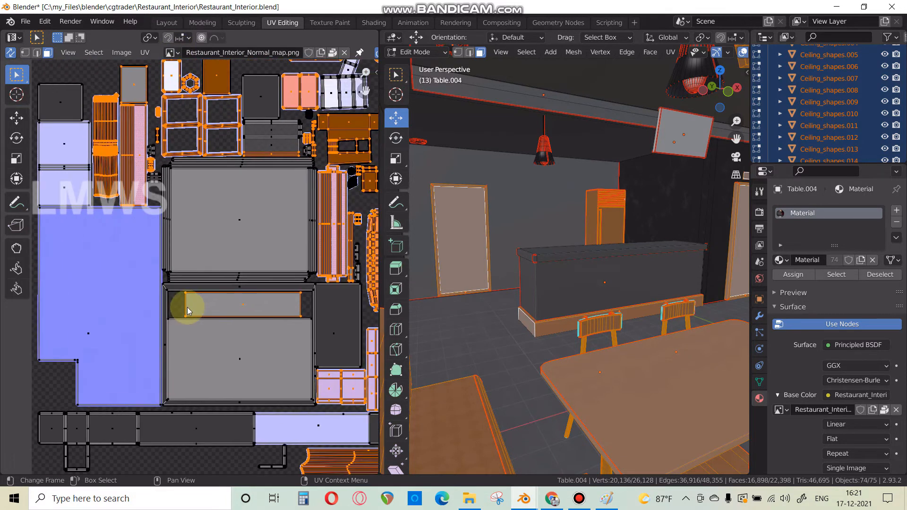
{"action": "middle_click_drag", "start_coordinate": [628, 295], "coordinate": [607, 301]}
{"action": "scroll", "coordinate": [510, 297], "scroll_direction": "down", "scroll_amount": 2}
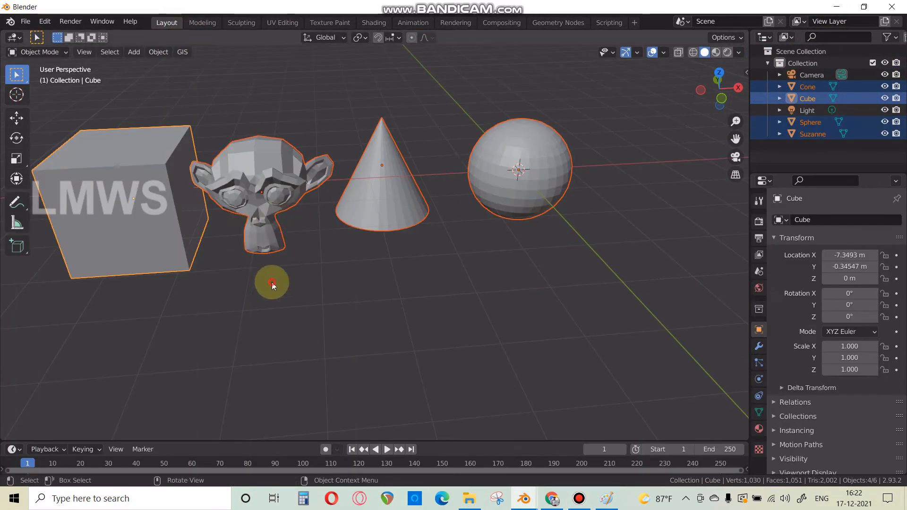
- In the basic shapes scene, select the cube, monkey head, cone and sphere together and open them in the UV Editing workspace
{"action": "left_click", "coordinate": [267, 245]}
{"action": "left_click", "coordinate": [392, 198]}
{"action": "left_click", "coordinate": [383, 180]}
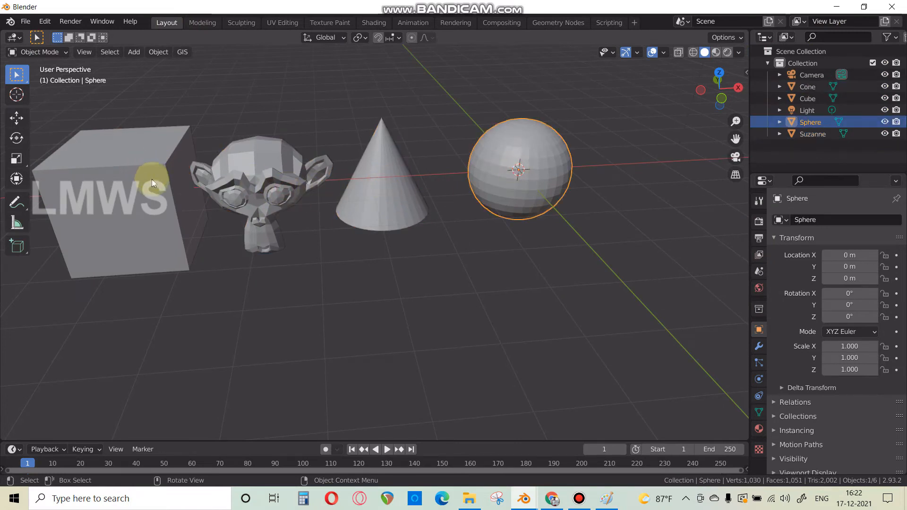
{"action": "left_click", "coordinate": [149, 142]}
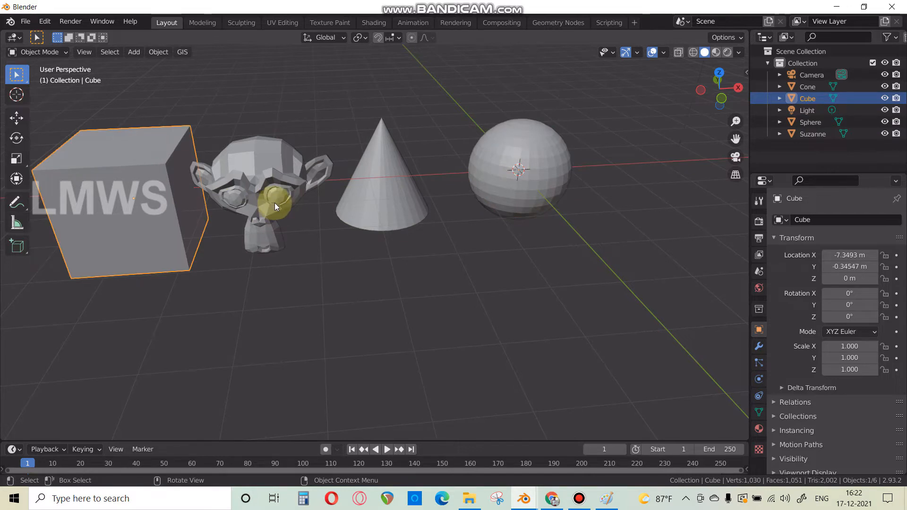
{"action": "left_click", "coordinate": [284, 209], "text": "shift"}
{"action": "left_click", "coordinate": [383, 189], "text": "shift"}
{"action": "left_click", "coordinate": [497, 205], "text": "shift"}
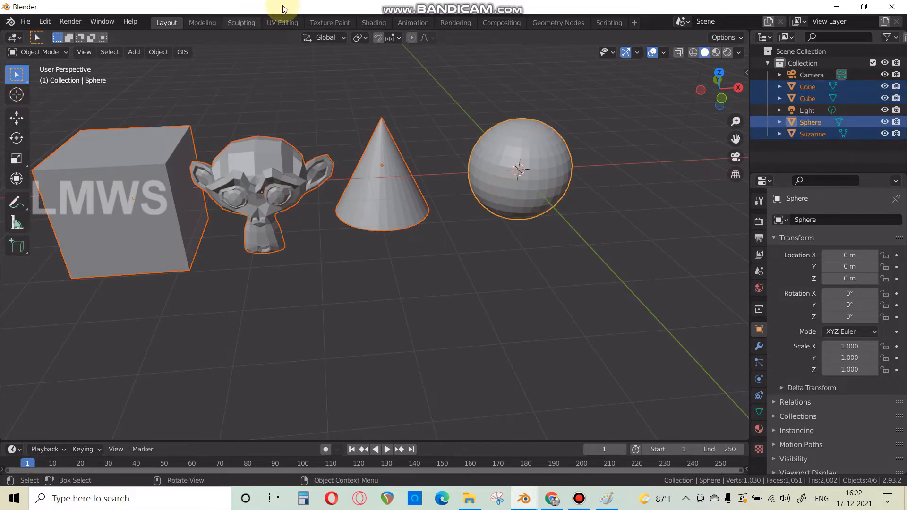
{"action": "left_click", "coordinate": [282, 23]}
{"action": "scroll", "coordinate": [203, 293], "scroll_direction": "up", "scroll_amount": 3}
{"action": "scroll", "coordinate": [493, 289], "scroll_direction": "down", "scroll_amount": 4}
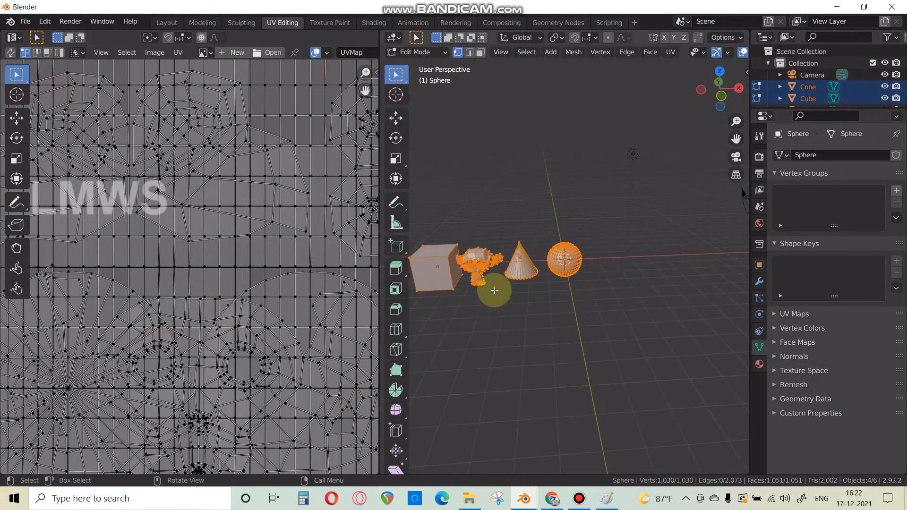
- Mark the edge loop around the cone's circular base as a seam
{"action": "key", "text": "a"}
{"action": "scroll", "coordinate": [502, 292], "scroll_direction": "up", "scroll_amount": 3}
{"action": "middle_click_drag", "start_coordinate": [581, 312], "coordinate": [502, 163]}
{"action": "scroll", "coordinate": [574, 283], "scroll_direction": "up", "scroll_amount": 3}
{"action": "left_click", "coordinate": [594, 322], "text": "alt+shift"}
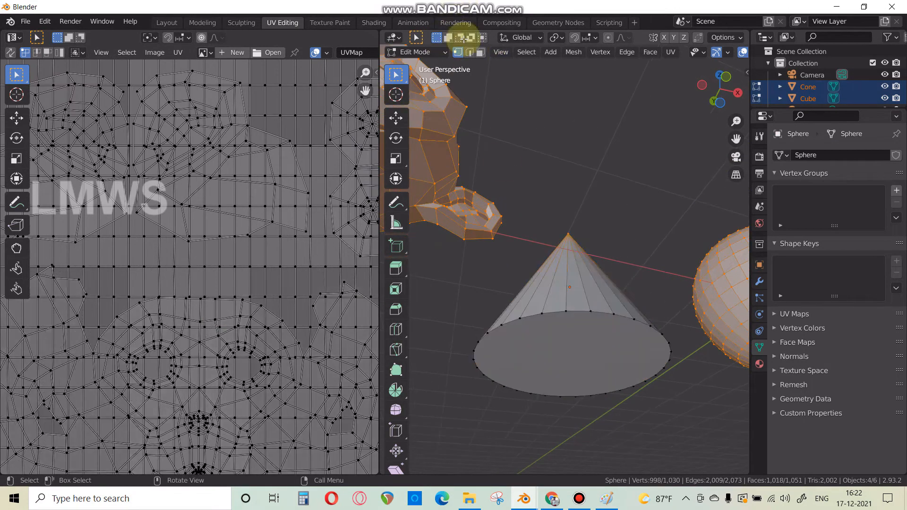
{"action": "left_click", "coordinate": [469, 52]}
{"action": "left_click", "coordinate": [658, 354], "text": "alt"}
{"action": "left_click", "coordinate": [619, 321], "text": "alt"}
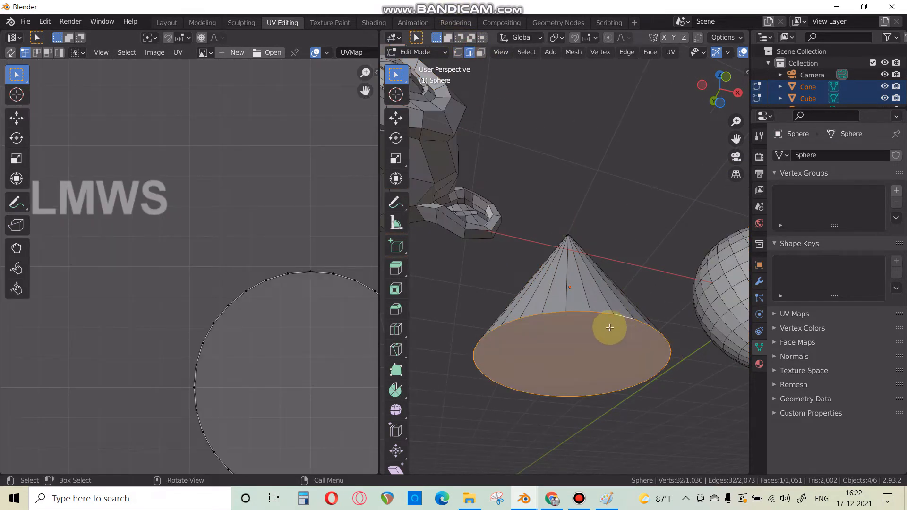
{"action": "left_click", "coordinate": [601, 314]}
{"action": "left_click", "coordinate": [600, 317], "text": "alt"}
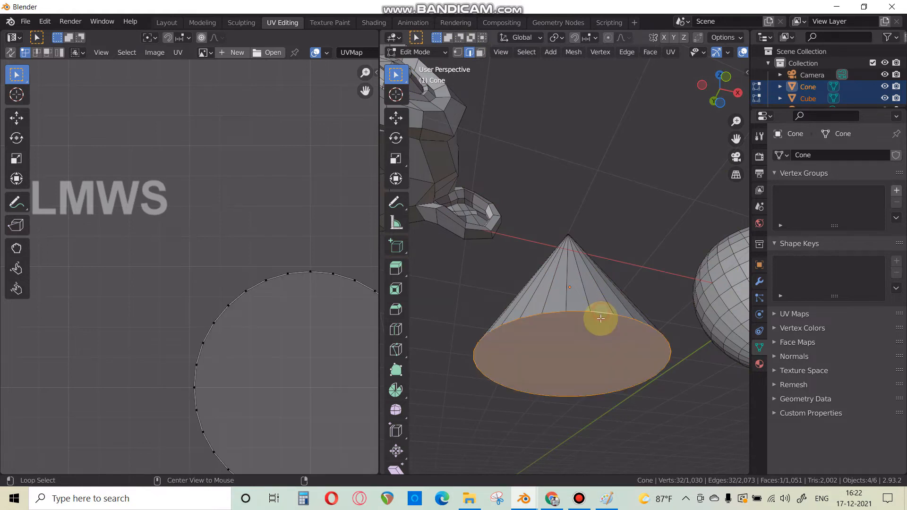
{"action": "left_click", "coordinate": [599, 312], "text": "ctrl"}
{"action": "key", "text": "ctrl+e"}
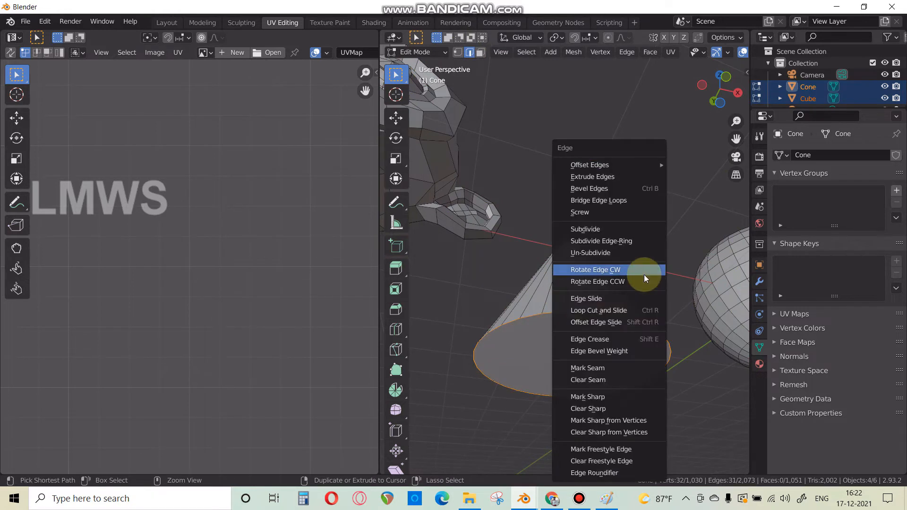
{"action": "left_click", "coordinate": [597, 369]}
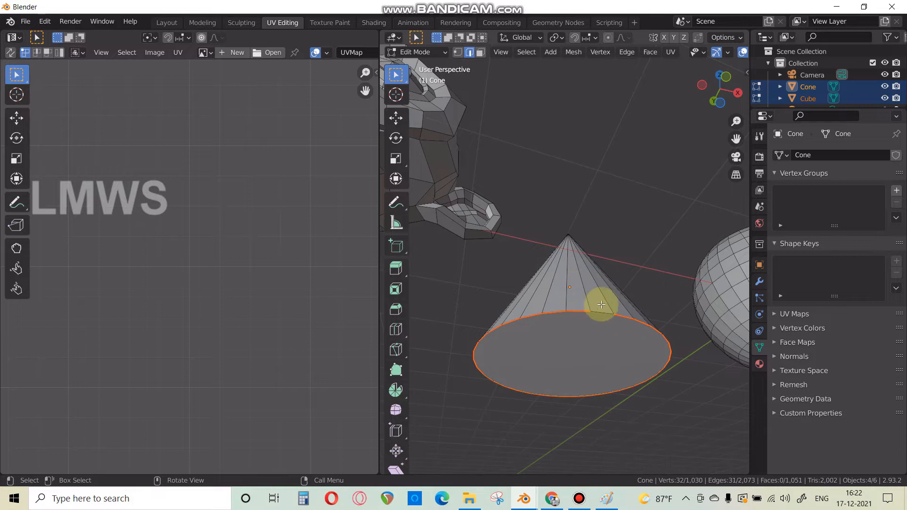
- Mark one sloping edge of the cone, from its apex to its base, as a seam
{"action": "left_click", "coordinate": [576, 299]}
{"action": "key", "text": "ctrl+e"}
{"action": "left_click", "coordinate": [639, 243]}
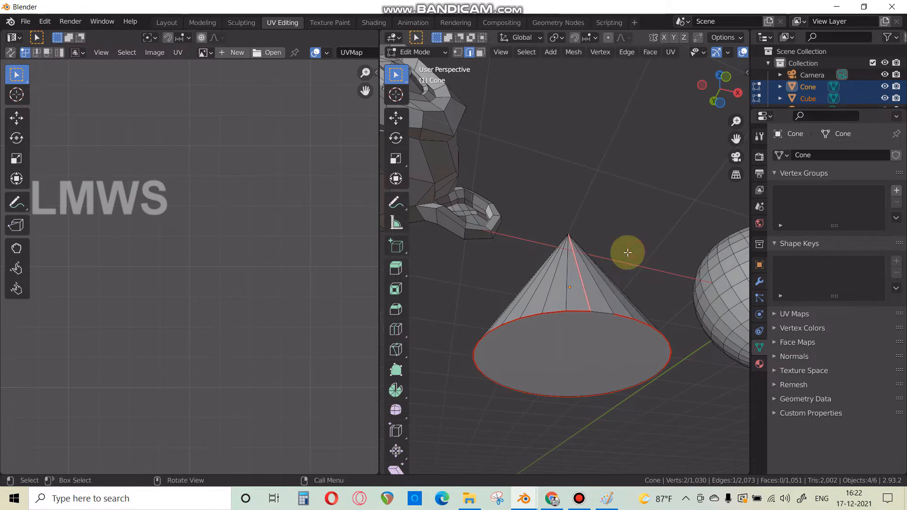
- Select the vertical edge loops all the way around the sphere
{"action": "scroll", "coordinate": [624, 250], "scroll_direction": "down", "scroll_amount": 3}
{"action": "middle_click_drag", "start_coordinate": [624, 251], "coordinate": [632, 229]}
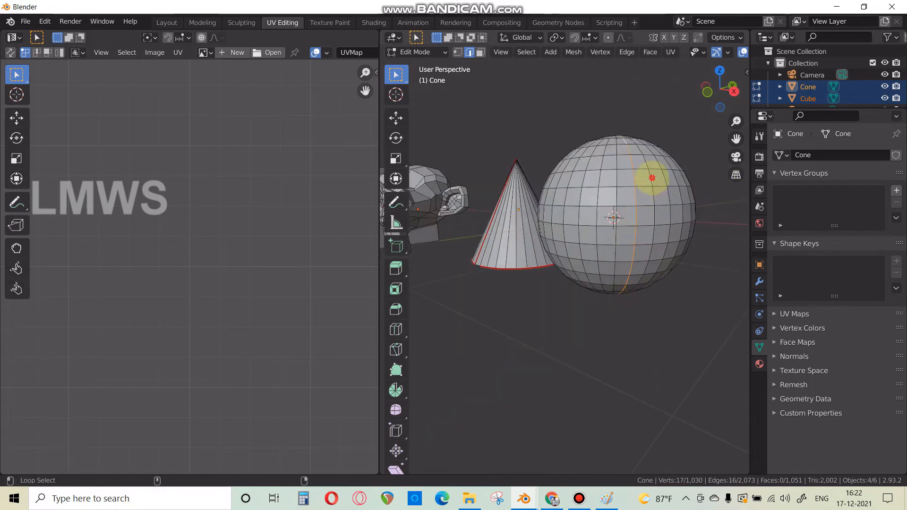
{"action": "left_click", "coordinate": [549, 179], "text": "alt+shift"}
{"action": "middle_click_drag", "start_coordinate": [596, 260], "coordinate": [533, 332]}
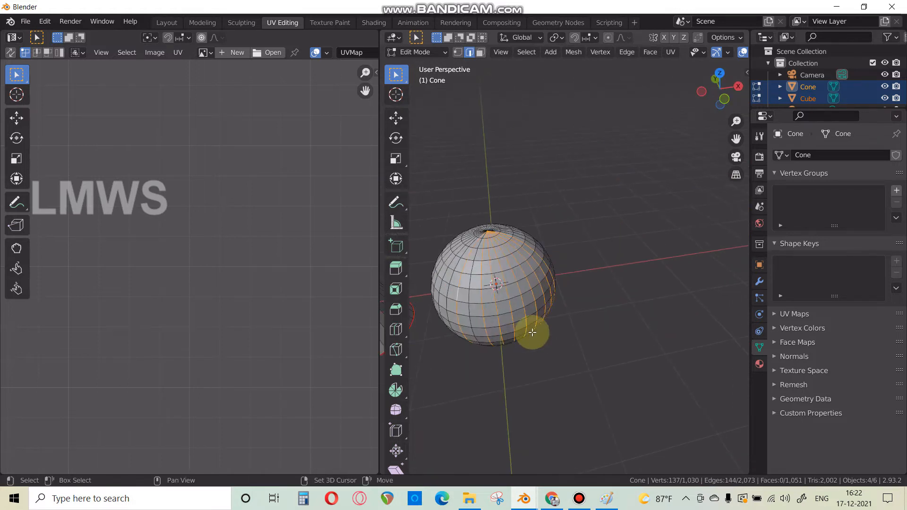
{"action": "scroll", "coordinate": [567, 338], "scroll_direction": "up", "scroll_amount": 4}
{"action": "middle_click_drag", "start_coordinate": [595, 344], "coordinate": [716, 329]}
{"action": "middle_click_drag", "start_coordinate": [716, 330], "coordinate": [582, 290], "text": "shift"}
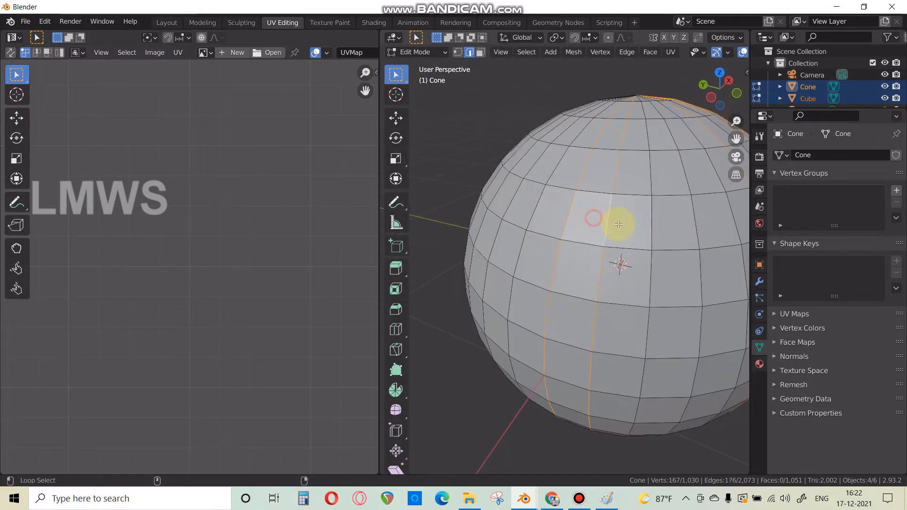
{"action": "middle_click_drag", "start_coordinate": [715, 217], "coordinate": [678, 227]}
{"action": "scroll", "coordinate": [676, 231], "scroll_direction": "down", "scroll_amount": 4}
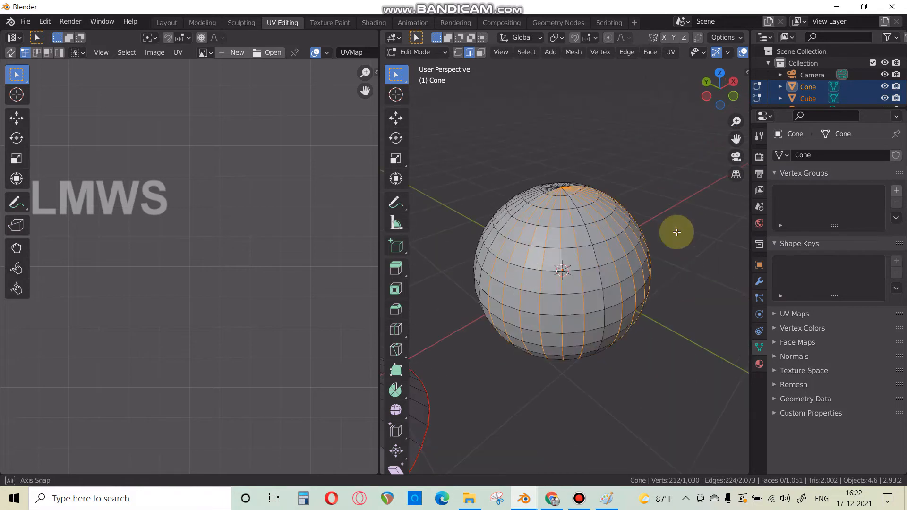
{"action": "scroll", "coordinate": [590, 285], "scroll_direction": "up", "scroll_amount": 2}
{"action": "left_click", "coordinate": [602, 261], "text": "alt+shift"}
{"action": "middle_click_drag", "start_coordinate": [601, 262], "coordinate": [552, 313]}
{"action": "scroll", "coordinate": [566, 284], "scroll_direction": "down", "scroll_amount": 2}
{"action": "scroll", "coordinate": [803, 75], "scroll_direction": "down", "scroll_amount": 3}
{"action": "scroll", "coordinate": [504, 314], "scroll_direction": "up", "scroll_amount": 3}
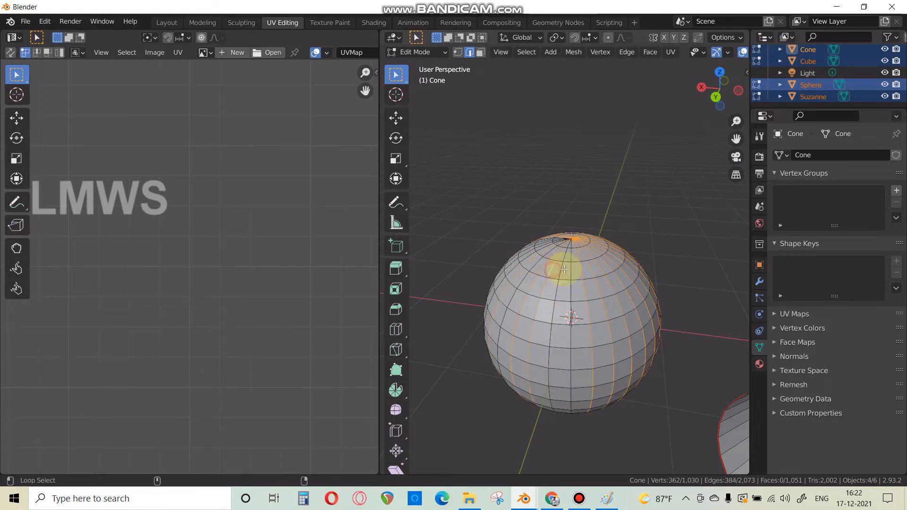
{"action": "left_click", "coordinate": [571, 272], "text": "alt+shift"}
{"action": "middle_click_drag", "start_coordinate": [571, 272], "coordinate": [571, 316]}
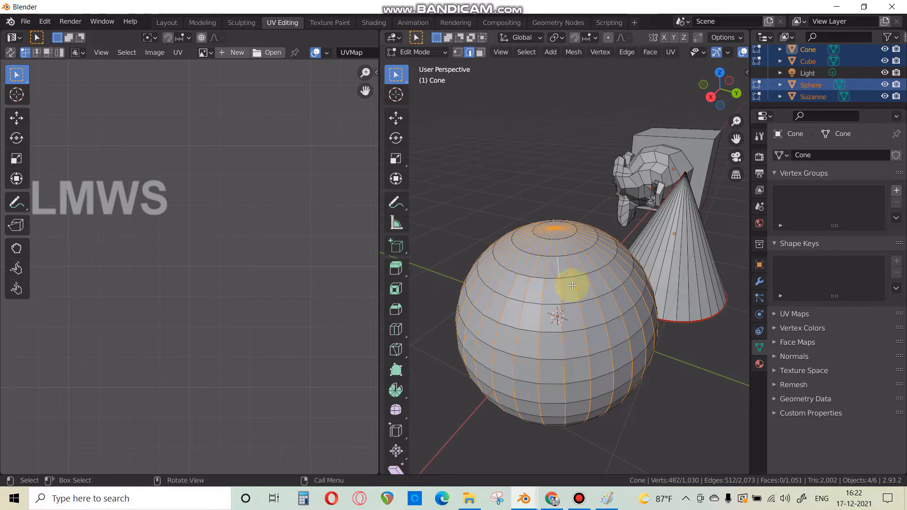
- Deselect the band of short vertical edges just above the sphere's equator, using the front view in Wireframe shading
{"action": "scroll", "coordinate": [571, 285], "scroll_direction": "down", "scroll_amount": 1}
{"action": "key", "text": "KP_1"}
{"action": "scroll", "coordinate": [560, 268], "scroll_direction": "up", "scroll_amount": 4}
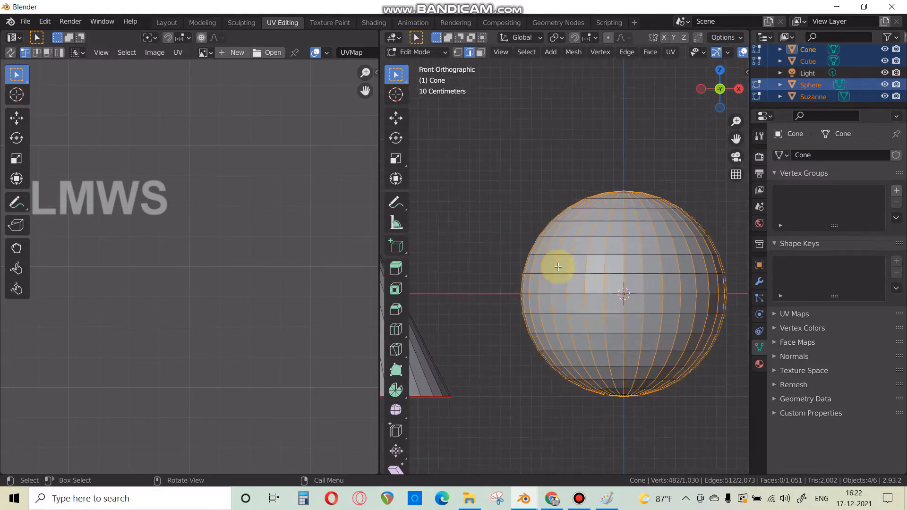
{"action": "scroll", "coordinate": [559, 267], "scroll_direction": "down", "scroll_amount": 3}
{"action": "scroll", "coordinate": [728, 53], "scroll_direction": "down", "scroll_amount": 2}
{"action": "left_click", "coordinate": [694, 52]}
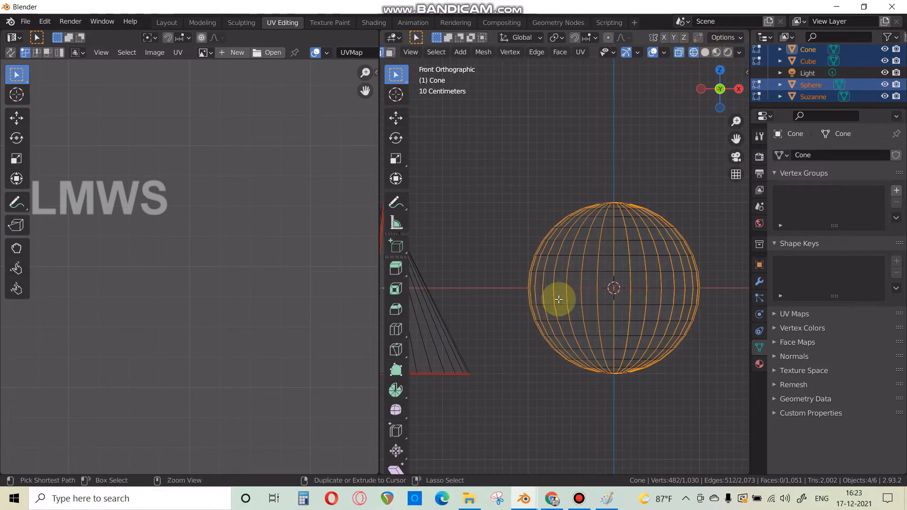
{"action": "left_click_drag", "start_coordinate": [512, 278], "coordinate": [718, 280], "text": "ctrl"}
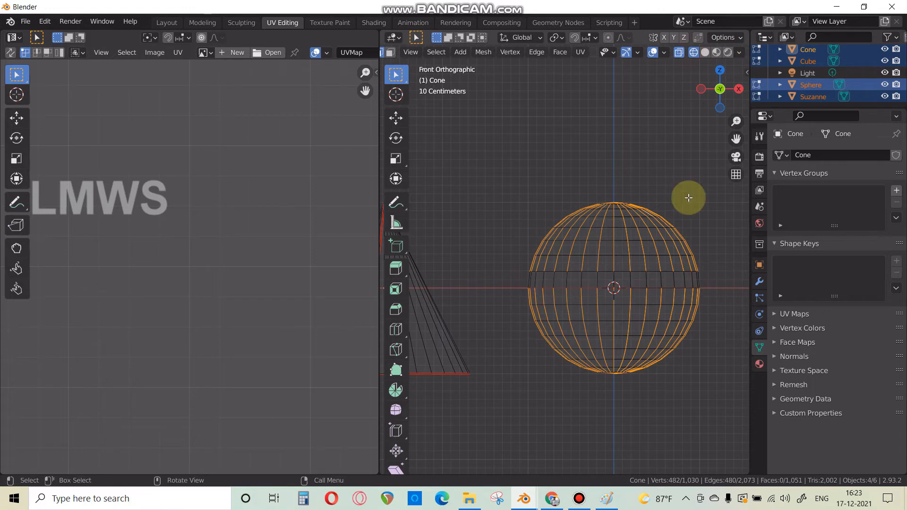
- In Solid shading, add one vertical edge of the deselected band back to the selection and mark the sphere's selected edges as seams
{"action": "left_click", "coordinate": [705, 52]}
{"action": "left_click", "coordinate": [611, 278], "text": "shift"}
{"action": "key", "text": "ctrl+e"}
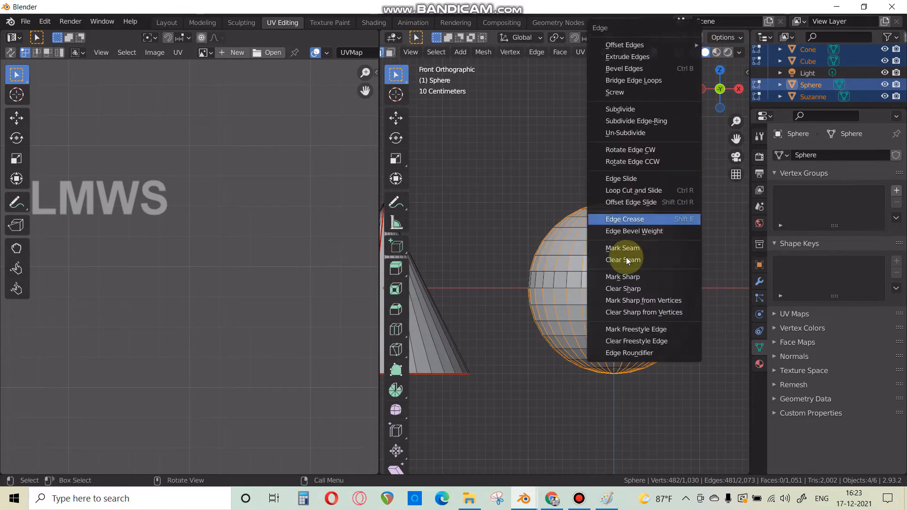
{"action": "left_click", "coordinate": [628, 246]}
{"action": "scroll", "coordinate": [607, 277], "scroll_direction": "down", "scroll_amount": 8}
{"action": "scroll", "coordinate": [568, 281], "scroll_direction": "up", "scroll_amount": 3}
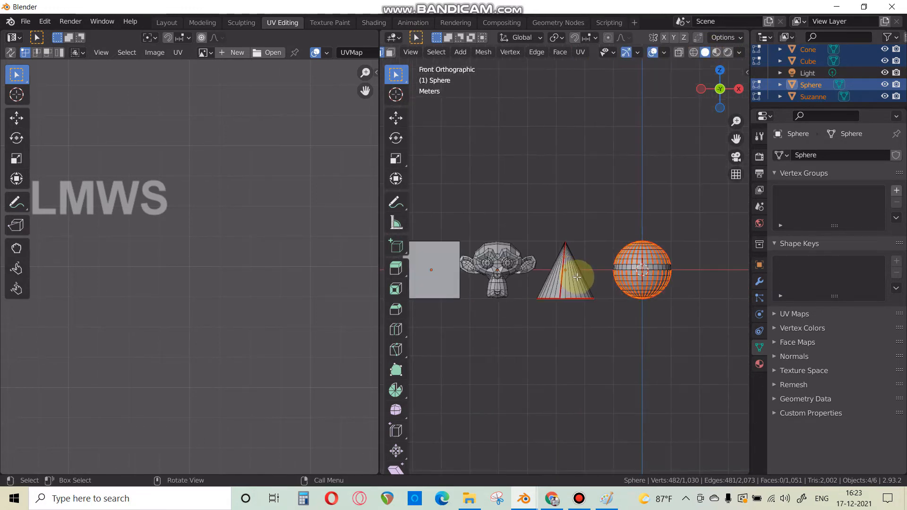
- Extend the selection to all linked geometry of the cone and sphere and unwrap them together
{"action": "key", "text": "ctrl+l"}
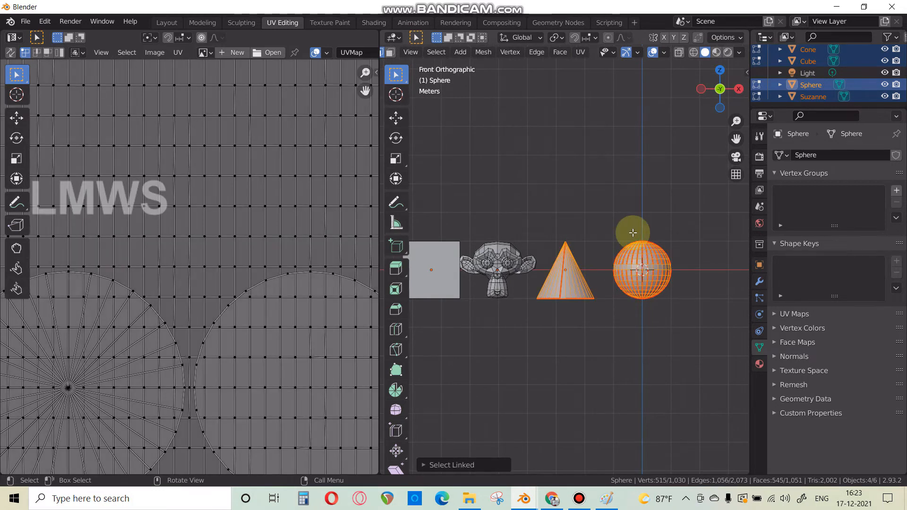
{"action": "key", "text": "u"}
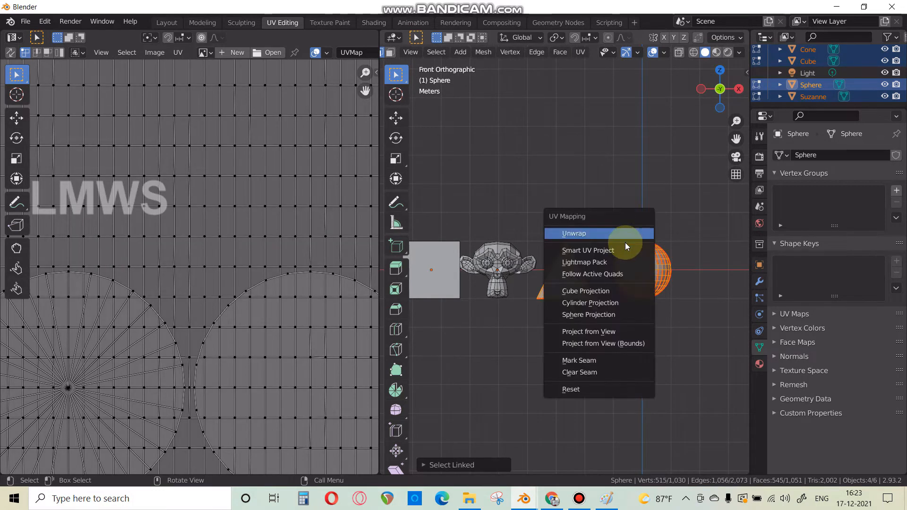
{"action": "left_click", "coordinate": [593, 234]}
{"action": "scroll", "coordinate": [225, 278], "scroll_direction": "down", "scroll_amount": 4}
{"action": "scroll", "coordinate": [237, 298], "scroll_direction": "up", "scroll_amount": 5}
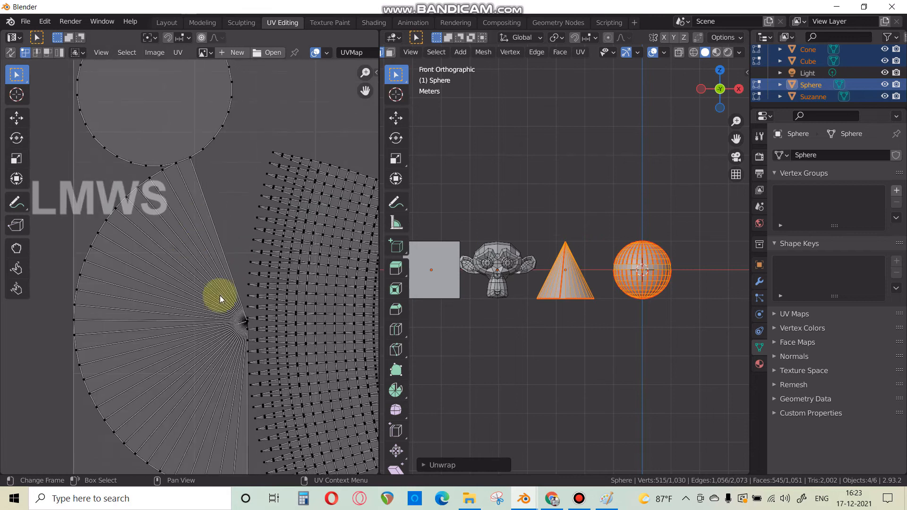
{"action": "scroll", "coordinate": [241, 305], "scroll_direction": "down", "scroll_amount": 3}
{"action": "scroll", "coordinate": [233, 276], "scroll_direction": "up", "scroll_amount": 6}
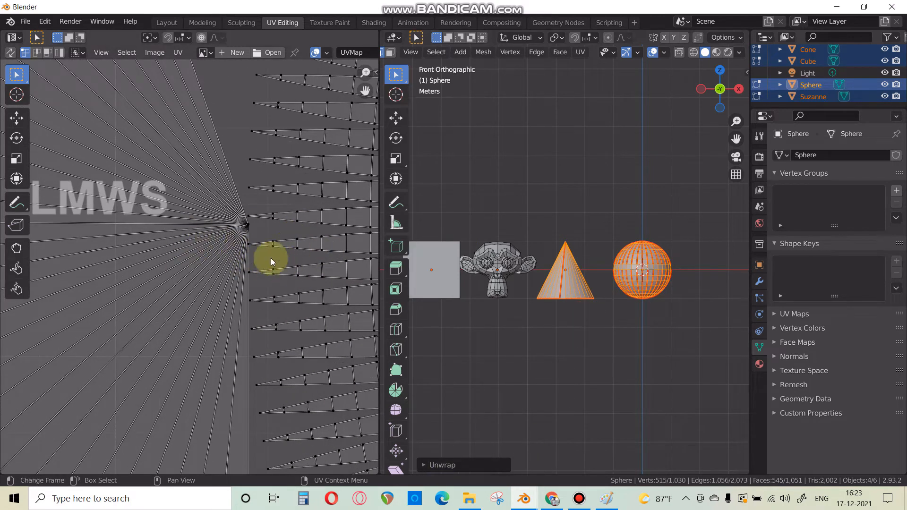
- Set the margin of the cone and sphere unwrap to 0.01
{"action": "left_click", "coordinate": [449, 466]}
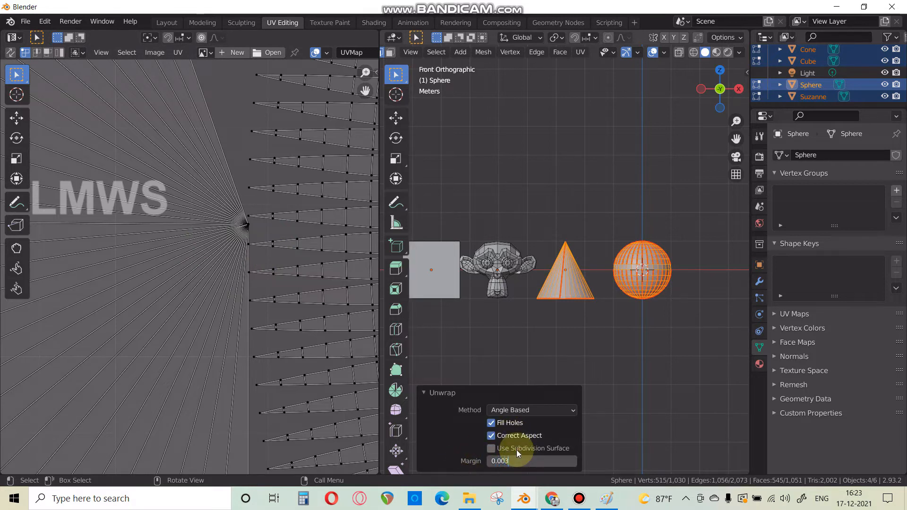
{"action": "left_click", "coordinate": [538, 458]}
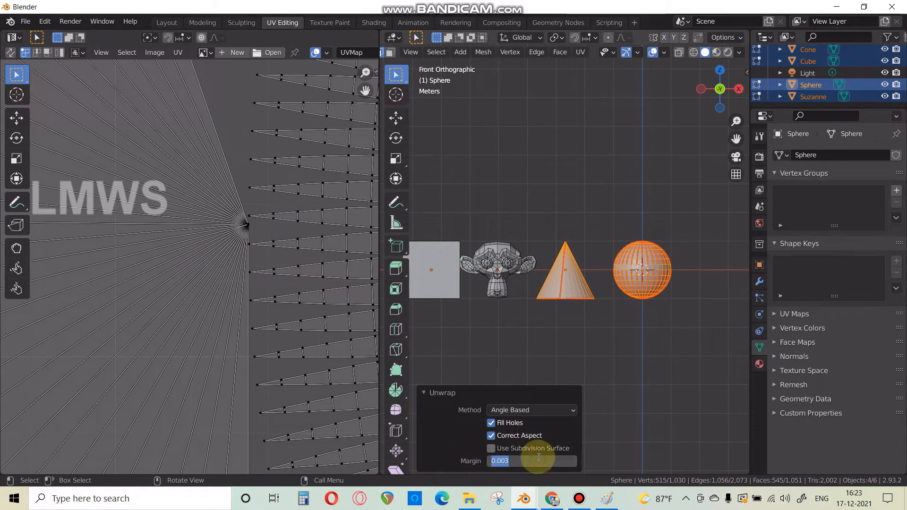
{"action": "key", "text": "Return"}
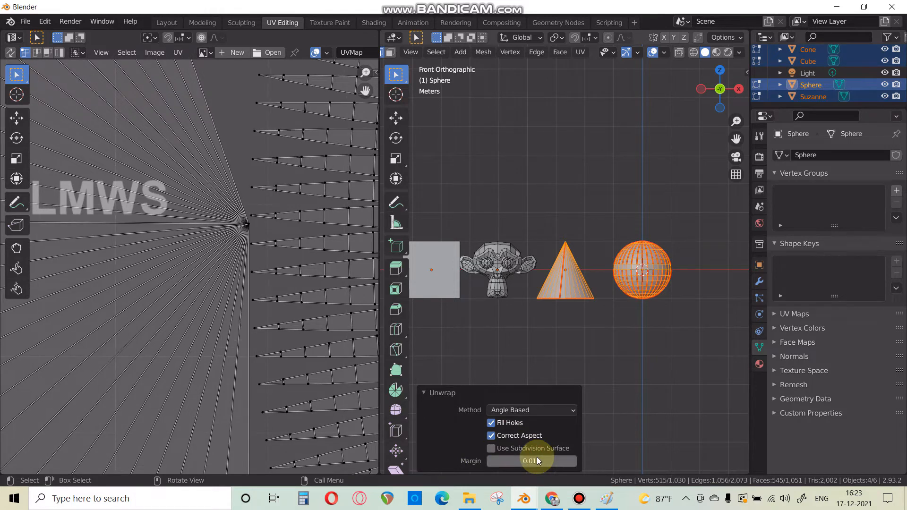
{"action": "left_click", "coordinate": [528, 393]}
- Mark three of the cube's top edges as seams
{"action": "middle_click_drag", "start_coordinate": [548, 254], "coordinate": [514, 258]}
{"action": "left_click", "coordinate": [514, 258]}
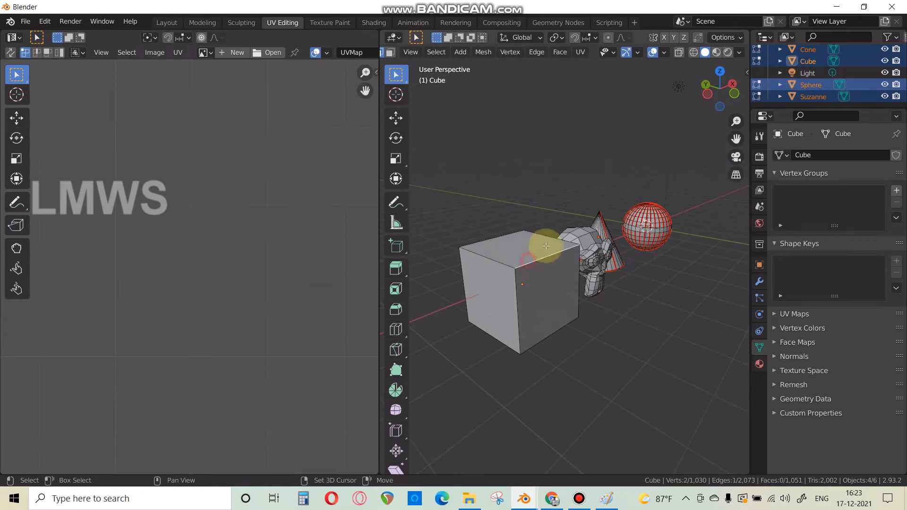
{"action": "left_click", "coordinate": [574, 259], "text": "shift"}
{"action": "key", "text": "ctrl+e"}
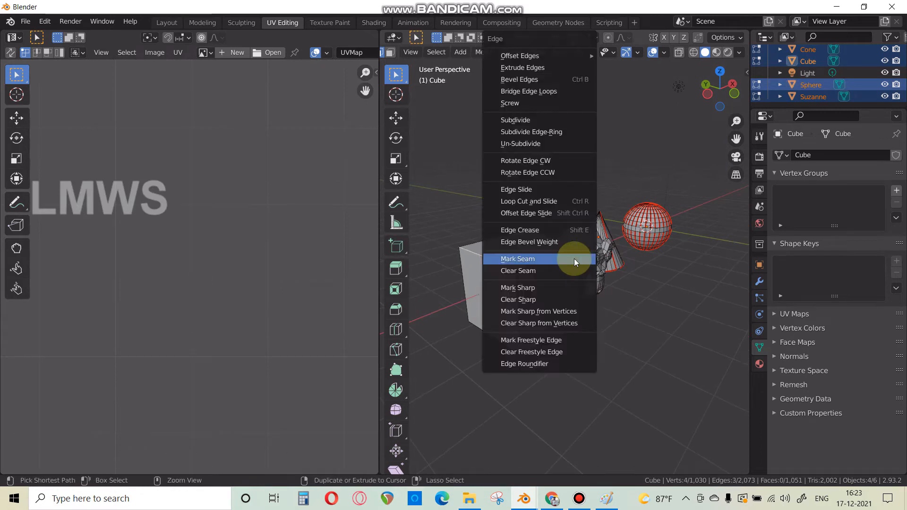
{"action": "left_click", "coordinate": [548, 260]}
- Mark three of the cube's bottom edges and one of its vertical edges as seams
{"action": "scroll", "coordinate": [474, 279], "scroll_direction": "up", "scroll_amount": 1}
{"action": "left_click", "coordinate": [435, 277]}
{"action": "middle_click_drag", "start_coordinate": [488, 291], "coordinate": [552, 127]}
{"action": "left_click", "coordinate": [598, 200], "text": "shift"}
{"action": "key", "text": "ctrl+e"}
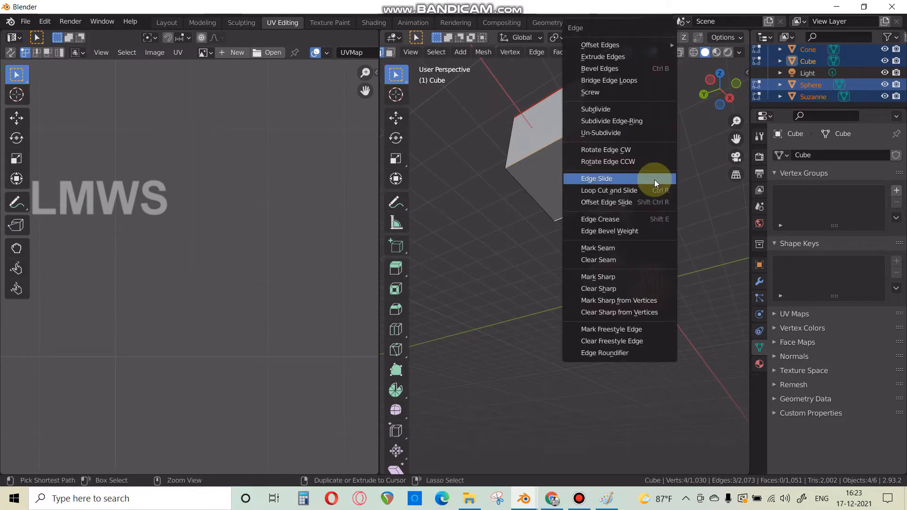
{"action": "left_click", "coordinate": [591, 248]}
{"action": "middle_click_drag", "start_coordinate": [597, 229], "coordinate": [546, 305]}
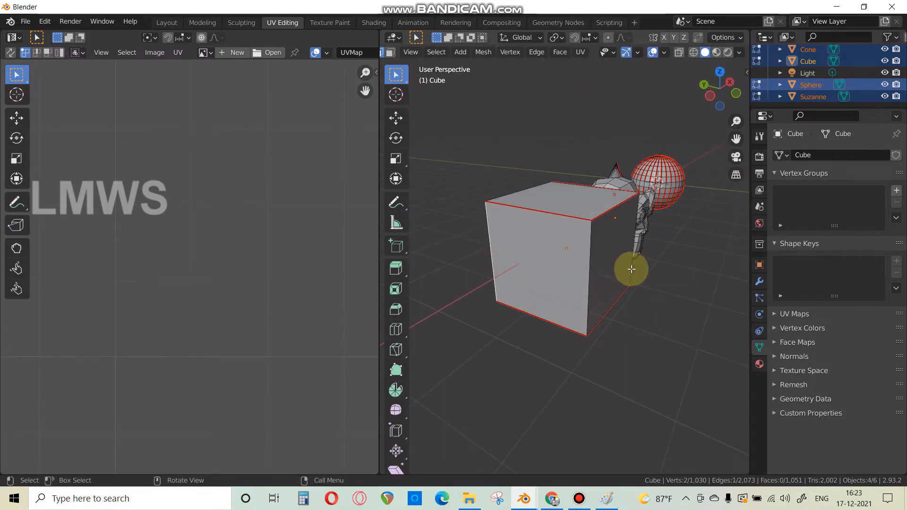
{"action": "key", "text": "ctrl+e"}
{"action": "left_click", "coordinate": [646, 275]}
- Select the full geometry of the cube, monkey head, cone and sphere and unwrap it all together
{"action": "scroll", "coordinate": [562, 284], "scroll_direction": "down", "scroll_amount": 4}
{"action": "middle_click_drag", "start_coordinate": [563, 283], "coordinate": [583, 256]}
{"action": "key", "text": "a"}
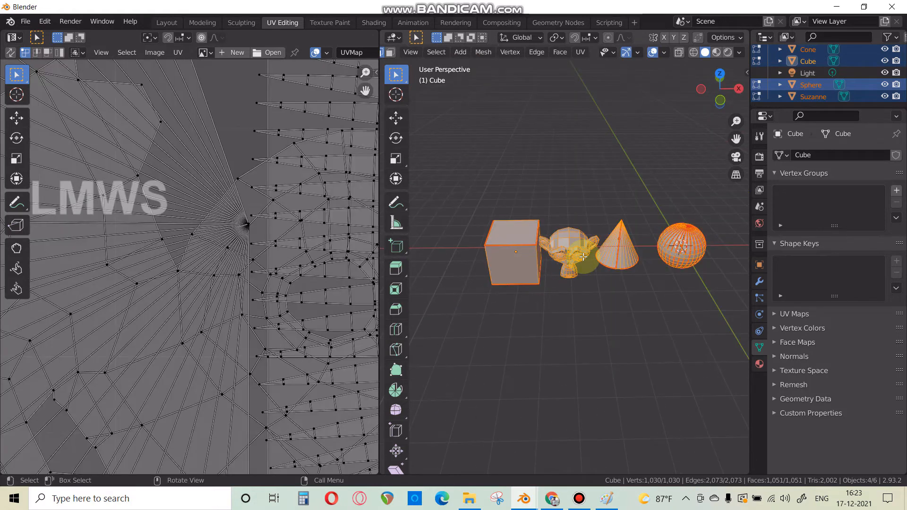
{"action": "key", "text": "u"}
{"action": "left_click", "coordinate": [583, 256]}
{"action": "scroll", "coordinate": [192, 253], "scroll_direction": "down", "scroll_amount": 7}
{"action": "middle_click_drag", "start_coordinate": [258, 278], "coordinate": [233, 257]}
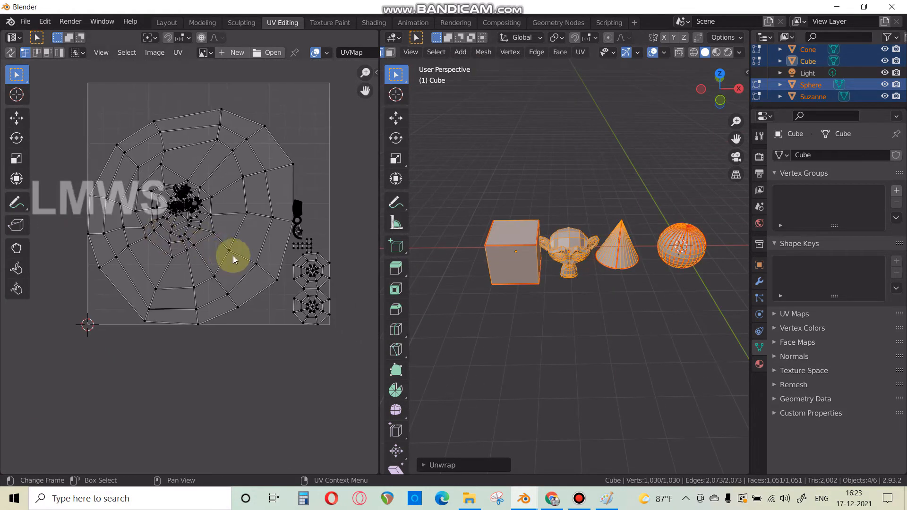
{"action": "scroll", "coordinate": [198, 263], "scroll_direction": "up", "scroll_amount": 3}
{"action": "scroll", "coordinate": [522, 301], "scroll_direction": "up", "scroll_amount": 1}
- Clear the selection and mark the monkey head's central edge loop, running over the crown and down the face, as a seam
{"action": "scroll", "coordinate": [566, 299], "scroll_direction": "up", "scroll_amount": 8}
{"action": "middle_click_drag", "start_coordinate": [567, 300], "coordinate": [578, 274]}
{"action": "key", "text": "alt+a"}
{"action": "scroll", "coordinate": [532, 277], "scroll_direction": "down", "scroll_amount": 2}
{"action": "scroll", "coordinate": [560, 231], "scroll_direction": "up", "scroll_amount": 3}
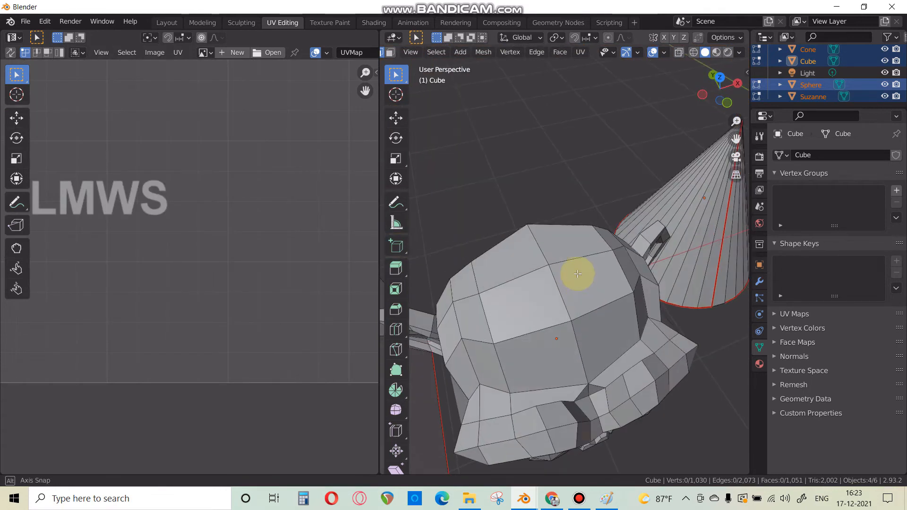
{"action": "left_click", "coordinate": [567, 298], "text": "alt"}
{"action": "scroll", "coordinate": [573, 236], "scroll_direction": "down", "scroll_amount": 4}
{"action": "middle_click_drag", "start_coordinate": [562, 233], "coordinate": [588, 255]}
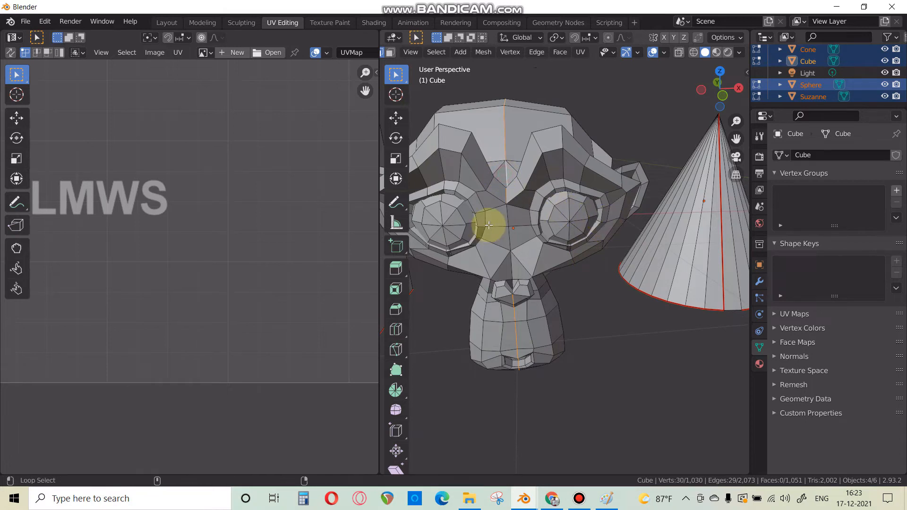
{"action": "key", "text": "ctrl+e"}
{"action": "left_click", "coordinate": [543, 247]}
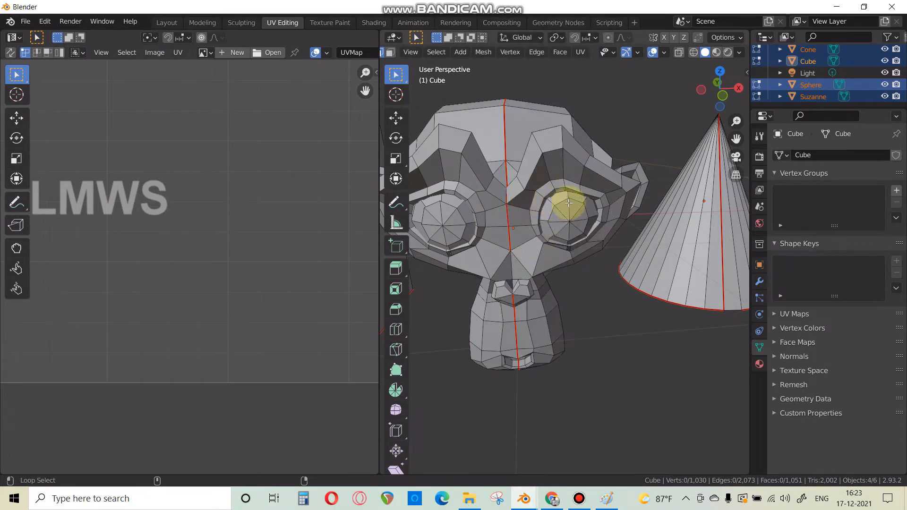
- Mark the upper vertical edges on both of the monkey head's eyes as seams
{"action": "left_click", "coordinate": [440, 208], "text": "alt+shift"}
{"action": "key", "text": "ctrl+e"}
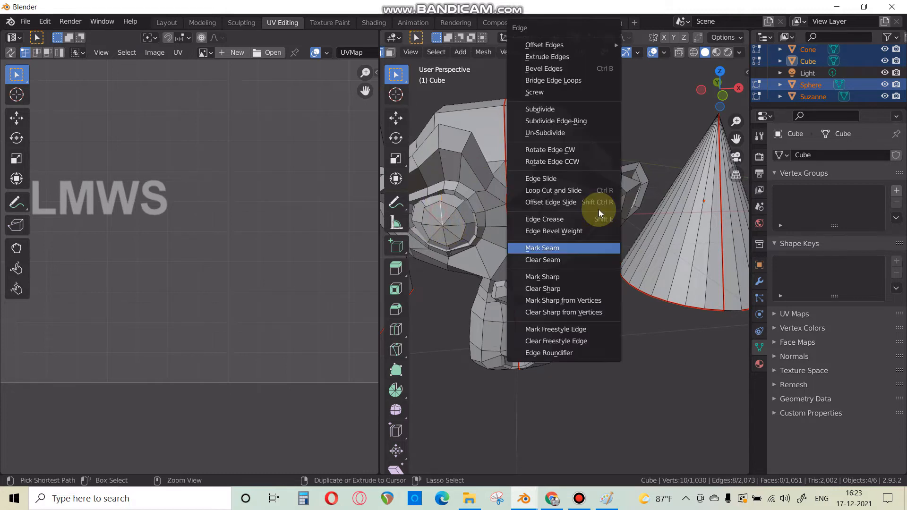
{"action": "left_click", "coordinate": [563, 245]}
- Select all geometry of the four objects and unwrap it again with the monkey head's face and eye seams
{"action": "middle_click_drag", "start_coordinate": [579, 255], "coordinate": [581, 228]}
{"action": "key", "text": "a"}
{"action": "key", "text": "u"}
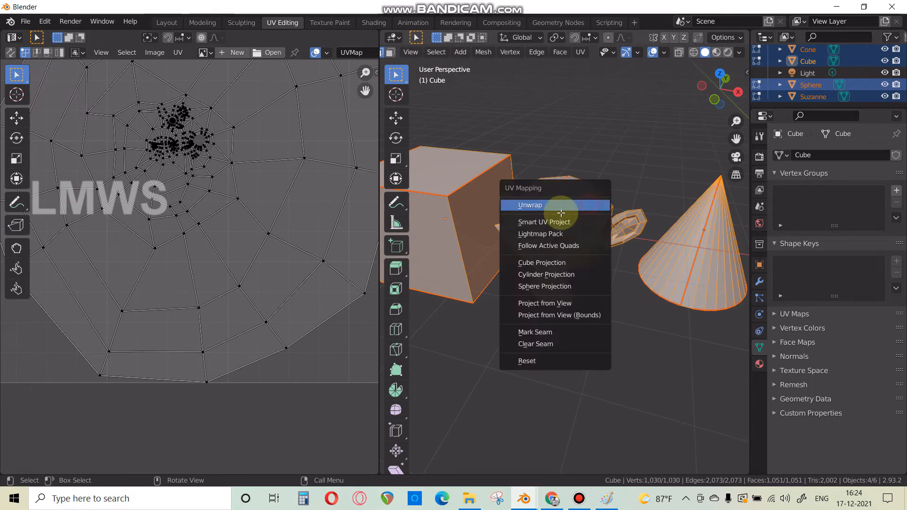
{"action": "left_click", "coordinate": [560, 202]}
{"action": "scroll", "coordinate": [148, 290], "scroll_direction": "up", "scroll_amount": 8}
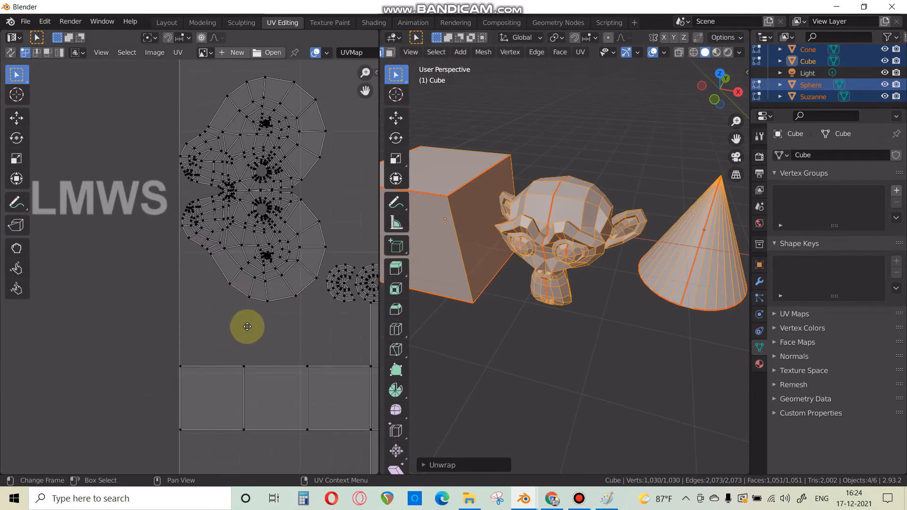
- Examine the dense areas of the monkey head's UV island for thin or overlapping faces
{"action": "scroll", "coordinate": [166, 276], "scroll_direction": "down", "scroll_amount": 2}
{"action": "scroll", "coordinate": [184, 278], "scroll_direction": "up", "scroll_amount": 3}
{"action": "scroll", "coordinate": [198, 306], "scroll_direction": "down", "scroll_amount": 1}
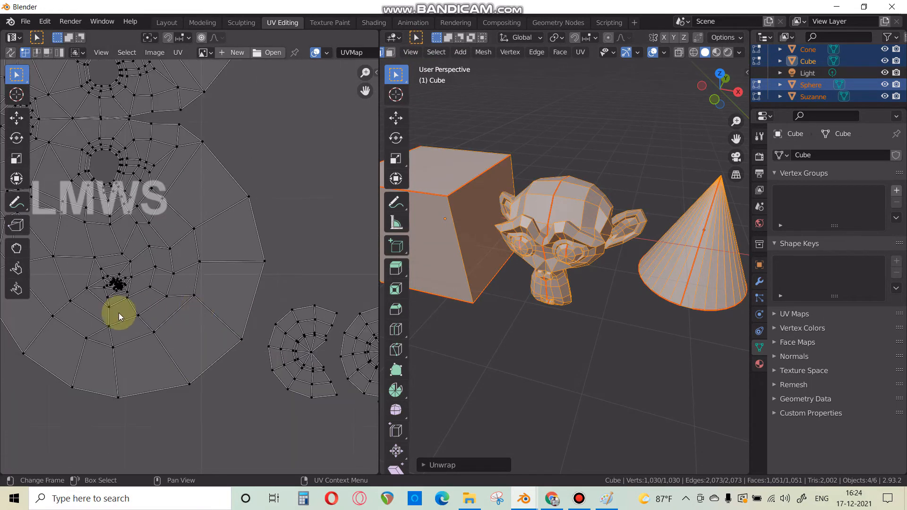
{"action": "scroll", "coordinate": [114, 298], "scroll_direction": "up", "scroll_amount": 4}
{"action": "scroll", "coordinate": [179, 276], "scroll_direction": "up", "scroll_amount": 5}
{"action": "scroll", "coordinate": [249, 277], "scroll_direction": "down", "scroll_amount": 2}
{"action": "scroll", "coordinate": [157, 302], "scroll_direction": "up", "scroll_amount": 5}
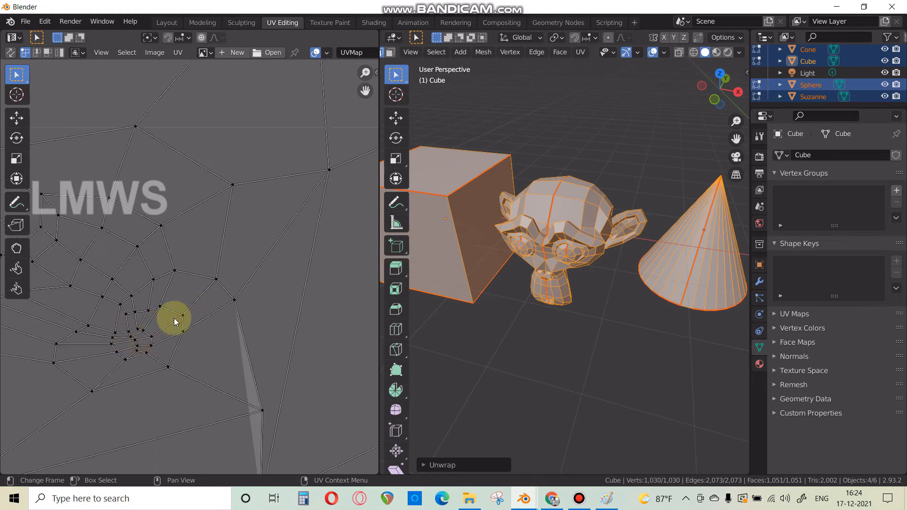
{"action": "scroll", "coordinate": [179, 328], "scroll_direction": "down", "scroll_amount": 3}
{"action": "scroll", "coordinate": [212, 321], "scroll_direction": "up", "scroll_amount": 4}
- Turn on UV sync selection and select a UV edge ending at the thin sliver face in the monkey head's island
{"action": "left_click", "coordinate": [200, 290]}
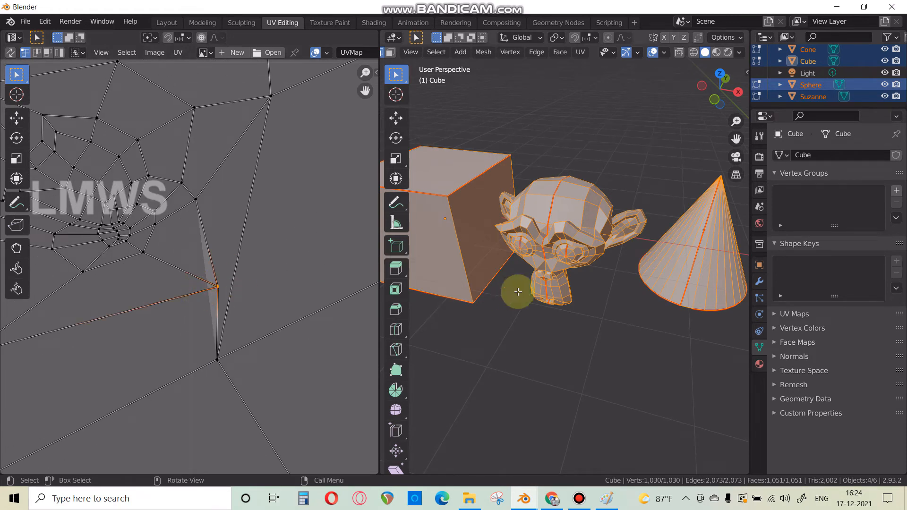
{"action": "scroll", "coordinate": [562, 295], "scroll_direction": "up", "scroll_amount": 4}
{"action": "left_click", "coordinate": [690, 108]}
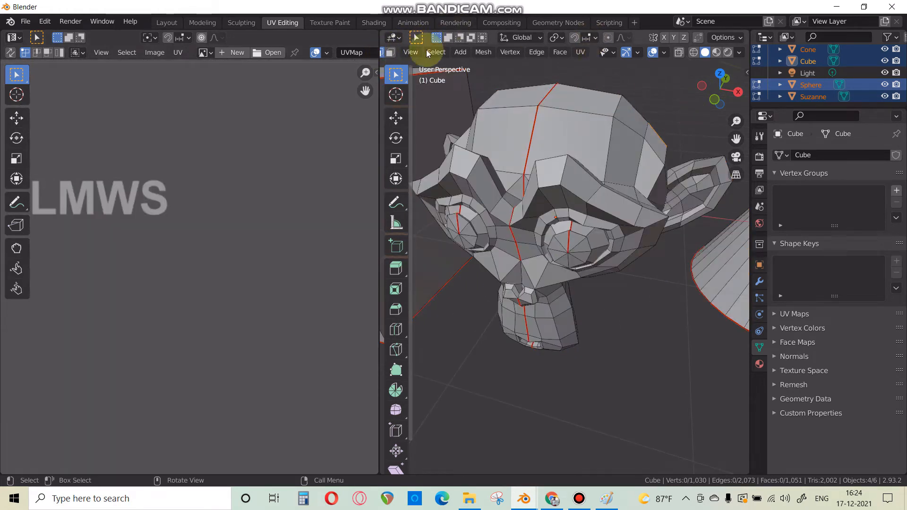
{"action": "scroll", "coordinate": [427, 47], "scroll_direction": "up", "scroll_amount": 3}
{"action": "left_click", "coordinate": [10, 53]}
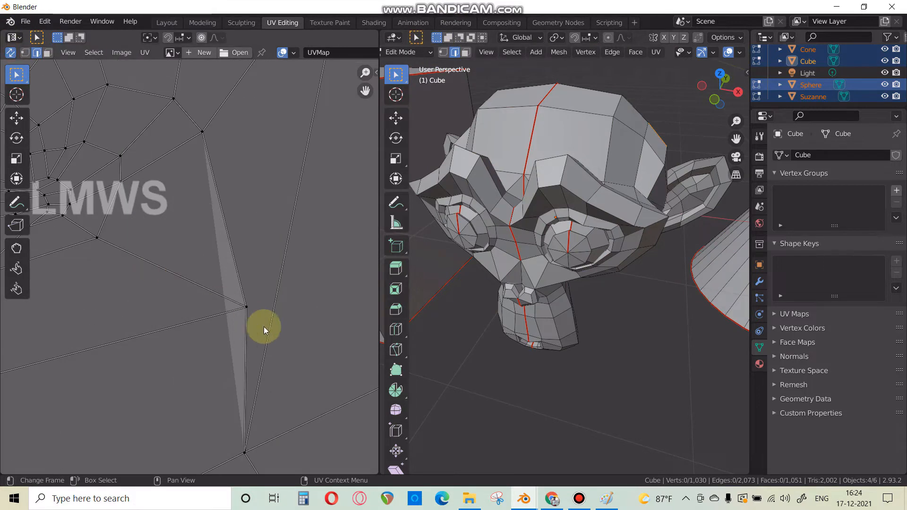
{"action": "left_click", "coordinate": [205, 316]}
- Activate the Move tool and locate the selected edge on the mesh around the monkey head's ear
{"action": "middle_click_drag", "start_coordinate": [563, 308], "coordinate": [561, 269]}
{"action": "left_click", "coordinate": [396, 118]}
{"action": "scroll", "coordinate": [597, 265], "scroll_direction": "down", "scroll_amount": 4}
{"action": "scroll", "coordinate": [618, 284], "scroll_direction": "up", "scroll_amount": 4}
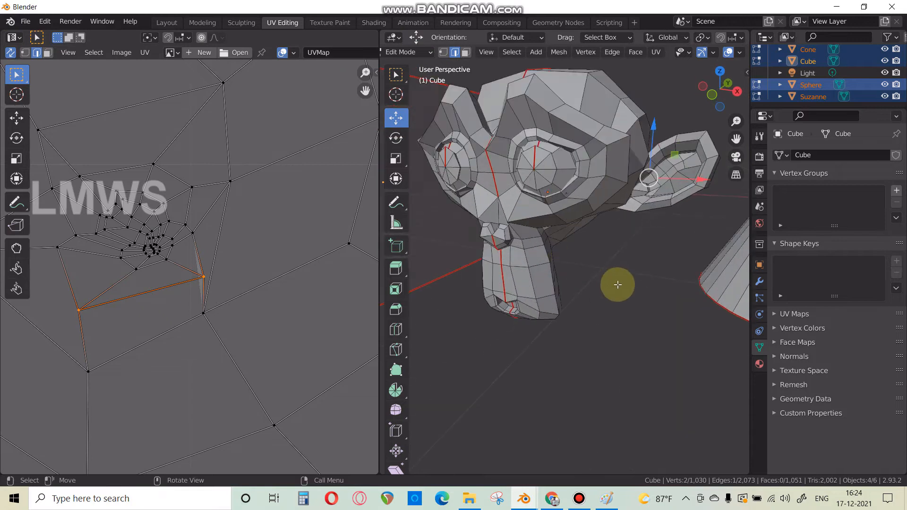
{"action": "middle_click_drag", "start_coordinate": [617, 284], "coordinate": [593, 222]}
{"action": "scroll", "coordinate": [558, 248], "scroll_direction": "up", "scroll_amount": 4}
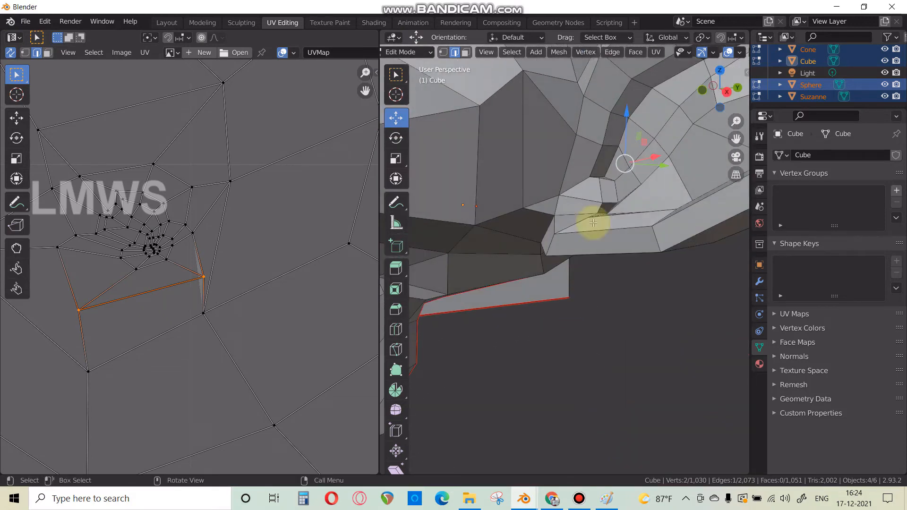
- Mark the inner edge loops of both of the monkey head's ears as seams
{"action": "middle_click_drag", "start_coordinate": [626, 257], "coordinate": [621, 236]}
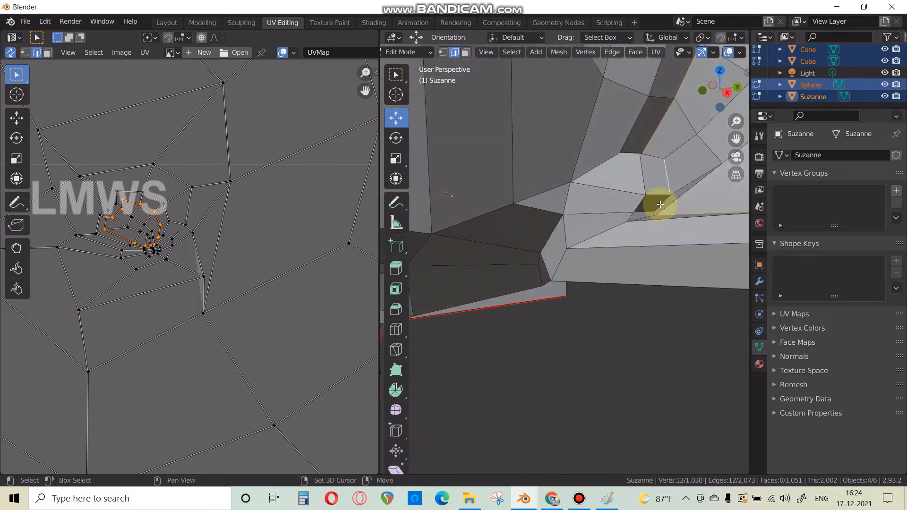
{"action": "scroll", "coordinate": [573, 253], "scroll_direction": "down", "scroll_amount": 5}
{"action": "middle_click_drag", "start_coordinate": [572, 253], "coordinate": [624, 311]}
{"action": "scroll", "coordinate": [585, 273], "scroll_direction": "up", "scroll_amount": 4}
{"action": "scroll", "coordinate": [623, 311], "scroll_direction": "down", "scroll_amount": 4}
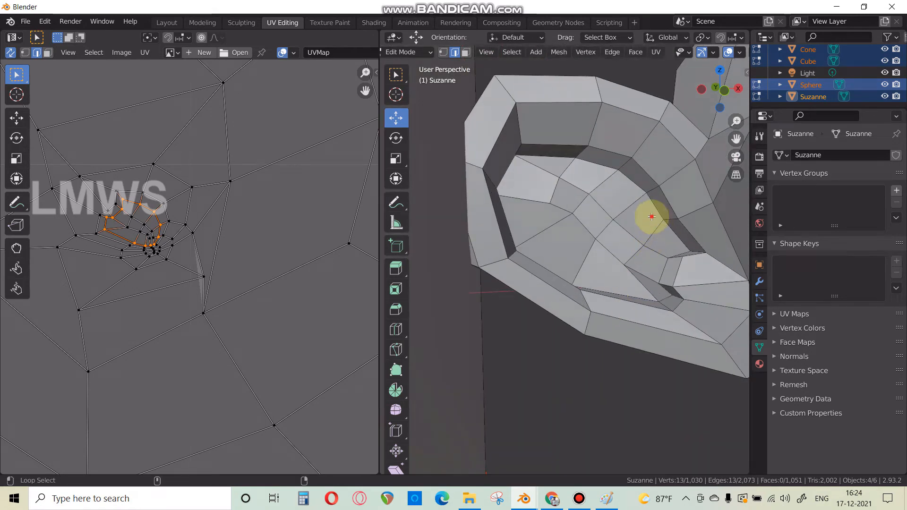
{"action": "mouse_move", "coordinate": [686, 281]}
{"action": "middle_mouse_down", "text": "shift"}
{"action": "mouse_move", "coordinate": [681, 294]}
{"action": "mouse_move", "coordinate": [676, 278]}
{"action": "middle_mouse_up", "text": "shift"}
{"action": "right_click", "coordinate": [731, 265]}
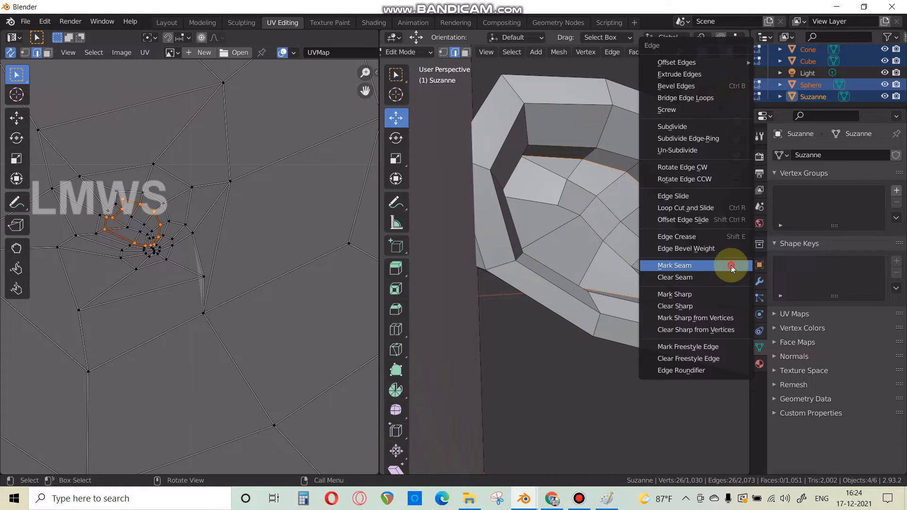
{"action": "left_click", "coordinate": [730, 265]}
- Select all geometry and unwrap the four objects again using the inner ear seams
{"action": "scroll", "coordinate": [546, 274], "scroll_direction": "down", "scroll_amount": 5}
{"action": "key", "text": "a"}
{"action": "key", "text": "u"}
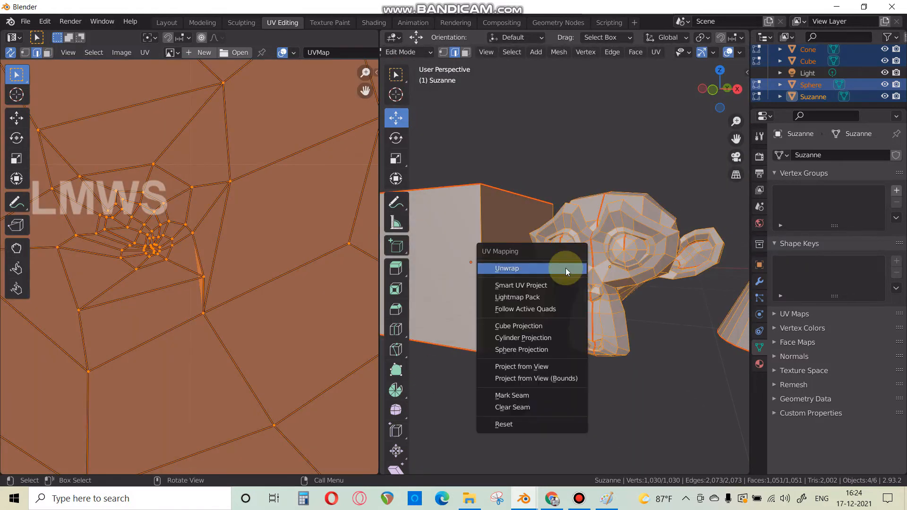
{"action": "left_click", "coordinate": [565, 268]}
{"action": "scroll", "coordinate": [231, 283], "scroll_direction": "down", "scroll_amount": 2}
{"action": "scroll", "coordinate": [231, 279], "scroll_direction": "up", "scroll_amount": 3}
{"action": "scroll", "coordinate": [231, 282], "scroll_direction": "down", "scroll_amount": 3}
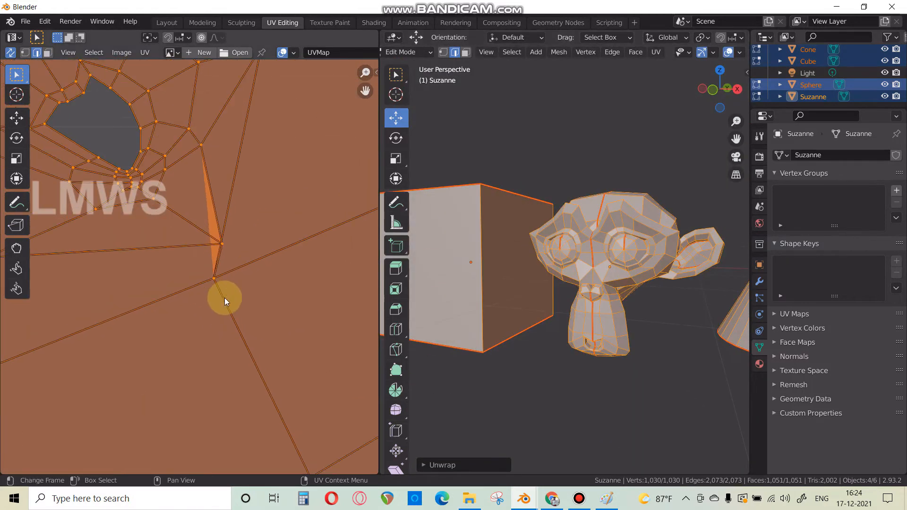
- Select two UV edges meeting at the thin sliver face and locate them on the monkey head's ear
{"action": "left_click", "coordinate": [233, 259]}
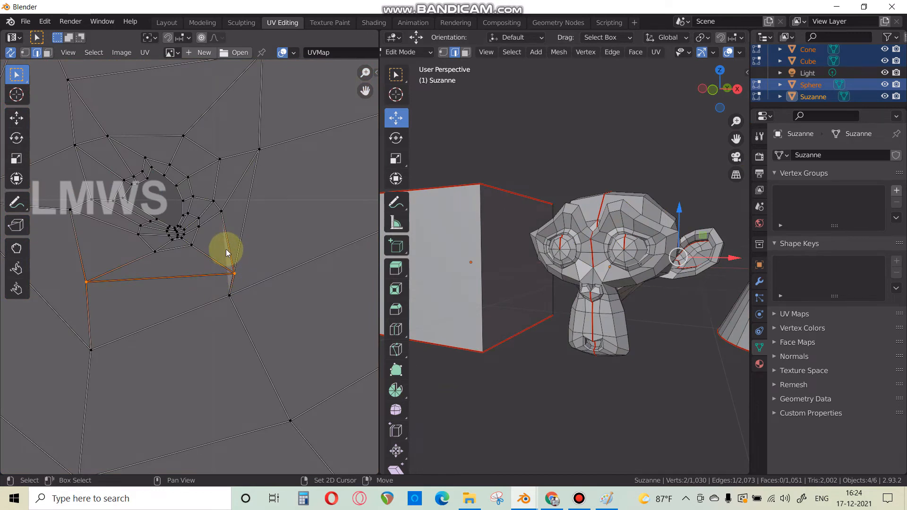
{"action": "left_click", "coordinate": [226, 253], "text": "shift"}
{"action": "scroll", "coordinate": [631, 285], "scroll_direction": "up", "scroll_amount": 2}
{"action": "middle_click_drag", "start_coordinate": [634, 285], "coordinate": [570, 292]}
{"action": "scroll", "coordinate": [593, 284], "scroll_direction": "up", "scroll_amount": 3}
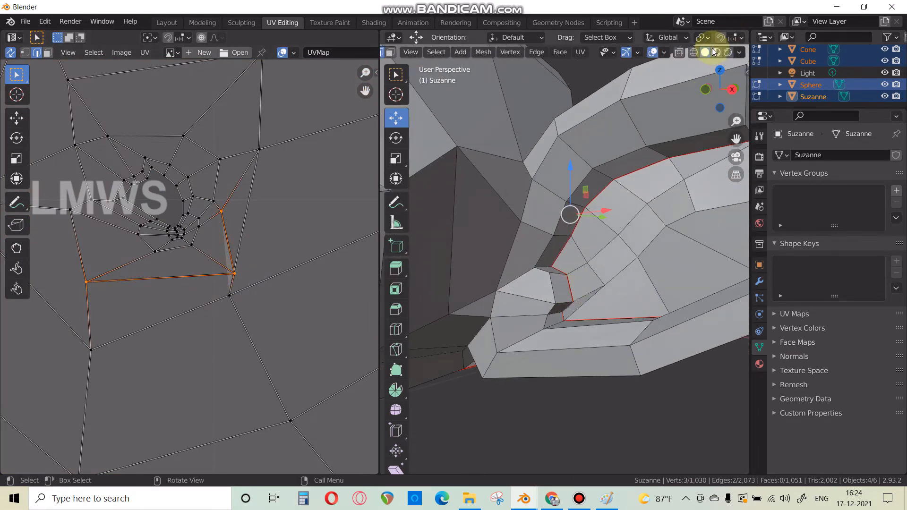
- Check the selected ear edges in Wireframe shading and return to Solid shading
{"action": "left_click", "coordinate": [693, 53]}
{"action": "middle_click_drag", "start_coordinate": [632, 174], "coordinate": [627, 238]}
{"action": "scroll", "coordinate": [477, 231], "scroll_direction": "down", "scroll_amount": 4}
{"action": "scroll", "coordinate": [627, 238], "scroll_direction": "up", "scroll_amount": 3}
{"action": "left_click", "coordinate": [704, 52]}
- Select the edges around the base of one of the monkey head's ears, where it joins the head, and mark them as seams
{"action": "mouse_move", "coordinate": [502, 236]}
{"action": "middle_mouse_down"}
{"action": "mouse_move", "coordinate": [531, 210]}
{"action": "mouse_move", "coordinate": [550, 222]}
{"action": "middle_mouse_up"}
{"action": "scroll", "coordinate": [550, 222], "scroll_direction": "down", "scroll_amount": 2}
{"action": "mouse_move", "coordinate": [550, 222]}
{"action": "middle_mouse_down", "text": "shift"}
{"action": "mouse_move", "coordinate": [632, 252]}
{"action": "mouse_move", "coordinate": [567, 235]}
{"action": "mouse_move", "coordinate": [581, 118]}
{"action": "mouse_move", "coordinate": [600, 250]}
{"action": "mouse_move", "coordinate": [595, 313]}
{"action": "mouse_move", "coordinate": [541, 317]}
{"action": "middle_mouse_up", "text": "shift"}
{"action": "left_click", "coordinate": [517, 295], "text": "shift"}
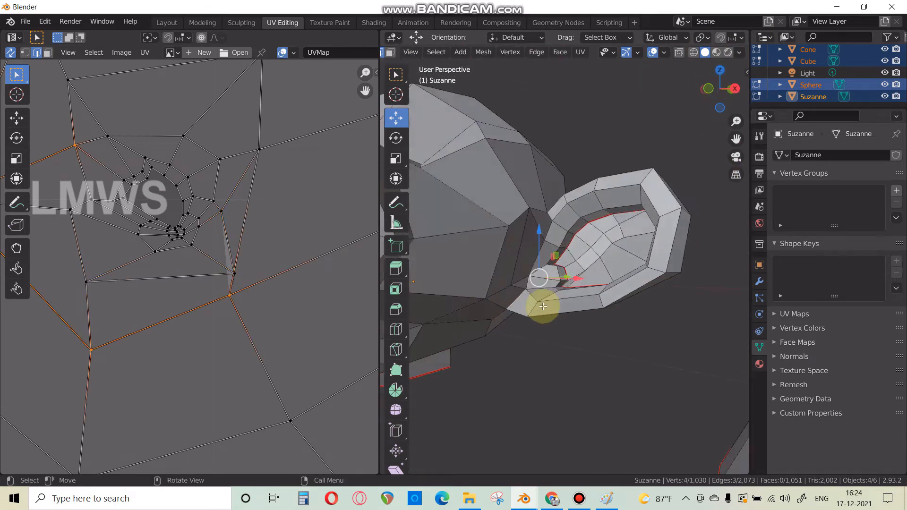
{"action": "scroll", "coordinate": [480, 300], "scroll_direction": "up", "scroll_amount": 3}
{"action": "left_click", "coordinate": [525, 196], "text": "shift"}
{"action": "middle_click_drag", "start_coordinate": [584, 231], "coordinate": [557, 310]}
{"action": "middle_click_drag", "start_coordinate": [562, 214], "coordinate": [548, 221]}
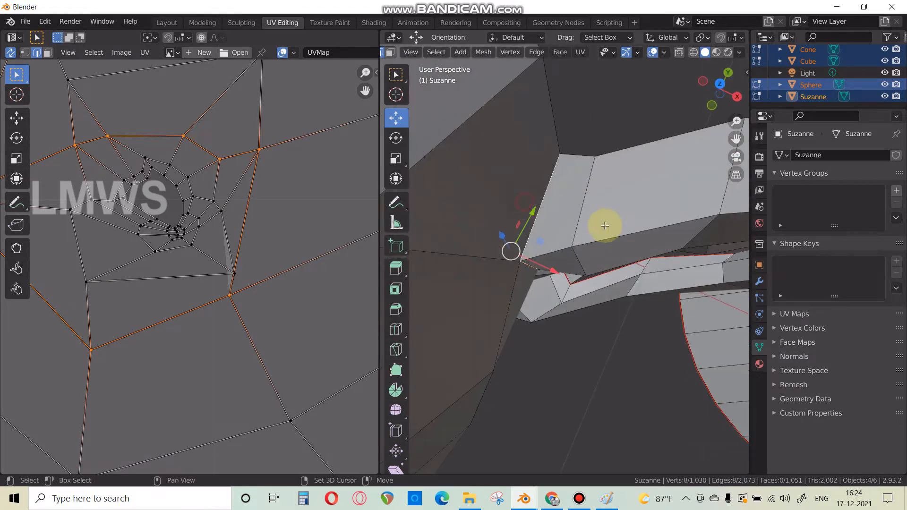
{"action": "middle_click_drag", "start_coordinate": [605, 226], "coordinate": [411, 160]}
{"action": "key", "text": "ctrl+e"}
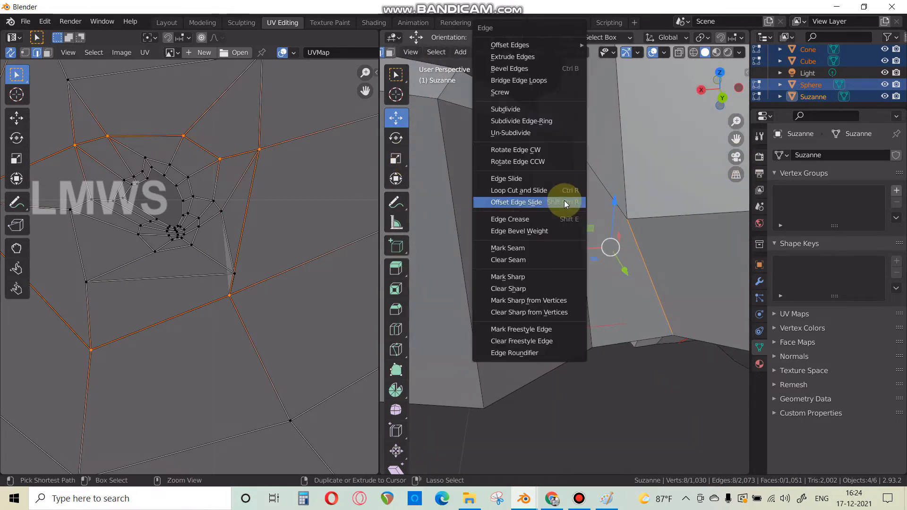
{"action": "left_click", "coordinate": [579, 248]}
- Select all geometry and unwrap the four objects again using the new ear-base seam
{"action": "scroll", "coordinate": [602, 227], "scroll_direction": "down", "scroll_amount": 3}
{"action": "key", "text": "a"}
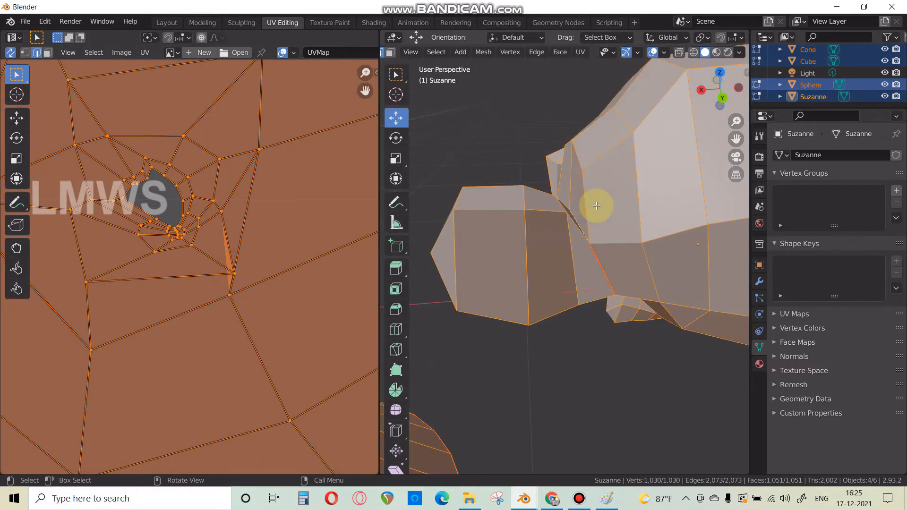
{"action": "key", "text": "u"}
{"action": "left_click", "coordinate": [593, 205]}
{"action": "scroll", "coordinate": [209, 232], "scroll_direction": "down", "scroll_amount": 5}
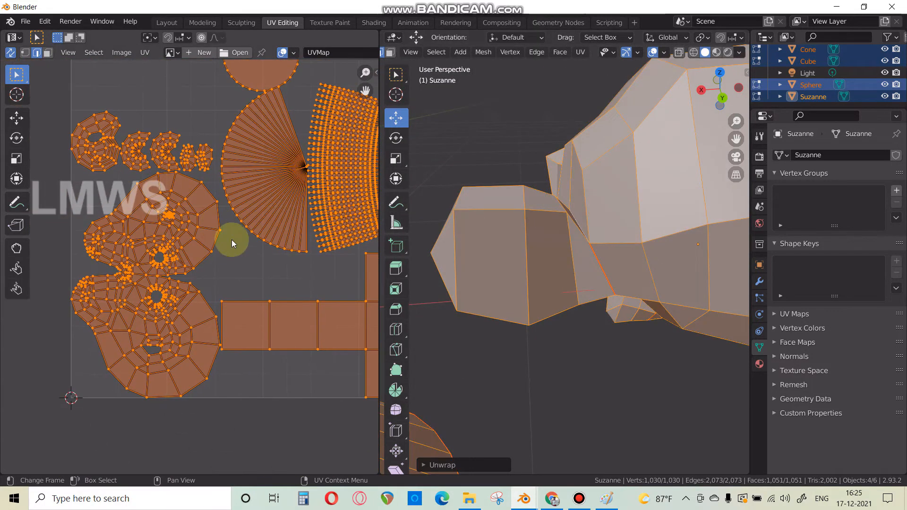
- Select the matching edges around the base of the monkey head's other ear and mark them as seams
{"action": "middle_click_drag", "start_coordinate": [567, 283], "coordinate": [634, 274]}
{"action": "key", "text": "alt+a"}
{"action": "left_click", "coordinate": [614, 339], "text": "shift"}
{"action": "scroll", "coordinate": [611, 348], "scroll_direction": "down", "scroll_amount": 6}
{"action": "mouse_move", "coordinate": [611, 348]}
{"action": "middle_mouse_down"}
{"action": "mouse_move", "coordinate": [589, 237]}
{"action": "mouse_move", "coordinate": [574, 241]}
{"action": "mouse_move", "coordinate": [664, 304]}
{"action": "mouse_move", "coordinate": [603, 342]}
{"action": "middle_mouse_up"}
{"action": "scroll", "coordinate": [587, 234], "scroll_direction": "up", "scroll_amount": 4}
{"action": "left_click", "coordinate": [565, 353], "text": "shift"}
{"action": "middle_click_drag", "start_coordinate": [561, 277], "coordinate": [564, 210]}
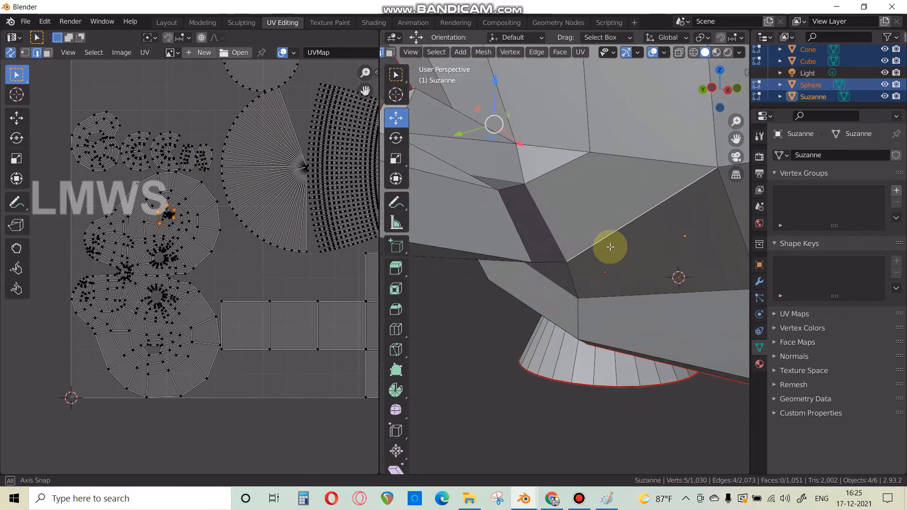
{"action": "middle_click_drag", "start_coordinate": [609, 247], "coordinate": [551, 237]}
{"action": "scroll", "coordinate": [597, 283], "scroll_direction": "down", "scroll_amount": 2}
{"action": "scroll", "coordinate": [652, 300], "scroll_direction": "up", "scroll_amount": 3}
{"action": "scroll", "coordinate": [599, 288], "scroll_direction": "down", "scroll_amount": 4}
{"action": "middle_click_drag", "start_coordinate": [608, 295], "coordinate": [607, 346]}
{"action": "left_click", "coordinate": [598, 296], "text": "ctrl"}
{"action": "left_click", "coordinate": [607, 345], "text": "shift"}
{"action": "middle_click_drag", "start_coordinate": [615, 314], "coordinate": [578, 356]}
{"action": "left_click", "coordinate": [536, 209], "text": "shift"}
{"action": "middle_click_drag", "start_coordinate": [536, 209], "coordinate": [575, 307]}
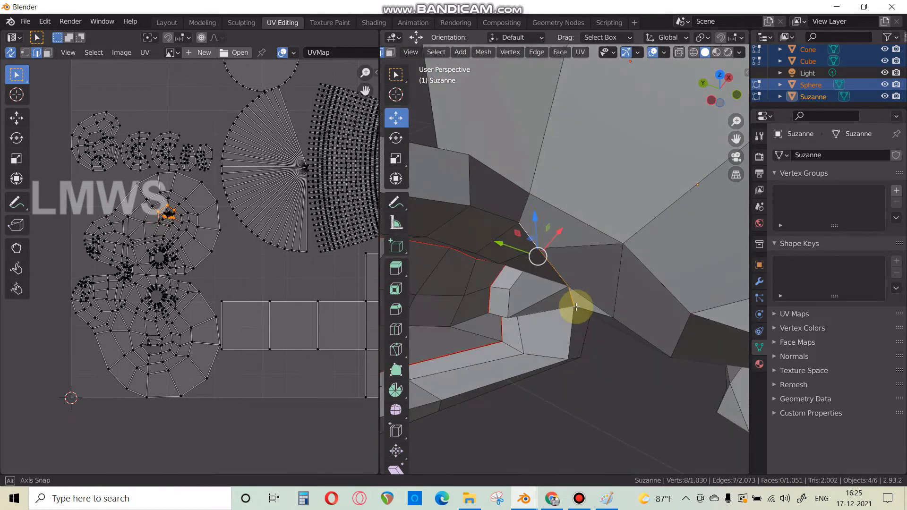
{"action": "left_click", "coordinate": [525, 213], "text": "shift"}
{"action": "middle_click_drag", "start_coordinate": [526, 213], "coordinate": [652, 257]}
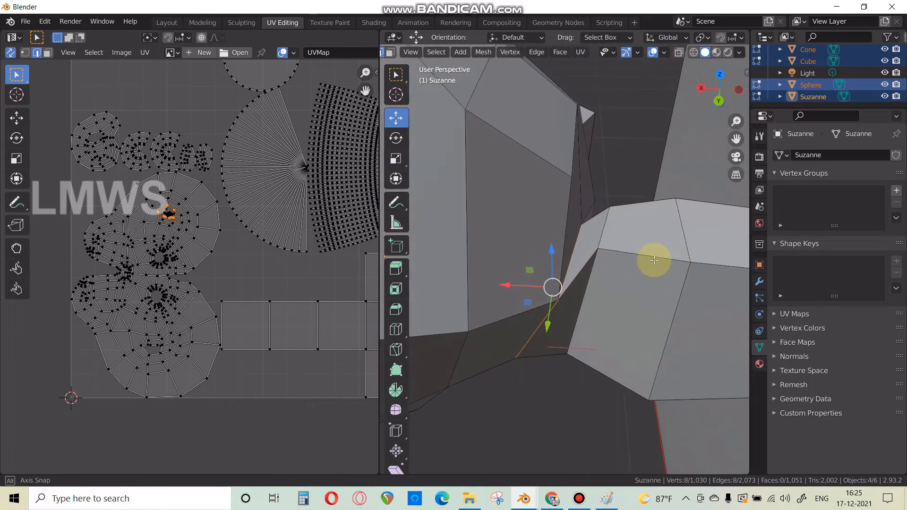
{"action": "key", "text": "ctrl+e"}
{"action": "left_click", "coordinate": [653, 256]}
- Select all geometry and unwrap the four objects with both ears separated from the head
{"action": "key", "text": "a"}
{"action": "key", "text": "u"}
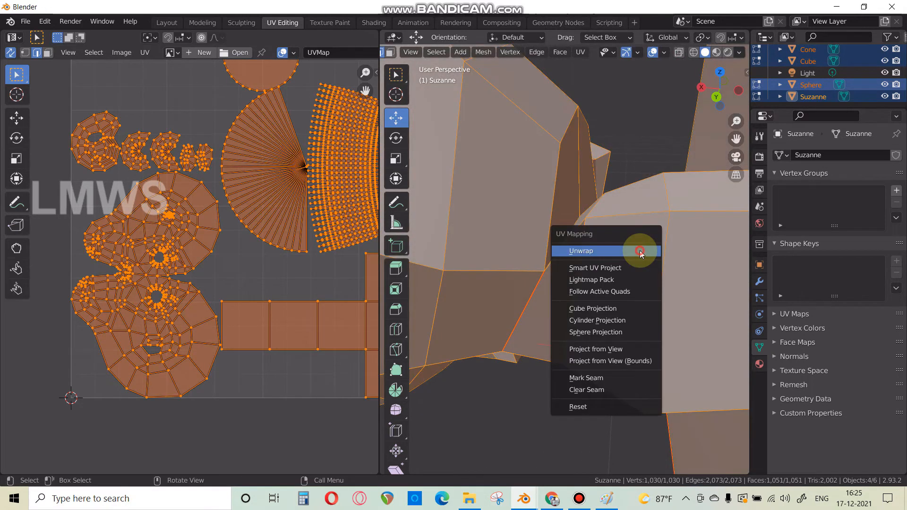
{"action": "left_click", "coordinate": [640, 247]}
{"action": "scroll", "coordinate": [251, 295], "scroll_direction": "up", "scroll_amount": 3}
{"action": "scroll", "coordinate": [197, 285], "scroll_direction": "down", "scroll_amount": 4}
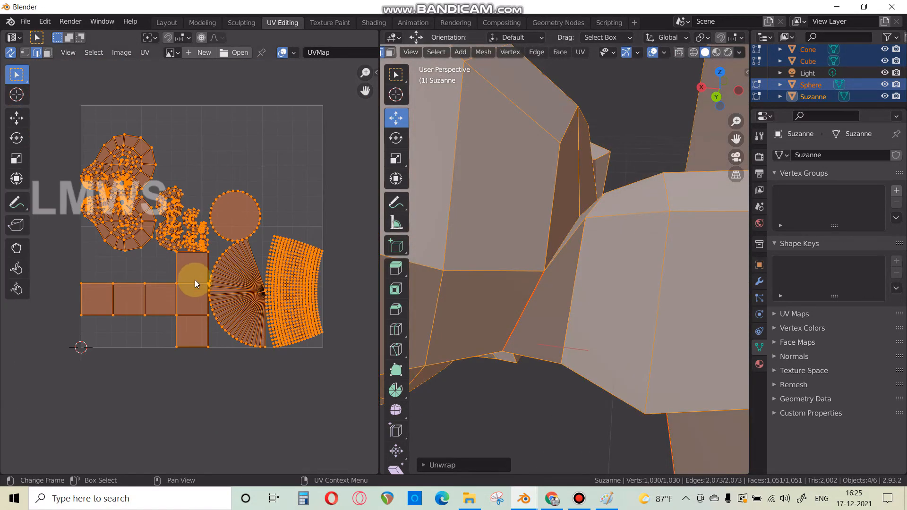
- Save the scene in the multi_texture_Bake folder as multi_texture_Bake_tuto_many_object.blend
{"action": "key", "text": "ctrl+s"}
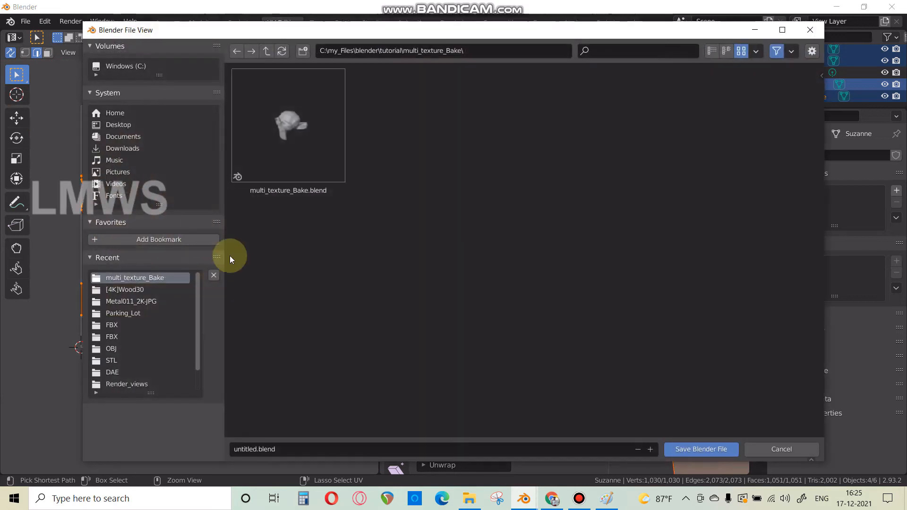
{"action": "left_click", "coordinate": [330, 127]}
{"action": "left_click", "coordinate": [297, 451]}
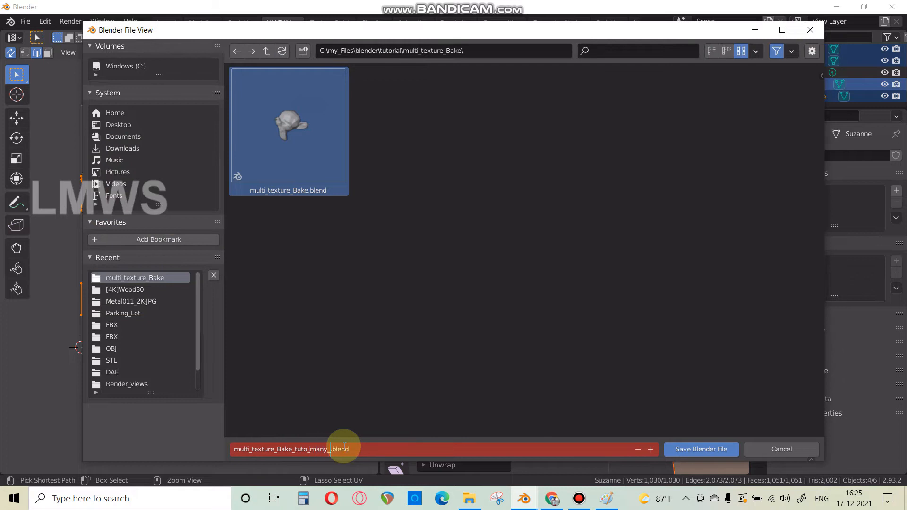
{"action": "key", "text": "Return"}
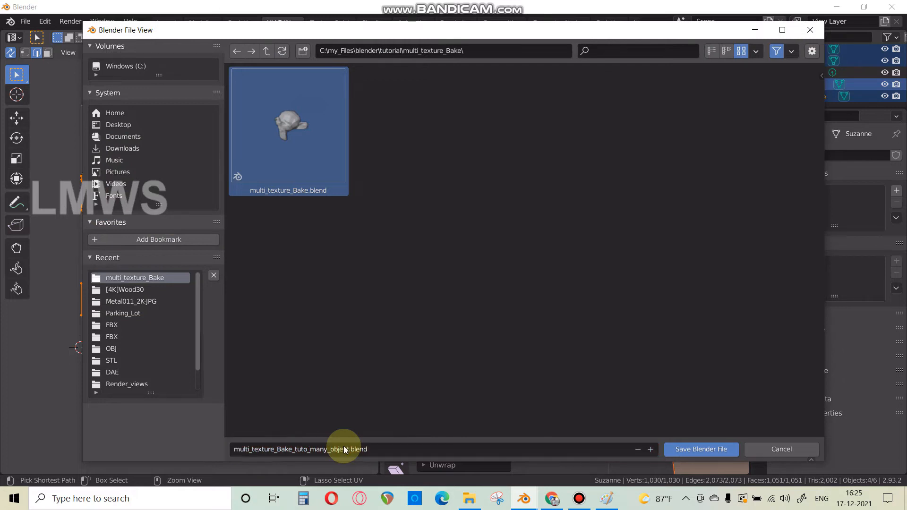
- Switch to the Layout workspace and select the monkey head, cube, cone and sphere individually to check that they are separate objects
{"action": "scroll", "coordinate": [183, 187], "scroll_direction": "up", "scroll_amount": 5}
{"action": "scroll", "coordinate": [183, 187], "scroll_direction": "down", "scroll_amount": 5}
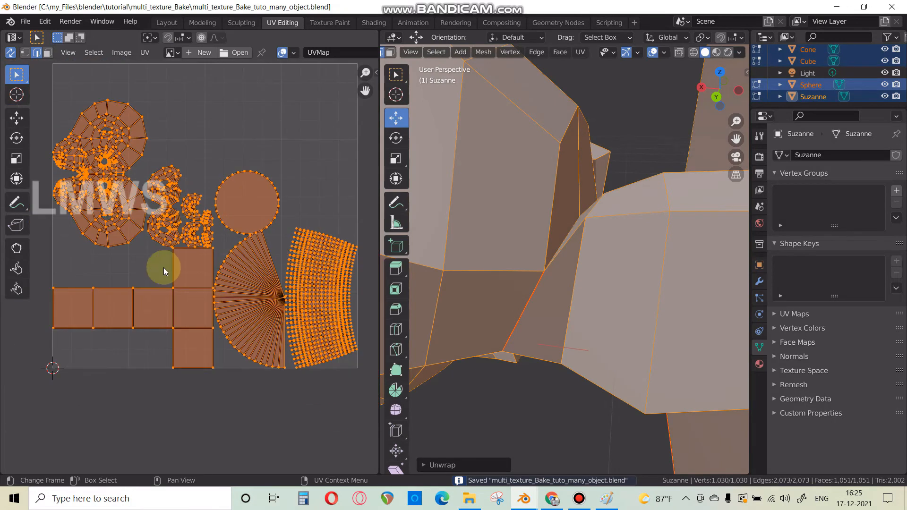
{"action": "left_click", "coordinate": [170, 22]}
{"action": "left_click", "coordinate": [348, 240]}
{"action": "left_click", "coordinate": [283, 219]}
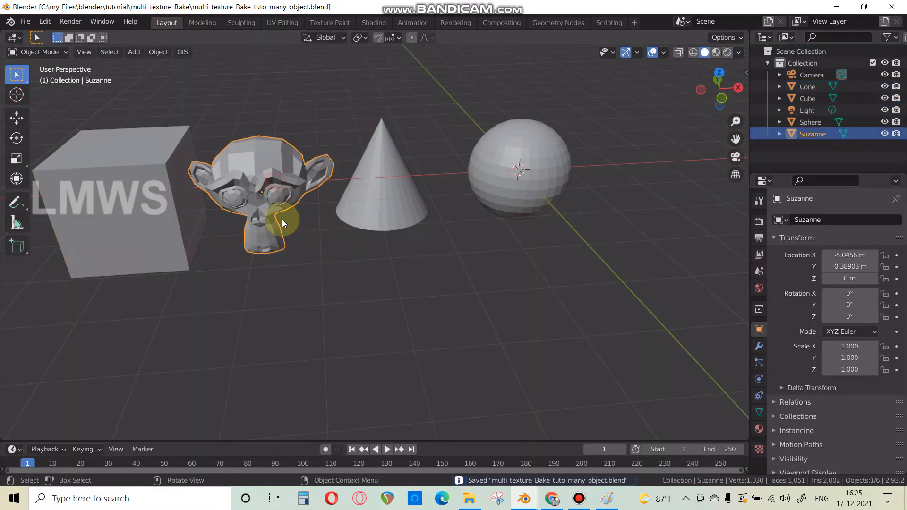
{"action": "left_click", "coordinate": [189, 204]}
{"action": "left_click", "coordinate": [245, 178]}
{"action": "left_click", "coordinate": [356, 190]}
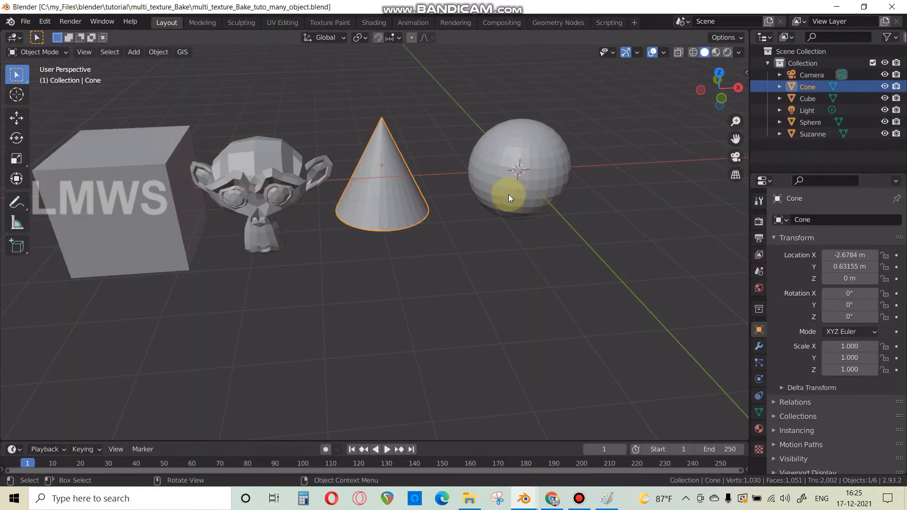
{"action": "left_click", "coordinate": [508, 194]}
{"action": "middle_click_drag", "start_coordinate": [597, 227], "coordinate": [537, 222]}
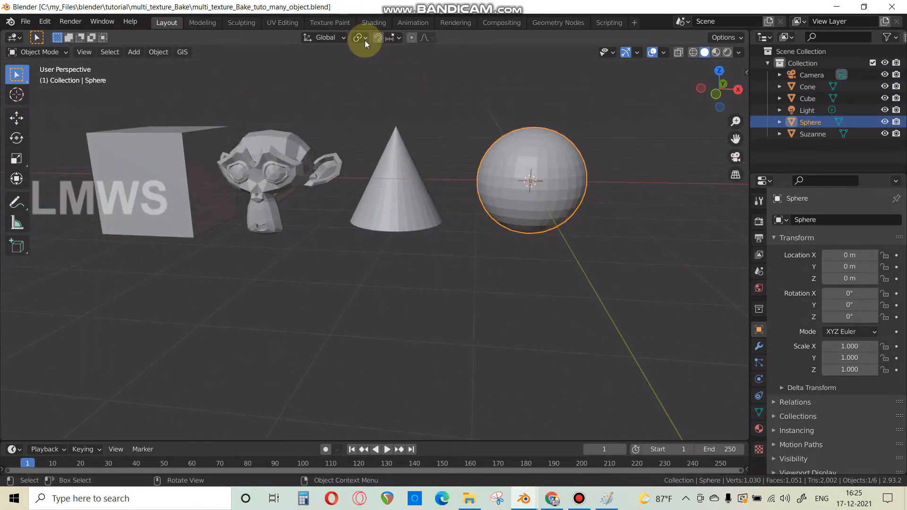
- Return to the UV Editing workspace and examine the packed UV islands alongside the four objects they belong to
{"action": "left_click_drag", "start_coordinate": [578, 126], "coordinate": [75, 182]}
{"action": "left_click", "coordinate": [282, 23]}
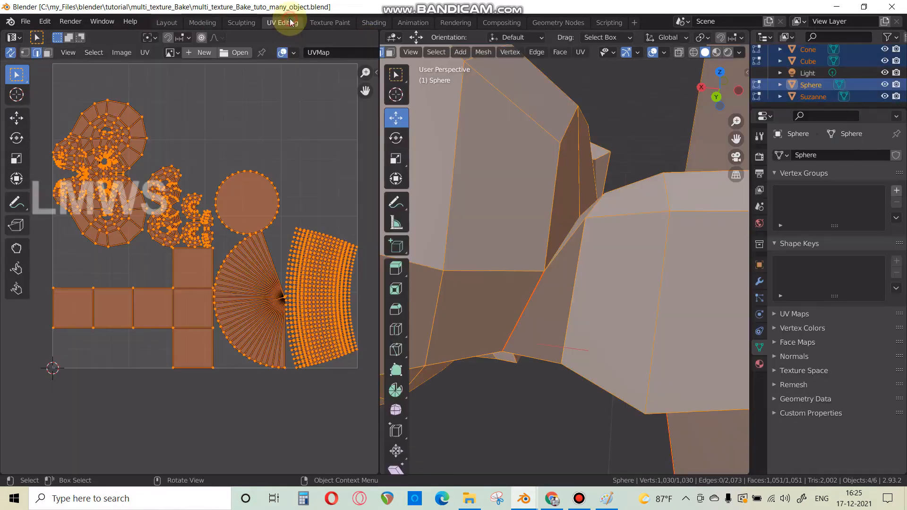
{"action": "scroll", "coordinate": [228, 287], "scroll_direction": "down", "scroll_amount": 1}
{"action": "scroll", "coordinate": [216, 246], "scroll_direction": "up", "scroll_amount": 3}
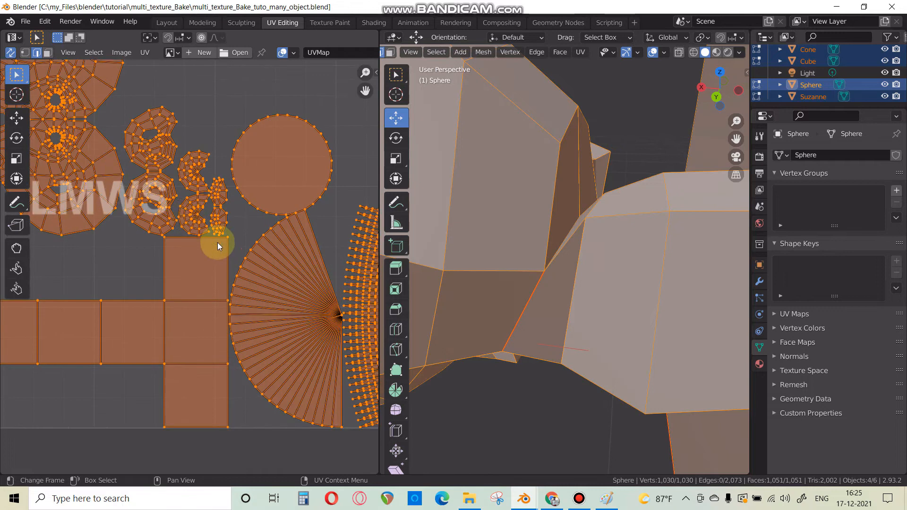
{"action": "scroll", "coordinate": [195, 267], "scroll_direction": "up", "scroll_amount": 3}
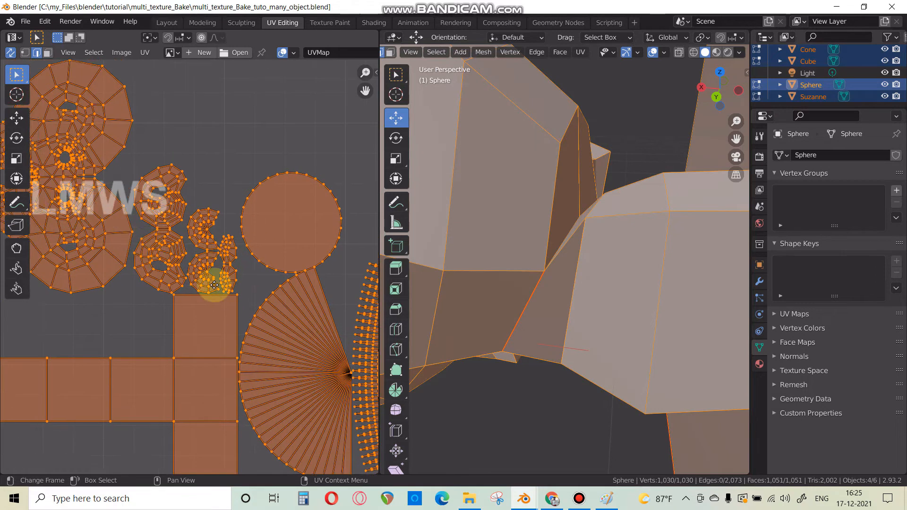
{"action": "middle_click_drag", "start_coordinate": [195, 263], "coordinate": [238, 296]}
{"action": "scroll", "coordinate": [228, 280], "scroll_direction": "down", "scroll_amount": 3}
{"action": "middle_click_drag", "start_coordinate": [234, 240], "coordinate": [291, 317]}
{"action": "scroll", "coordinate": [235, 203], "scroll_direction": "up", "scroll_amount": 6}
{"action": "scroll", "coordinate": [148, 269], "scroll_direction": "down", "scroll_amount": 8}
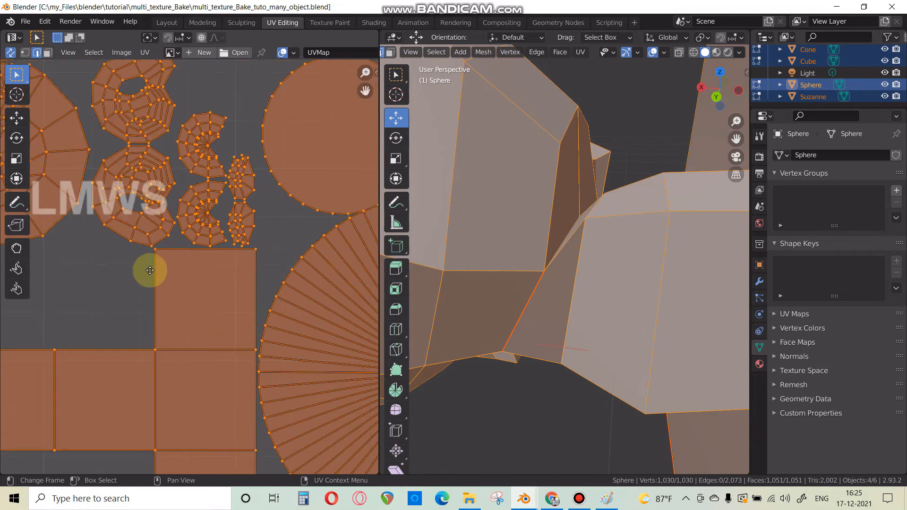
{"action": "scroll", "coordinate": [545, 294], "scroll_direction": "down", "scroll_amount": 2}
{"action": "scroll", "coordinate": [544, 294], "scroll_direction": "down", "scroll_amount": 6}
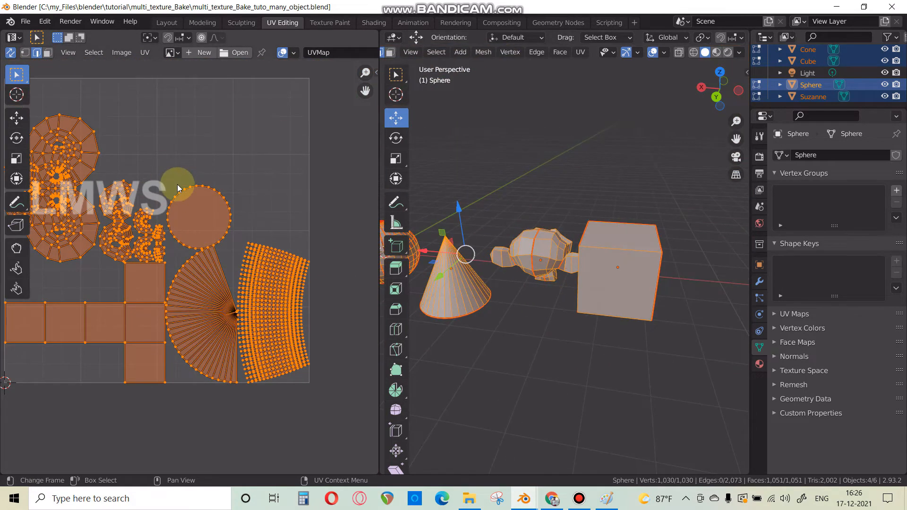
{"action": "middle_click_drag", "start_coordinate": [109, 233], "coordinate": [160, 240]}
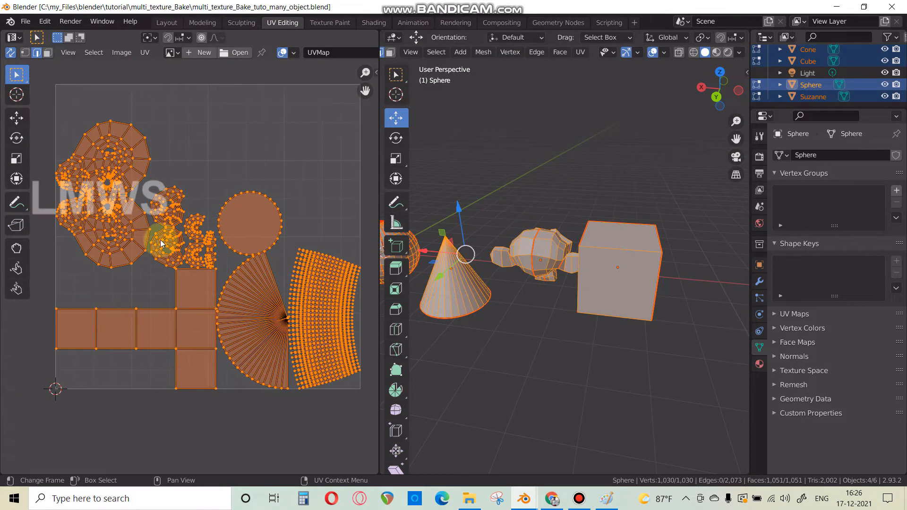
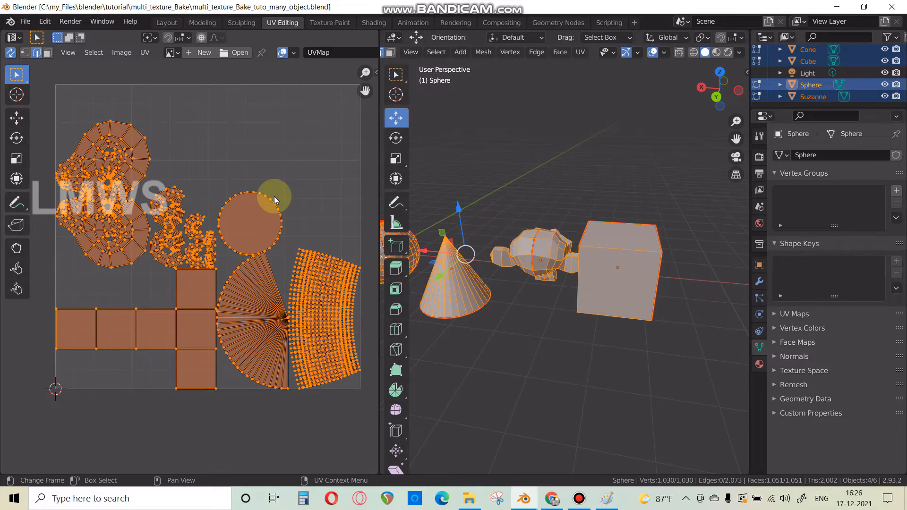
{"action": "scroll", "coordinate": [239, 263], "scroll_direction": "up", "scroll_amount": 3}
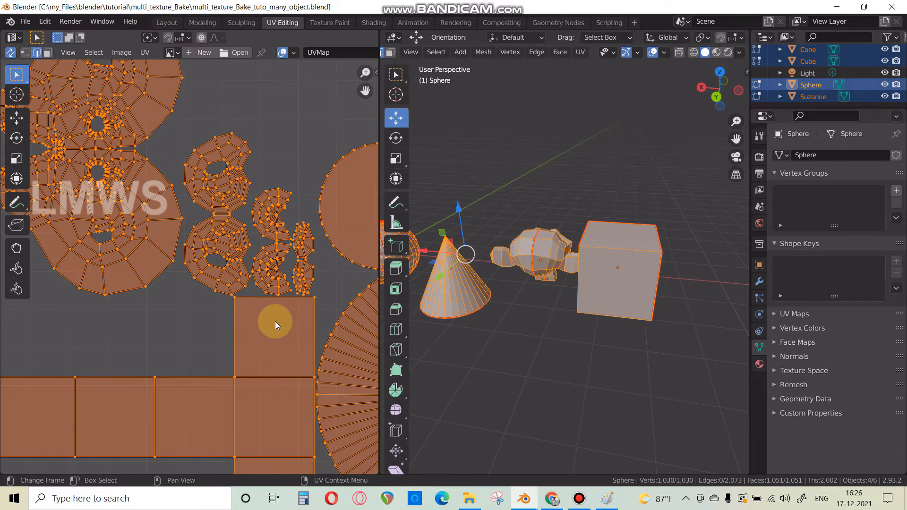
{"action": "middle_click_drag", "start_coordinate": [510, 273], "coordinate": [511, 277]}
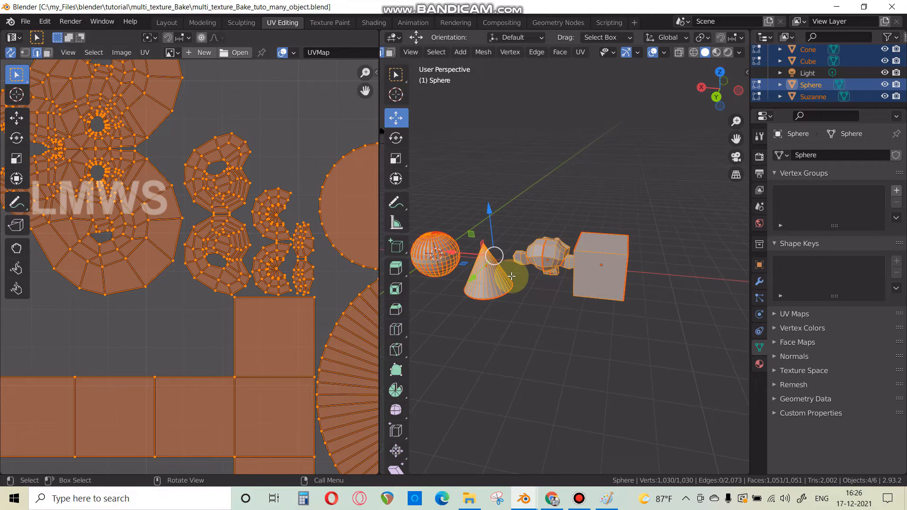
{"action": "middle_click_drag", "start_coordinate": [511, 276], "coordinate": [538, 253]}
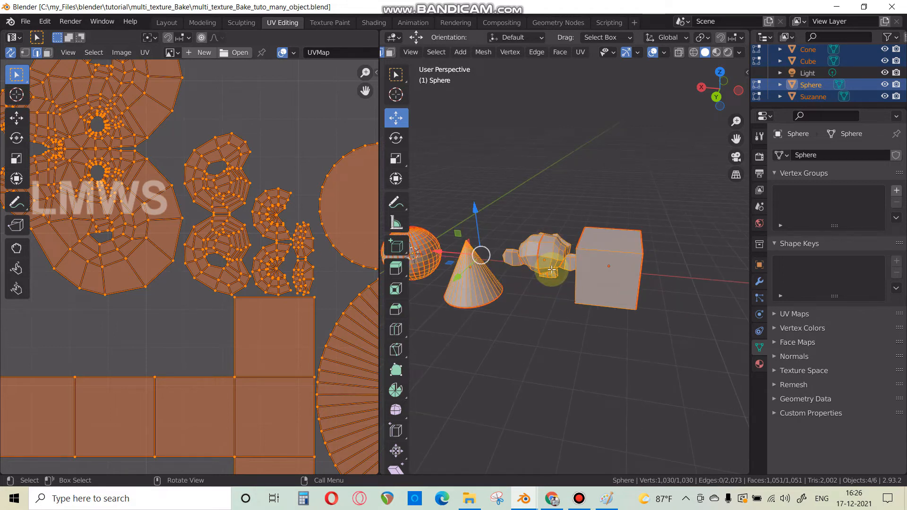
{"action": "scroll", "coordinate": [552, 283], "scroll_direction": "up", "scroll_amount": 3}
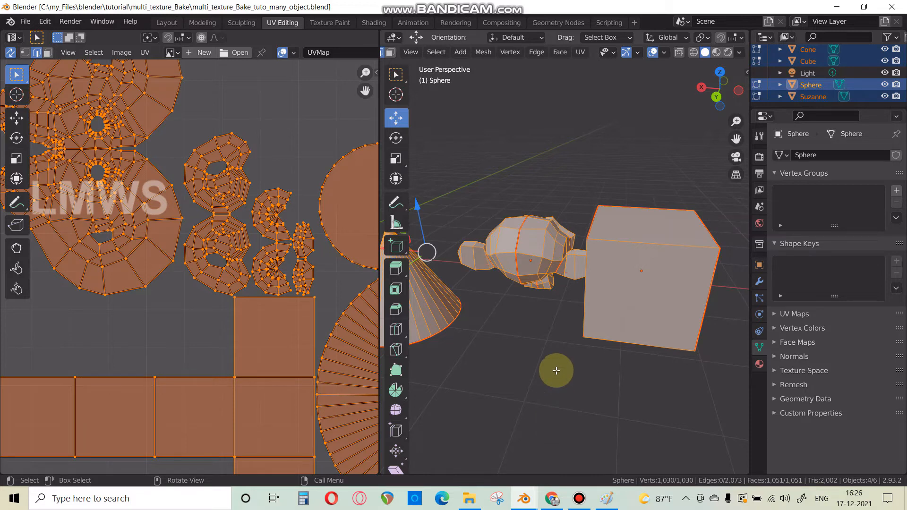
- Switch to the Blender window with Restaurant_Interior.blend, leave Edit Mode and select individual parts of the interior
{"action": "left_click", "coordinate": [524, 498]}
{"action": "left_click", "coordinate": [596, 464]}
{"action": "middle_click_drag", "start_coordinate": [546, 304], "coordinate": [624, 410]}
{"action": "key", "text": "Tab"}
{"action": "left_click", "coordinate": [645, 368]}
{"action": "left_click", "coordinate": [613, 348]}
{"action": "left_click", "coordinate": [662, 382]}
{"action": "left_click", "coordinate": [587, 401]}
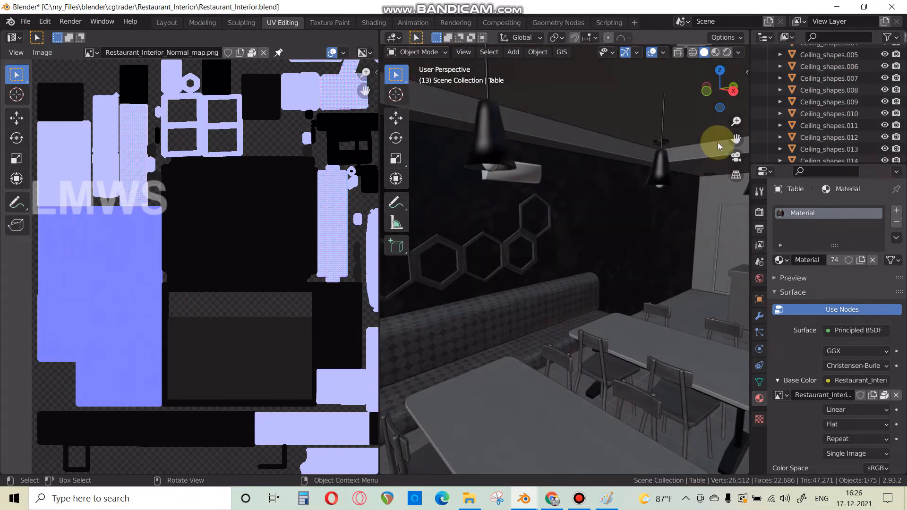
- Look around the restaurant's dining area and select a chair and a table to inspect them as separate objects
{"action": "left_click_drag", "start_coordinate": [732, 139], "coordinate": [529, 75]}
{"action": "middle_click_drag", "start_coordinate": [631, 345], "coordinate": [577, 346]}
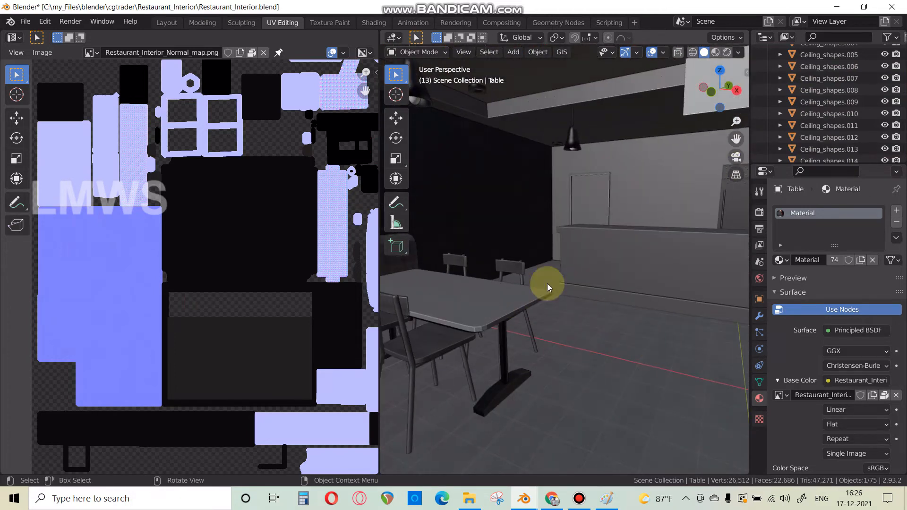
{"action": "middle_click_drag", "start_coordinate": [530, 364], "coordinate": [520, 367]}
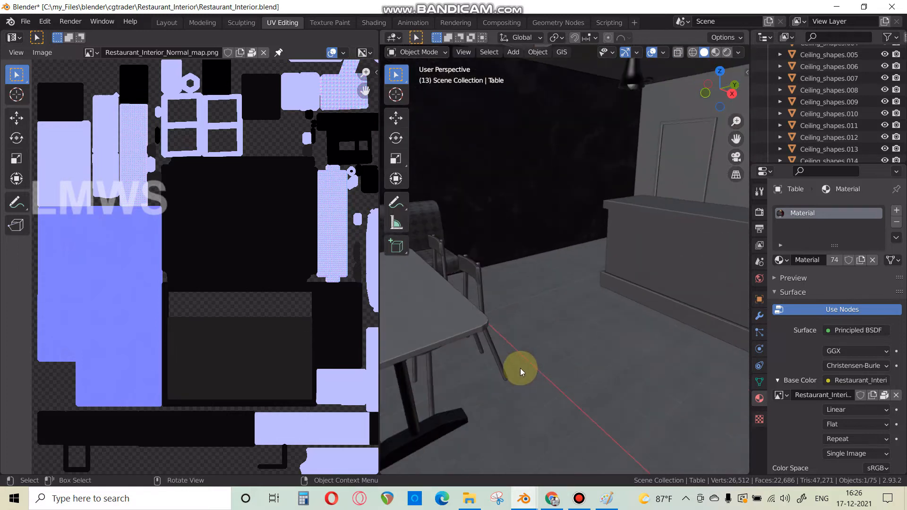
{"action": "left_click", "coordinate": [472, 274]}
{"action": "left_click", "coordinate": [444, 328]}
{"action": "scroll", "coordinate": [463, 359], "scroll_direction": "down", "scroll_amount": 3}
{"action": "middle_click_drag", "start_coordinate": [464, 359], "coordinate": [500, 349]}
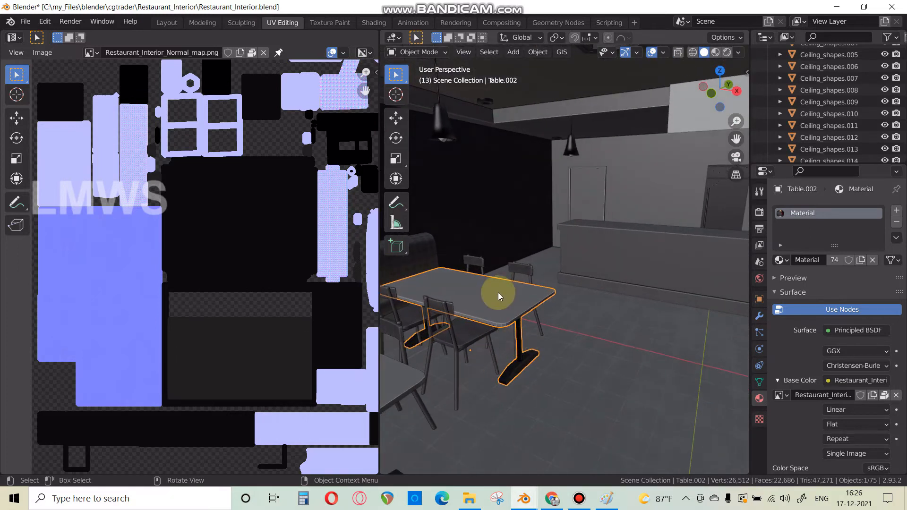
{"action": "scroll", "coordinate": [518, 269], "scroll_direction": "down", "scroll_amount": 2}
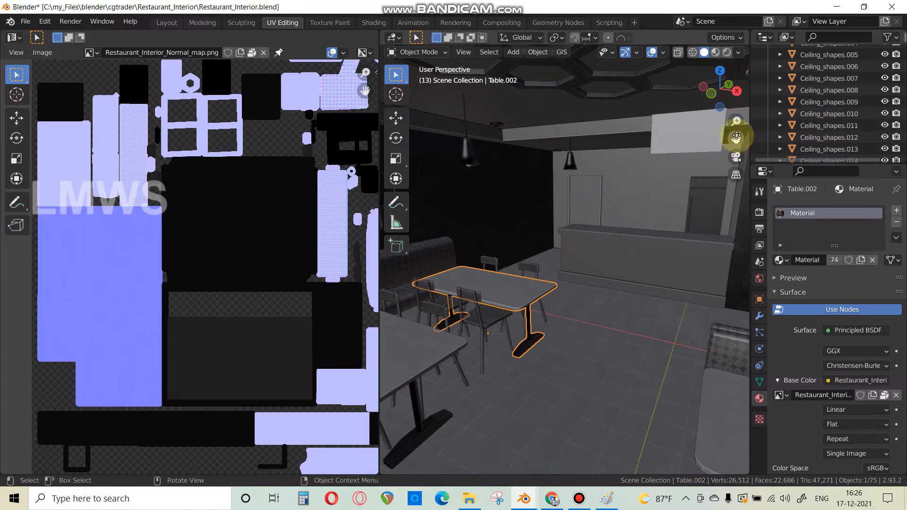
- Inspect the other side of the restaurant, selecting the checkered sofa seat and the rectangular panel behind the counter
{"action": "left_click_drag", "start_coordinate": [736, 136], "coordinate": [555, 96]}
{"action": "middle_click_drag", "start_coordinate": [602, 333], "coordinate": [688, 333]}
{"action": "scroll", "coordinate": [682, 354], "scroll_direction": "down", "scroll_amount": 2}
{"action": "left_click", "coordinate": [701, 307]}
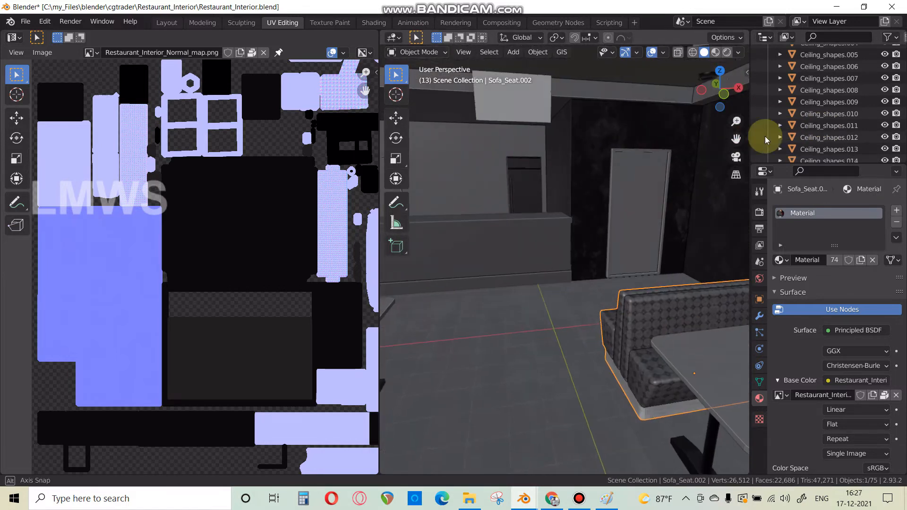
{"action": "left_click_drag", "start_coordinate": [735, 138], "coordinate": [708, 167]}
{"action": "middle_click_drag", "start_coordinate": [616, 263], "coordinate": [580, 253]}
{"action": "left_click", "coordinate": [646, 198]}
{"action": "scroll", "coordinate": [609, 248], "scroll_direction": "down", "scroll_amount": 2}
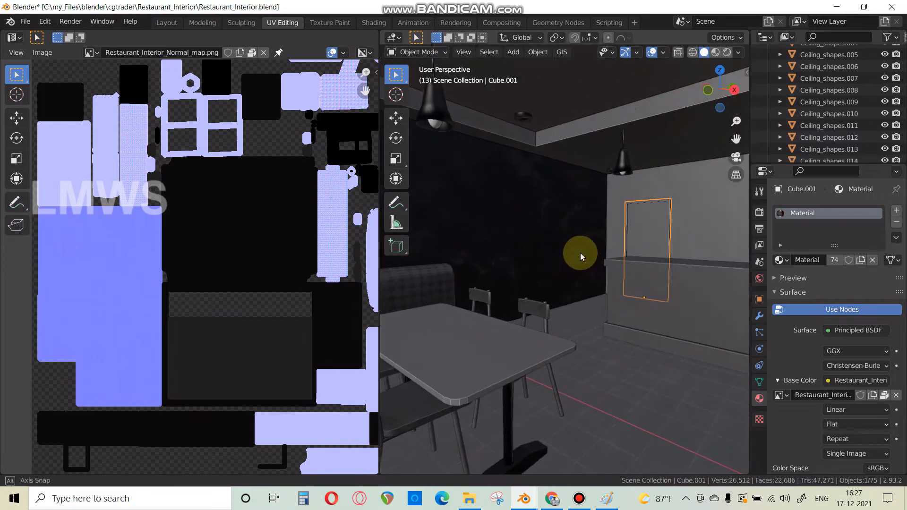
- Select the wall sofa, a hanging light, a table and a chair to inspect them as separate objects in the restaurant
{"action": "left_click", "coordinate": [476, 289]}
{"action": "scroll", "coordinate": [475, 291], "scroll_direction": "up", "scroll_amount": 3}
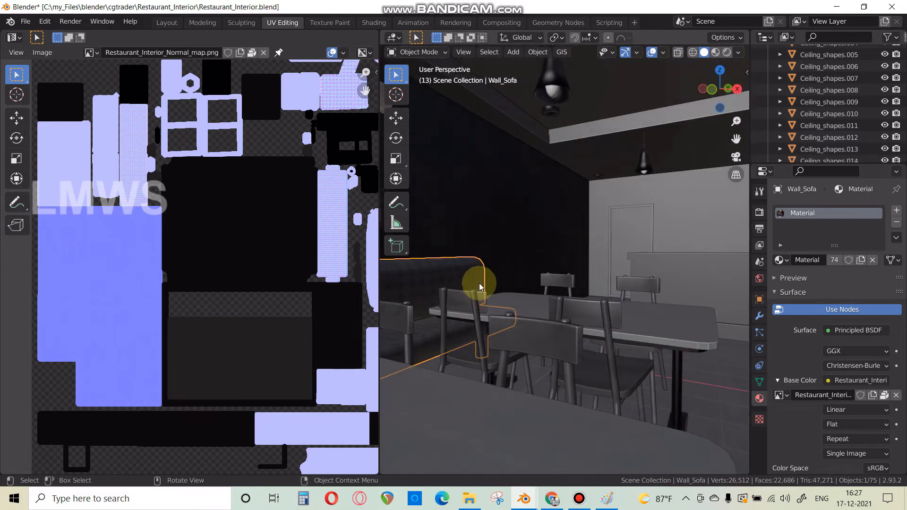
{"action": "left_click", "coordinate": [563, 78]}
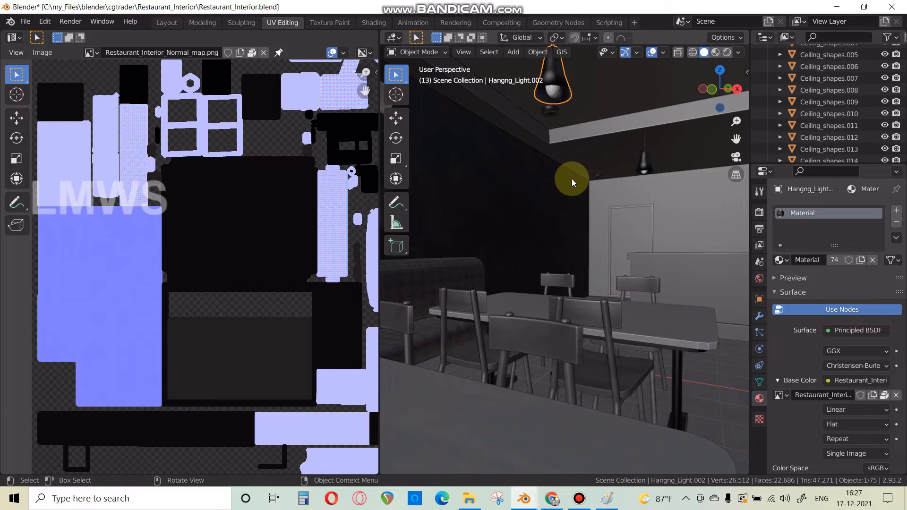
{"action": "middle_click_drag", "start_coordinate": [586, 298], "coordinate": [582, 319]}
{"action": "left_click", "coordinate": [584, 320]}
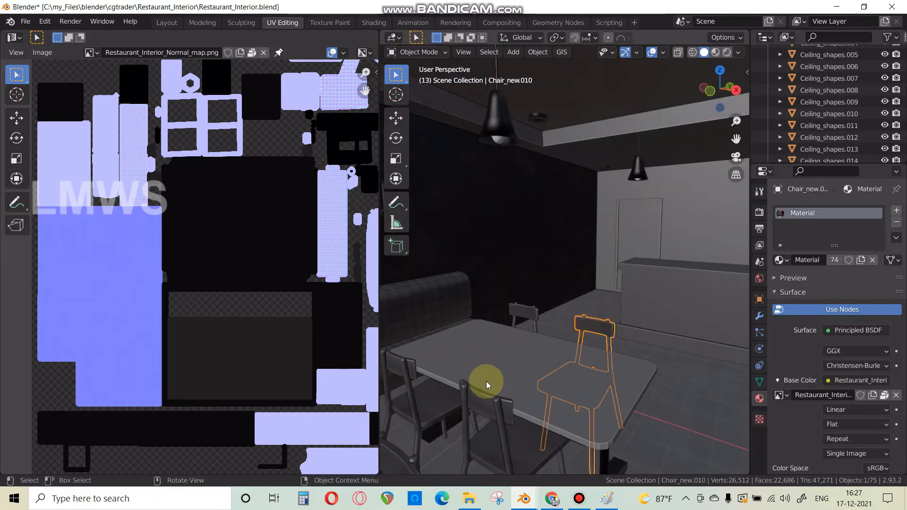
{"action": "left_click", "coordinate": [520, 338]}
{"action": "left_click", "coordinate": [595, 324]}
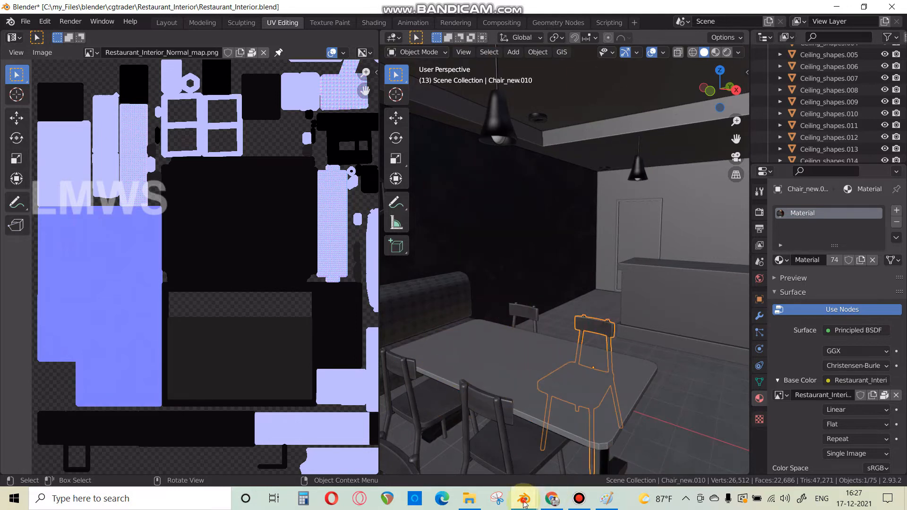
- Switch to the Blender window with multi_texture_Bake_tuto_many_object.blend and examine the seamed objects beside their shared UV islands
{"action": "mouse_move", "coordinate": [524, 498]}
{"action": "left_click", "coordinate": [546, 455]}
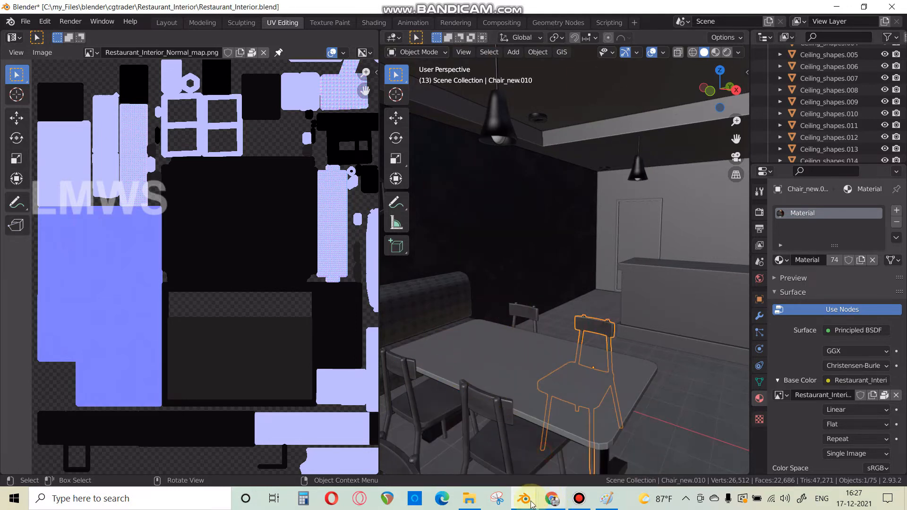
{"action": "left_click", "coordinate": [472, 448]}
{"action": "middle_click_drag", "start_coordinate": [478, 356], "coordinate": [628, 266]}
{"action": "left_click", "coordinate": [628, 265]}
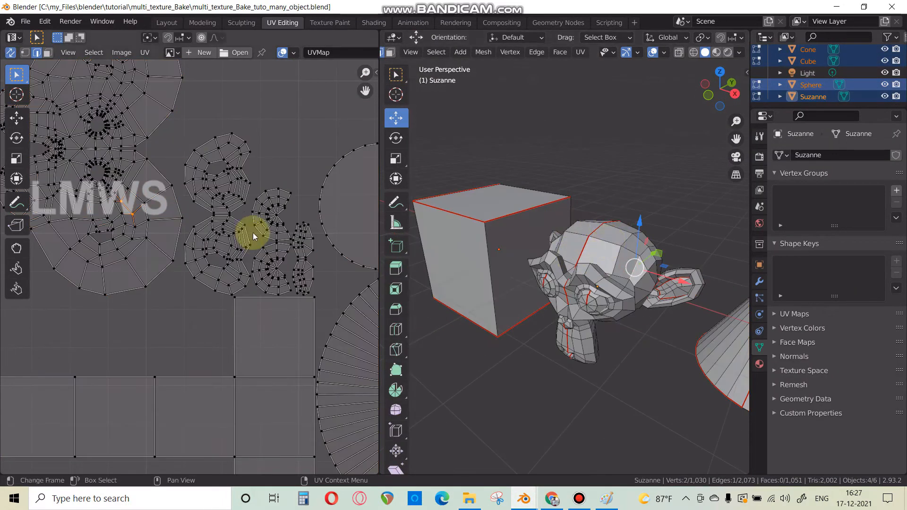
{"action": "scroll", "coordinate": [587, 352], "scroll_direction": "down", "scroll_amount": 2}
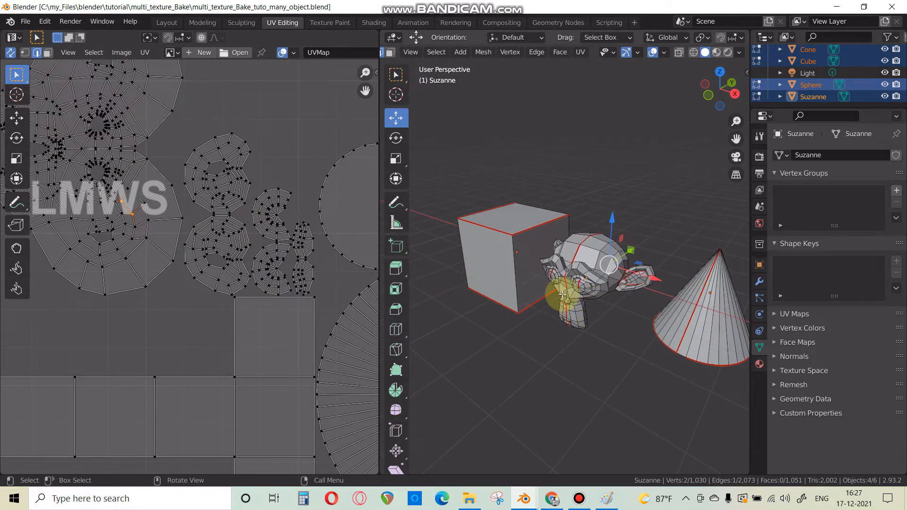
{"action": "scroll", "coordinate": [565, 298], "scroll_direction": "up", "scroll_amount": 2}
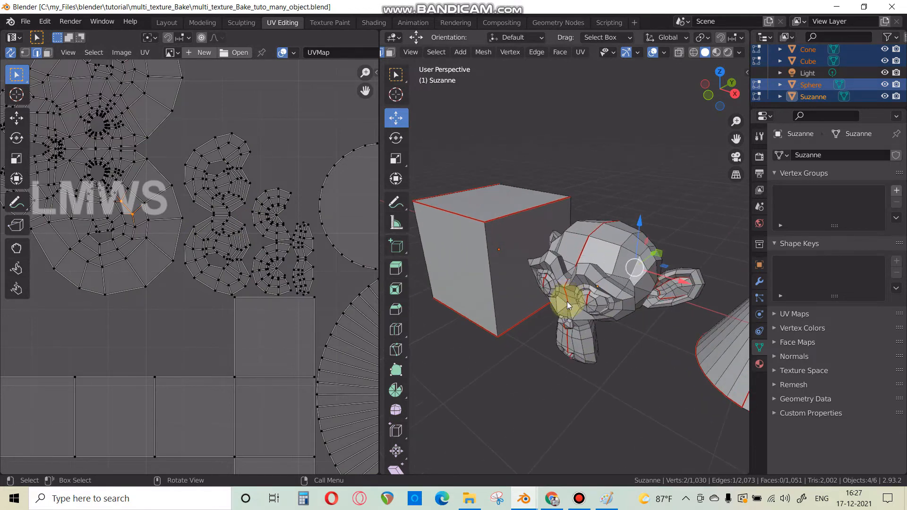
- Leave Edit Mode and duplicate the monkey head twice, placing both copies in front of the original
{"action": "key", "text": "Tab"}
{"action": "left_click", "coordinate": [608, 293]}
{"action": "scroll", "coordinate": [611, 306], "scroll_direction": "down", "scroll_amount": 4}
{"action": "scroll", "coordinate": [611, 306], "scroll_direction": "up", "scroll_amount": 1}
{"action": "middle_click_drag", "start_coordinate": [611, 307], "coordinate": [599, 332]}
{"action": "key", "text": "shift+d"}
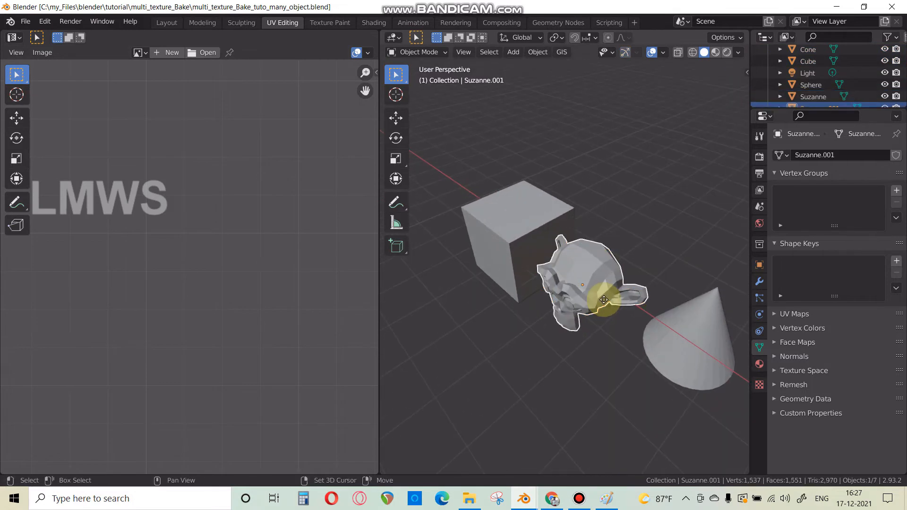
{"action": "left_click", "coordinate": [476, 383]}
{"action": "middle_click_drag", "start_coordinate": [475, 384], "coordinate": [567, 324]}
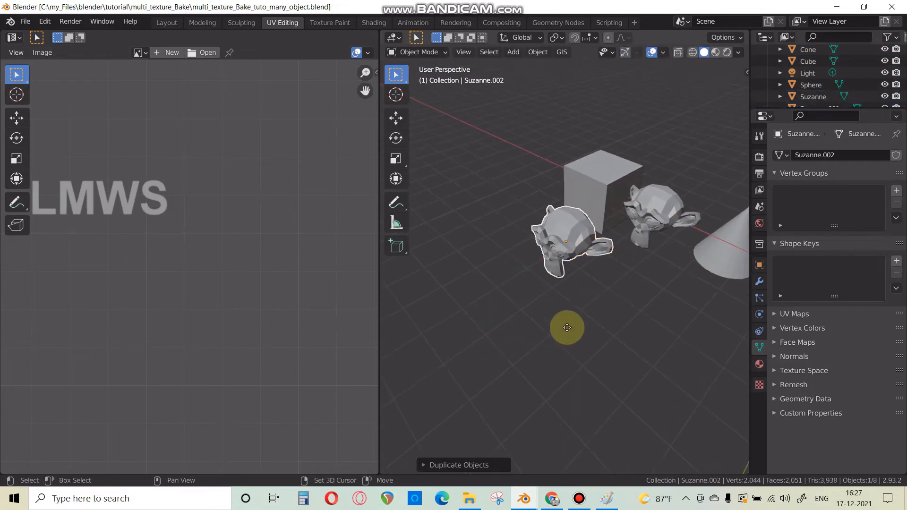
{"action": "key", "text": "shift+d"}
{"action": "left_click", "coordinate": [687, 455]}
- Open the original monkey head and its two copies in Edit Mode one after another to compare their UV islands
{"action": "left_click", "coordinate": [659, 217]}
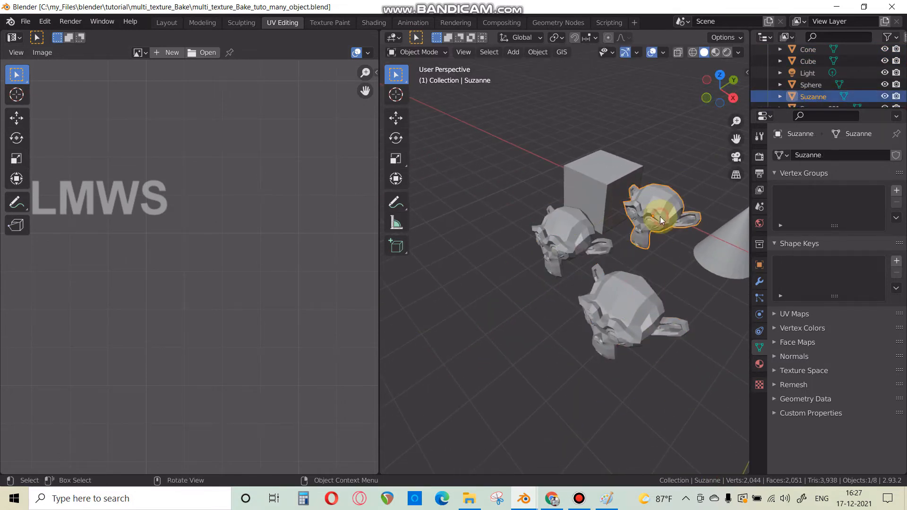
{"action": "scroll", "coordinate": [659, 216], "scroll_direction": "up", "scroll_amount": 3}
{"action": "scroll", "coordinate": [659, 216], "scroll_direction": "down", "scroll_amount": 2}
{"action": "key", "text": "Tab"}
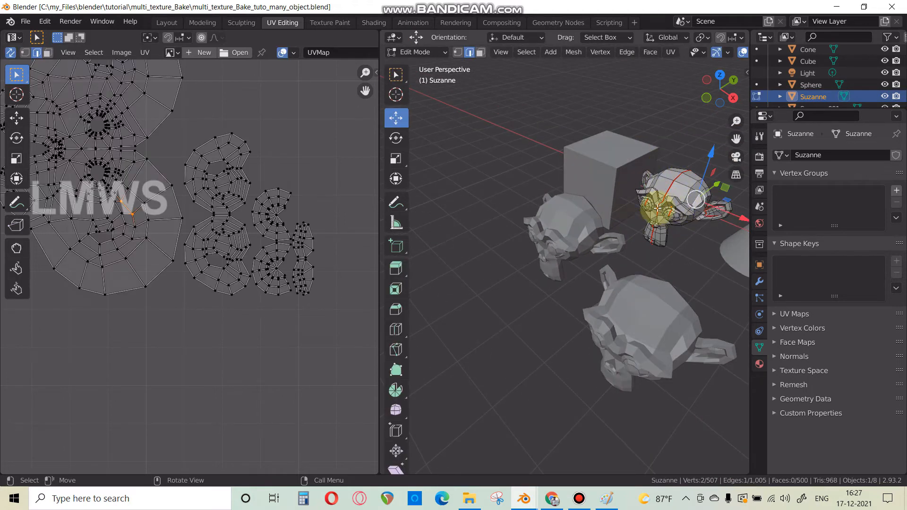
{"action": "left_click", "coordinate": [683, 176]}
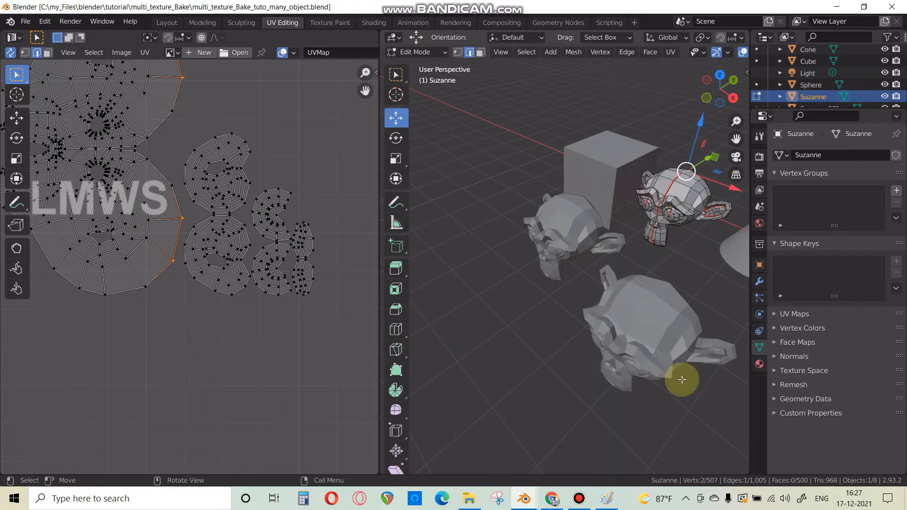
{"action": "key", "text": "Tab"}
{"action": "left_click", "coordinate": [570, 220]}
{"action": "key", "text": "Tab"}
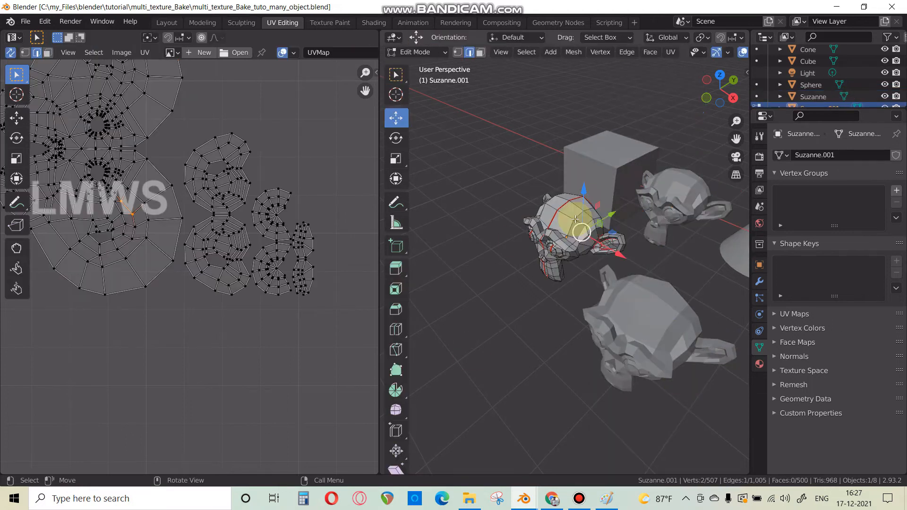
{"action": "key", "text": "Tab"}
{"action": "left_click", "coordinate": [654, 316]}
{"action": "key", "text": "Tab"}
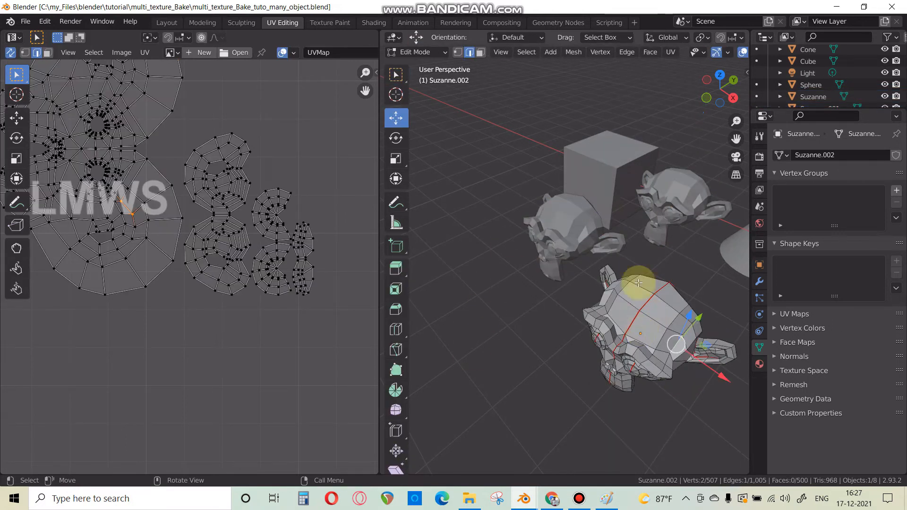
- Examine the frontmost monkey copy's UV islands and the free area around them within the whole UV square
{"action": "middle_click_drag", "start_coordinate": [609, 312], "coordinate": [607, 315]}
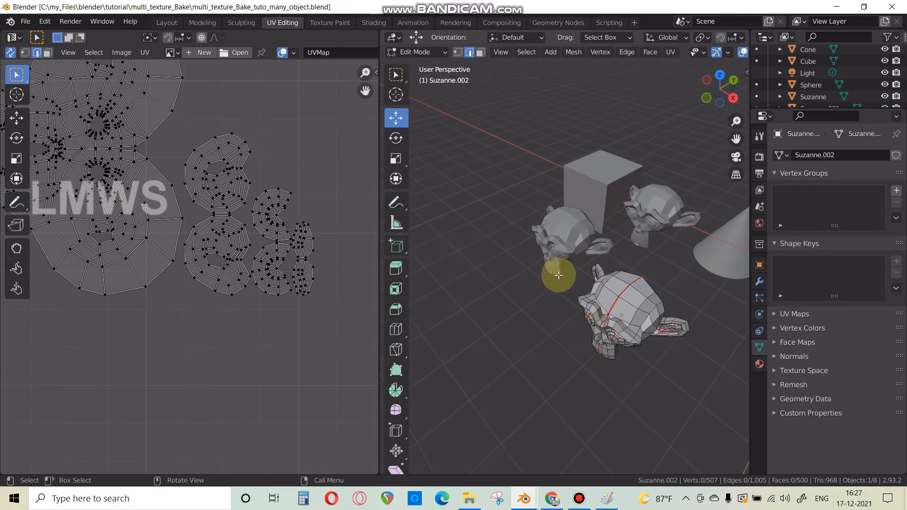
{"action": "scroll", "coordinate": [179, 291], "scroll_direction": "down", "scroll_amount": 4}
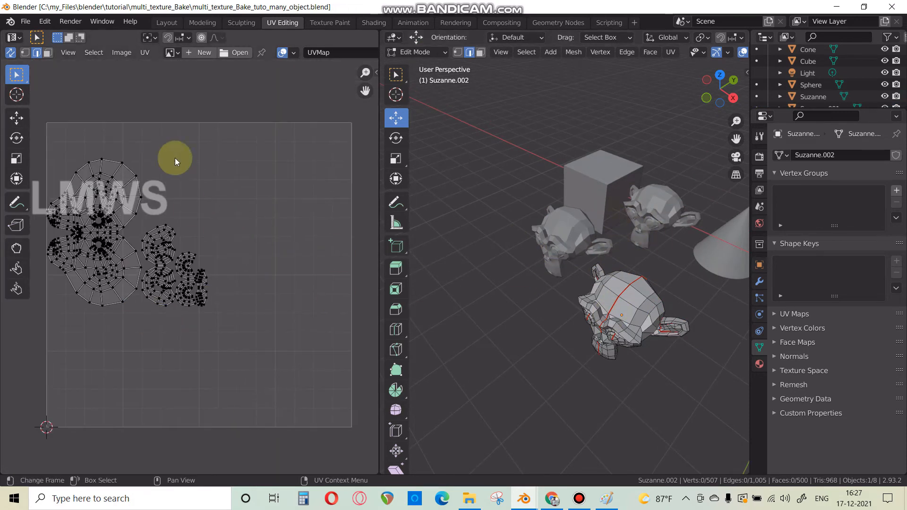
{"action": "left_click_drag", "start_coordinate": [198, 129], "coordinate": [300, 236]}
{"action": "left_click_drag", "start_coordinate": [311, 288], "coordinate": [260, 204]}
{"action": "left_click_drag", "start_coordinate": [134, 92], "coordinate": [176, 140]}
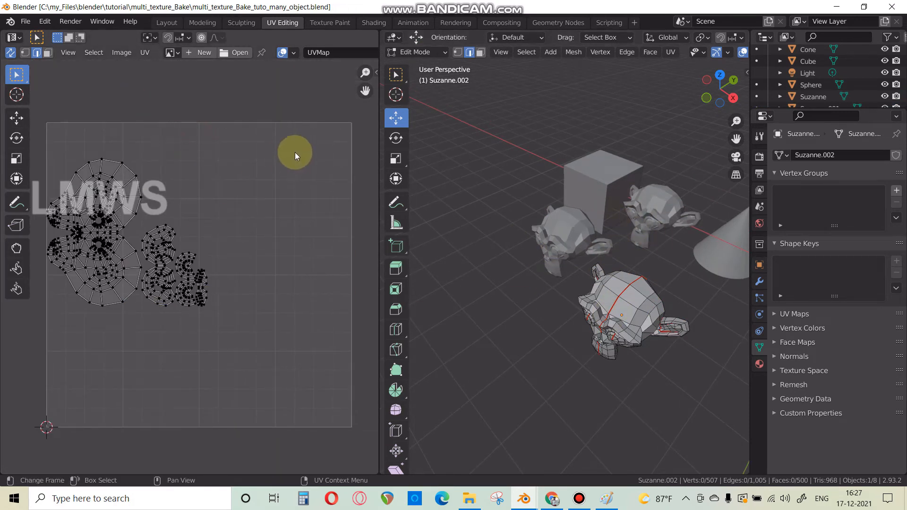
{"action": "left_click_drag", "start_coordinate": [280, 220], "coordinate": [285, 227]}
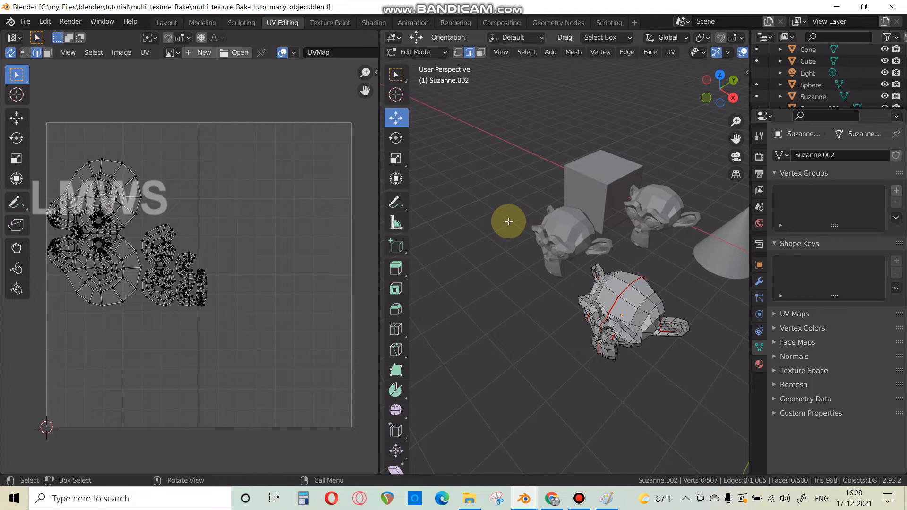
- Leave Edit Mode and select each of the three monkey heads in turn to compare them as separate objects
{"action": "key", "text": "Tab"}
{"action": "middle_click_drag", "start_coordinate": [508, 221], "coordinate": [570, 191]}
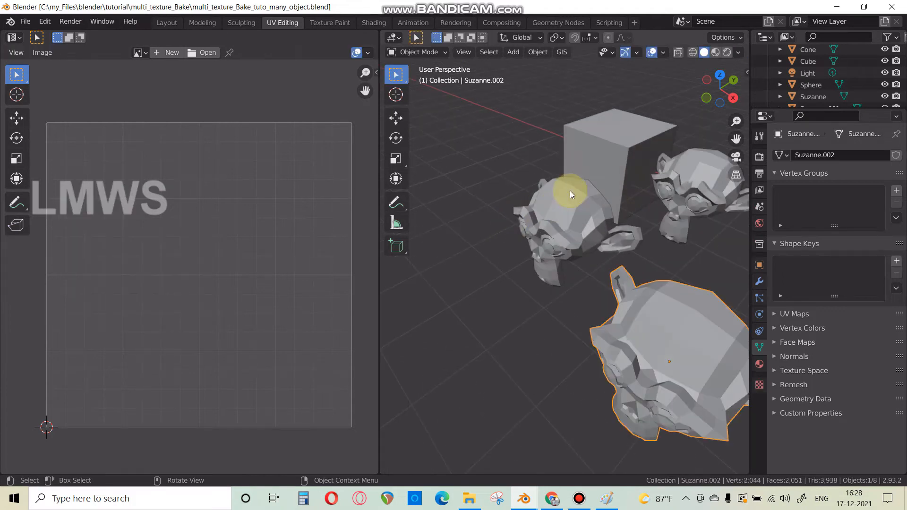
{"action": "left_click", "coordinate": [674, 171]}
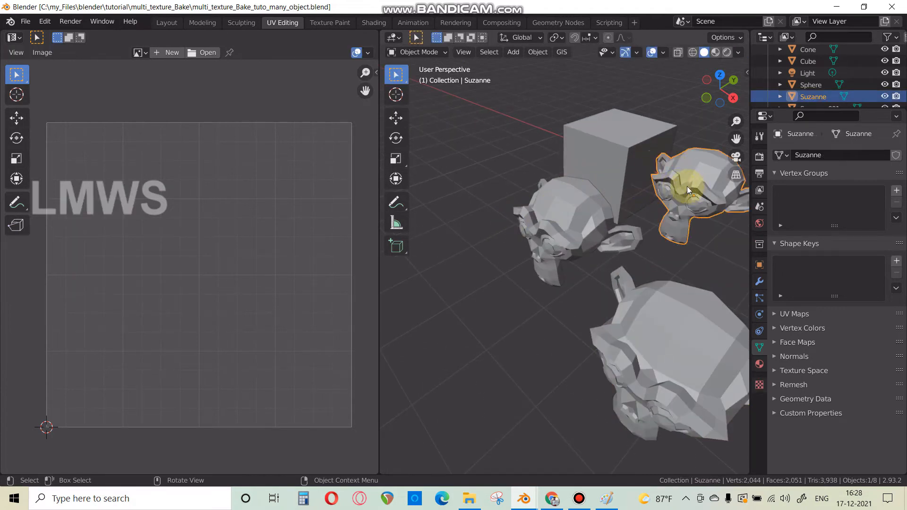
{"action": "left_click", "coordinate": [574, 204]}
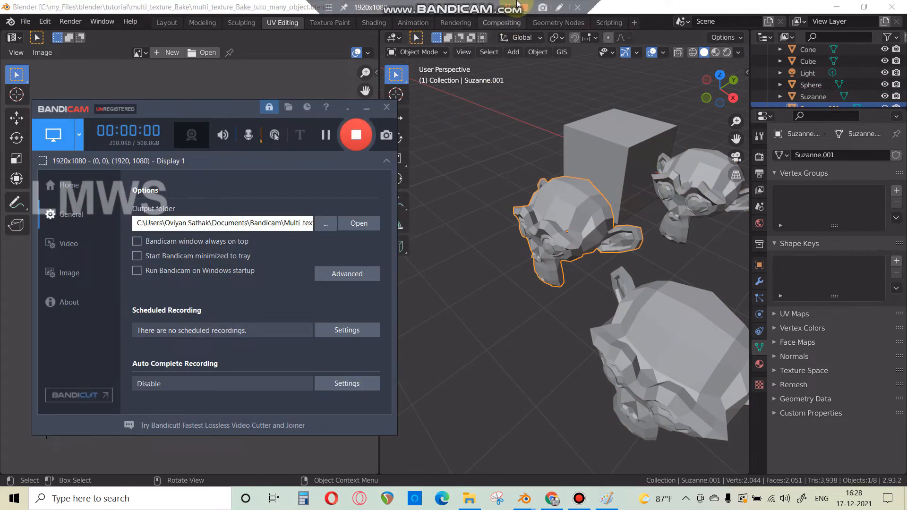
{"action": "left_click", "coordinate": [702, 170]}
{"action": "left_click", "coordinate": [555, 208]}
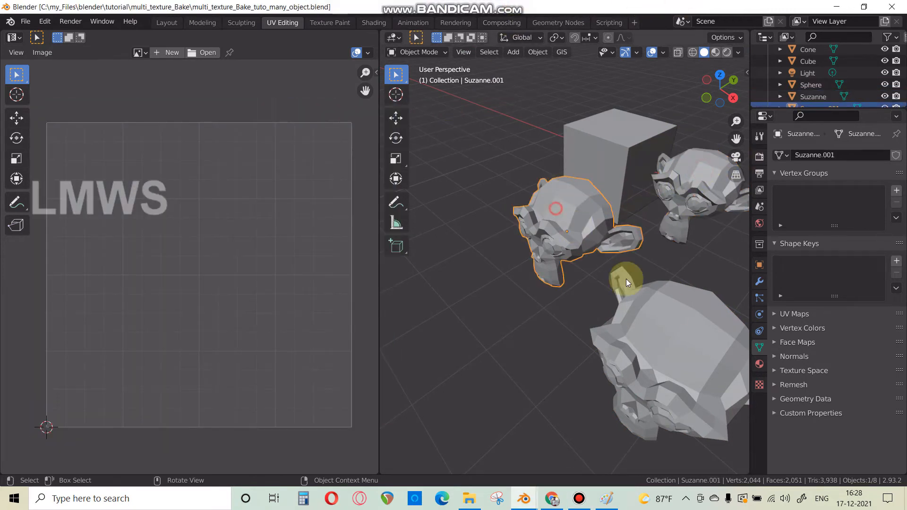
{"action": "left_click", "coordinate": [626, 279]}
{"action": "scroll", "coordinate": [548, 248], "scroll_direction": "down", "scroll_amount": 3}
{"action": "left_click", "coordinate": [657, 218]}
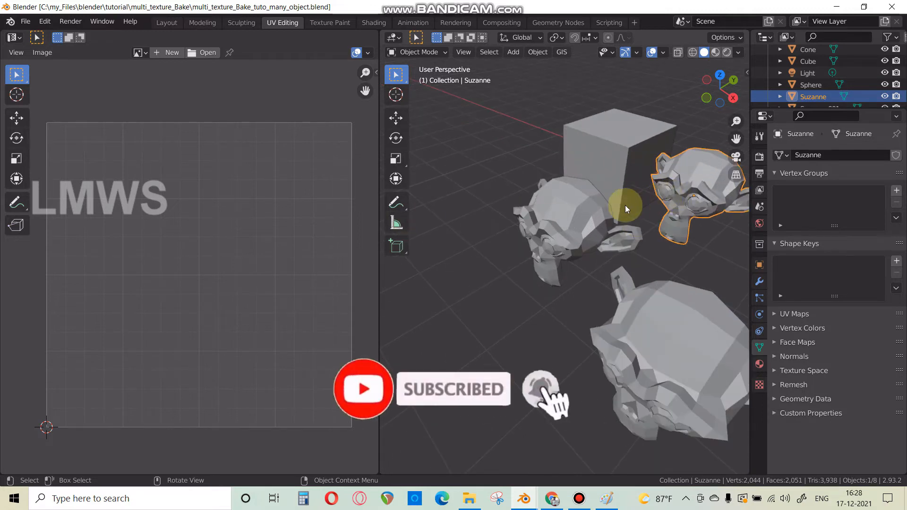
{"action": "scroll", "coordinate": [625, 205], "scroll_direction": "down", "scroll_amount": 2}
{"action": "scroll", "coordinate": [622, 212], "scroll_direction": "up", "scroll_amount": 2}
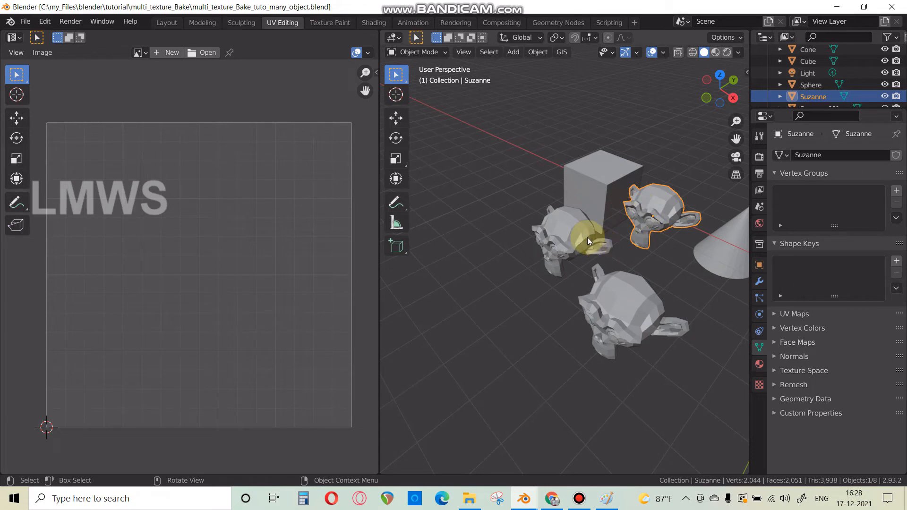
- Delete the two duplicated monkey heads, keeping the original beside the cube
{"action": "left_click", "coordinate": [537, 238]}
{"action": "left_click", "coordinate": [609, 323], "text": "shift"}
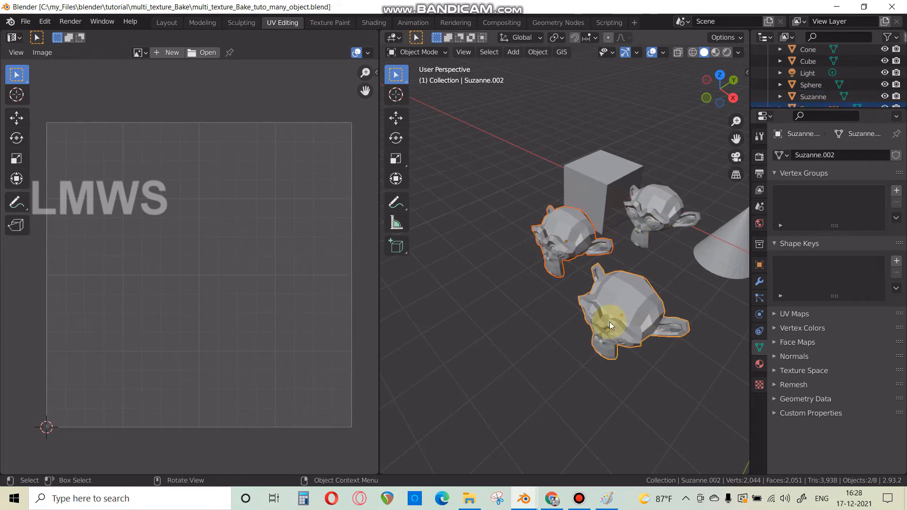
{"action": "key", "text": "Delete"}
- Select the cube, monkey, cone and sphere, open them together in Edit Mode and select all their geometry
{"action": "scroll", "coordinate": [610, 343], "scroll_direction": "down", "scroll_amount": 3}
{"action": "left_click_drag", "start_coordinate": [538, 194], "coordinate": [768, 353]}
{"action": "left_click_drag", "start_coordinate": [530, 167], "coordinate": [746, 313]}
{"action": "left_click", "coordinate": [651, 307]}
{"action": "scroll", "coordinate": [665, 303], "scroll_direction": "up", "scroll_amount": 1}
{"action": "scroll", "coordinate": [666, 303], "scroll_direction": "down", "scroll_amount": 1}
{"action": "middle_click_drag", "start_coordinate": [666, 303], "coordinate": [585, 316], "text": "shift"}
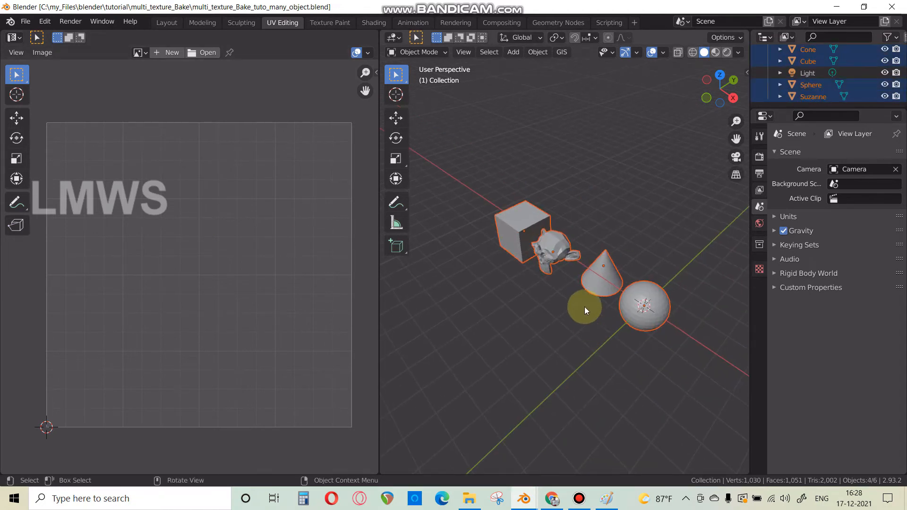
{"action": "left_click", "coordinate": [533, 236]}
{"action": "left_click", "coordinate": [551, 249], "text": "shift"}
{"action": "left_click", "coordinate": [602, 277], "text": "shift"}
{"action": "left_click", "coordinate": [650, 304], "text": "shift"}
{"action": "key", "text": "Tab"}
{"action": "key", "text": "a"}
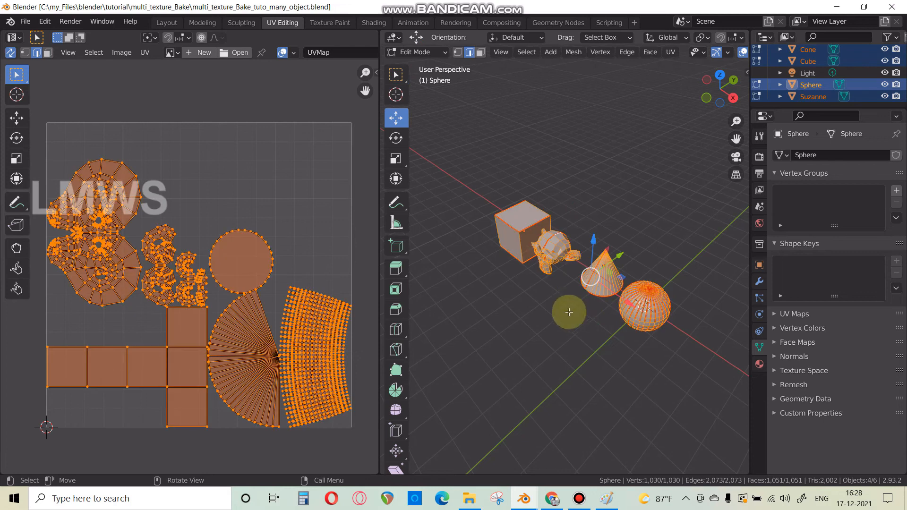
- Use face selection to pick the monkey's smaller UV islands and move them up into the free area of the UV space
{"action": "scroll", "coordinate": [263, 338], "scroll_direction": "up", "scroll_amount": 3}
{"action": "scroll", "coordinate": [213, 337], "scroll_direction": "down", "scroll_amount": 3}
{"action": "scroll", "coordinate": [231, 351], "scroll_direction": "up", "scroll_amount": 3}
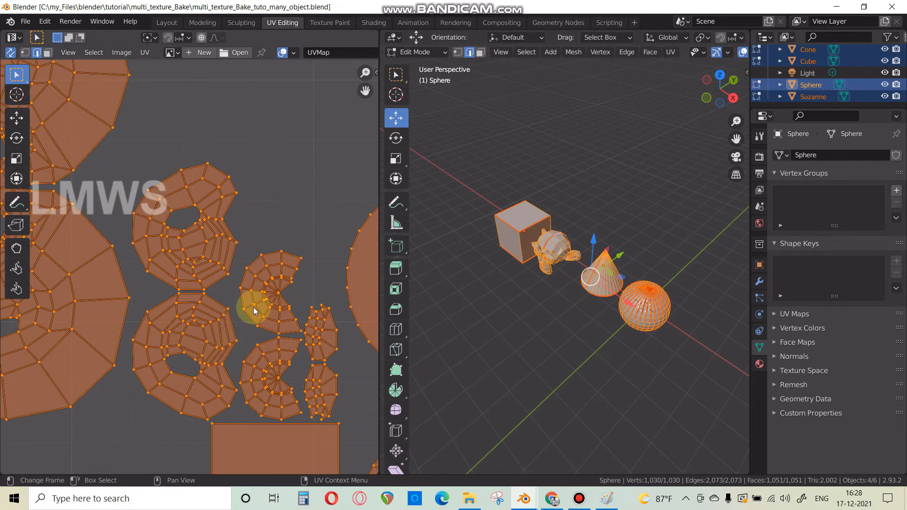
{"action": "left_click", "coordinate": [47, 52]}
{"action": "left_click_drag", "start_coordinate": [152, 200], "coordinate": [288, 362]}
{"action": "scroll", "coordinate": [265, 356], "scroll_direction": "down", "scroll_amount": 3}
{"action": "key", "text": "g"}
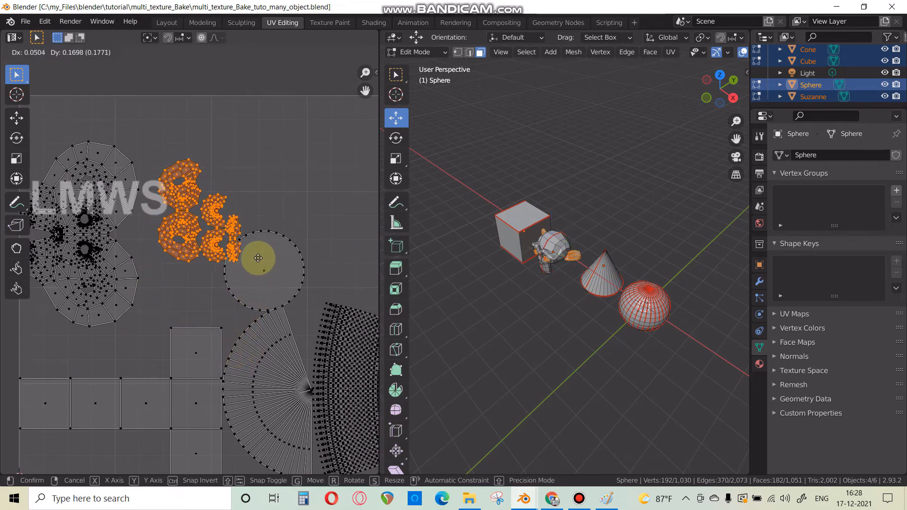
{"action": "left_click", "coordinate": [283, 255]}
- Go to the Layout workspace, select only the cube and display its material settings
{"action": "left_click", "coordinate": [172, 23]}
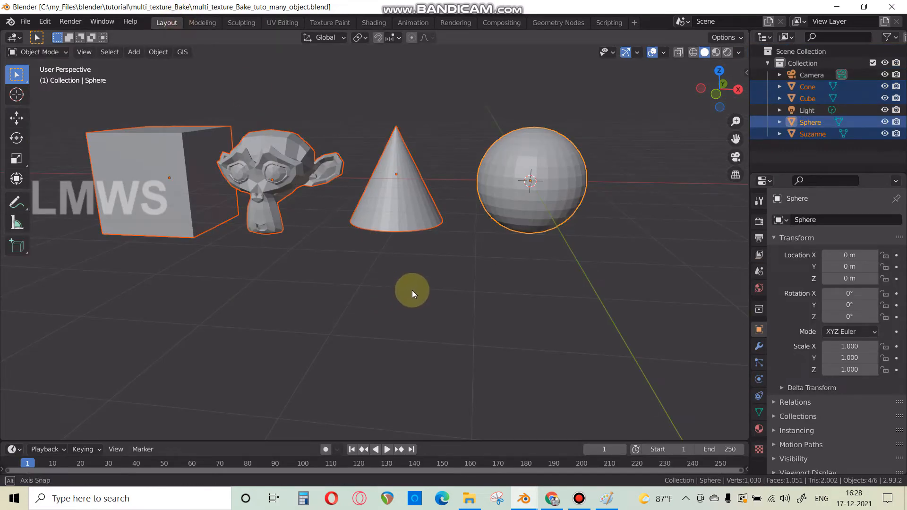
{"action": "middle_click_drag", "start_coordinate": [411, 292], "coordinate": [344, 299]}
{"action": "left_click", "coordinate": [210, 101]}
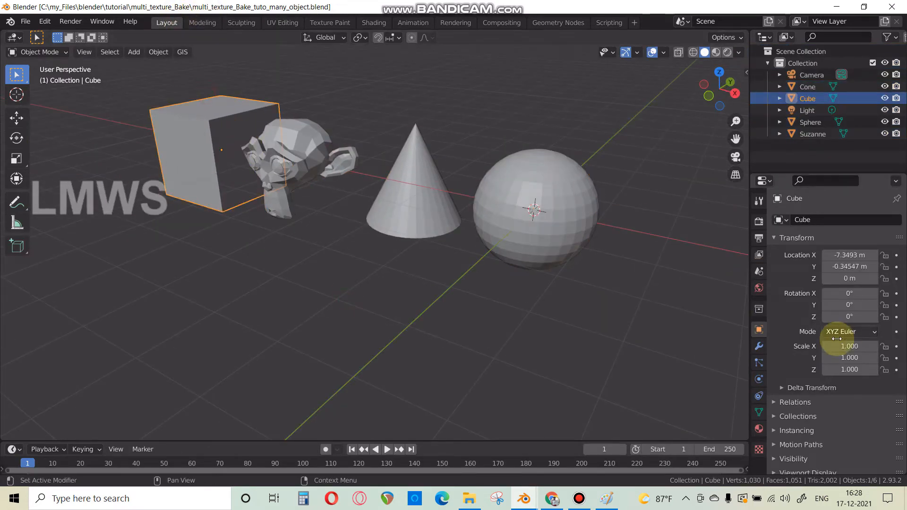
{"action": "left_click", "coordinate": [758, 428]}
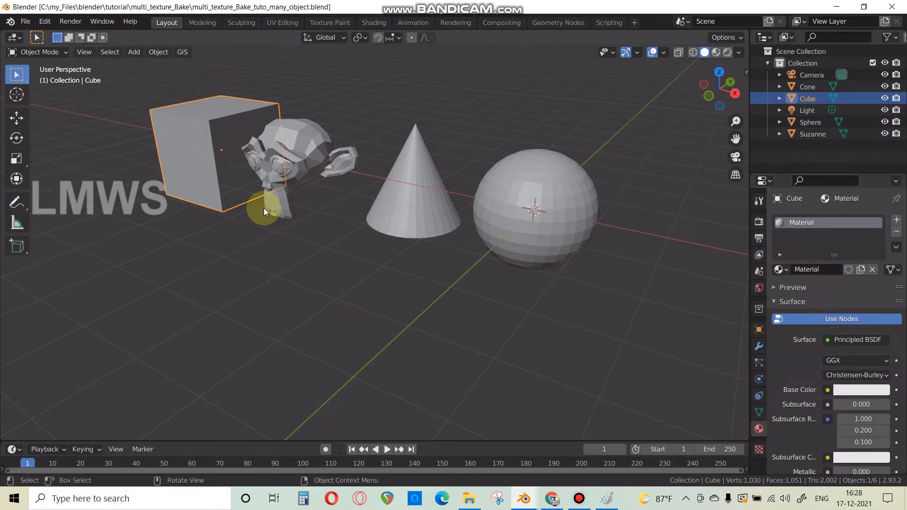
- Select the monkey, cone and sphere in turn to check which materials are assigned to them compared with the cube
{"action": "middle_click_drag", "start_coordinate": [263, 207], "coordinate": [283, 192]}
{"action": "middle_click_drag", "start_coordinate": [215, 226], "coordinate": [293, 189]}
{"action": "left_click", "coordinate": [293, 189]}
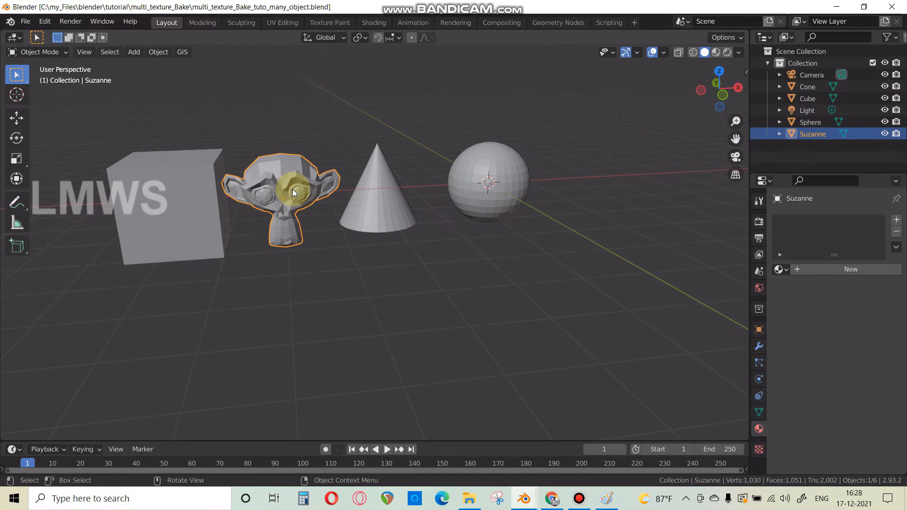
{"action": "left_click", "coordinate": [150, 192]}
{"action": "left_click", "coordinate": [271, 180]}
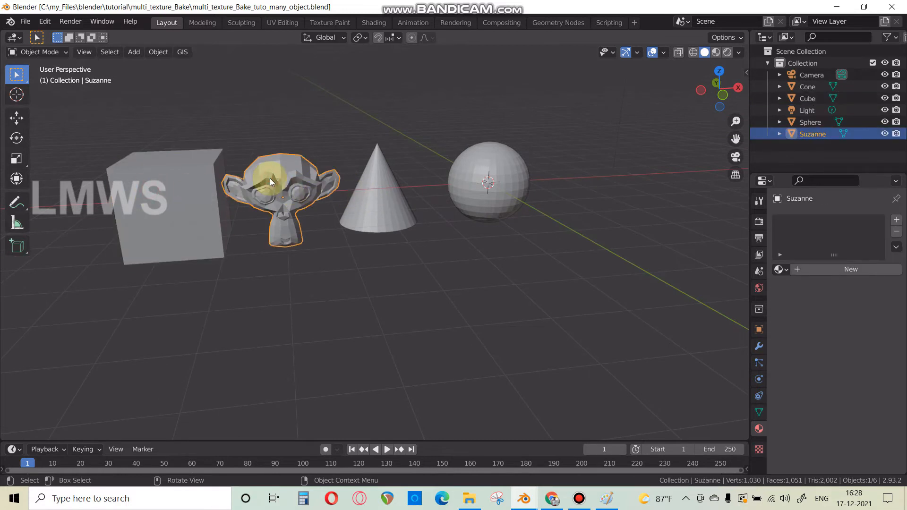
{"action": "left_click", "coordinate": [390, 205]}
{"action": "left_click", "coordinate": [497, 187]}
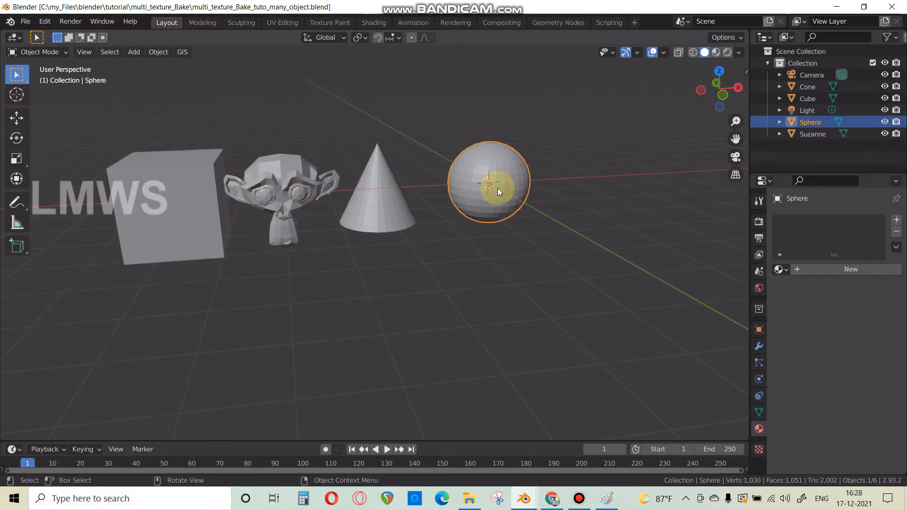
- Select the cube and switch to the Shading workspace
{"action": "left_click", "coordinate": [368, 202]}
{"action": "left_click", "coordinate": [190, 194]}
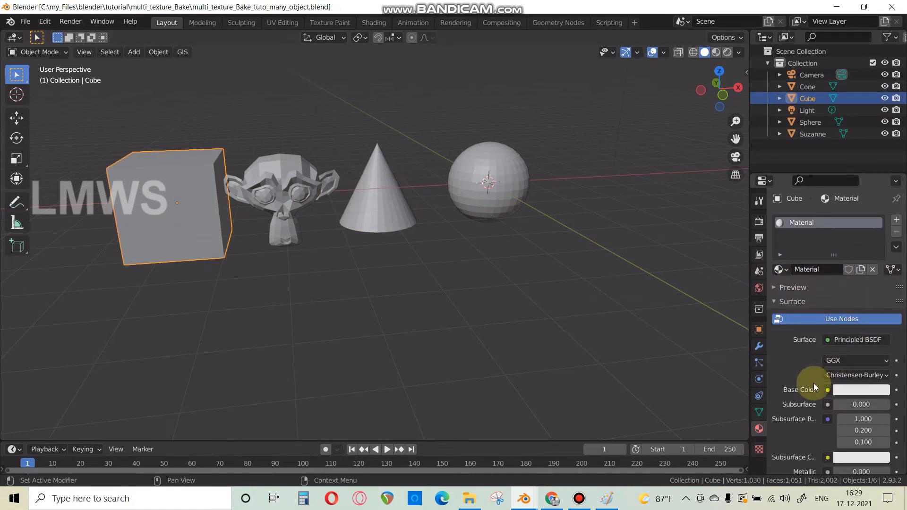
{"action": "left_click", "coordinate": [373, 22]}
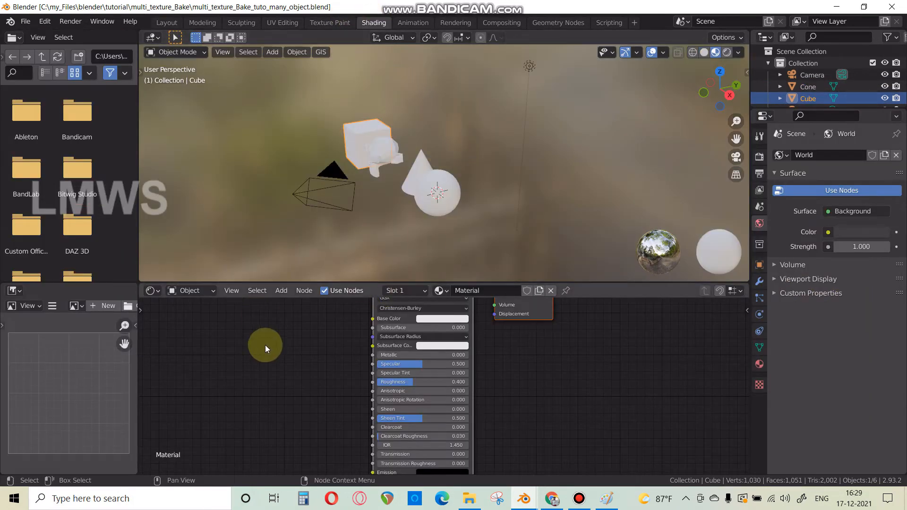
- Add an Image Texture node ahead of the Principled BSDF in the cube's material
{"action": "scroll", "coordinate": [265, 347], "scroll_direction": "up", "scroll_amount": 1}
{"action": "middle_click_drag", "start_coordinate": [265, 346], "coordinate": [324, 390]}
{"action": "scroll", "coordinate": [331, 373], "scroll_direction": "up", "scroll_amount": 1}
{"action": "middle_click_drag", "start_coordinate": [342, 344], "coordinate": [342, 362]}
{"action": "left_click", "coordinate": [348, 317]}
{"action": "key", "text": "shift+a"}
{"action": "type", "text": "s"}
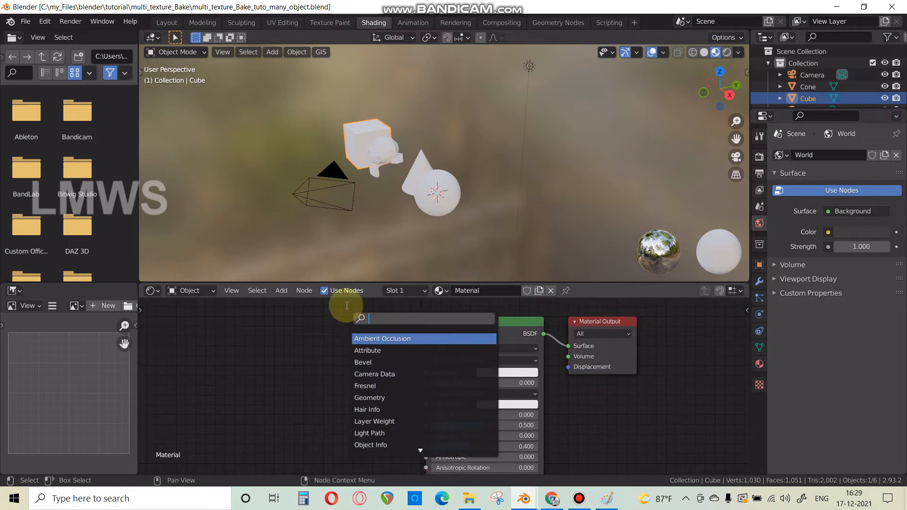
{"action": "type", "text": "im"}
{"action": "key", "text": "Return"}
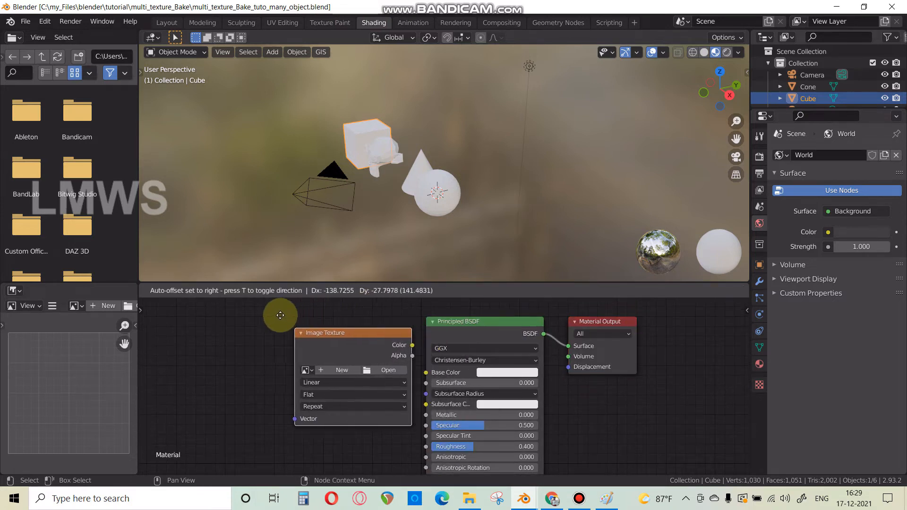
{"action": "left_click", "coordinate": [256, 306]}
- Add a Texture Coordinate node ahead of the Image Texture node
{"action": "key", "text": "shift+a"}
{"action": "type", "text": "ste"}
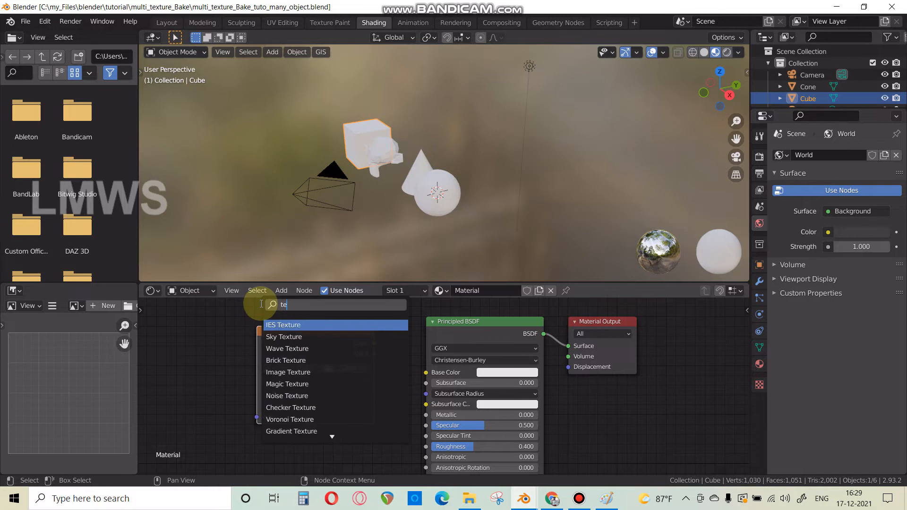
{"action": "key", "text": "BackSpace"}
{"action": "key", "text": "BackSpace"}
{"action": "type", "text": "coo"}
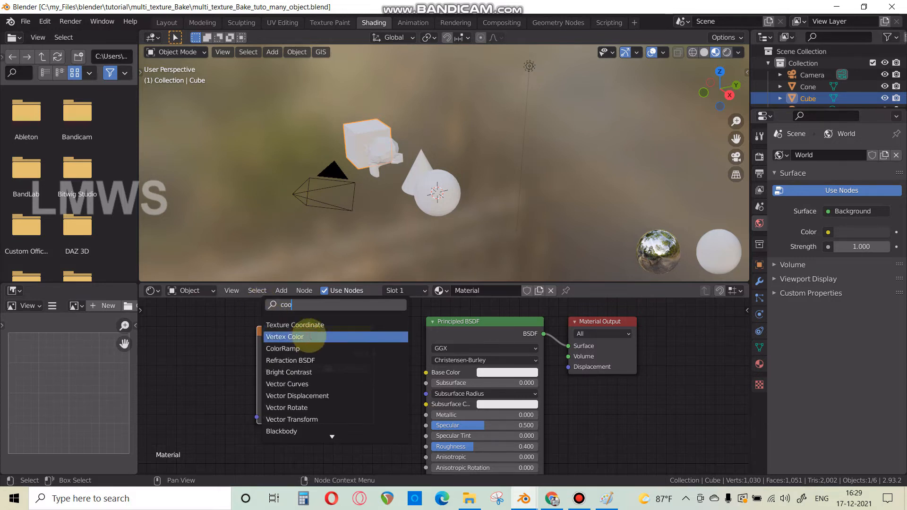
{"action": "left_click", "coordinate": [306, 325]}
{"action": "left_click", "coordinate": [687, 342]}
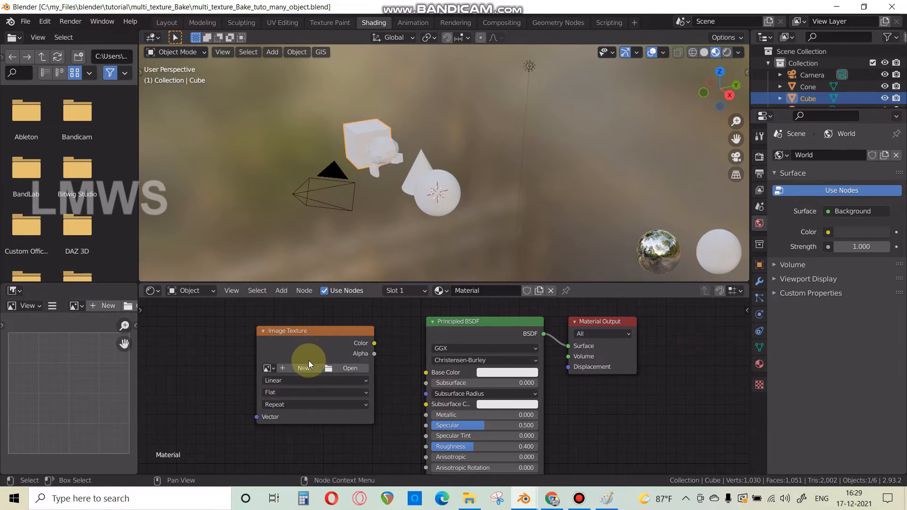
- Add a Mapping node between the Texture Coordinate and Image Texture nodes
{"action": "middle_click_drag", "start_coordinate": [189, 372], "coordinate": [401, 378]}
{"action": "key", "text": "shift+a"}
{"action": "left_click", "coordinate": [400, 333]}
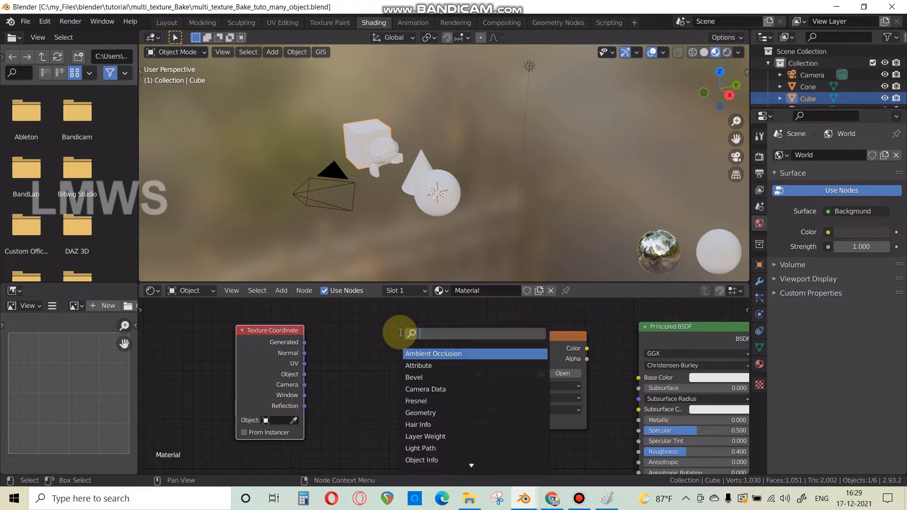
{"action": "type", "text": "mapp"}
{"action": "key", "text": "Return"}
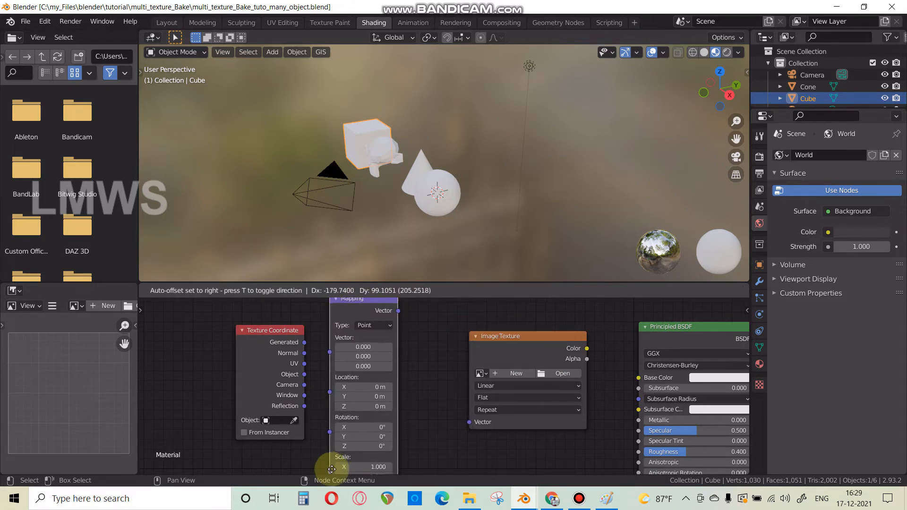
{"action": "left_click", "coordinate": [343, 309]}
- Link the UV output through Mapping to the Image Texture's Vector, and its Color to the Principled BSDF's Base Color
{"action": "left_click_drag", "start_coordinate": [310, 362], "coordinate": [336, 363]}
{"action": "left_click_drag", "start_coordinate": [405, 321], "coordinate": [468, 422]}
{"action": "left_click_drag", "start_coordinate": [587, 348], "coordinate": [638, 378]}
- Load Bricks02_col.jpg from the [4K]Bricks02 textures folder into the Image Texture node
{"action": "left_click", "coordinate": [562, 374]}
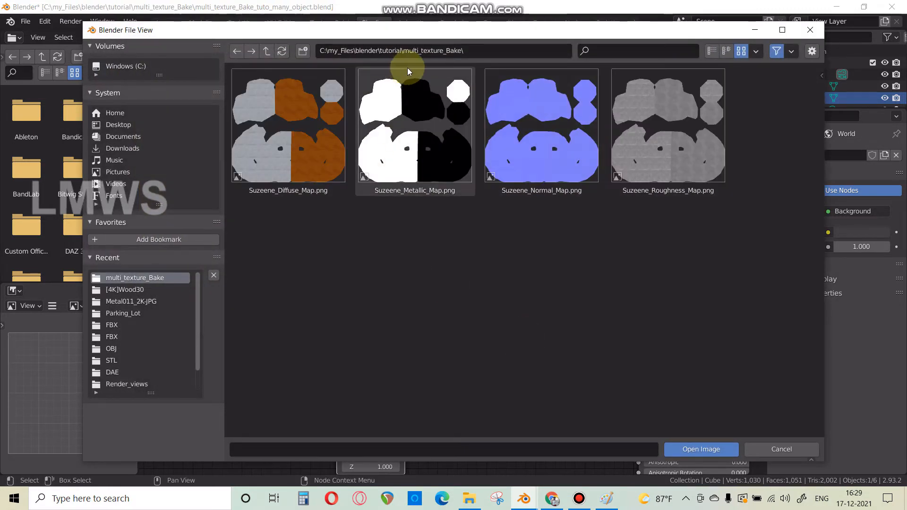
{"action": "left_click", "coordinate": [125, 289]}
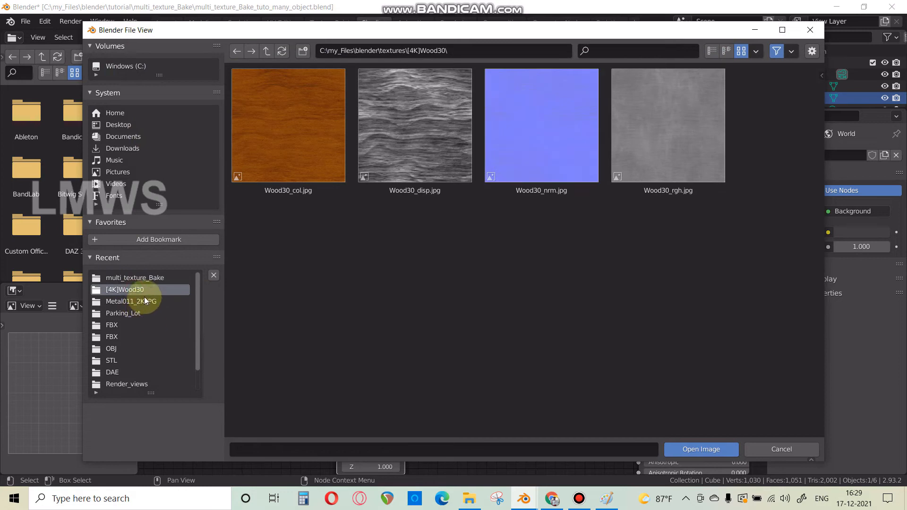
{"action": "left_click", "coordinate": [136, 301]}
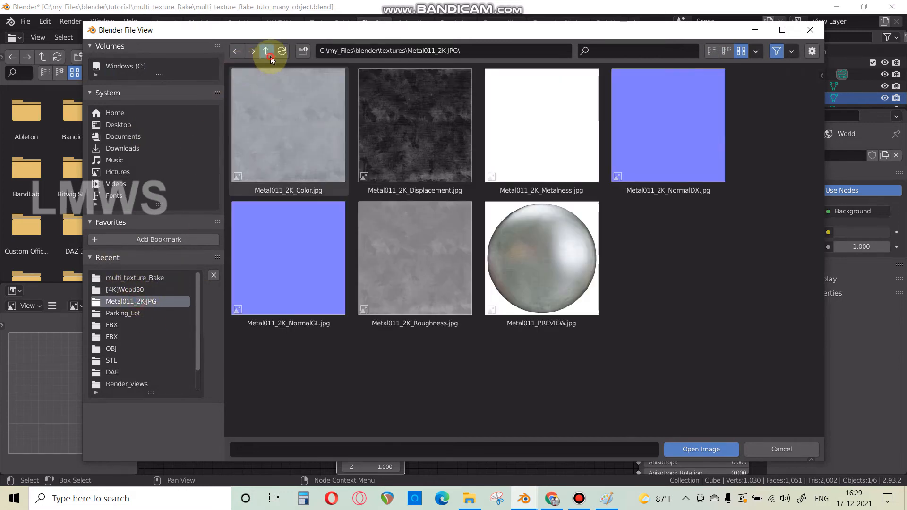
{"action": "left_click", "coordinate": [267, 51]}
{"action": "left_click", "coordinate": [668, 124]}
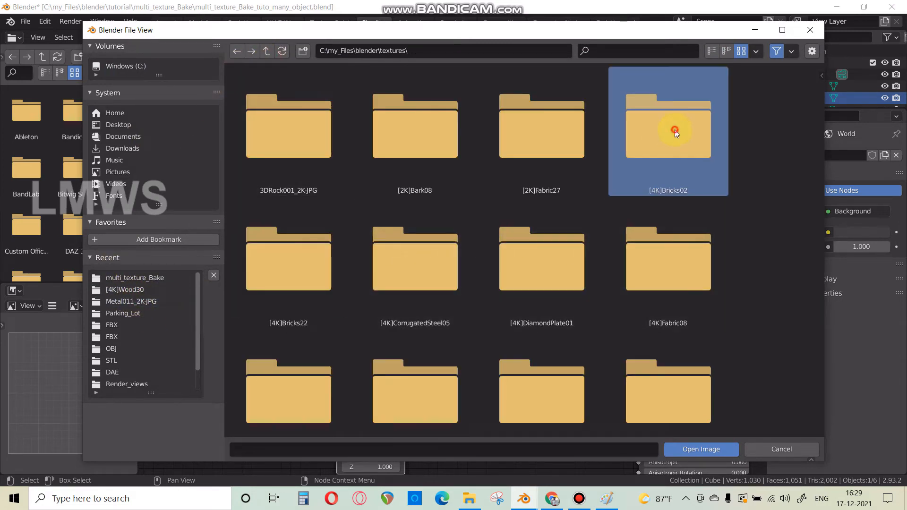
{"action": "double_click", "coordinate": [290, 151]}
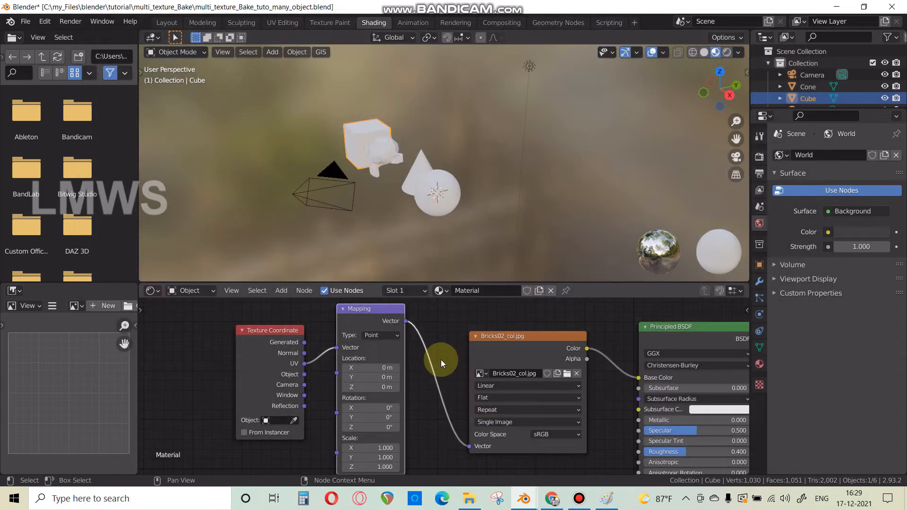
- Add a Value node linked to the Mapping node's Scale and set it to 8.4
{"action": "middle_click_drag", "start_coordinate": [240, 456], "coordinate": [278, 380]}
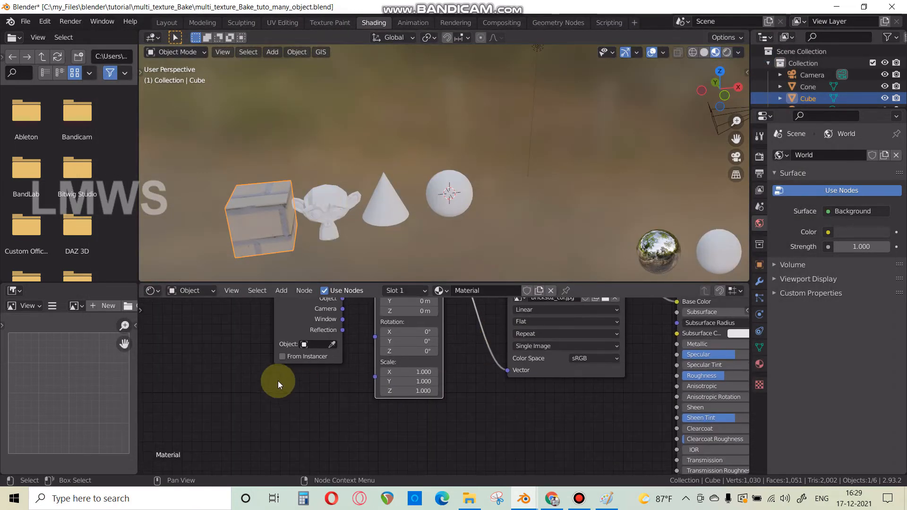
{"action": "key", "text": "shift+a"}
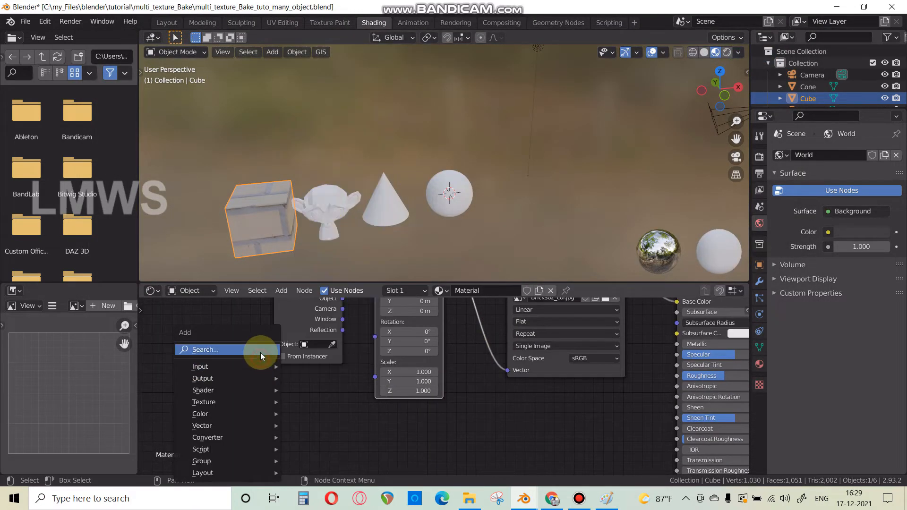
{"action": "left_click", "coordinate": [260, 353]}
{"action": "type", "text": "vs"}
{"action": "key", "text": "BackSpace"}
{"action": "type", "text": "alu"}
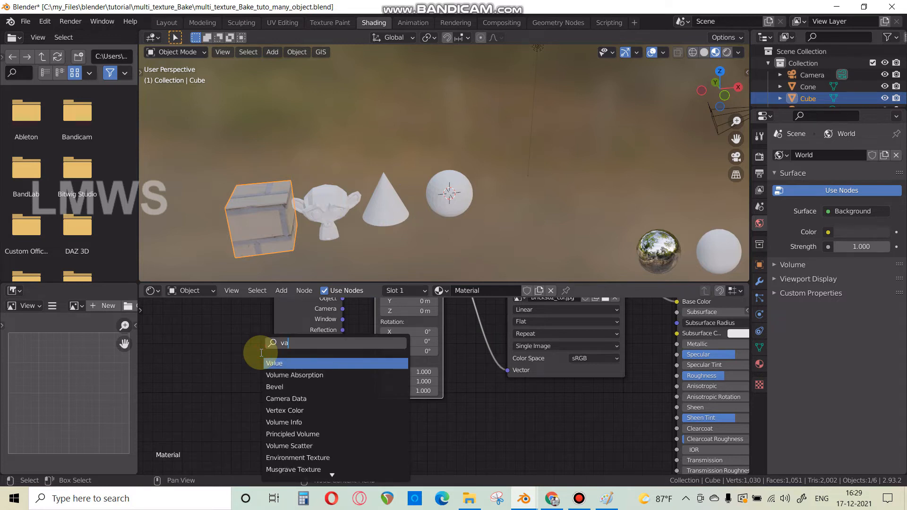
{"action": "left_click", "coordinate": [314, 360]}
{"action": "left_click", "coordinate": [251, 414]}
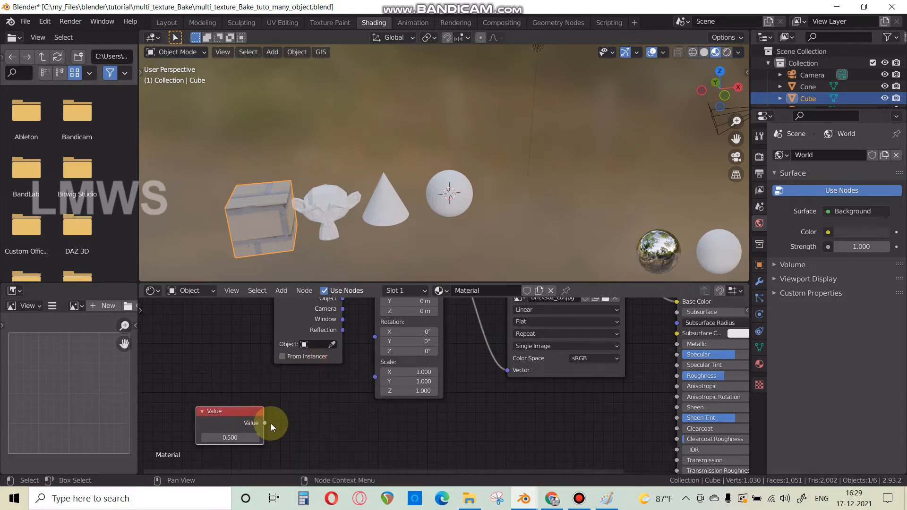
{"action": "left_click_drag", "start_coordinate": [266, 424], "coordinate": [382, 373]}
{"action": "left_click_drag", "start_coordinate": [232, 437], "coordinate": [264, 438]}
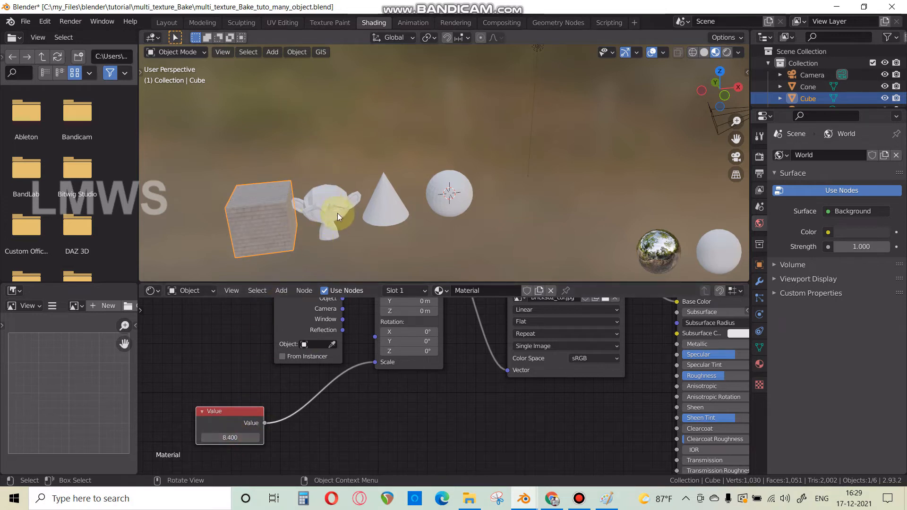
- Rename the cube's material Brick and save the file
{"action": "left_click", "coordinate": [468, 290]}
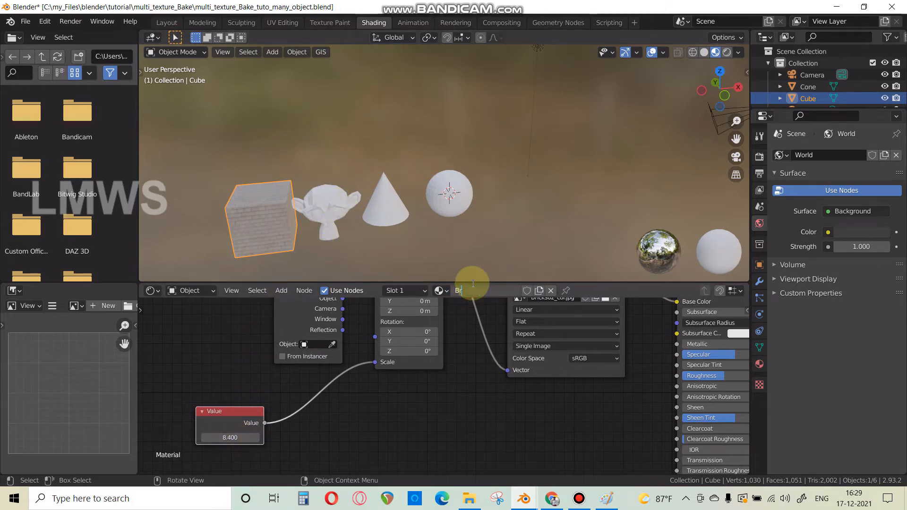
{"action": "type", "text": "Brick"}
{"action": "key", "text": "Return"}
{"action": "key", "text": "ctrl+s"}
- Create a new material on the monkey head and name it Metal
{"action": "left_click", "coordinate": [328, 207]}
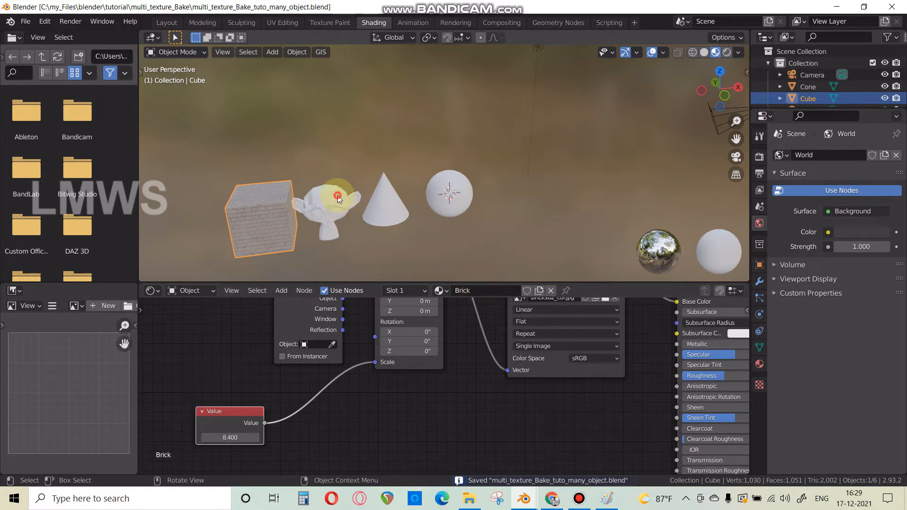
{"action": "left_click", "coordinate": [459, 290]}
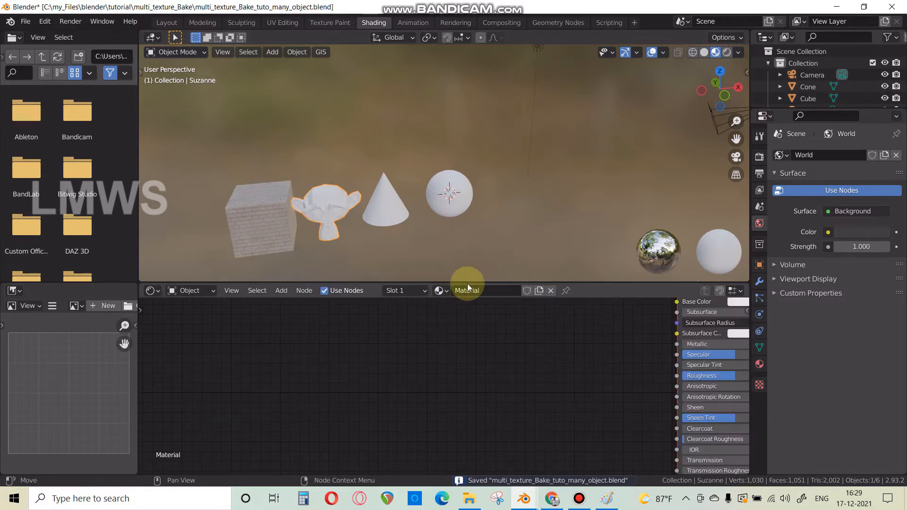
{"action": "type", "text": "Metal"}
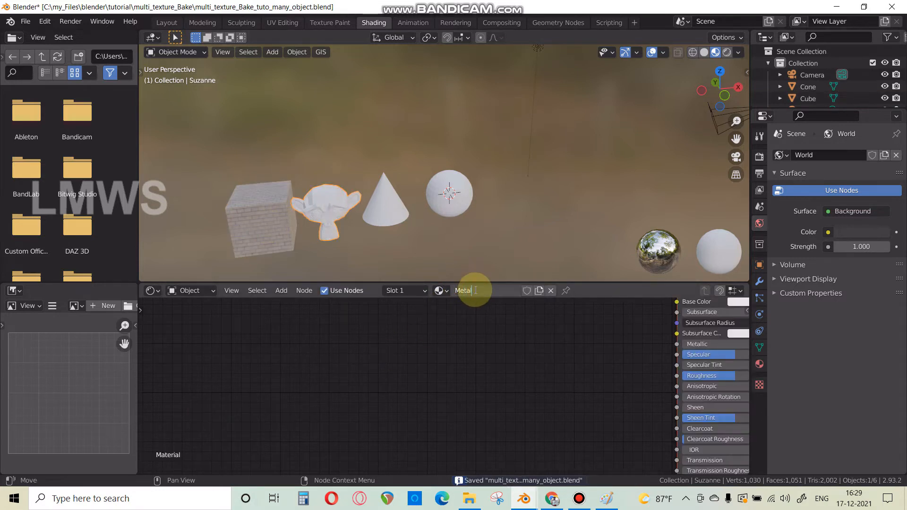
- Copy the Texture Coordinate, Mapping and Value nodes from the cube's Brick material into the monkey head's Metal material
{"action": "left_click", "coordinate": [288, 208]}
{"action": "scroll", "coordinate": [283, 348], "scroll_direction": "down", "scroll_amount": 3}
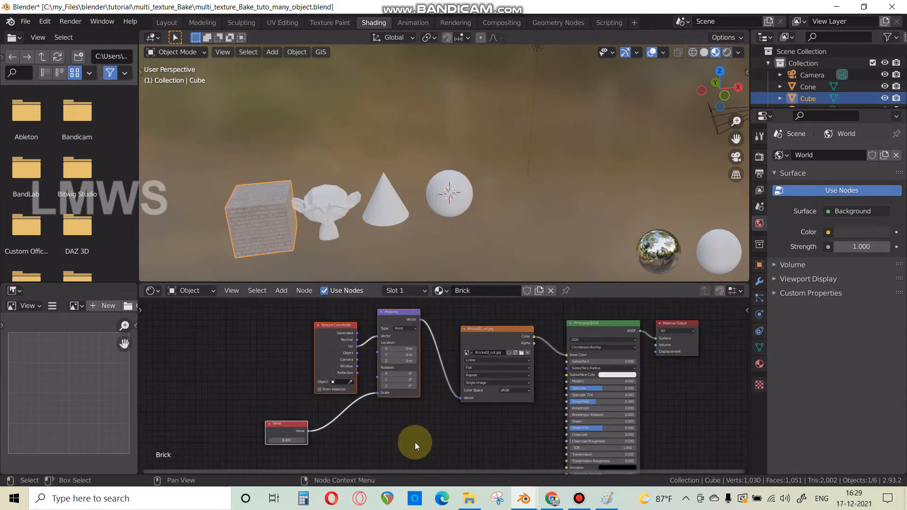
{"action": "left_click", "coordinate": [324, 229]}
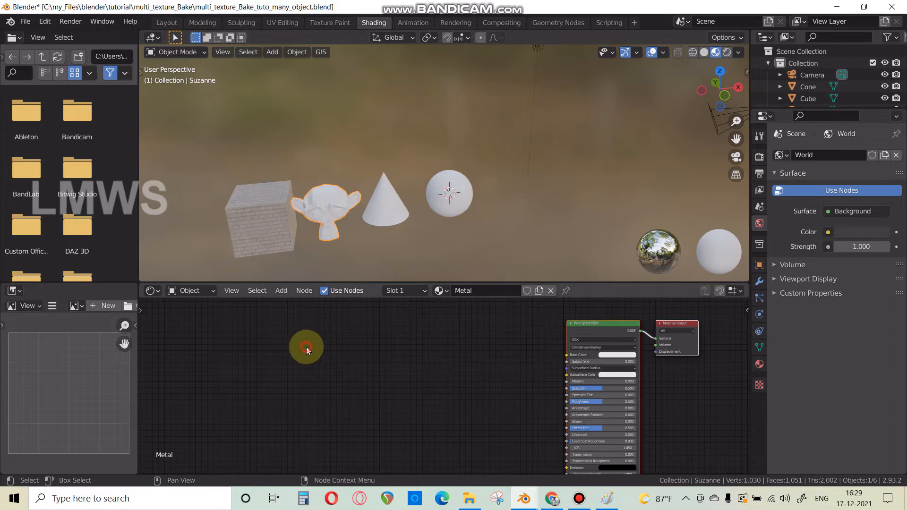
{"action": "key", "text": "ctrl+v"}
- Add an Image Texture node to the Metal material and link it between the Mapping node and Base Color
{"action": "left_click", "coordinate": [474, 329]}
{"action": "key", "text": "shift+a"}
{"action": "left_click", "coordinate": [478, 325]}
{"action": "type", "text": "im"}
{"action": "key", "text": "Return"}
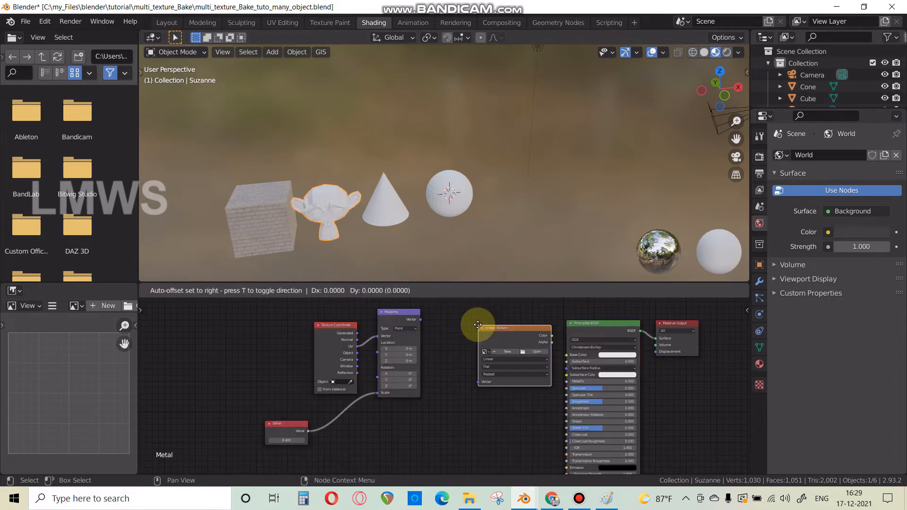
{"action": "left_click", "coordinate": [454, 326]}
{"action": "left_click_drag", "start_coordinate": [423, 319], "coordinate": [453, 383]}
{"action": "left_click_drag", "start_coordinate": [527, 337], "coordinate": [567, 355]}
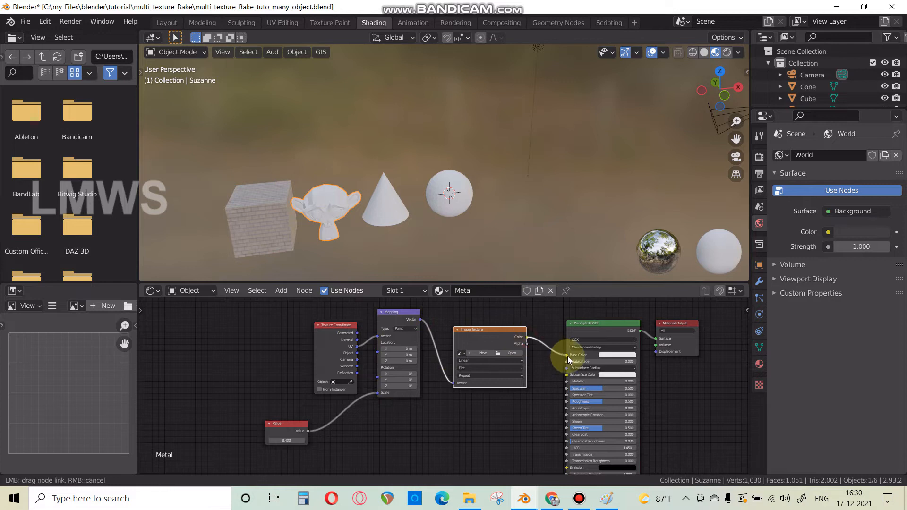
- Load Metal011_2K_Color.jpg from the Metal011_2K-JPG folder into the Metal material's Image Texture node
{"action": "left_click", "coordinate": [513, 352]}
{"action": "left_click", "coordinate": [137, 278]}
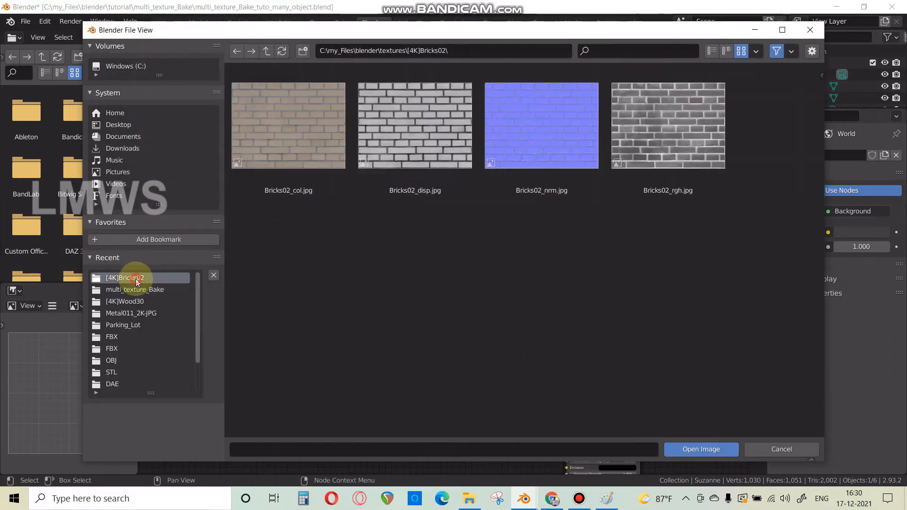
{"action": "left_click", "coordinate": [139, 311]}
{"action": "double_click", "coordinate": [298, 144]}
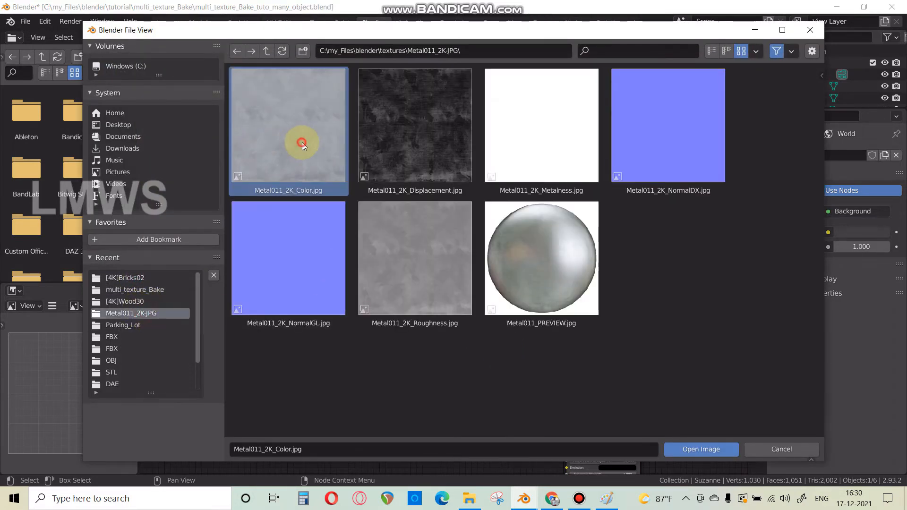
- Create a new material named Cone on the cone and paste the copied Texture Coordinate, Mapping and Value nodes into it
{"action": "scroll", "coordinate": [369, 229], "scroll_direction": "up", "scroll_amount": 2}
{"action": "left_click", "coordinate": [370, 228]}
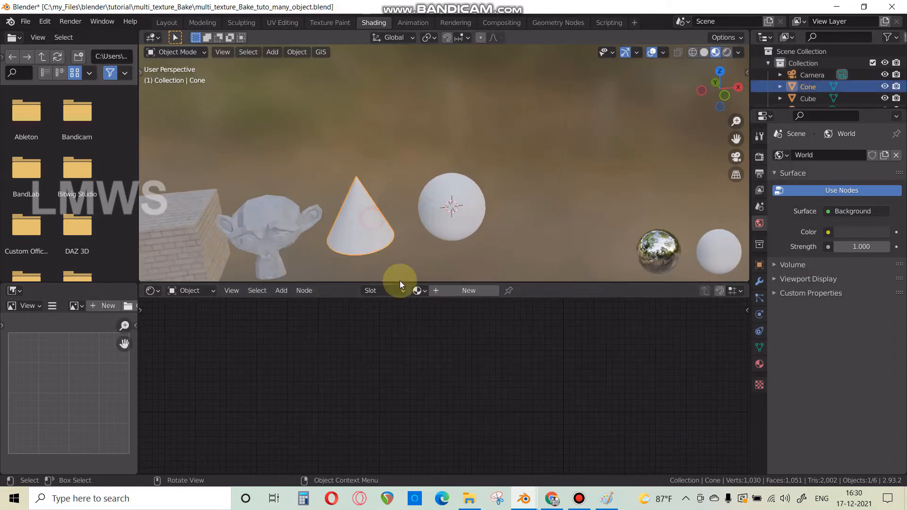
{"action": "left_click", "coordinate": [465, 291]}
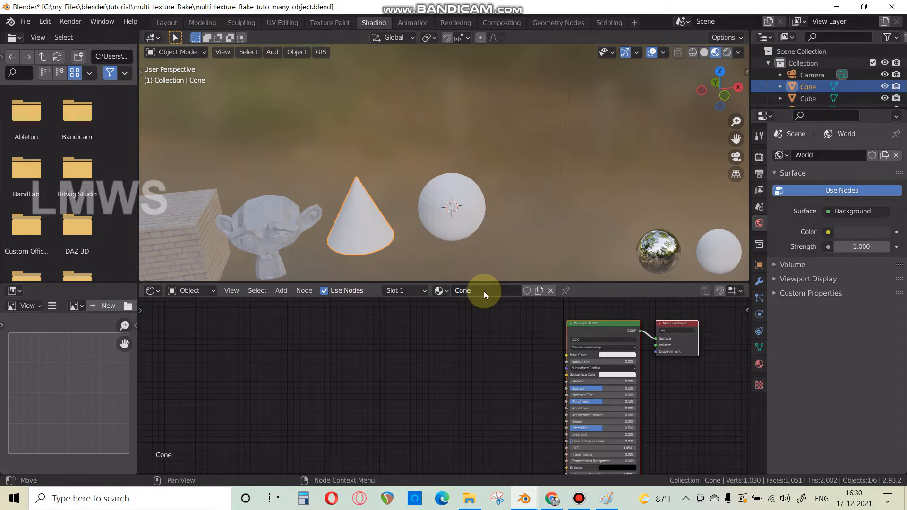
{"action": "key", "text": "ctrl+v"}
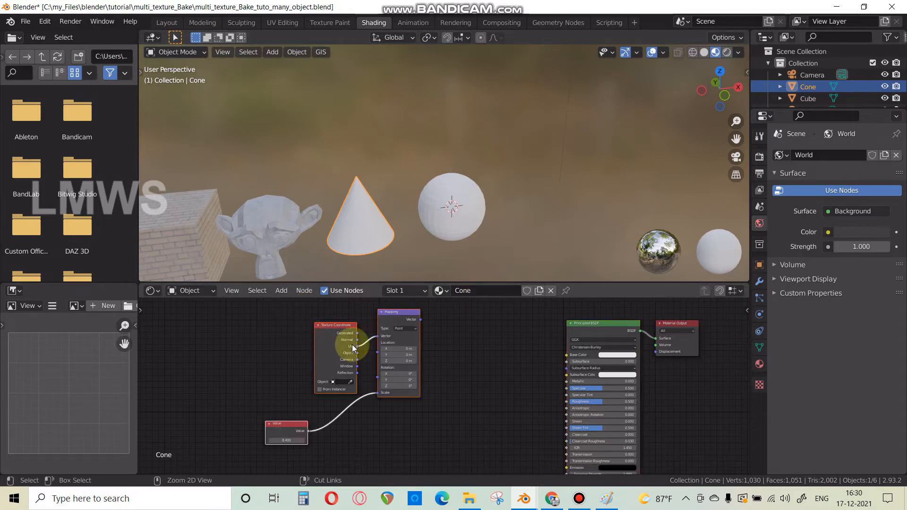
{"action": "key", "text": "shift+a"}
{"action": "left_click", "coordinate": [461, 318]}
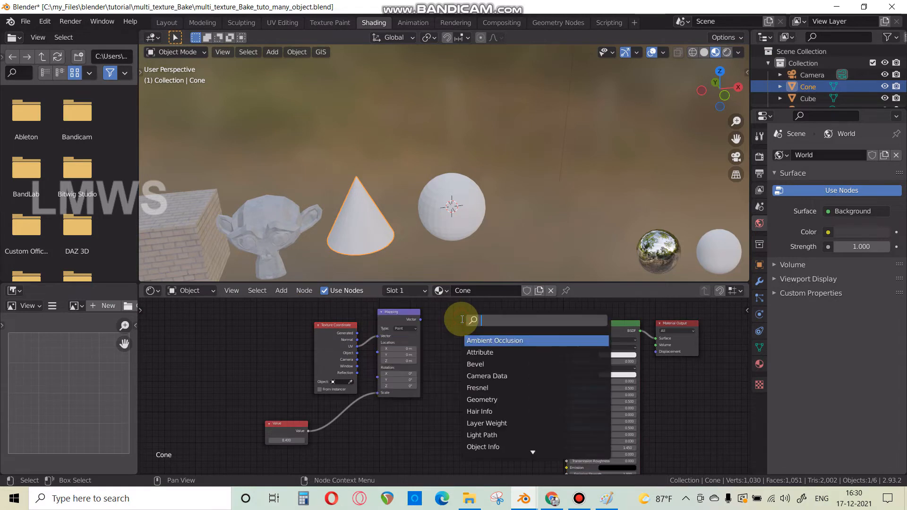
{"action": "type", "text": "map"}
{"action": "key", "text": "Return"}
{"action": "left_click", "coordinate": [462, 322]}
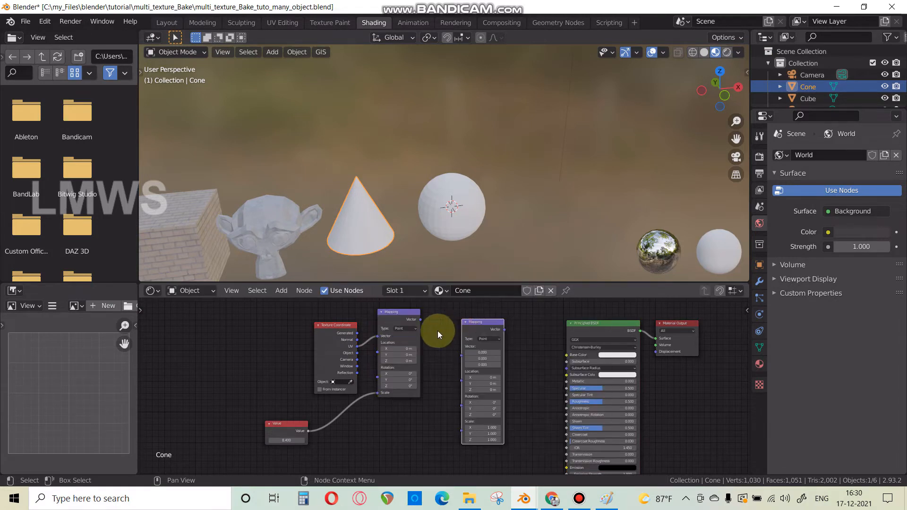
{"action": "key", "text": "x"}
- Add an Image Texture node to the cone's material and link it between the Mapping node and Base Color
{"action": "key", "text": "shift+a"}
{"action": "left_click", "coordinate": [474, 319]}
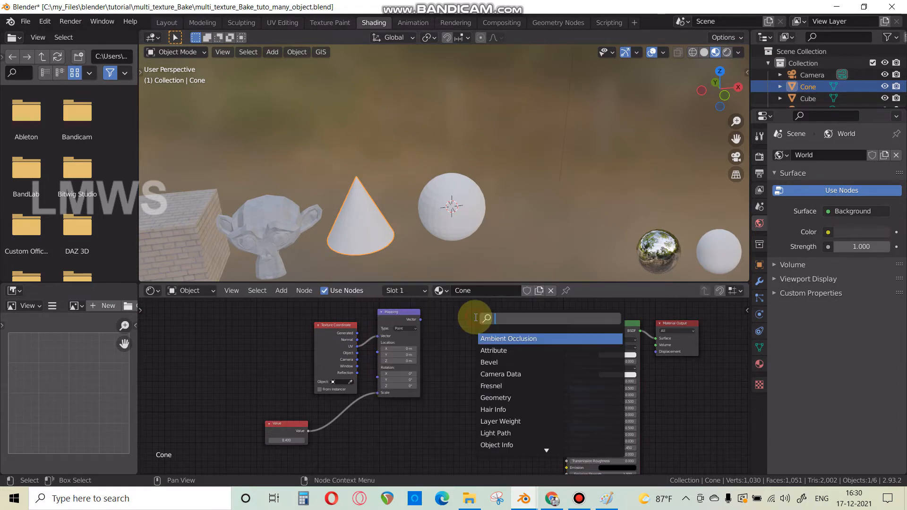
{"action": "type", "text": "iam"}
{"action": "key", "text": "Return"}
{"action": "left_click", "coordinate": [451, 317]}
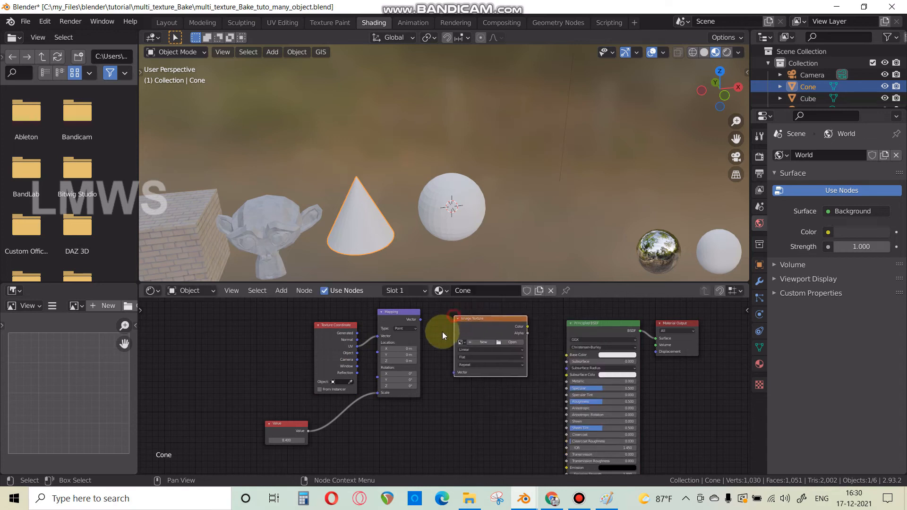
{"action": "left_click_drag", "start_coordinate": [419, 321], "coordinate": [454, 372]}
{"action": "left_click_drag", "start_coordinate": [528, 326], "coordinate": [567, 354]}
- Load the color image Wood30_col.jpg from the [4K]Wood30 folder into the cone's Image Texture node
{"action": "left_click", "coordinate": [511, 341]}
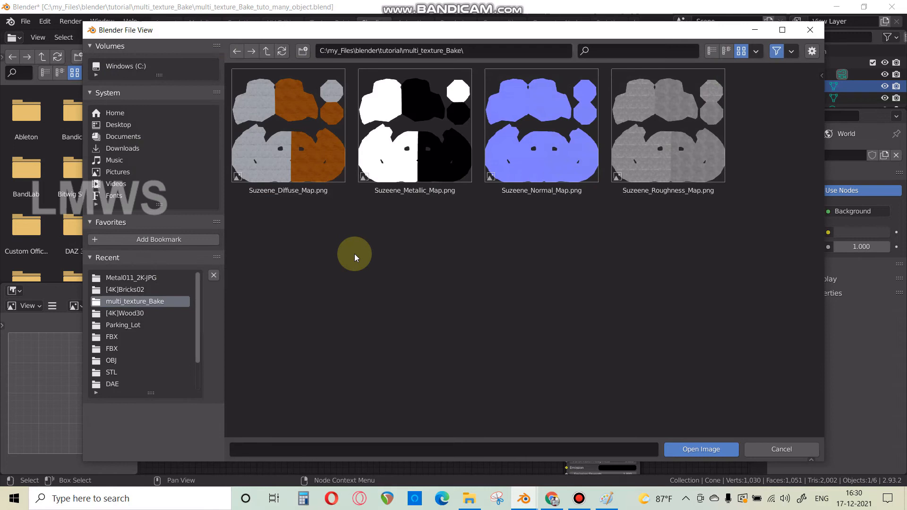
{"action": "left_click", "coordinate": [137, 289]}
{"action": "left_click", "coordinate": [114, 312]}
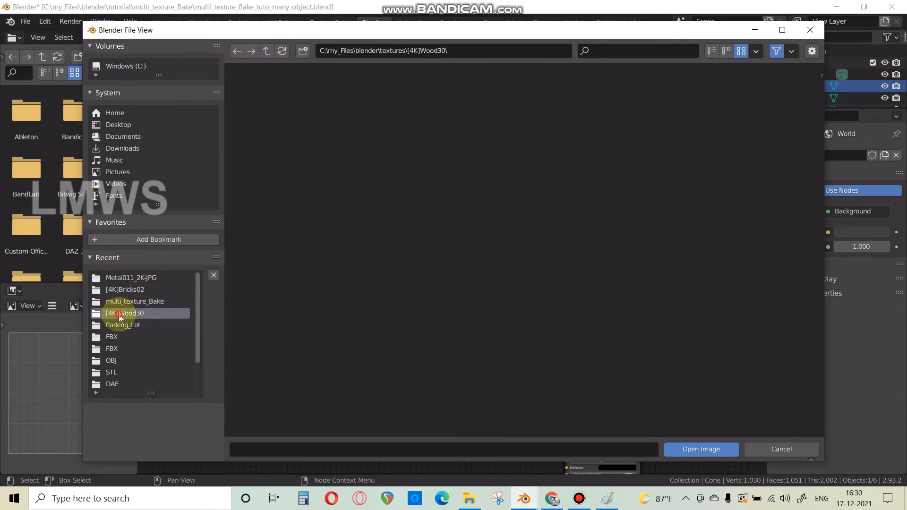
{"action": "double_click", "coordinate": [291, 146]}
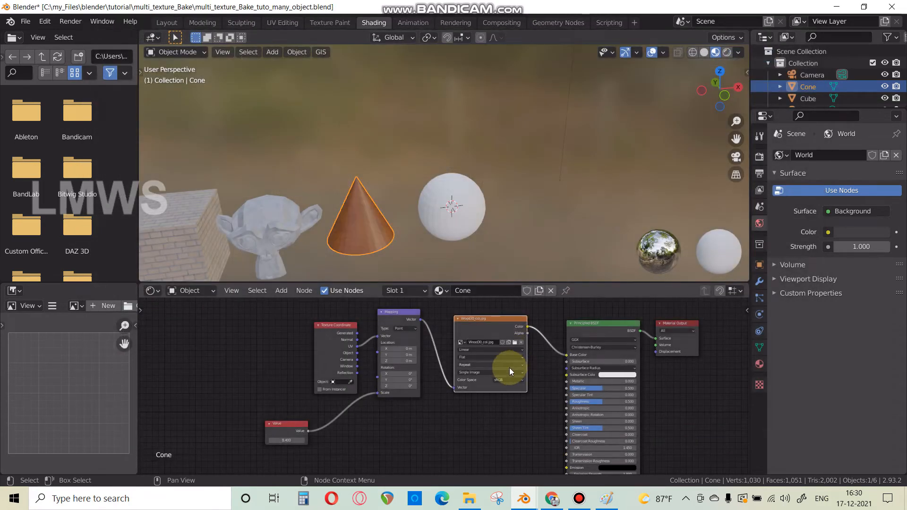
- Create a new material named Fabric on the sphere and paste the copied Texture Coordinate, Mapping and Value nodes into it
{"action": "left_click", "coordinate": [446, 229]}
{"action": "left_click", "coordinate": [459, 306]}
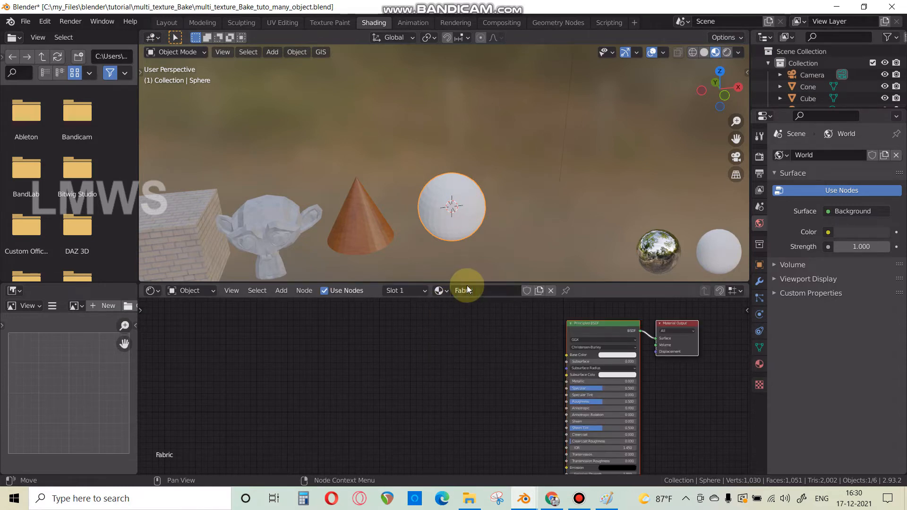
{"action": "left_click", "coordinate": [245, 360]}
{"action": "key", "text": "ctrl+v"}
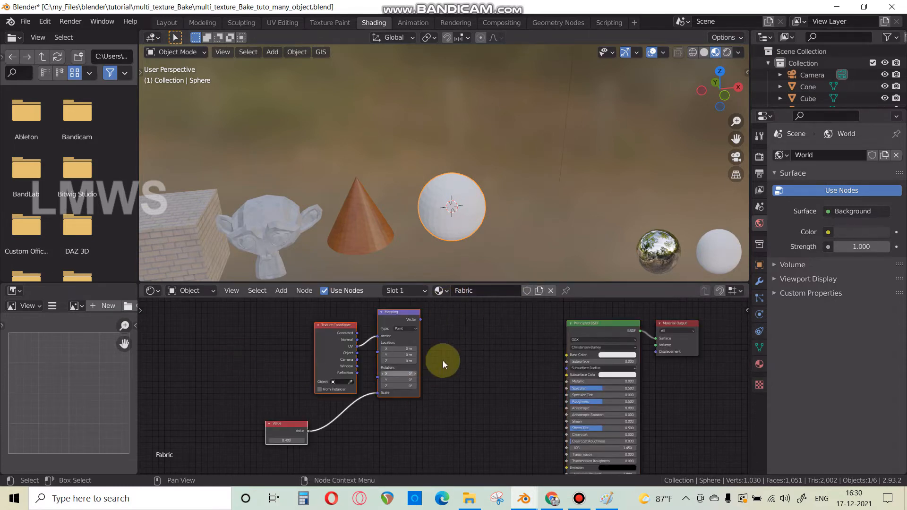
{"action": "left_click", "coordinate": [468, 344]}
{"action": "key", "text": "shift+a"}
{"action": "left_click", "coordinate": [468, 338]}
{"action": "type", "text": "aimge"}
{"action": "key", "text": "Return"}
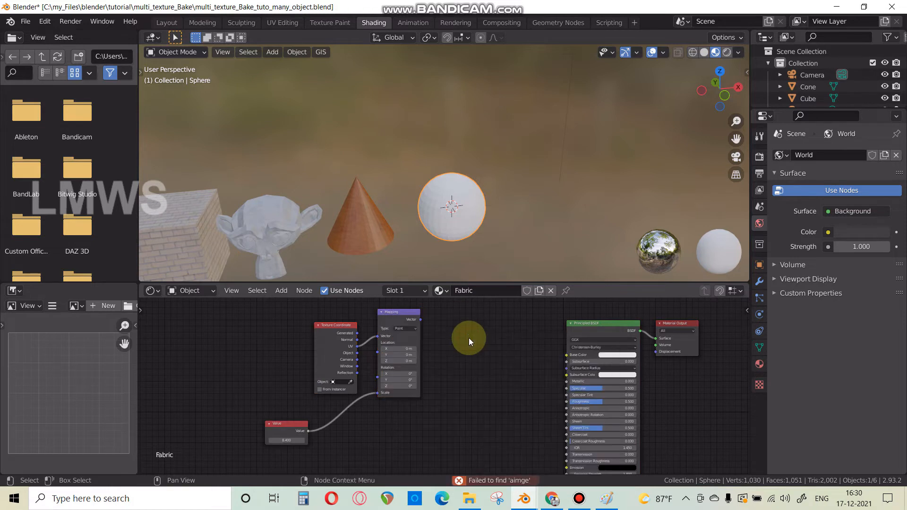
- Add an Image Texture node to the Fabric material and link the Mapping node's output to its Vector input
{"action": "key", "text": "shift+a"}
{"action": "left_click", "coordinate": [469, 338]}
{"action": "type", "text": "image"}
{"action": "key", "text": "Return"}
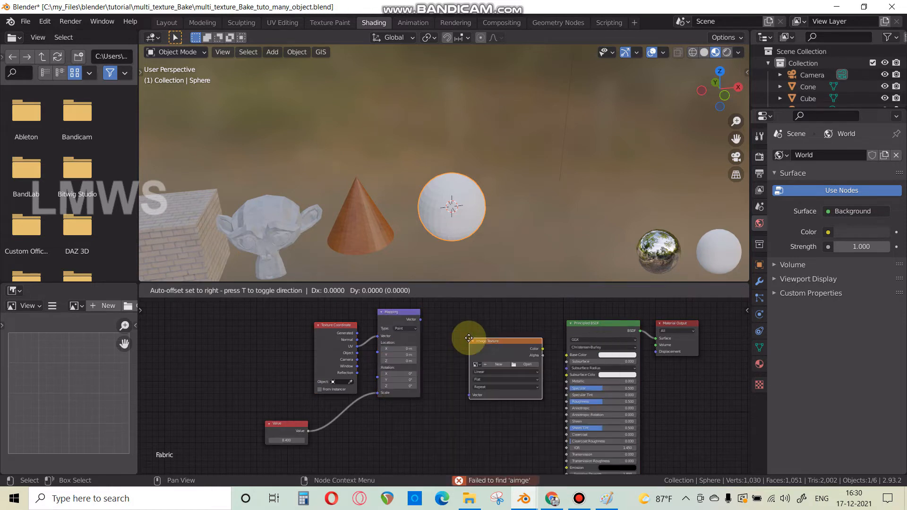
{"action": "left_click", "coordinate": [460, 324]}
{"action": "left_click_drag", "start_coordinate": [421, 320], "coordinate": [467, 380]}
- Load Fabric27_col.jpg from the [2K]Fabric27 folder into the Image Texture node and link its Color output to Base Color
{"action": "left_click", "coordinate": [518, 349]}
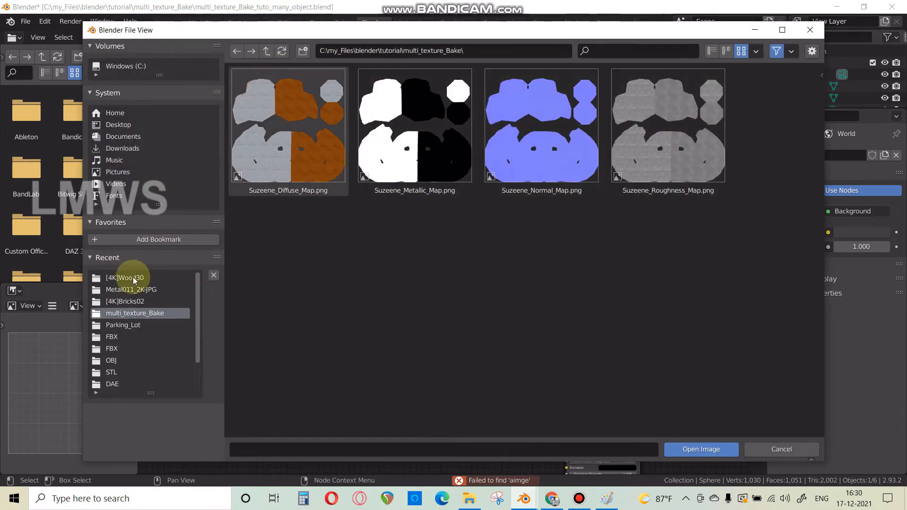
{"action": "left_click", "coordinate": [137, 291]}
{"action": "left_click", "coordinate": [267, 50]}
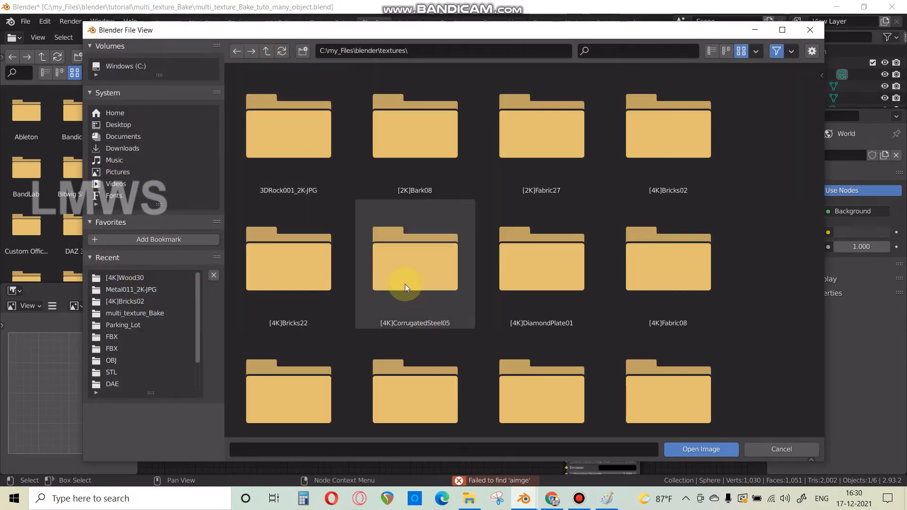
{"action": "left_click", "coordinate": [519, 178]}
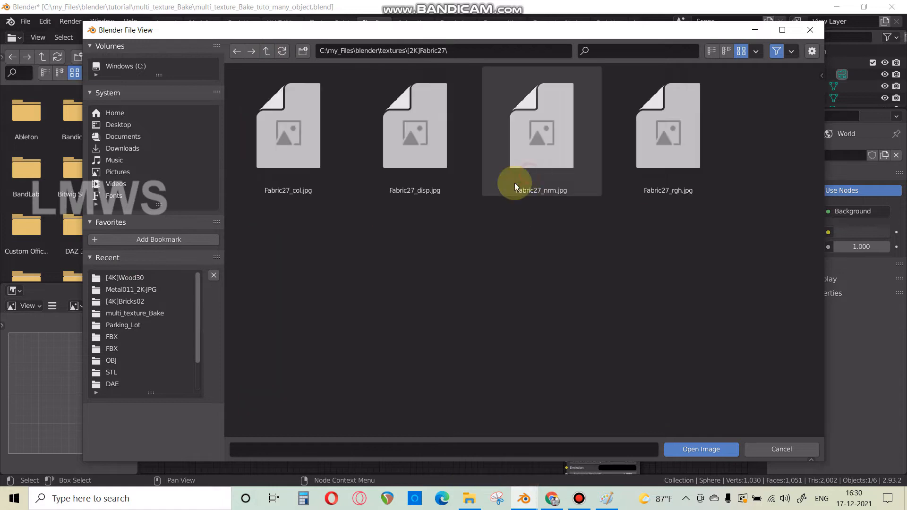
{"action": "double_click", "coordinate": [315, 163]}
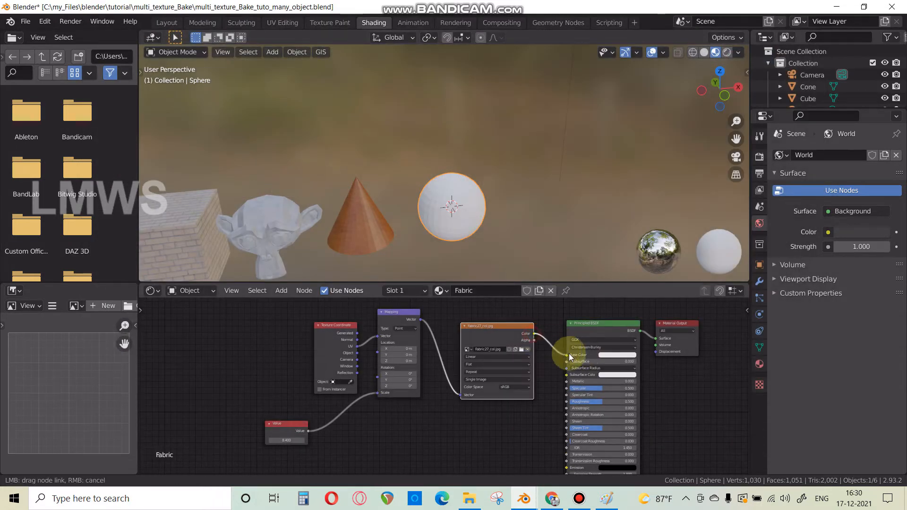
- Examine the fabric texture and its seams on the sphere's surface up close
{"action": "left_click", "coordinate": [447, 211]}
{"action": "middle_click_drag", "start_coordinate": [447, 211], "coordinate": [477, 242]}
{"action": "key", "text": "KP_Decimal"}
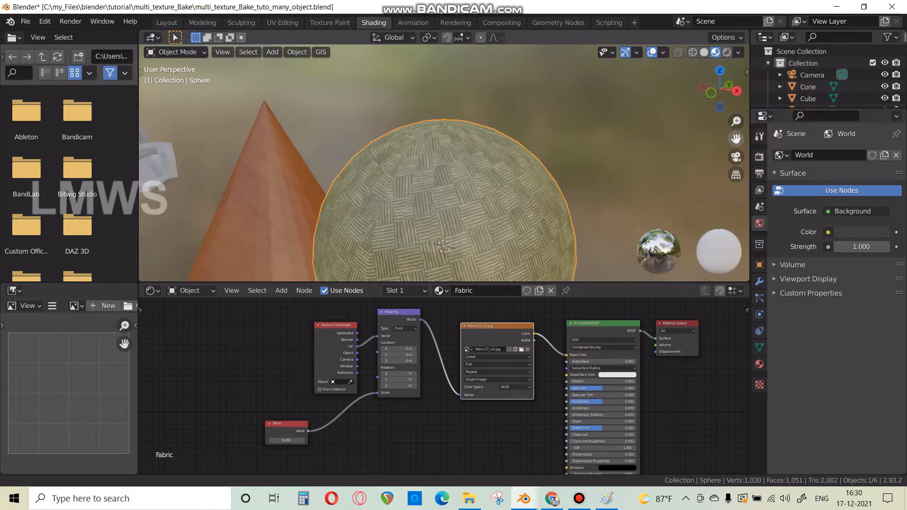
{"action": "scroll", "coordinate": [421, 215], "scroll_direction": "down", "scroll_amount": 3}
{"action": "middle_click_drag", "start_coordinate": [454, 204], "coordinate": [506, 198]}
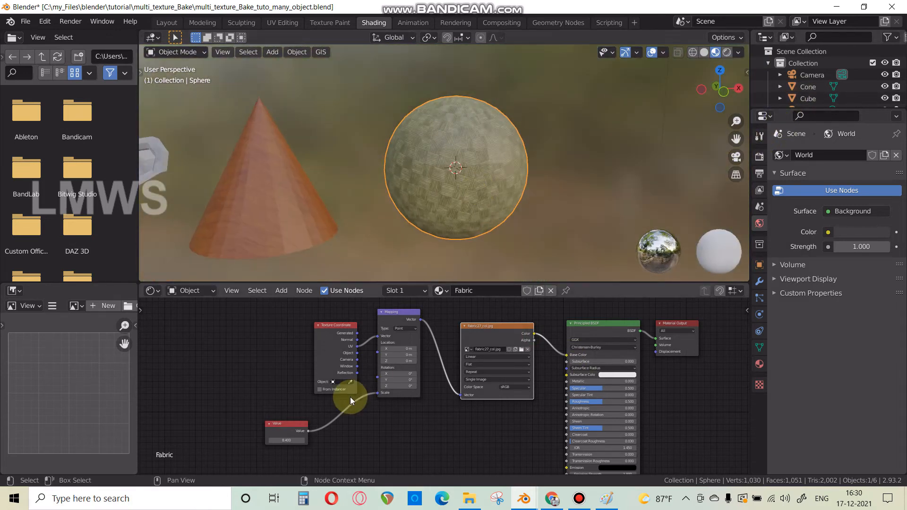
{"action": "scroll", "coordinate": [350, 396], "scroll_direction": "up", "scroll_amount": 8}
{"action": "scroll", "coordinate": [478, 178], "scroll_direction": "up", "scroll_amount": 8}
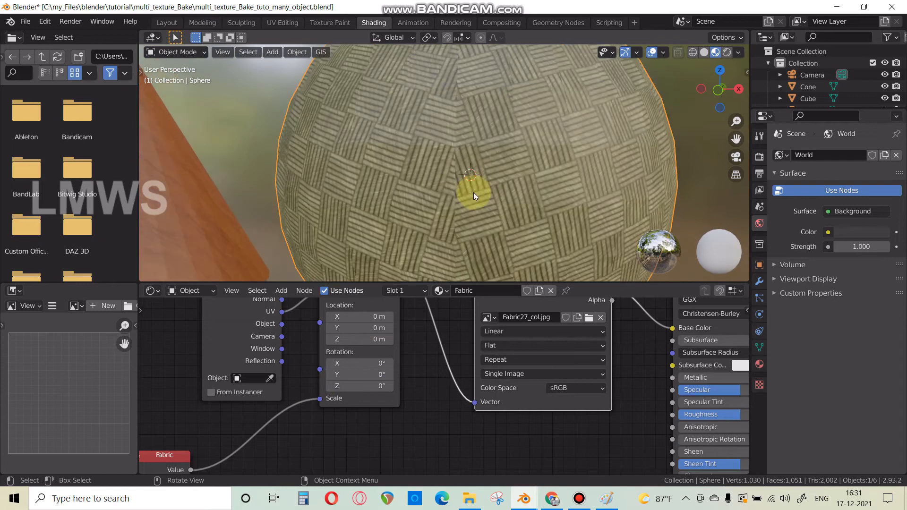
- Try the Texture Coordinate node's Object and Generated outputs as the Mapping vector, ending on Object
{"action": "middle_click_drag", "start_coordinate": [181, 333], "coordinate": [236, 395]}
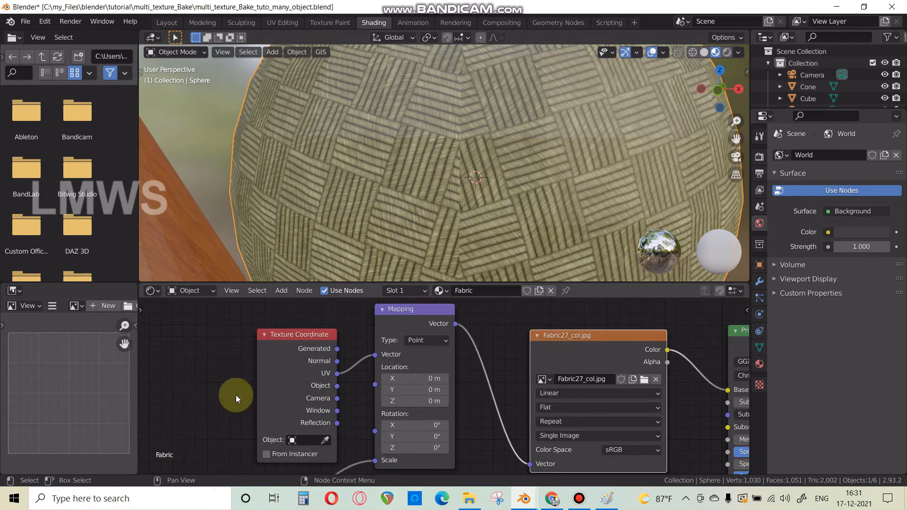
{"action": "left_click_drag", "start_coordinate": [297, 348], "coordinate": [208, 331]}
{"action": "left_click_drag", "start_coordinate": [247, 369], "coordinate": [375, 354]}
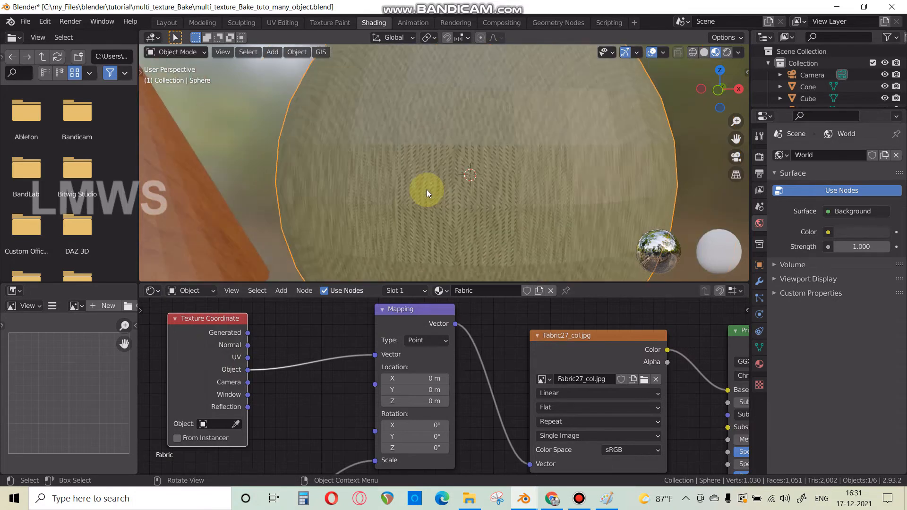
{"action": "left_click_drag", "start_coordinate": [248, 333], "coordinate": [356, 353]}
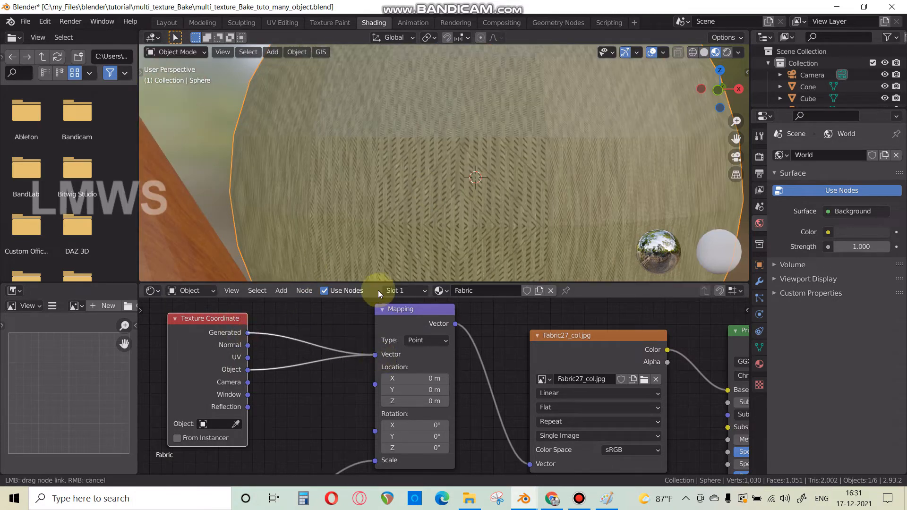
{"action": "left_click_drag", "start_coordinate": [378, 290], "coordinate": [377, 291]}
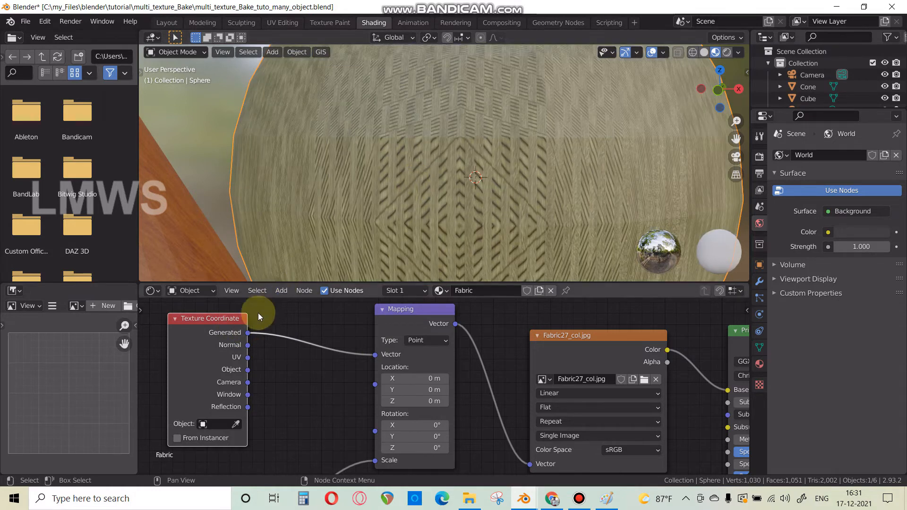
{"action": "left_click_drag", "start_coordinate": [247, 370], "coordinate": [375, 355]}
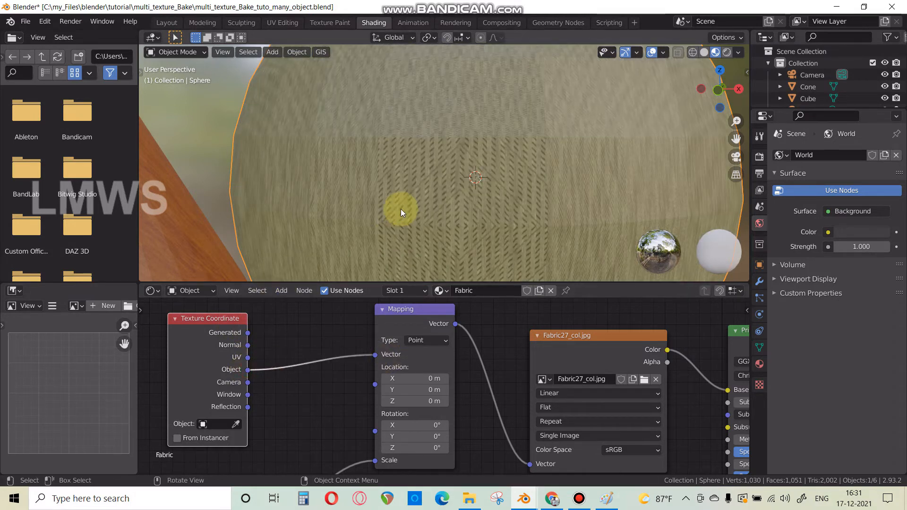
- Set the Fabric material's Value node driving the mapping scale to 1.5
{"action": "scroll", "coordinate": [373, 206], "scroll_direction": "down", "scroll_amount": 3}
{"action": "middle_click_drag", "start_coordinate": [266, 415], "coordinate": [315, 315]}
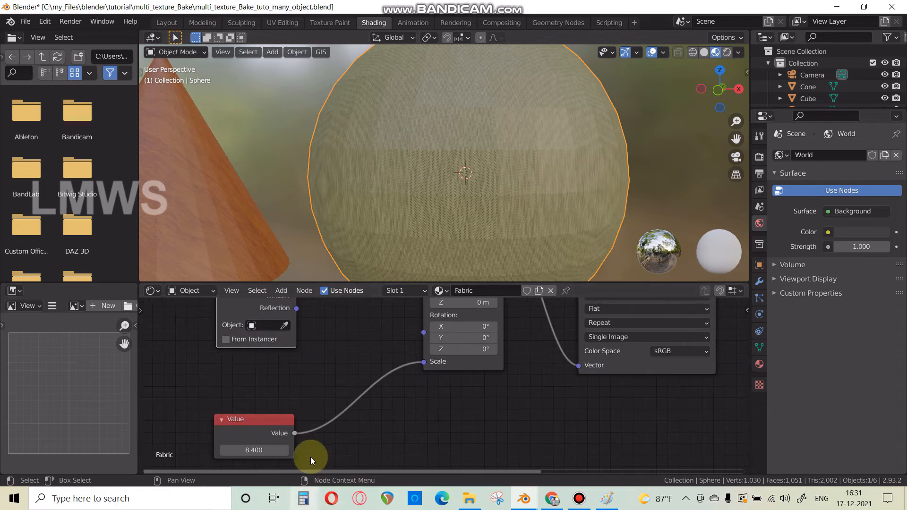
{"action": "middle_click_drag", "start_coordinate": [263, 465], "coordinate": [282, 433]}
{"action": "left_click_drag", "start_coordinate": [277, 417], "coordinate": [235, 417]}
- Link the UV output to the Mapping node's Vector input and set the Fabric material's Value node to 5.3
{"action": "middle_click_drag", "start_coordinate": [437, 383], "coordinate": [429, 479]}
{"action": "middle_click_drag", "start_coordinate": [341, 360], "coordinate": [316, 406]}
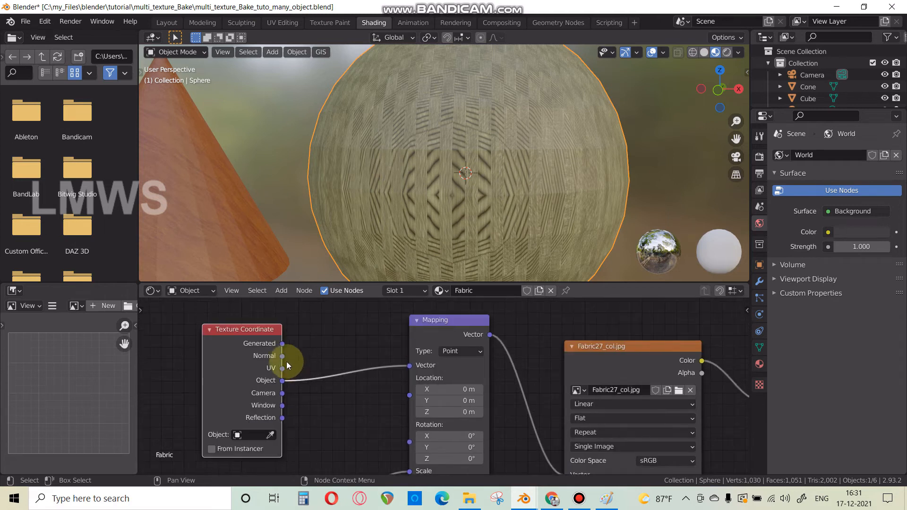
{"action": "left_click_drag", "start_coordinate": [282, 367], "coordinate": [409, 365]}
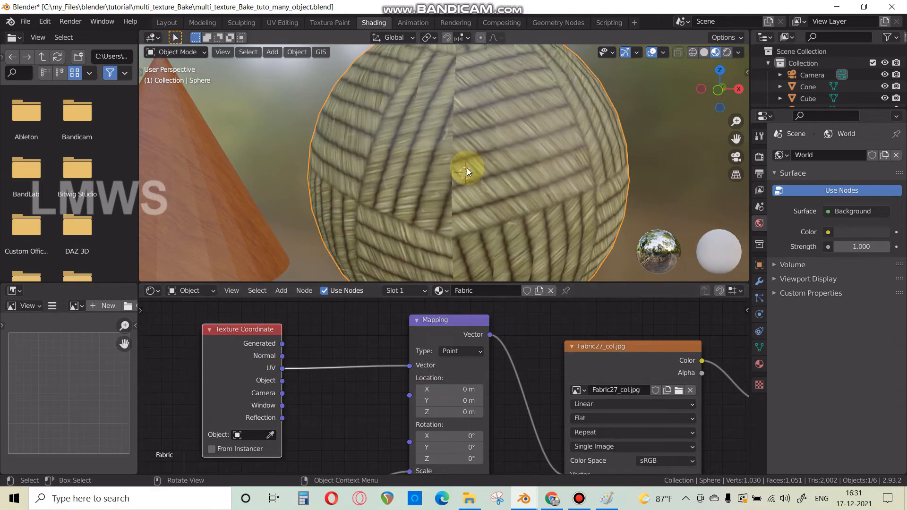
{"action": "scroll", "coordinate": [494, 165], "scroll_direction": "down", "scroll_amount": 3}
{"action": "middle_click_drag", "start_coordinate": [344, 397], "coordinate": [378, 280]}
{"action": "scroll", "coordinate": [389, 409], "scroll_direction": "up", "scroll_amount": 5}
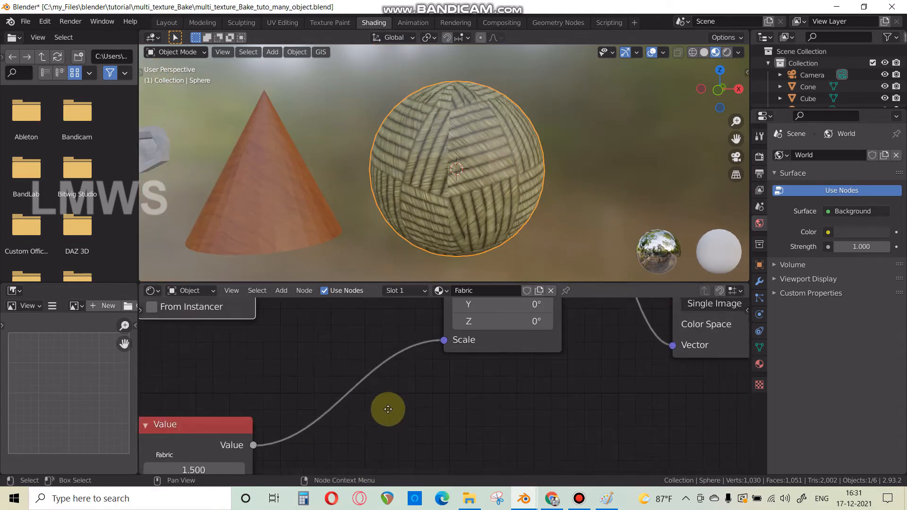
{"action": "middle_click_drag", "start_coordinate": [388, 409], "coordinate": [424, 361]}
{"action": "left_click_drag", "start_coordinate": [227, 420], "coordinate": [251, 420]}
- Replace the image in the monkey head's Metal material with Metal027_2K_Color.jpg from the Metal027_2K-JPG folder
{"action": "scroll", "coordinate": [464, 351], "scroll_direction": "down", "scroll_amount": 7}
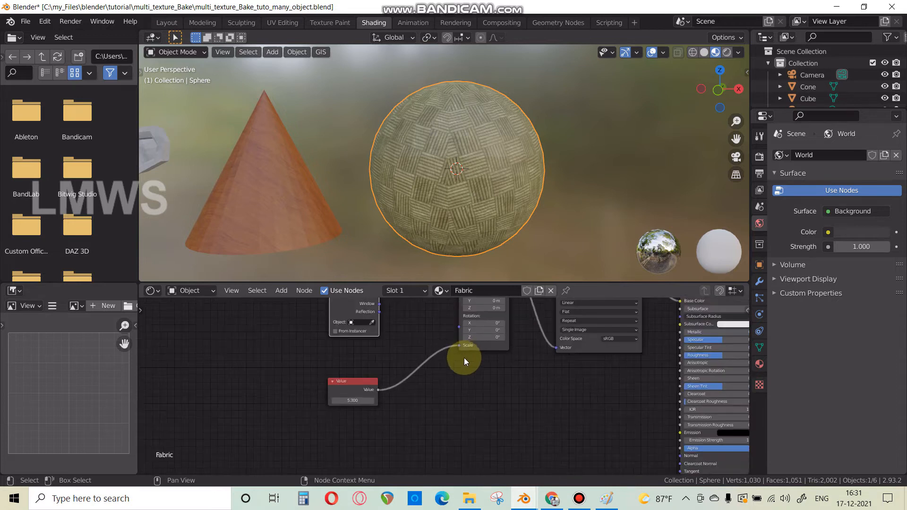
{"action": "middle_click_drag", "start_coordinate": [464, 358], "coordinate": [319, 351]}
{"action": "scroll", "coordinate": [442, 208], "scroll_direction": "down", "scroll_amount": 5}
{"action": "middle_click_drag", "start_coordinate": [451, 225], "coordinate": [267, 213]}
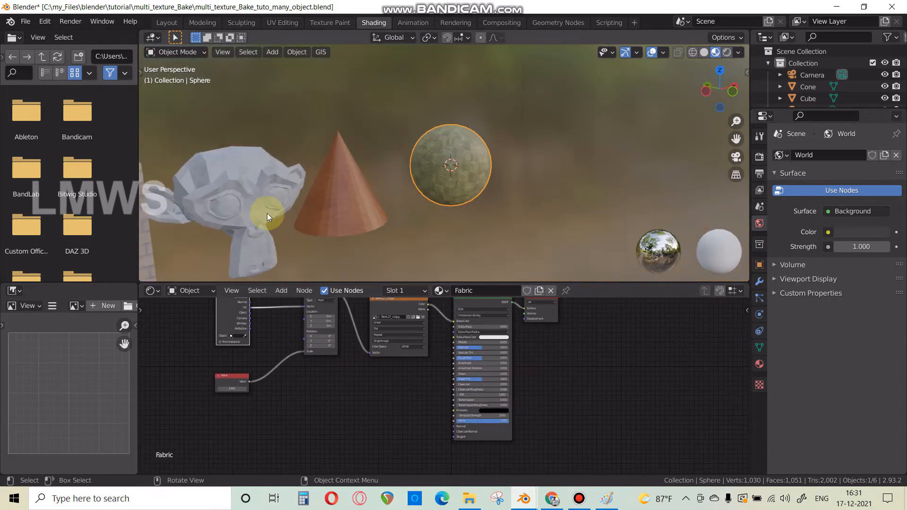
{"action": "left_click", "coordinate": [267, 214]}
{"action": "scroll", "coordinate": [454, 373], "scroll_direction": "up", "scroll_amount": 2}
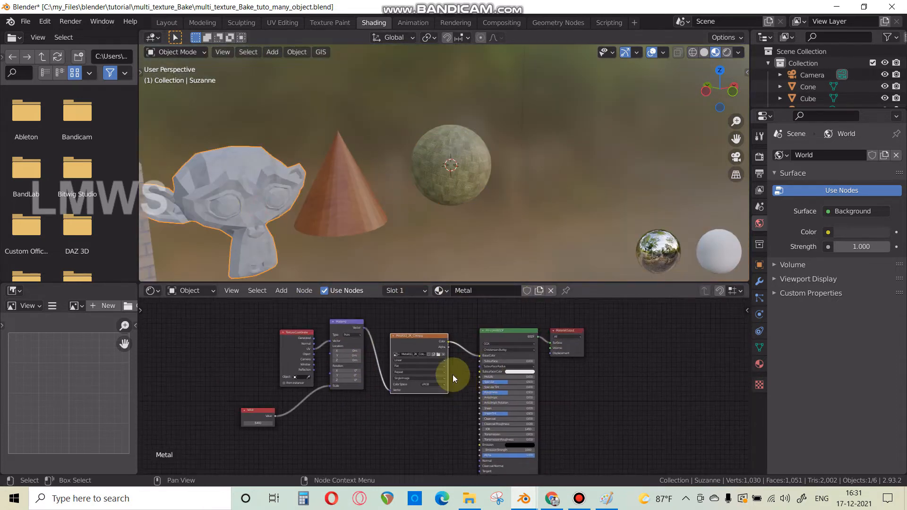
{"action": "left_click", "coordinate": [436, 347]}
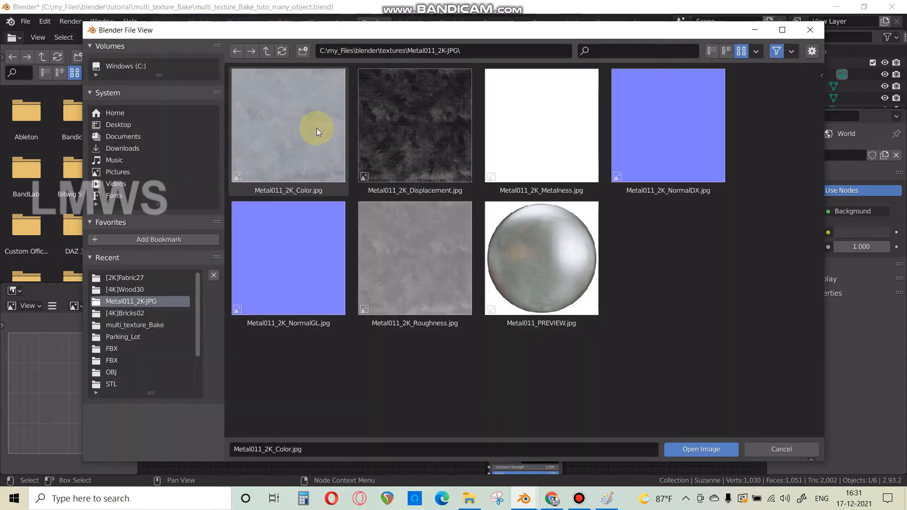
{"action": "left_click", "coordinate": [266, 51]}
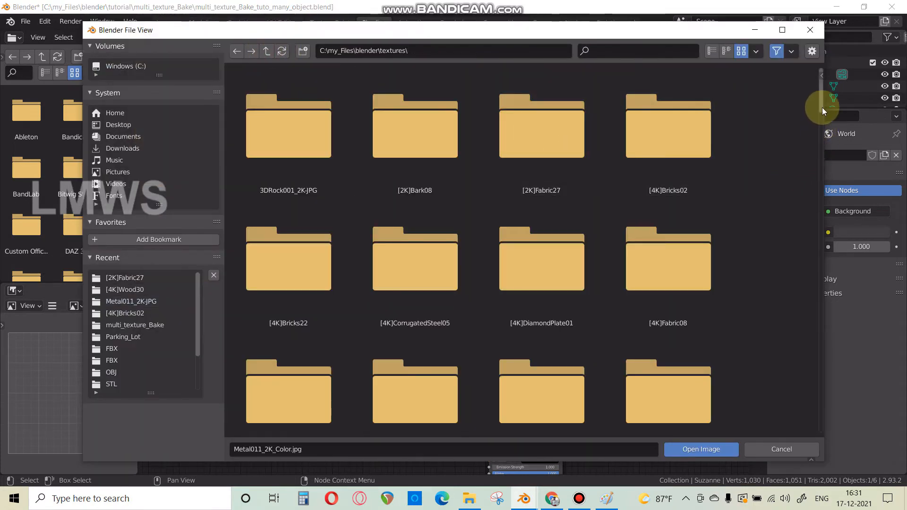
{"action": "left_click_drag", "start_coordinate": [822, 107], "coordinate": [822, 240]}
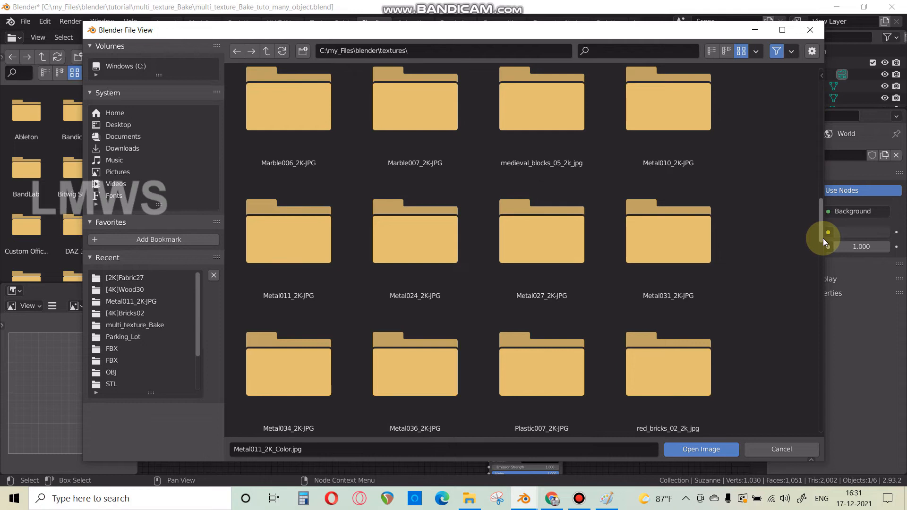
{"action": "left_click", "coordinate": [513, 294]}
{"action": "double_click", "coordinate": [561, 287]}
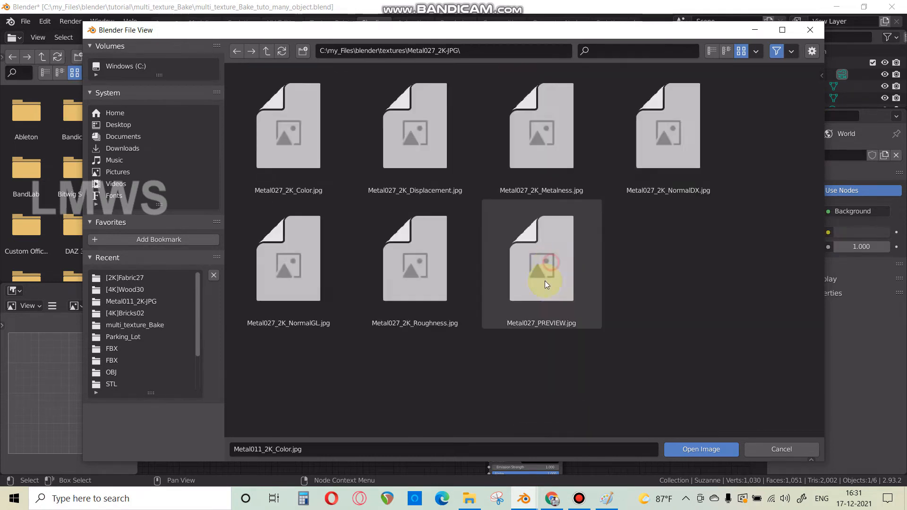
{"action": "double_click", "coordinate": [294, 134]}
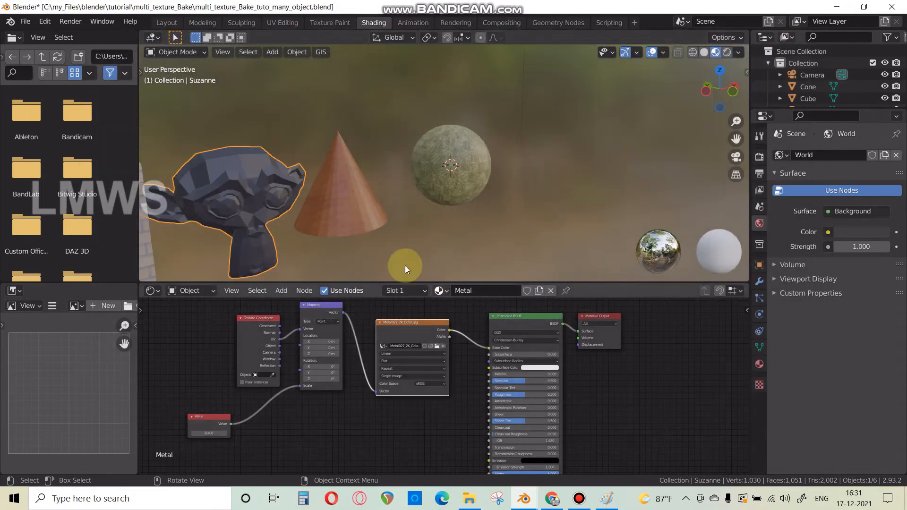
- Look over the Metal material's node setup and the four textured objects together
{"action": "middle_click_drag", "start_coordinate": [451, 373], "coordinate": [527, 388]}
{"action": "scroll", "coordinate": [529, 388], "scroll_direction": "up", "scroll_amount": 2}
{"action": "scroll", "coordinate": [536, 383], "scroll_direction": "down", "scroll_amount": 3}
{"action": "middle_click_drag", "start_coordinate": [670, 404], "coordinate": [570, 382]}
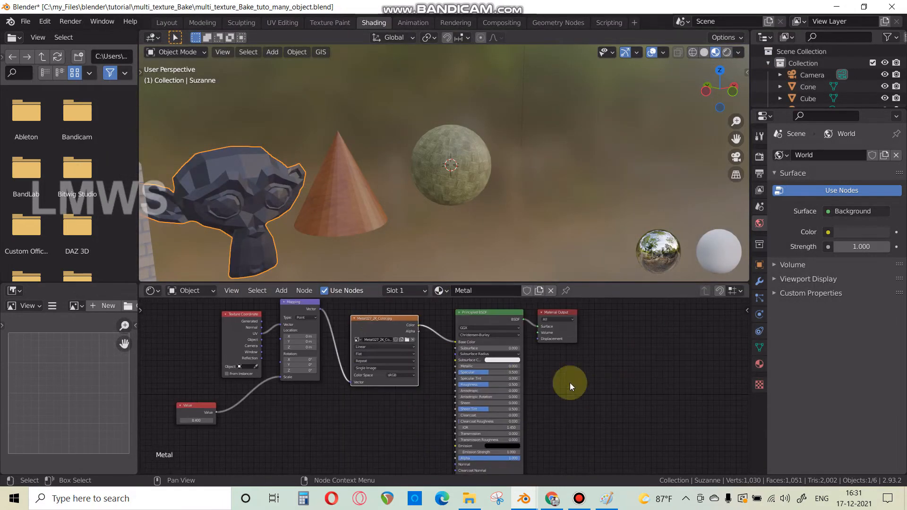
{"action": "left_click", "coordinate": [625, 385]}
{"action": "scroll", "coordinate": [286, 184], "scroll_direction": "down", "scroll_amount": 4}
{"action": "middle_click_drag", "start_coordinate": [324, 222], "coordinate": [368, 174]}
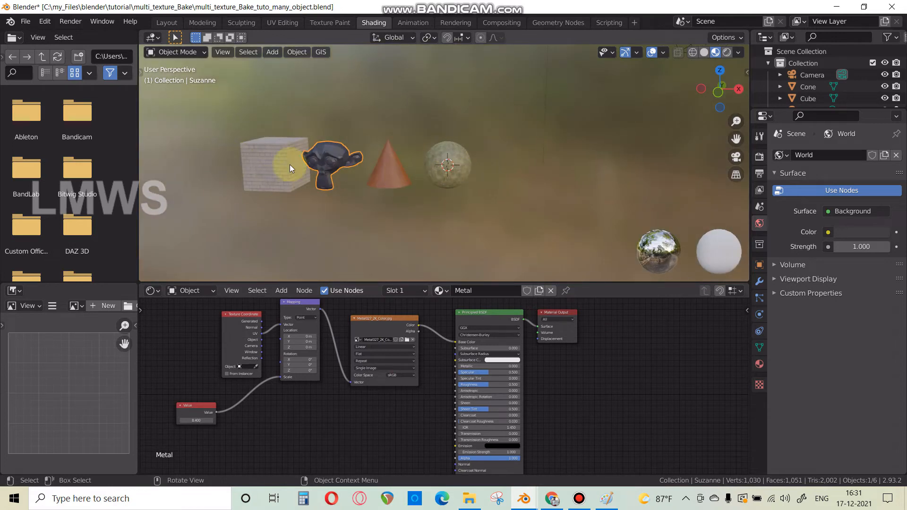
- Add an Image Texture node to the sphere's Fabric material
{"action": "left_click", "coordinate": [758, 365]}
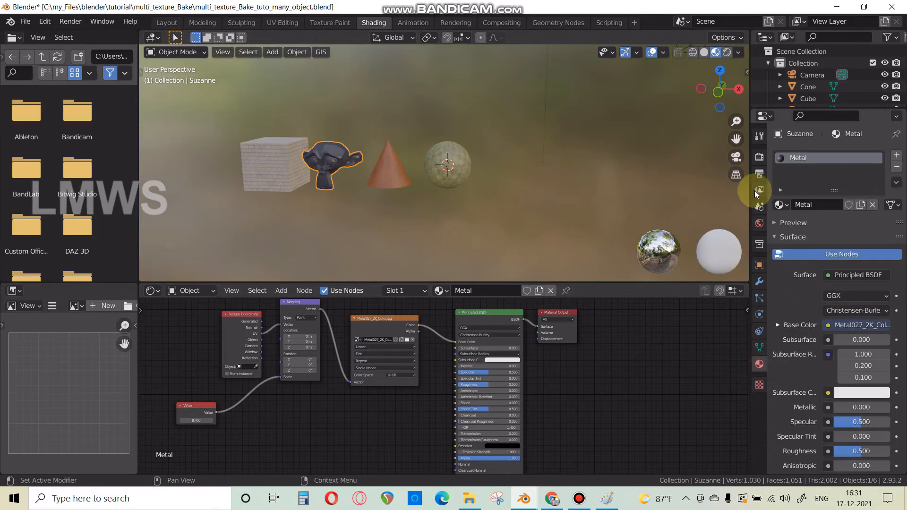
{"action": "left_click", "coordinate": [381, 183]}
{"action": "left_click", "coordinate": [447, 166]}
{"action": "left_click", "coordinate": [831, 163]}
{"action": "left_click", "coordinate": [587, 410]}
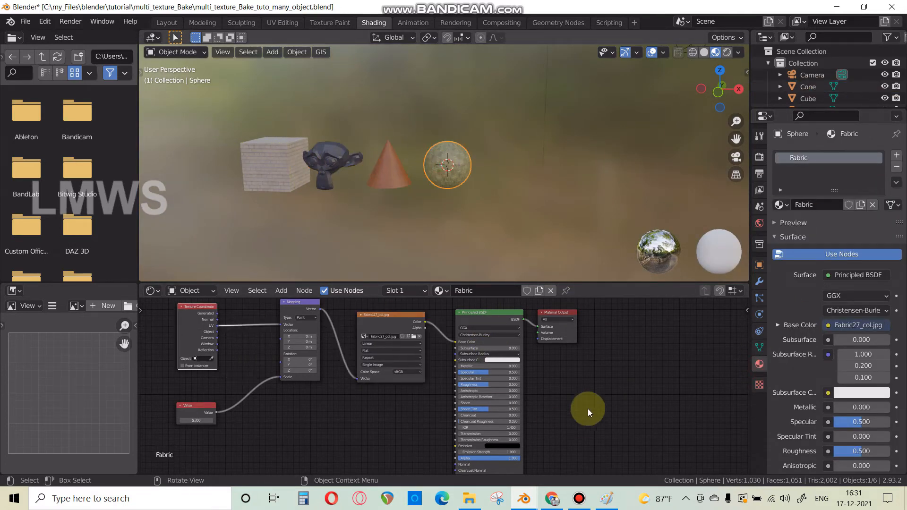
{"action": "key", "text": "shift+a"}
{"action": "type", "text": "iamge"}
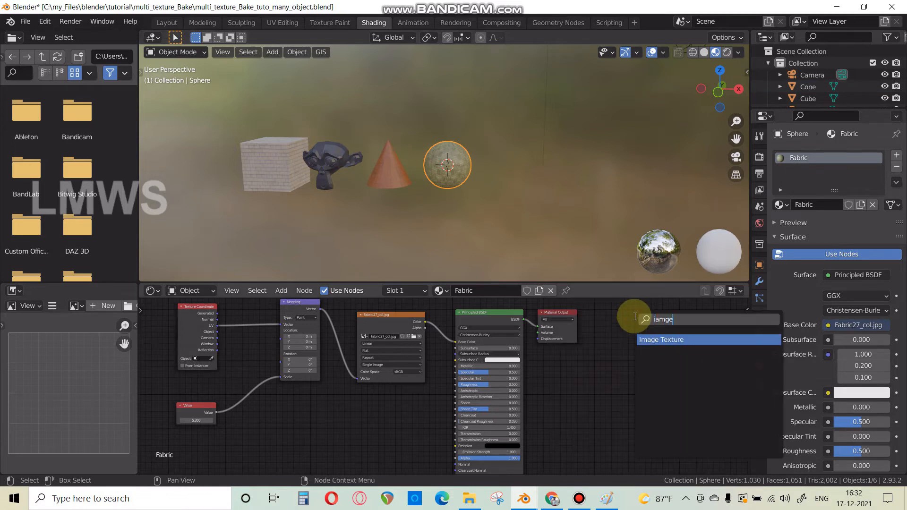
{"action": "key", "text": "Return"}
- Create a new 1024 × 1024 px image named Baking_Image in the added Image Texture node
{"action": "left_click", "coordinate": [622, 384]}
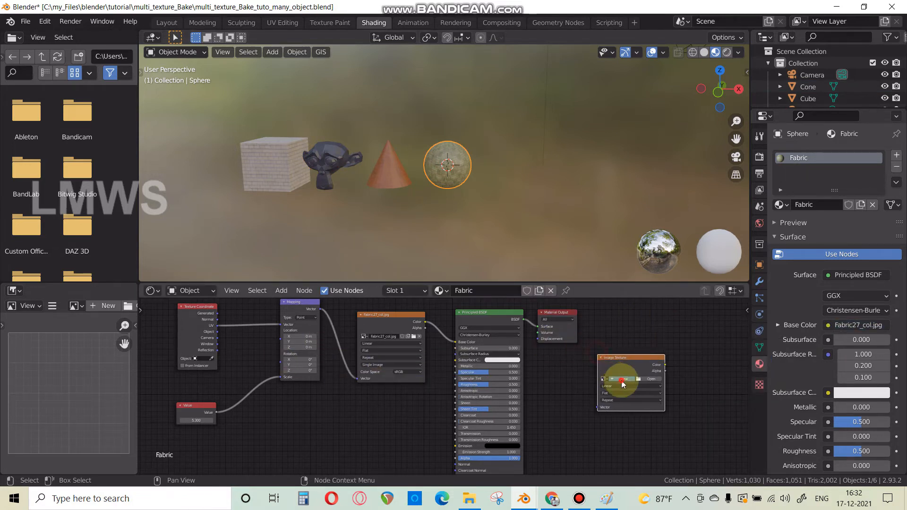
{"action": "left_click", "coordinate": [623, 384]}
{"action": "left_click", "coordinate": [653, 381]}
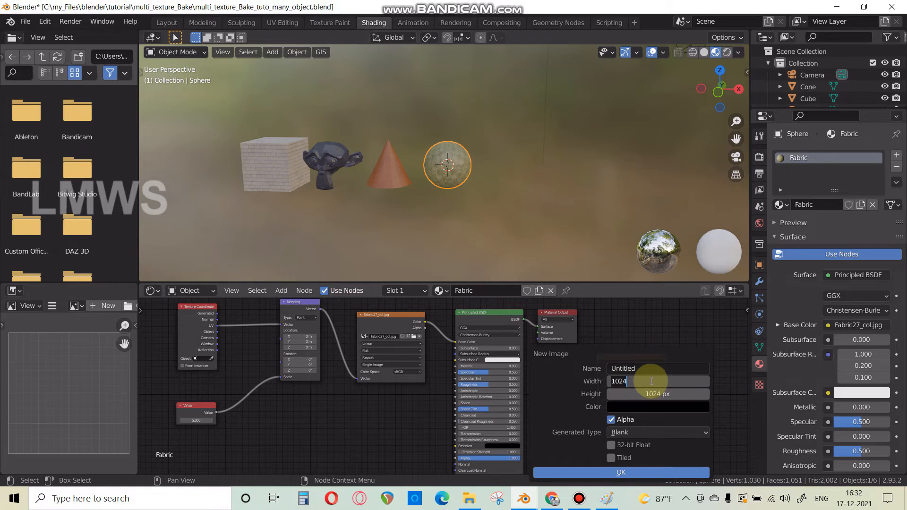
{"action": "left_click", "coordinate": [641, 369]}
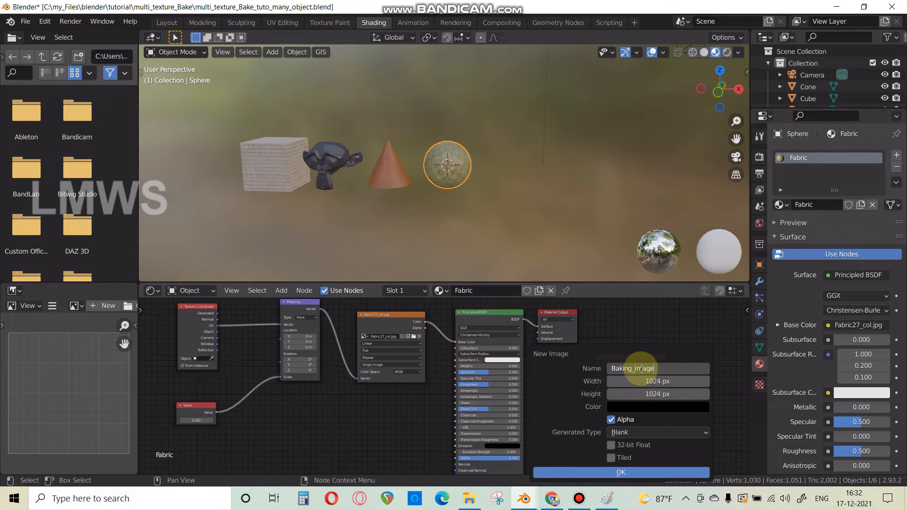
{"action": "key", "text": "Return"}
- Paste a copy of the Baking_Image texture node into the materials of the cone, monkey head and cube
{"action": "scroll", "coordinate": [645, 366], "scroll_direction": "up", "scroll_amount": 1}
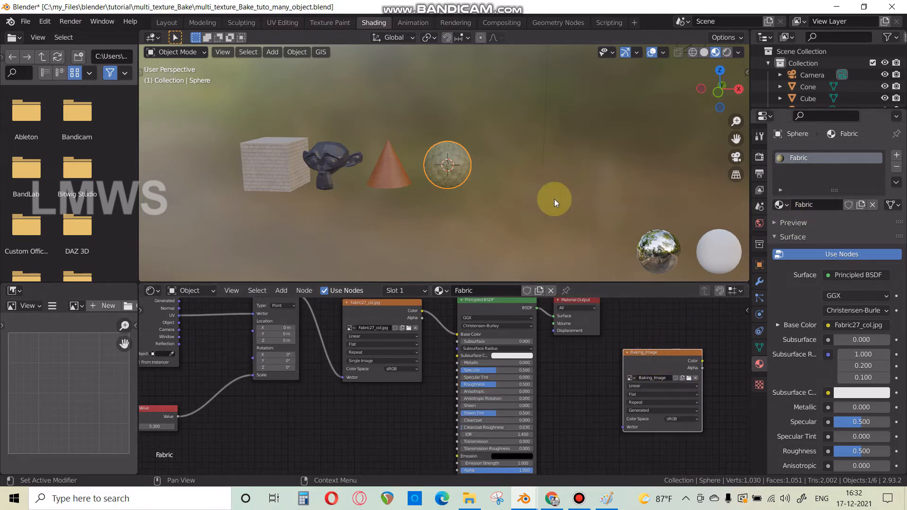
{"action": "left_click", "coordinate": [402, 178]}
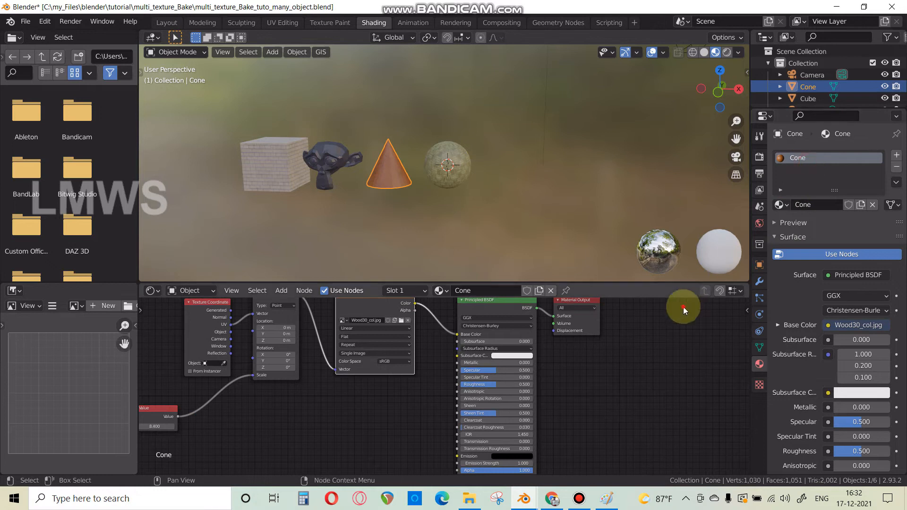
{"action": "key", "text": "ctrl+v"}
{"action": "left_click", "coordinate": [336, 149]}
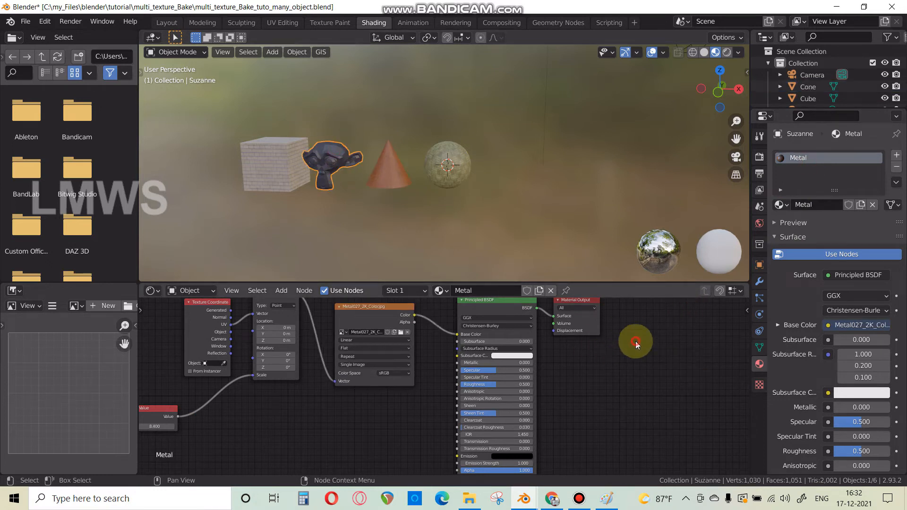
{"action": "key", "text": "ctrl+v"}
{"action": "left_click", "coordinate": [274, 152]}
{"action": "key", "text": "ctrl+v"}
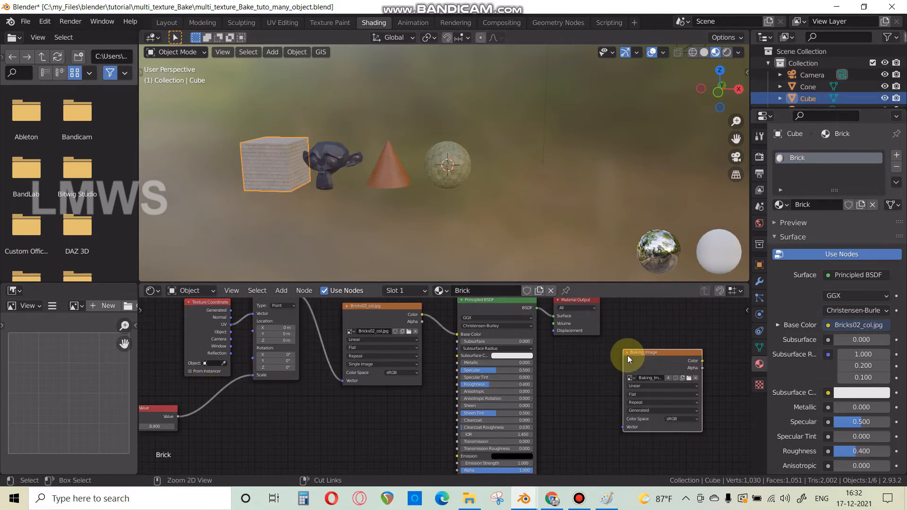
- Go through the four objects' materials and deselect the Baking_Image node in the cone, monkey head and cube materials
{"action": "left_click", "coordinate": [388, 165]}
{"action": "left_click", "coordinate": [451, 165]}
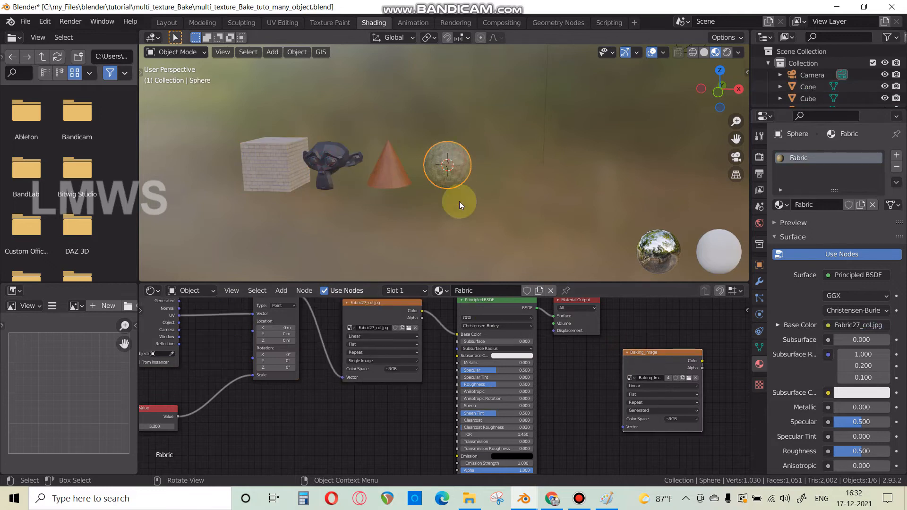
{"action": "left_click", "coordinate": [359, 161]}
{"action": "left_click", "coordinate": [388, 165]}
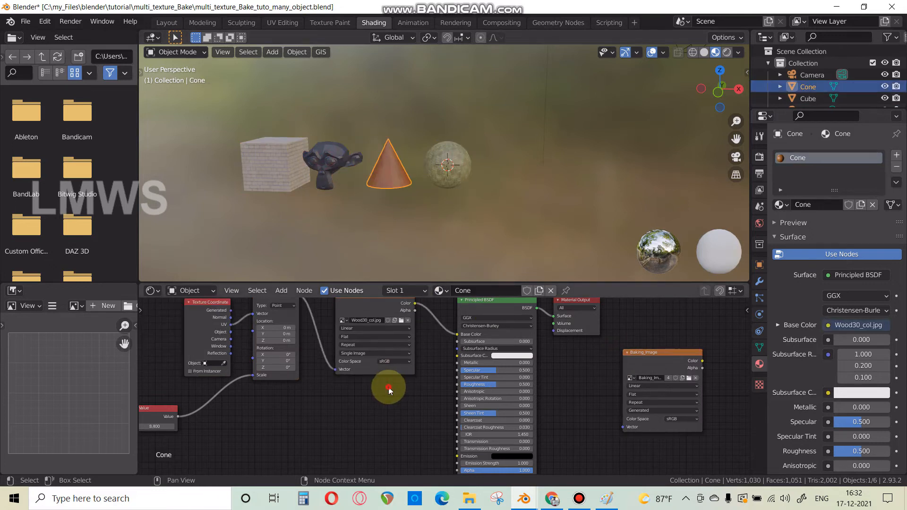
{"action": "left_click", "coordinate": [325, 160]}
{"action": "left_click", "coordinate": [373, 426]}
{"action": "left_click", "coordinate": [268, 146]}
{"action": "left_click", "coordinate": [351, 399]}
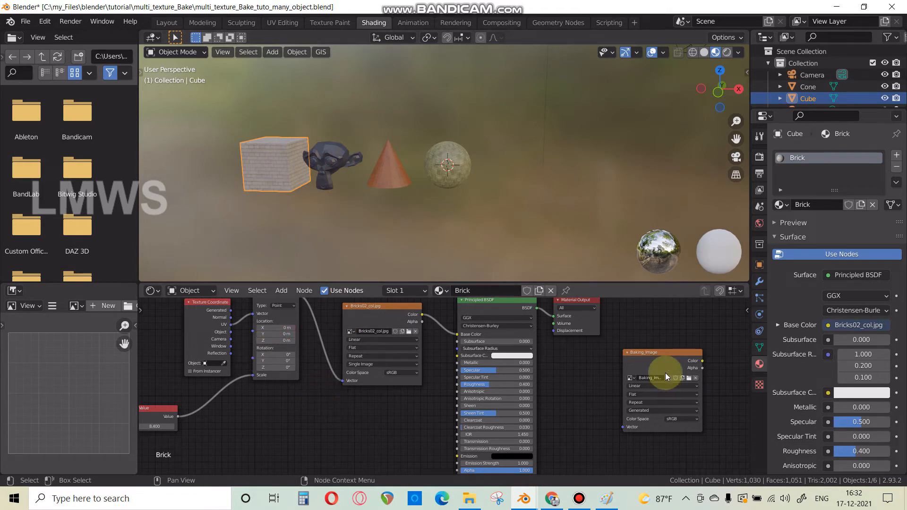
- Make the Baking_Image node the selected node in the materials of the cube, monkey head, cone and sphere
{"action": "left_click", "coordinate": [664, 359]}
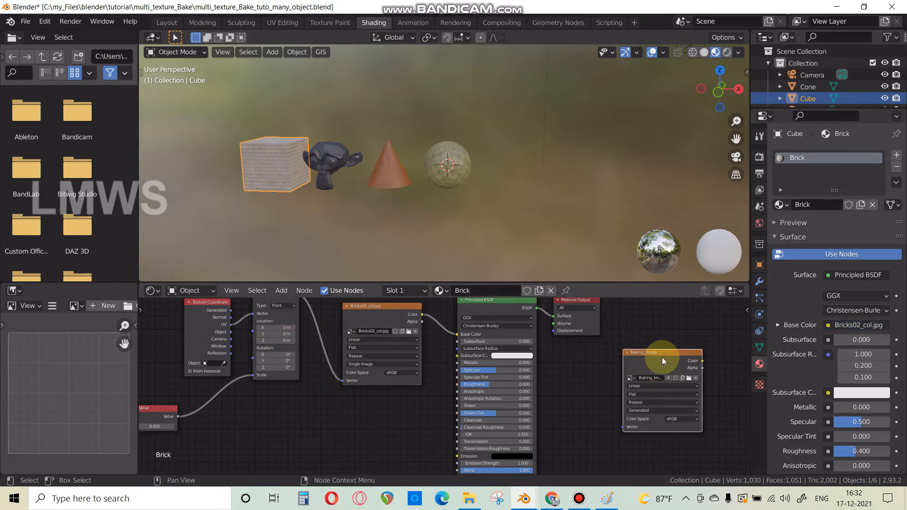
{"action": "left_click", "coordinate": [353, 168]}
{"action": "left_click", "coordinate": [653, 353]}
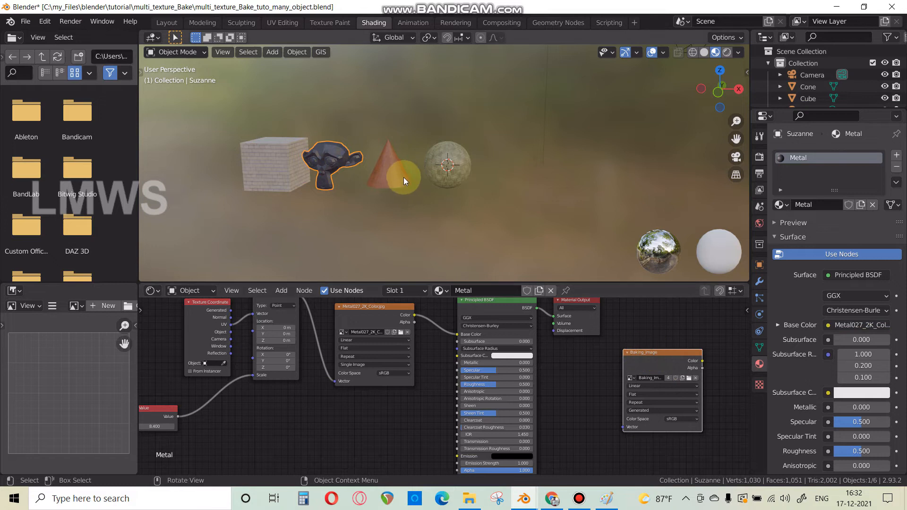
{"action": "left_click", "coordinate": [403, 177]}
{"action": "left_click", "coordinate": [628, 337]}
{"action": "left_click", "coordinate": [447, 165]}
{"action": "left_click", "coordinate": [668, 365]}
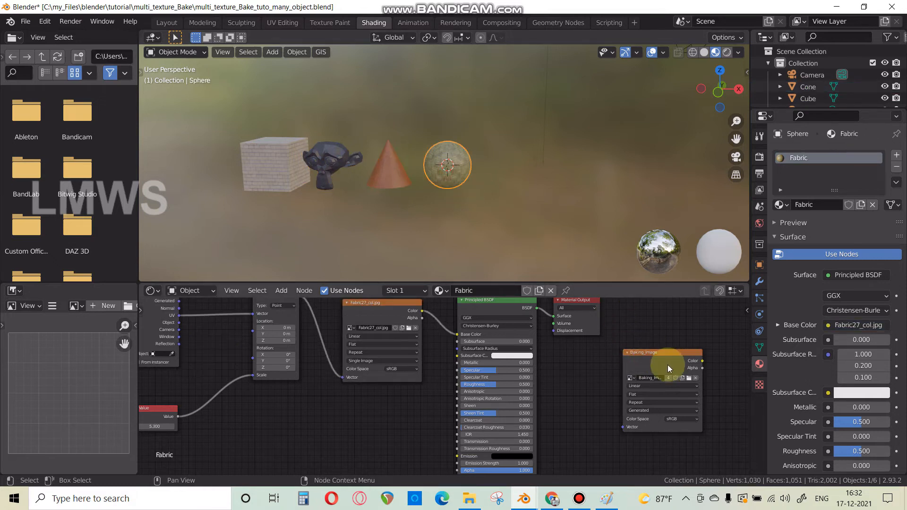
- In the Layout workspace, split the 3D viewport into three areas and turn one of the new areas into a Shader Editor
{"action": "left_click", "coordinate": [166, 23]}
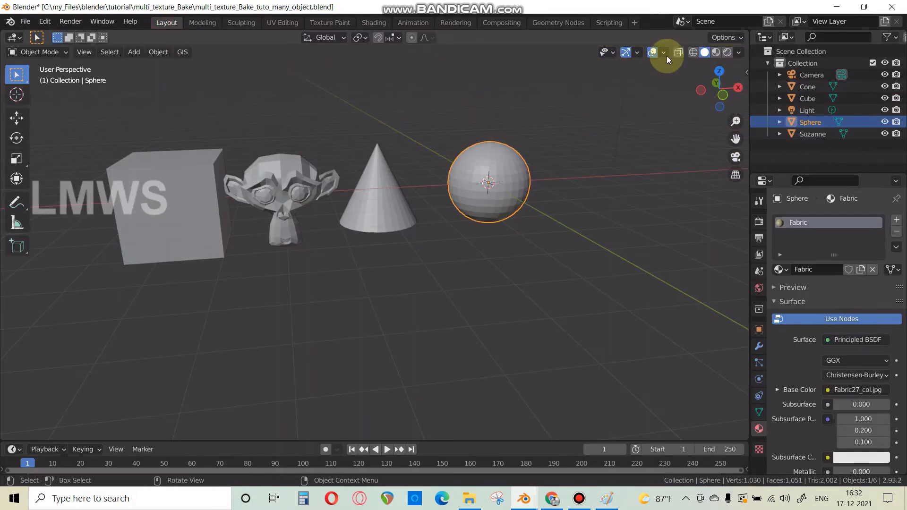
{"action": "left_click_drag", "start_coordinate": [741, 30], "coordinate": [354, 270]}
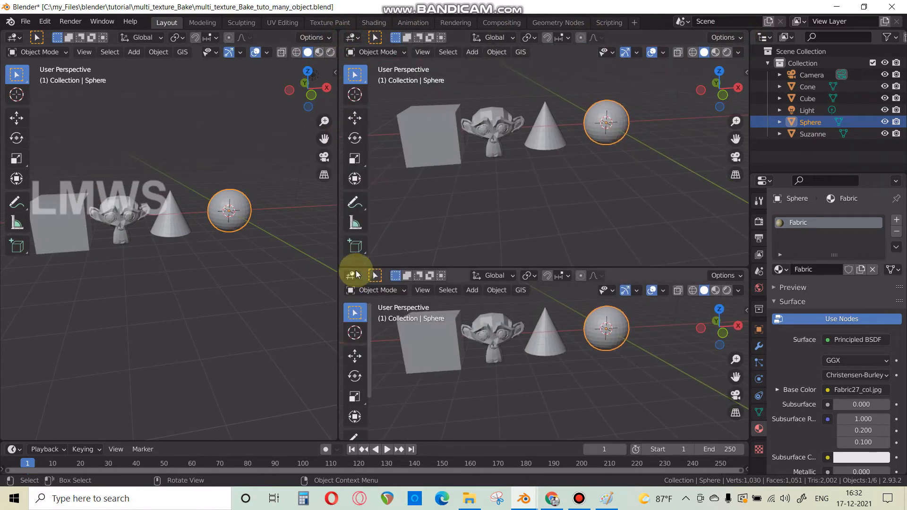
{"action": "left_click", "coordinate": [351, 275]}
{"action": "left_click", "coordinate": [381, 384]}
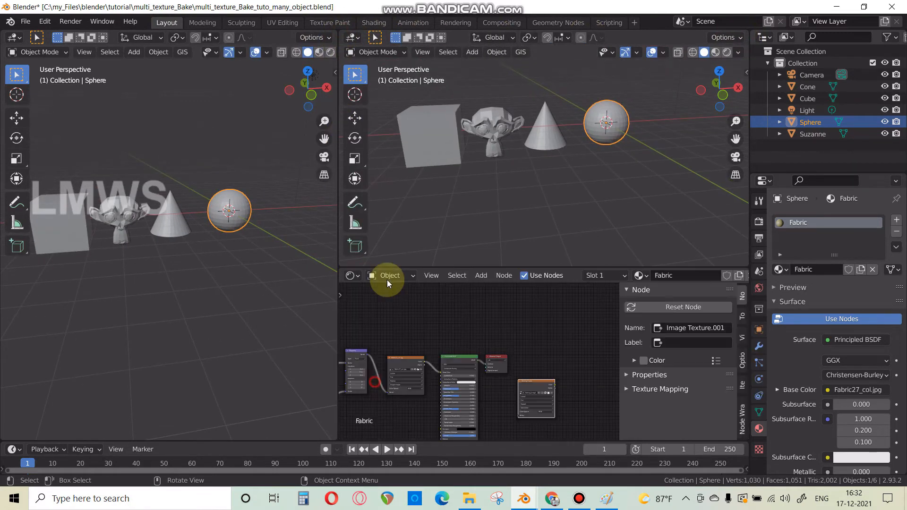
- Turn the area above the Shader Editor into an Image Editor displaying Baking_Image
{"action": "left_click", "coordinate": [353, 37]}
{"action": "left_click", "coordinate": [383, 82]}
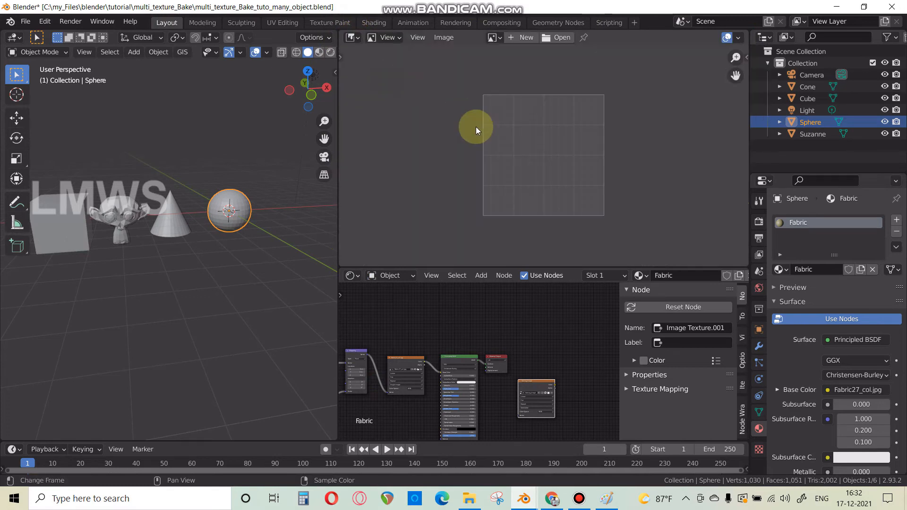
{"action": "left_click", "coordinate": [492, 41]}
{"action": "left_click", "coordinate": [531, 56]}
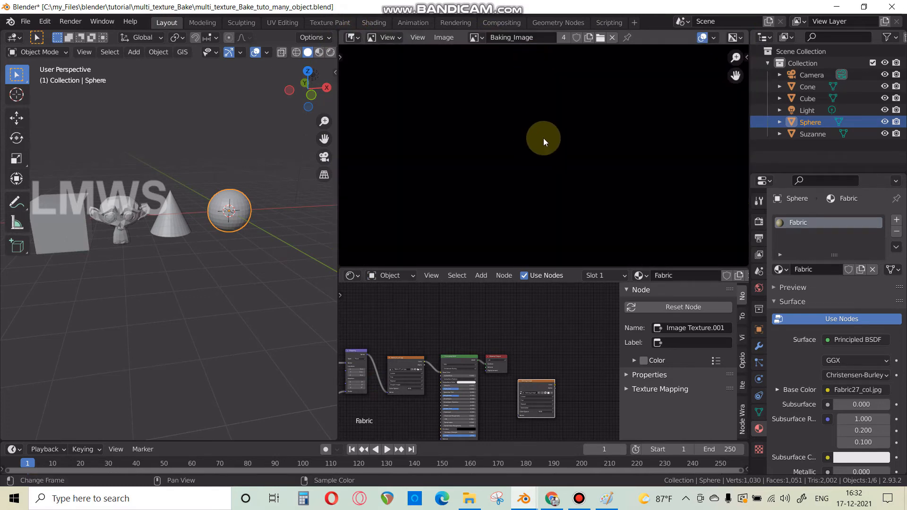
{"action": "scroll", "coordinate": [496, 354], "scroll_direction": "down", "scroll_amount": 3}
{"action": "scroll", "coordinate": [495, 340], "scroll_direction": "up", "scroll_amount": 4}
{"action": "middle_click_drag", "start_coordinate": [477, 407], "coordinate": [453, 361]}
{"action": "scroll", "coordinate": [532, 348], "scroll_direction": "up", "scroll_amount": 1}
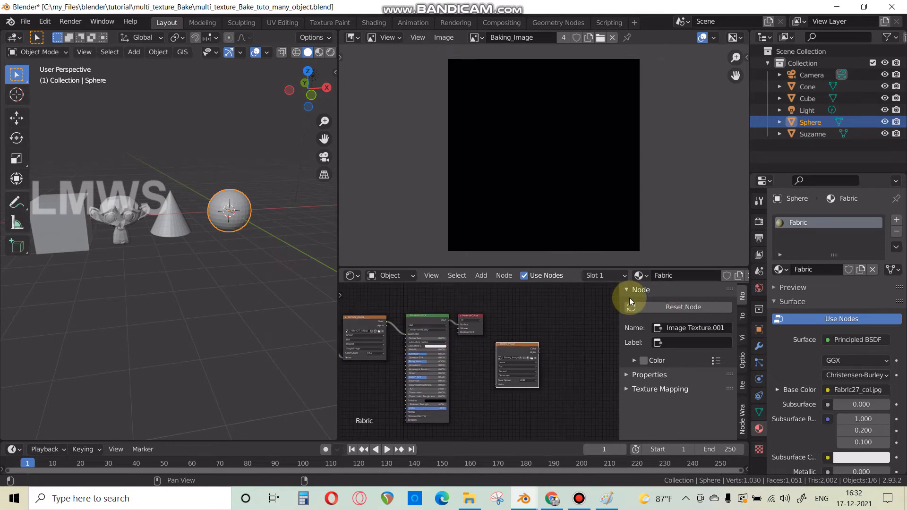
{"action": "scroll", "coordinate": [213, 233], "scroll_direction": "down", "scroll_amount": 2}
{"action": "left_click_drag", "start_coordinate": [79, 168], "coordinate": [225, 239]}
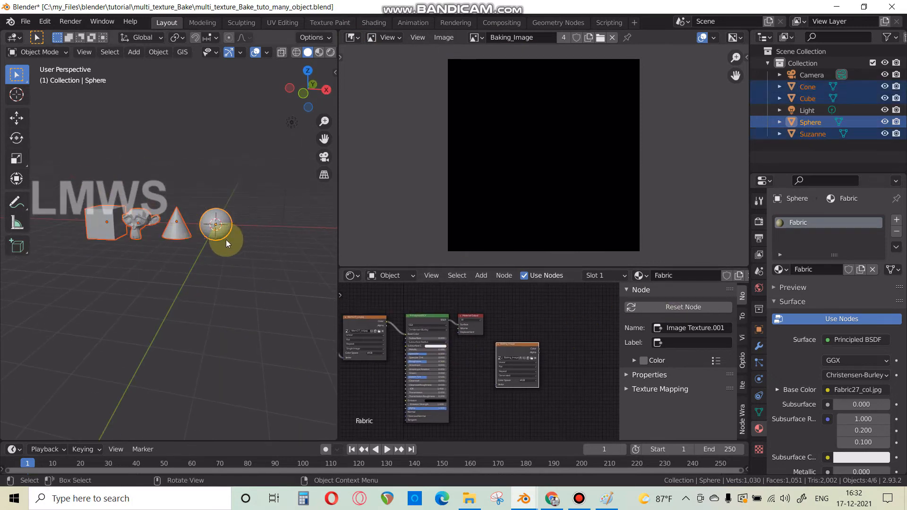
{"action": "middle_click_drag", "start_coordinate": [225, 240], "coordinate": [180, 232]}
{"action": "scroll", "coordinate": [181, 231], "scroll_direction": "up", "scroll_amount": 2}
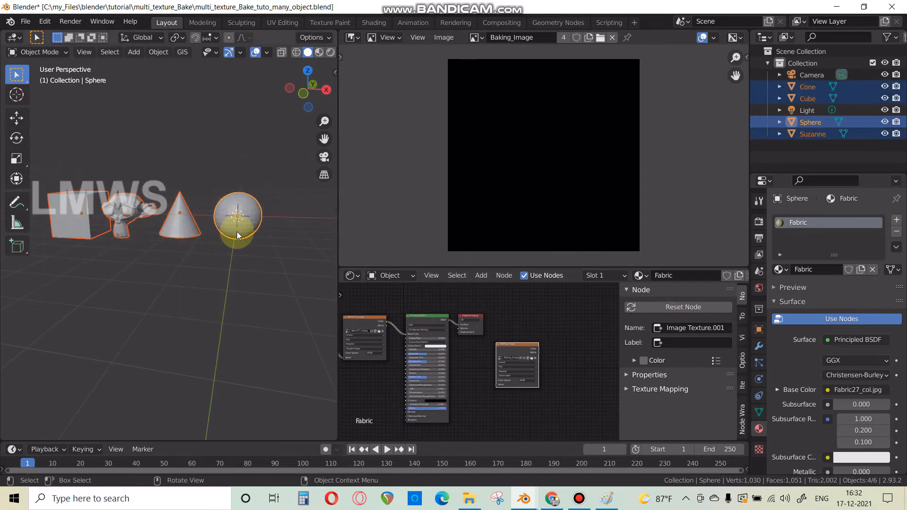
{"action": "scroll", "coordinate": [236, 233], "scroll_direction": "up", "scroll_amount": 4}
{"action": "left_click", "coordinate": [254, 230]}
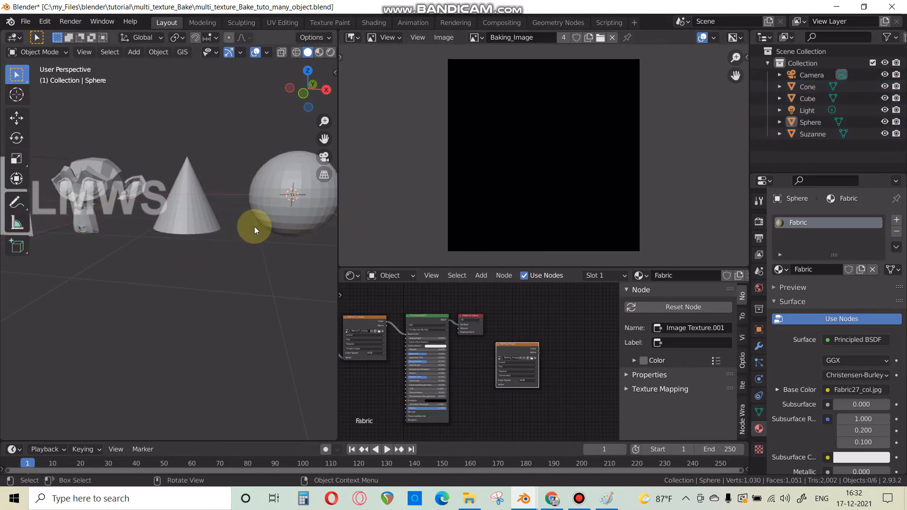
- Select the faces on one half of the monkey head in Edit Mode, clear the selection and return to Object Mode
{"action": "left_click", "coordinate": [91, 198]}
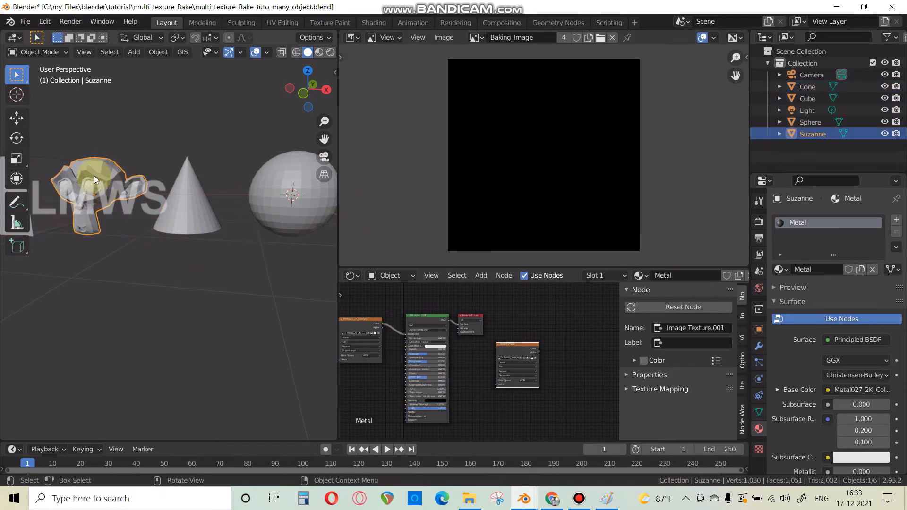
{"action": "middle_click_drag", "start_coordinate": [94, 179], "coordinate": [141, 178]}
{"action": "scroll", "coordinate": [89, 187], "scroll_direction": "down", "scroll_amount": 1}
{"action": "key", "text": "Tab"}
{"action": "left_click_drag", "start_coordinate": [91, 155], "coordinate": [57, 263]}
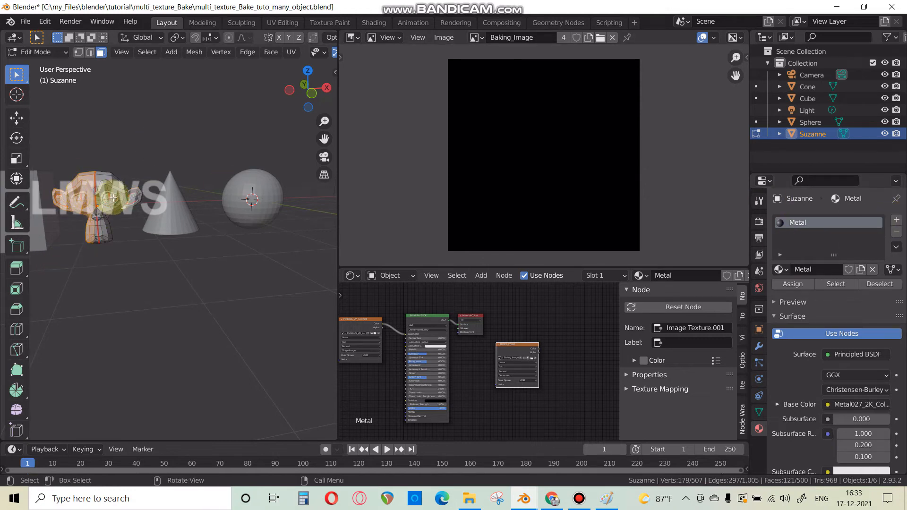
{"action": "scroll", "coordinate": [520, 364], "scroll_direction": "up", "scroll_amount": 2}
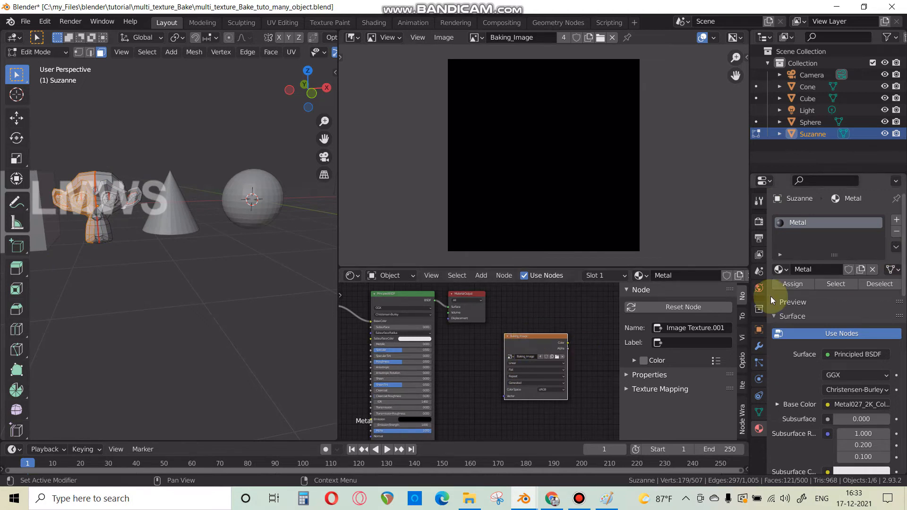
{"action": "scroll", "coordinate": [188, 283], "scroll_direction": "down", "scroll_amount": 3}
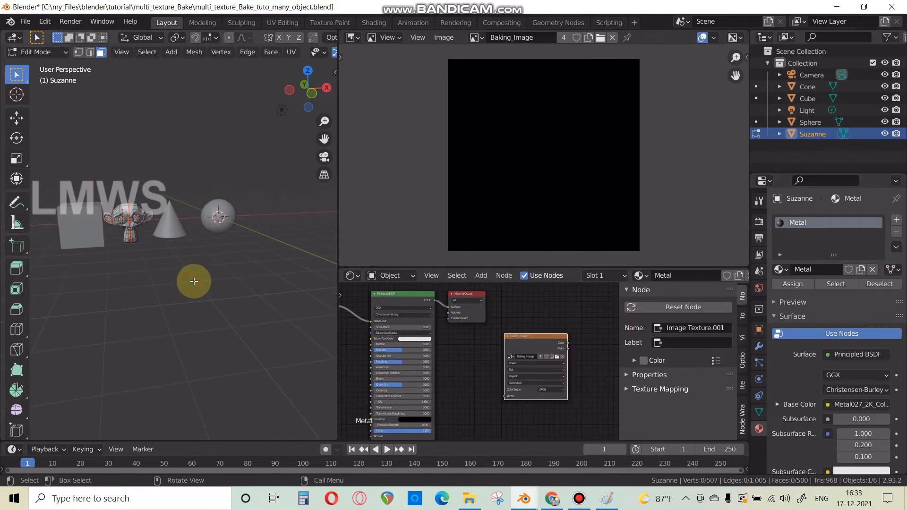
{"action": "key", "text": "Tab"}
- Select the cube, monkey head, cone and sphere together and set the render engine to Cycles
{"action": "left_click_drag", "start_coordinate": [245, 161], "coordinate": [14, 248]}
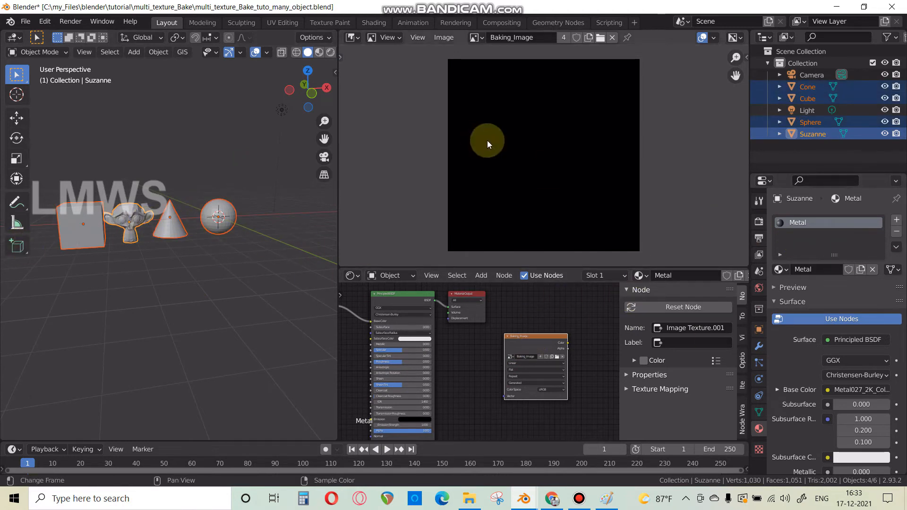
{"action": "left_click", "coordinate": [759, 222]}
{"action": "left_click", "coordinate": [850, 220]}
{"action": "left_click", "coordinate": [843, 248]}
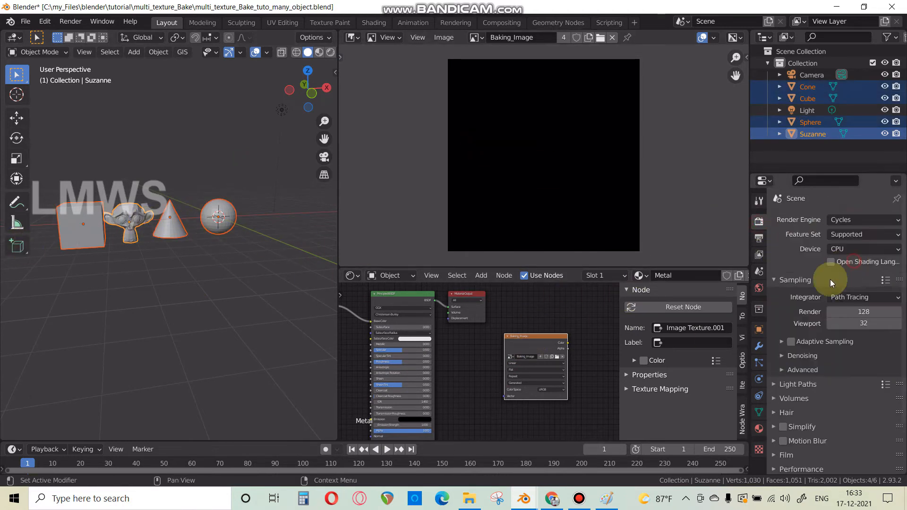
{"action": "scroll", "coordinate": [817, 330], "scroll_direction": "down", "scroll_amount": 3}
{"action": "left_click", "coordinate": [758, 428]}
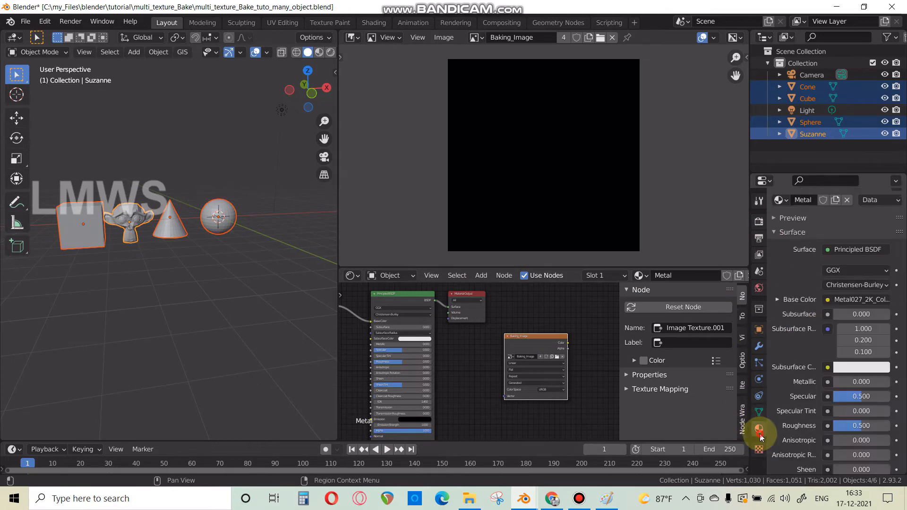
{"action": "scroll", "coordinate": [830, 399], "scroll_direction": "down", "scroll_amount": 2}
{"action": "scroll", "coordinate": [844, 284], "scroll_direction": "up", "scroll_amount": 2}
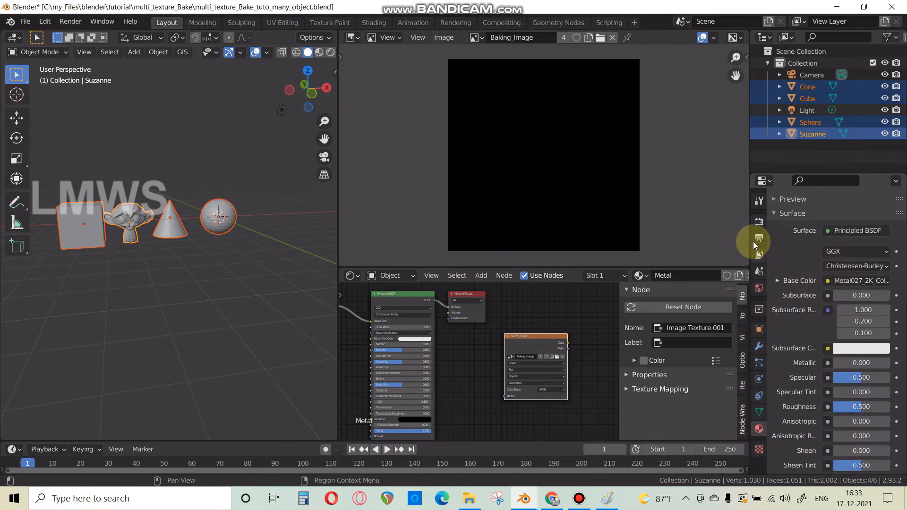
- Set the bake type to Diffuse with only the Color contribution and bake the four selected objects into Baking_Image
{"action": "left_click", "coordinate": [758, 221]}
{"action": "left_click", "coordinate": [787, 425]}
{"action": "scroll", "coordinate": [808, 397], "scroll_direction": "down", "scroll_amount": 5}
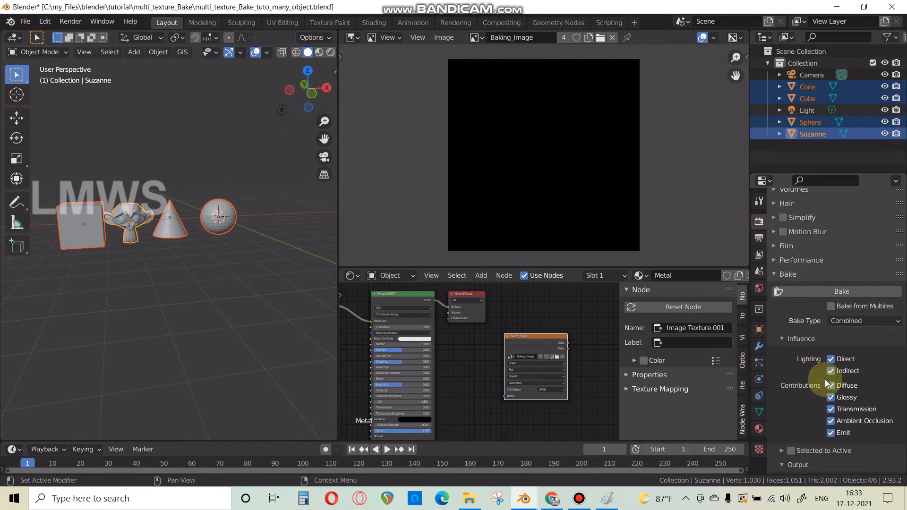
{"action": "left_click", "coordinate": [849, 320]}
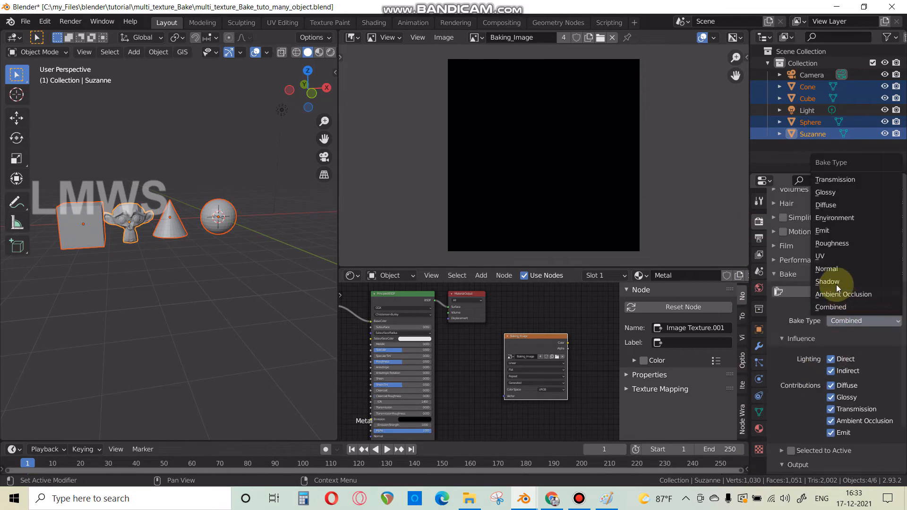
{"action": "left_click", "coordinate": [826, 205]}
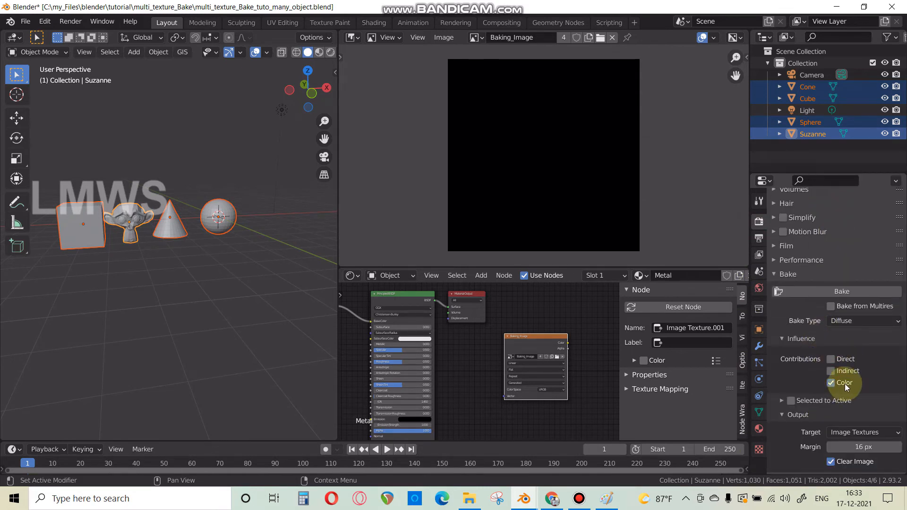
{"action": "scroll", "coordinate": [803, 416], "scroll_direction": "down", "scroll_amount": 2}
{"action": "left_click", "coordinate": [838, 251]}
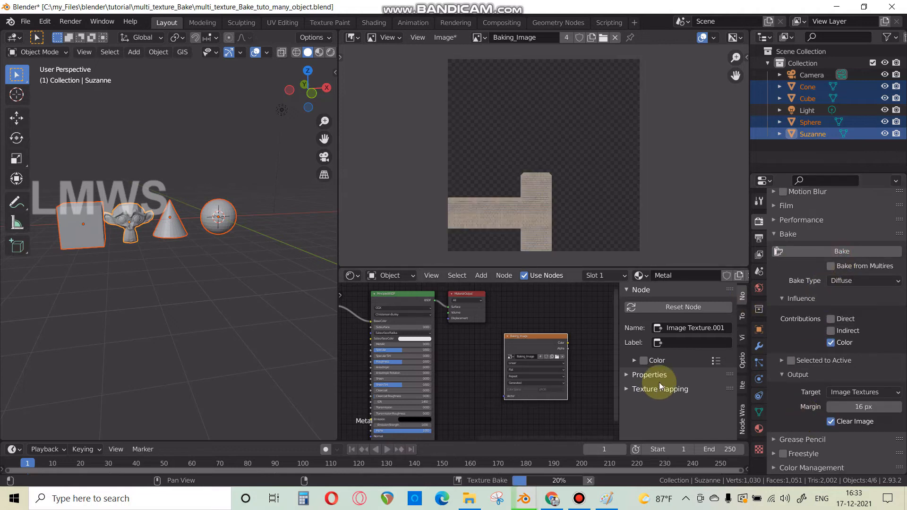
- Examine the textures baked for the cube, monkey head, cone and sphere in Baking_Image, checking the spacing between islands
{"action": "scroll", "coordinate": [69, 236], "scroll_direction": "up", "scroll_amount": 2}
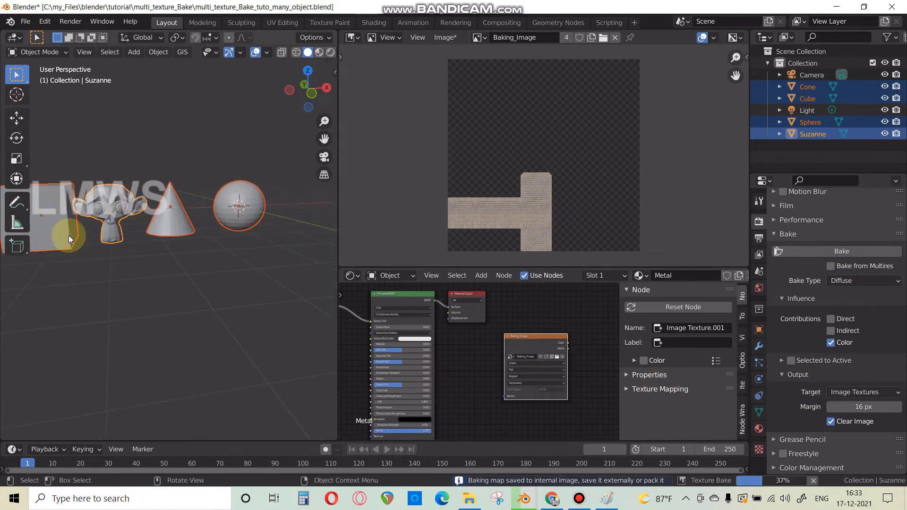
{"action": "scroll", "coordinate": [547, 203], "scroll_direction": "up", "scroll_amount": 4}
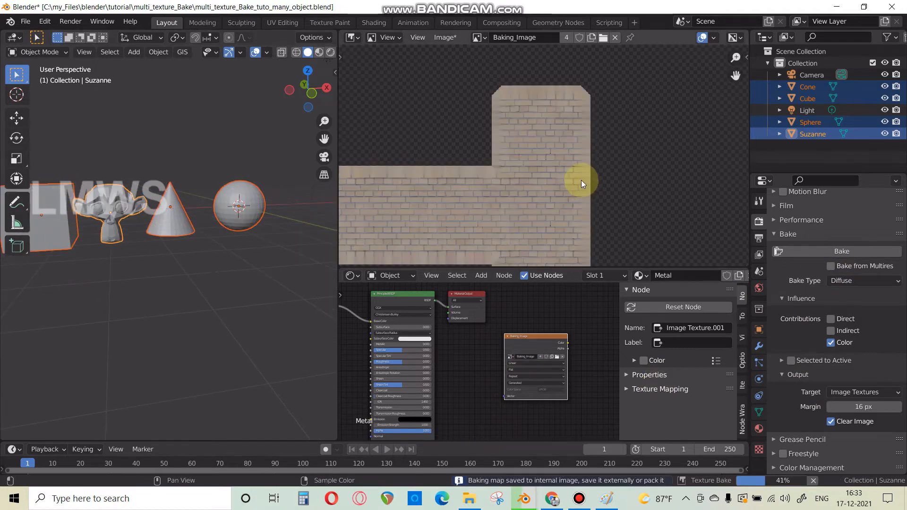
{"action": "scroll", "coordinate": [571, 189], "scroll_direction": "down", "scroll_amount": 2}
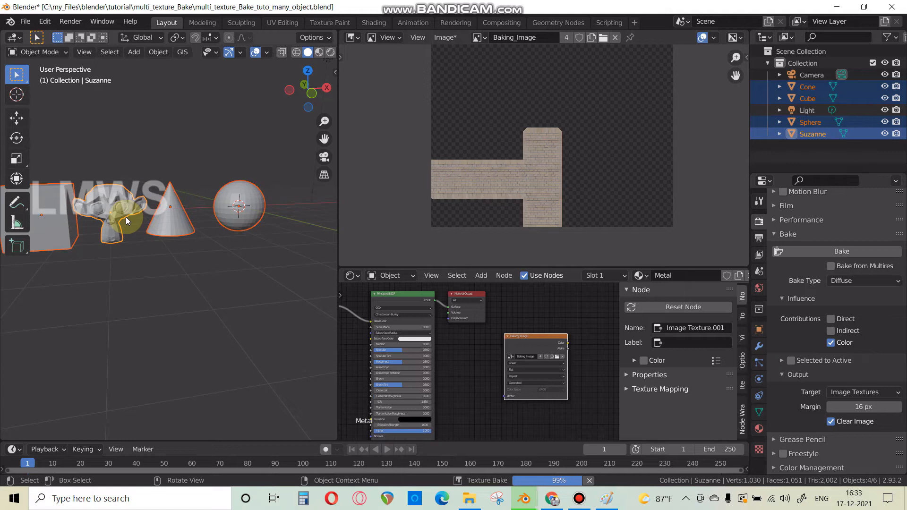
{"action": "scroll", "coordinate": [490, 186], "scroll_direction": "up", "scroll_amount": 5}
{"action": "scroll", "coordinate": [511, 180], "scroll_direction": "down", "scroll_amount": 2}
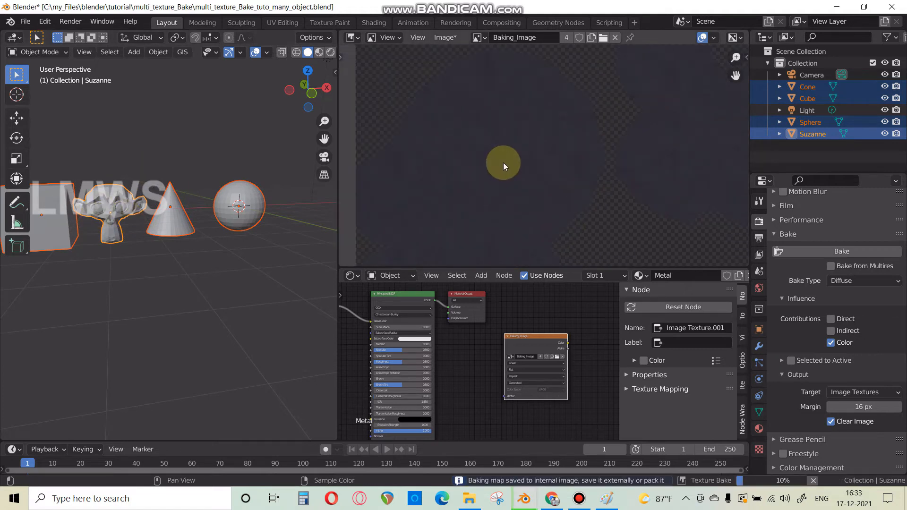
{"action": "scroll", "coordinate": [486, 154], "scroll_direction": "down", "scroll_amount": 3}
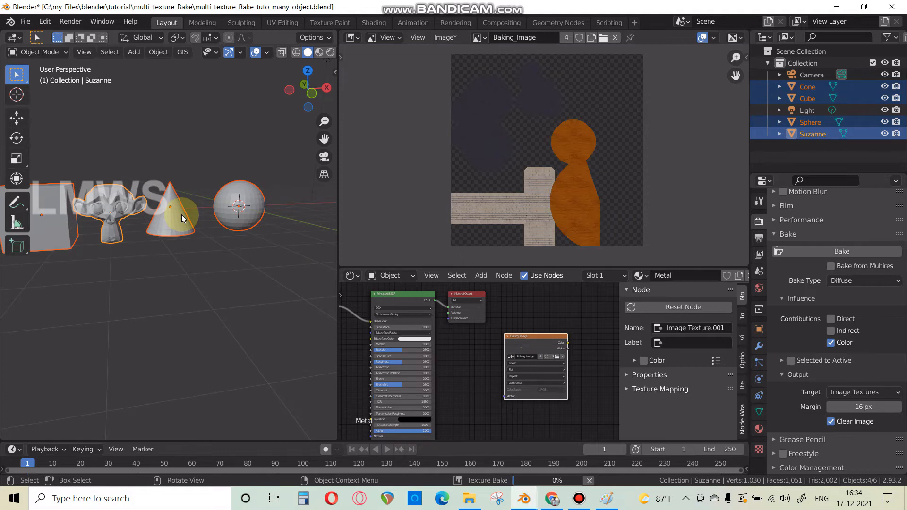
{"action": "scroll", "coordinate": [617, 134], "scroll_direction": "up", "scroll_amount": 2}
{"action": "scroll", "coordinate": [547, 186], "scroll_direction": "up", "scroll_amount": 4}
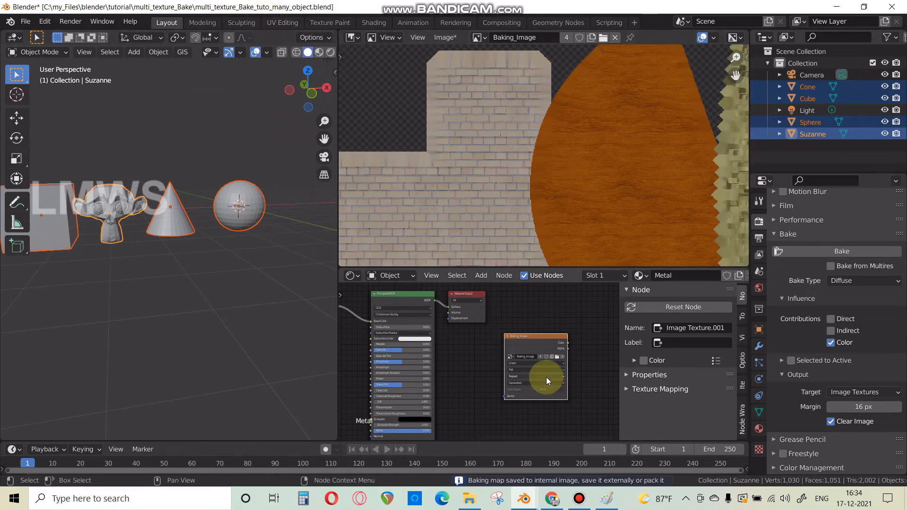
- In the UV Editing workspace, select the faces of the cone's fan-shaped side island in the shared UV layout
{"action": "left_click", "coordinate": [273, 21]}
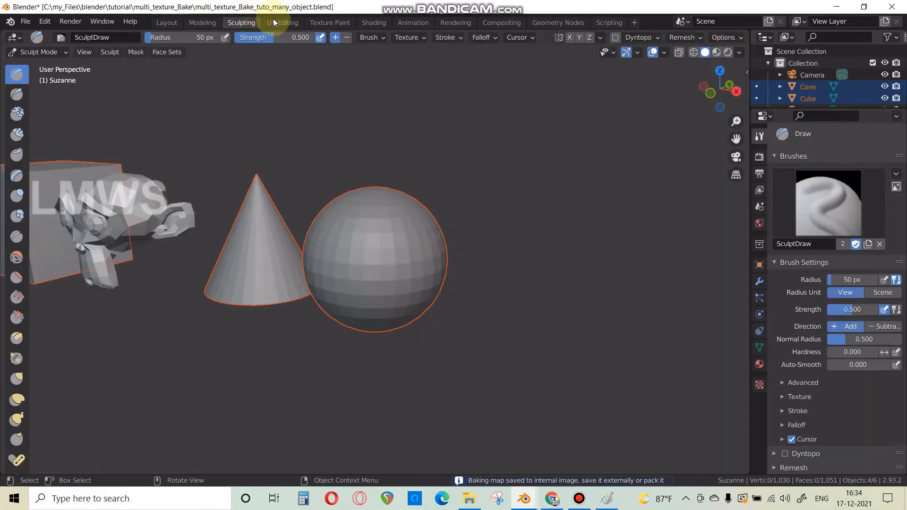
{"action": "scroll", "coordinate": [273, 265], "scroll_direction": "down", "scroll_amount": 3}
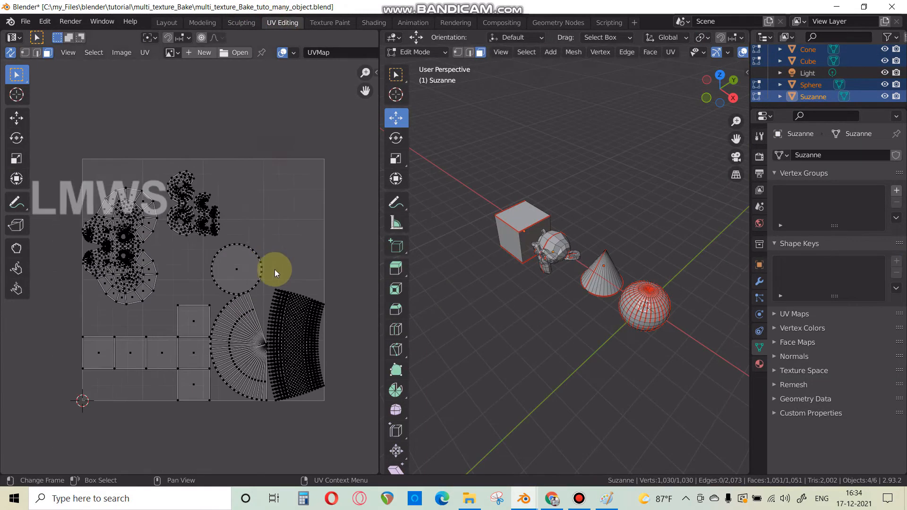
{"action": "scroll", "coordinate": [222, 248], "scroll_direction": "up", "scroll_amount": 4}
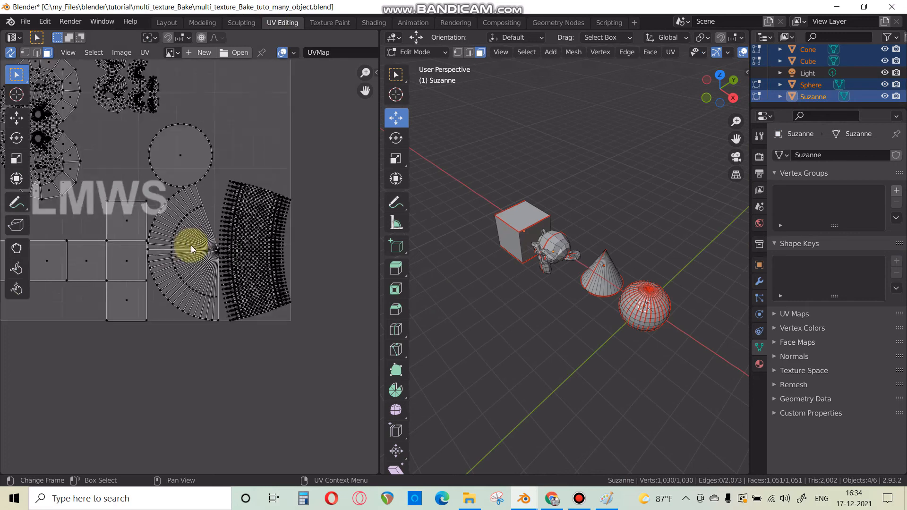
{"action": "left_click_drag", "start_coordinate": [225, 156], "coordinate": [140, 367]}
{"action": "scroll", "coordinate": [188, 283], "scroll_direction": "down", "scroll_amount": 3}
{"action": "middle_click_drag", "start_coordinate": [189, 275], "coordinate": [202, 348]}
{"action": "scroll", "coordinate": [203, 344], "scroll_direction": "up", "scroll_amount": 2}
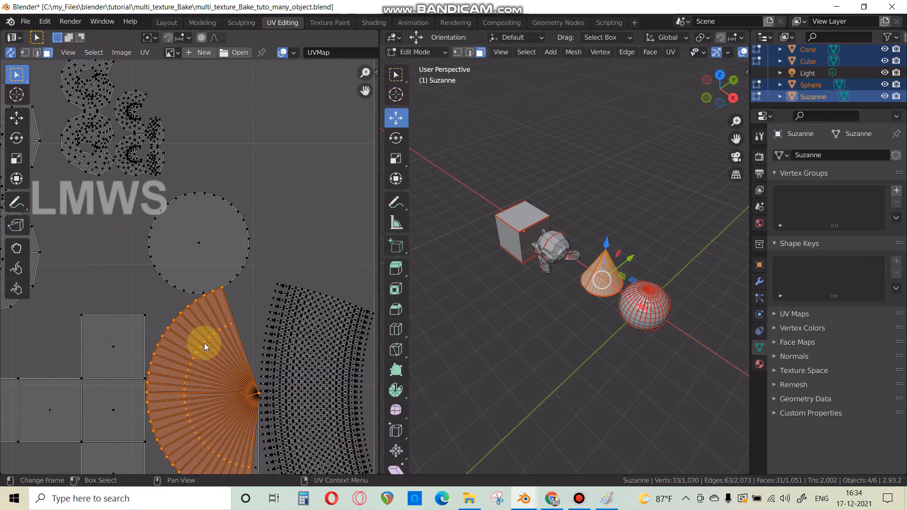
{"action": "scroll", "coordinate": [203, 345], "scroll_direction": "down", "scroll_amount": 1}
{"action": "key", "text": "g"}
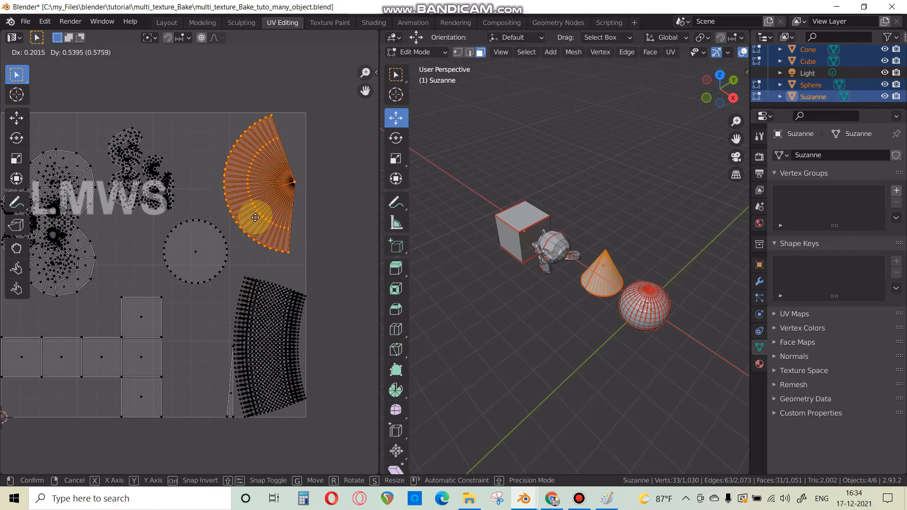
{"action": "left_click", "coordinate": [245, 241]}
{"action": "key", "text": "ctrl+z"}
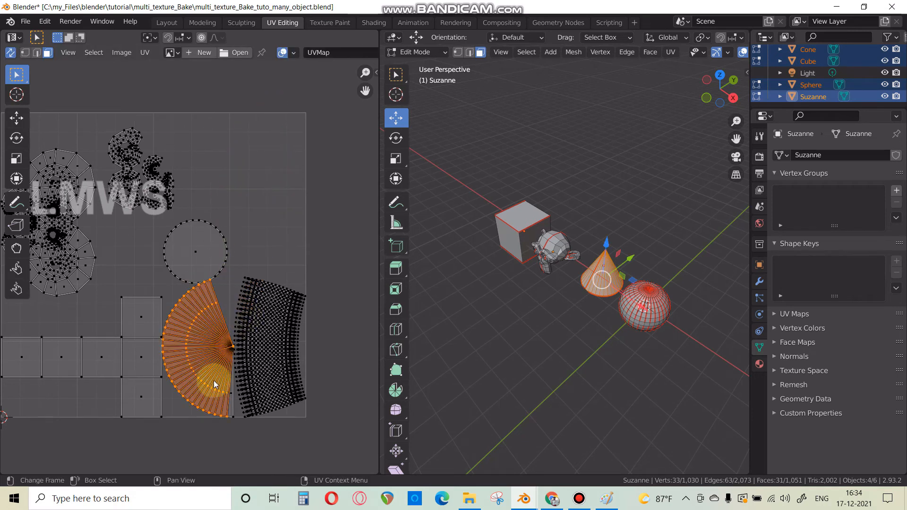
- Move the cone's complete fan-shaped UV island into the free space above the sphere's island and shift its round base island slightly left
{"action": "key", "text": "g"}
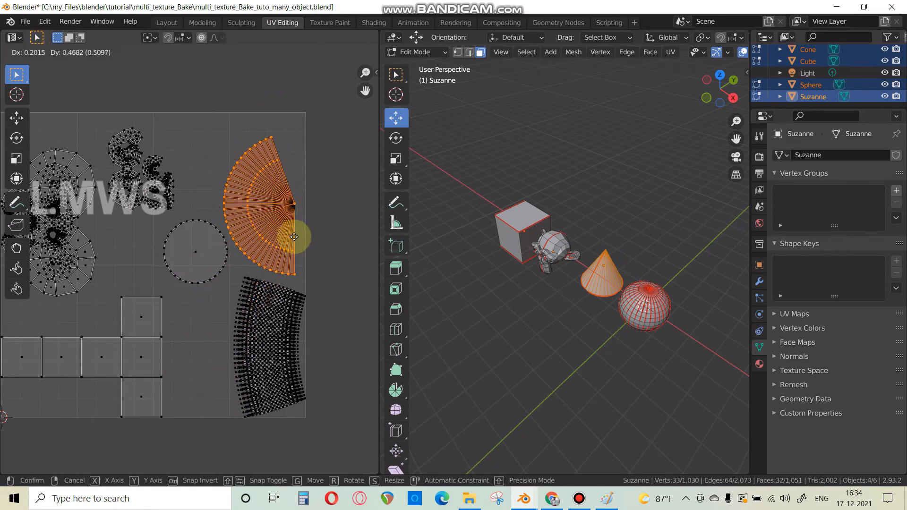
{"action": "left_click", "coordinate": [285, 237]}
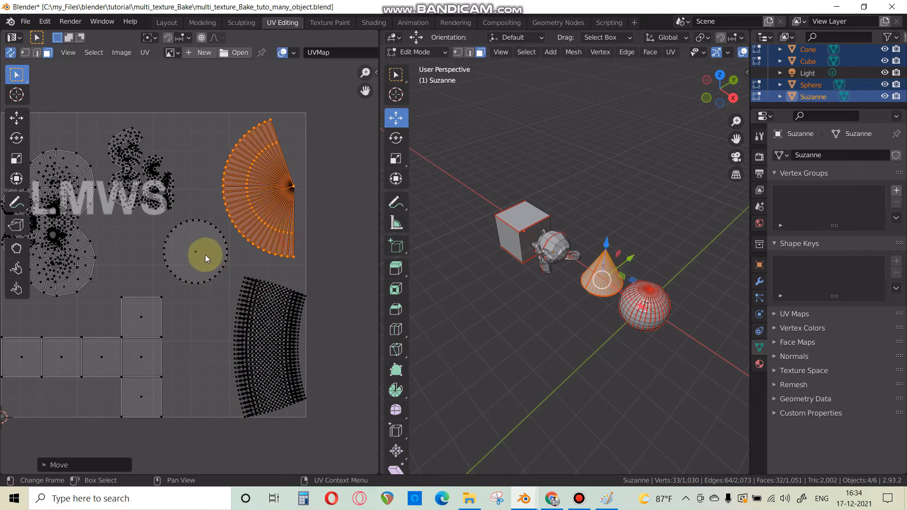
{"action": "left_click", "coordinate": [203, 253]}
{"action": "key", "text": "g"}
{"action": "left_click", "coordinate": [201, 254]}
- Save the blend file and return to the Layout workspace to inspect the brick, wood and wicker islands in Baking_Image
{"action": "key", "text": "ctrl+s"}
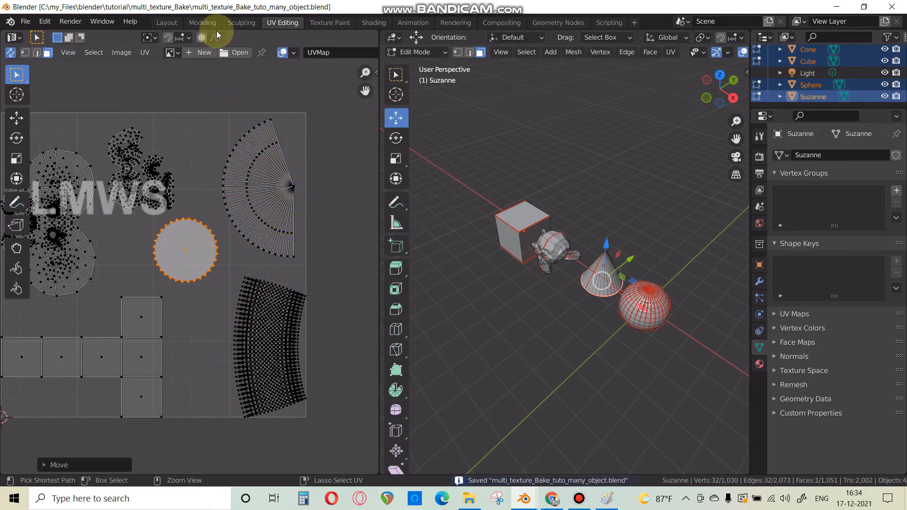
{"action": "left_click", "coordinate": [167, 22]}
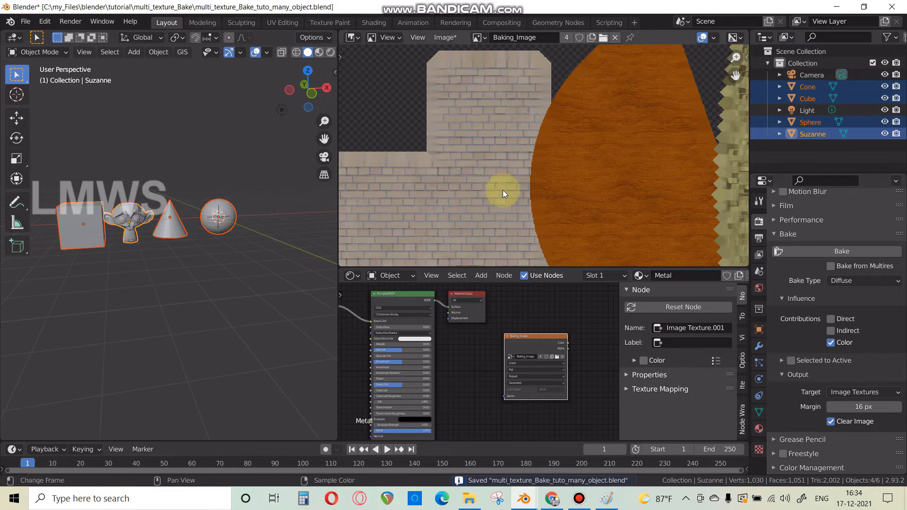
{"action": "scroll", "coordinate": [500, 193], "scroll_direction": "down", "scroll_amount": 4}
{"action": "scroll", "coordinate": [585, 178], "scroll_direction": "up", "scroll_amount": 3}
{"action": "middle_click_drag", "start_coordinate": [572, 125], "coordinate": [567, 153]}
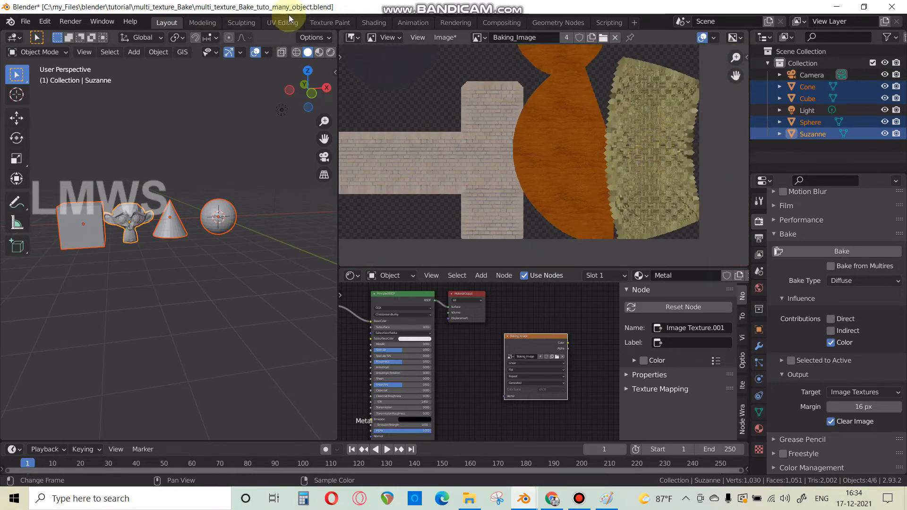
{"action": "scroll", "coordinate": [545, 149], "scroll_direction": "up", "scroll_amount": 3}
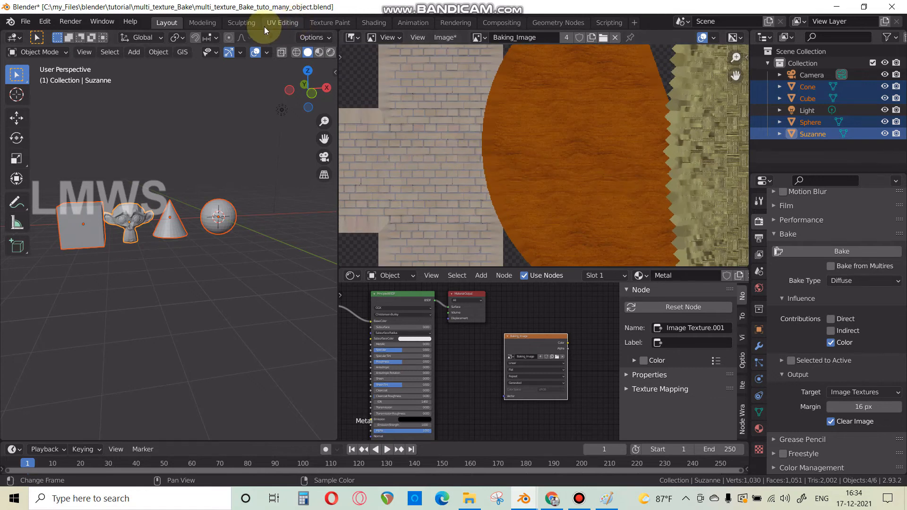
- Display Baking_Image behind the UV islands in the UV Editing workspace and compare the baked areas with the moved cone islands
{"action": "left_click", "coordinate": [276, 22]}
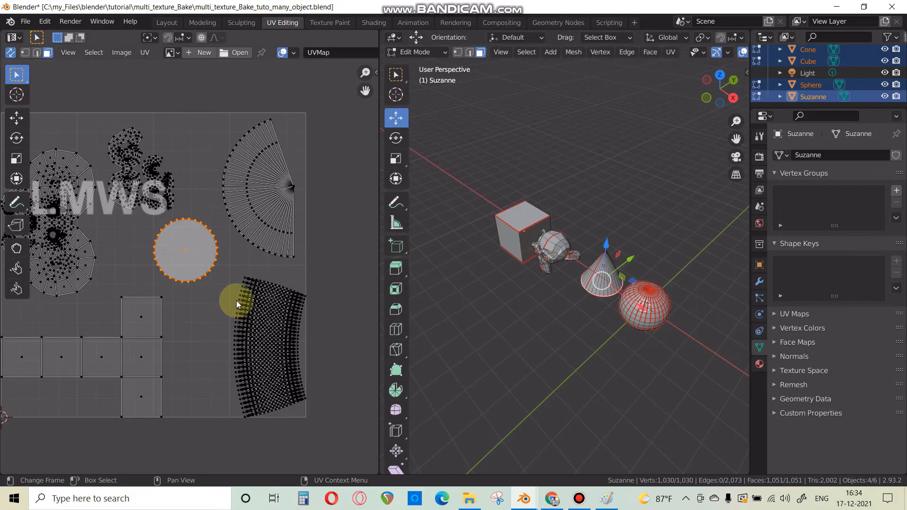
{"action": "left_click", "coordinate": [173, 53]}
{"action": "left_click", "coordinate": [198, 66]}
{"action": "scroll", "coordinate": [236, 299], "scroll_direction": "down", "scroll_amount": 5}
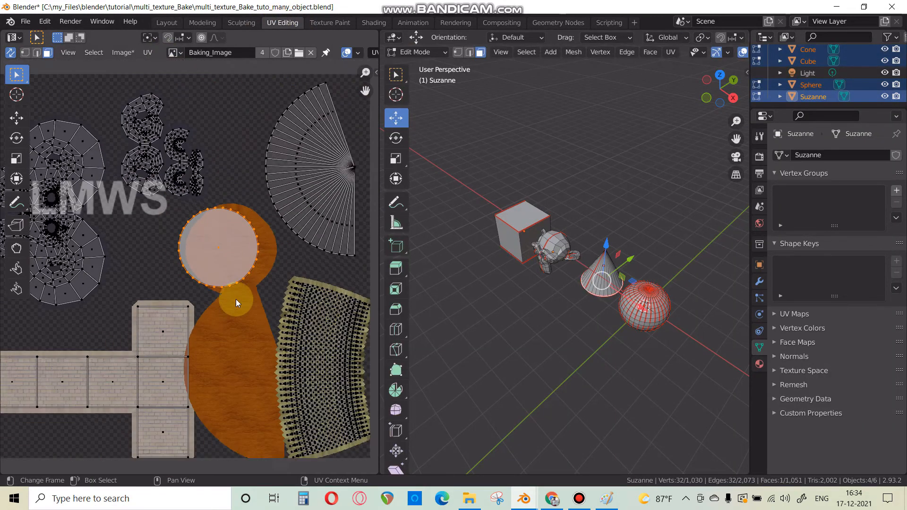
{"action": "scroll", "coordinate": [236, 299], "scroll_direction": "up", "scroll_amount": 3}
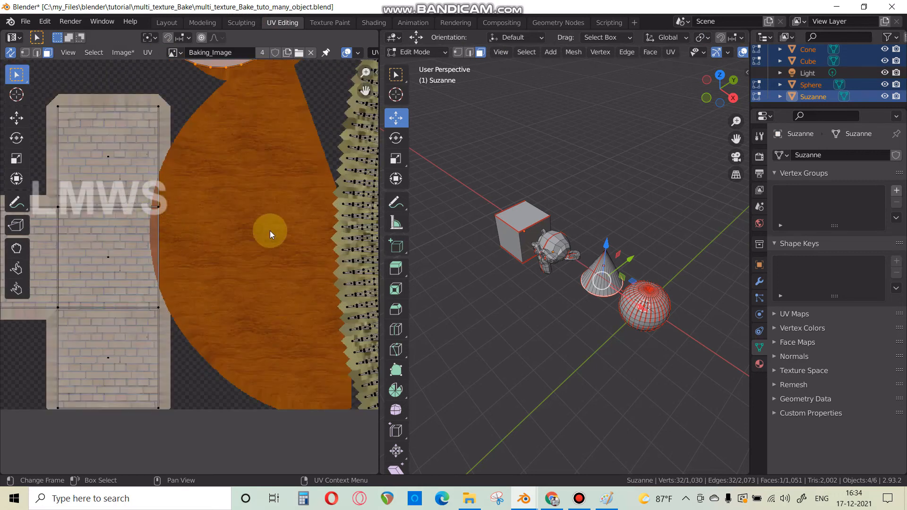
{"action": "scroll", "coordinate": [270, 230], "scroll_direction": "down", "scroll_amount": 3}
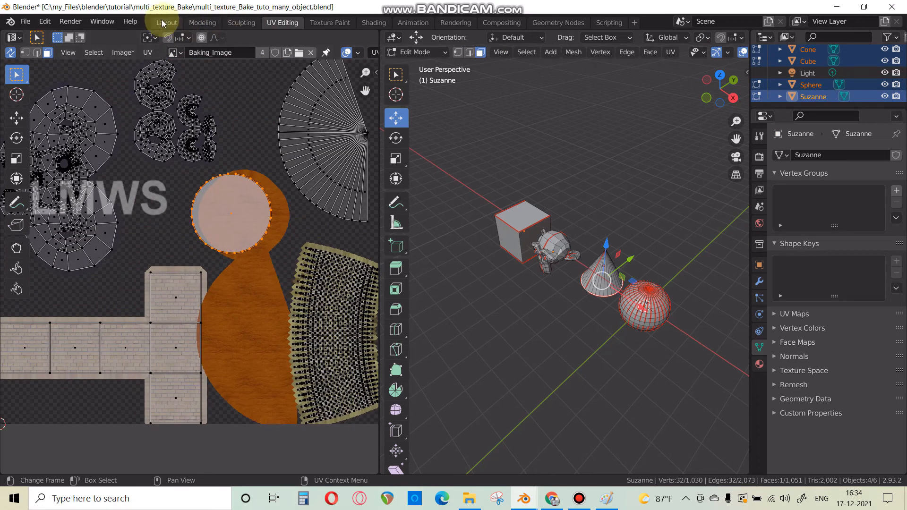
- Back in the Layout workspace, bake the four selected objects into Baking_Image again using the rearranged UV layout
{"action": "left_click", "coordinate": [166, 23]}
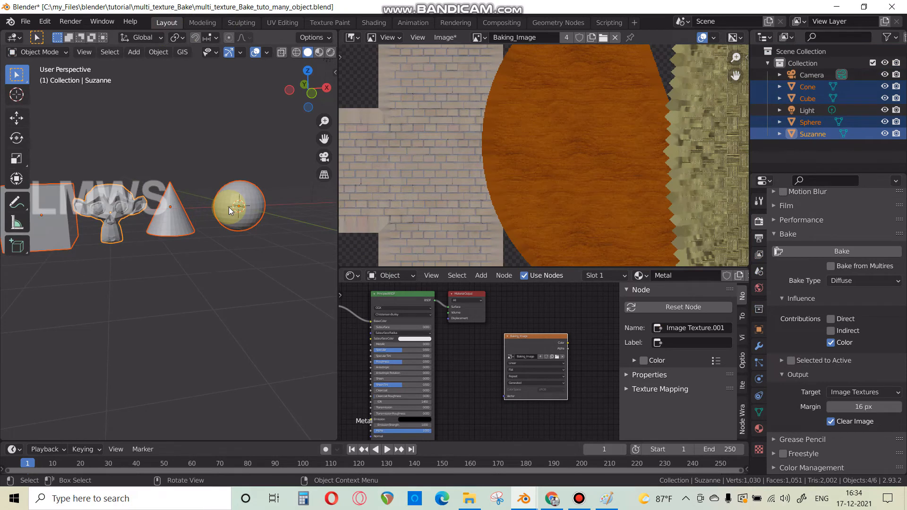
{"action": "left_click", "coordinate": [841, 251]}
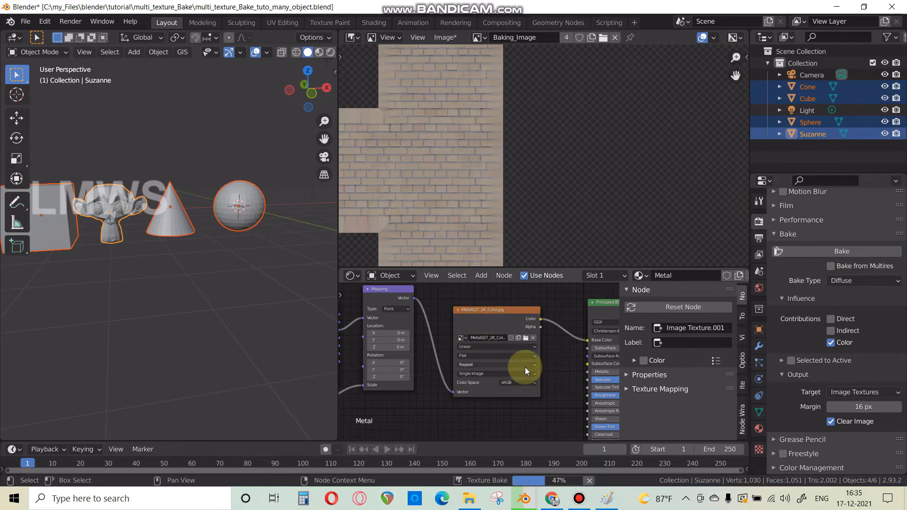
{"action": "scroll", "coordinate": [549, 383], "scroll_direction": "down", "scroll_amount": 2}
{"action": "middle_click_drag", "start_coordinate": [553, 405], "coordinate": [456, 389]}
{"action": "scroll", "coordinate": [456, 387], "scroll_direction": "down", "scroll_amount": 1}
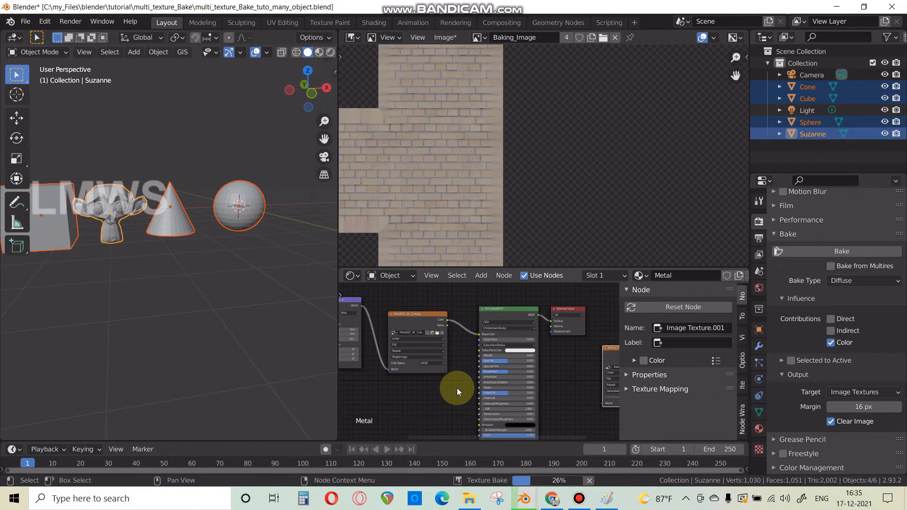
- Examine the rebaked Baking_Image, checking the separation of the cone's islands from the cube's and sphere's islands
{"action": "scroll", "coordinate": [538, 236], "scroll_direction": "down", "scroll_amount": 2}
{"action": "middle_click_drag", "start_coordinate": [538, 236], "coordinate": [536, 280]}
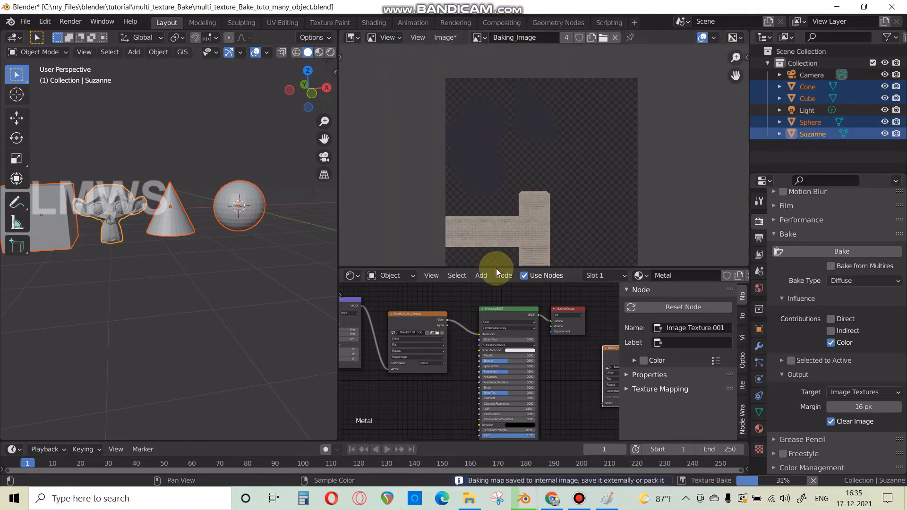
{"action": "scroll", "coordinate": [524, 154], "scroll_direction": "up", "scroll_amount": 2}
{"action": "scroll", "coordinate": [527, 153], "scroll_direction": "down", "scroll_amount": 1}
{"action": "middle_click_drag", "start_coordinate": [528, 153], "coordinate": [518, 145]}
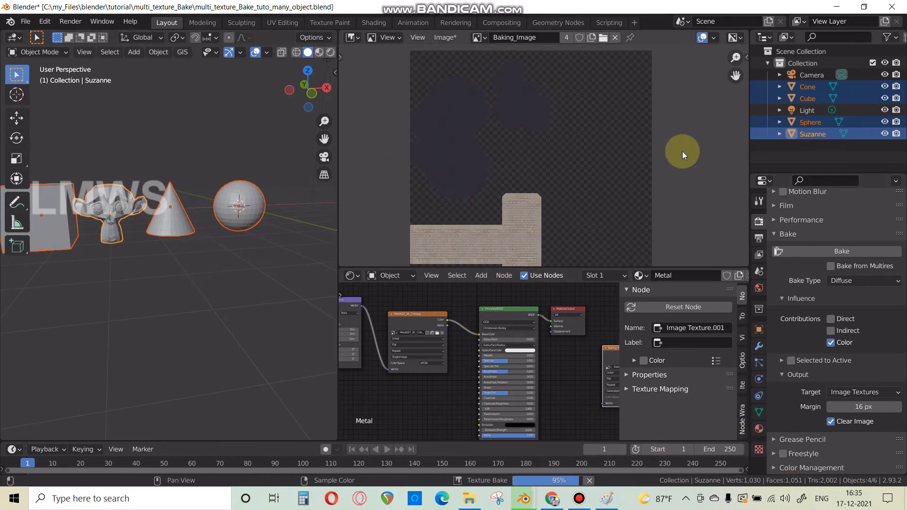
{"action": "scroll", "coordinate": [629, 148], "scroll_direction": "up", "scroll_amount": 3}
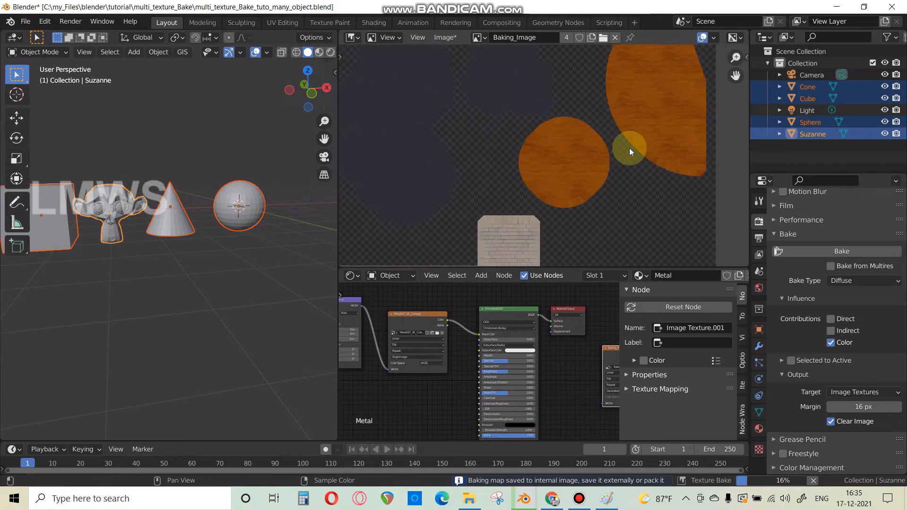
{"action": "middle_click_drag", "start_coordinate": [560, 182], "coordinate": [520, 205]}
{"action": "scroll", "coordinate": [550, 138], "scroll_direction": "up", "scroll_amount": 3}
{"action": "scroll", "coordinate": [543, 154], "scroll_direction": "down", "scroll_amount": 5}
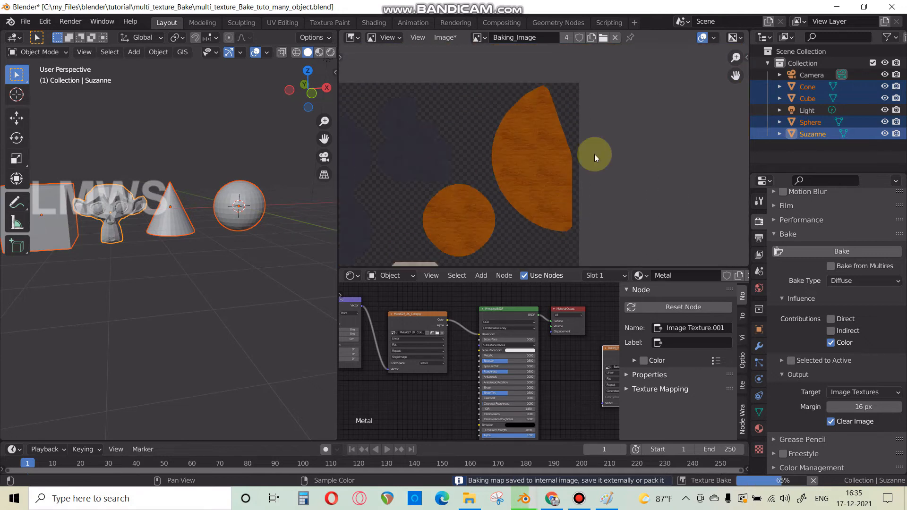
{"action": "middle_click_drag", "start_coordinate": [528, 229], "coordinate": [534, 189]}
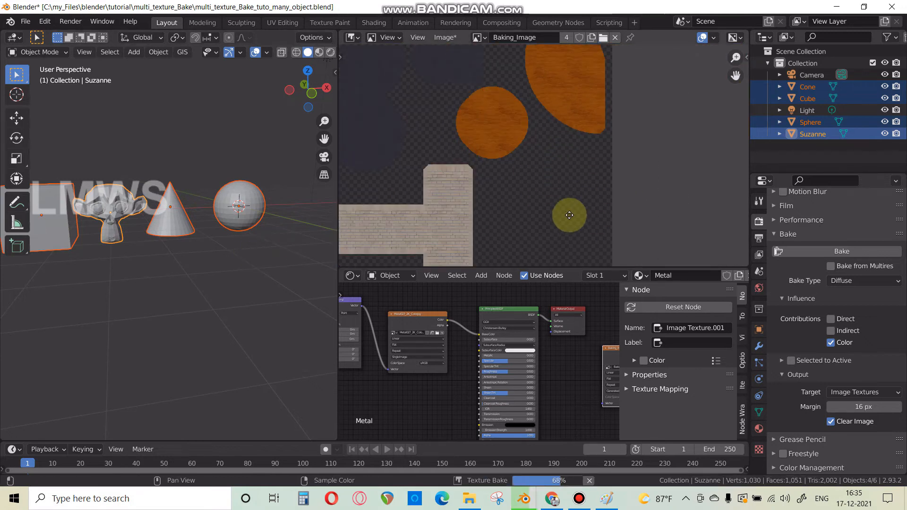
{"action": "middle_click_drag", "start_coordinate": [569, 215], "coordinate": [616, 194]}
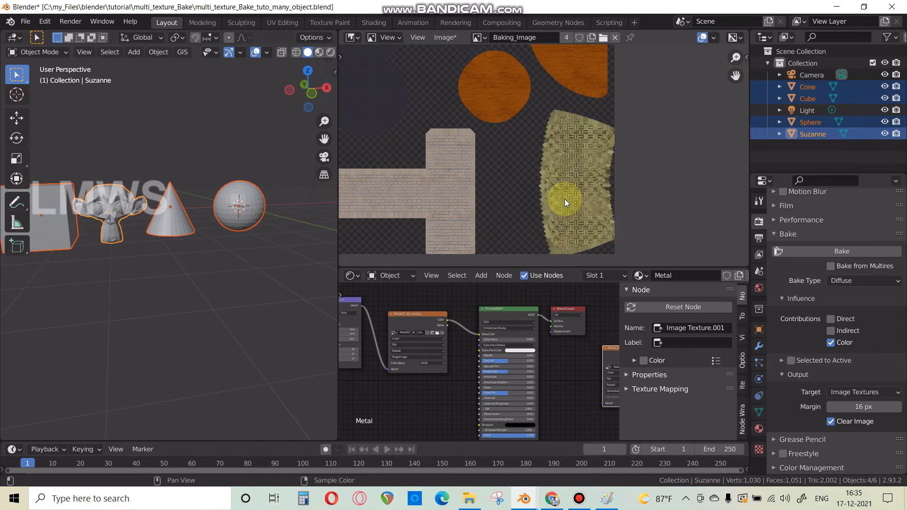
- Save the rebaked Baking_Image as an external PNG file in the multi_texture_Bake folder
{"action": "scroll", "coordinate": [581, 246], "scroll_direction": "down", "scroll_amount": 3}
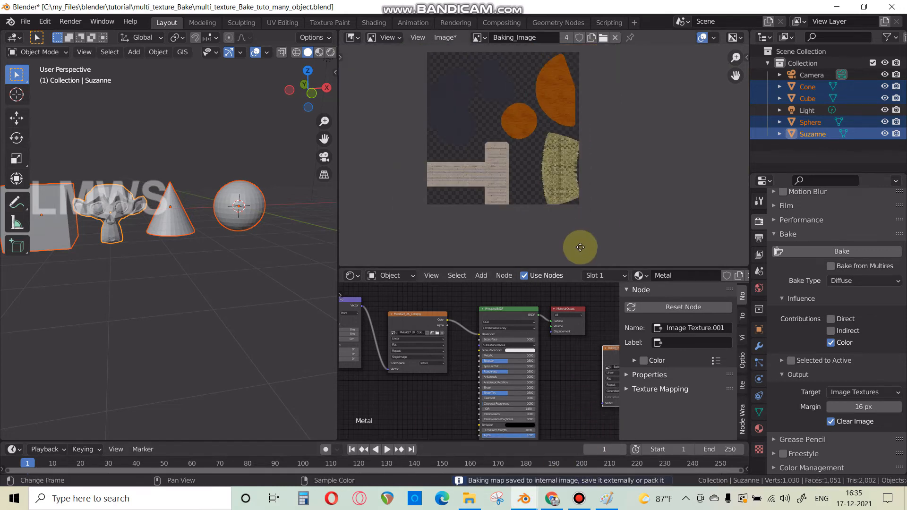
{"action": "middle_click_drag", "start_coordinate": [580, 236], "coordinate": [608, 262]}
{"action": "scroll", "coordinate": [609, 260], "scroll_direction": "up", "scroll_amount": 2}
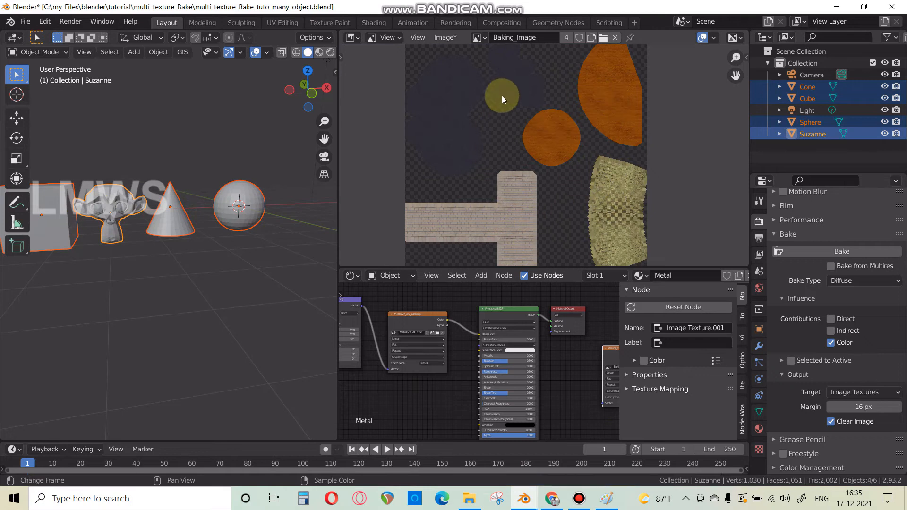
{"action": "left_click", "coordinate": [440, 39]}
{"action": "left_click", "coordinate": [479, 145]}
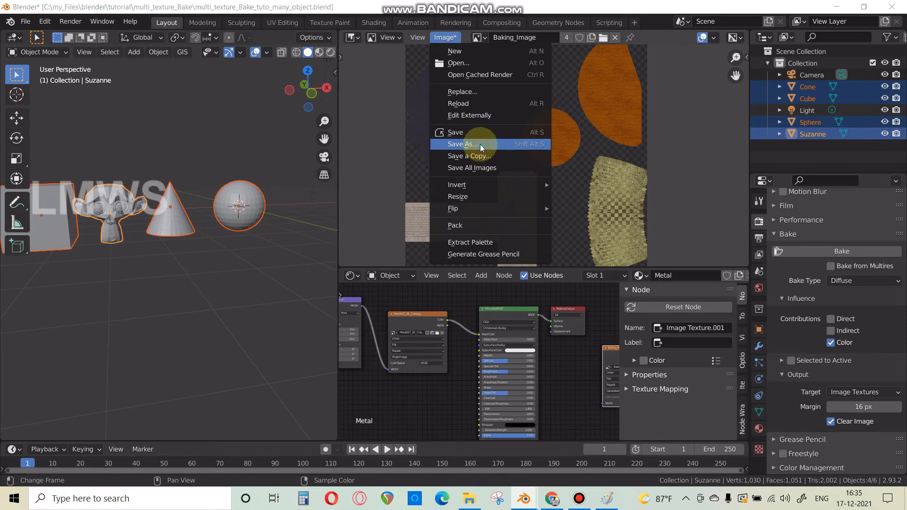
{"action": "left_click", "coordinate": [276, 450]}
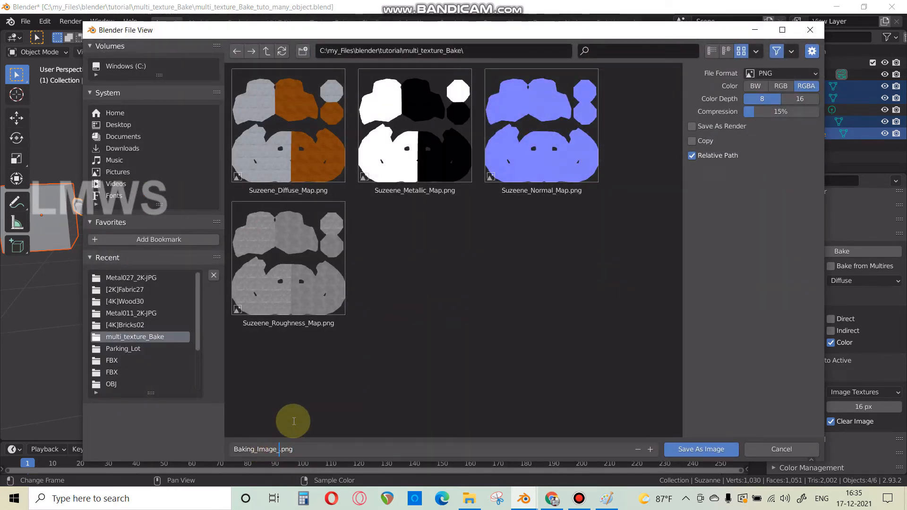
{"action": "key", "text": "Return"}
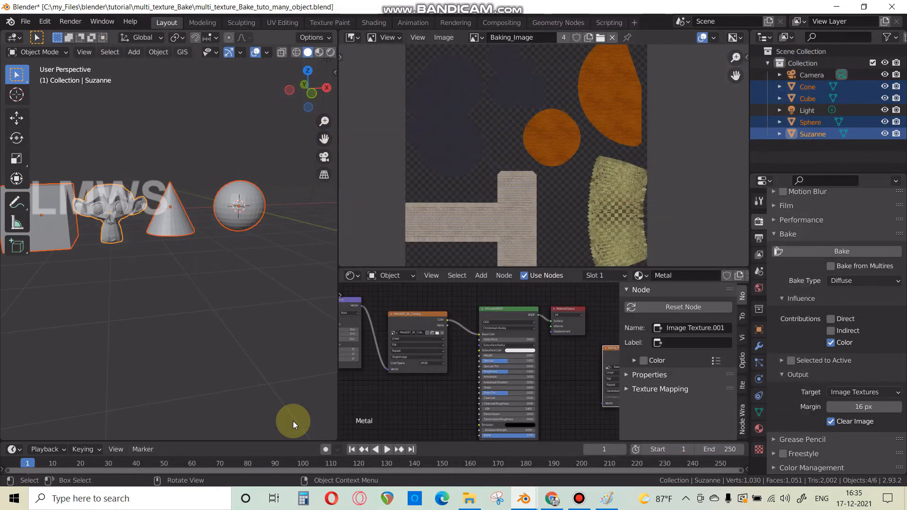
- Replace the image feeding the cube's Brick base color with Bricks02_rgh.jpg
{"action": "middle_click_drag", "start_coordinate": [425, 370], "coordinate": [636, 423]}
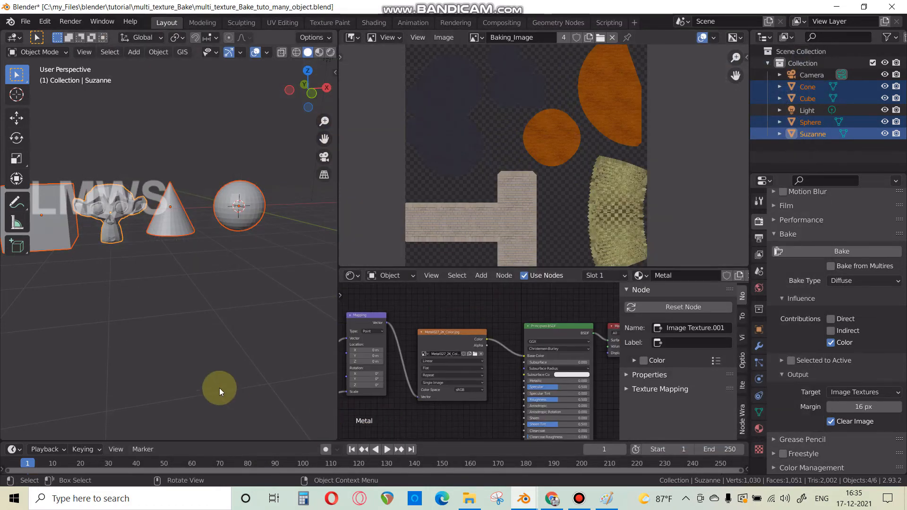
{"action": "left_click", "coordinate": [759, 429]}
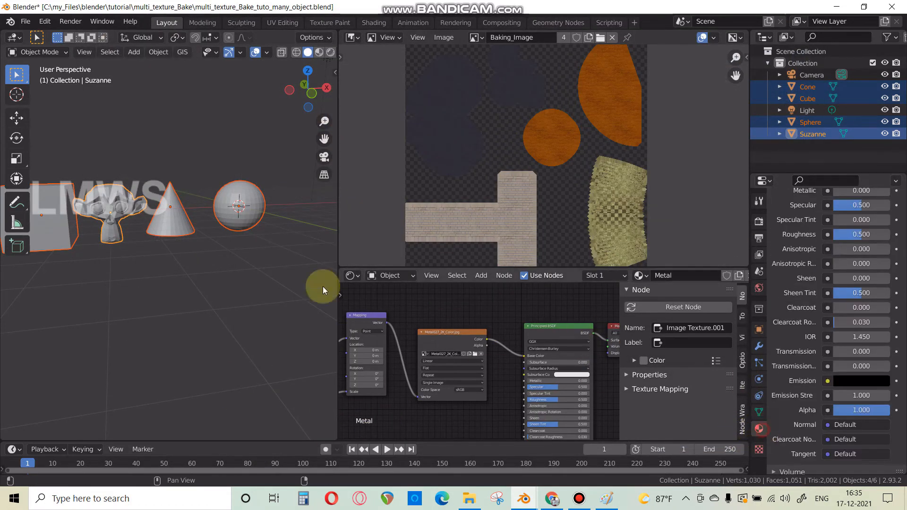
{"action": "left_click", "coordinate": [57, 225]}
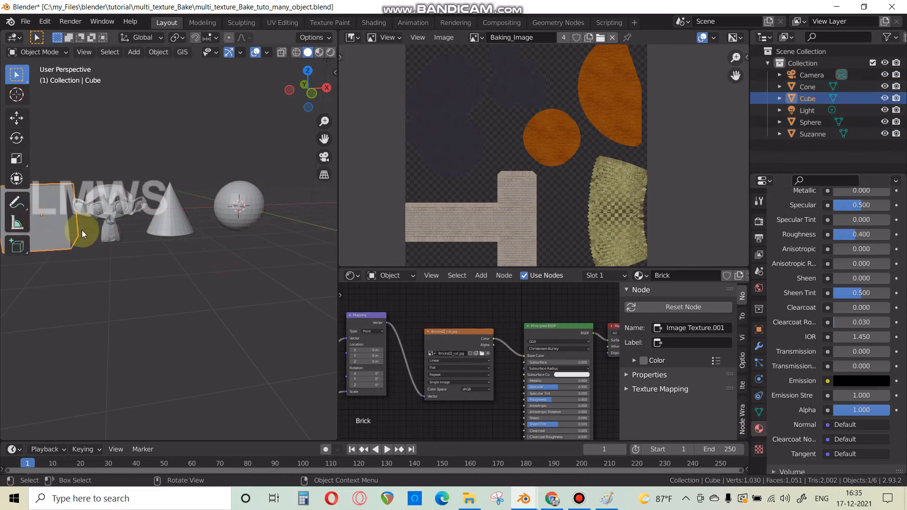
{"action": "left_click", "coordinate": [482, 353]}
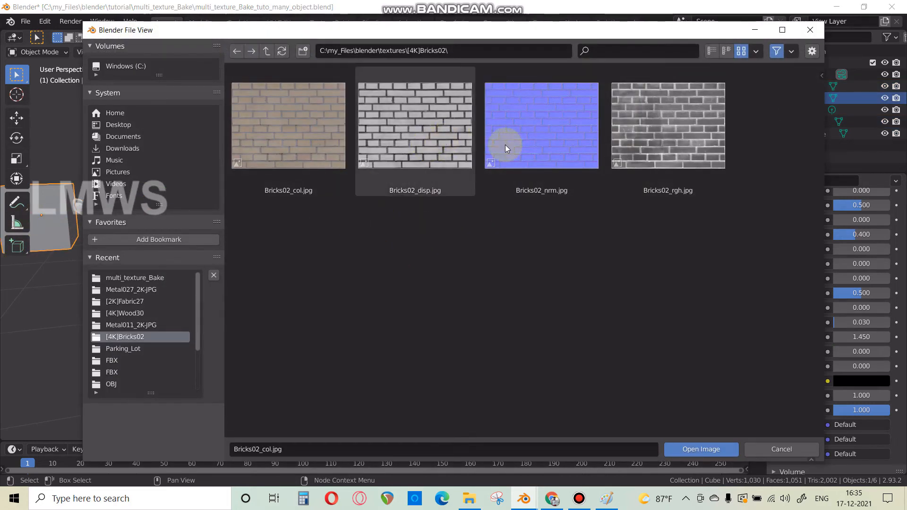
{"action": "double_click", "coordinate": [655, 156]}
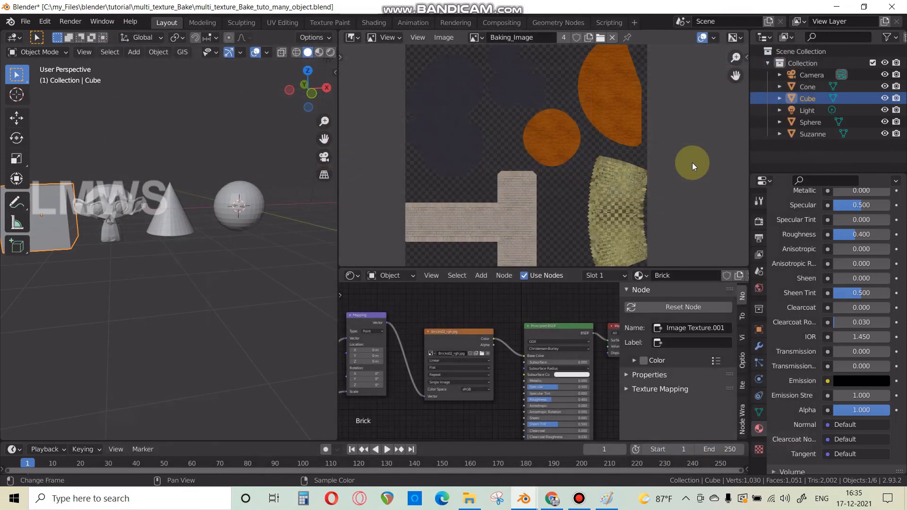
{"action": "scroll", "coordinate": [809, 289], "scroll_direction": "up", "scroll_amount": 10}
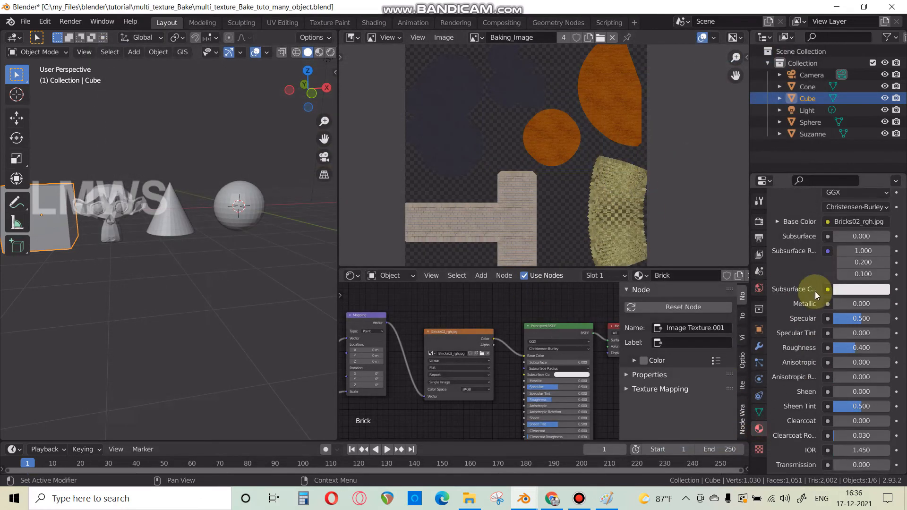
- Replace the image feeding the monkey head's Metal base color with Metal027_2K_Roughness.jpg
{"action": "left_click", "coordinate": [121, 202]}
{"action": "left_click", "coordinate": [475, 353]}
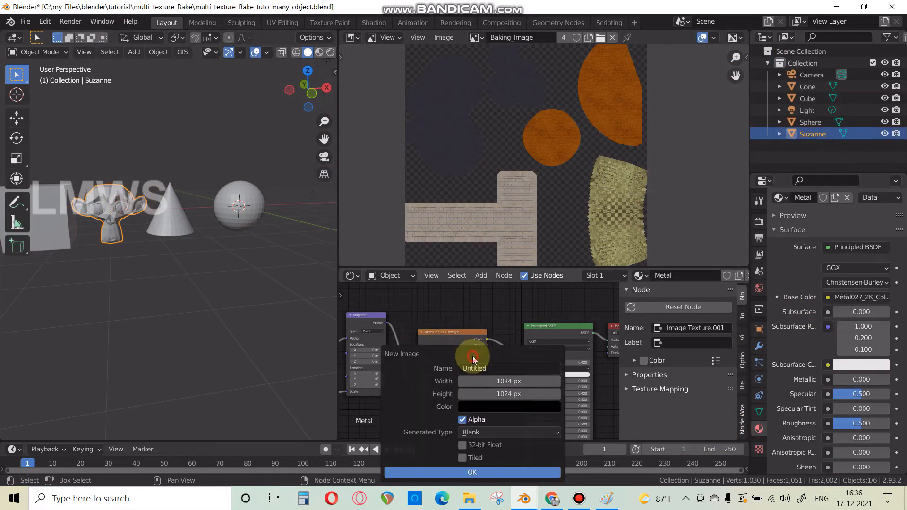
{"action": "left_click", "coordinate": [515, 310]}
{"action": "left_click", "coordinate": [475, 353]}
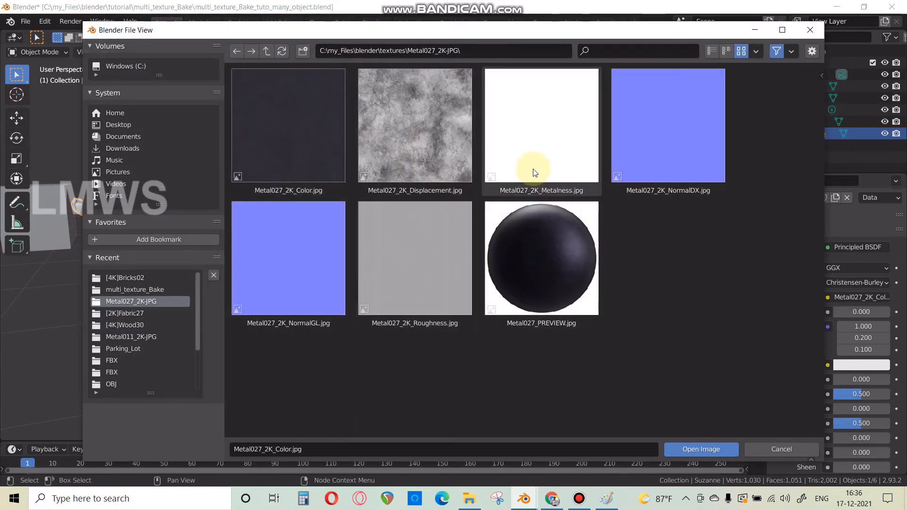
{"action": "left_click", "coordinate": [436, 273]}
{"action": "double_click", "coordinate": [435, 273]}
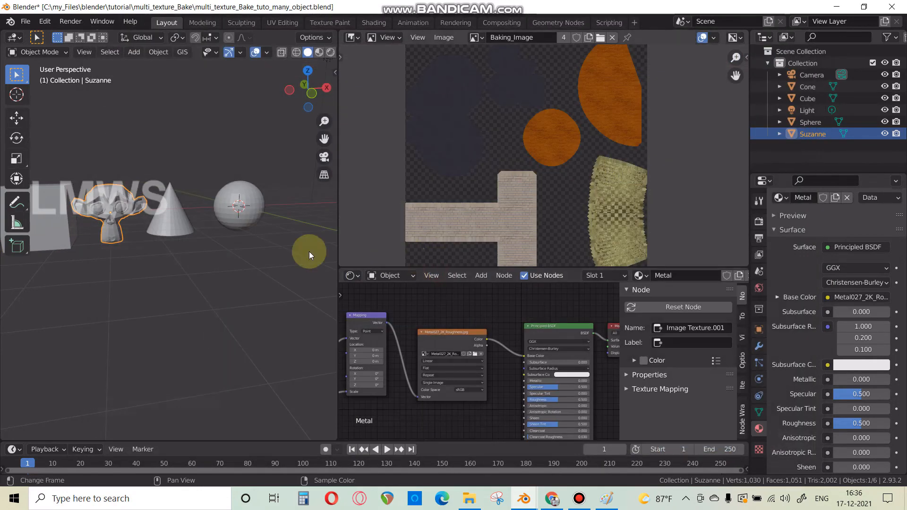
- Replace the base color images of the cone and the sphere with Wood30_rgh.jpg and Fabric27_rgh.jpg respectively
{"action": "left_click", "coordinate": [171, 208]}
{"action": "left_click", "coordinate": [475, 344]}
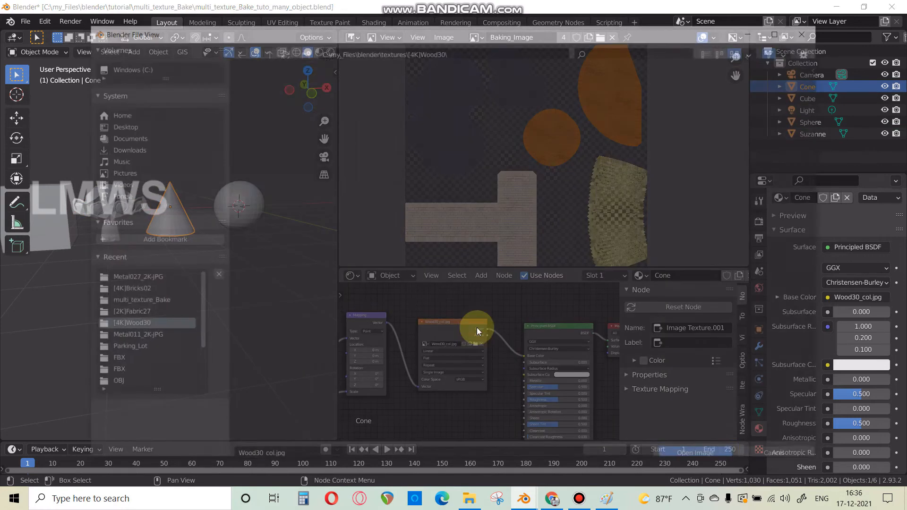
{"action": "double_click", "coordinate": [660, 152]}
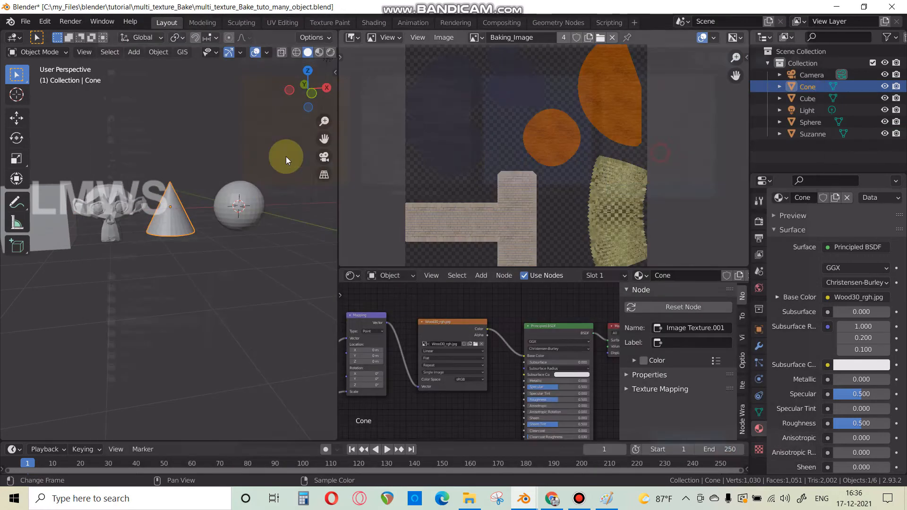
{"action": "left_click", "coordinate": [269, 198]}
{"action": "left_click", "coordinate": [482, 355]}
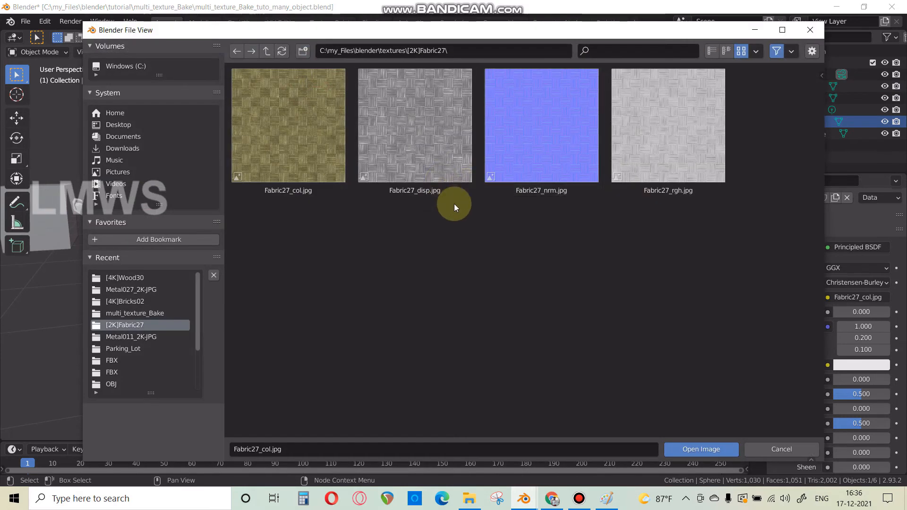
{"action": "left_click", "coordinate": [642, 157]}
{"action": "double_click", "coordinate": [641, 157]}
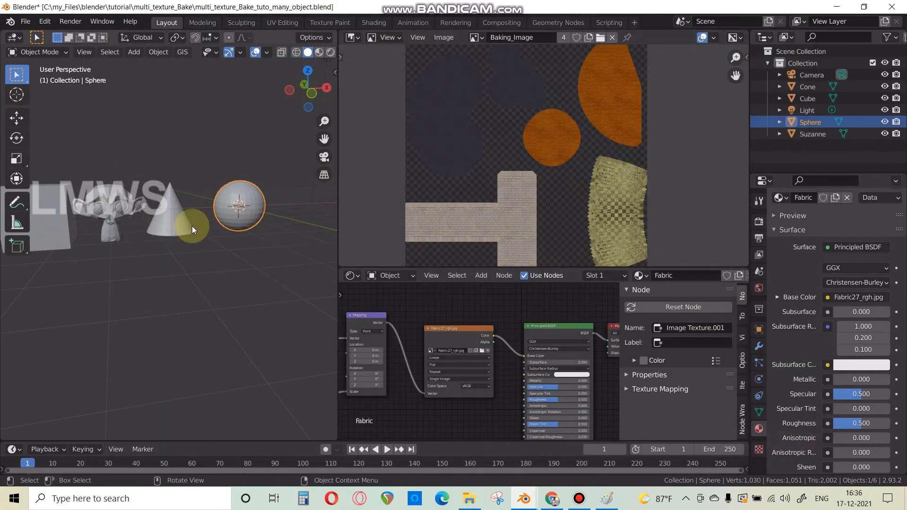
- Select all four objects and make the Baking_Image texture node active in the sphere's Fabric material
{"action": "scroll", "coordinate": [192, 226], "scroll_direction": "down", "scroll_amount": 2}
{"action": "left_click_drag", "start_coordinate": [251, 164], "coordinate": [6, 241]}
{"action": "scroll", "coordinate": [518, 340], "scroll_direction": "down", "scroll_amount": 6}
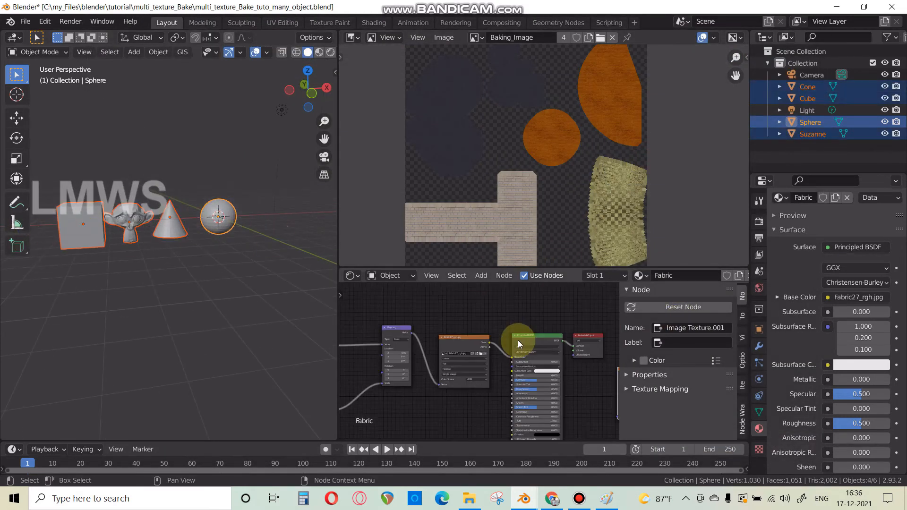
{"action": "middle_click_drag", "start_coordinate": [550, 341], "coordinate": [387, 321]}
{"action": "scroll", "coordinate": [392, 322], "scroll_direction": "up", "scroll_amount": 2}
{"action": "left_click", "coordinate": [453, 322]}
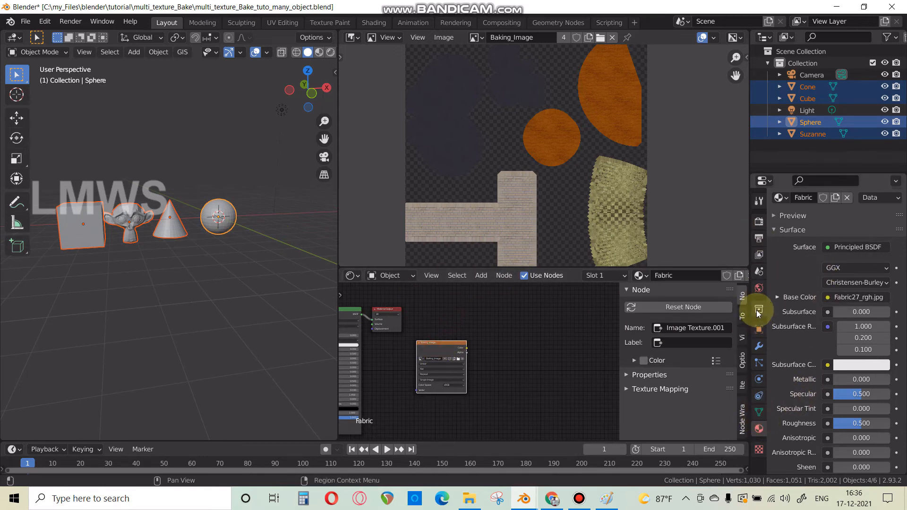
- Check the materials of the cube, monkey head, cone and sphere for a selected Baking_Image texture node
{"action": "scroll", "coordinate": [795, 292], "scroll_direction": "up", "scroll_amount": 3}
{"action": "left_click", "coordinate": [113, 232]}
{"action": "left_click", "coordinate": [92, 236]}
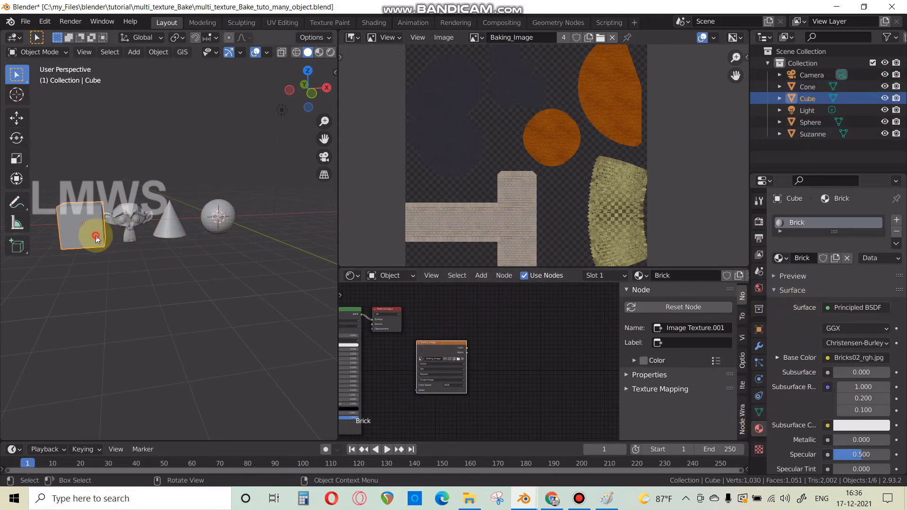
{"action": "left_click", "coordinate": [131, 219]}
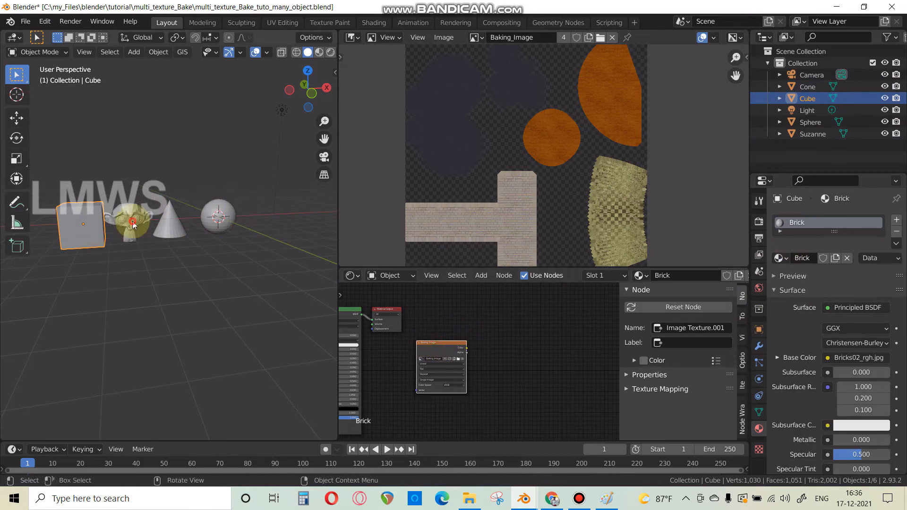
{"action": "left_click", "coordinate": [166, 230]}
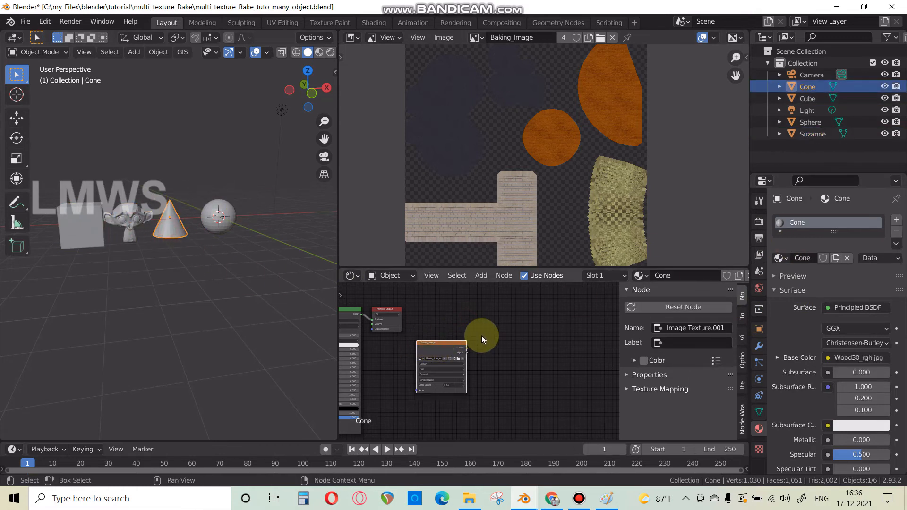
{"action": "left_click", "coordinate": [218, 215]}
{"action": "scroll", "coordinate": [458, 346], "scroll_direction": "down", "scroll_amount": 1}
{"action": "middle_click_drag", "start_coordinate": [481, 356], "coordinate": [655, 365]}
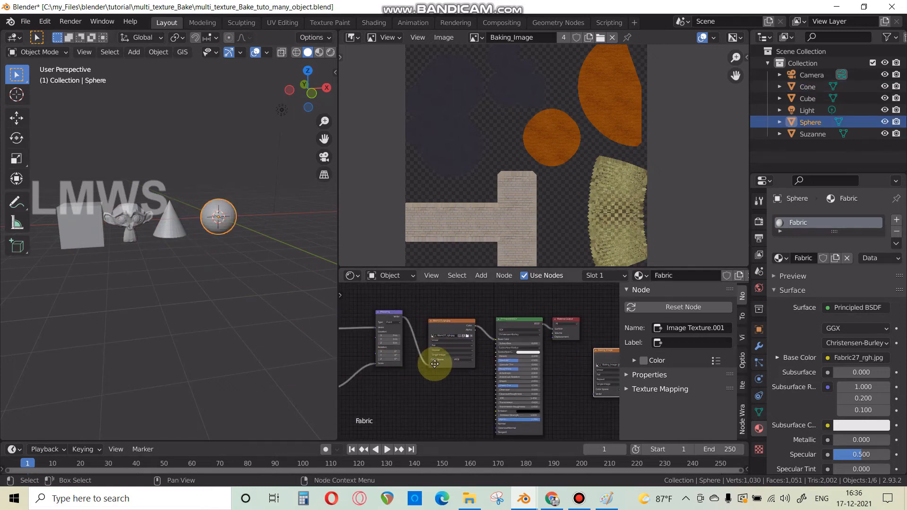
{"action": "middle_click_drag", "start_coordinate": [434, 364], "coordinate": [298, 343]}
{"action": "scroll", "coordinate": [519, 326], "scroll_direction": "up", "scroll_amount": 1}
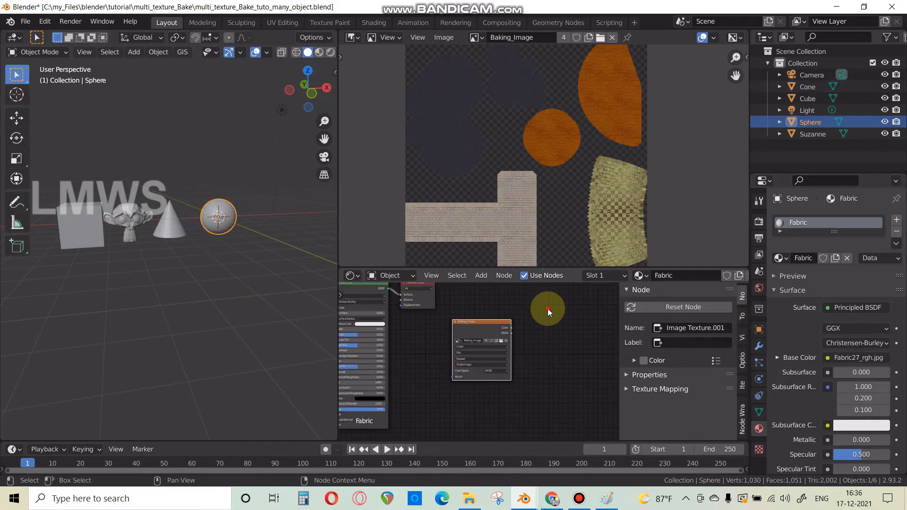
{"action": "left_click", "coordinate": [478, 324]}
{"action": "scroll", "coordinate": [475, 323], "scroll_direction": "up", "scroll_amount": 2}
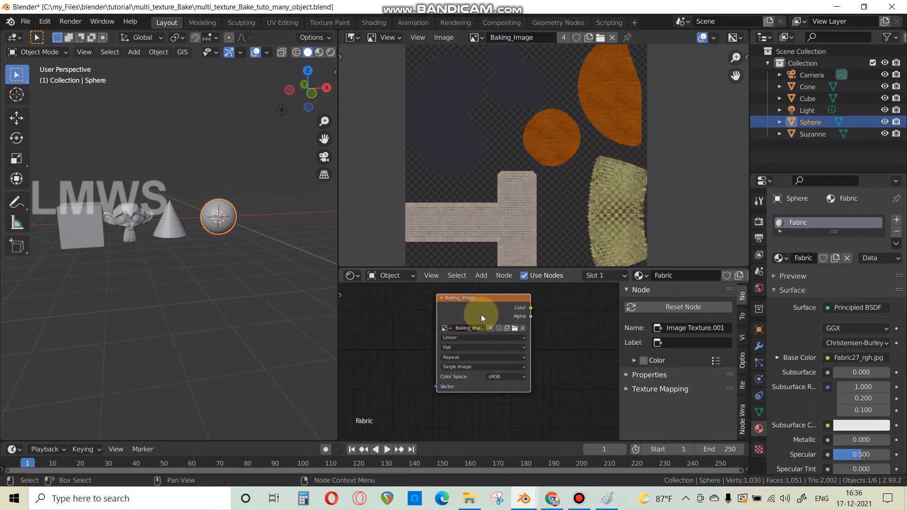
{"action": "scroll", "coordinate": [484, 316], "scroll_direction": "down", "scroll_amount": 2}
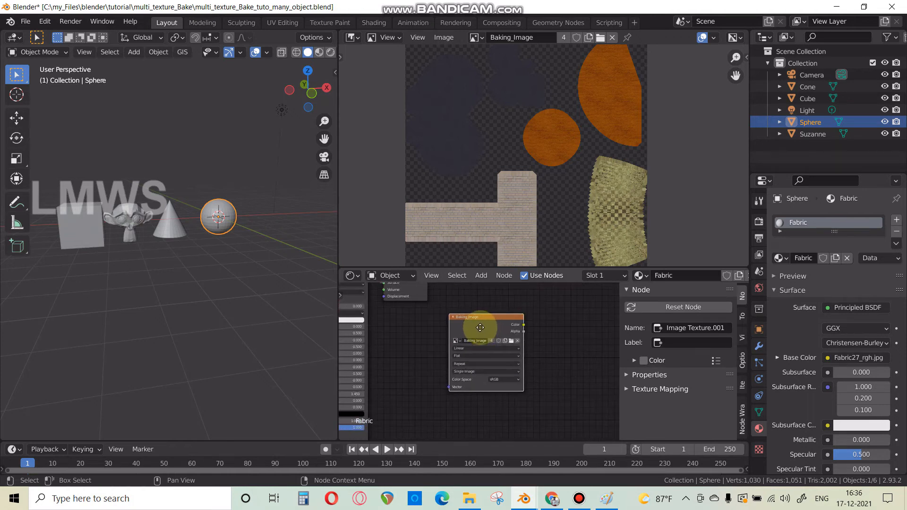
- Select the four objects again and bake their roughness textures into Baking_Image with the Diffuse color-only settings
{"action": "left_click_drag", "start_coordinate": [240, 156], "coordinate": [45, 236]}
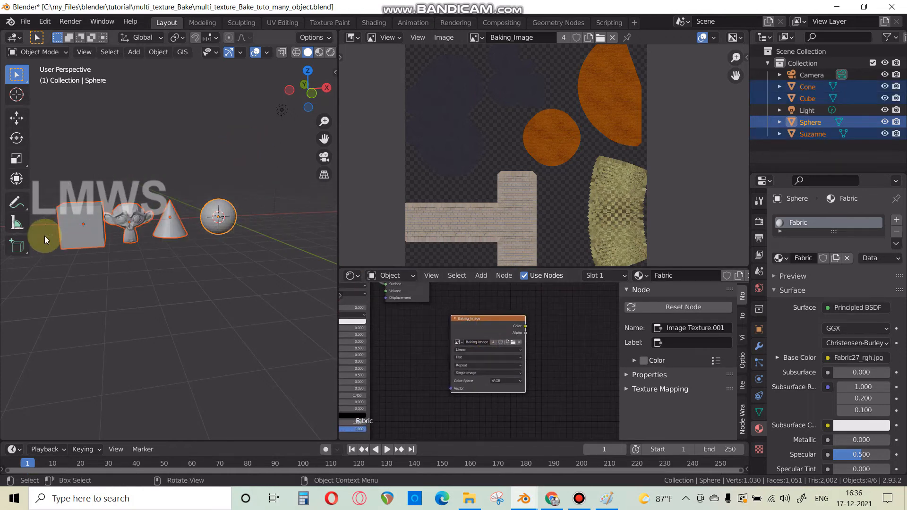
{"action": "left_click", "coordinate": [759, 221]}
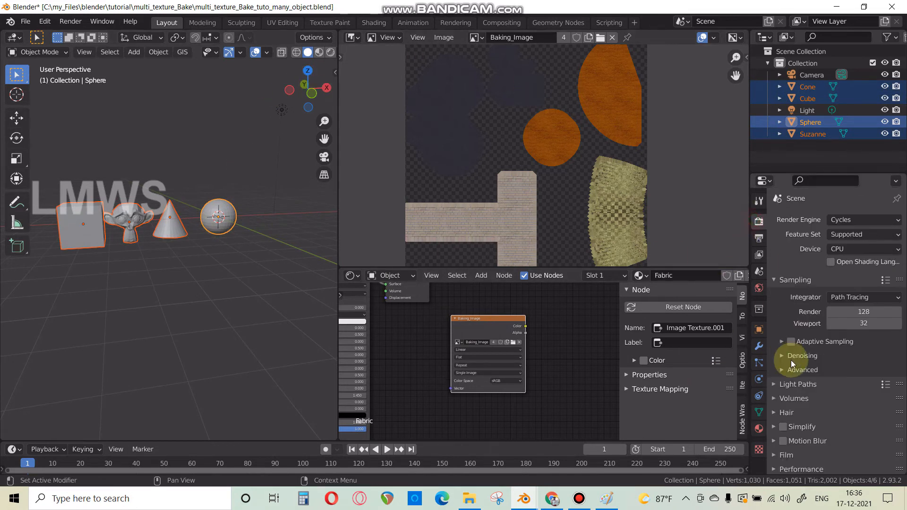
{"action": "scroll", "coordinate": [790, 360], "scroll_direction": "down", "scroll_amount": 10}
{"action": "left_click", "coordinate": [836, 349]}
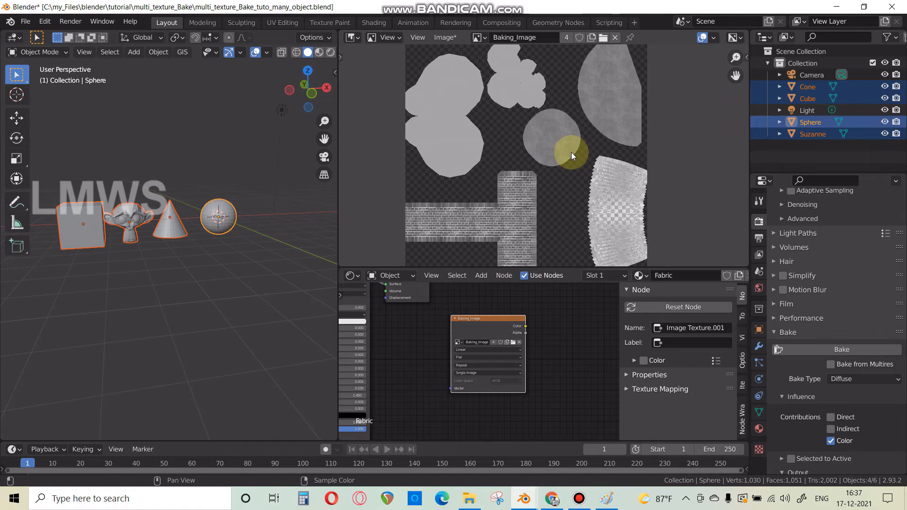
- Examine the metal, brick, wood and fabric islands of the baked roughness map in Baking_Image
{"action": "scroll", "coordinate": [503, 134], "scroll_direction": "down", "scroll_amount": 2}
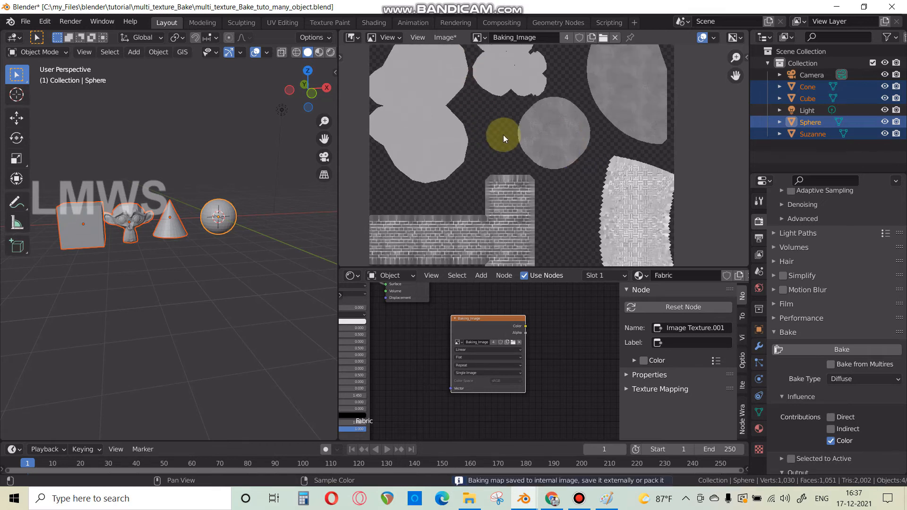
{"action": "scroll", "coordinate": [546, 185], "scroll_direction": "up", "scroll_amount": 5}
{"action": "middle_click_drag", "start_coordinate": [594, 206], "coordinate": [551, 118]}
{"action": "middle_click_drag", "start_coordinate": [402, 302], "coordinate": [492, 348]}
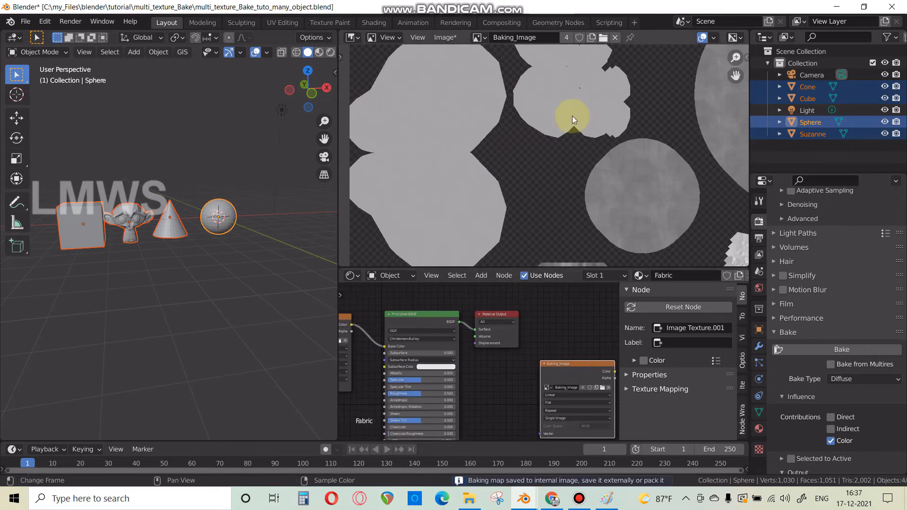
{"action": "scroll", "coordinate": [572, 115], "scroll_direction": "down", "scroll_amount": 3}
{"action": "middle_click_drag", "start_coordinate": [624, 254], "coordinate": [541, 163]}
{"action": "scroll", "coordinate": [541, 163], "scroll_direction": "up", "scroll_amount": 4}
{"action": "middle_click_drag", "start_coordinate": [474, 139], "coordinate": [554, 149]}
{"action": "scroll", "coordinate": [461, 130], "scroll_direction": "down", "scroll_amount": 3}
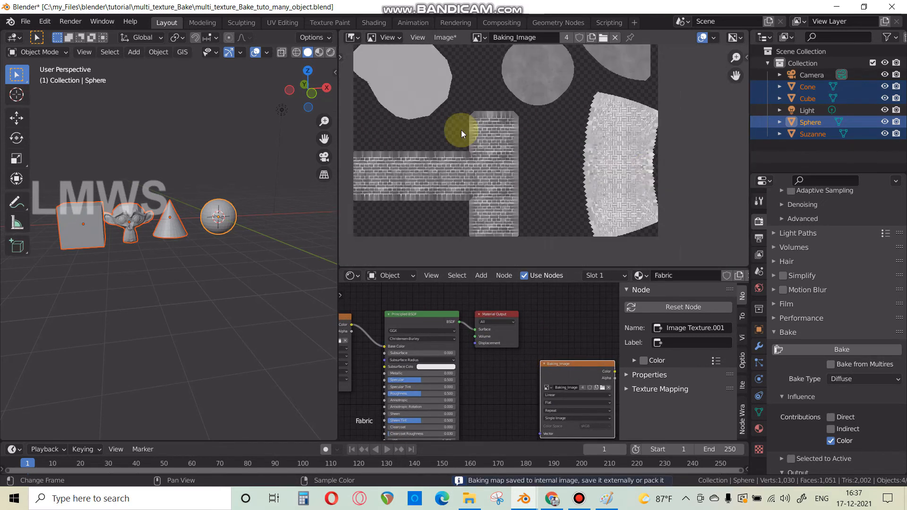
{"action": "middle_click_drag", "start_coordinate": [648, 175], "coordinate": [562, 156]}
{"action": "scroll", "coordinate": [543, 161], "scroll_direction": "up", "scroll_amount": 5}
{"action": "scroll", "coordinate": [560, 168], "scroll_direction": "down", "scroll_amount": 7}
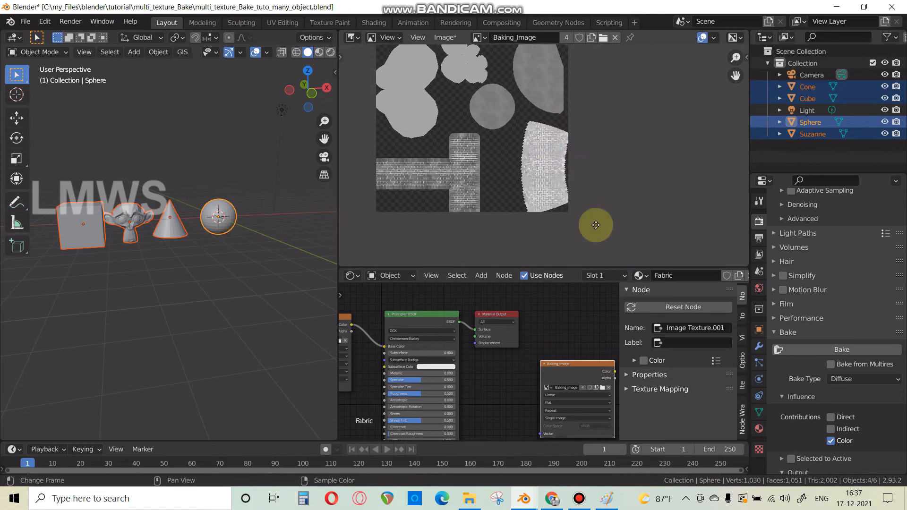
{"action": "scroll", "coordinate": [618, 196], "scroll_direction": "up", "scroll_amount": 4}
{"action": "middle_click_drag", "start_coordinate": [528, 82], "coordinate": [594, 148]}
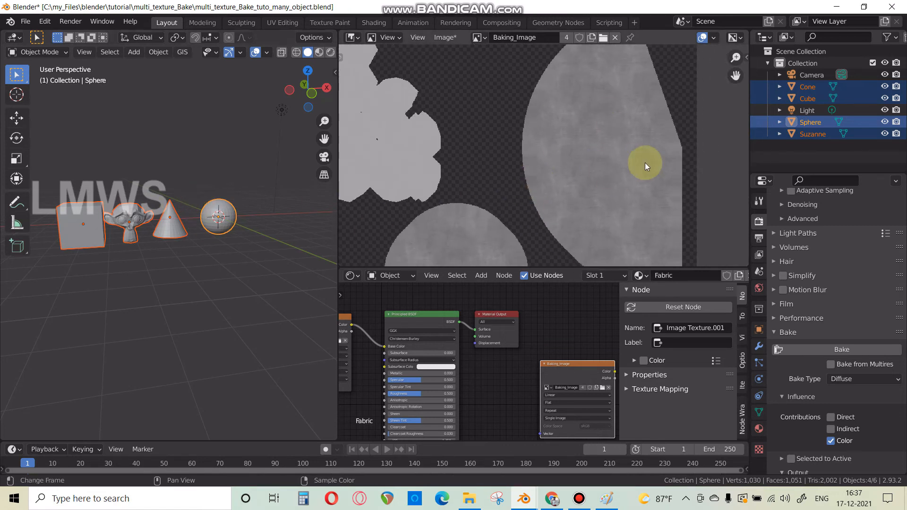
- Save the baked roughness map externally as Baking_Image_Roughness.png in the multi_texture_Bake folder
{"action": "scroll", "coordinate": [563, 153], "scroll_direction": "down", "scroll_amount": 2}
{"action": "middle_click_drag", "start_coordinate": [488, 162], "coordinate": [611, 163]}
{"action": "scroll", "coordinate": [542, 160], "scroll_direction": "up", "scroll_amount": 3}
{"action": "scroll", "coordinate": [539, 171], "scroll_direction": "up", "scroll_amount": 2}
{"action": "middle_click_drag", "start_coordinate": [542, 170], "coordinate": [559, 177]}
{"action": "scroll", "coordinate": [540, 138], "scroll_direction": "down", "scroll_amount": 3}
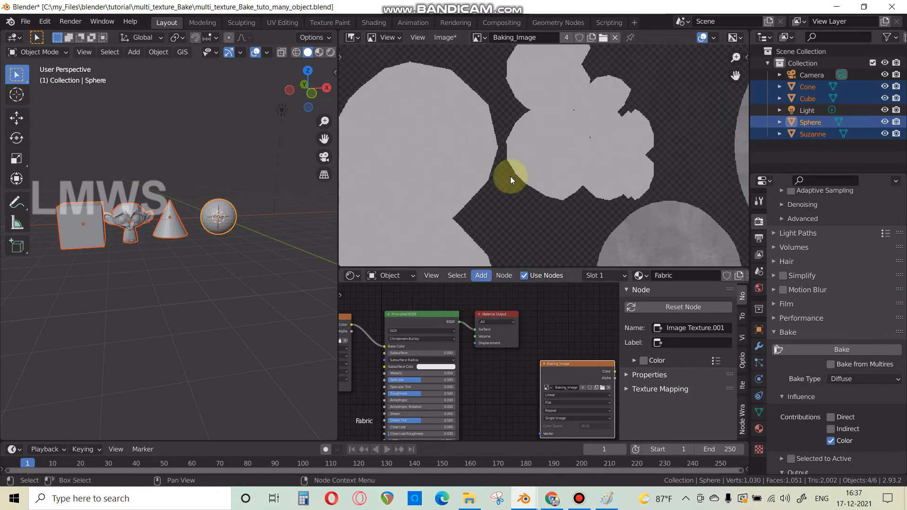
{"action": "left_click", "coordinate": [444, 37]}
{"action": "left_click", "coordinate": [484, 144]}
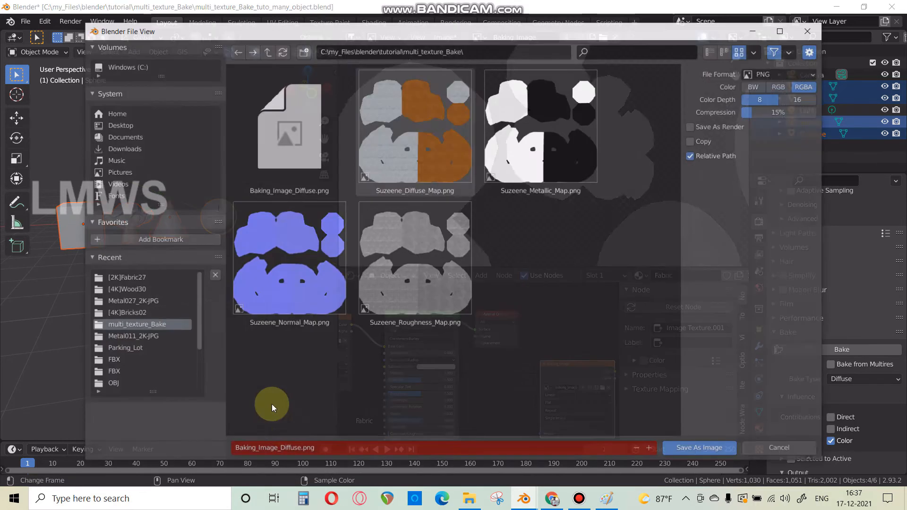
{"action": "left_click", "coordinate": [295, 447]}
{"action": "left_click_drag", "start_coordinate": [299, 448], "coordinate": [281, 448]}
{"action": "type", "text": "Roughness"}
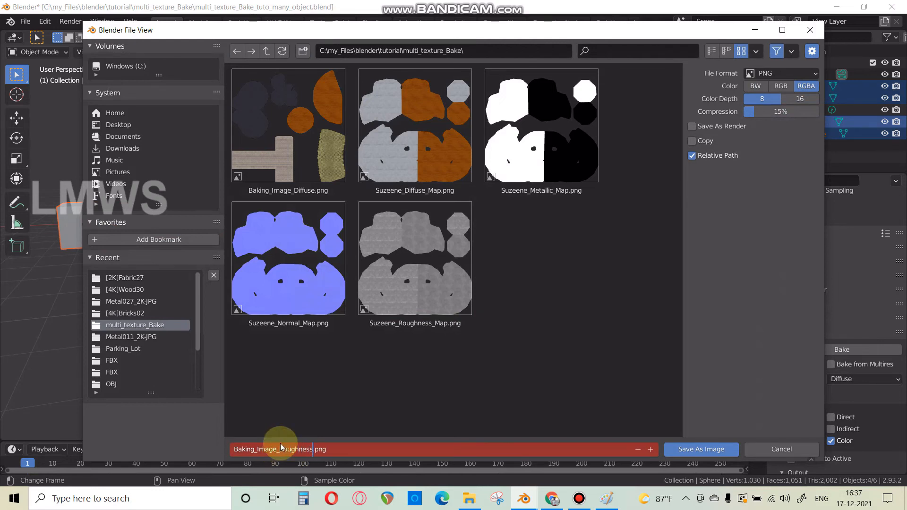
{"action": "key", "text": "Return"}
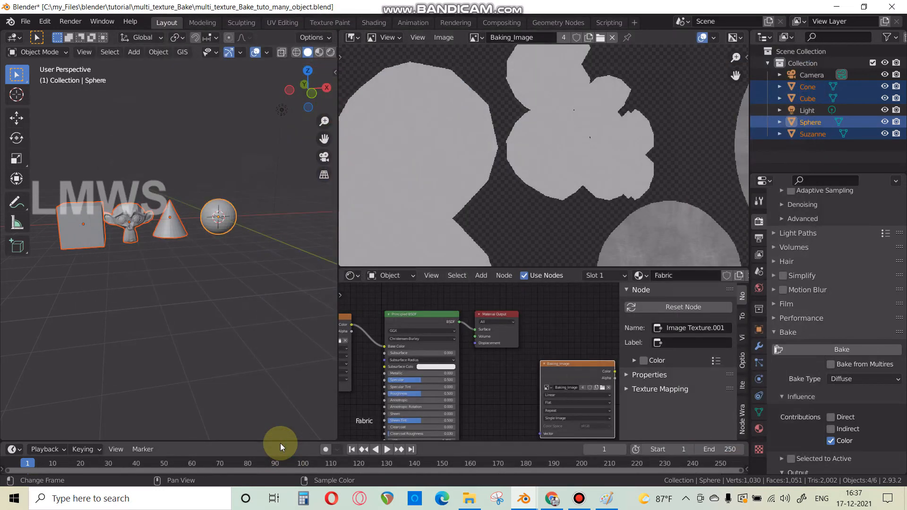
- Select the cube and check the [4K]Bricks02 texture folder for a metalness map for its Brick material
{"action": "left_click", "coordinate": [759, 428]}
{"action": "scroll", "coordinate": [579, 217], "scroll_direction": "down", "scroll_amount": 8}
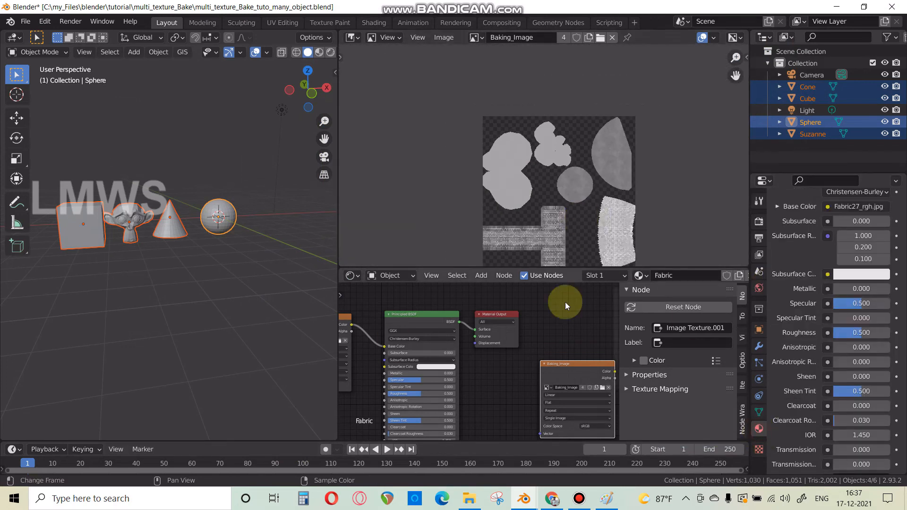
{"action": "scroll", "coordinate": [607, 215], "scroll_direction": "up", "scroll_amount": 3}
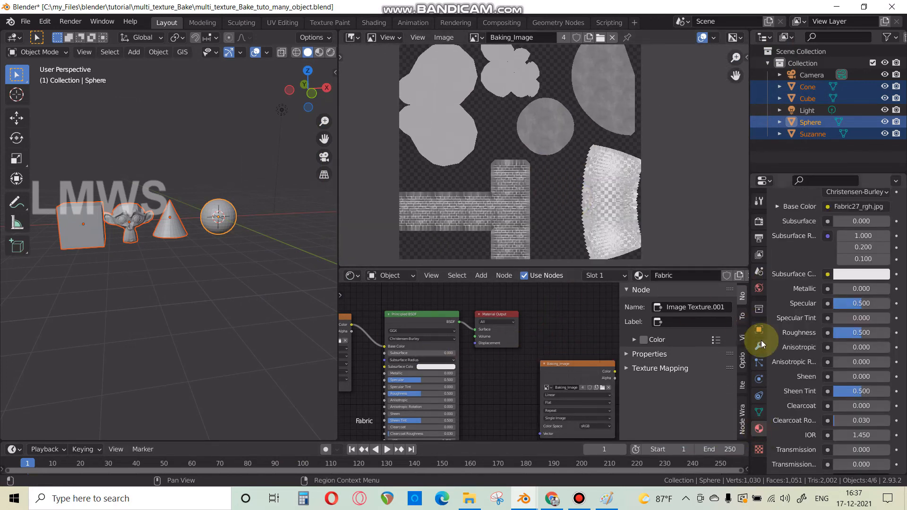
{"action": "left_click", "coordinate": [79, 224]}
{"action": "left_click", "coordinate": [574, 331]}
{"action": "middle_click_drag", "start_coordinate": [402, 366], "coordinate": [524, 356]}
{"action": "left_click", "coordinate": [460, 334]}
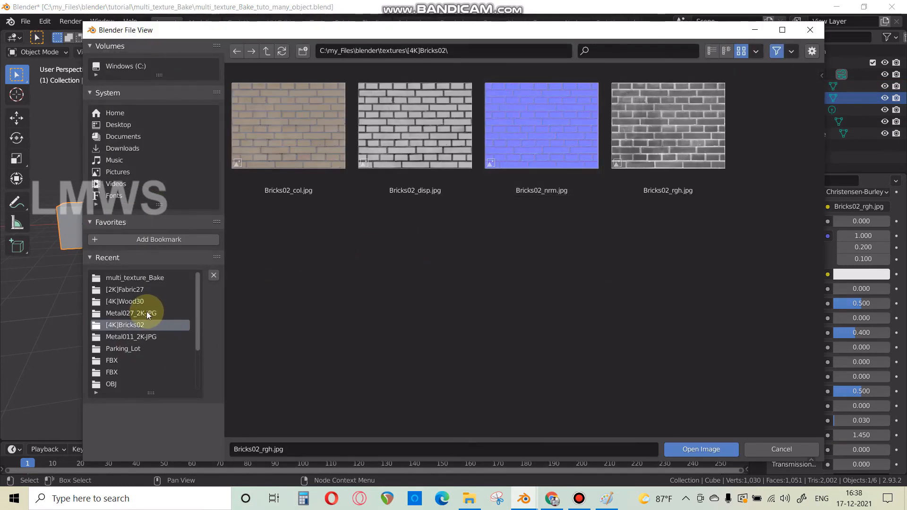
{"action": "left_click", "coordinate": [543, 162]}
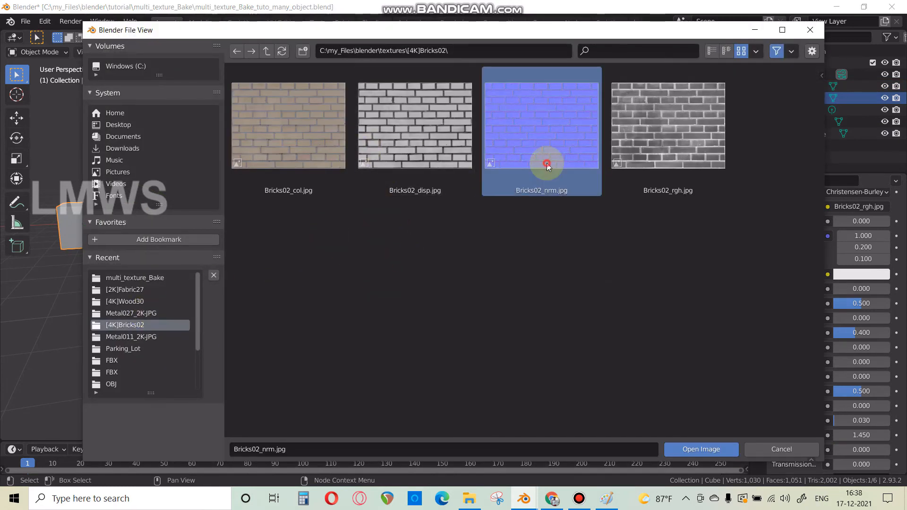
{"action": "left_click", "coordinate": [767, 451]}
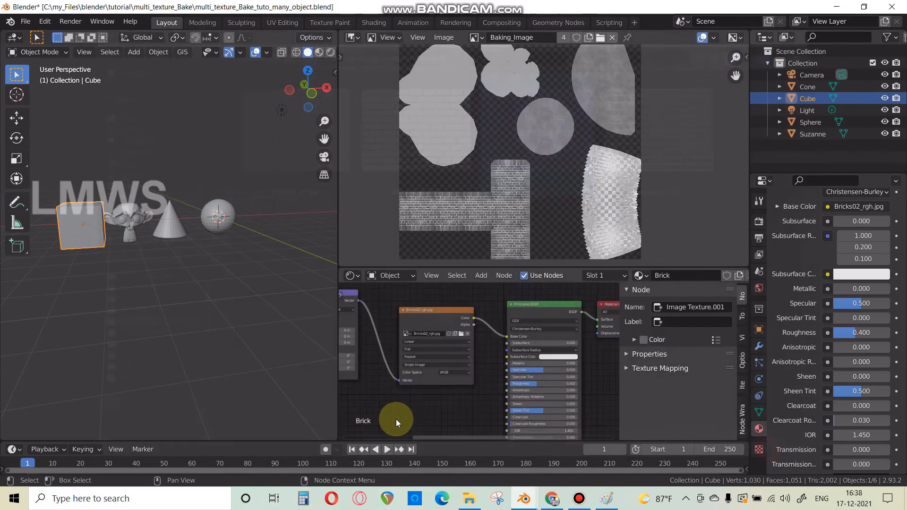
{"action": "left_click", "coordinate": [456, 326]}
{"action": "left_click", "coordinate": [762, 452]}
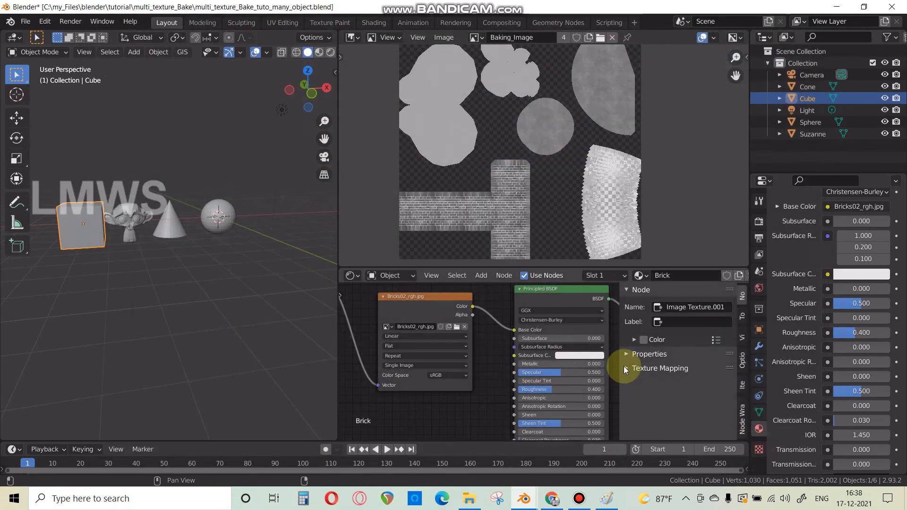
- Disconnect the Bricks02_rgh.jpg texture from Base Color in the cube's Brick material and set the Base Color to black
{"action": "left_click_drag", "start_coordinate": [512, 331], "coordinate": [446, 379]}
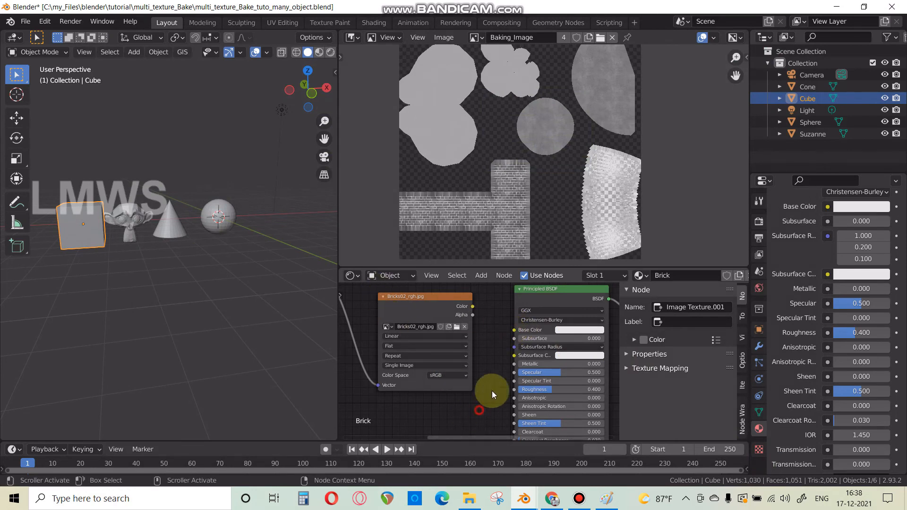
{"action": "left_click", "coordinate": [578, 327]}
{"action": "left_click_drag", "start_coordinate": [621, 254], "coordinate": [601, 283]}
{"action": "scroll", "coordinate": [488, 362], "scroll_direction": "down", "scroll_amount": 2}
{"action": "middle_click_drag", "start_coordinate": [489, 362], "coordinate": [411, 344]}
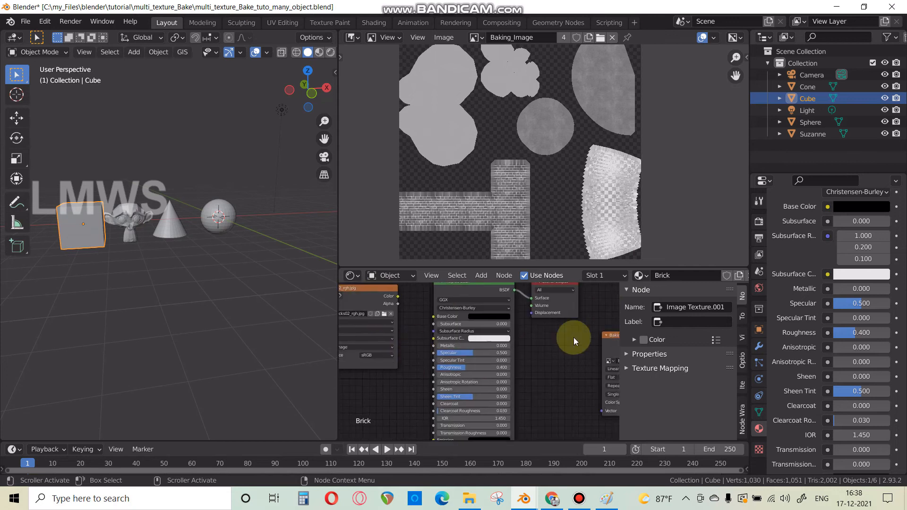
- Replace the image feeding Base Color in the monkey head's Metal material with Metal027_2K_Metalness.jpg
{"action": "left_click", "coordinate": [137, 225]}
{"action": "scroll", "coordinate": [425, 349], "scroll_direction": "up", "scroll_amount": 3}
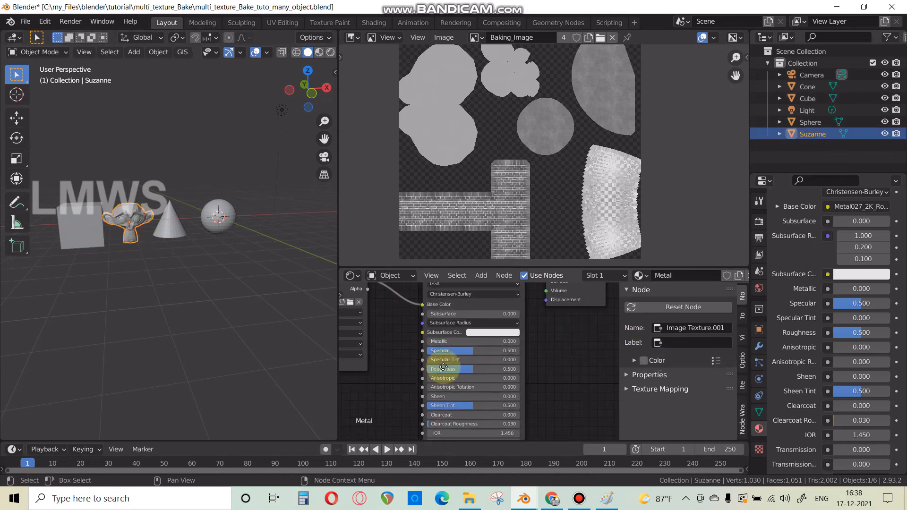
{"action": "middle_click_drag", "start_coordinate": [443, 373], "coordinate": [532, 393]}
{"action": "left_click", "coordinate": [438, 324]}
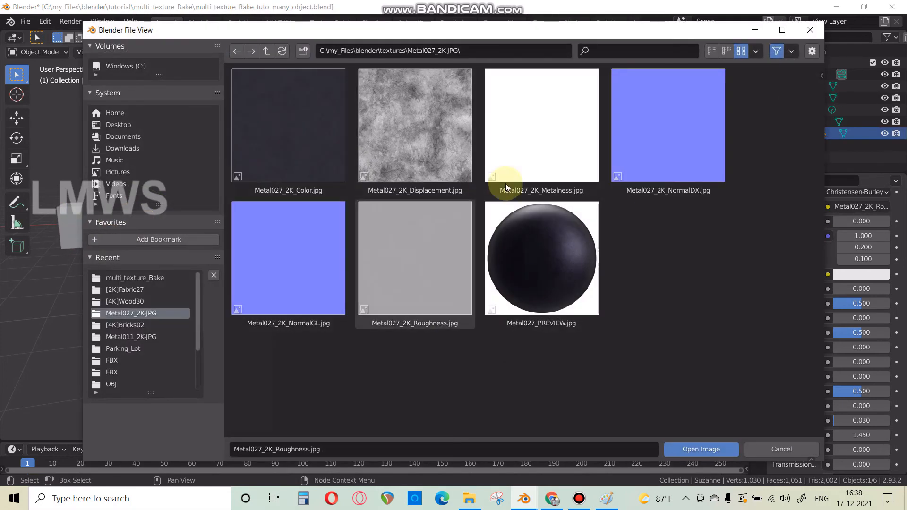
{"action": "double_click", "coordinate": [547, 163]}
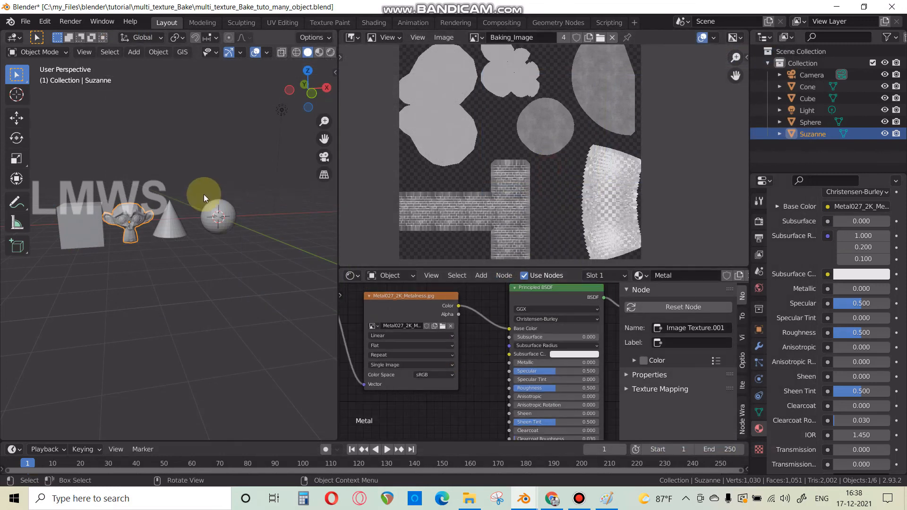
- Check the cone's [4K]Wood30 folder for a metalness map, disconnect the wood texture from Base Color and set the color to black
{"action": "left_click", "coordinate": [177, 218]}
{"action": "left_click", "coordinate": [444, 311]}
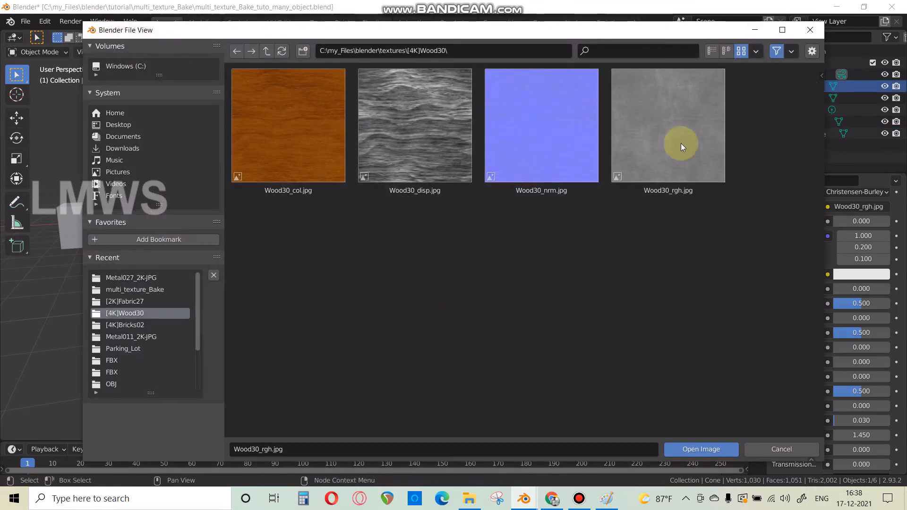
{"action": "left_click", "coordinate": [809, 26]}
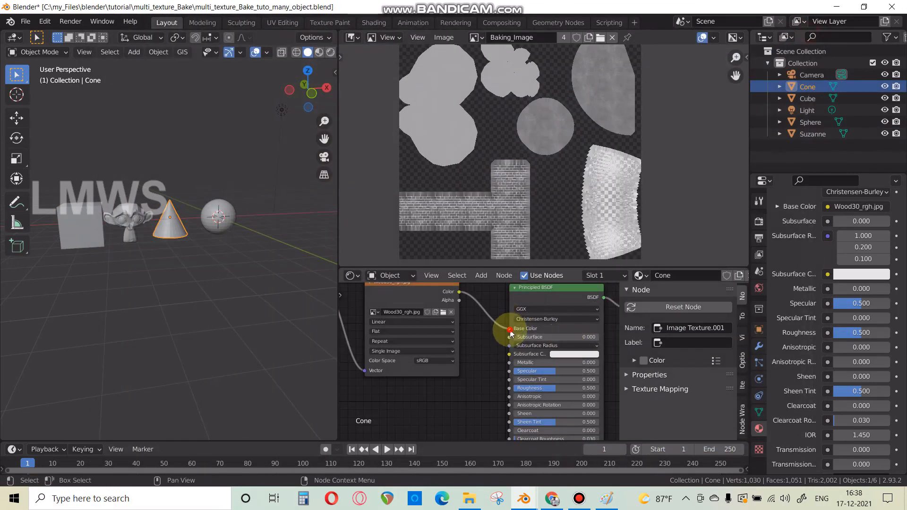
{"action": "left_click_drag", "start_coordinate": [509, 329], "coordinate": [548, 332]}
{"action": "left_click", "coordinate": [573, 329]}
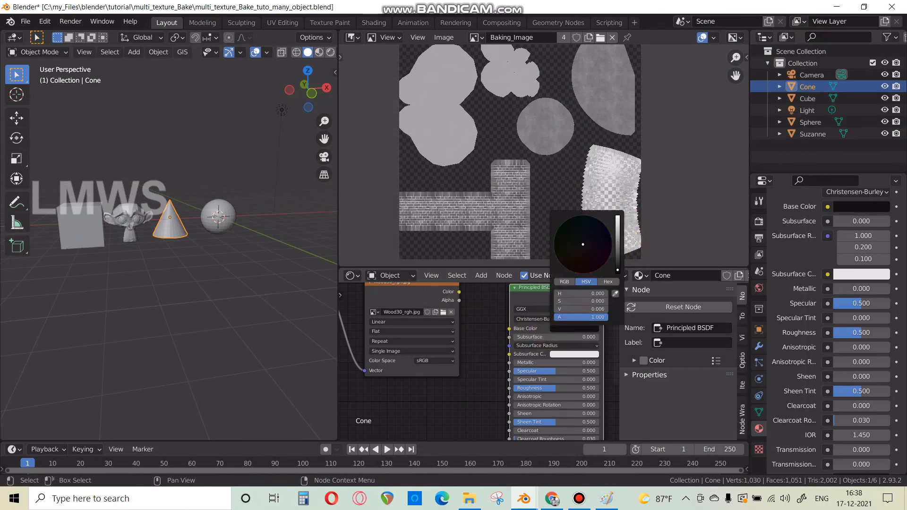
- Check the sphere's [2K]Fabric27 folder for a metalness map, disconnect the fabric texture from Base Color and set the color to black
{"action": "left_click", "coordinate": [219, 216]}
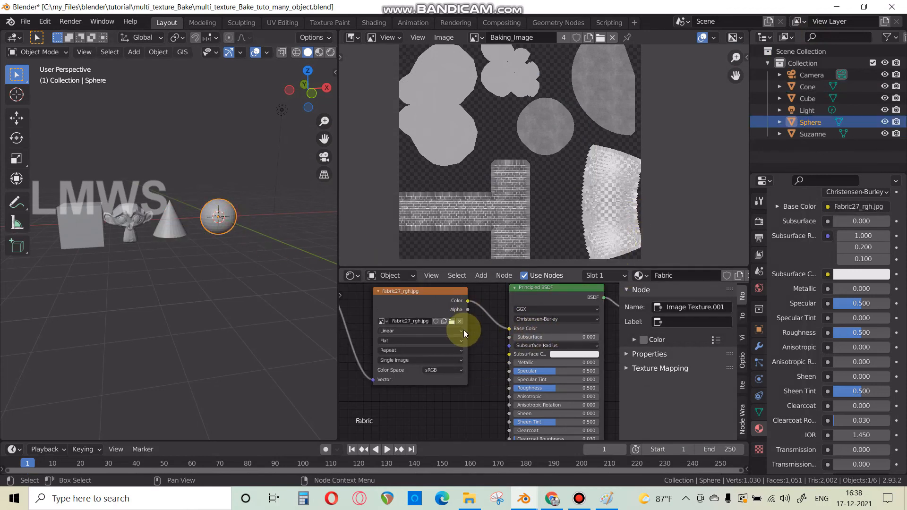
{"action": "left_click", "coordinate": [451, 321]}
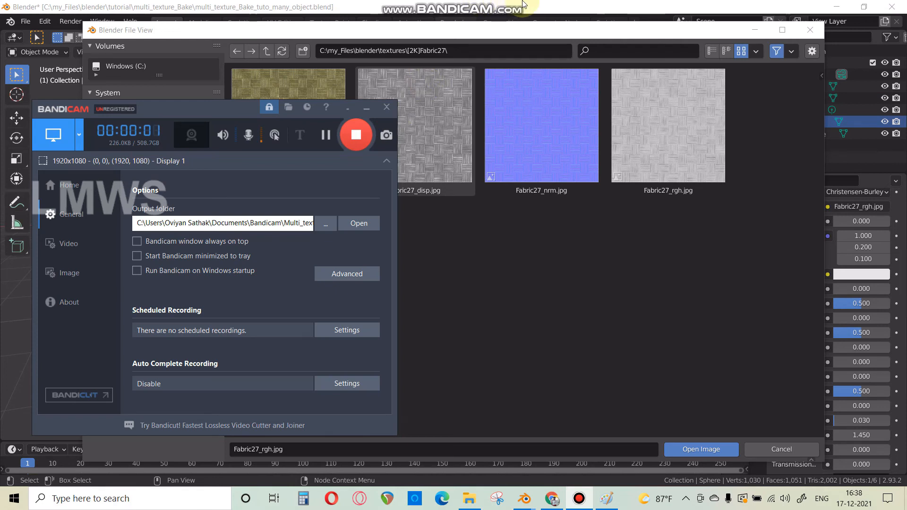
{"action": "left_click", "coordinate": [646, 5]}
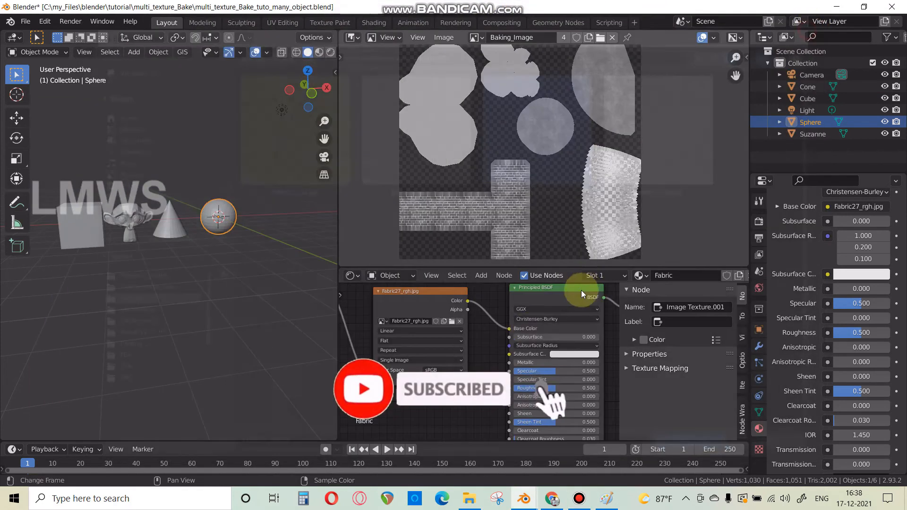
{"action": "left_click", "coordinate": [513, 335]}
{"action": "left_click_drag", "start_coordinate": [510, 329], "coordinate": [479, 317]}
{"action": "left_click", "coordinate": [559, 328]}
{"action": "left_click_drag", "start_coordinate": [616, 246], "coordinate": [617, 272]}
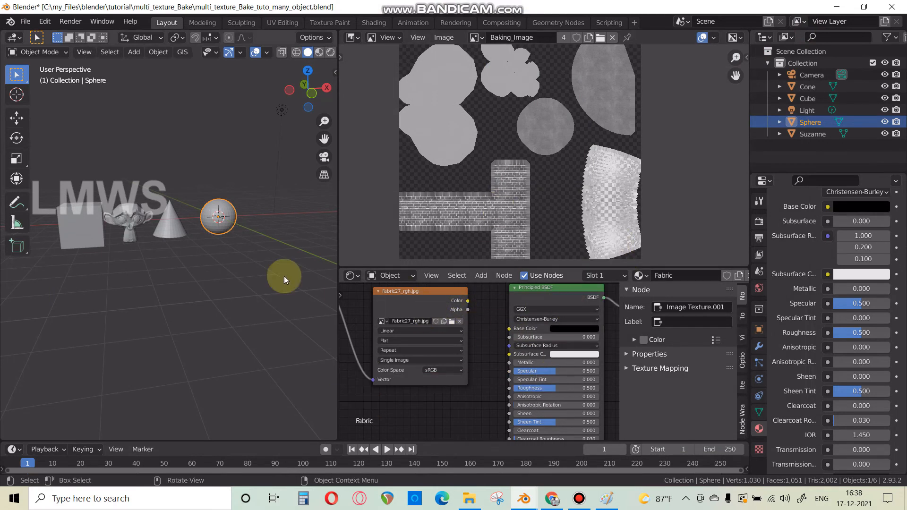
- Make the Baking_Image texture node active in the materials of the sphere, cone, monkey head and cube
{"action": "scroll", "coordinate": [510, 346], "scroll_direction": "down", "scroll_amount": 2}
{"action": "scroll", "coordinate": [509, 346], "scroll_direction": "down", "scroll_amount": 3}
{"action": "middle_click_drag", "start_coordinate": [510, 346], "coordinate": [362, 325]}
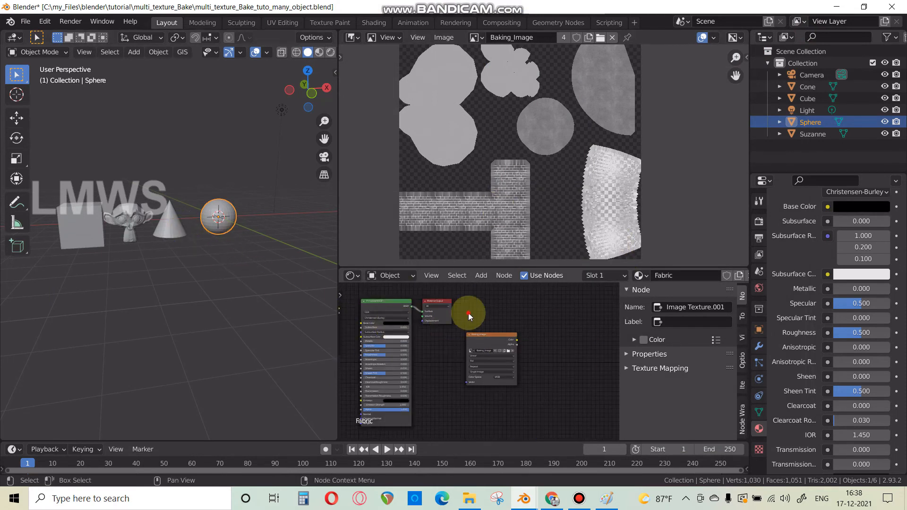
{"action": "left_click", "coordinate": [480, 338]}
{"action": "left_click", "coordinate": [163, 219]}
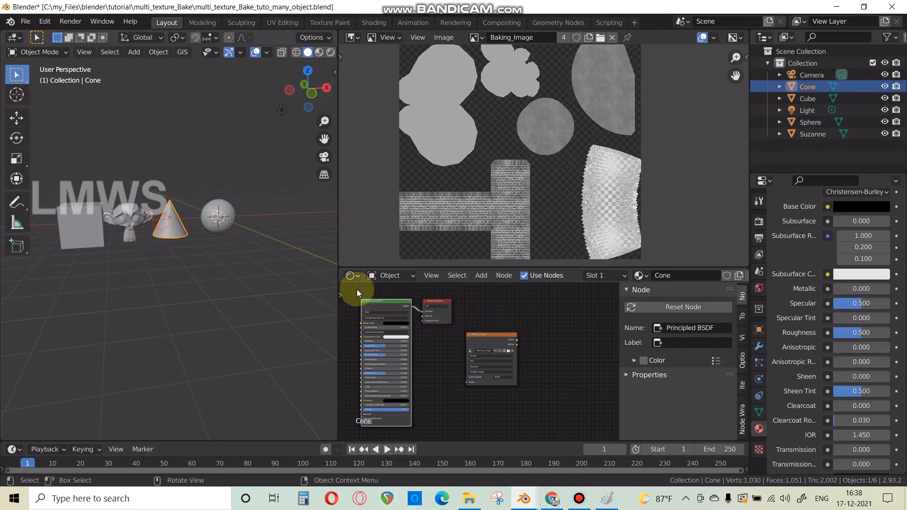
{"action": "left_click", "coordinate": [492, 347]}
{"action": "left_click", "coordinate": [140, 217]}
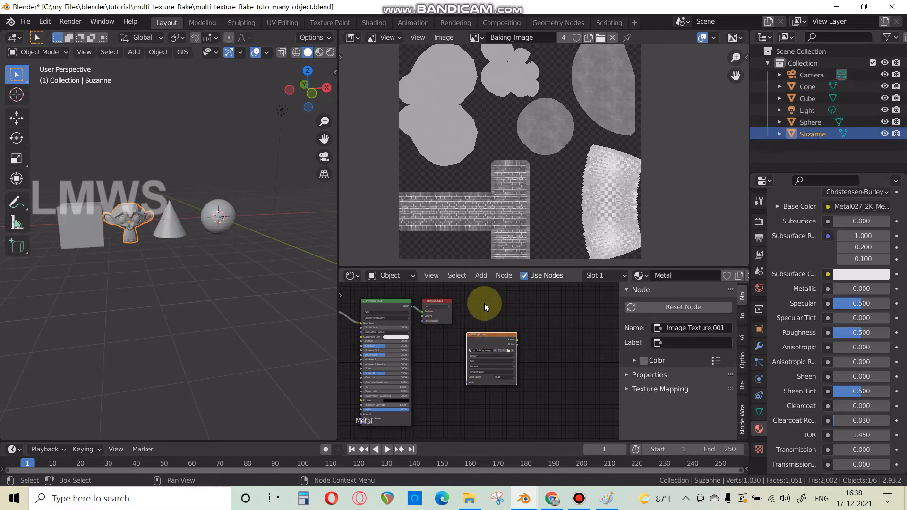
{"action": "left_click", "coordinate": [476, 345]}
{"action": "left_click", "coordinate": [91, 228]}
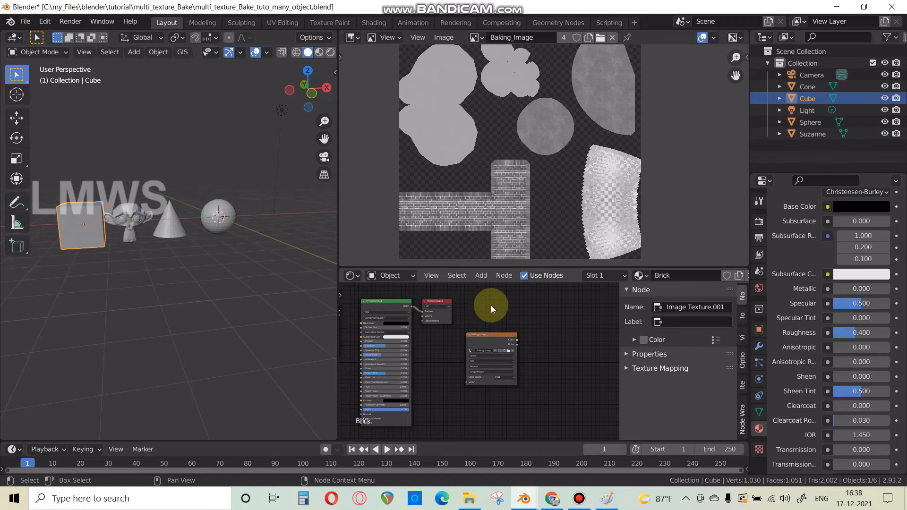
{"action": "left_click", "coordinate": [486, 348]}
{"action": "scroll", "coordinate": [468, 338], "scroll_direction": "up", "scroll_amount": 1}
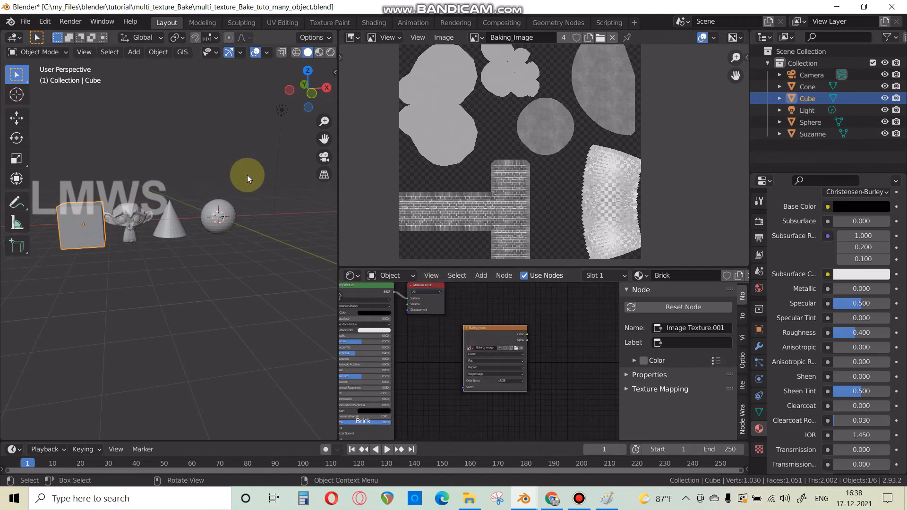
- Select all four objects and bake their metallic values into Baking_Image with the Diffuse color-only settings
{"action": "left_click_drag", "start_coordinate": [247, 174], "coordinate": [43, 245]}
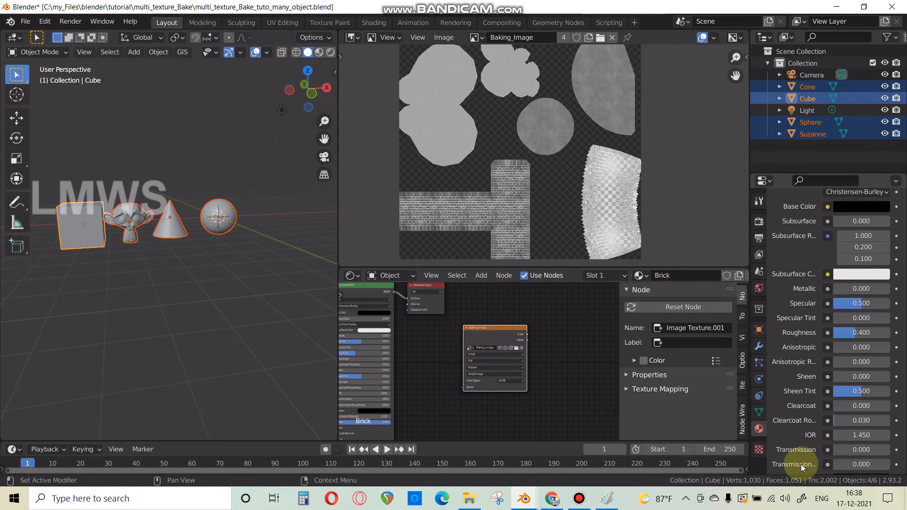
{"action": "scroll", "coordinate": [786, 412], "scroll_direction": "up", "scroll_amount": 8}
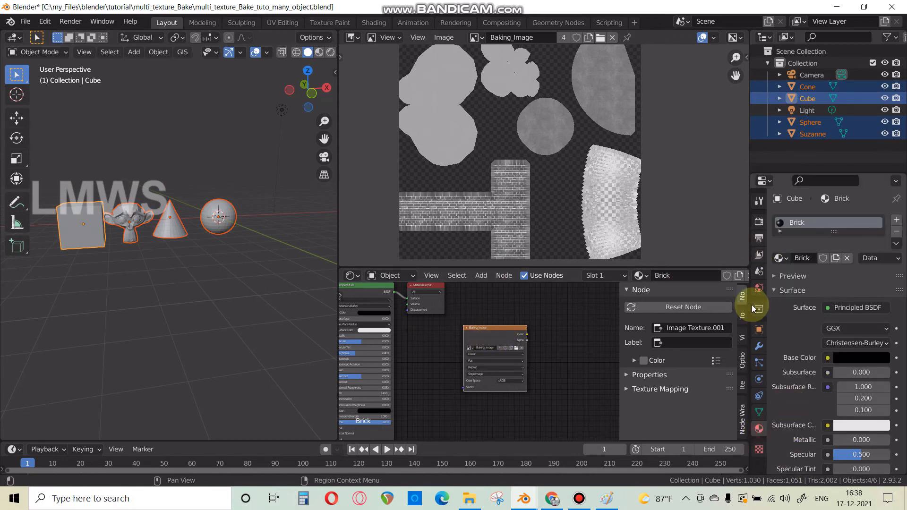
{"action": "left_click", "coordinate": [758, 223]}
{"action": "scroll", "coordinate": [800, 420], "scroll_direction": "down", "scroll_amount": 6}
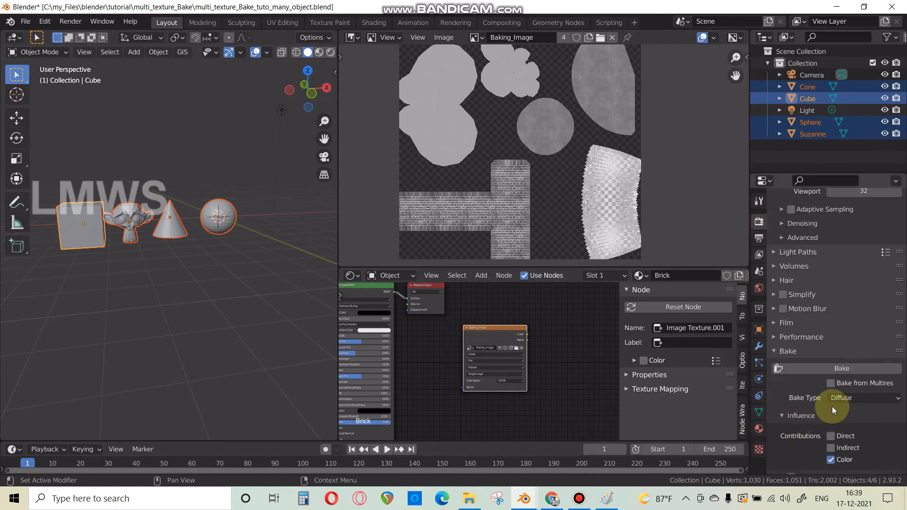
{"action": "left_click", "coordinate": [836, 369]}
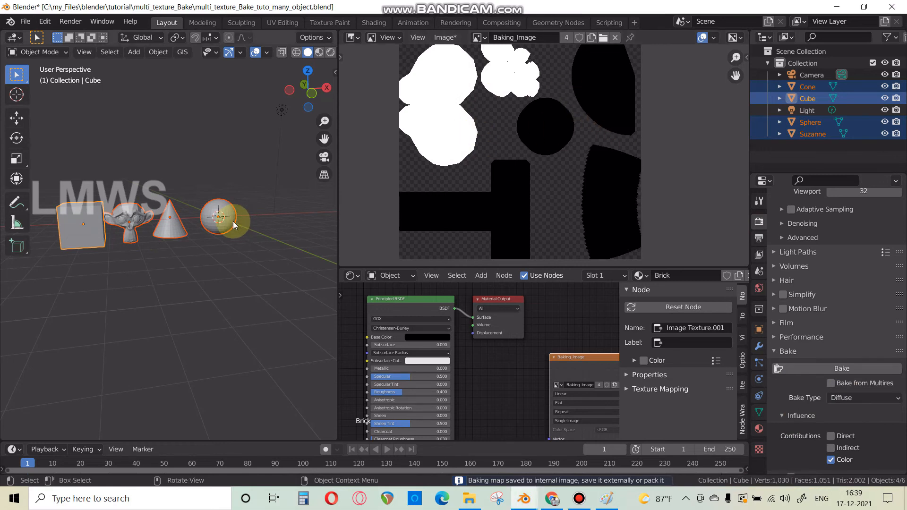
- Save the baked metallic map externally as Baking_Image_MEtallic.png in the multi_texture_Bake folder and save the project file
{"action": "scroll", "coordinate": [624, 149], "scroll_direction": "up", "scroll_amount": 3}
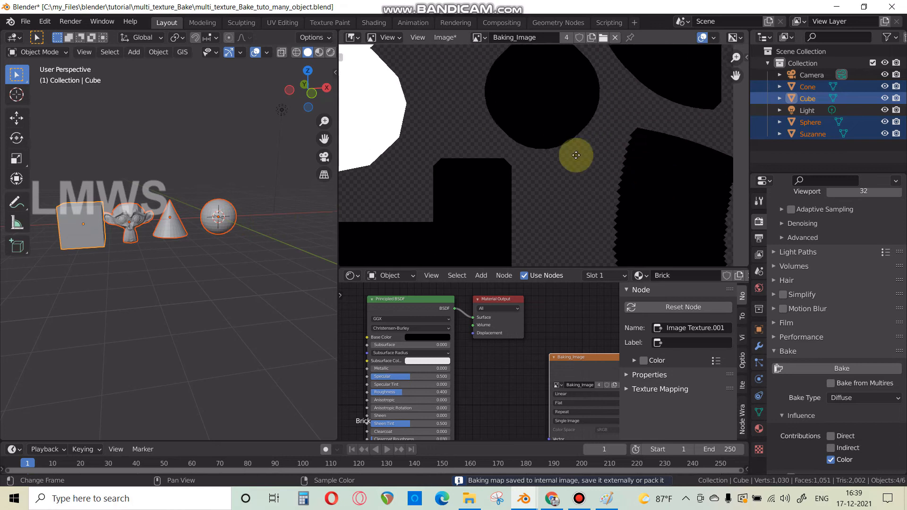
{"action": "left_click", "coordinate": [444, 38]}
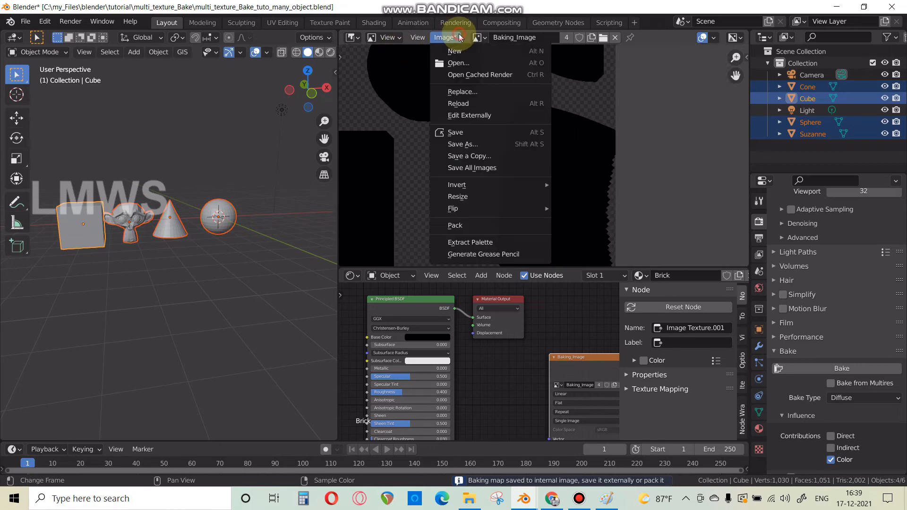
{"action": "left_click", "coordinate": [486, 140]}
{"action": "left_click", "coordinate": [314, 448]}
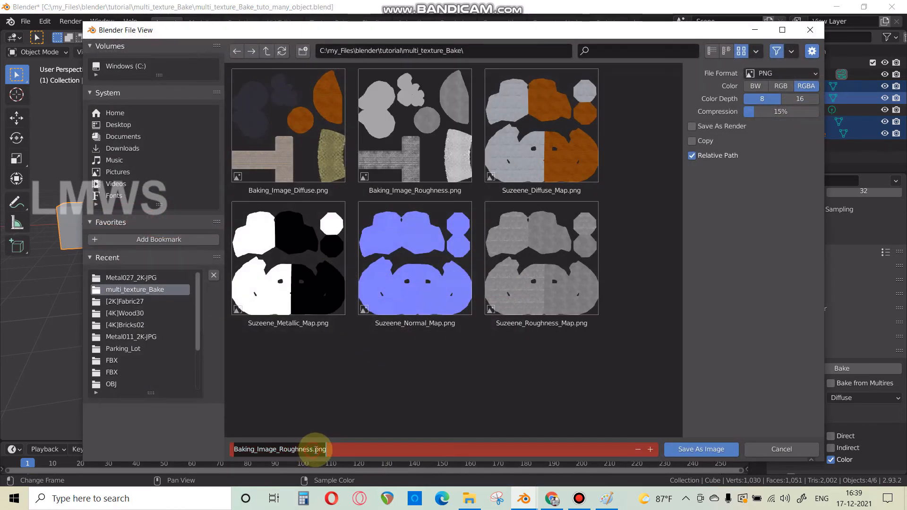
{"action": "mouse_move", "coordinate": [315, 449]}
{"action": "left_mouse_down"}
{"action": "mouse_move", "coordinate": [274, 447]}
{"action": "mouse_move", "coordinate": [303, 449]}
{"action": "left_mouse_up"}
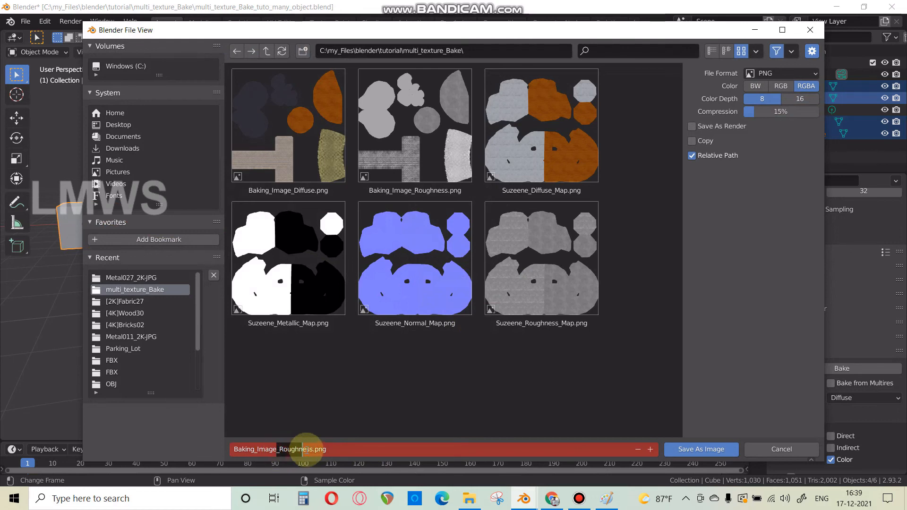
{"action": "key", "text": "BackSpace"}
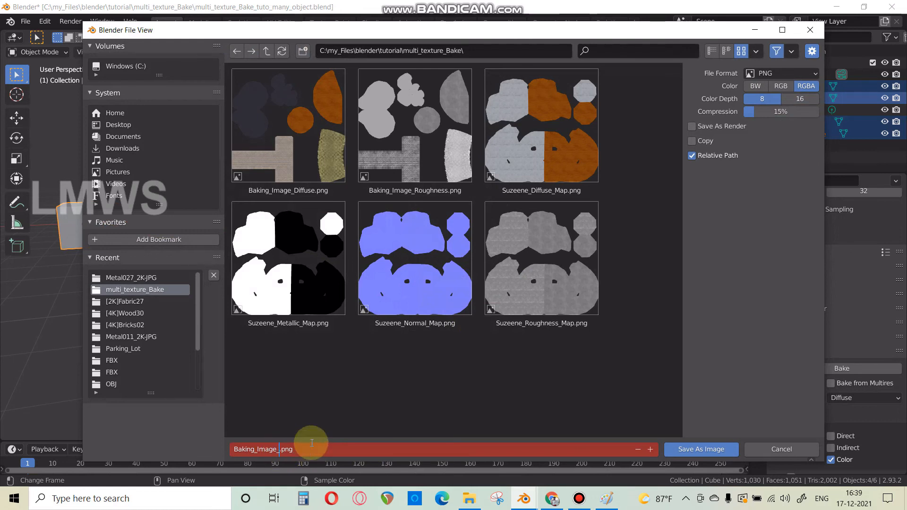
{"action": "key", "text": "Return"}
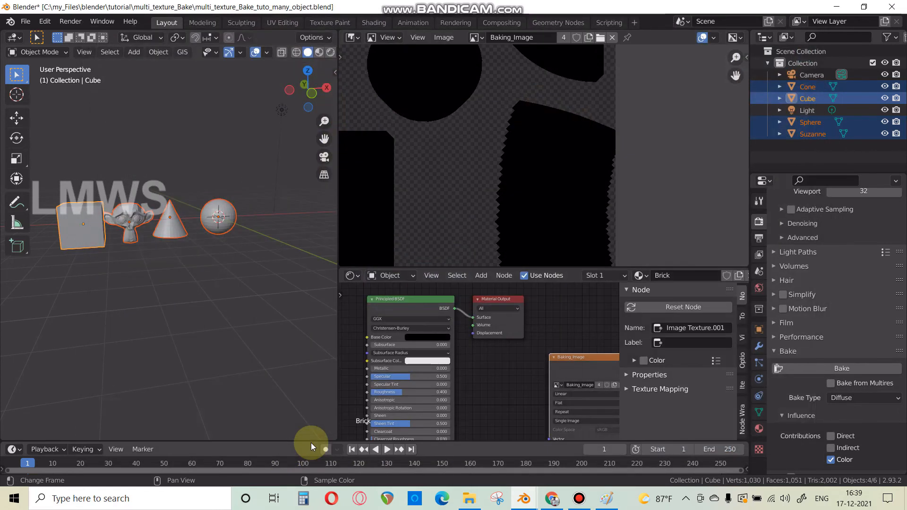
{"action": "key", "text": "ctrl+s"}
- Replace the image in the cube's brick texture node with Bricks02_nrm.jpg
{"action": "scroll", "coordinate": [506, 368], "scroll_direction": "down", "scroll_amount": 2}
{"action": "middle_click_drag", "start_coordinate": [418, 375], "coordinate": [522, 382]}
{"action": "scroll", "coordinate": [486, 363], "scroll_direction": "up", "scroll_amount": 3}
{"action": "left_click", "coordinate": [83, 209]}
{"action": "left_click", "coordinate": [464, 340]}
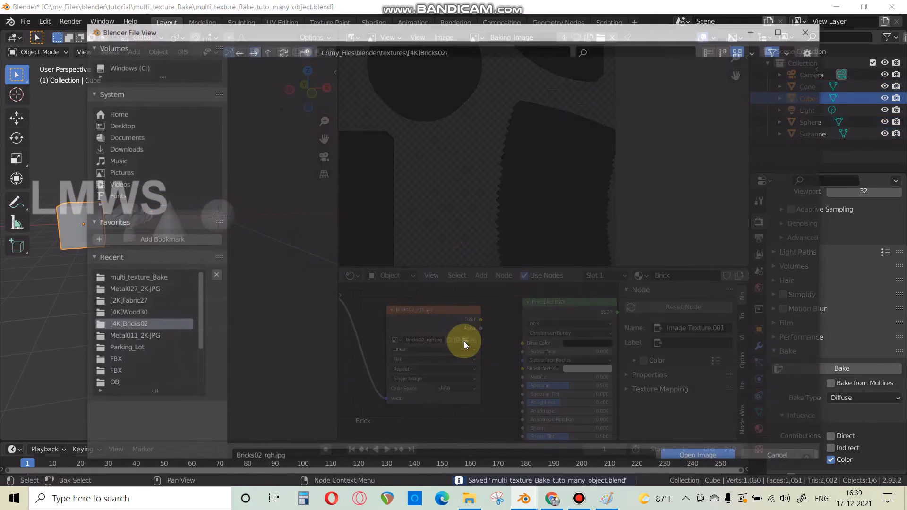
{"action": "double_click", "coordinate": [541, 144]}
- Replace the image in the monkey head's metal texture node with Metal027_2K_NormalDX.jpg
{"action": "left_click", "coordinate": [151, 216]}
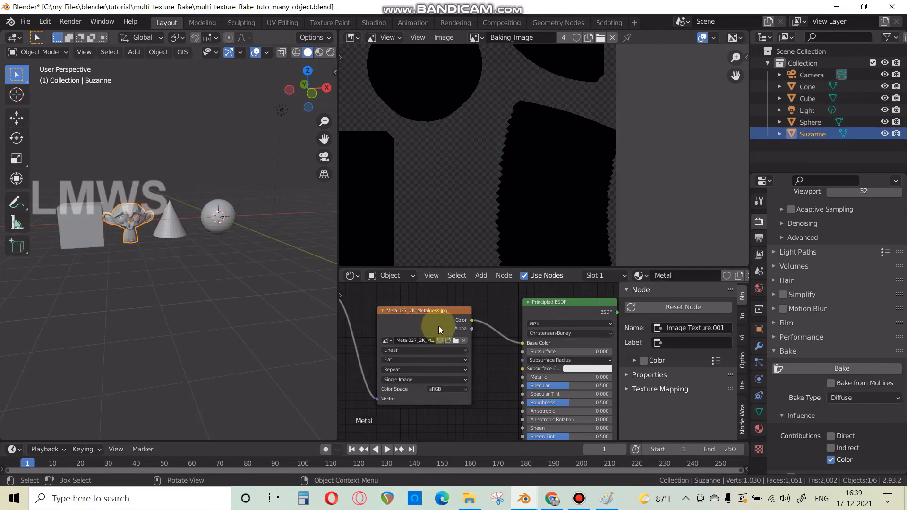
{"action": "left_click", "coordinate": [455, 340]}
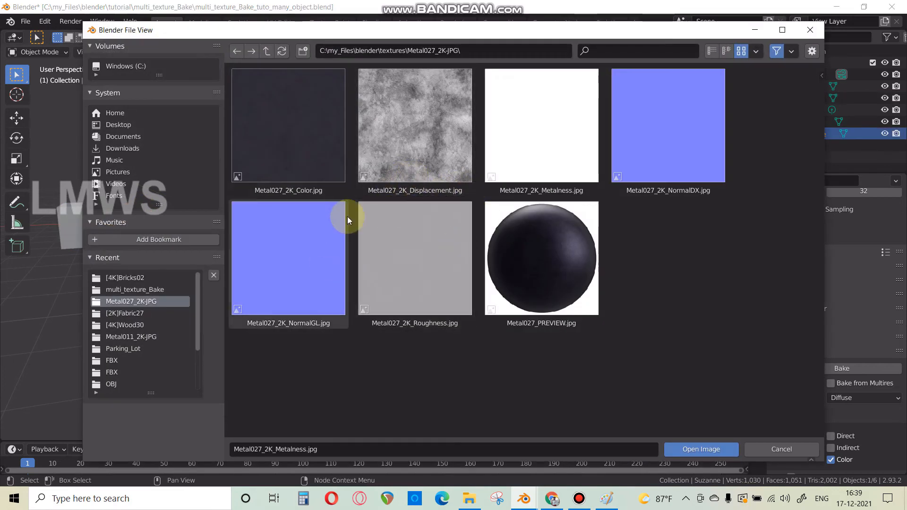
{"action": "double_click", "coordinate": [667, 164]}
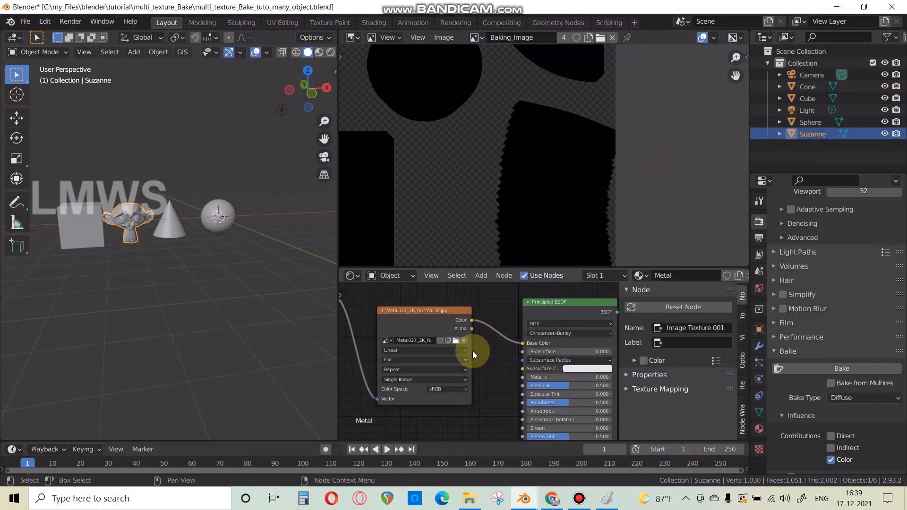
- Replace the image in the cone's wood texture node with Wood30_nrm.jpg
{"action": "left_click", "coordinate": [168, 216]}
{"action": "left_click", "coordinate": [454, 326]}
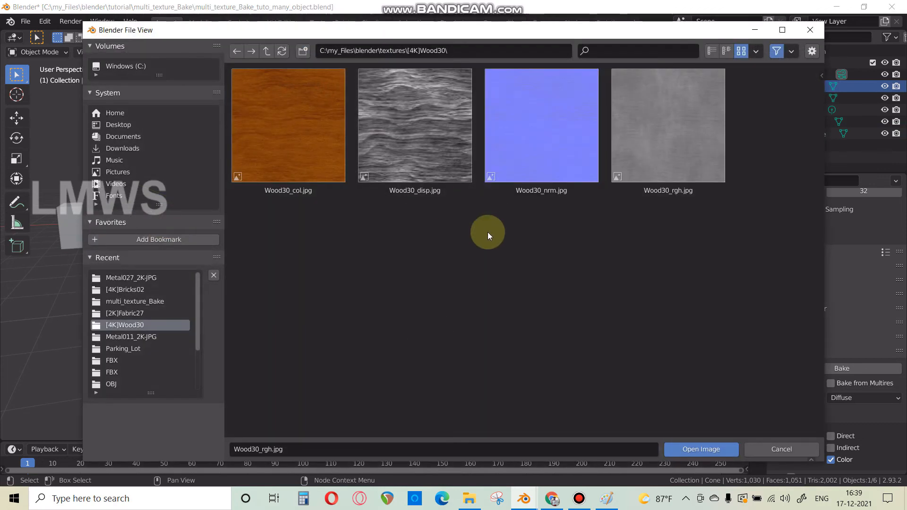
{"action": "double_click", "coordinate": [526, 172]}
- Load Fabric27_nrm.jpg into the sphere's fabric texture node and connect its Color output to Base Color
{"action": "left_click", "coordinate": [218, 216]}
{"action": "left_click", "coordinate": [470, 335]}
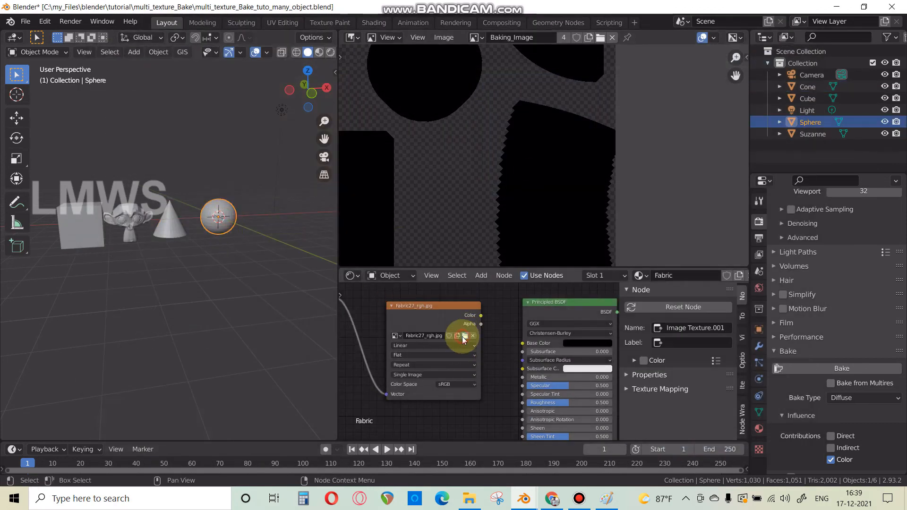
{"action": "left_click", "coordinate": [464, 336]}
{"action": "double_click", "coordinate": [542, 171]}
{"action": "left_click_drag", "start_coordinate": [480, 315], "coordinate": [542, 348]}
- Connect the Color output of the normal texture to Base Color in the cone's and the cube's materials
{"action": "left_click", "coordinate": [169, 218]}
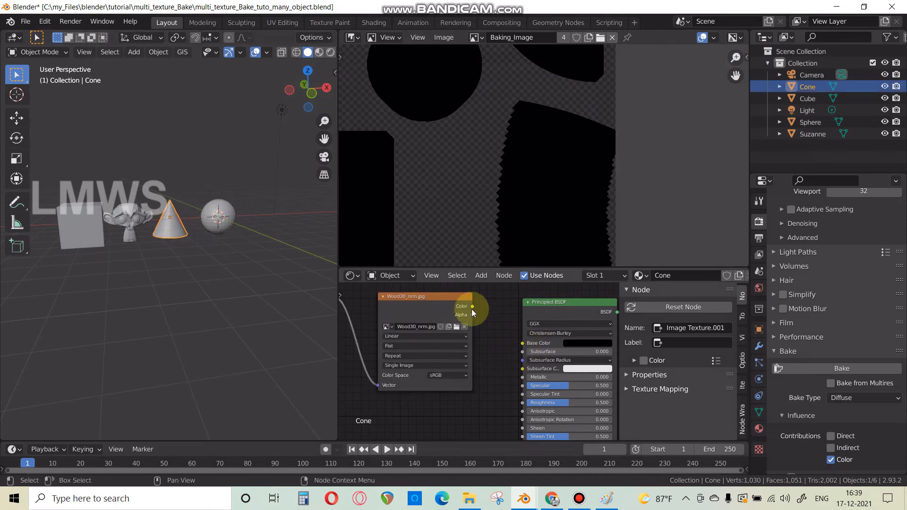
{"action": "left_click_drag", "start_coordinate": [471, 309], "coordinate": [522, 343]}
{"action": "left_click", "coordinate": [133, 220]}
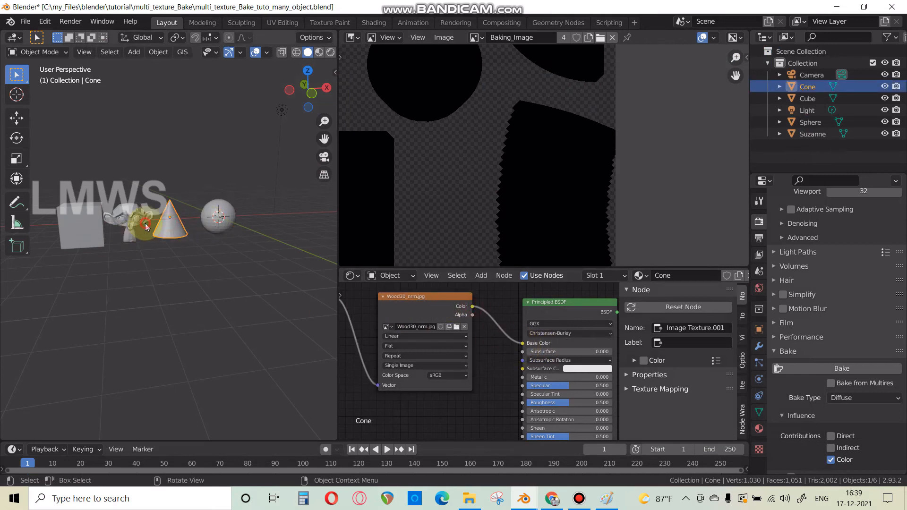
{"action": "left_click", "coordinate": [90, 221]}
{"action": "left_click_drag", "start_coordinate": [471, 319], "coordinate": [520, 342]}
- Make the Baking_Image texture node active in the materials of the cube, monkey head, cone and sphere
{"action": "scroll", "coordinate": [511, 362], "scroll_direction": "down", "scroll_amount": 1}
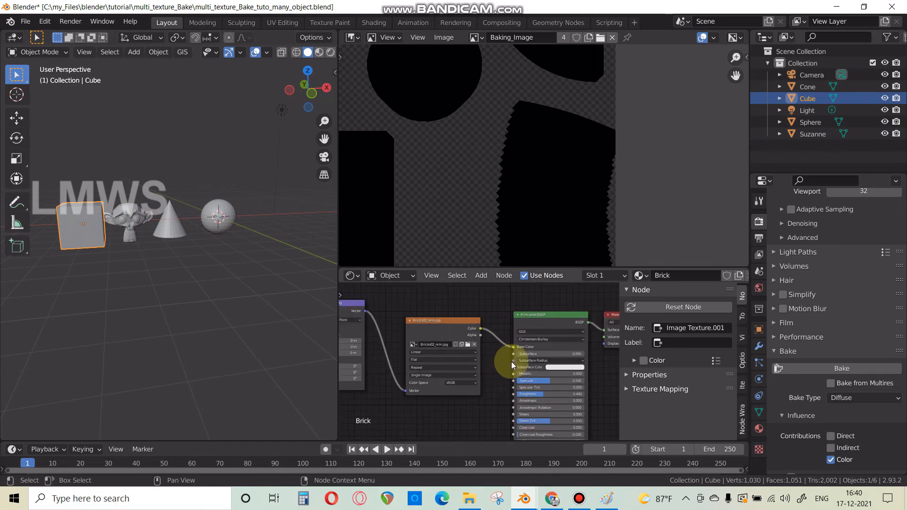
{"action": "scroll", "coordinate": [511, 361], "scroll_direction": "down", "scroll_amount": 1}
{"action": "middle_click_drag", "start_coordinate": [565, 385], "coordinate": [449, 356]}
{"action": "key", "text": "alt+a"}
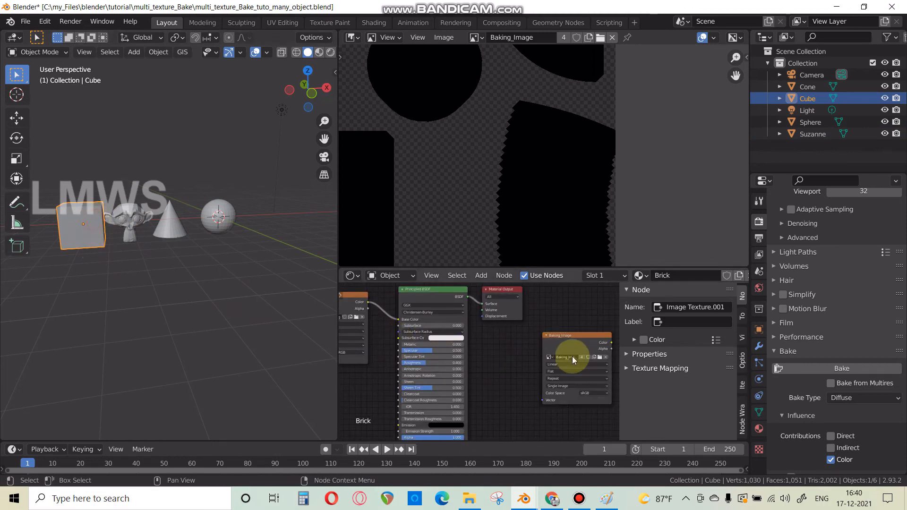
{"action": "left_click", "coordinate": [551, 336]}
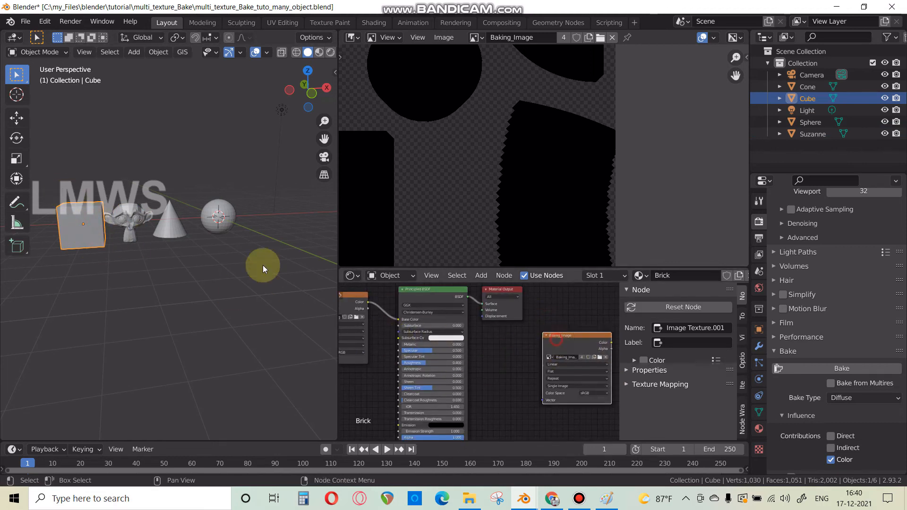
{"action": "left_click", "coordinate": [135, 211]}
{"action": "left_click", "coordinate": [559, 338]}
{"action": "left_click", "coordinate": [170, 221]}
{"action": "left_click", "coordinate": [565, 338]}
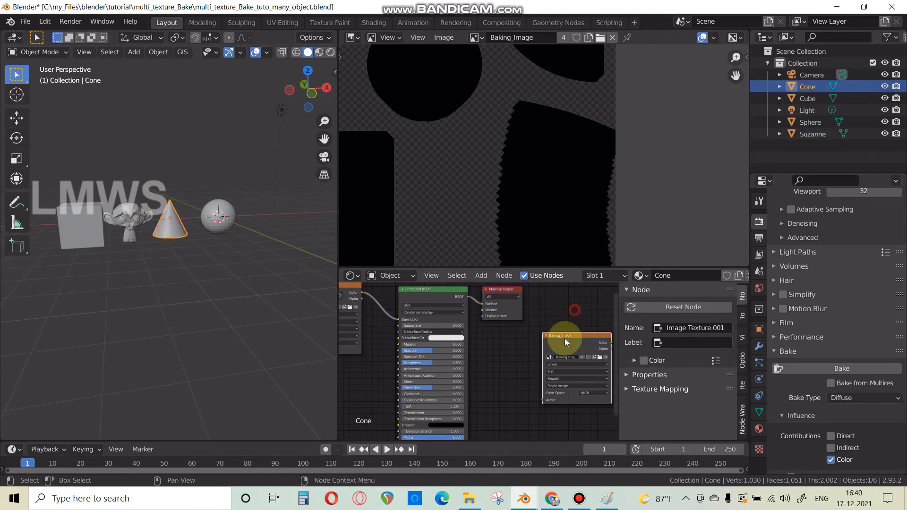
{"action": "left_click", "coordinate": [218, 216]}
{"action": "left_click", "coordinate": [564, 340]}
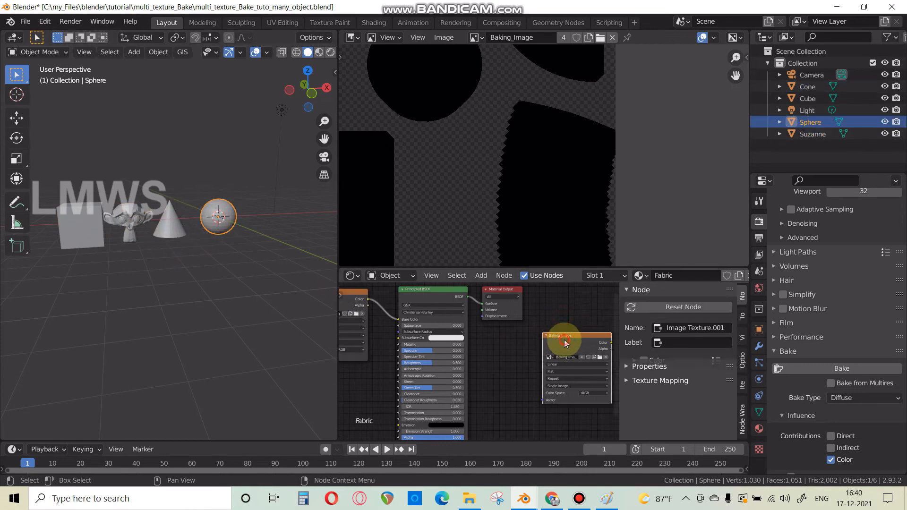
- Select all four objects and bake their normal textures into Baking_Image with the Diffuse color-only settings
{"action": "left_click_drag", "start_coordinate": [243, 172], "coordinate": [42, 234]}
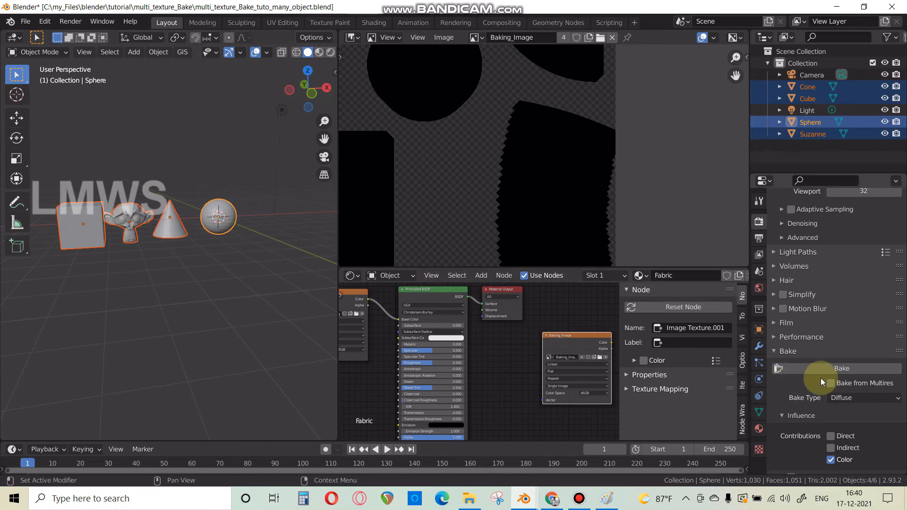
{"action": "left_click", "coordinate": [839, 369]}
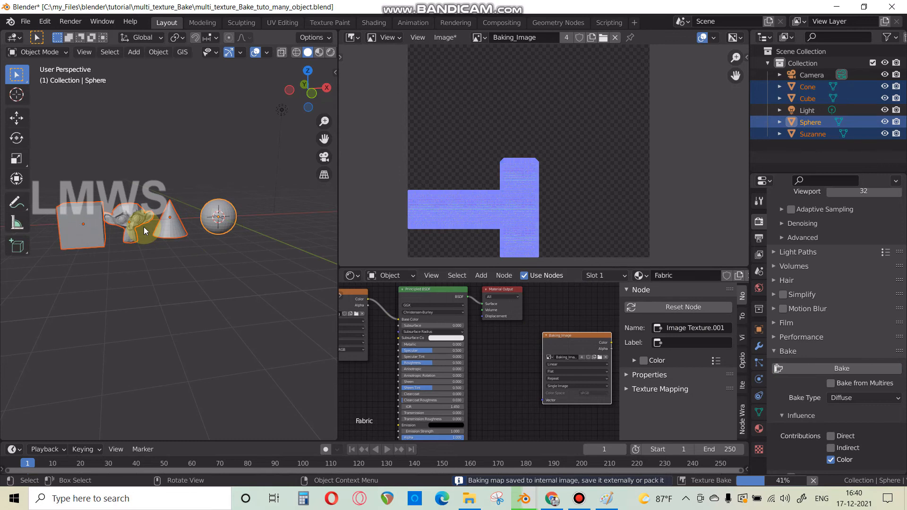
{"action": "middle_click_drag", "start_coordinate": [341, 347], "coordinate": [469, 397]}
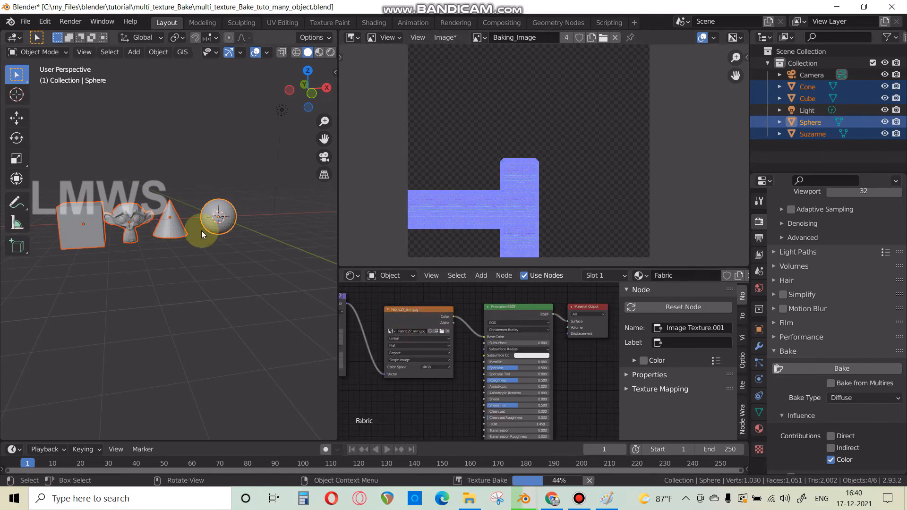
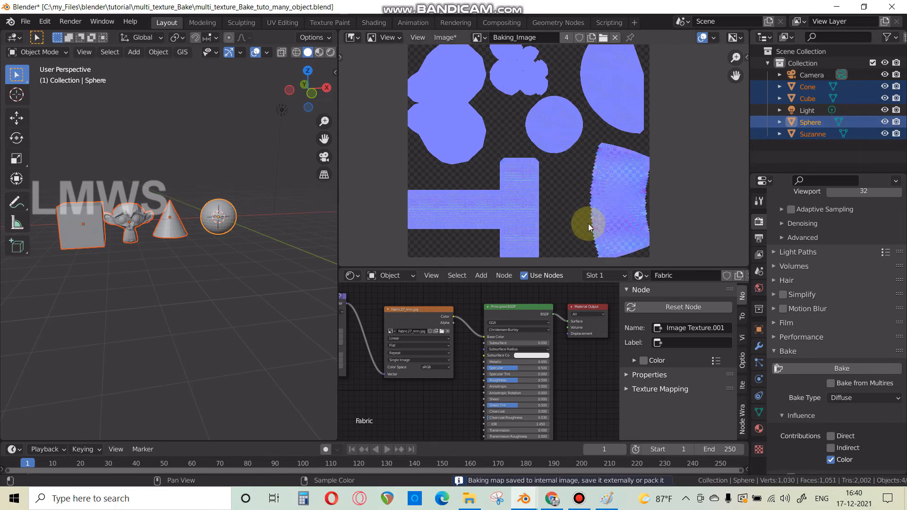
- Save the baked normal map externally as Baking_Image_Normal.png in the multi_texture_Bake folder
{"action": "left_click", "coordinate": [452, 41]}
{"action": "left_click", "coordinate": [486, 145]}
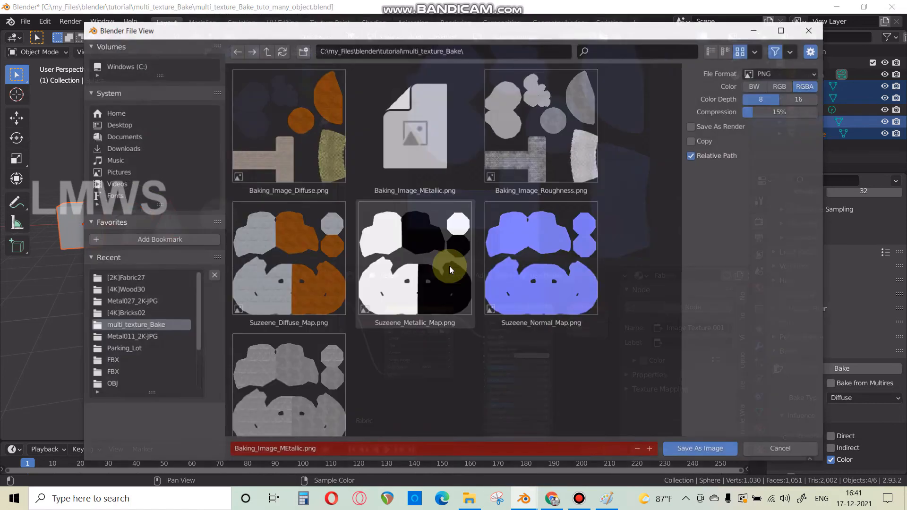
{"action": "left_click", "coordinate": [307, 448]}
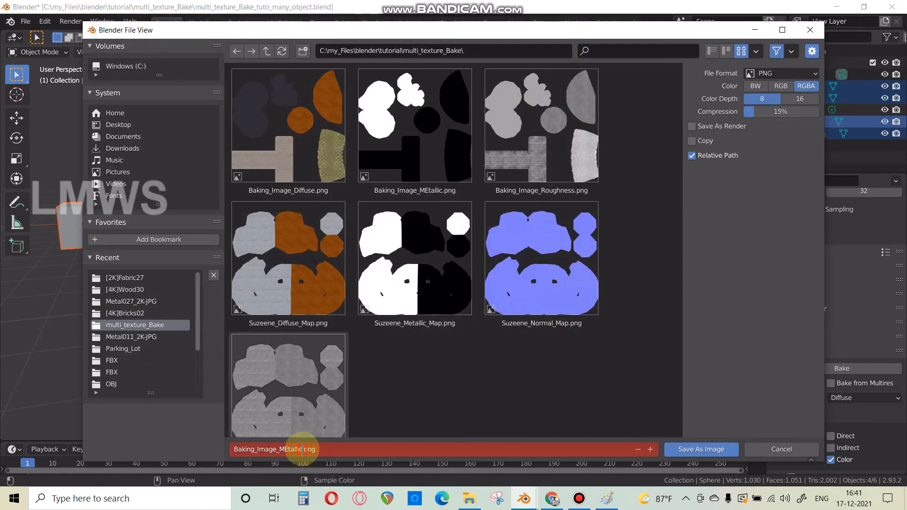
{"action": "left_click_drag", "start_coordinate": [301, 449], "coordinate": [280, 452]}
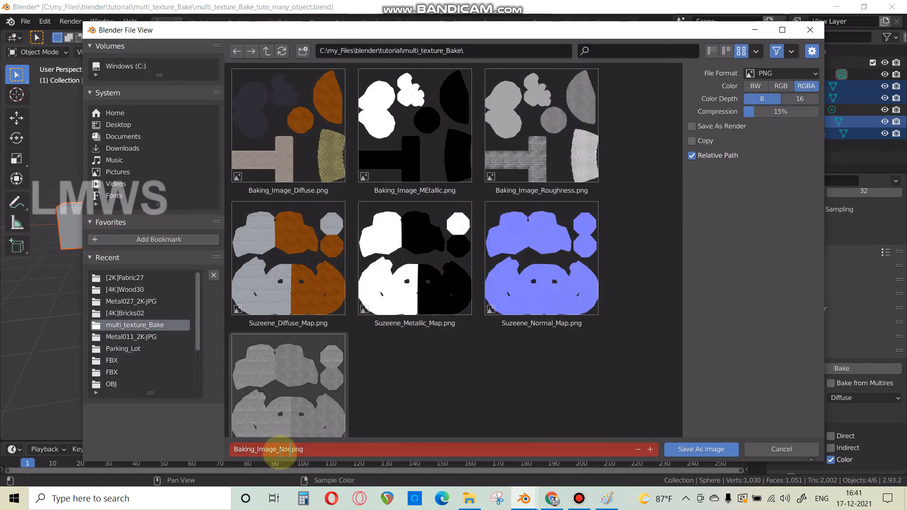
{"action": "type", "text": "Normal"}
{"action": "key", "text": "Return"}
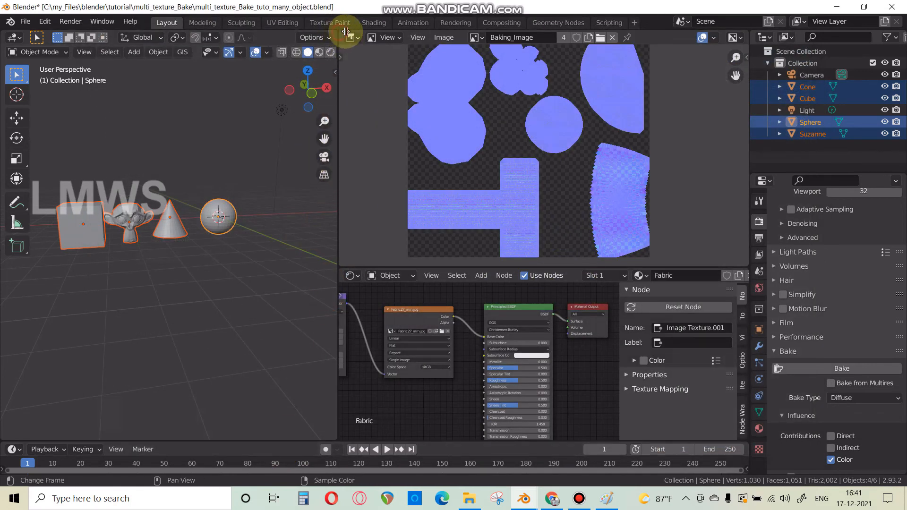
{"action": "mouse_move", "coordinate": [346, 32]}
{"action": "left_mouse_down"}
{"action": "mouse_move", "coordinate": [385, 28]}
{"action": "mouse_move", "coordinate": [339, 31]}
{"action": "left_mouse_up"}
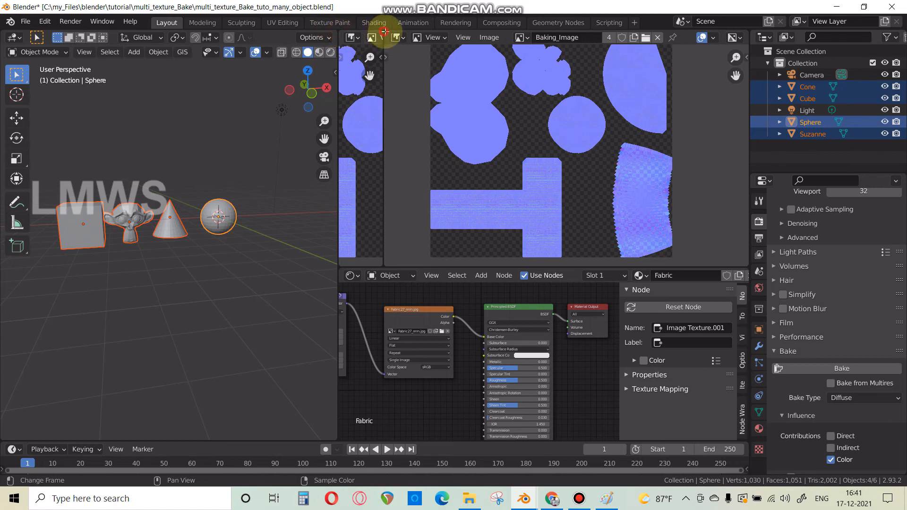
{"action": "left_click_drag", "start_coordinate": [384, 31], "coordinate": [354, 30]}
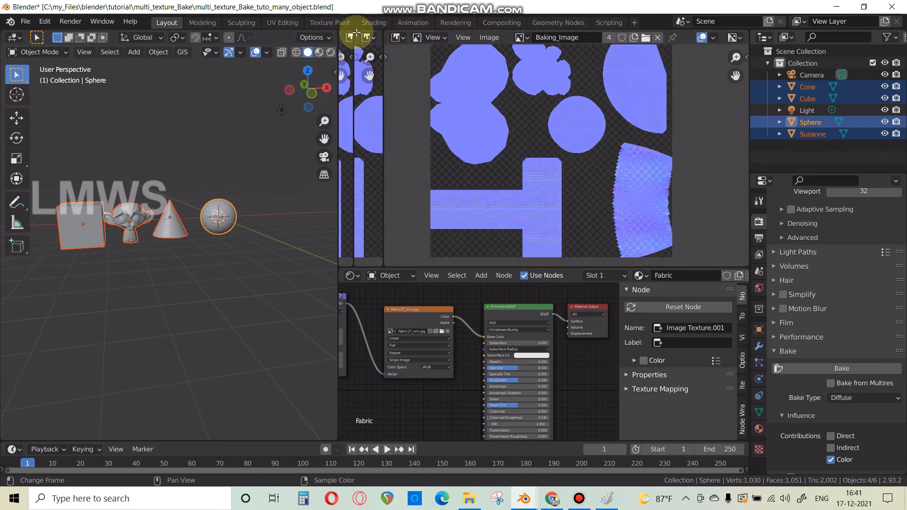
{"action": "left_click", "coordinate": [578, 498]}
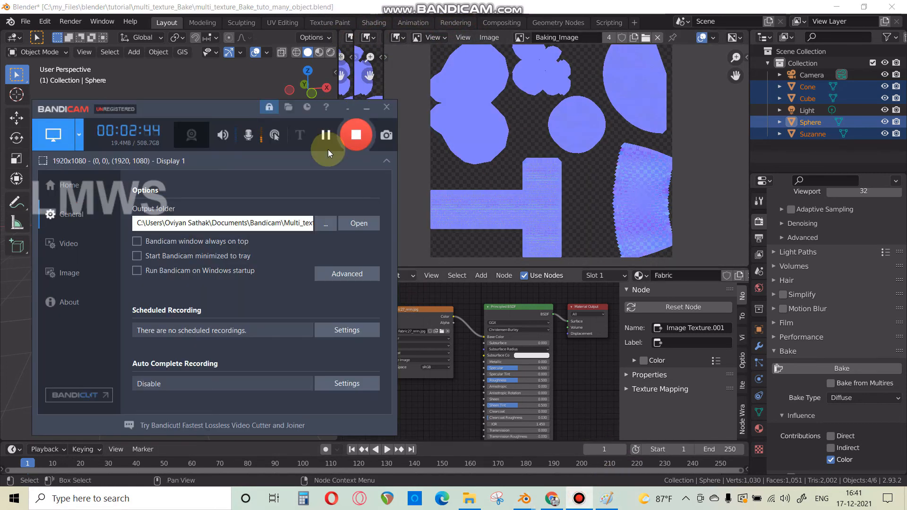
{"action": "left_click", "coordinate": [325, 135]}
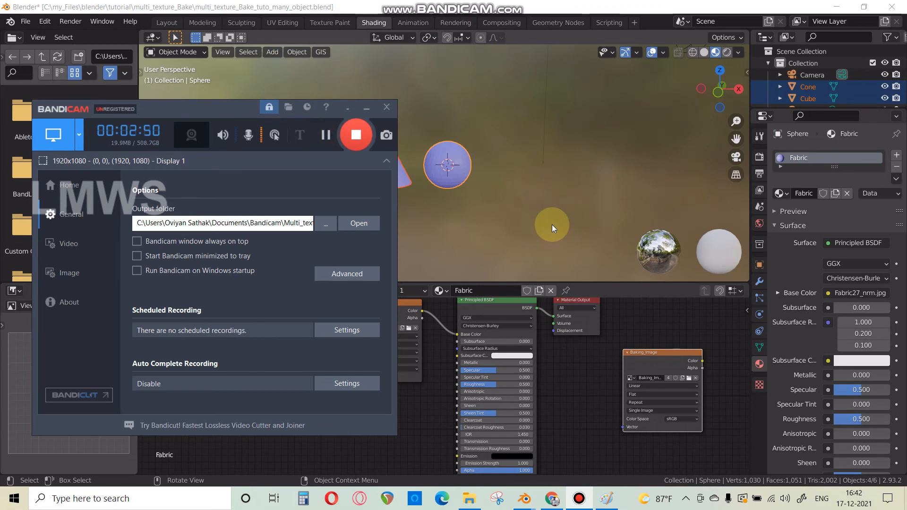
- Remove the original material slots from the cube, monkey head, cone and sphere
{"action": "left_click", "coordinate": [552, 225]}
{"action": "left_click", "coordinate": [231, 176]}
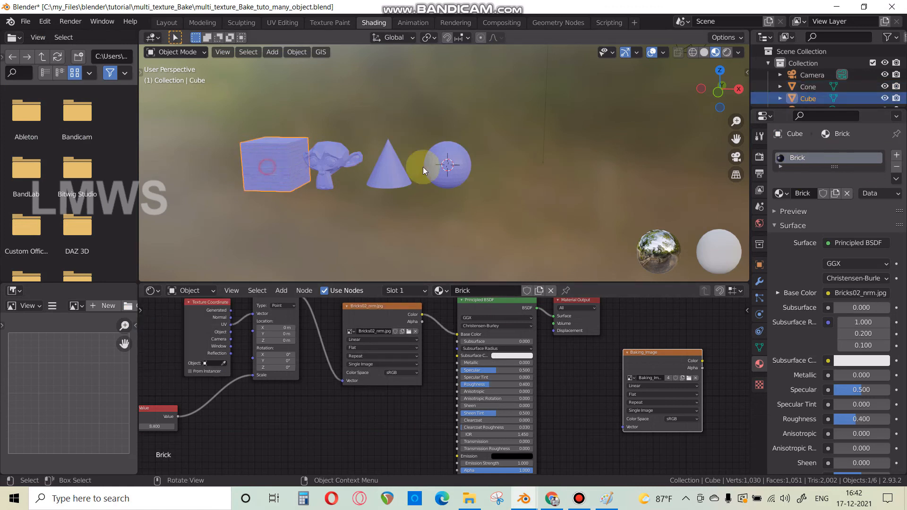
{"action": "left_click", "coordinate": [331, 161]}
{"action": "left_click", "coordinate": [388, 166]}
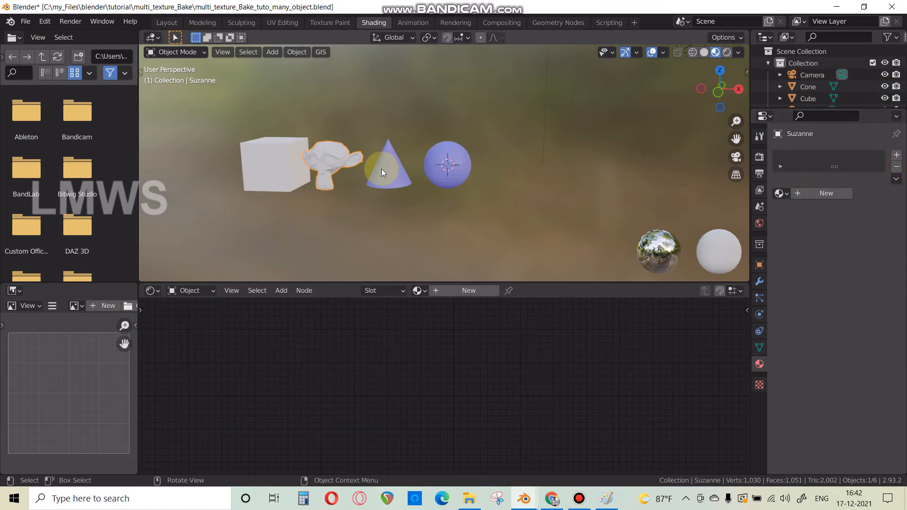
{"action": "left_click", "coordinate": [389, 166]}
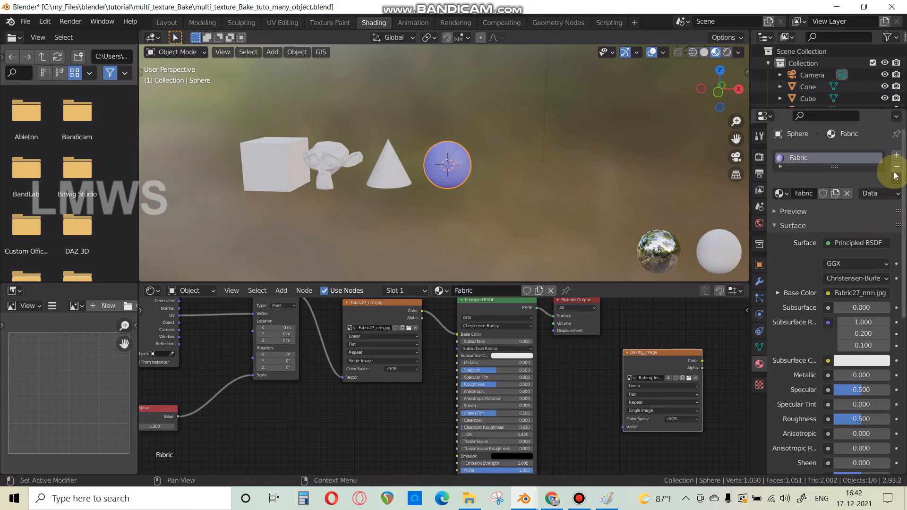
{"action": "left_click", "coordinate": [895, 168]}
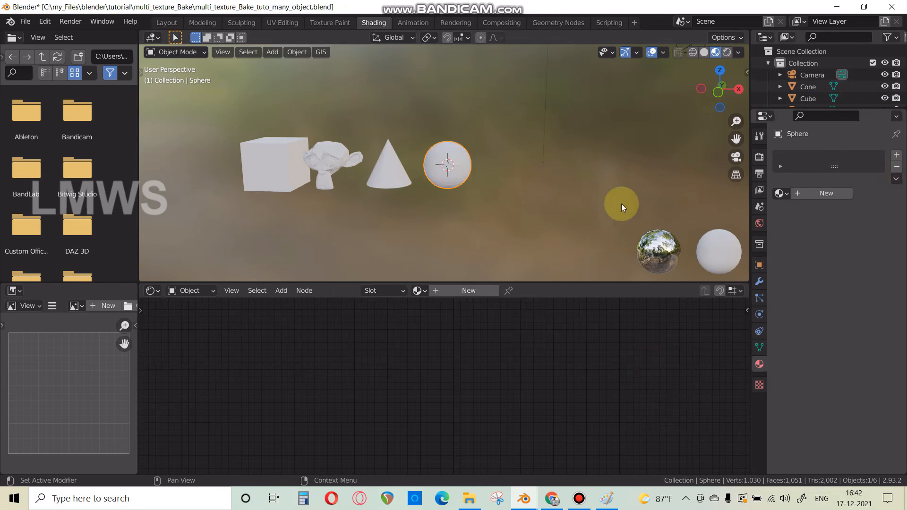
- Create a new material named Textures on the sphere and assign the same material to the cube
{"action": "left_click", "coordinate": [815, 193]}
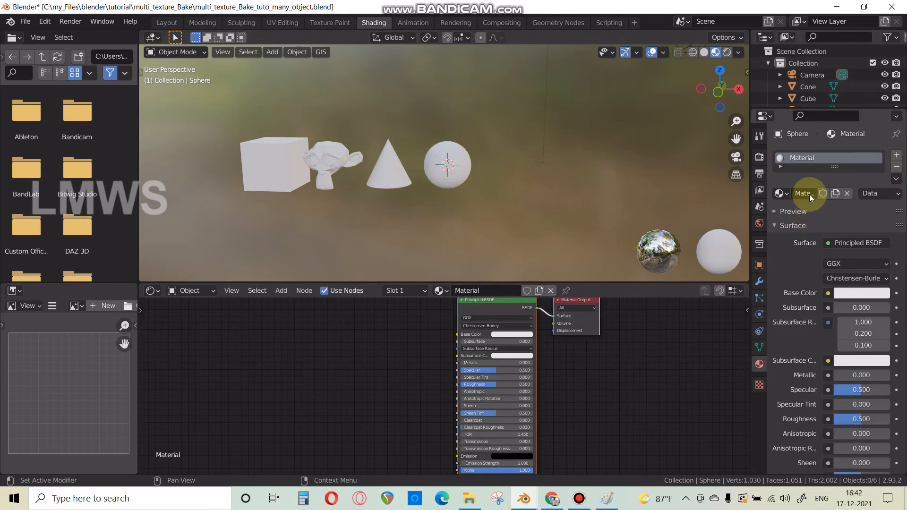
{"action": "type", "text": "Tex"}
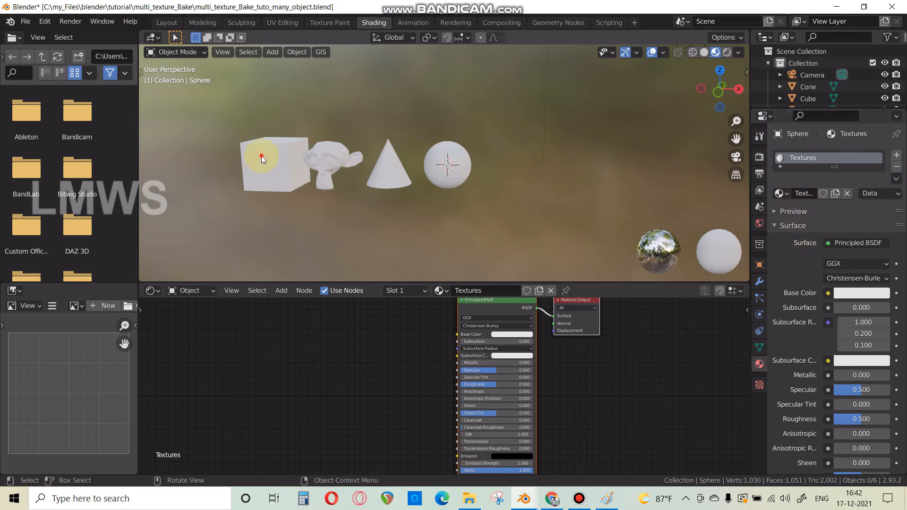
{"action": "left_click", "coordinate": [262, 155]}
{"action": "left_click", "coordinate": [780, 192]}
{"action": "left_click", "coordinate": [670, 257]}
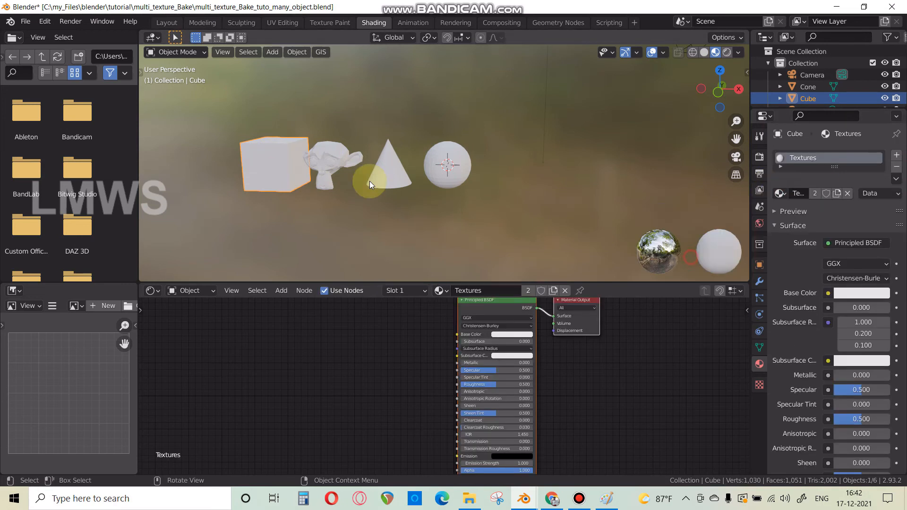
- Assign the existing Textures material to the monkey head and the cone, and reapply it on the sphere
{"action": "left_click", "coordinate": [370, 184]}
{"action": "left_click", "coordinate": [780, 192]}
{"action": "left_click", "coordinate": [682, 255]}
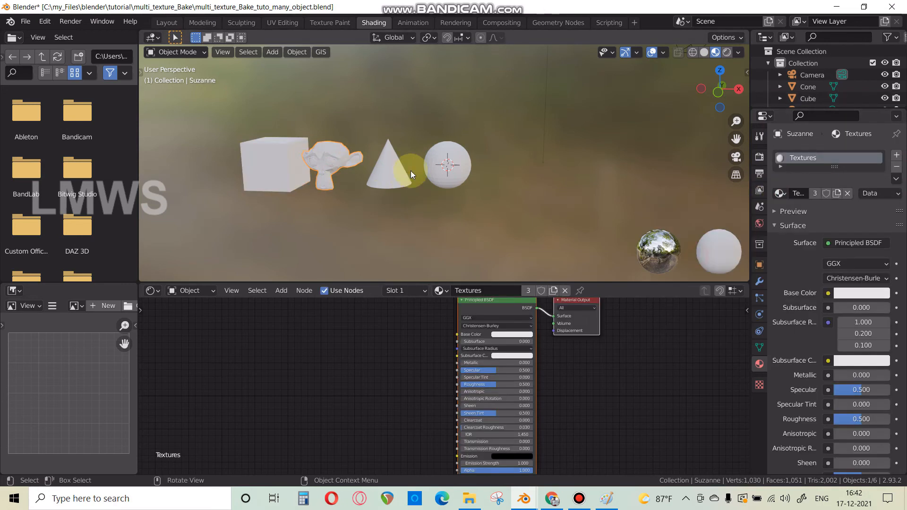
{"action": "left_click", "coordinate": [406, 172]}
{"action": "left_click", "coordinate": [780, 192]}
{"action": "left_click", "coordinate": [671, 257]}
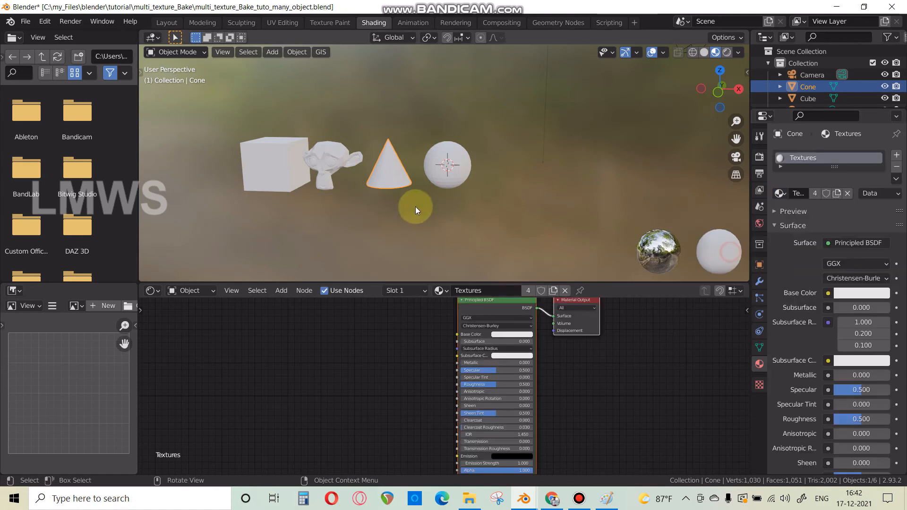
{"action": "left_click", "coordinate": [446, 173]}
{"action": "left_click", "coordinate": [780, 193]}
{"action": "left_click", "coordinate": [671, 255]}
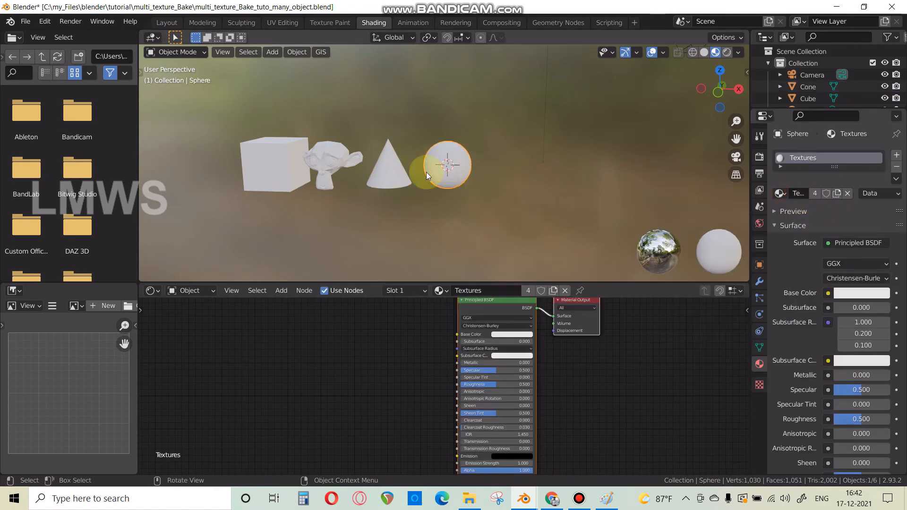
- With the cube selected, add an Image Texture node beside the Principled BSDF in the Textures material
{"action": "left_click", "coordinate": [380, 168]}
{"action": "left_click", "coordinate": [310, 160]}
{"action": "left_click", "coordinate": [273, 157]}
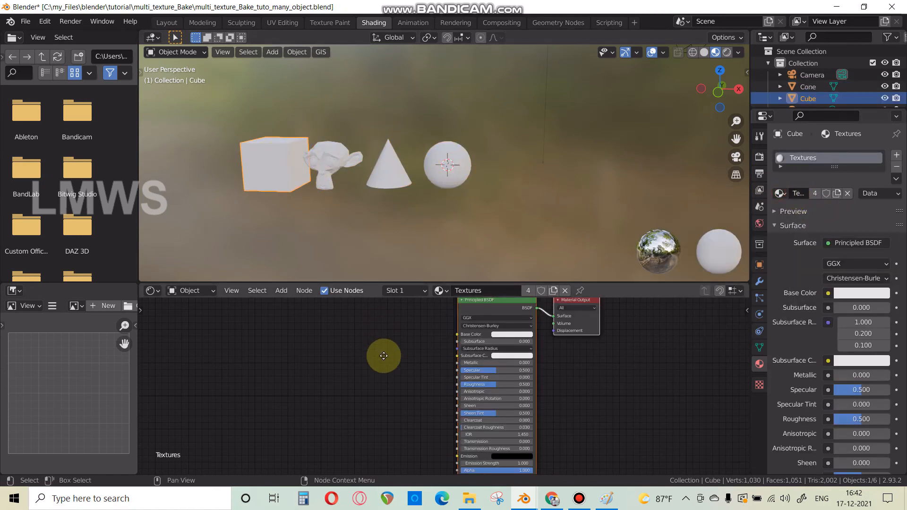
{"action": "middle_click_drag", "start_coordinate": [383, 356], "coordinate": [406, 401]}
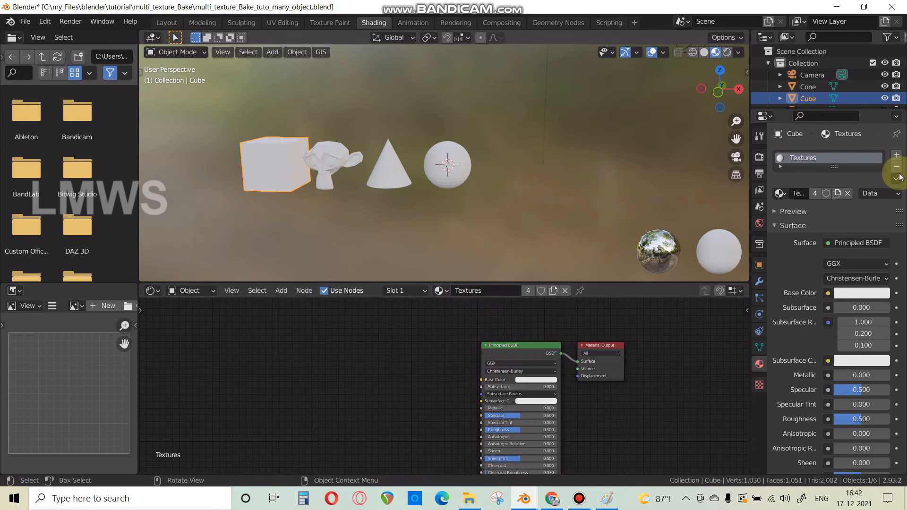
{"action": "key", "text": "shift+a"}
{"action": "left_click", "coordinate": [362, 334]}
{"action": "type", "text": "i"}
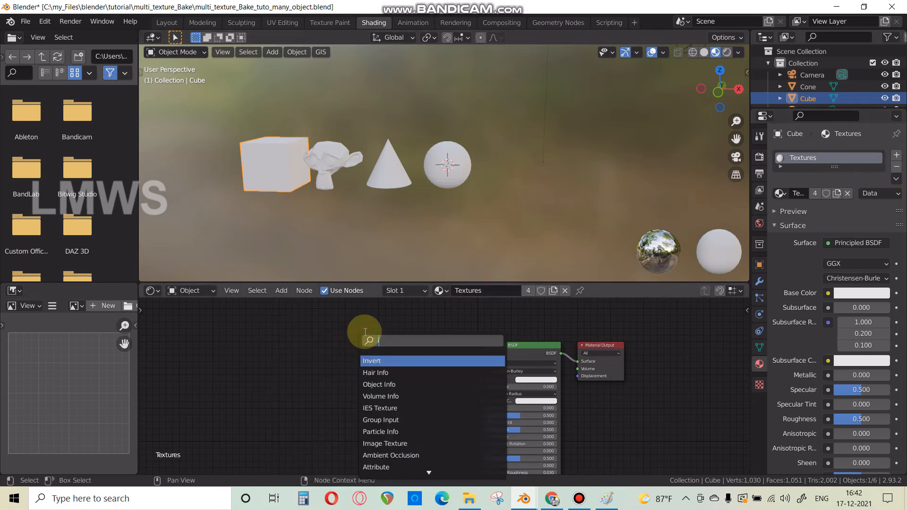
{"action": "type", "text": "mage"}
{"action": "key", "text": "Return"}
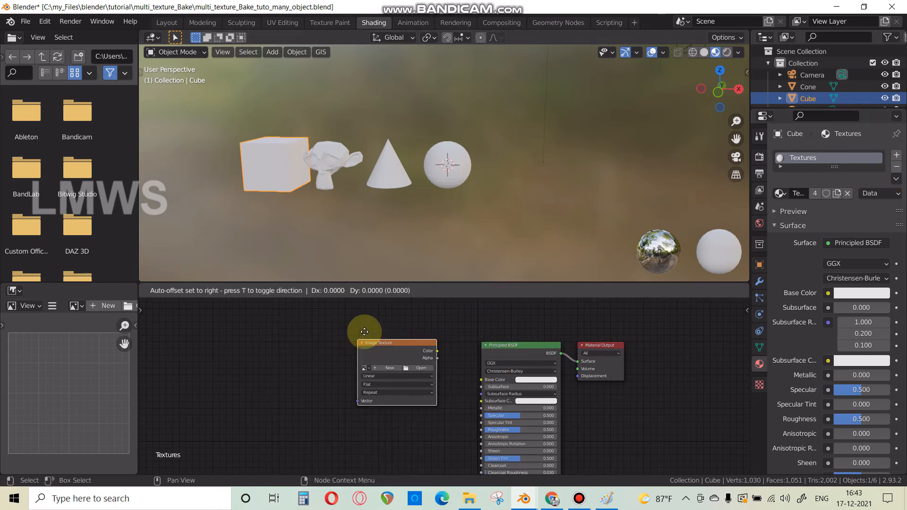
{"action": "left_click", "coordinate": [351, 332]}
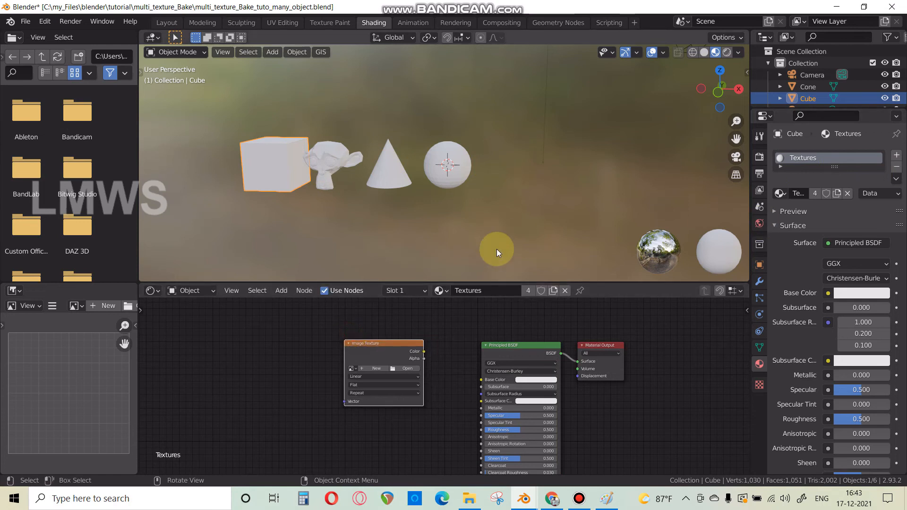
- Load Baking_Image_Diffuse.png into the Image Texture node and link its Color output to the Principled BSDF's Base Color
{"action": "left_click", "coordinate": [412, 369]}
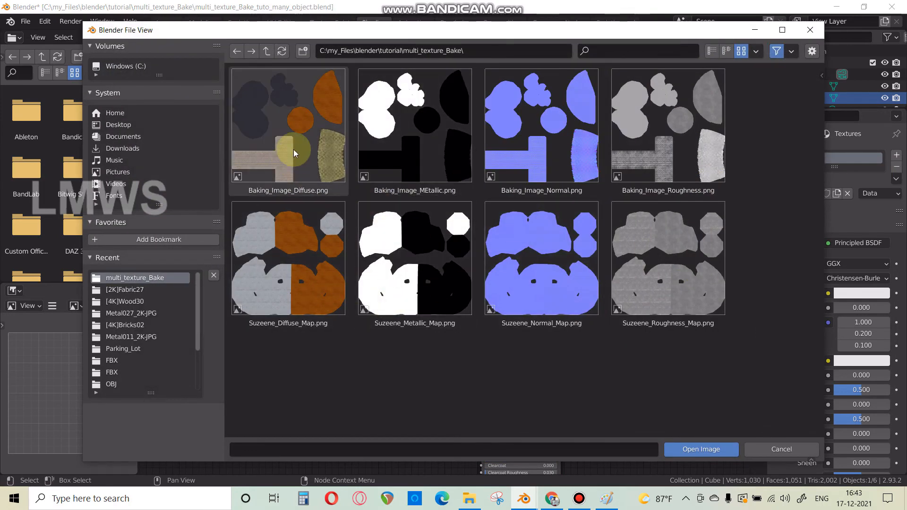
{"action": "double_click", "coordinate": [293, 149]}
{"action": "left_click_drag", "start_coordinate": [424, 354], "coordinate": [454, 382]}
{"action": "left_click_drag", "start_coordinate": [423, 353], "coordinate": [367, 342]}
{"action": "middle_click_drag", "start_coordinate": [443, 352], "coordinate": [467, 317]}
- Examine the baked diffuse map on the cube, monkey head, cone and sphere from several angles
{"action": "scroll", "coordinate": [468, 316], "scroll_direction": "down", "scroll_amount": 2}
{"action": "scroll", "coordinate": [279, 121], "scroll_direction": "up", "scroll_amount": 4}
{"action": "middle_click_drag", "start_coordinate": [312, 172], "coordinate": [355, 170]}
{"action": "left_click", "coordinate": [355, 170]}
{"action": "middle_click_drag", "start_coordinate": [405, 197], "coordinate": [404, 186]}
{"action": "scroll", "coordinate": [405, 186], "scroll_direction": "up", "scroll_amount": 3}
{"action": "scroll", "coordinate": [322, 194], "scroll_direction": "down", "scroll_amount": 2}
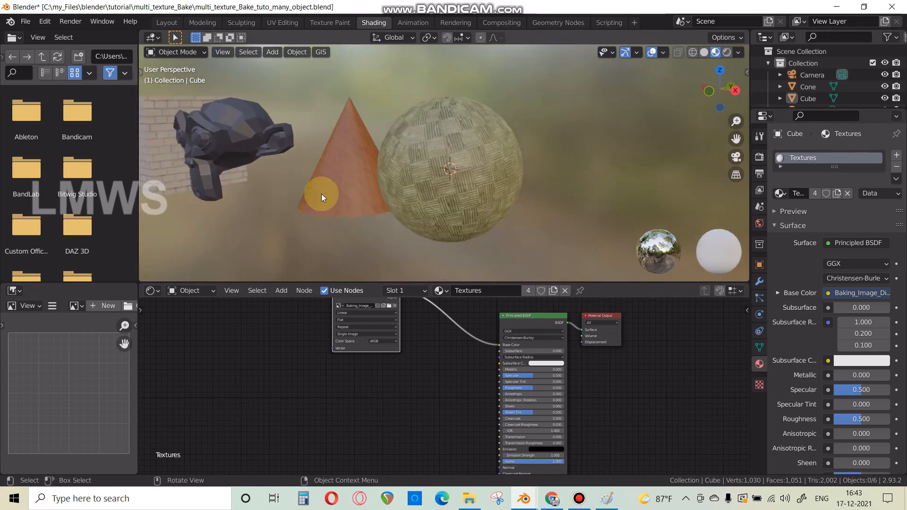
{"action": "middle_click_drag", "start_coordinate": [322, 194], "coordinate": [350, 204]}
{"action": "scroll", "coordinate": [351, 203], "scroll_direction": "down", "scroll_amount": 3}
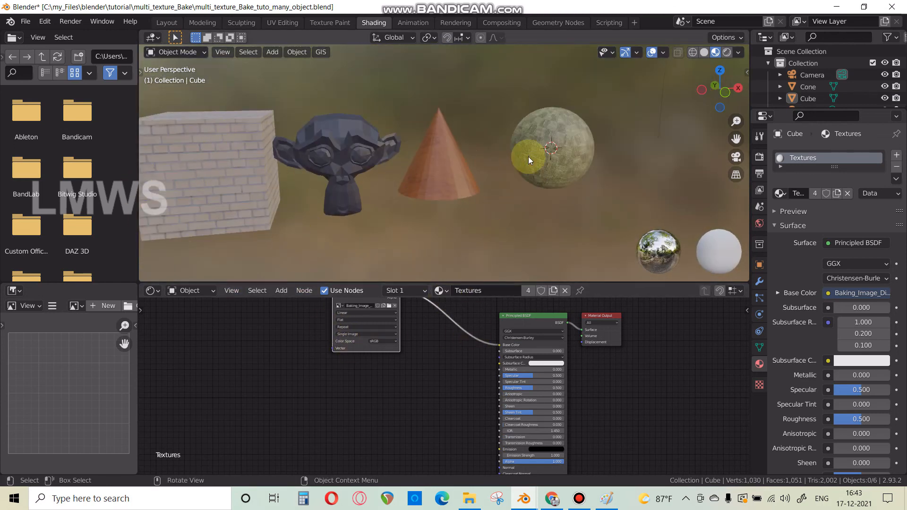
- Duplicate the diffuse image node, load Baking_Image_MEtallic.png into the copy and link its Color to the Metallic input
{"action": "middle_click_drag", "start_coordinate": [375, 326], "coordinate": [386, 349]}
{"action": "key", "text": "shift+d"}
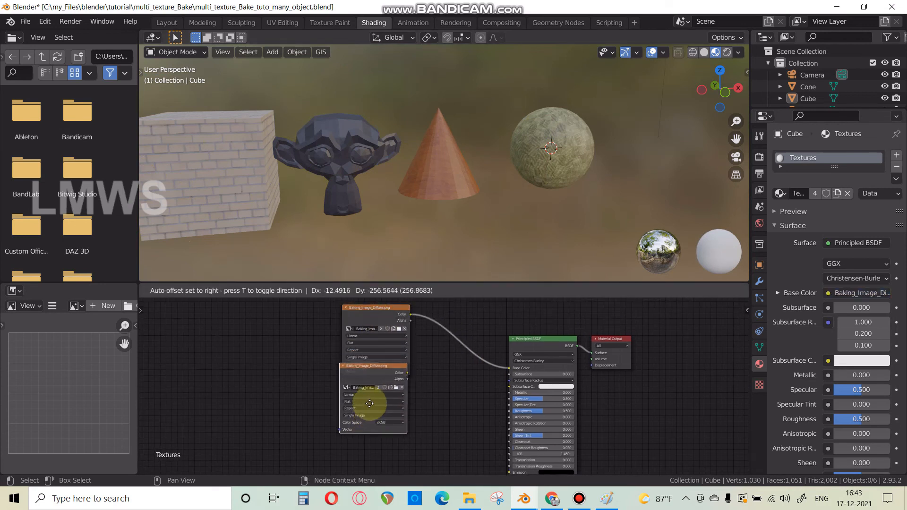
{"action": "left_click", "coordinate": [370, 419]}
{"action": "left_click", "coordinate": [398, 406]}
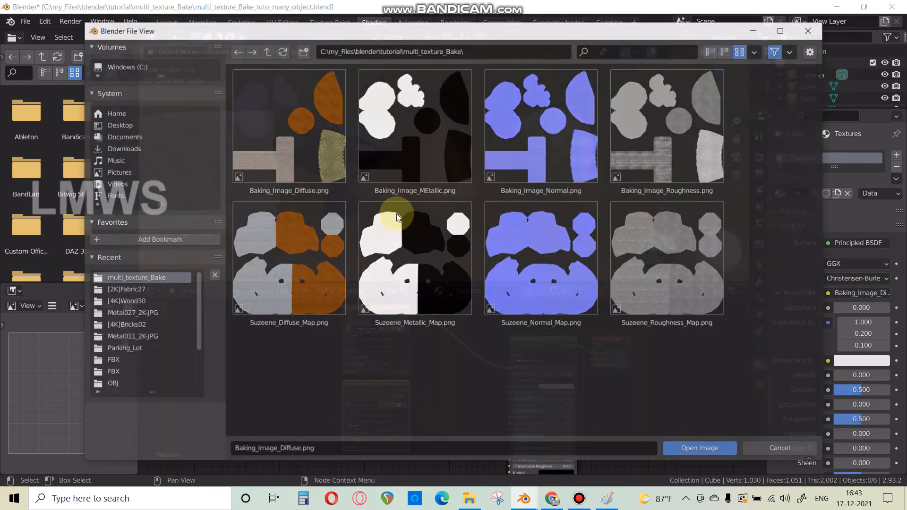
{"action": "double_click", "coordinate": [430, 146]}
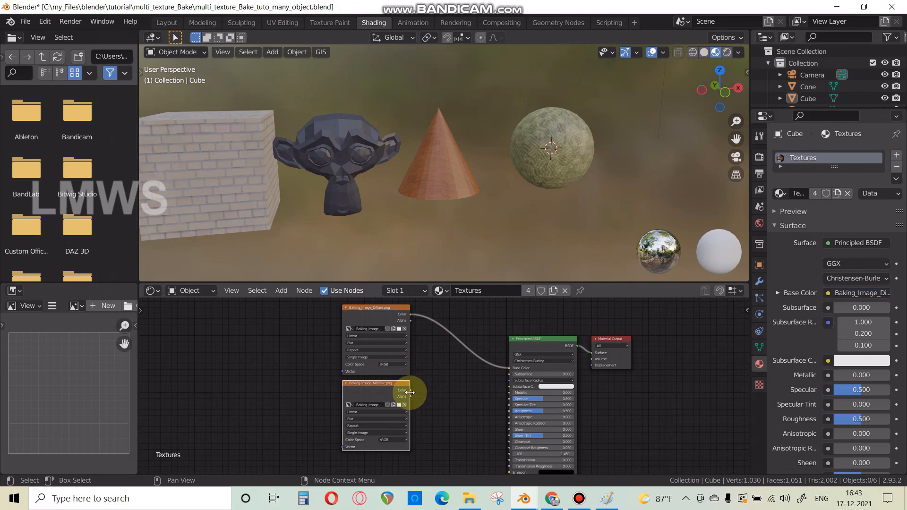
{"action": "left_click_drag", "start_coordinate": [409, 392], "coordinate": [510, 393]}
- Duplicate the metallic image node, load Baking_Image_Roughness.png into the copy and link its Color to the Roughness input
{"action": "middle_click_drag", "start_coordinate": [410, 407], "coordinate": [403, 337]}
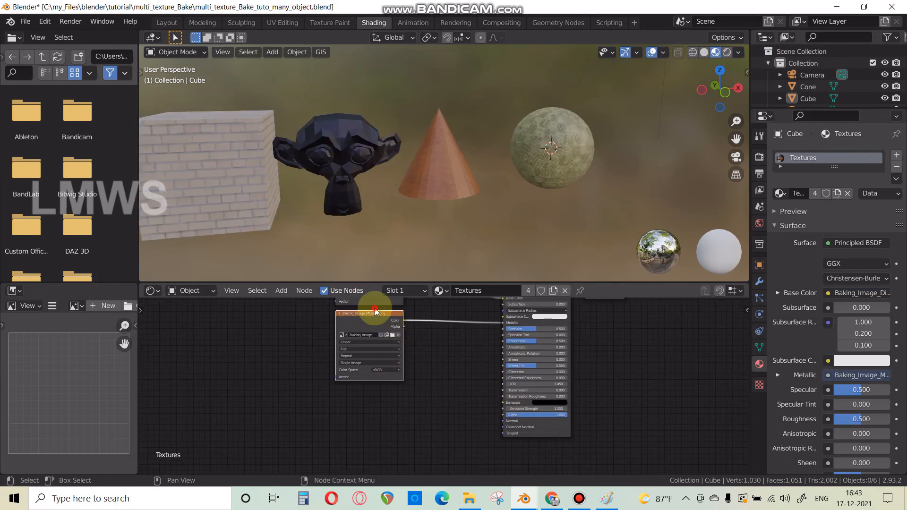
{"action": "left_click", "coordinate": [375, 307]}
{"action": "left_click", "coordinate": [372, 313]}
{"action": "key", "text": "shift+d"}
{"action": "left_click", "coordinate": [370, 387]}
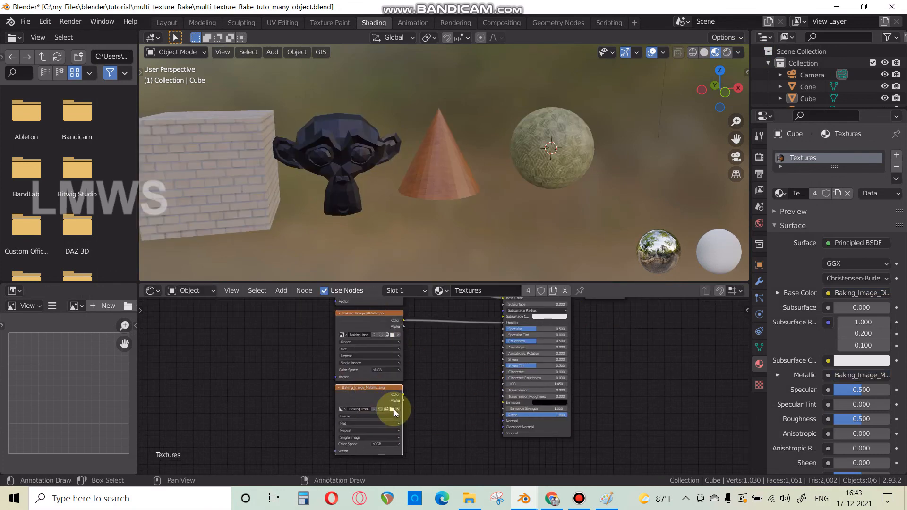
{"action": "left_click", "coordinate": [393, 409]}
{"action": "double_click", "coordinate": [680, 149]}
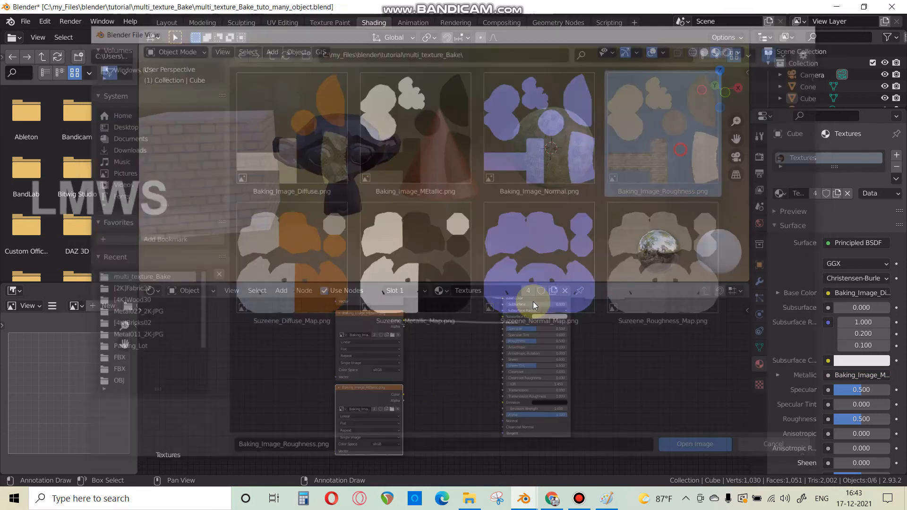
{"action": "left_click_drag", "start_coordinate": [403, 396], "coordinate": [503, 341]}
- Duplicate the roughness image node and load the baked normal map, Baking_Image_Normal.png, into the copy
{"action": "middle_click_drag", "start_coordinate": [485, 439], "coordinate": [506, 361]}
{"action": "left_click", "coordinate": [396, 313]}
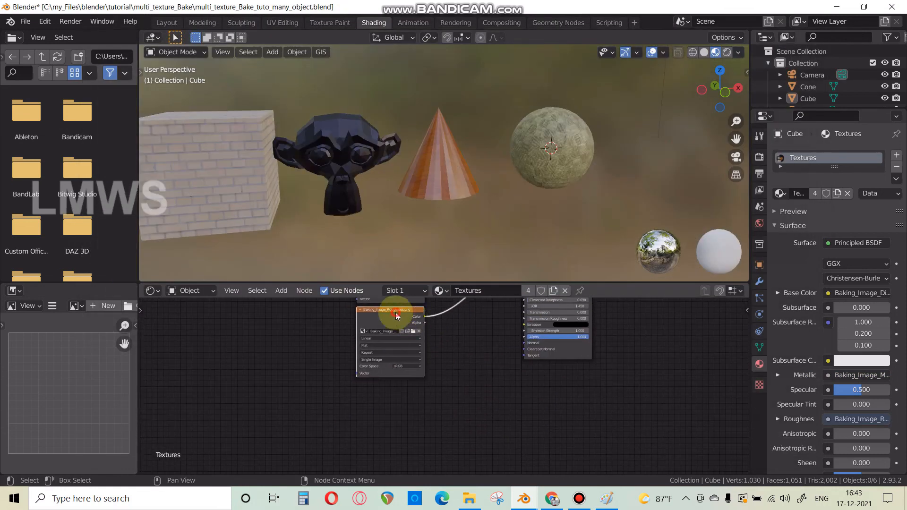
{"action": "key", "text": "shift+d"}
{"action": "left_click", "coordinate": [416, 410]}
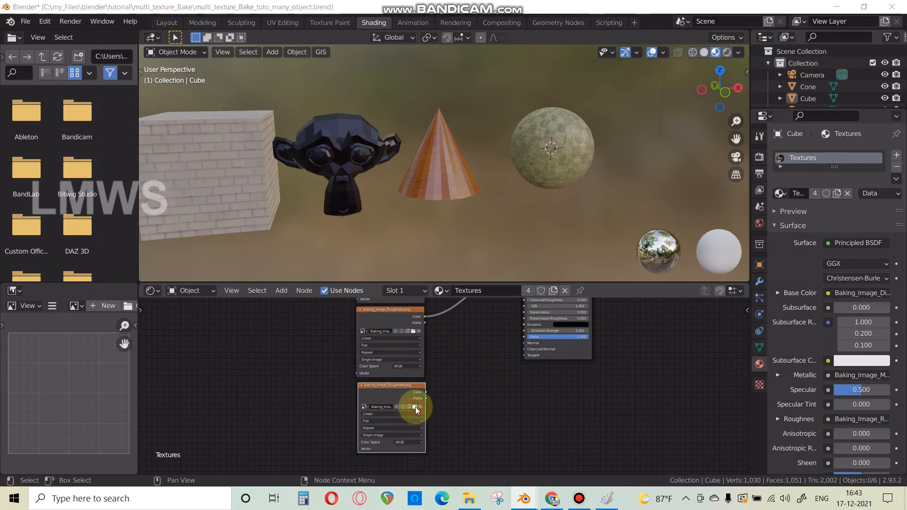
{"action": "left_click", "coordinate": [414, 407]}
{"action": "double_click", "coordinate": [454, 339]}
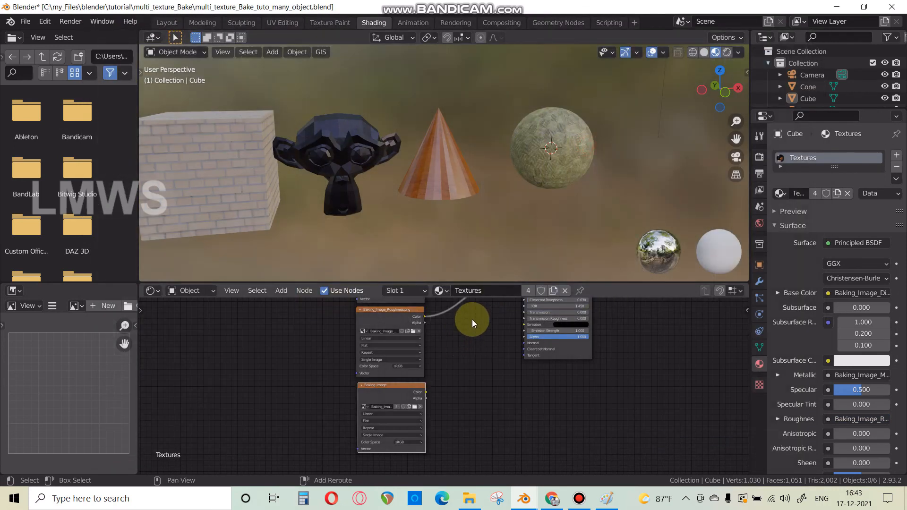
- Add a Normal Map node between the normal image node and the Principled BSDF
{"action": "key", "text": "shift+a"}
{"action": "type", "text": "snorm"}
{"action": "key", "text": "Down"}
{"action": "key", "text": "Return"}
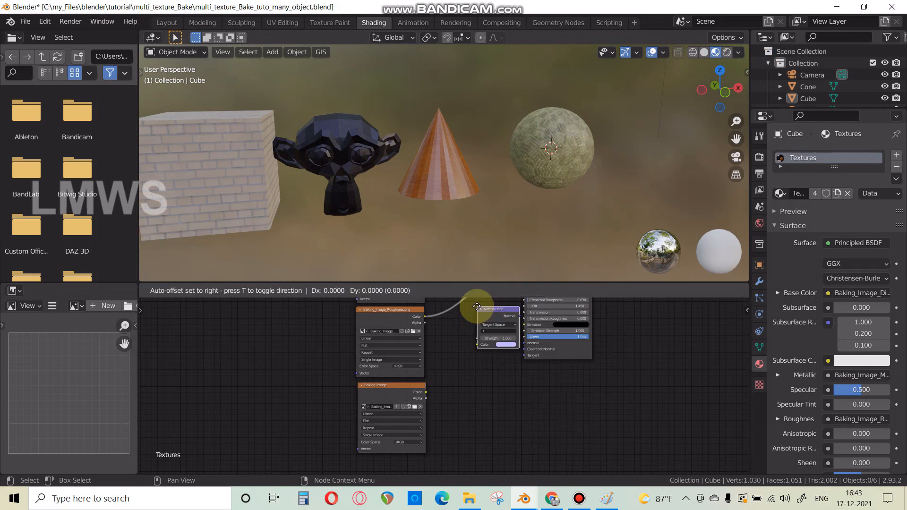
{"action": "left_click", "coordinate": [472, 359]}
{"action": "scroll", "coordinate": [474, 381], "scroll_direction": "up", "scroll_amount": 2}
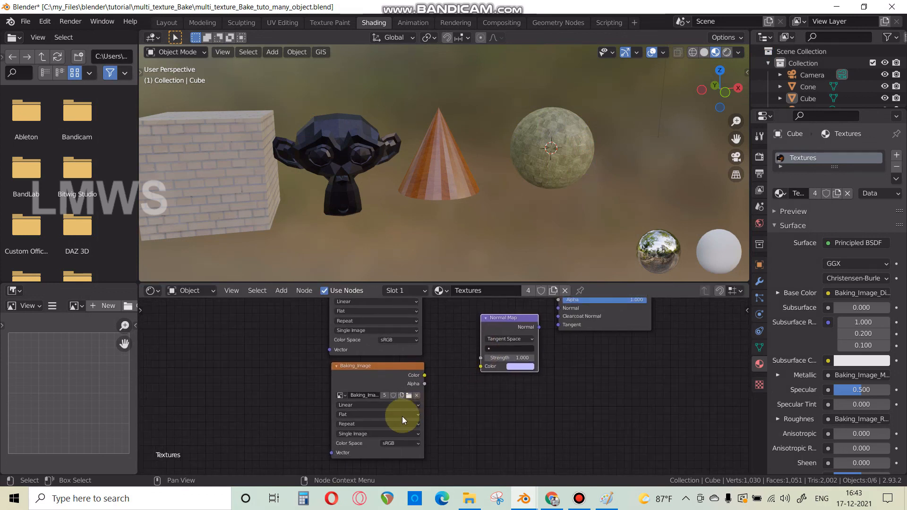
- Change the normal image's color space and connect it through the Normal Map node, using UVMap, to the Principled BSDF's Normal input
{"action": "left_click", "coordinate": [401, 443]}
{"action": "left_click", "coordinate": [408, 409]}
{"action": "left_click_drag", "start_coordinate": [424, 375], "coordinate": [481, 366]}
{"action": "middle_click_drag", "start_coordinate": [532, 360], "coordinate": [501, 398]}
{"action": "left_click_drag", "start_coordinate": [509, 363], "coordinate": [526, 345]}
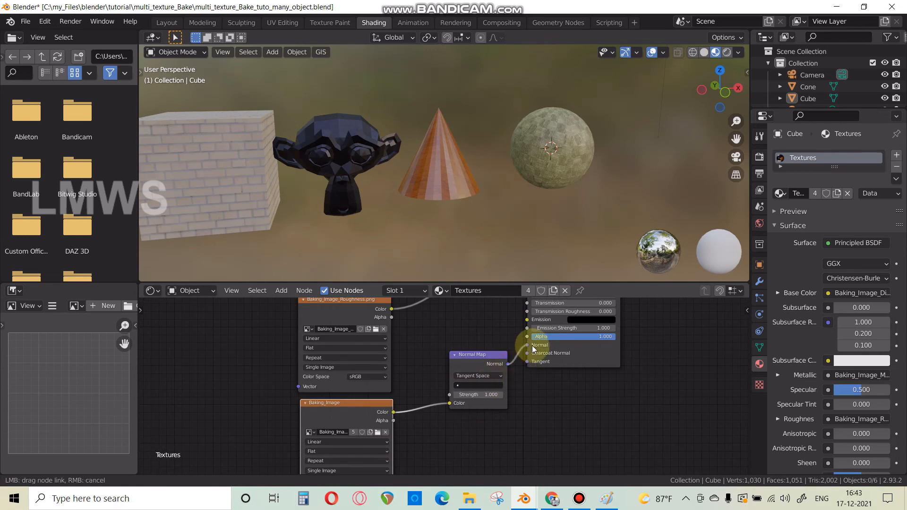
{"action": "left_click", "coordinate": [482, 383]}
{"action": "left_click", "coordinate": [473, 395]}
- Review the finished node links and examine the four textured objects from different angles
{"action": "middle_click_drag", "start_coordinate": [565, 199], "coordinate": [442, 264]}
{"action": "scroll", "coordinate": [478, 403], "scroll_direction": "down", "scroll_amount": 1}
{"action": "scroll", "coordinate": [478, 402], "scroll_direction": "down", "scroll_amount": 3}
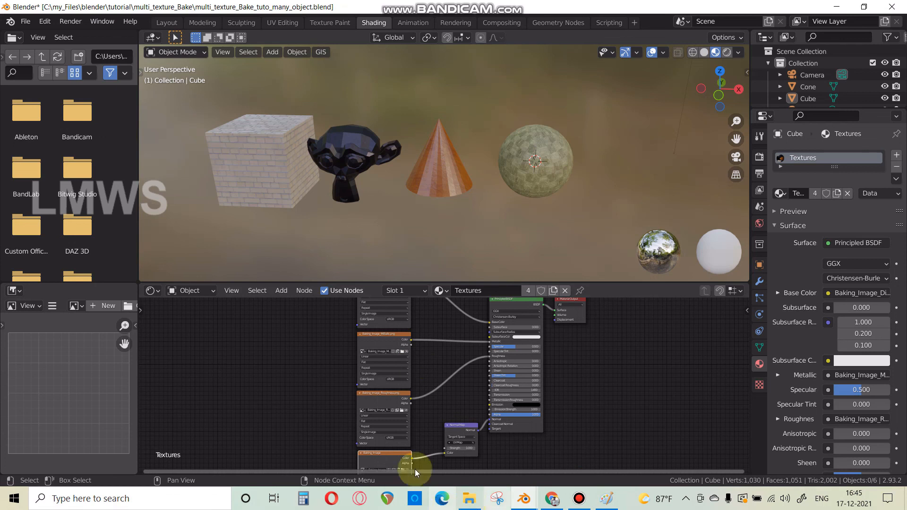
{"action": "scroll", "coordinate": [454, 184], "scroll_direction": "down", "scroll_amount": 1}
{"action": "middle_click_drag", "start_coordinate": [454, 184], "coordinate": [448, 106]}
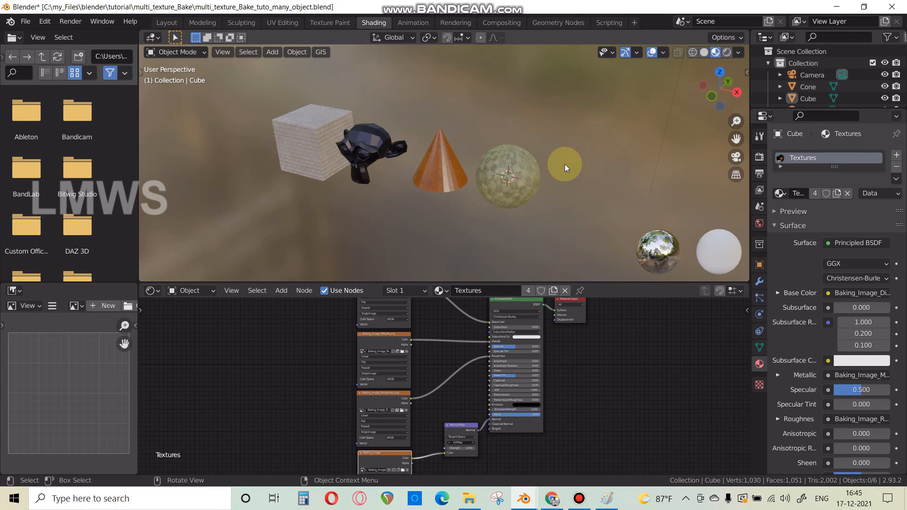
{"action": "scroll", "coordinate": [347, 101], "scroll_direction": "up", "scroll_amount": 5}
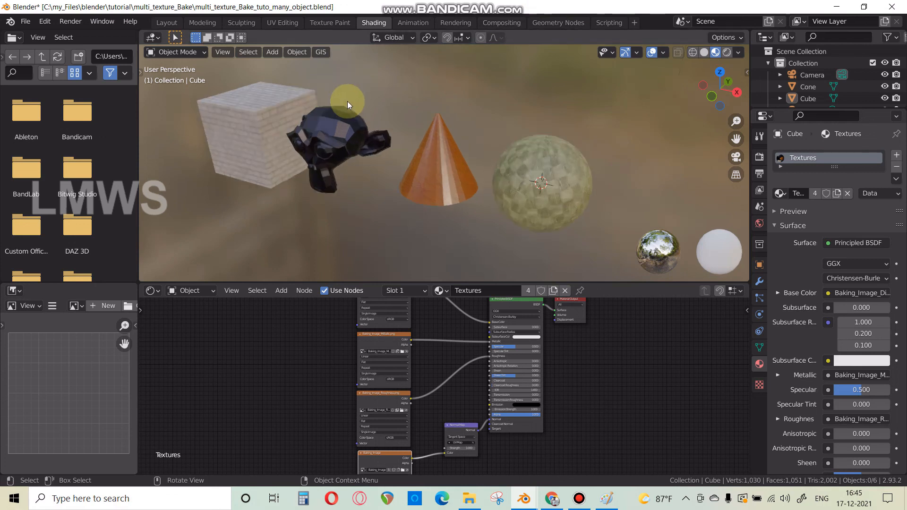
- Examine the seams and individual faces of the cube in Edit Mode, switching over from the monkey head
{"action": "left_click", "coordinate": [343, 138]}
{"action": "key", "text": "Tab"}
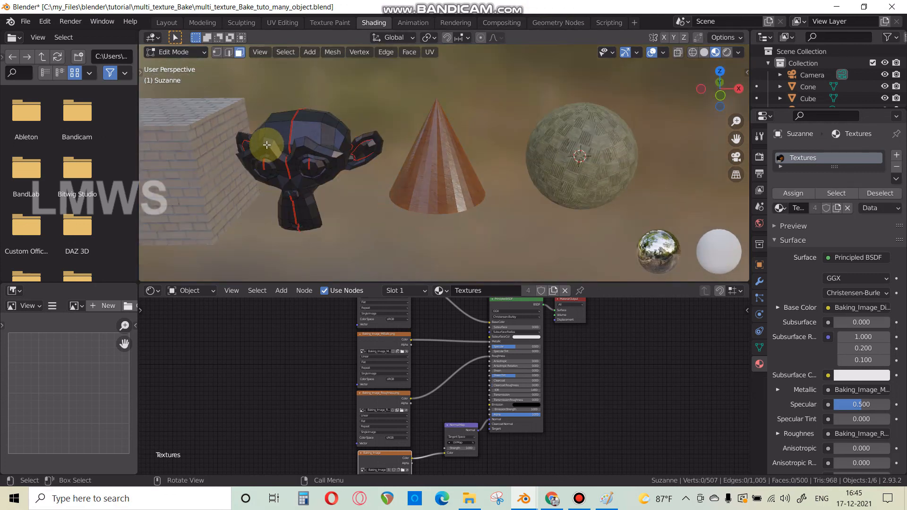
{"action": "key", "text": "alt+q"}
{"action": "middle_click_drag", "start_coordinate": [263, 146], "coordinate": [334, 109]}
{"action": "left_click", "coordinate": [325, 90]}
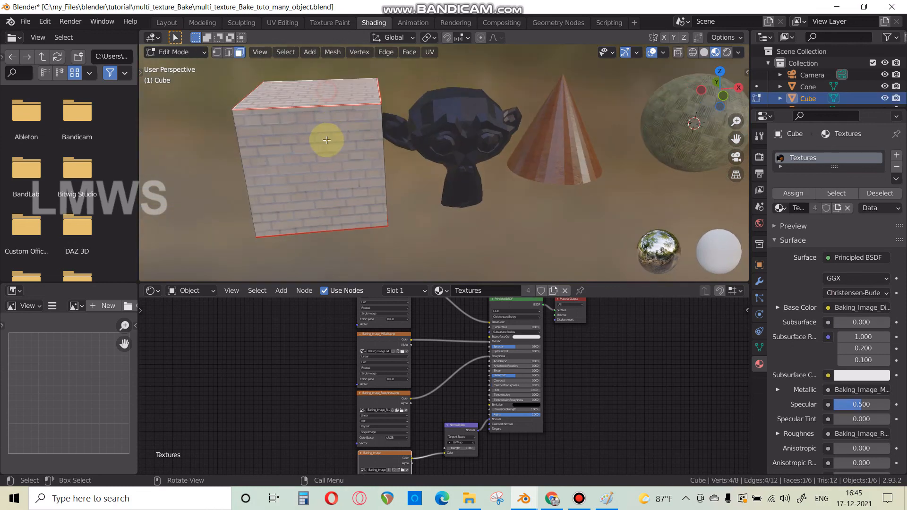
{"action": "left_click", "coordinate": [325, 151]}
{"action": "middle_click_drag", "start_coordinate": [325, 152], "coordinate": [371, 123]}
{"action": "left_click", "coordinate": [312, 126]}
{"action": "middle_click_drag", "start_coordinate": [349, 175], "coordinate": [366, 126]}
{"action": "left_click", "coordinate": [367, 126]}
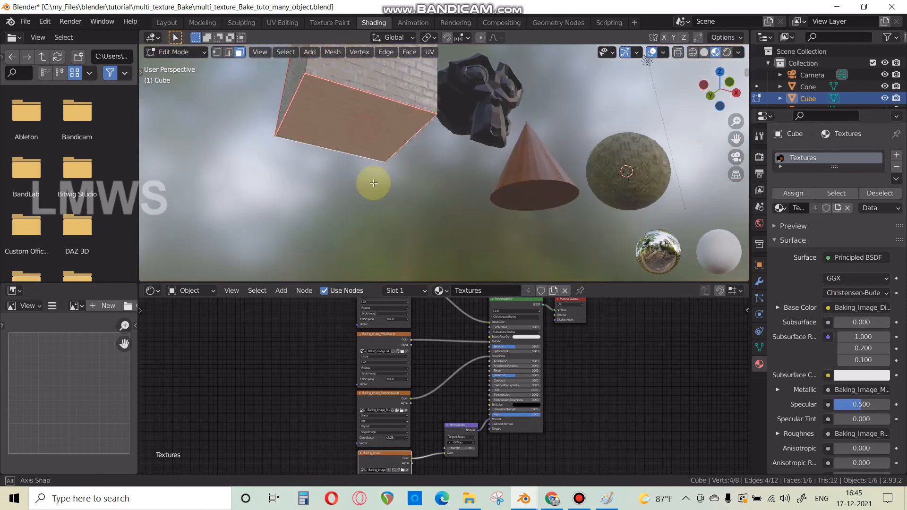
{"action": "middle_click_drag", "start_coordinate": [372, 182], "coordinate": [341, 190]}
{"action": "left_click", "coordinate": [344, 170]}
{"action": "key", "text": "Tab"}
- Examine the seams on the monkey head in Edit Mode, then return to Object Mode
{"action": "left_click", "coordinate": [404, 141]}
{"action": "key", "text": "Tab"}
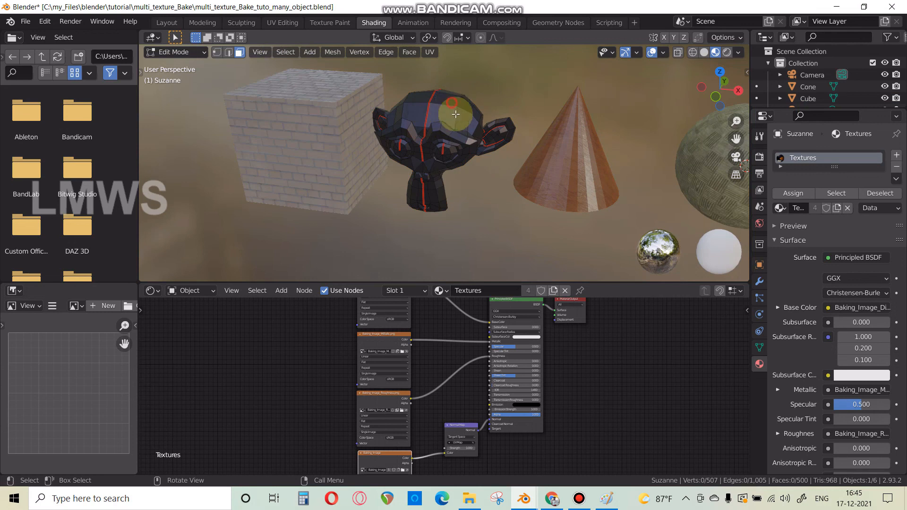
{"action": "left_click", "coordinate": [421, 194]}
{"action": "scroll", "coordinate": [425, 140], "scroll_direction": "down", "scroll_amount": 4}
{"action": "key", "text": "Tab"}
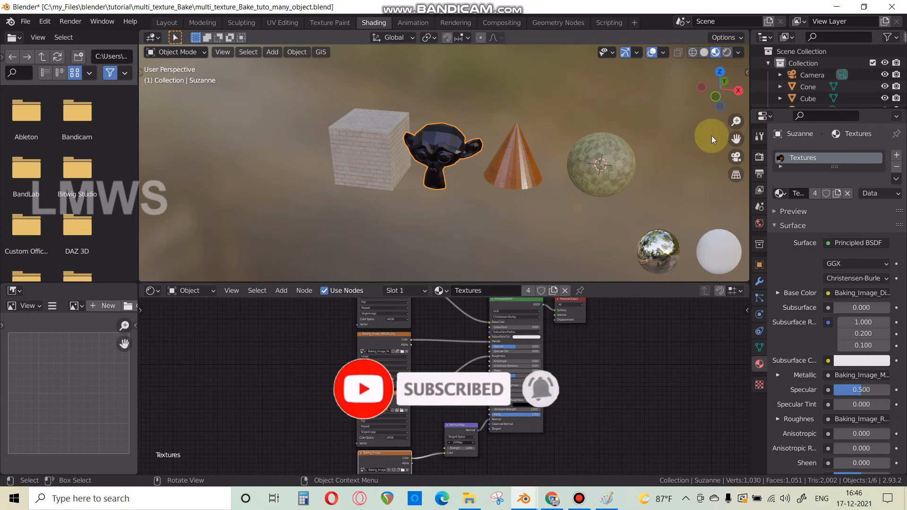
{"action": "middle_click_drag", "start_coordinate": [661, 344], "coordinate": [618, 390]}
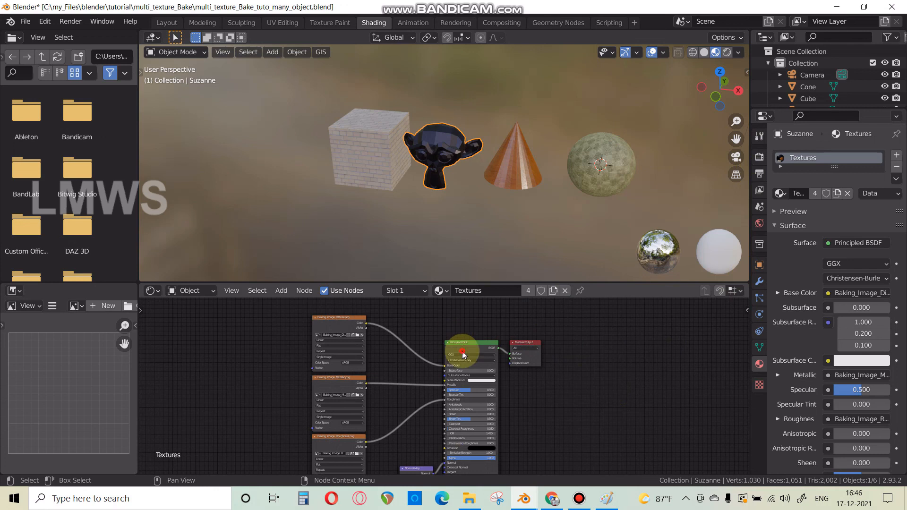
{"action": "left_click", "coordinate": [324, 324]}
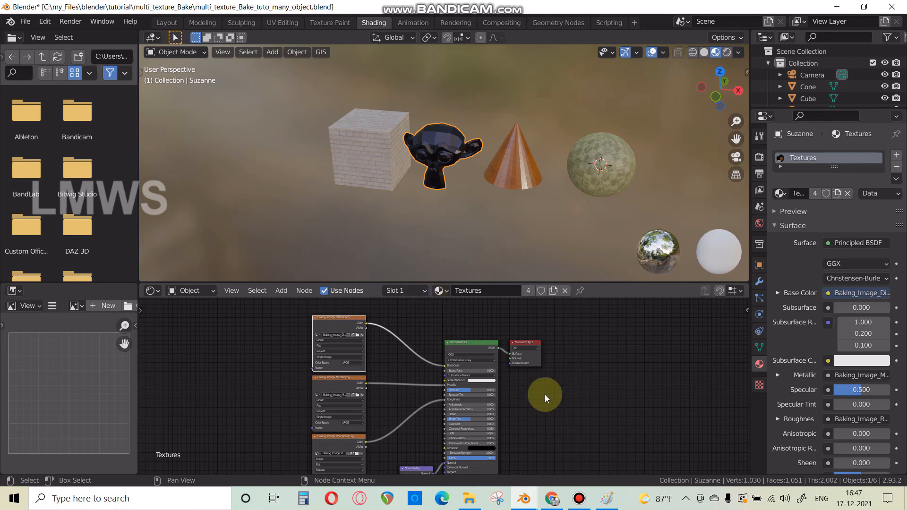
{"action": "left_click", "coordinate": [579, 498]}
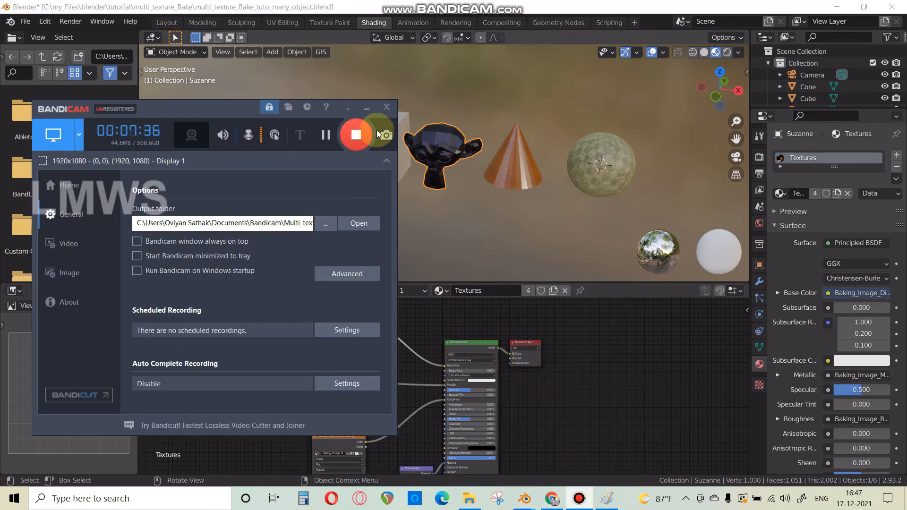
{"action": "left_click", "coordinate": [357, 135]}
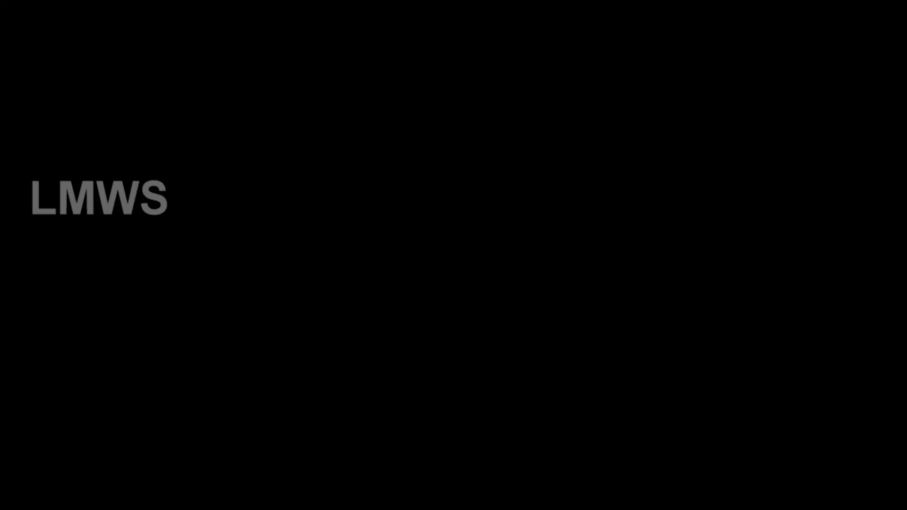